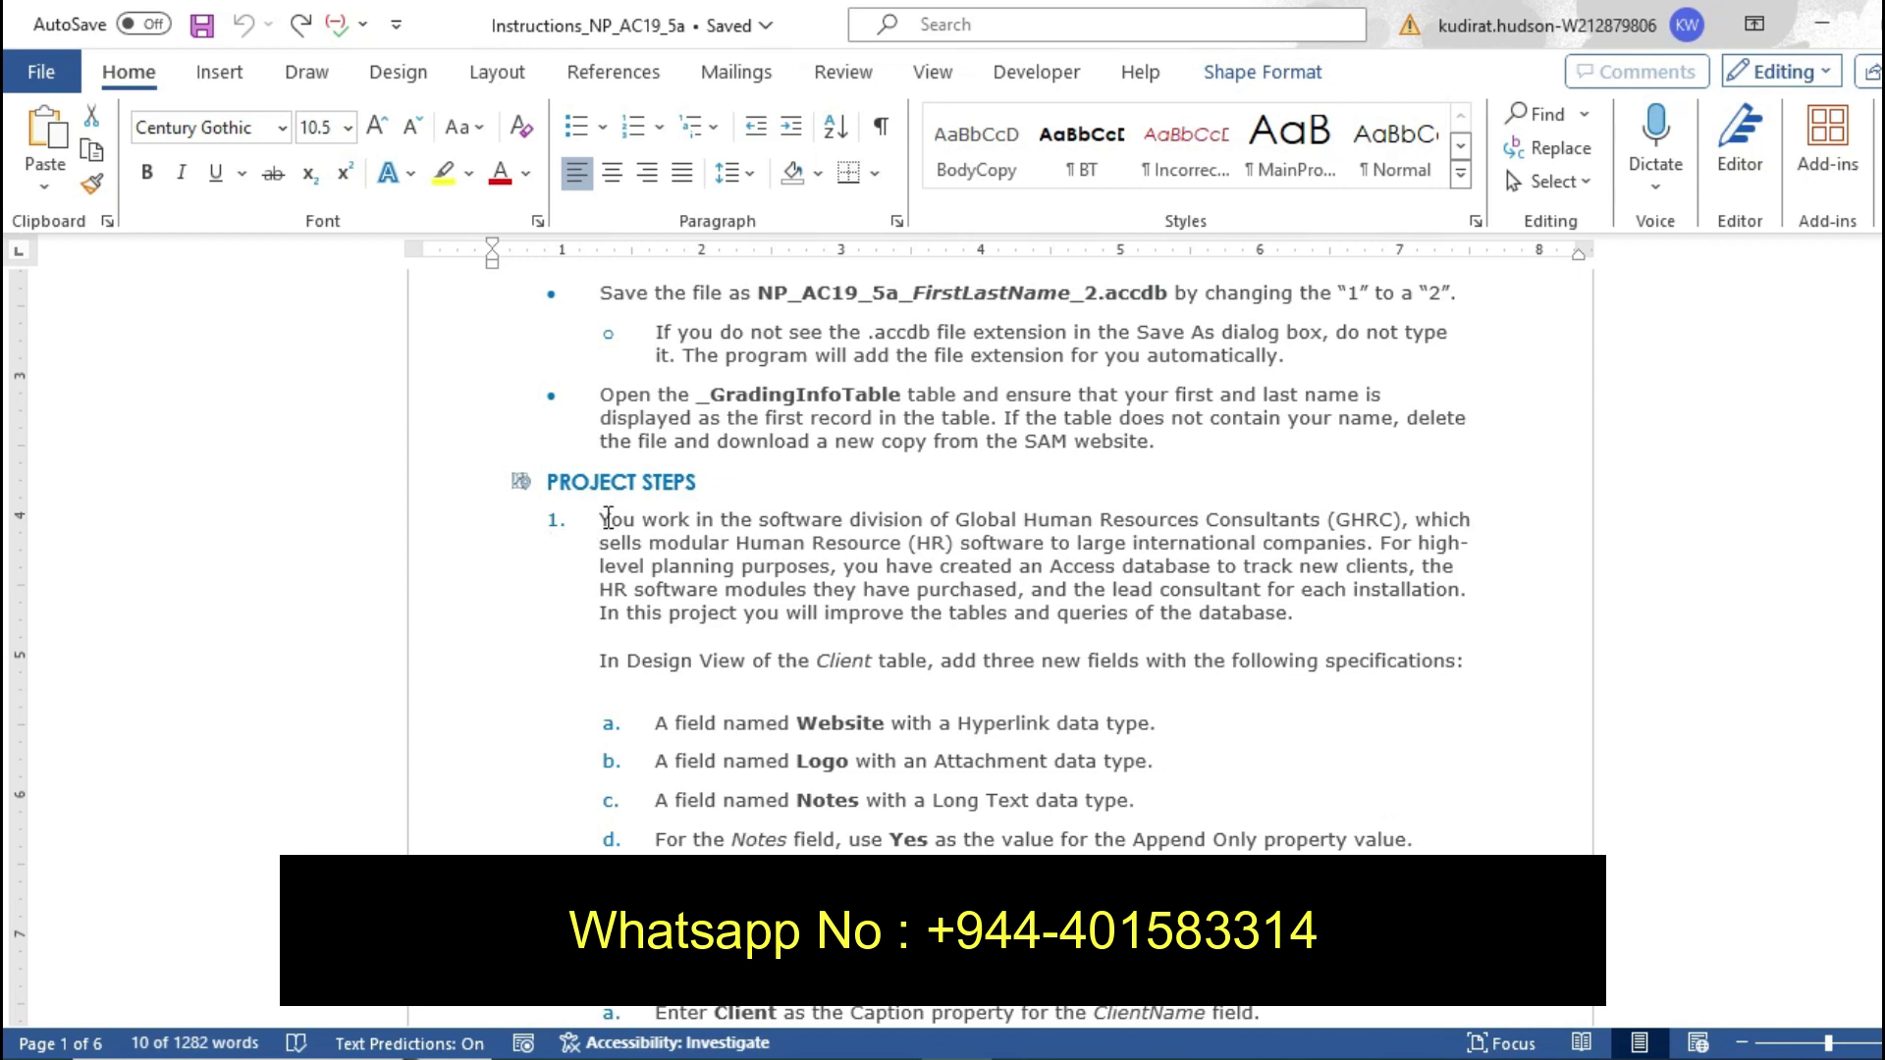
{"action": "left_click_drag", "start_coordinate": [607, 518], "coordinate": [1339, 669]}
{"action": "left_click", "coordinate": [1321, 619]}
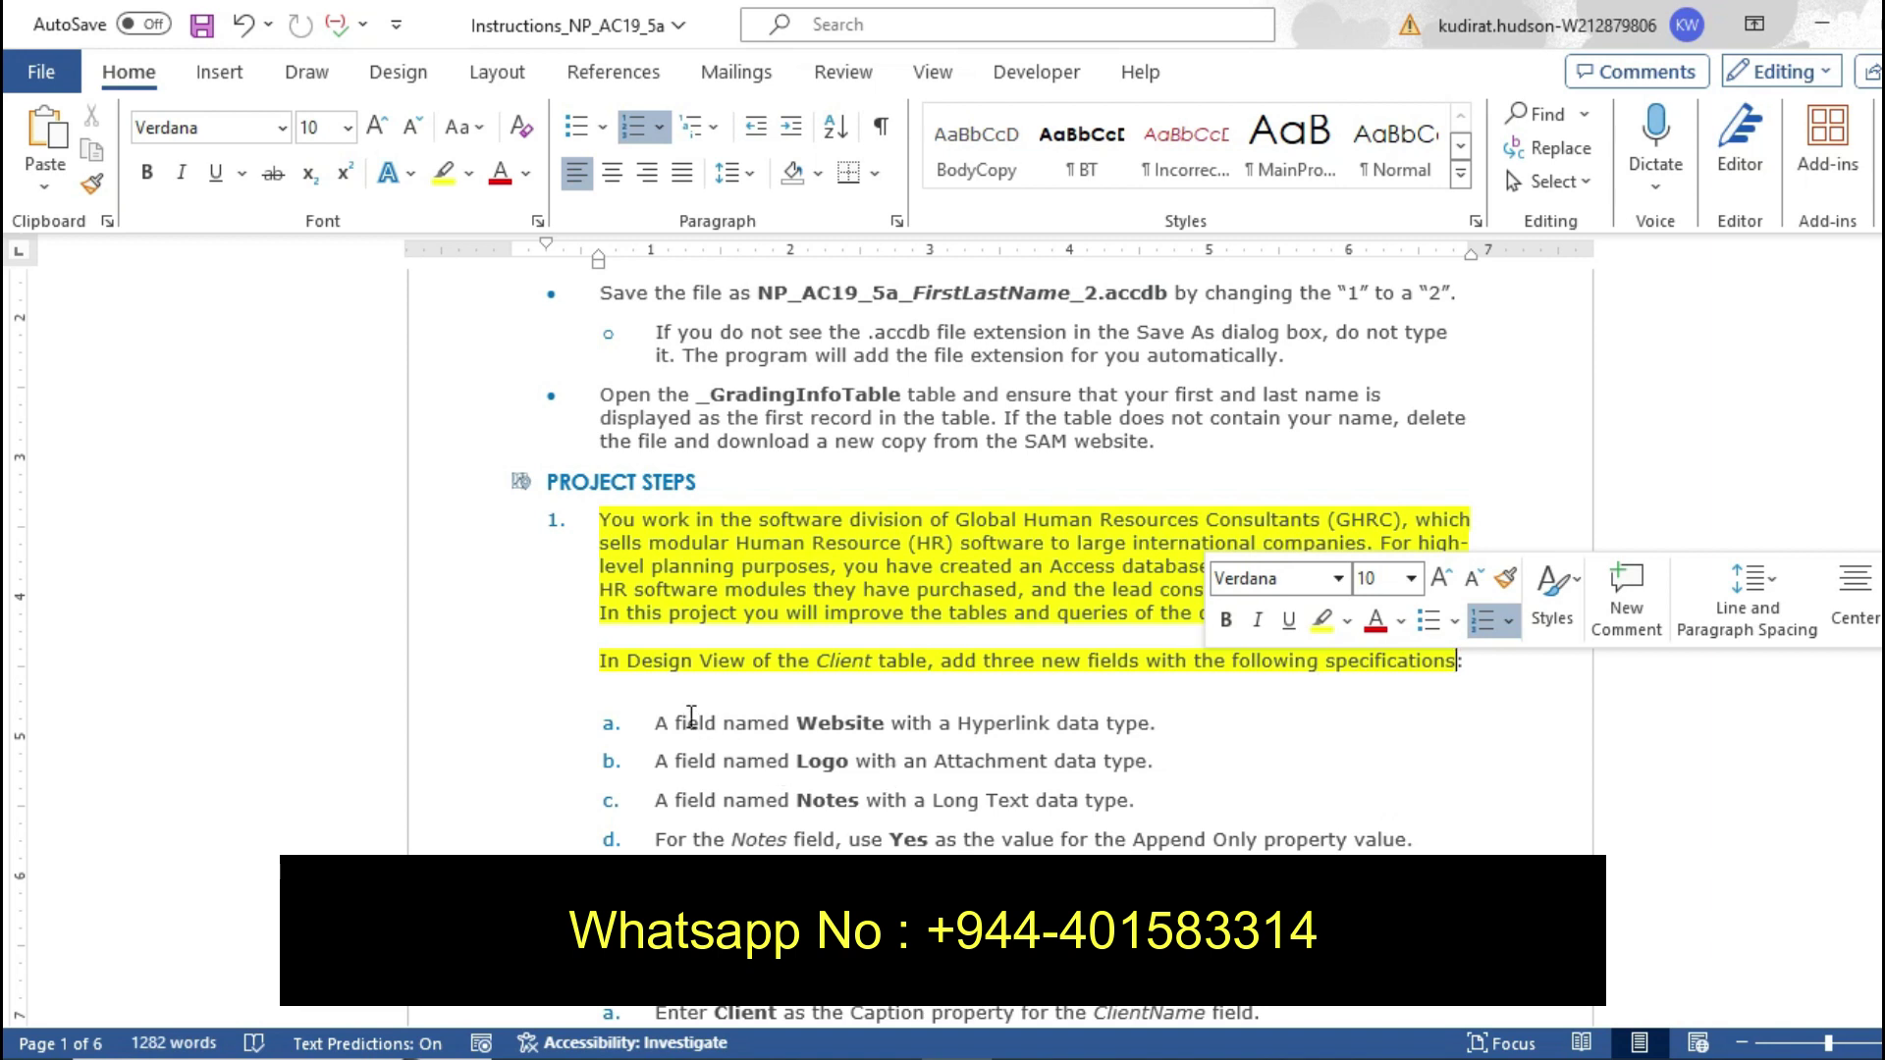
{"action": "key", "text": "ctrl+z"}
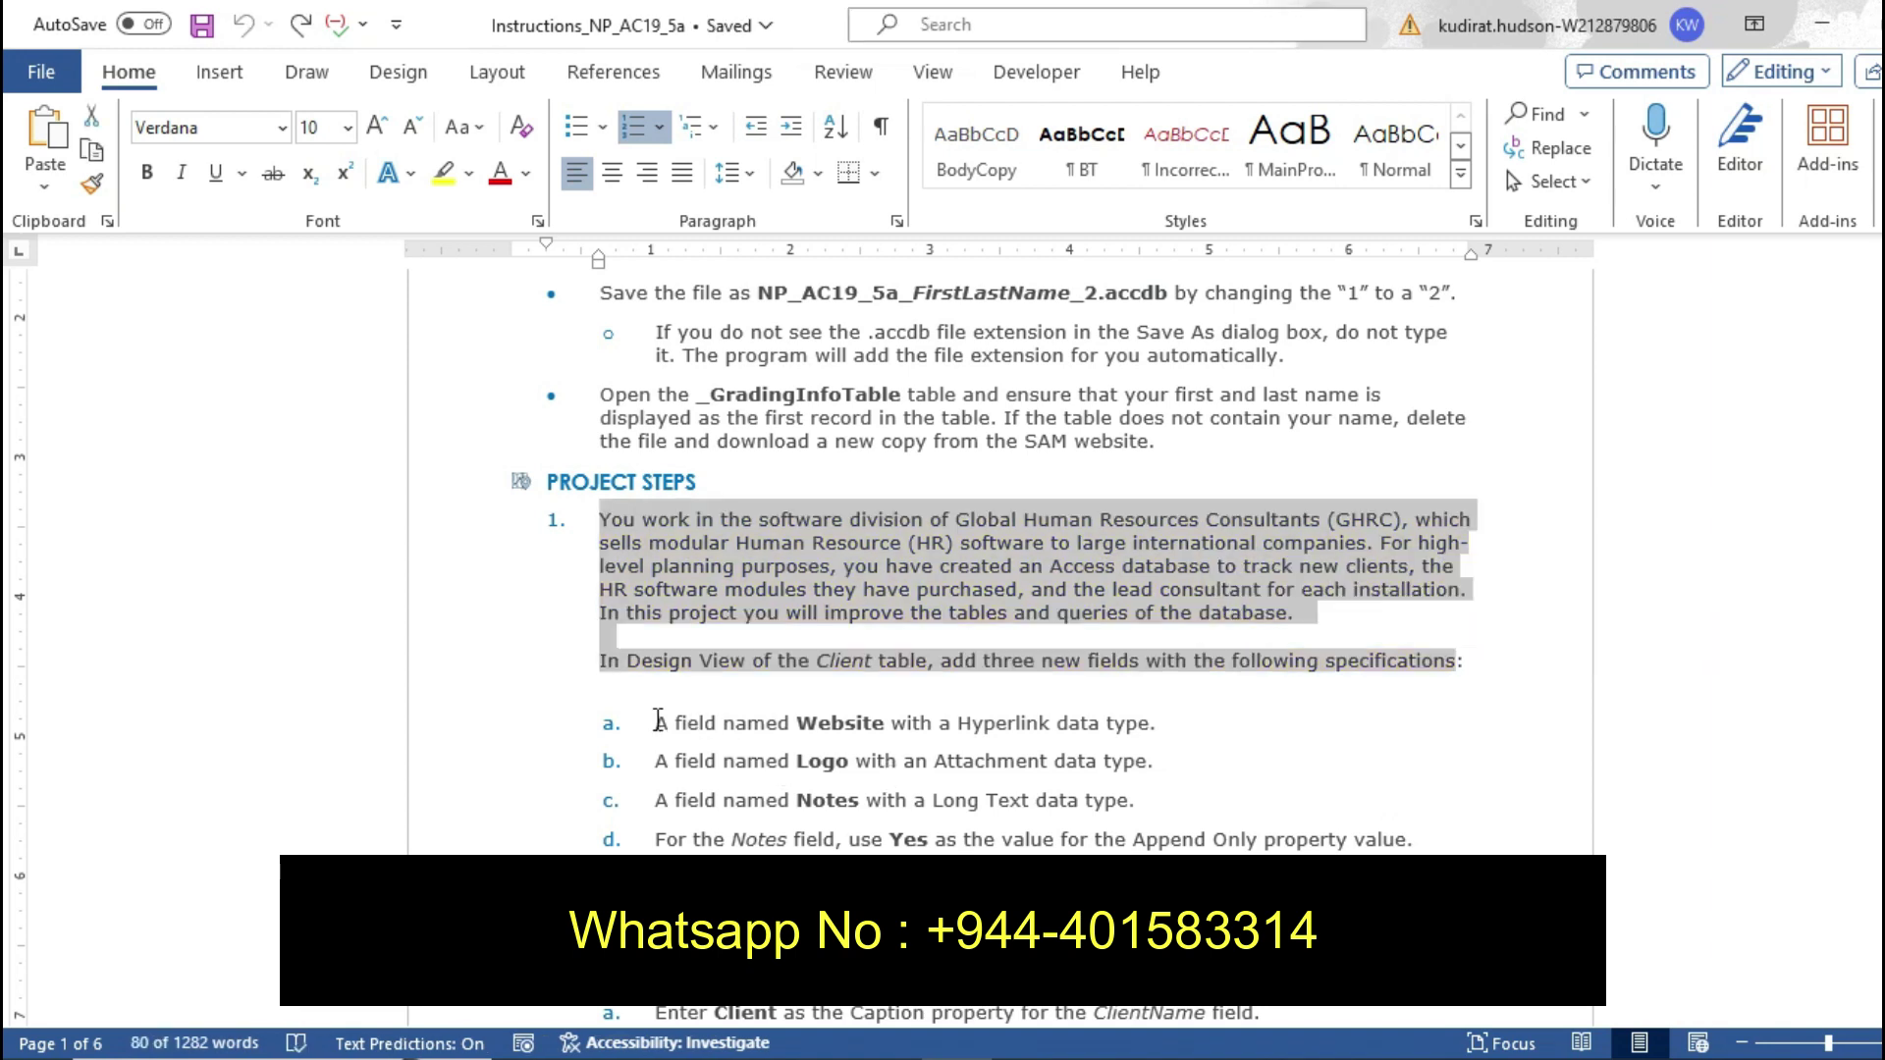
Highlight instruction 1a, about the Website field with a Hyperlink data type, in yellow
{"action": "left_click_drag", "start_coordinate": [656, 723], "coordinate": [1174, 722]}
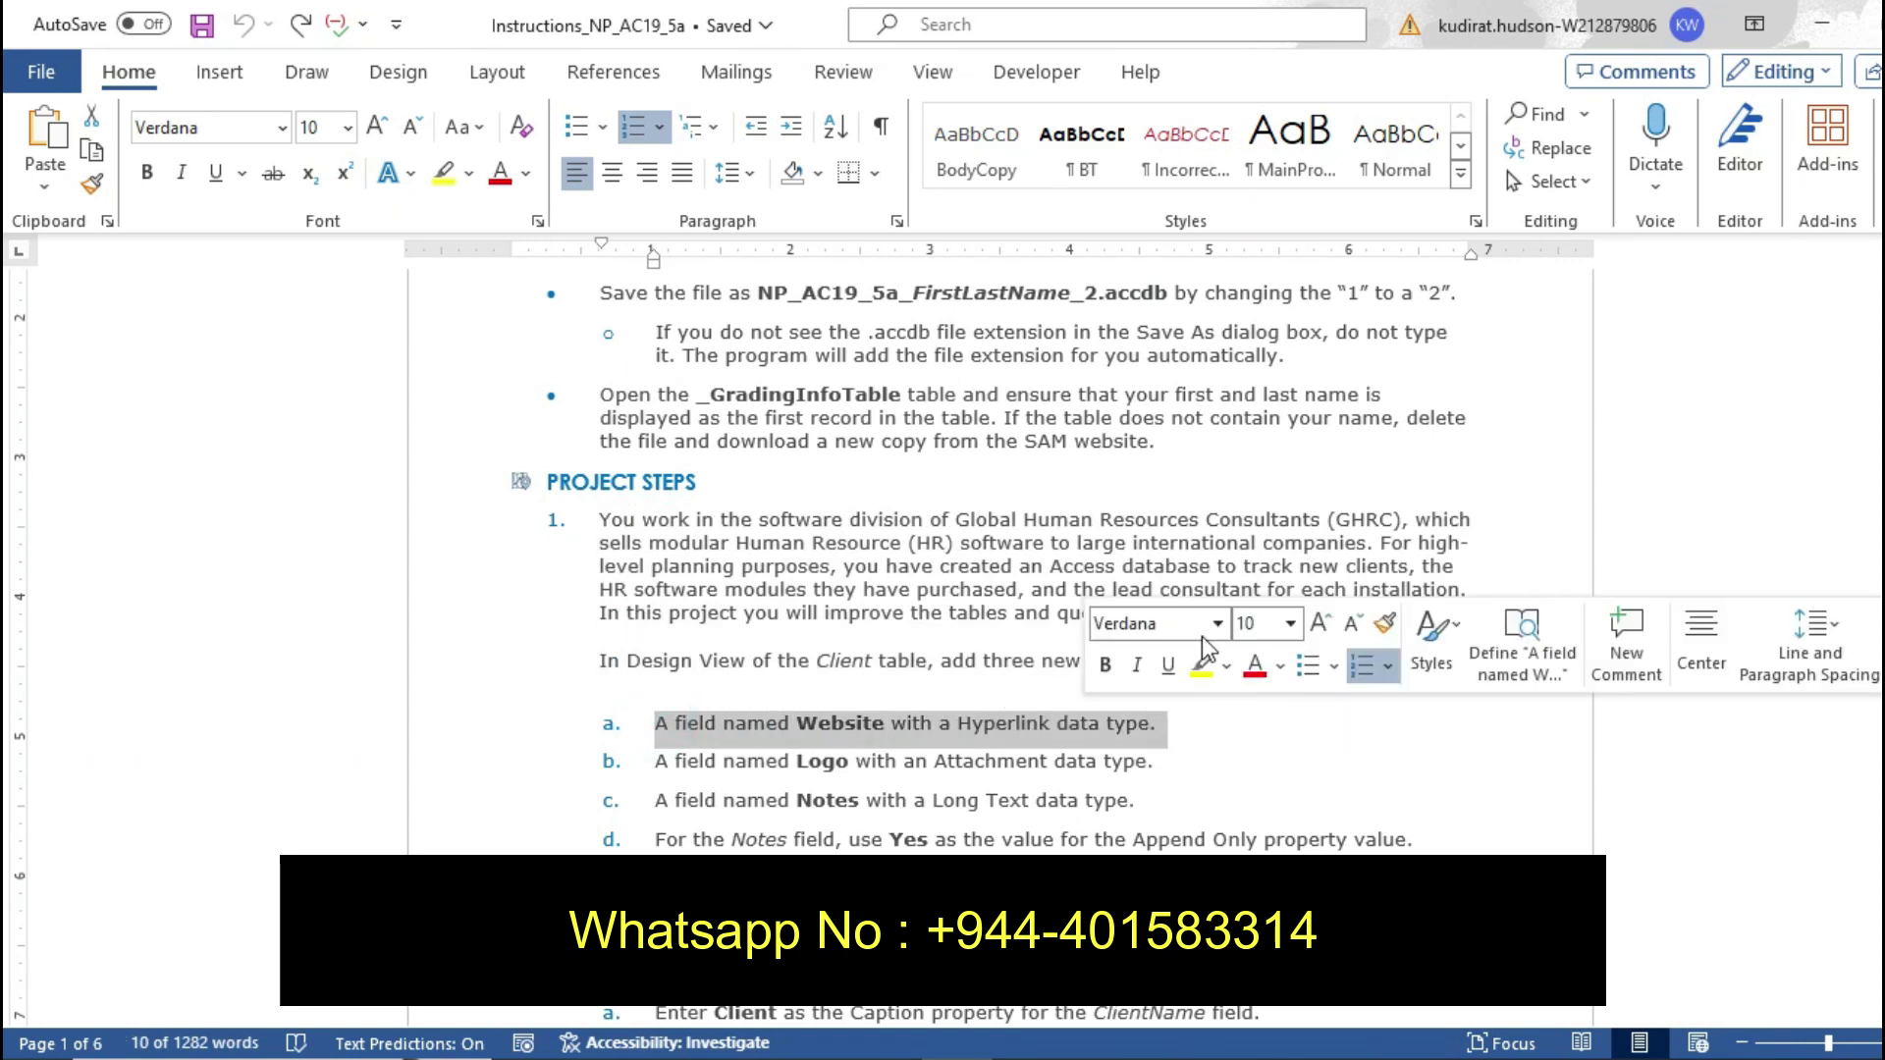
{"action": "left_click", "coordinate": [1202, 667]}
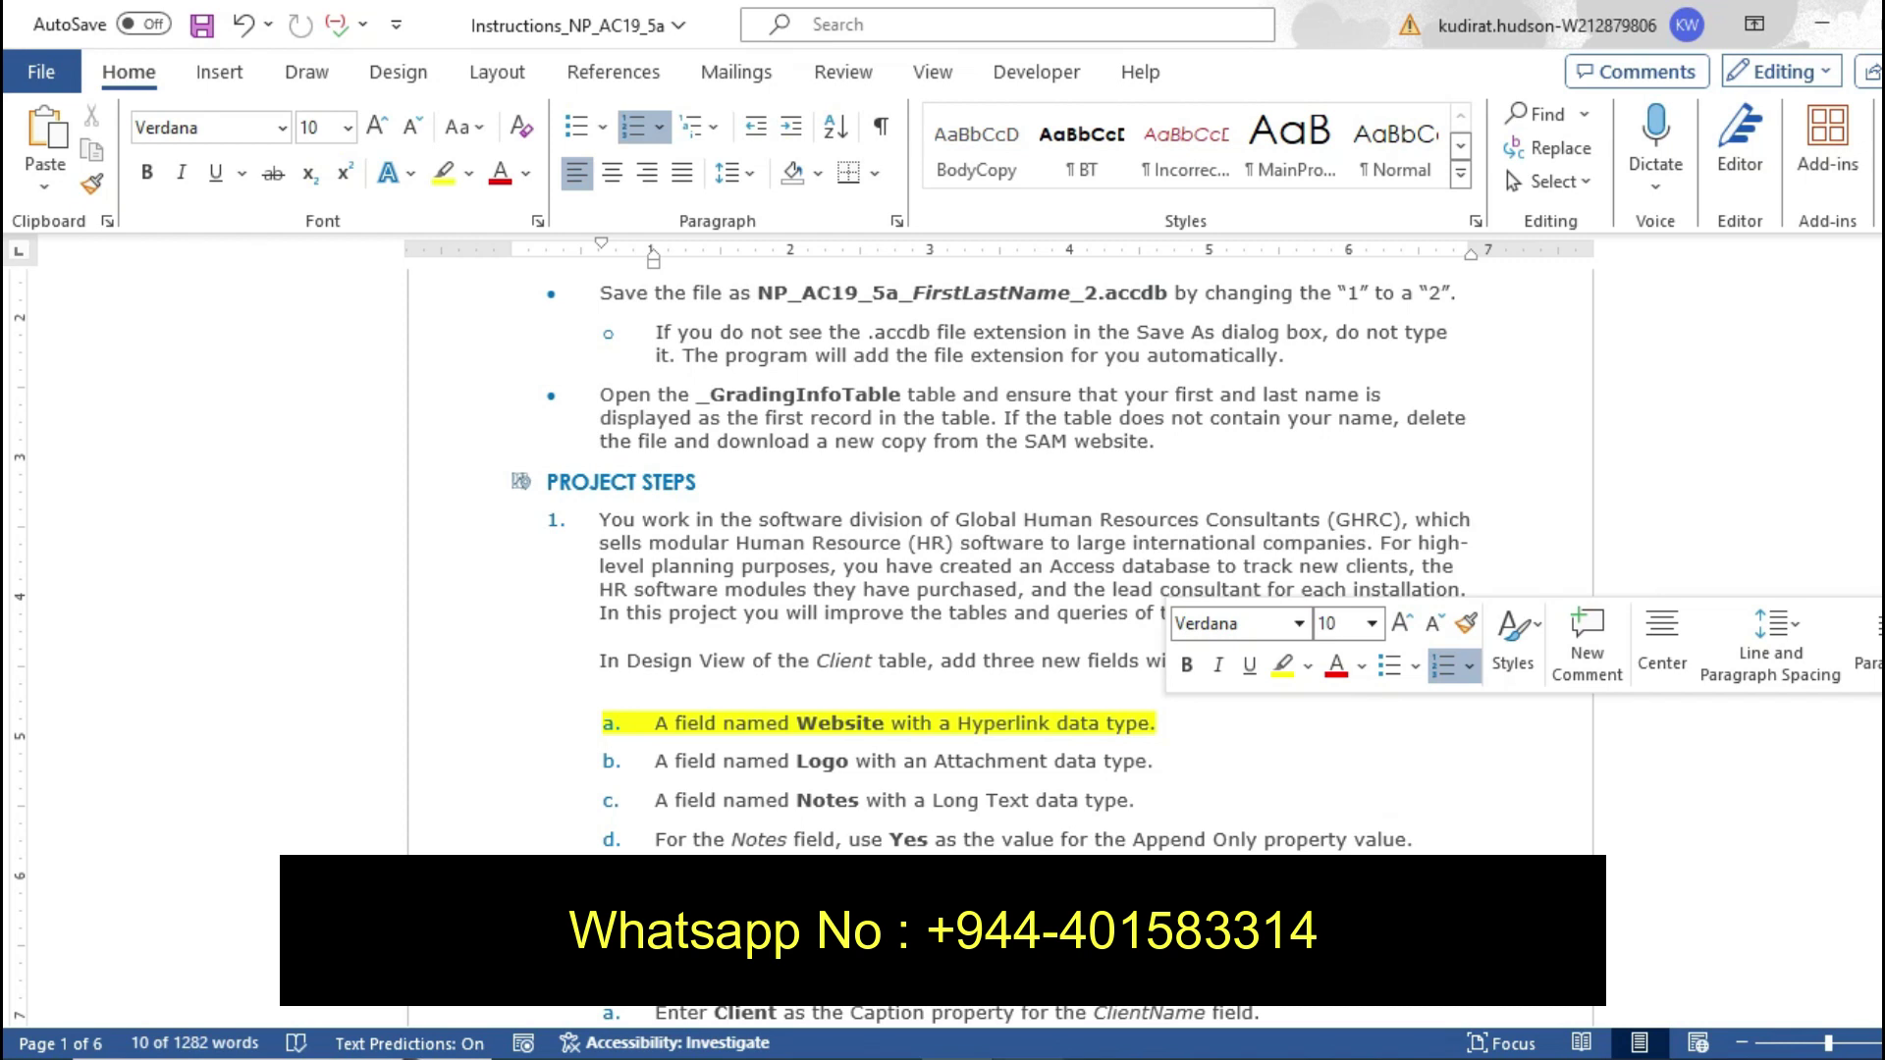
Switch to the Access database and open the Client table in Design View
{"action": "key", "text": "alt+Tab"}
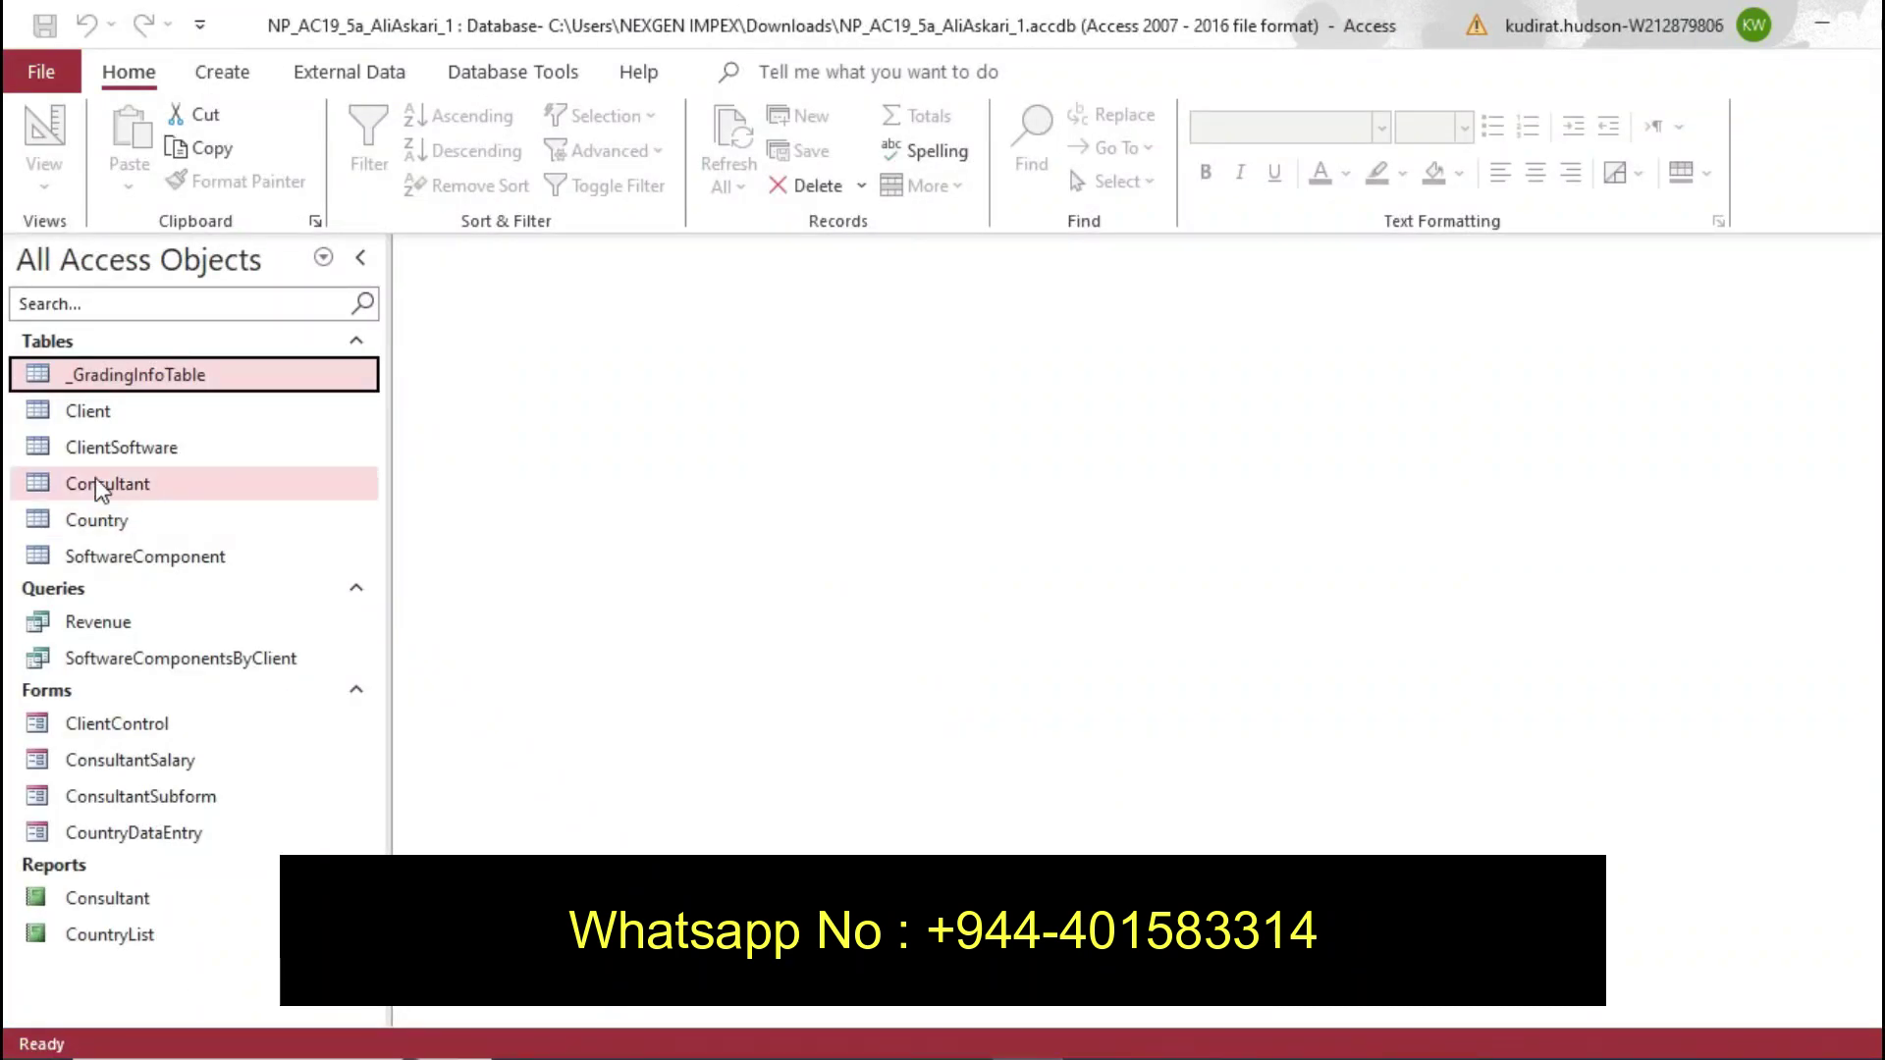
{"action": "double_click", "coordinate": [86, 414]}
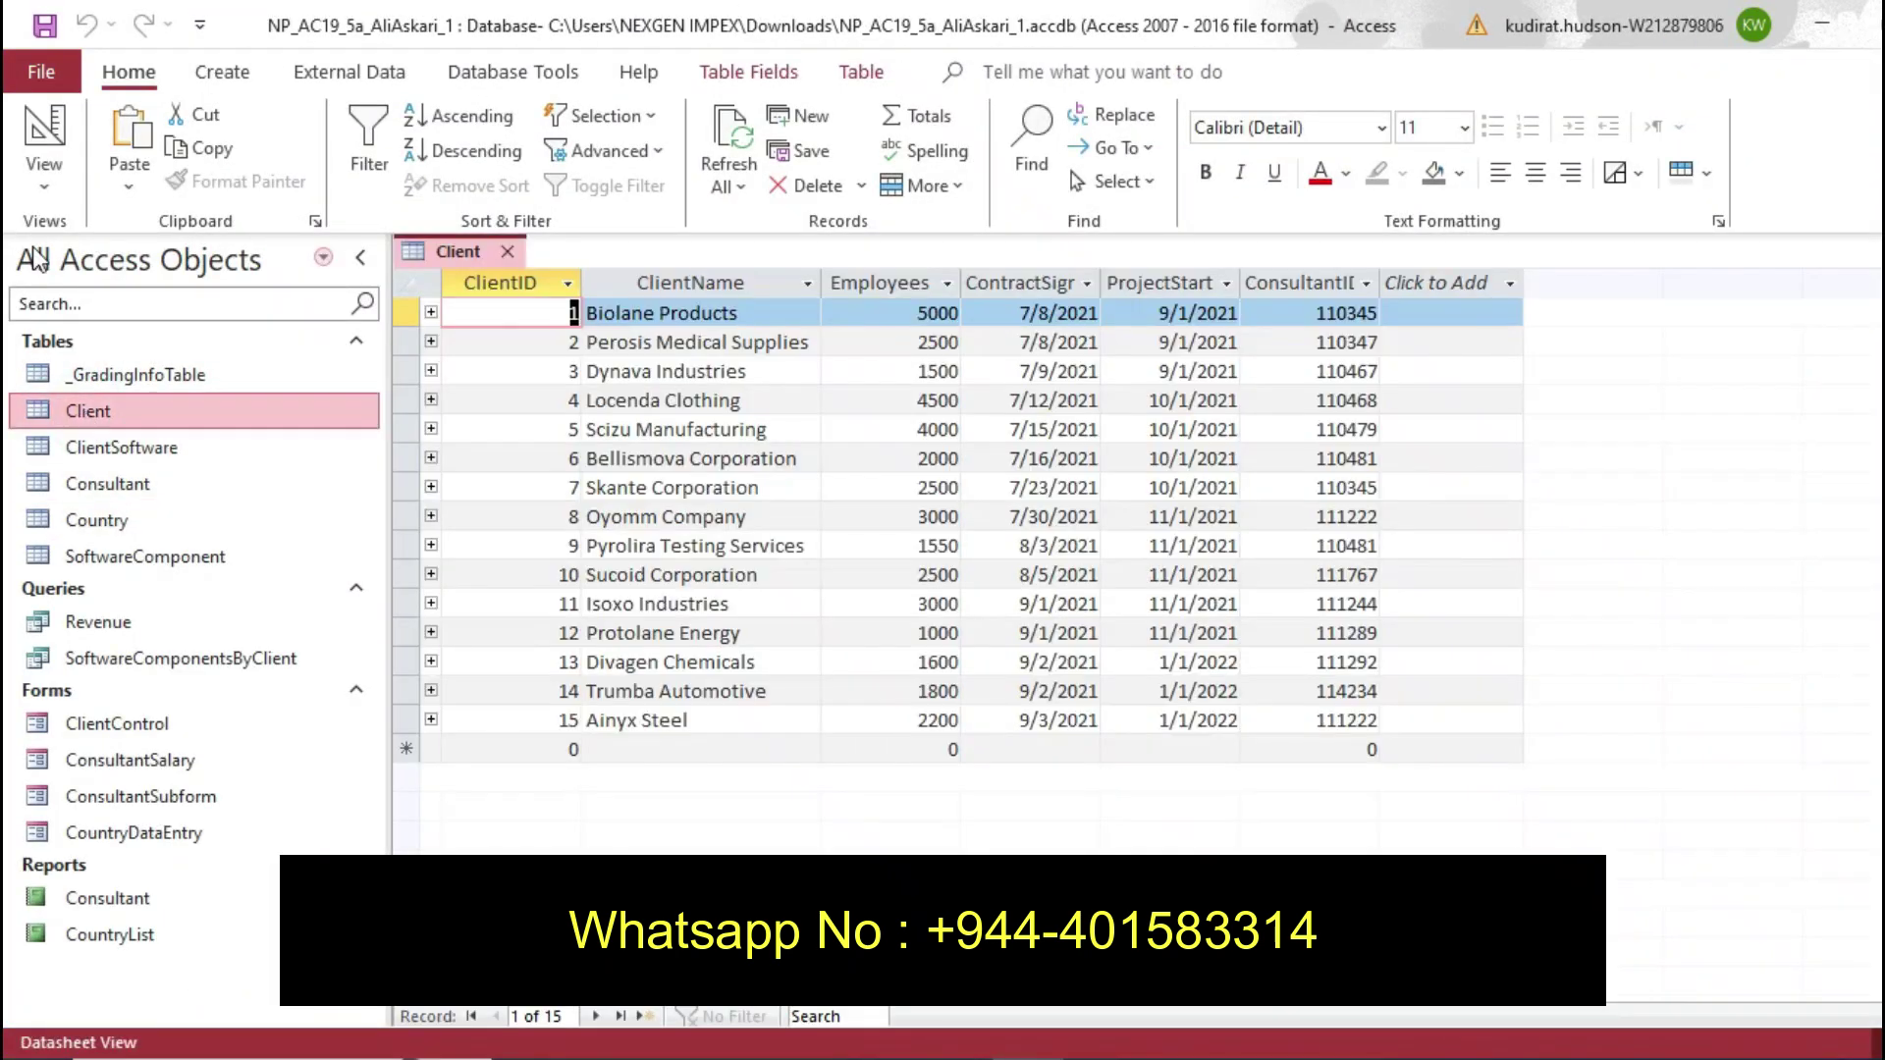
{"action": "left_click", "coordinate": [27, 165]}
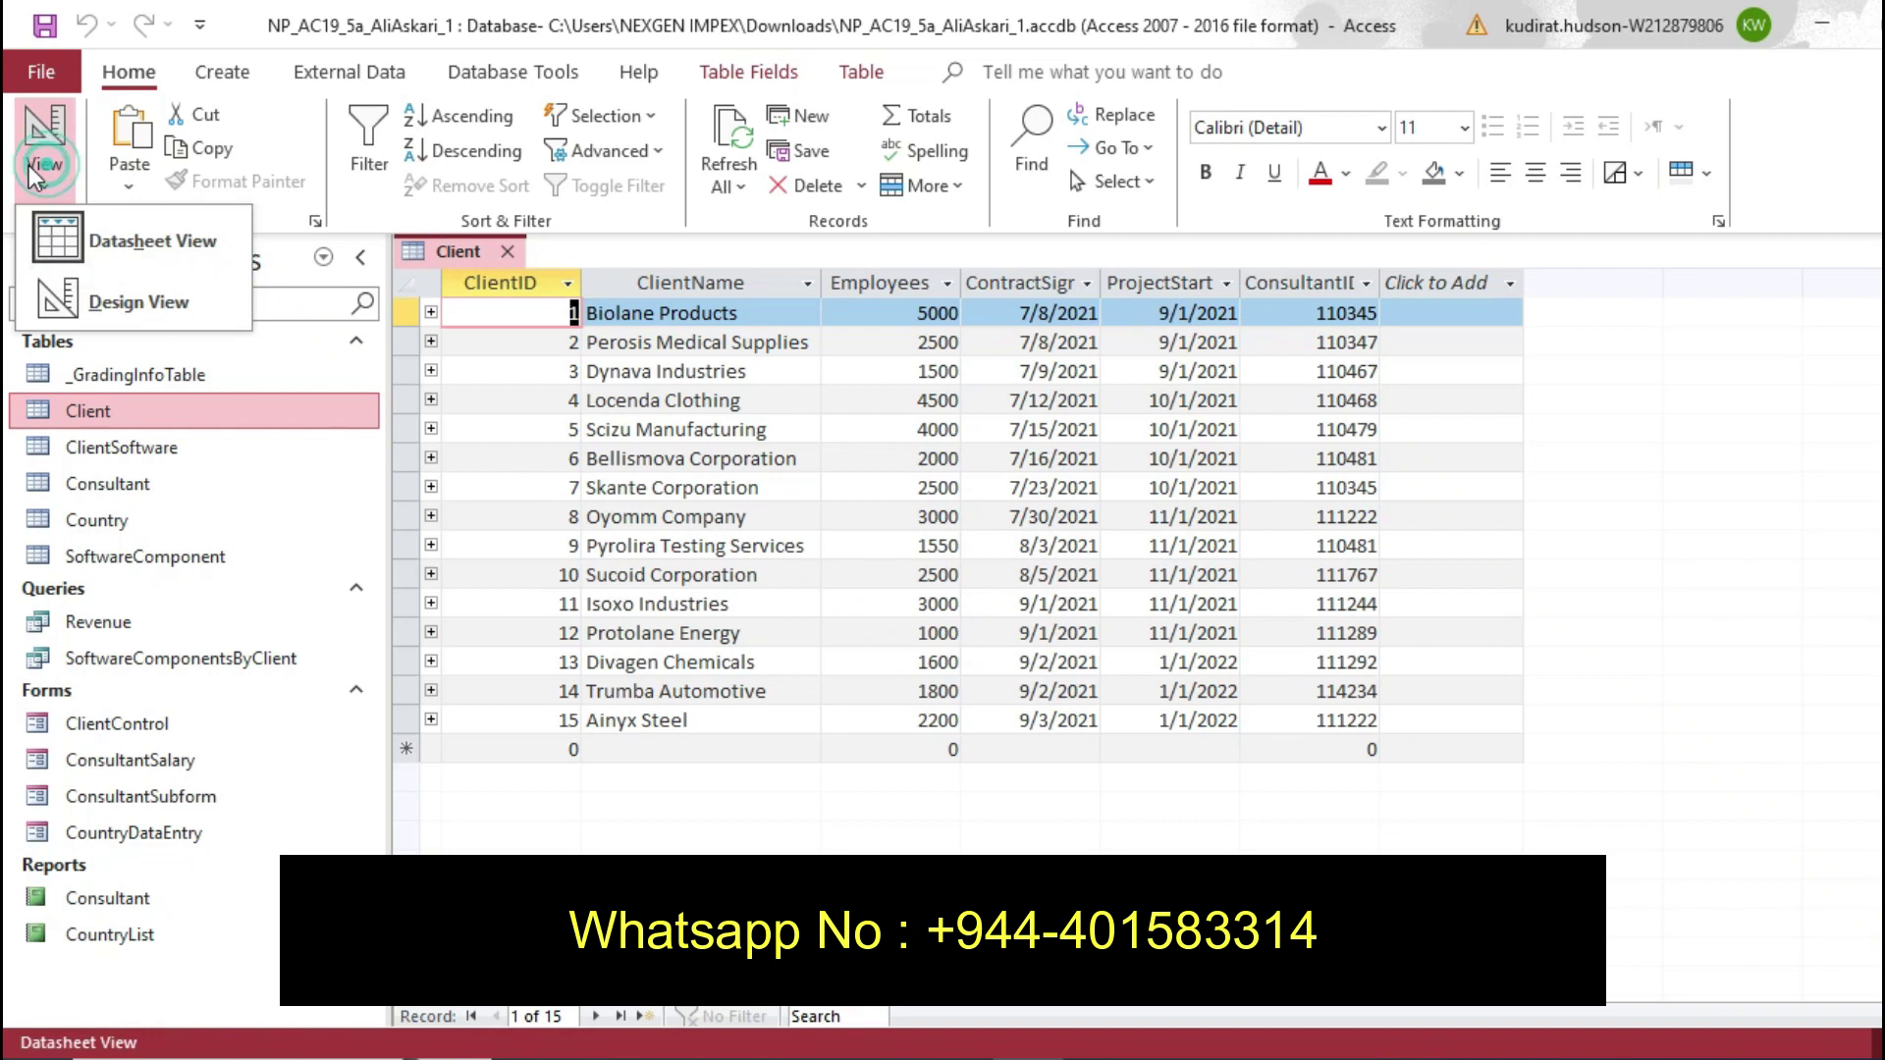
{"action": "left_click", "coordinate": [135, 306]}
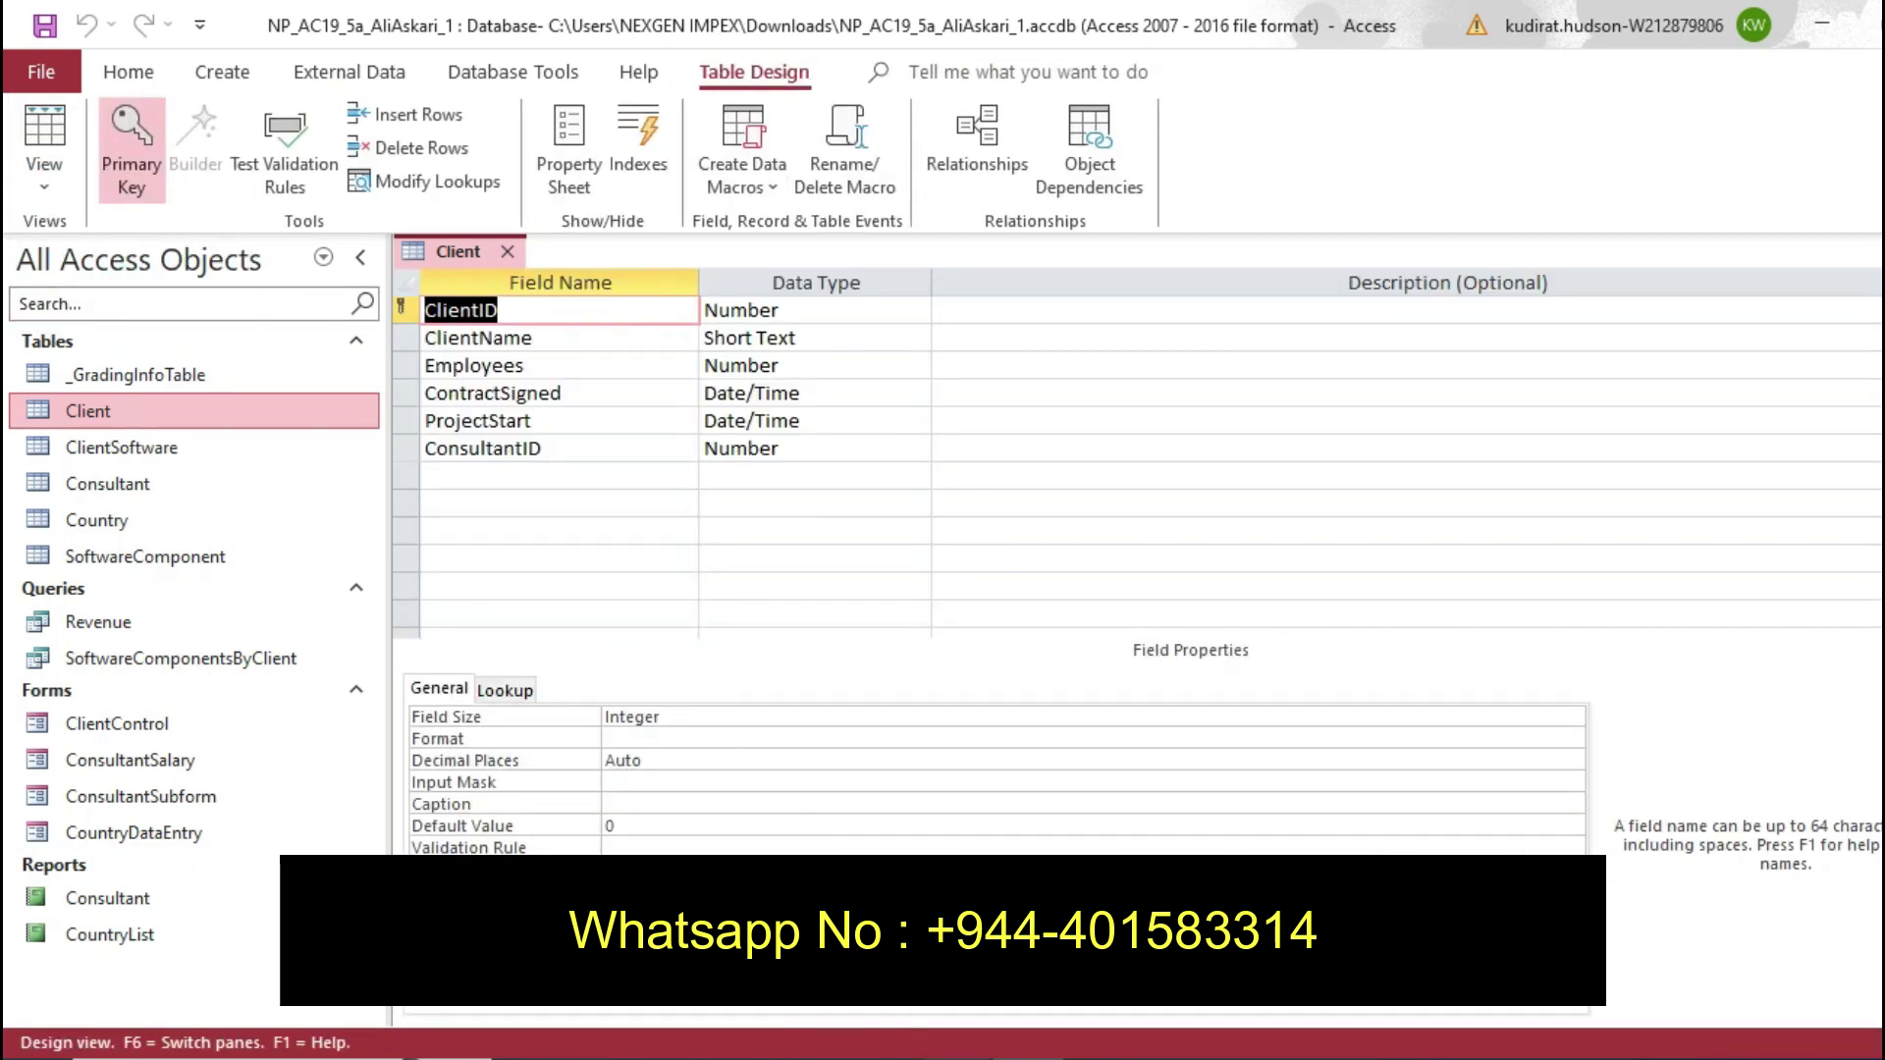
Recheck the Word instructions, then in Access add a field named Website with the Hyperlink data type to the Client table
{"action": "key", "text": "alt+Tab"}
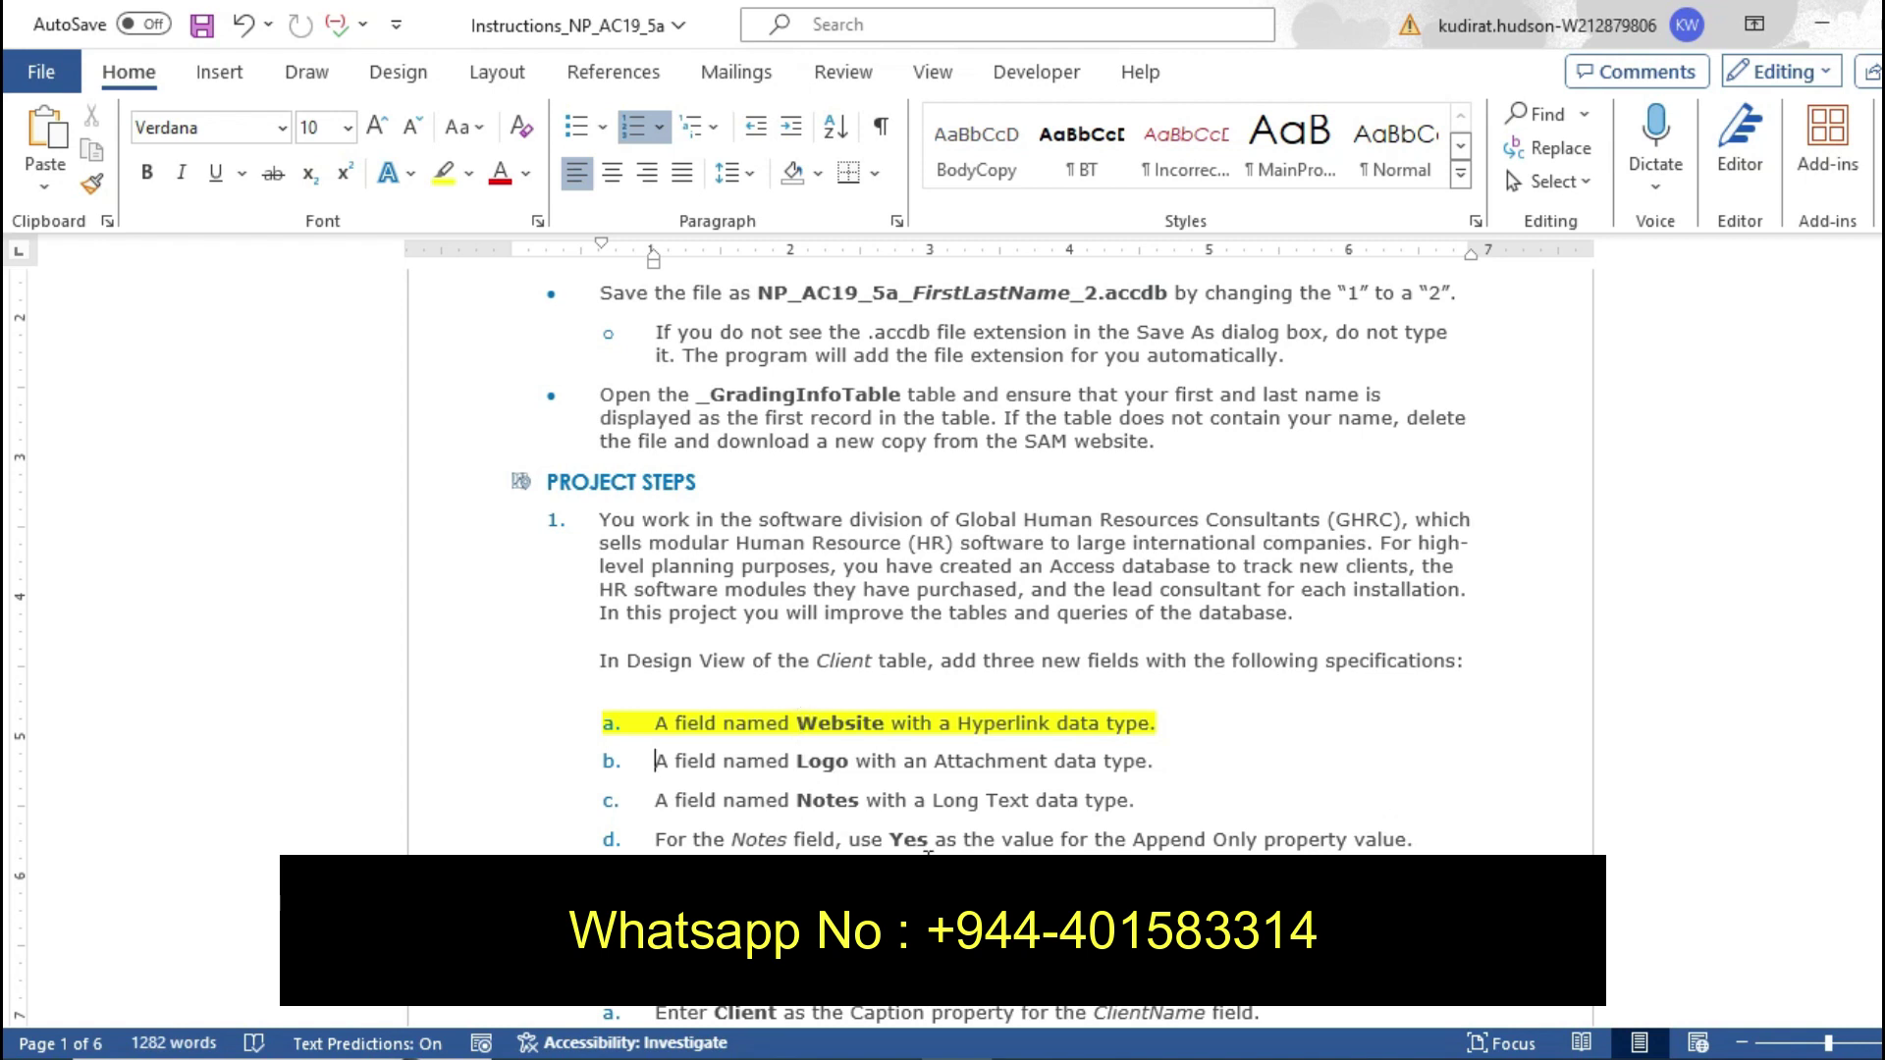
{"action": "key", "text": "alt+Tab"}
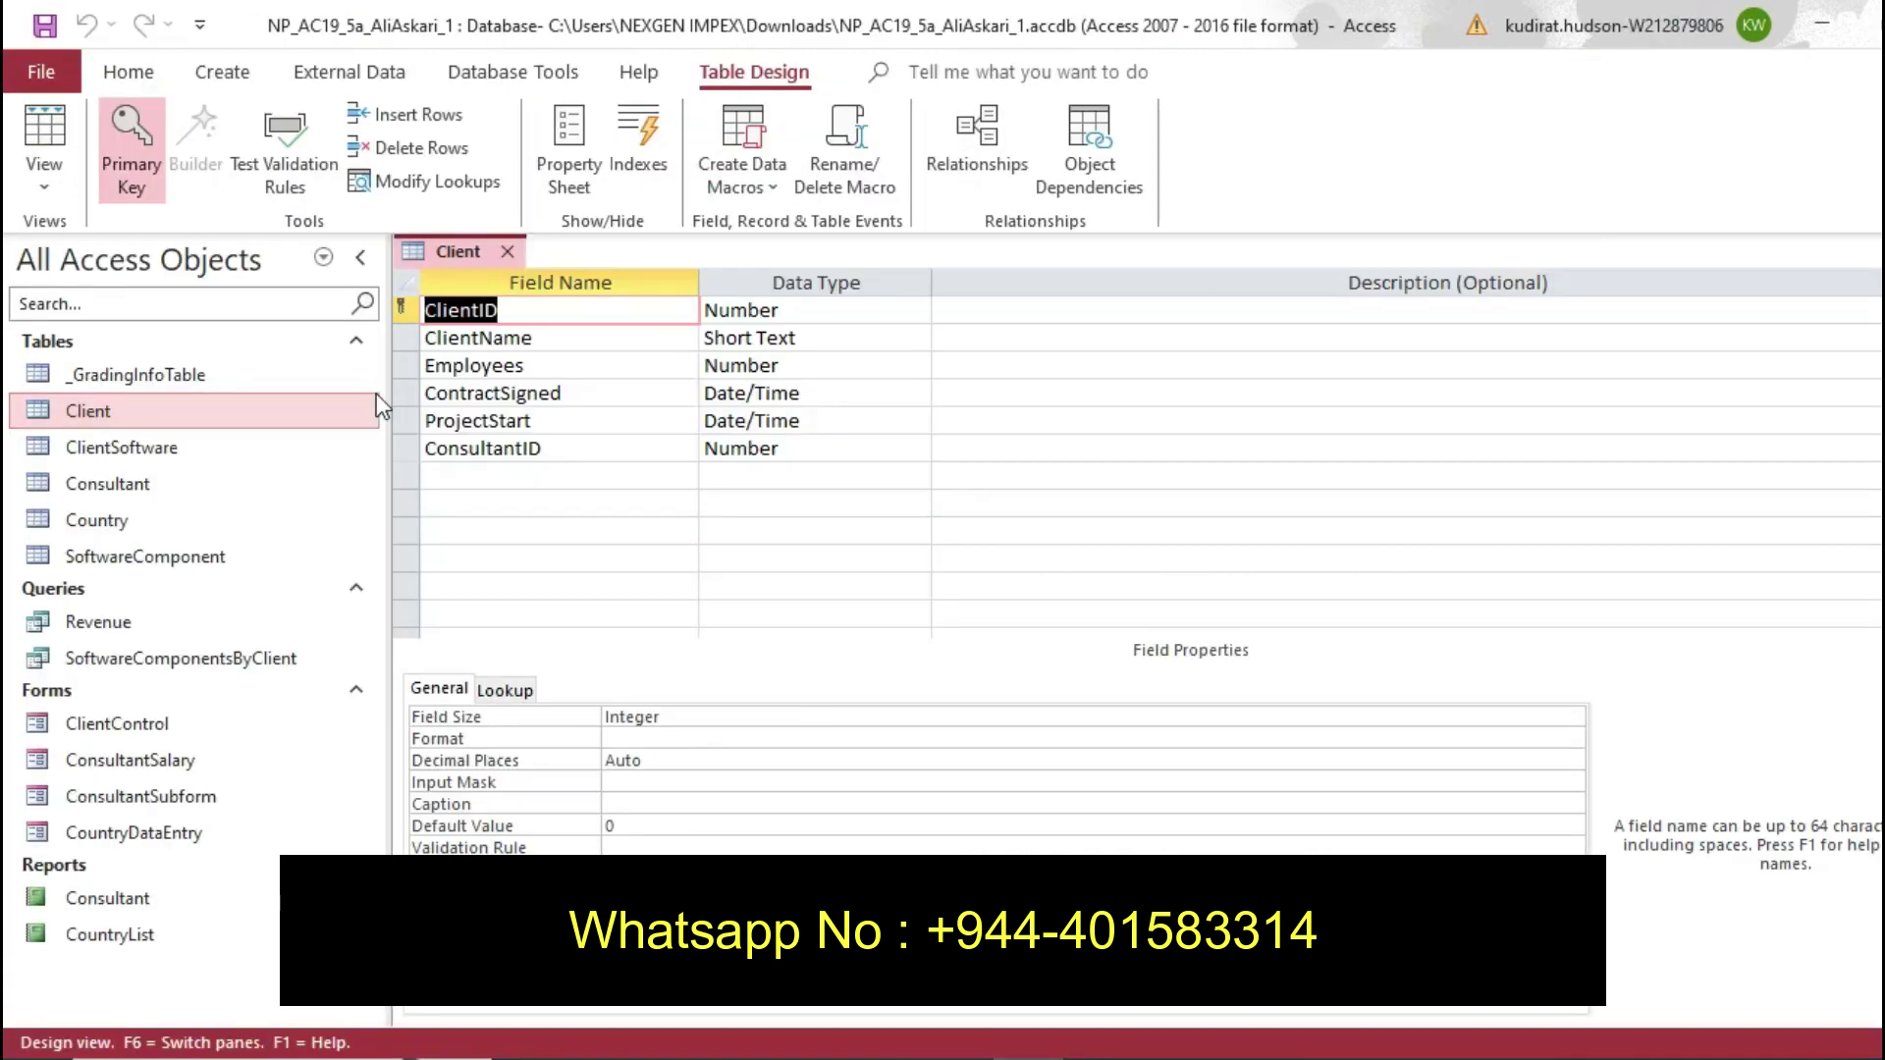
{"action": "left_click", "coordinate": [454, 475]}
{"action": "type", "text": "Web"}
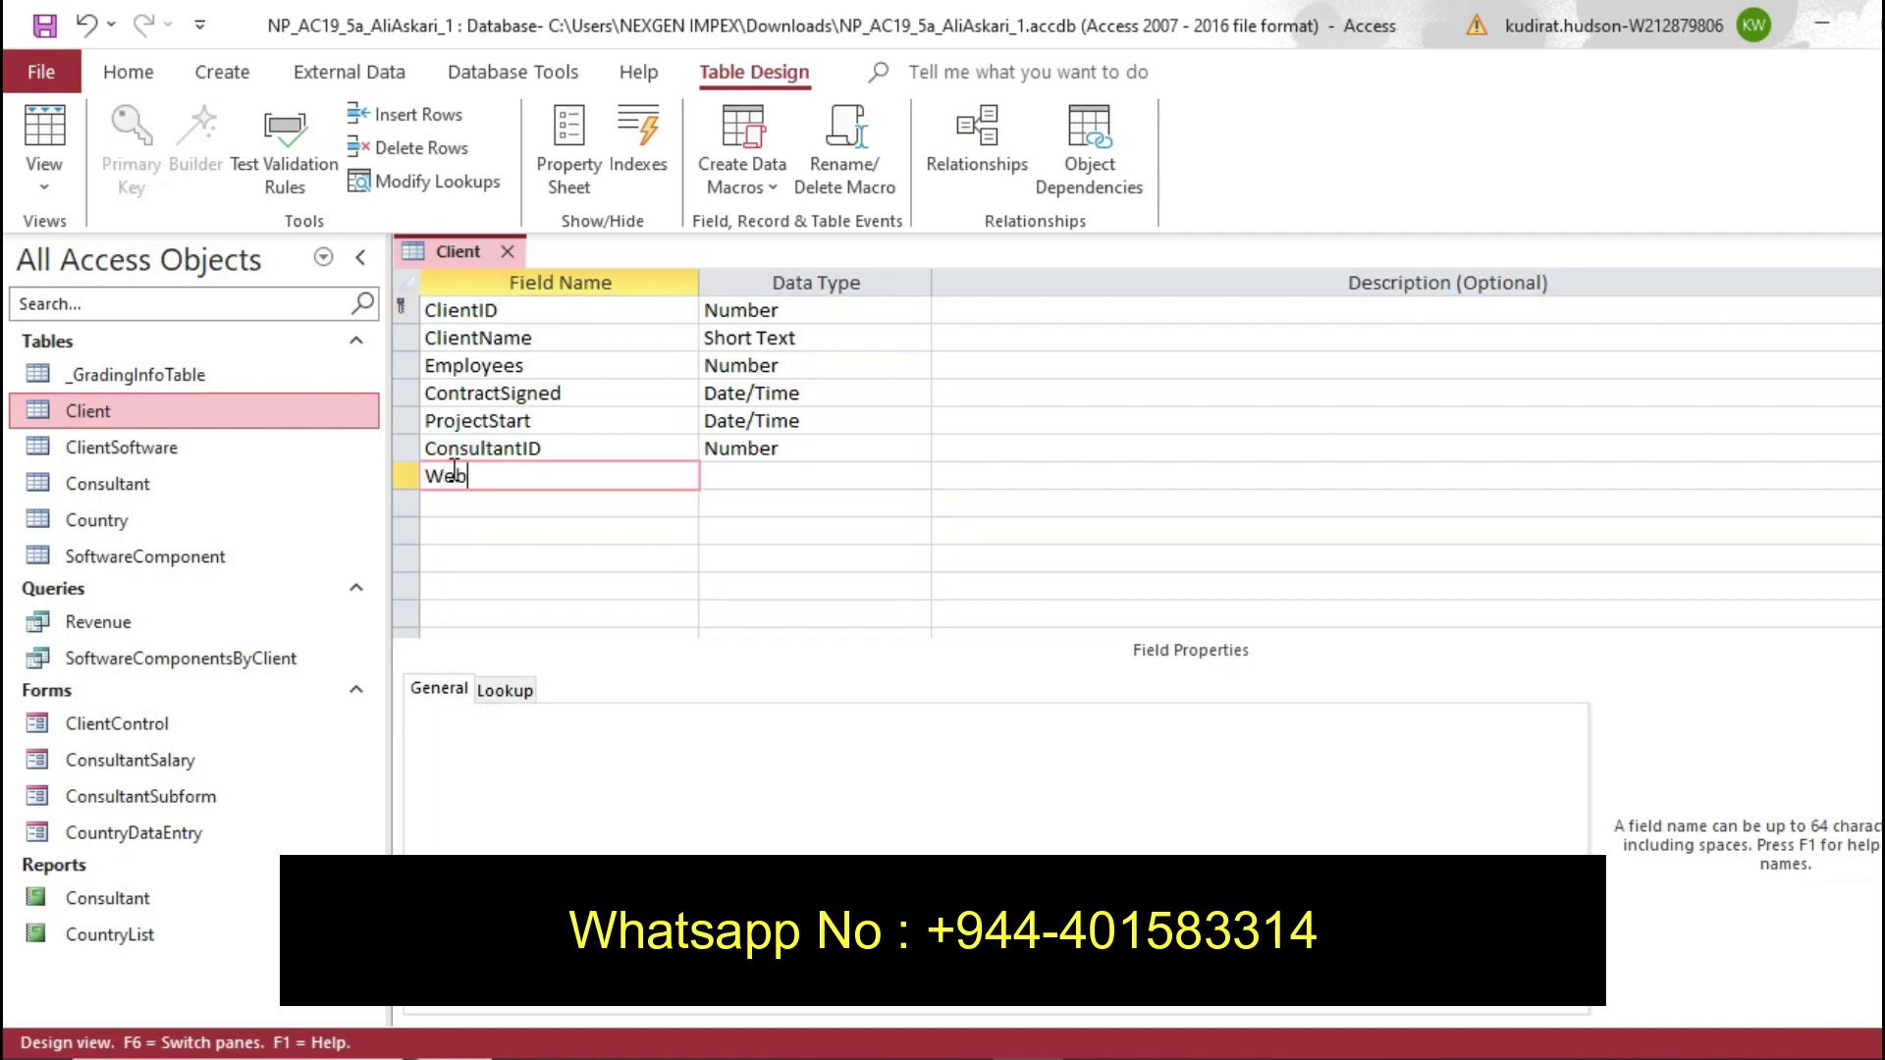
{"action": "type", "text": "site"}
{"action": "left_click", "coordinate": [746, 480]}
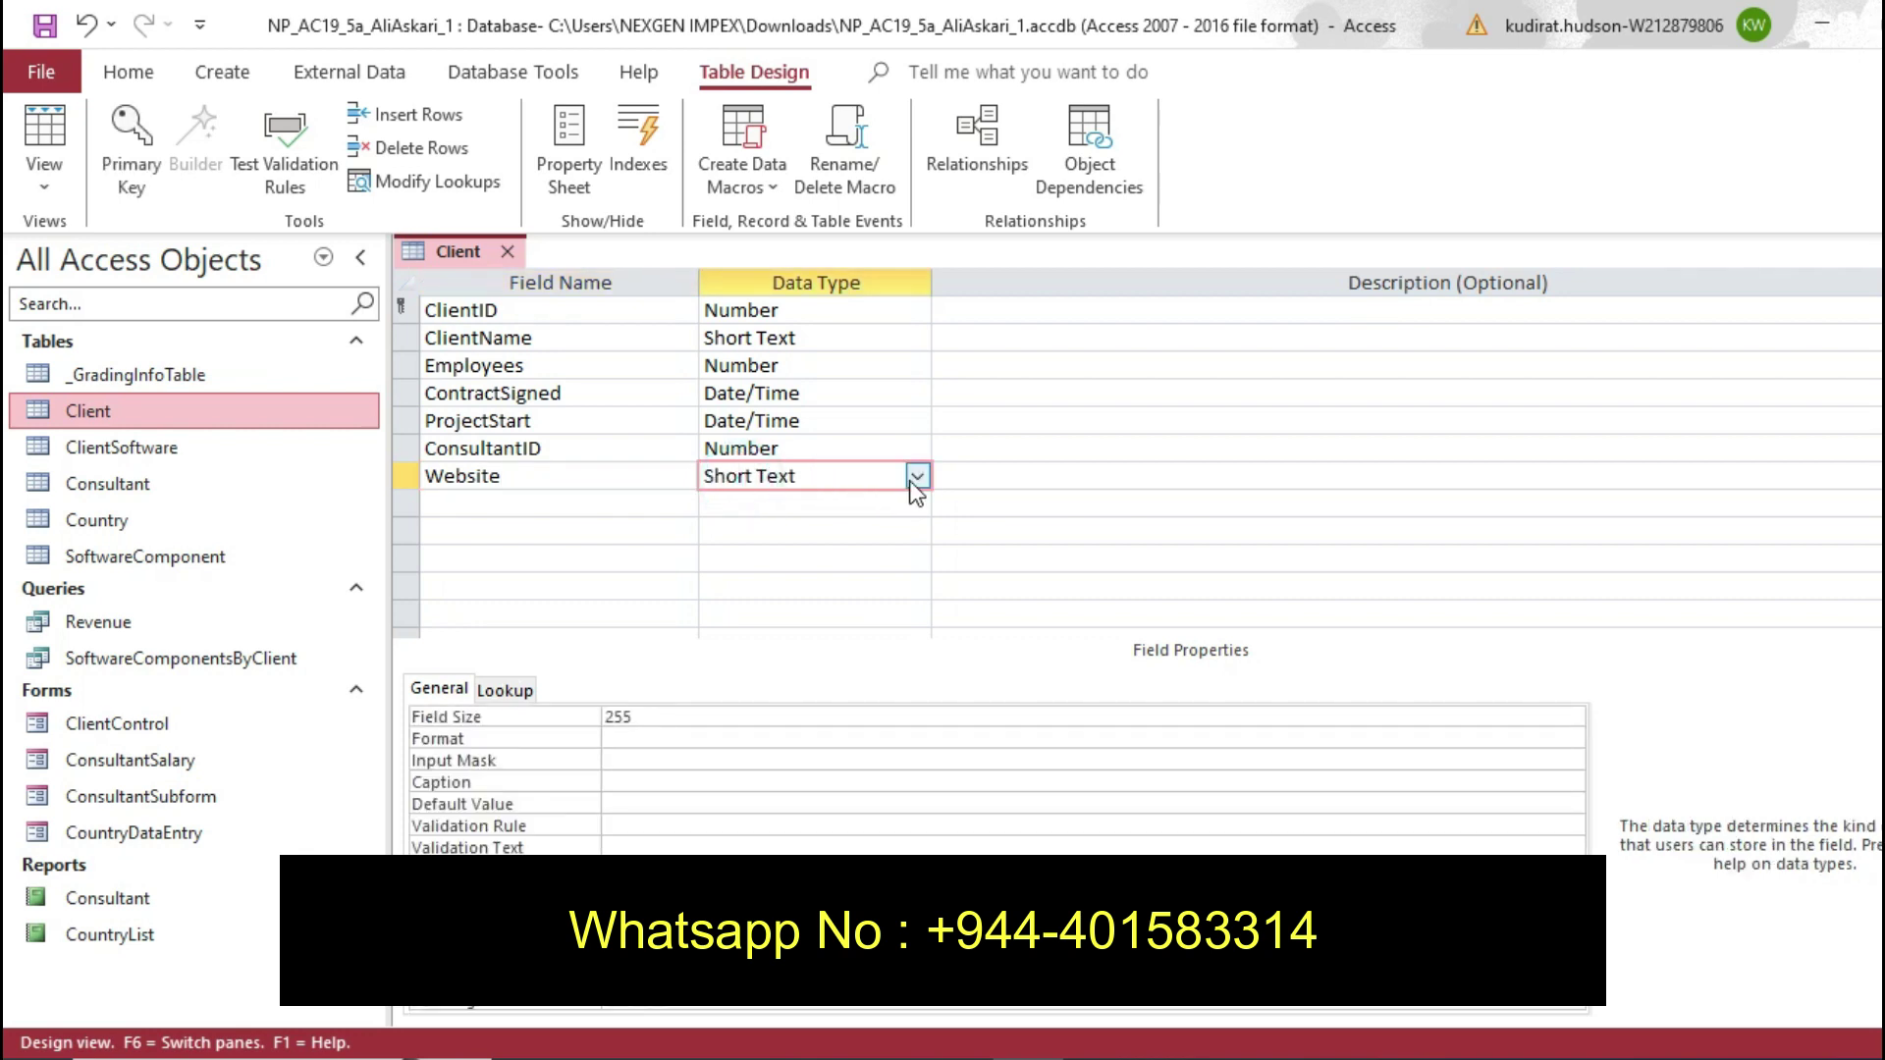
{"action": "left_click", "coordinate": [917, 476]}
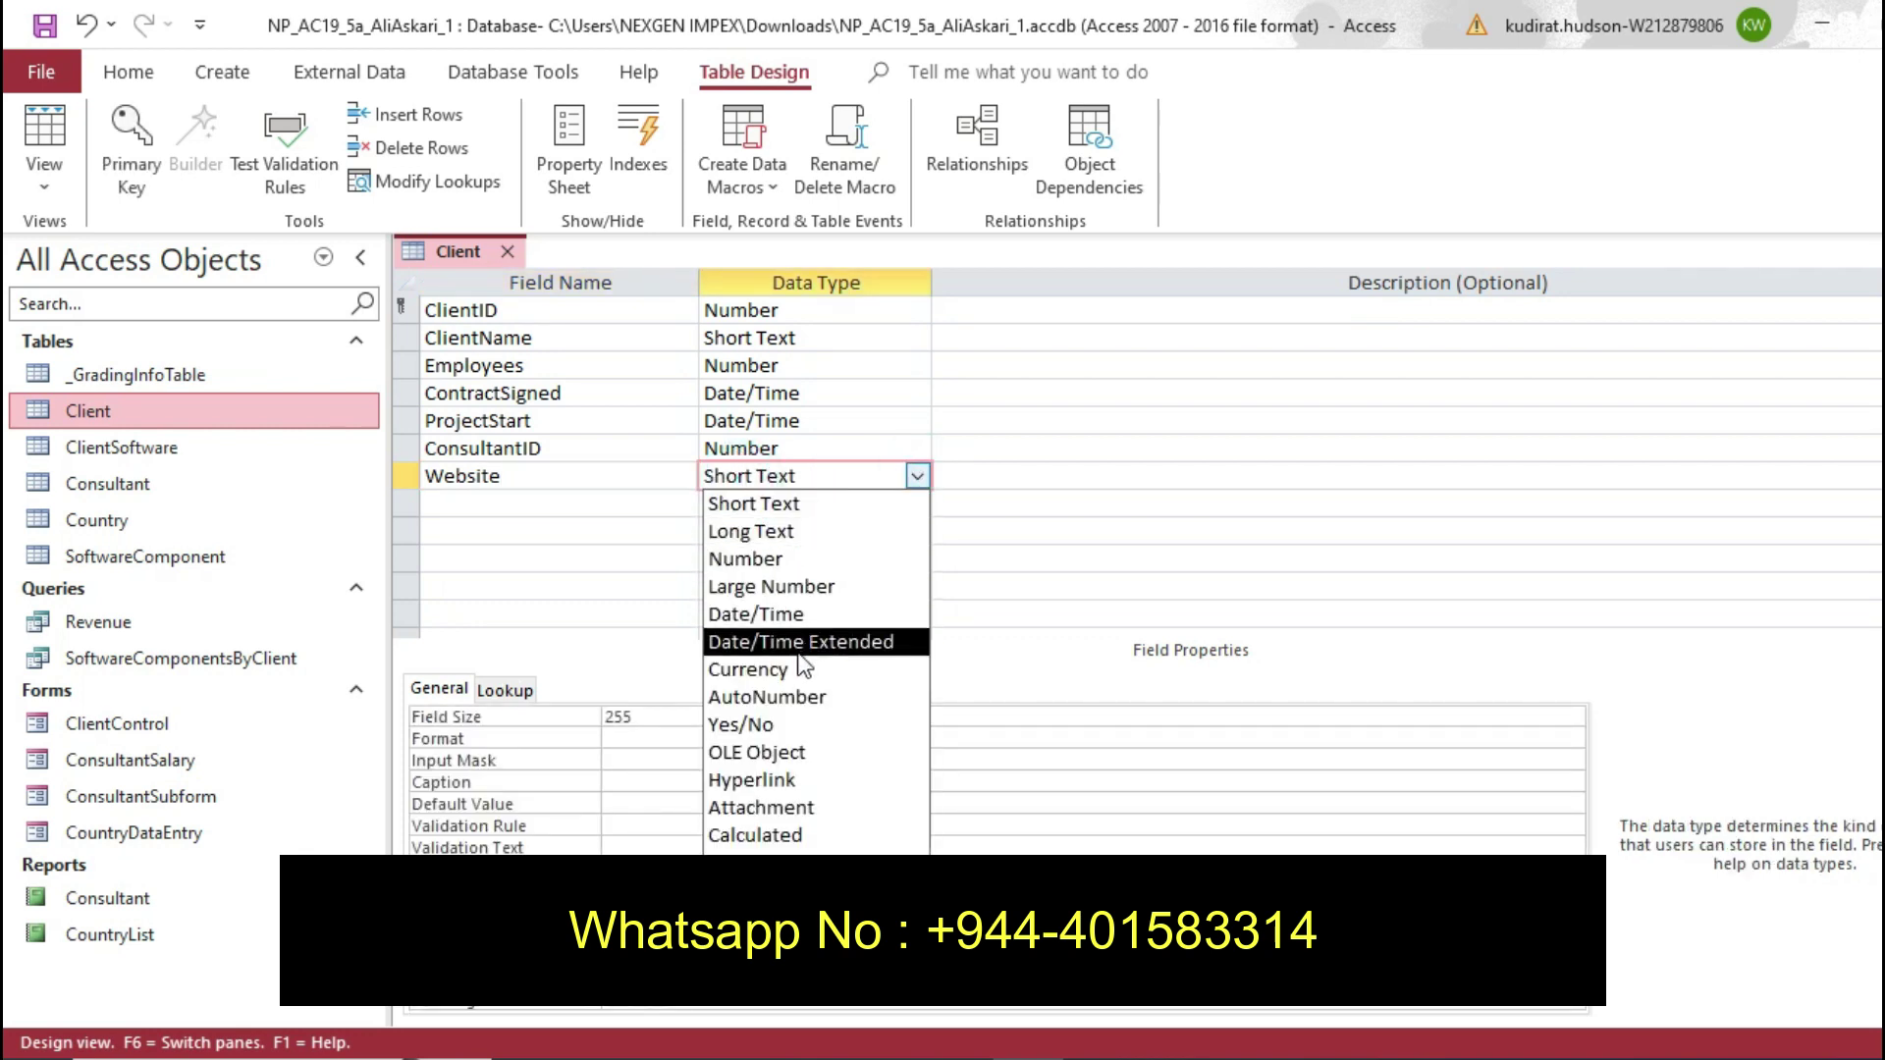
{"action": "left_click", "coordinate": [753, 780]}
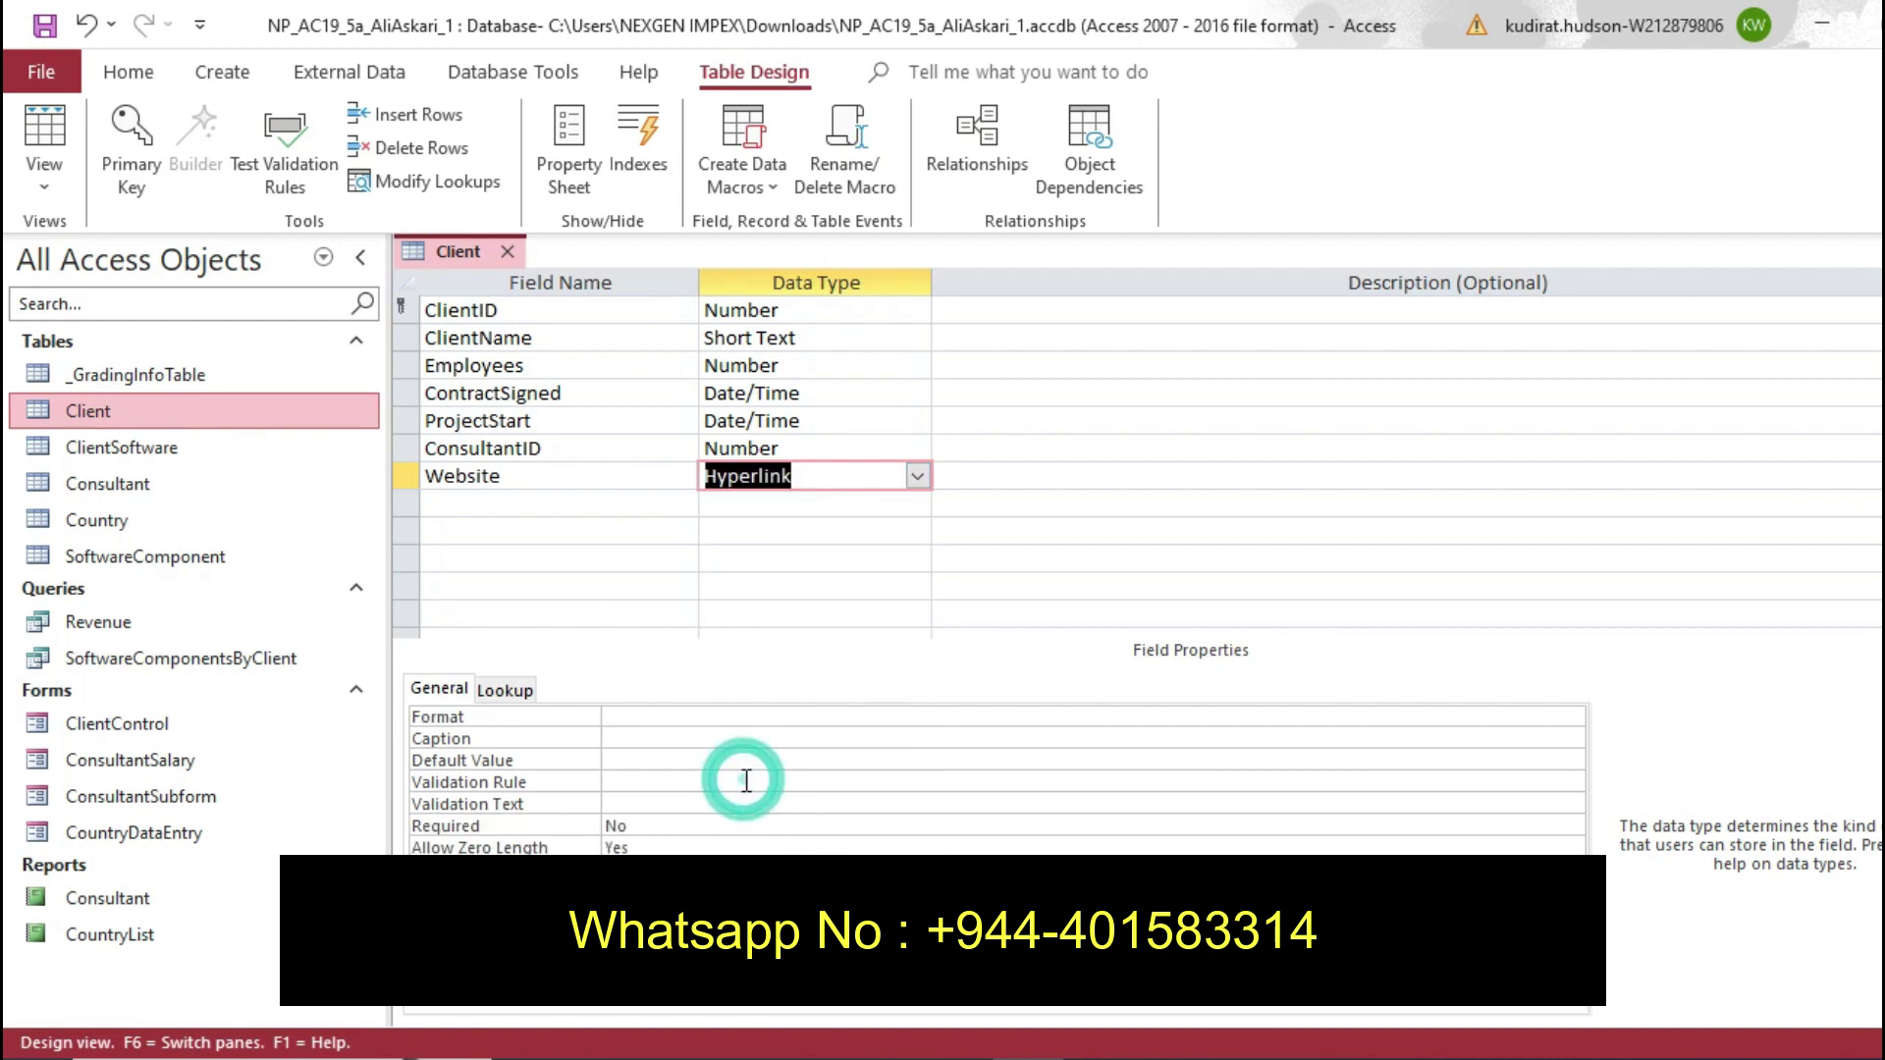
Consult the Word instructions again and add a field named Logo with the Attachment data type below Website in the Access table
{"action": "key", "text": "alt+Tab"}
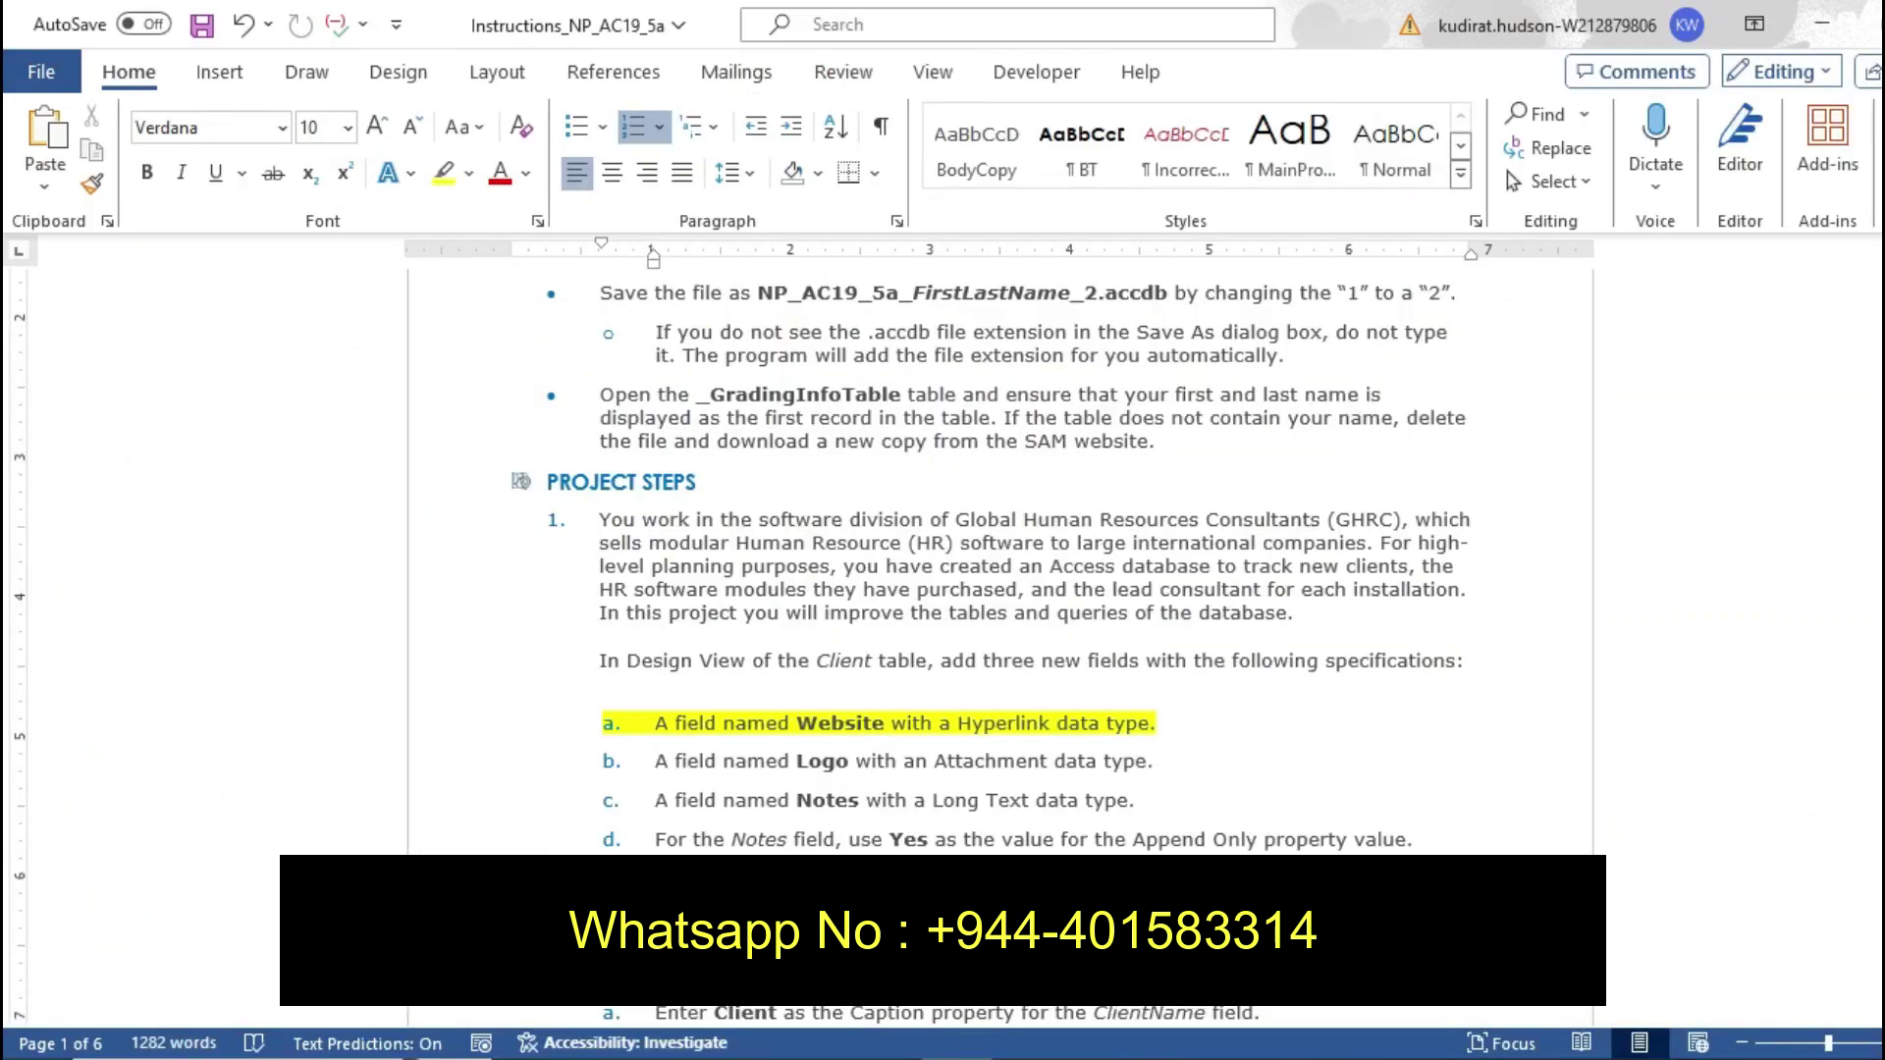
{"action": "key", "text": "alt+Tab"}
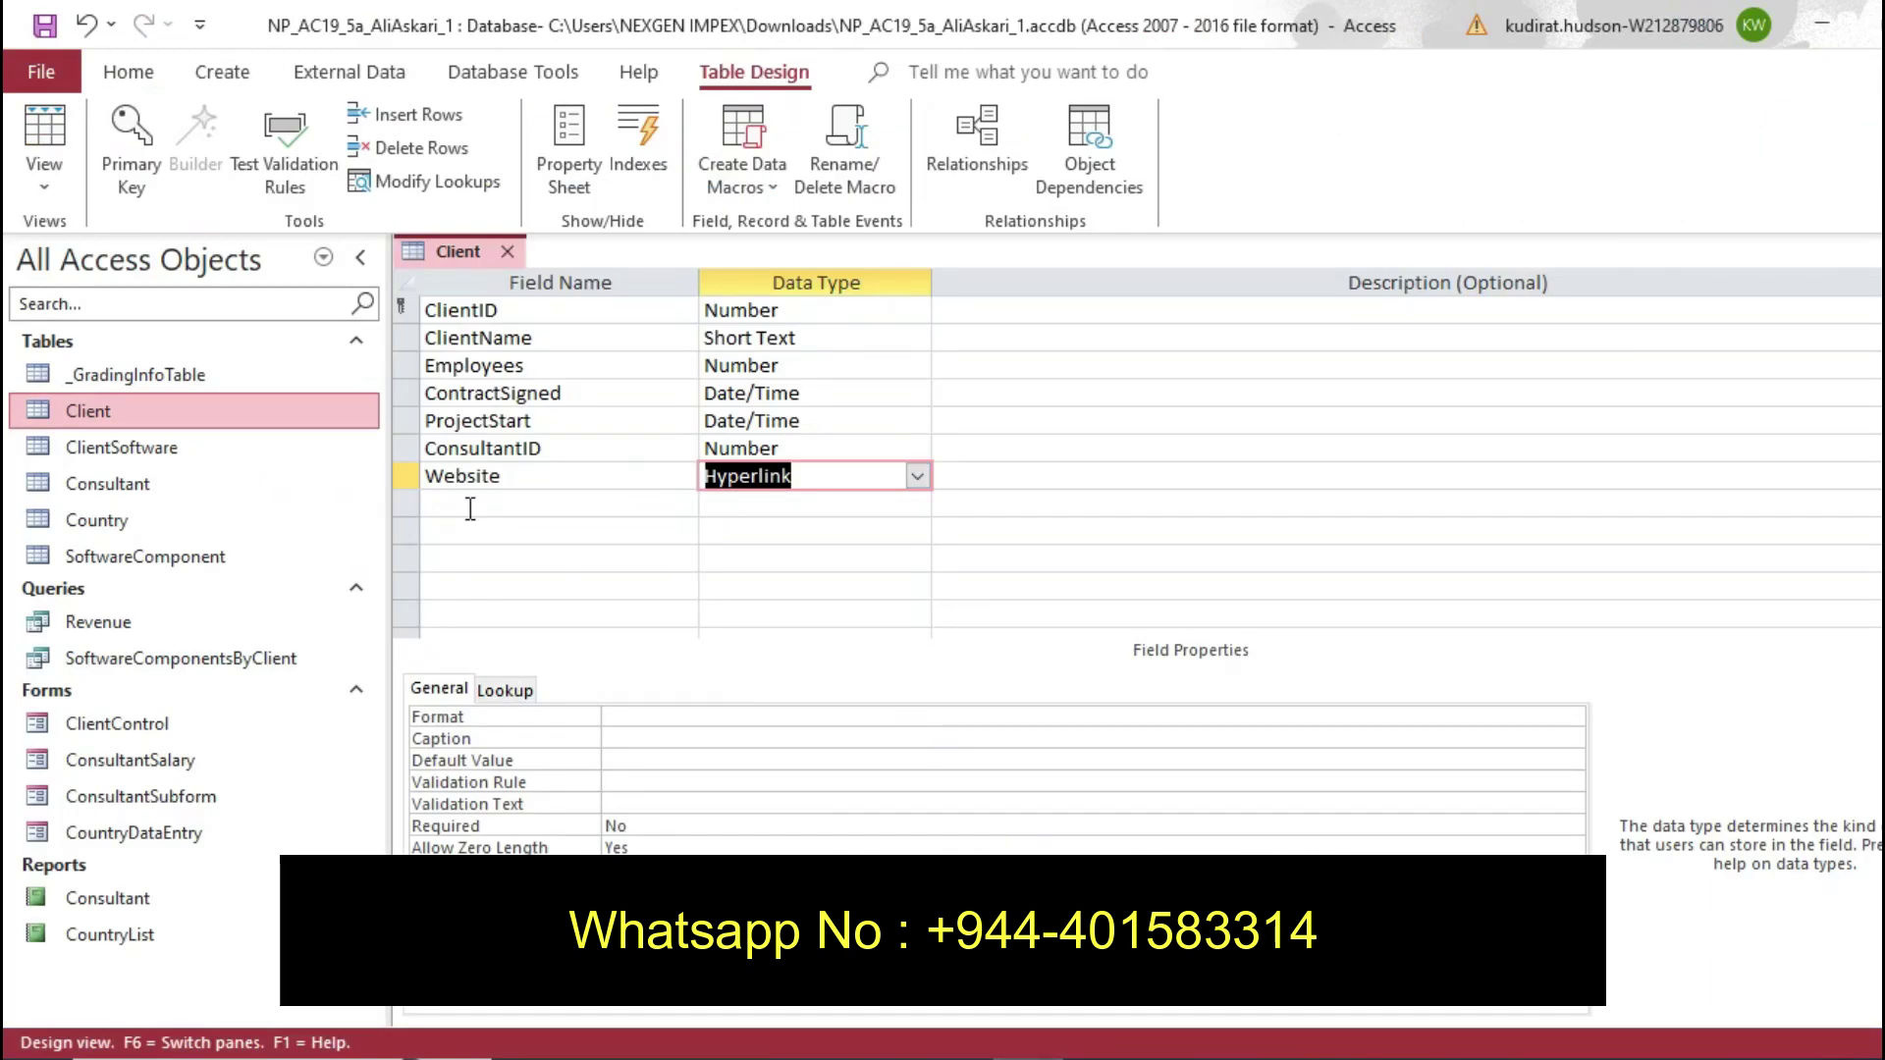
{"action": "left_click", "coordinate": [471, 507]}
{"action": "type", "text": "Logo"}
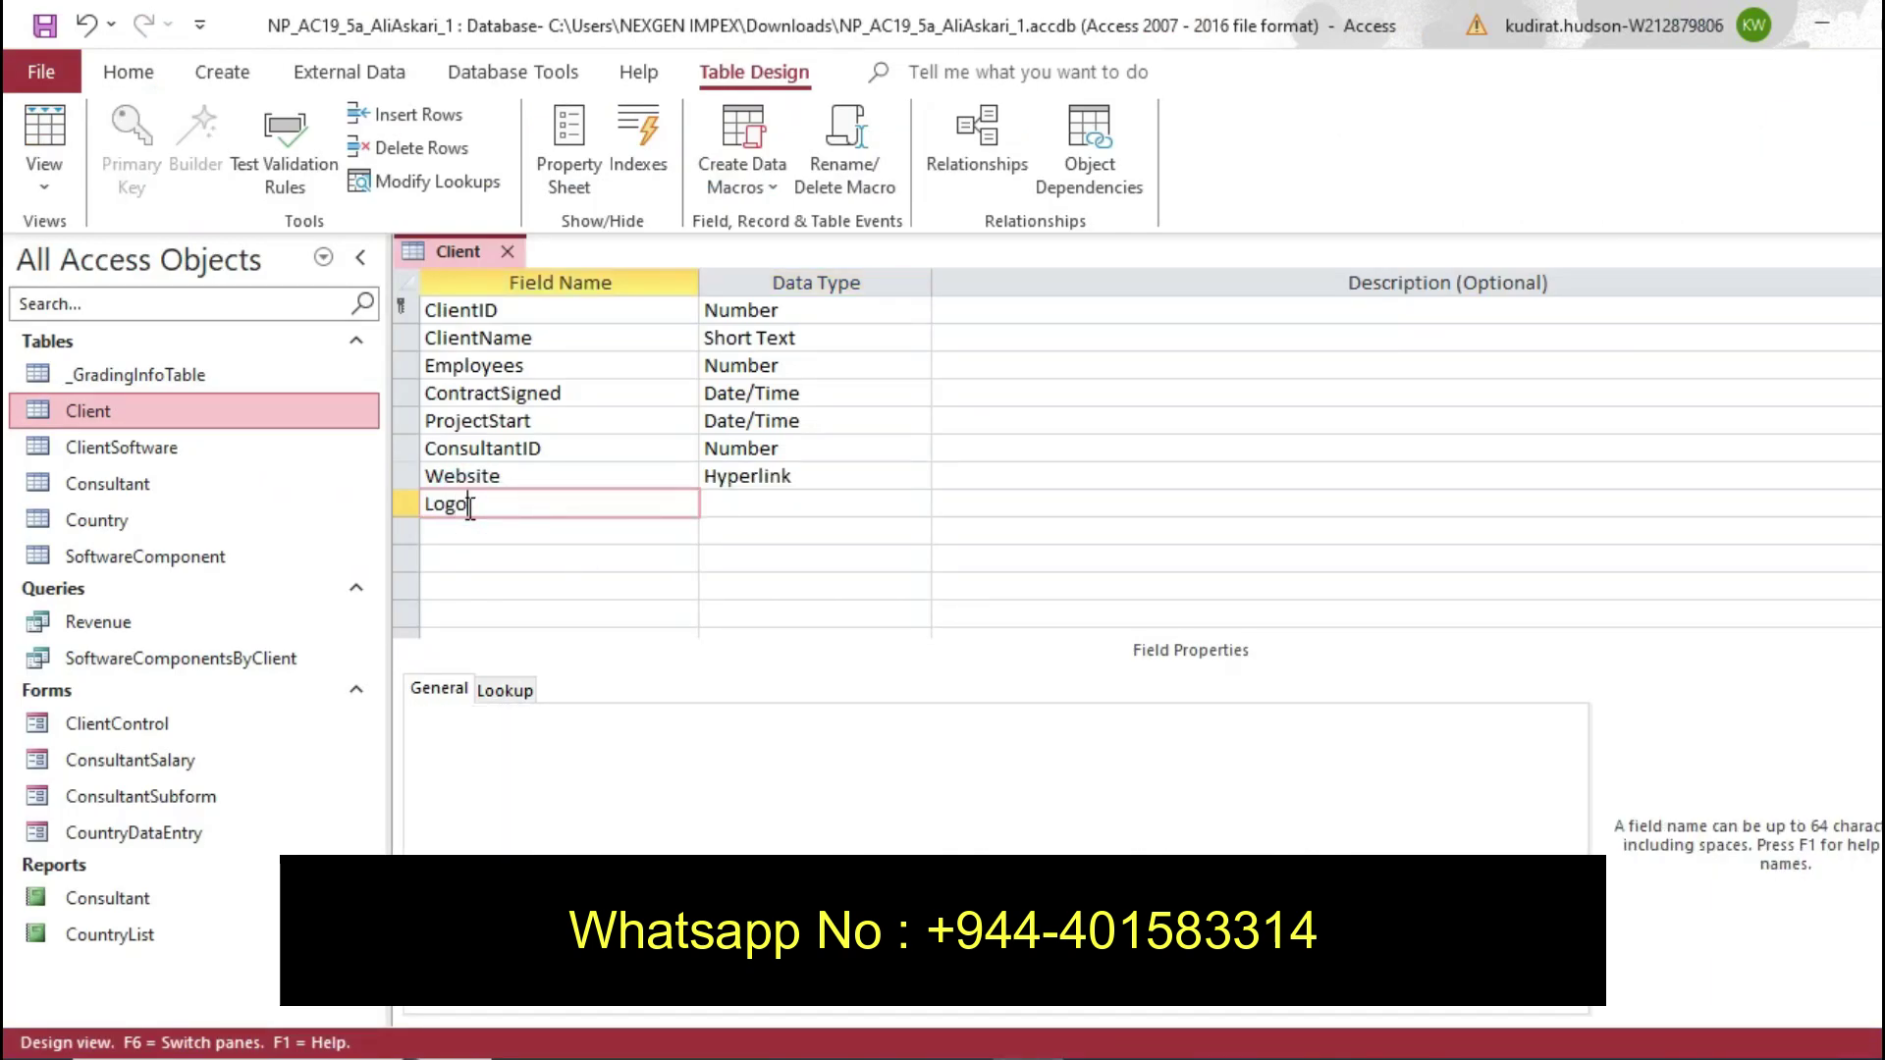
{"action": "left_click", "coordinate": [756, 501]}
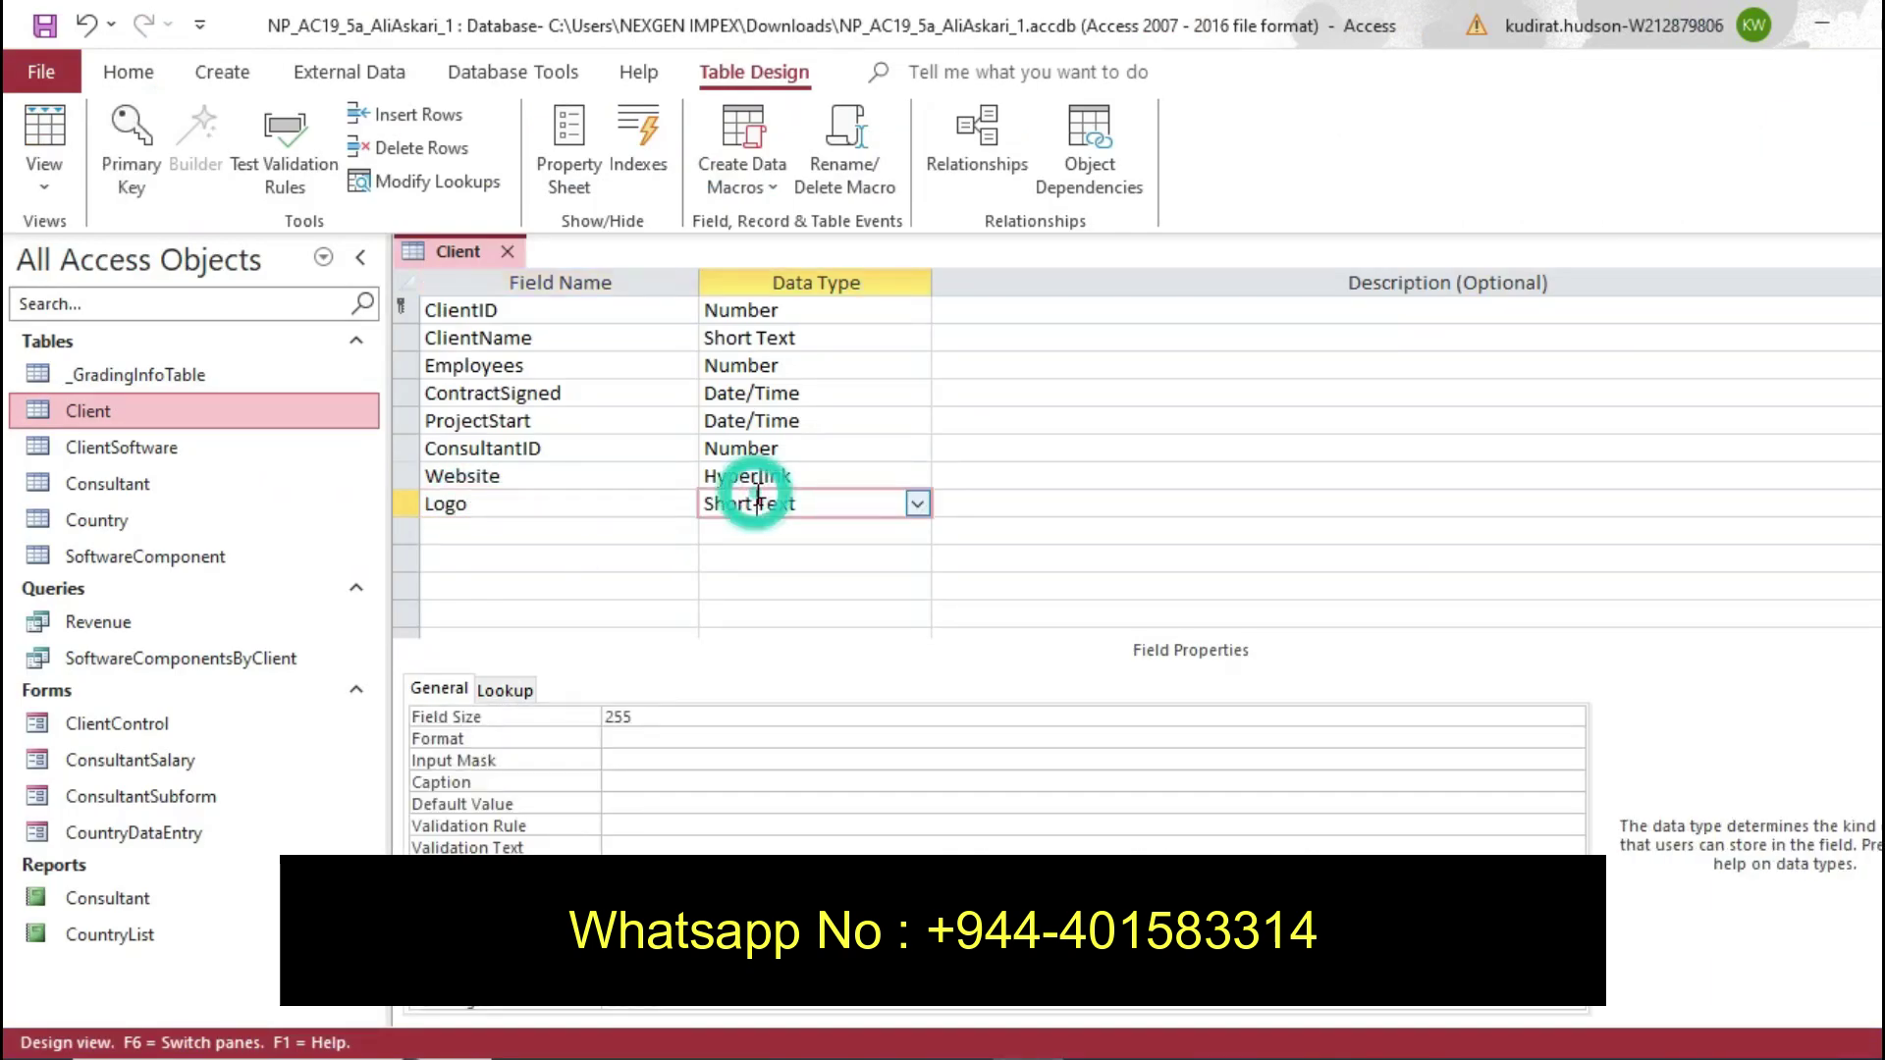
{"action": "left_click", "coordinate": [915, 503]}
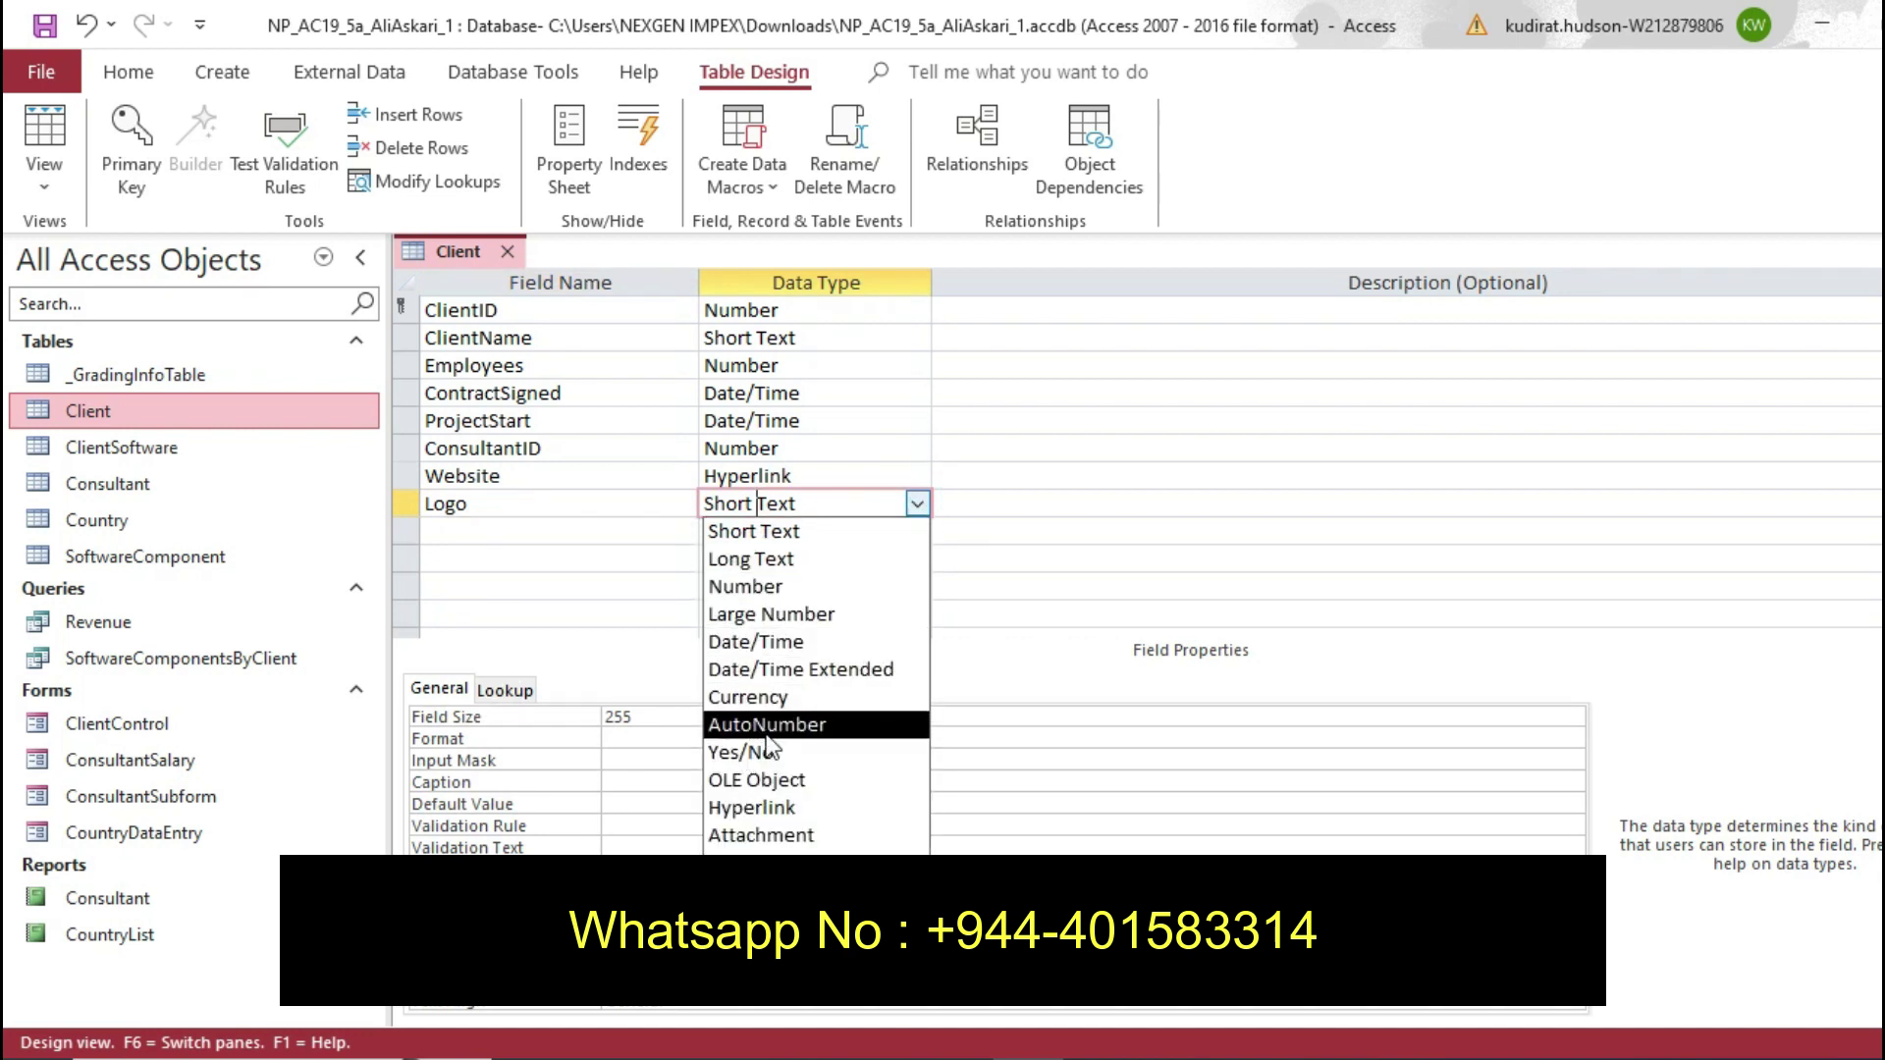
{"action": "left_click", "coordinate": [749, 835]}
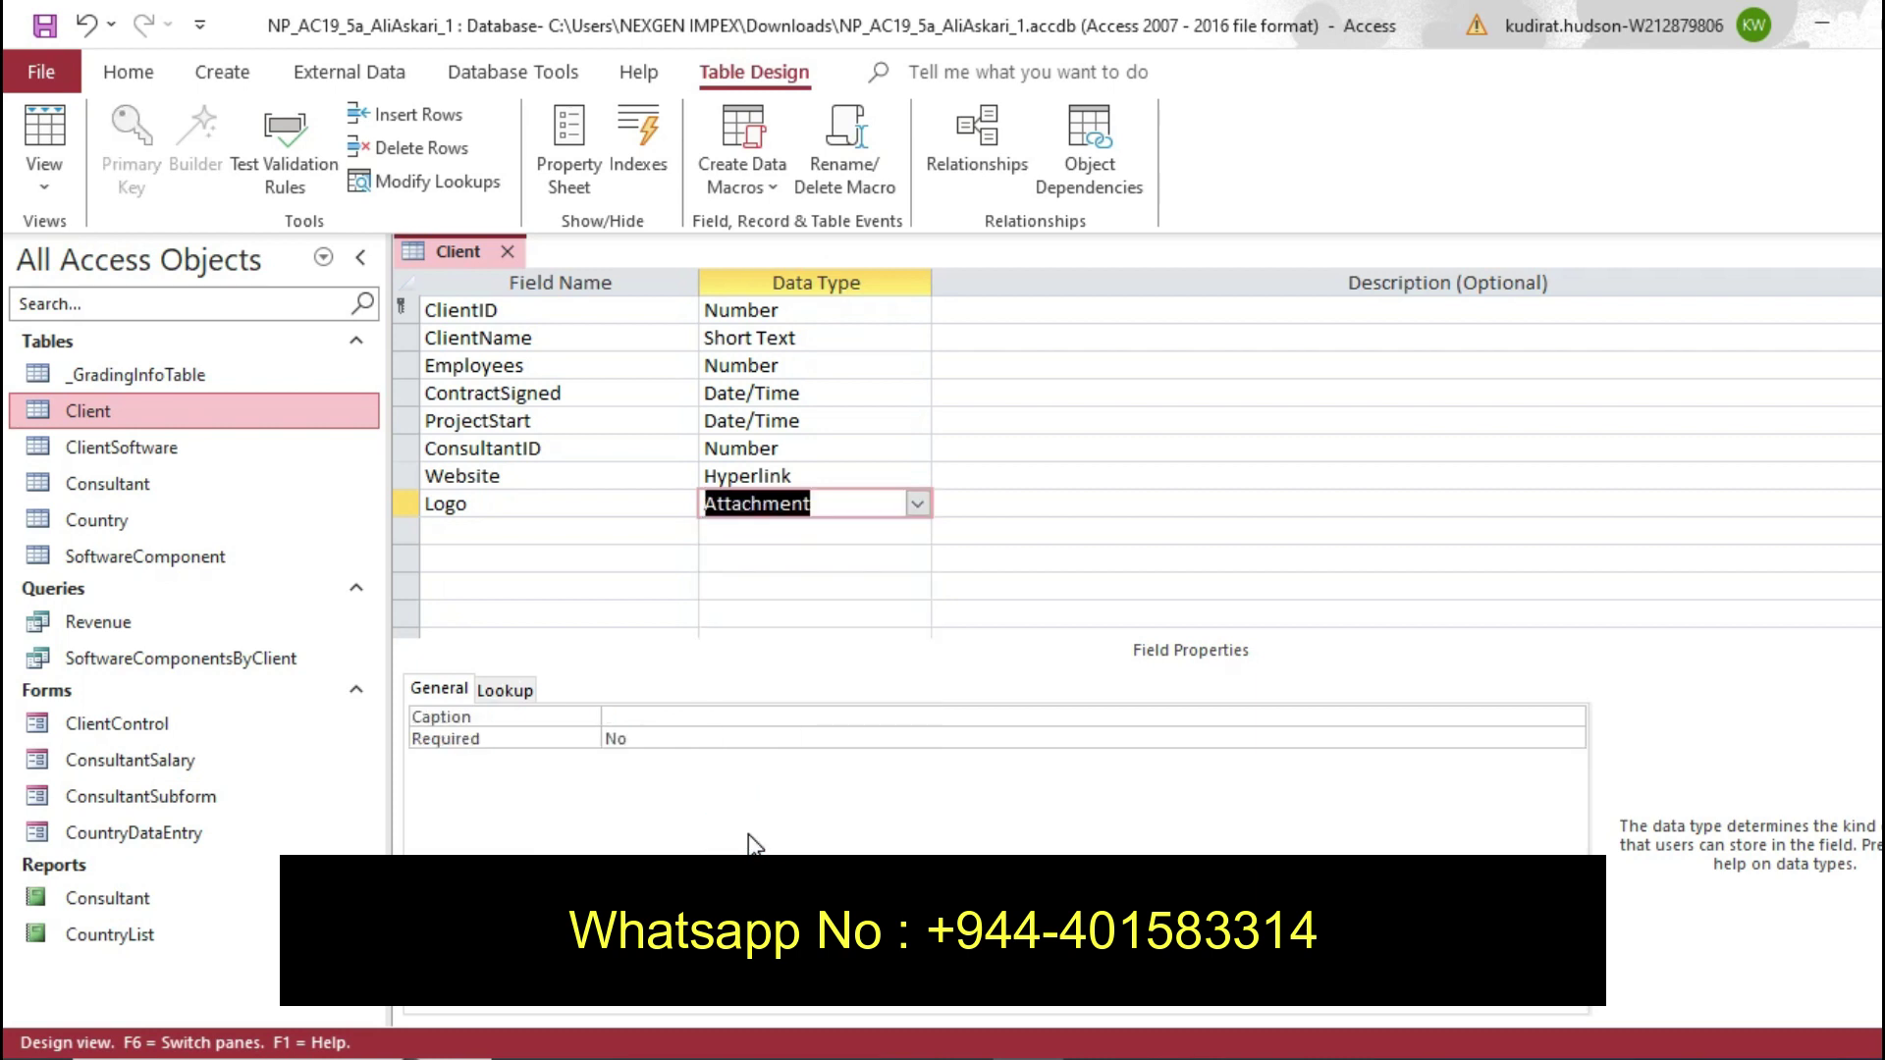
Switch to the Word instructions and highlight items b and c, about the Logo and Notes fields, in yellow
{"action": "key", "text": "alt+Tab"}
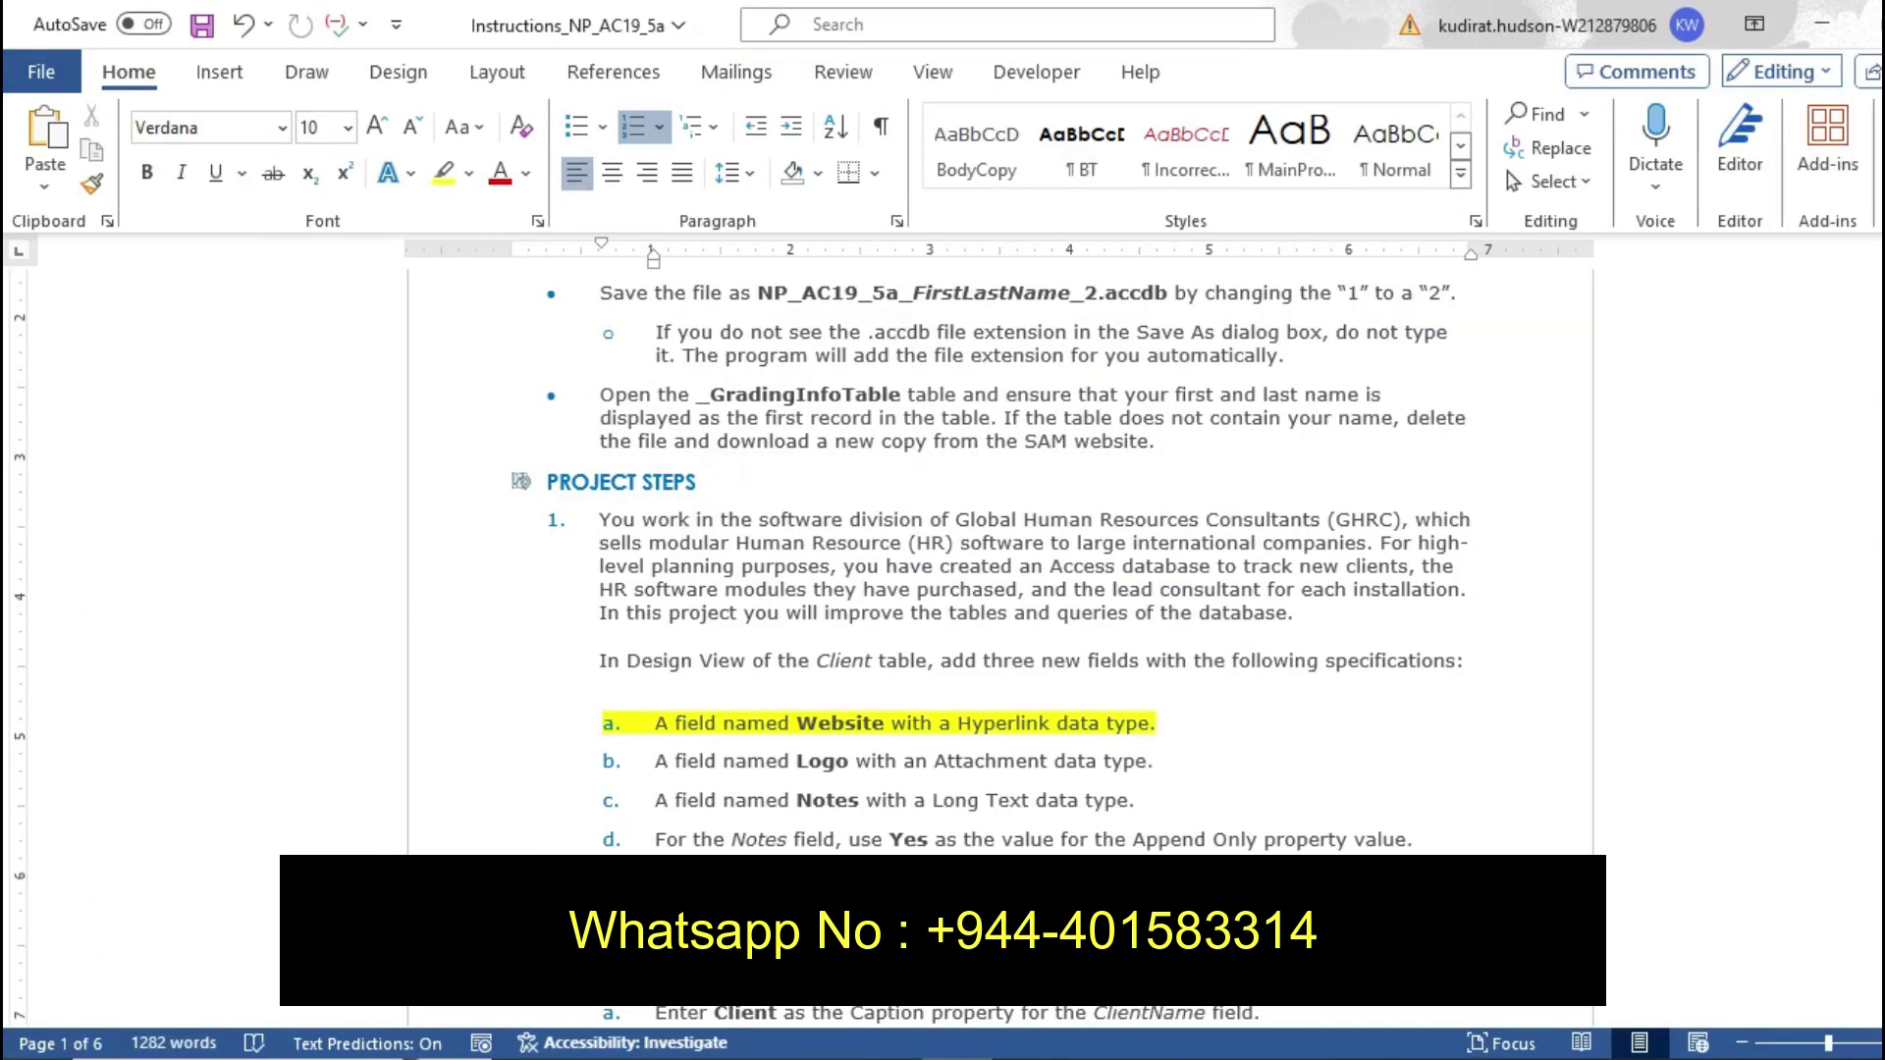
{"action": "left_click_drag", "start_coordinate": [664, 772], "coordinate": [1155, 766]}
{"action": "left_click", "coordinate": [1158, 715]}
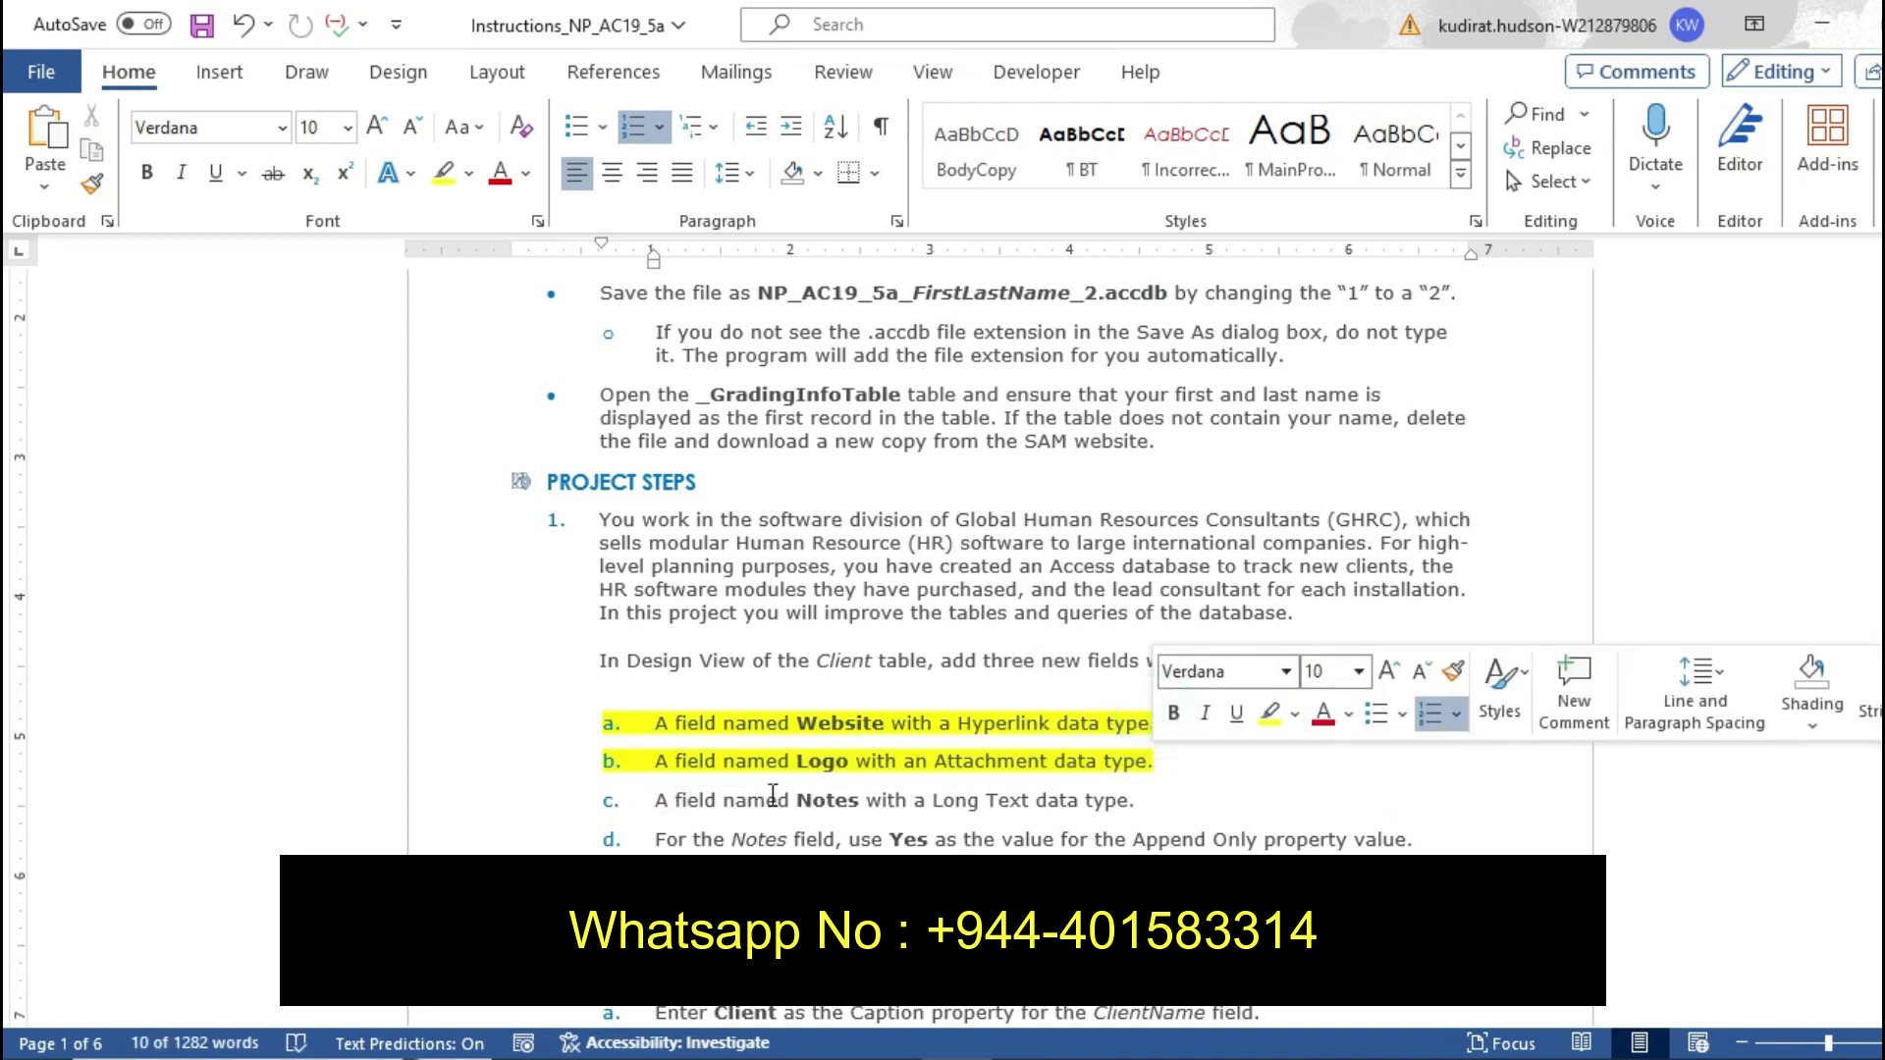
{"action": "left_click_drag", "start_coordinate": [660, 800], "coordinate": [1125, 821]}
{"action": "left_click", "coordinate": [1214, 775]}
{"action": "left_click", "coordinate": [1177, 803]}
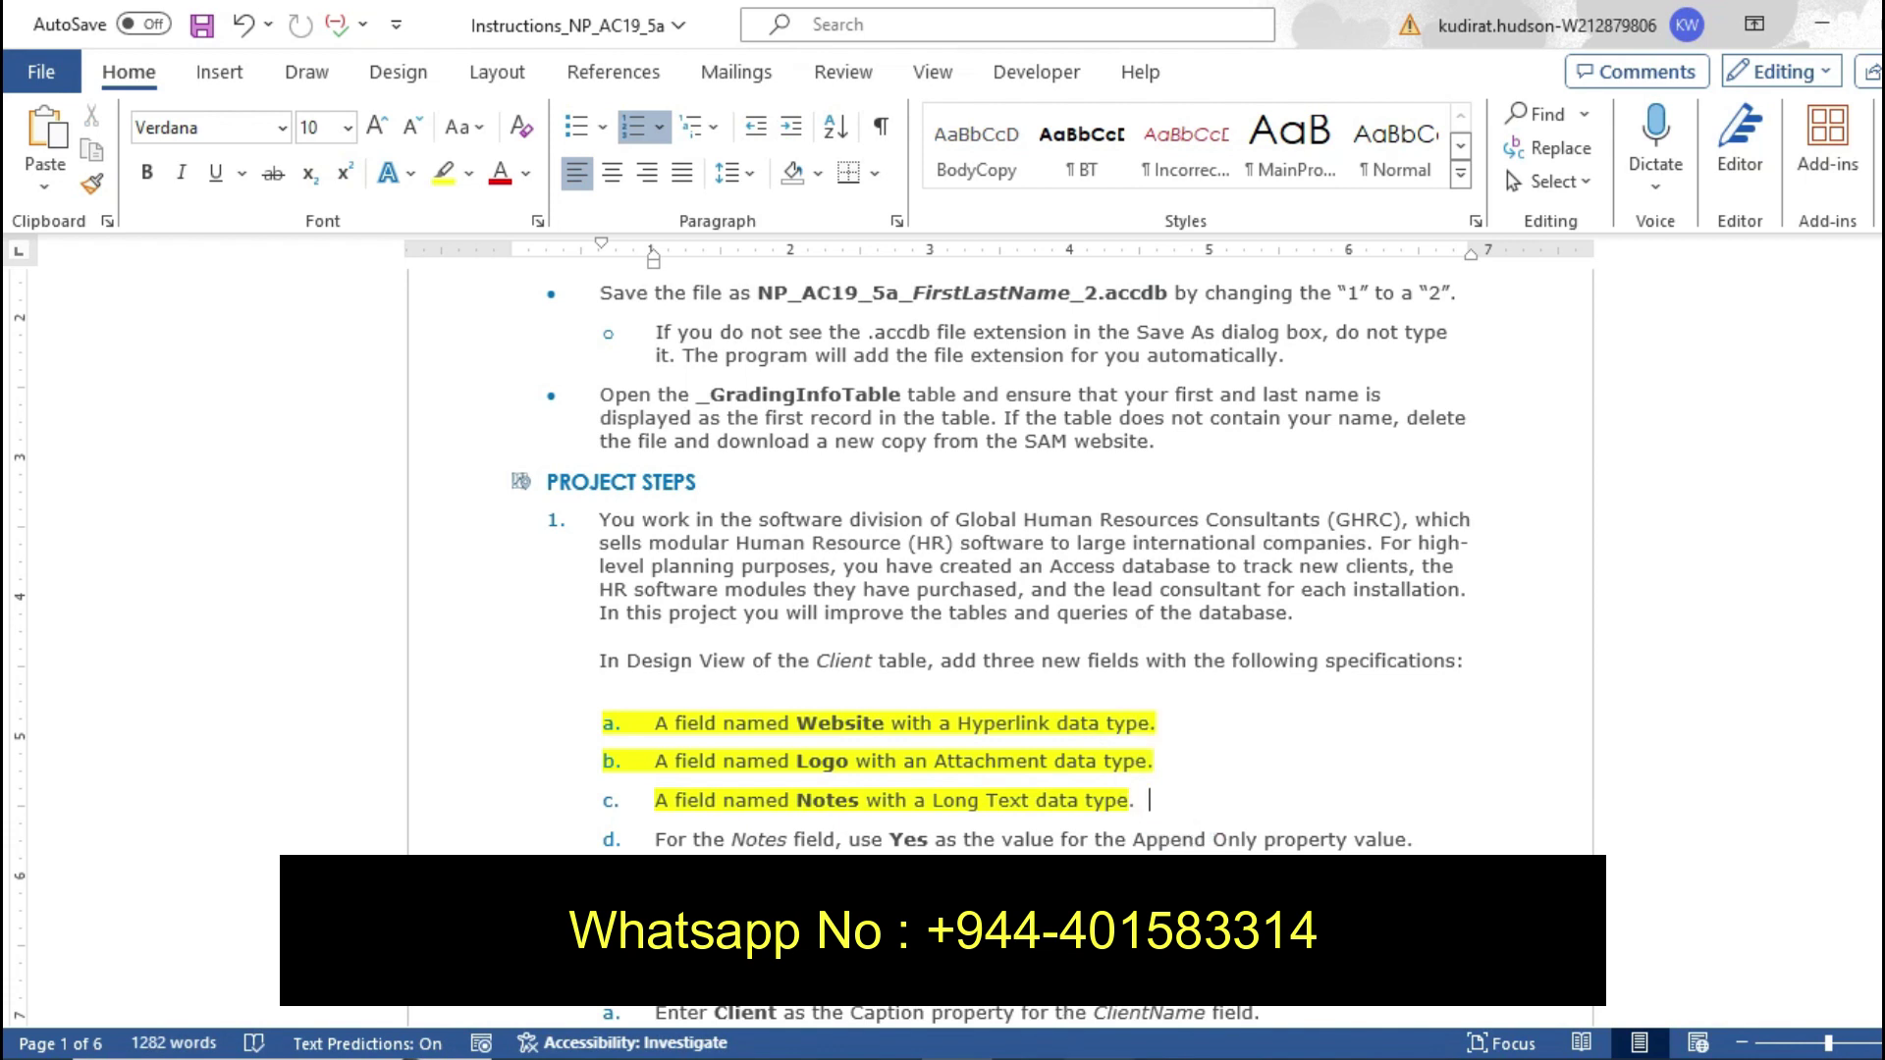
Switch to Access and add a field named Notes with the Long Text data type below Logo in the Client table
{"action": "key", "text": "alt+Tab"}
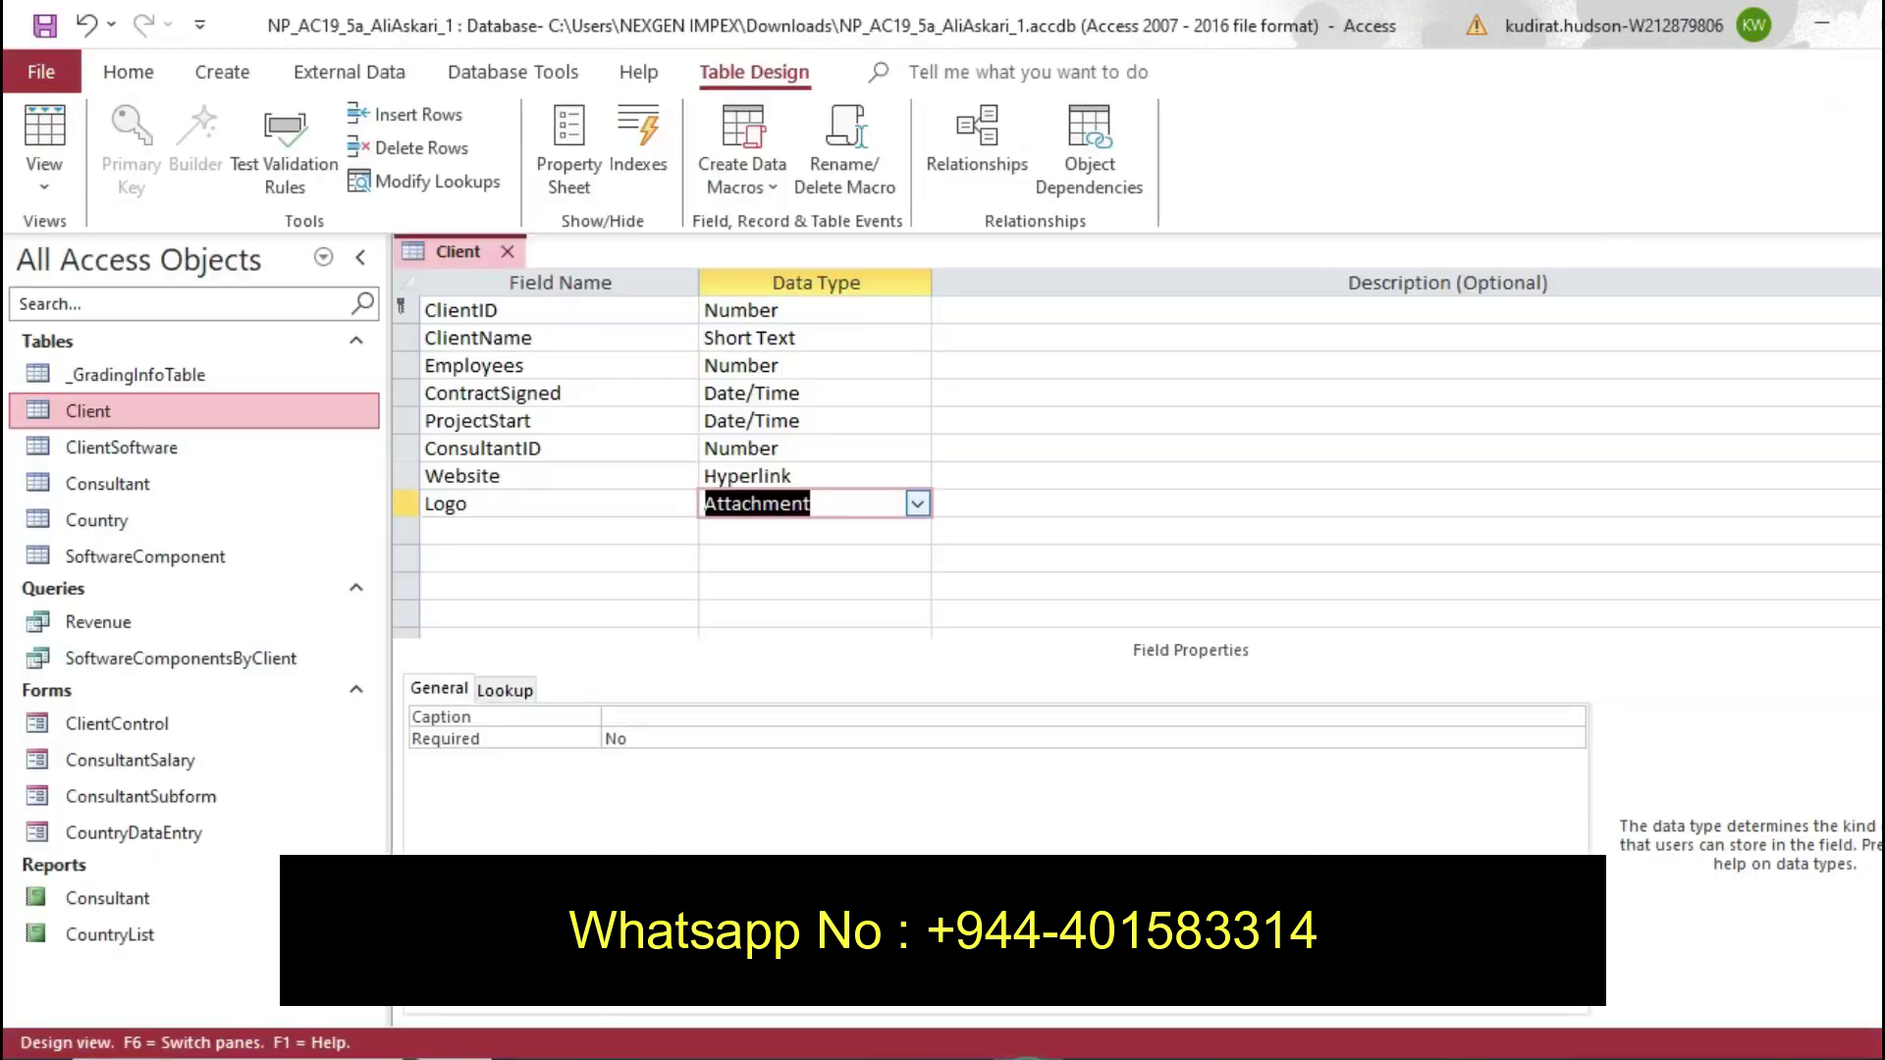
{"action": "left_click", "coordinate": [471, 533]}
{"action": "type", "text": "Notes"}
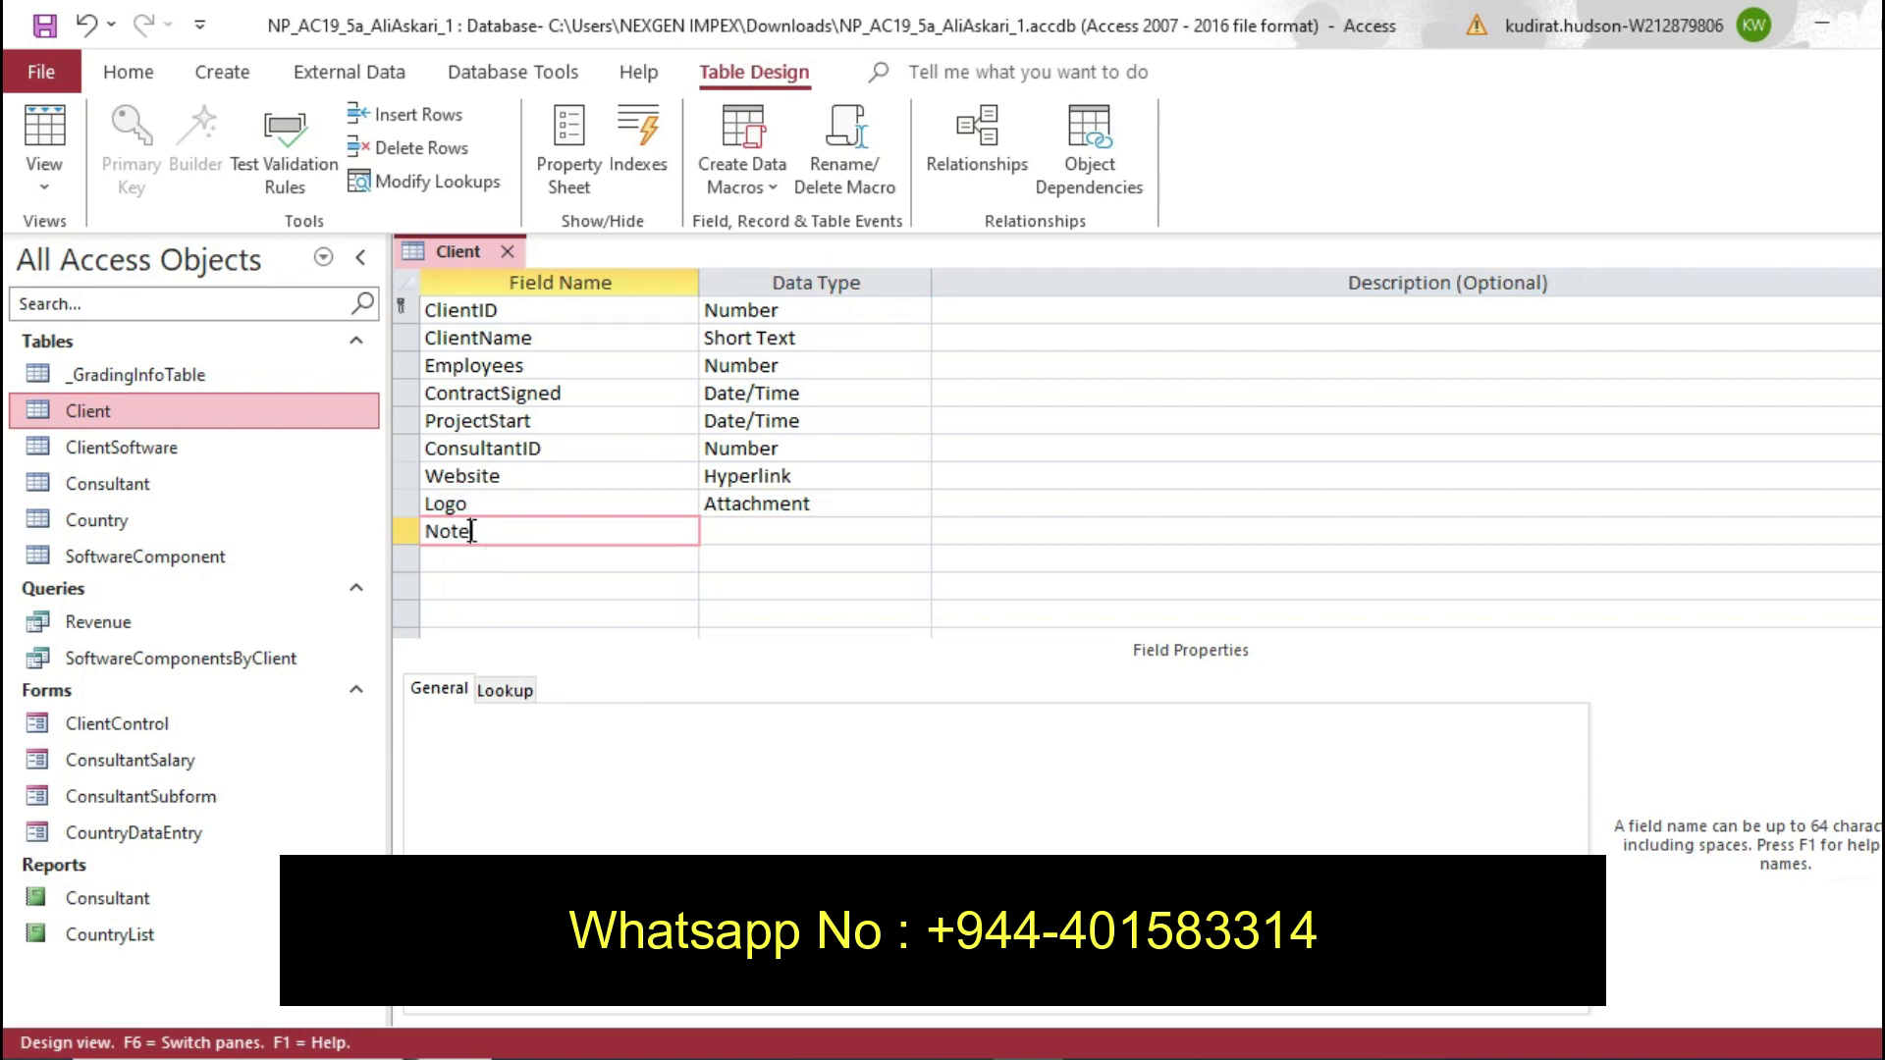
{"action": "left_click", "coordinate": [790, 531]}
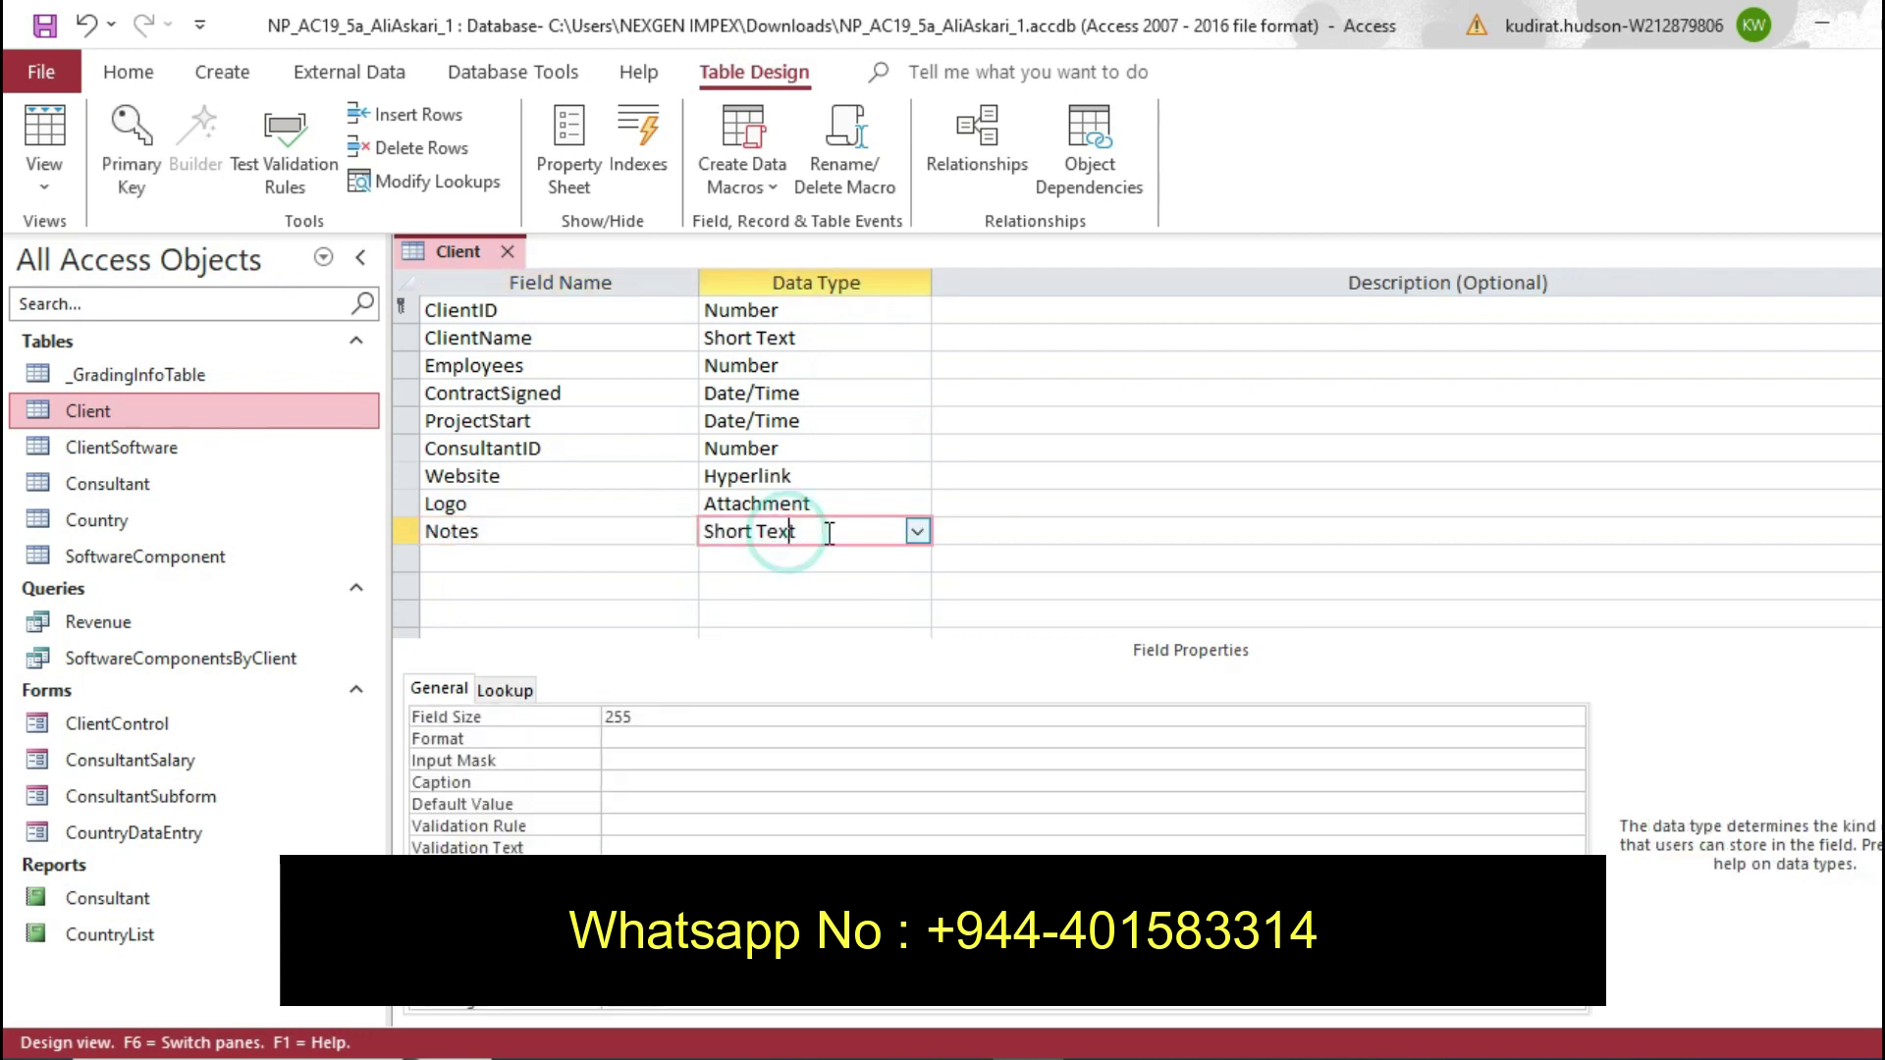
{"action": "left_click", "coordinate": [921, 530]}
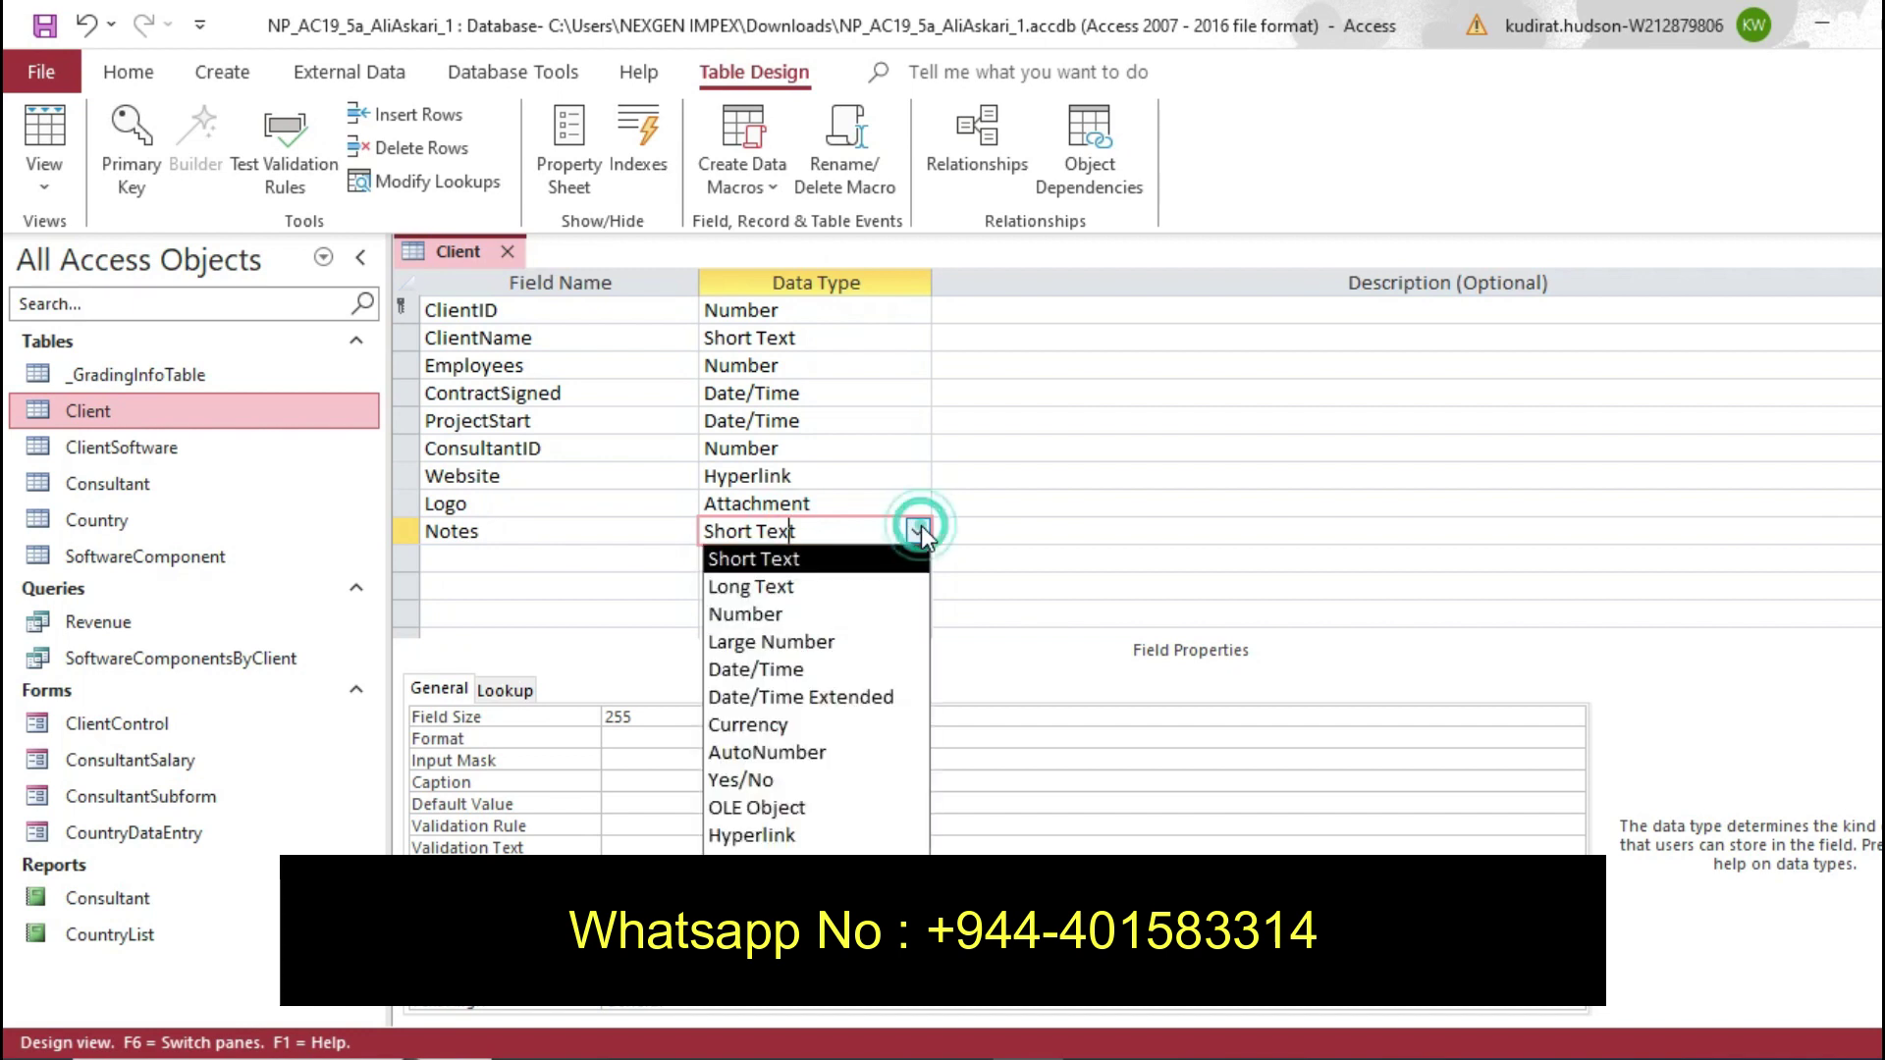
{"action": "left_click", "coordinate": [851, 586]}
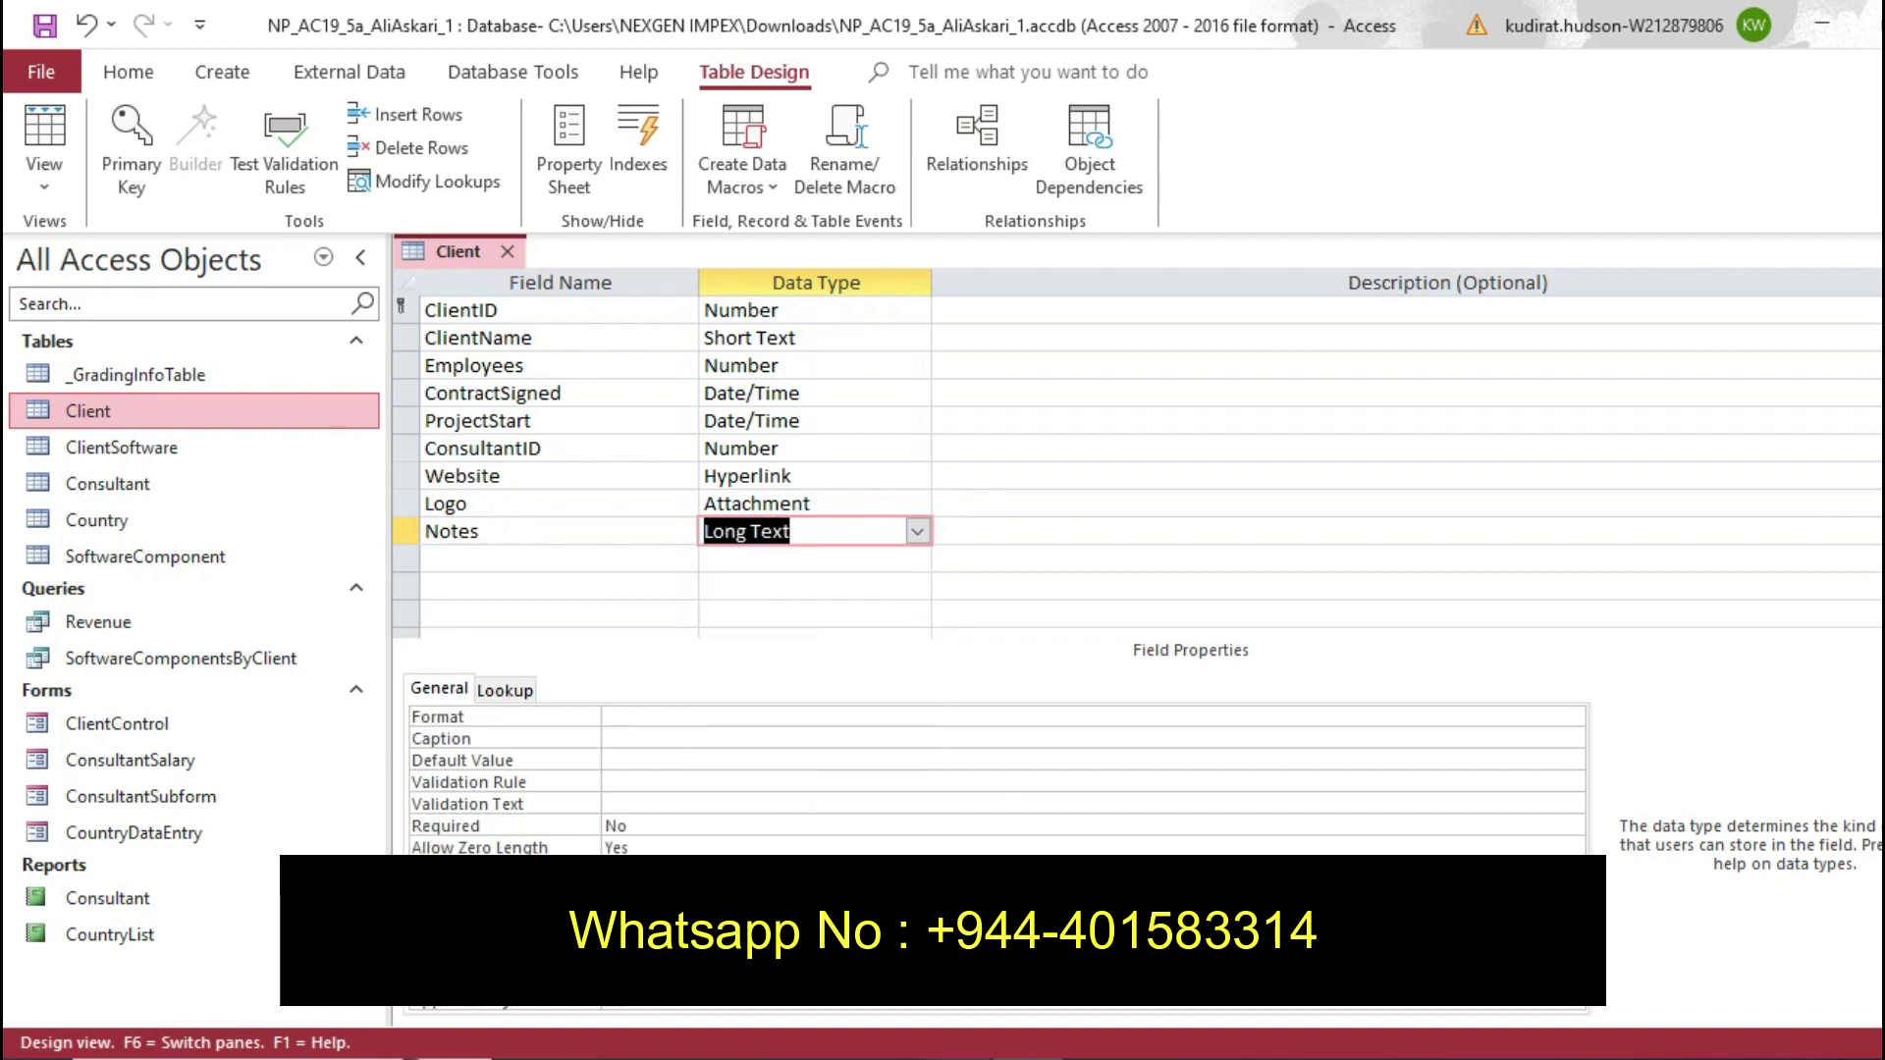
Switch to the Word instructions and highlight item d, about the Append Only property of the Notes field, in yellow
{"action": "key", "text": "alt+Tab"}
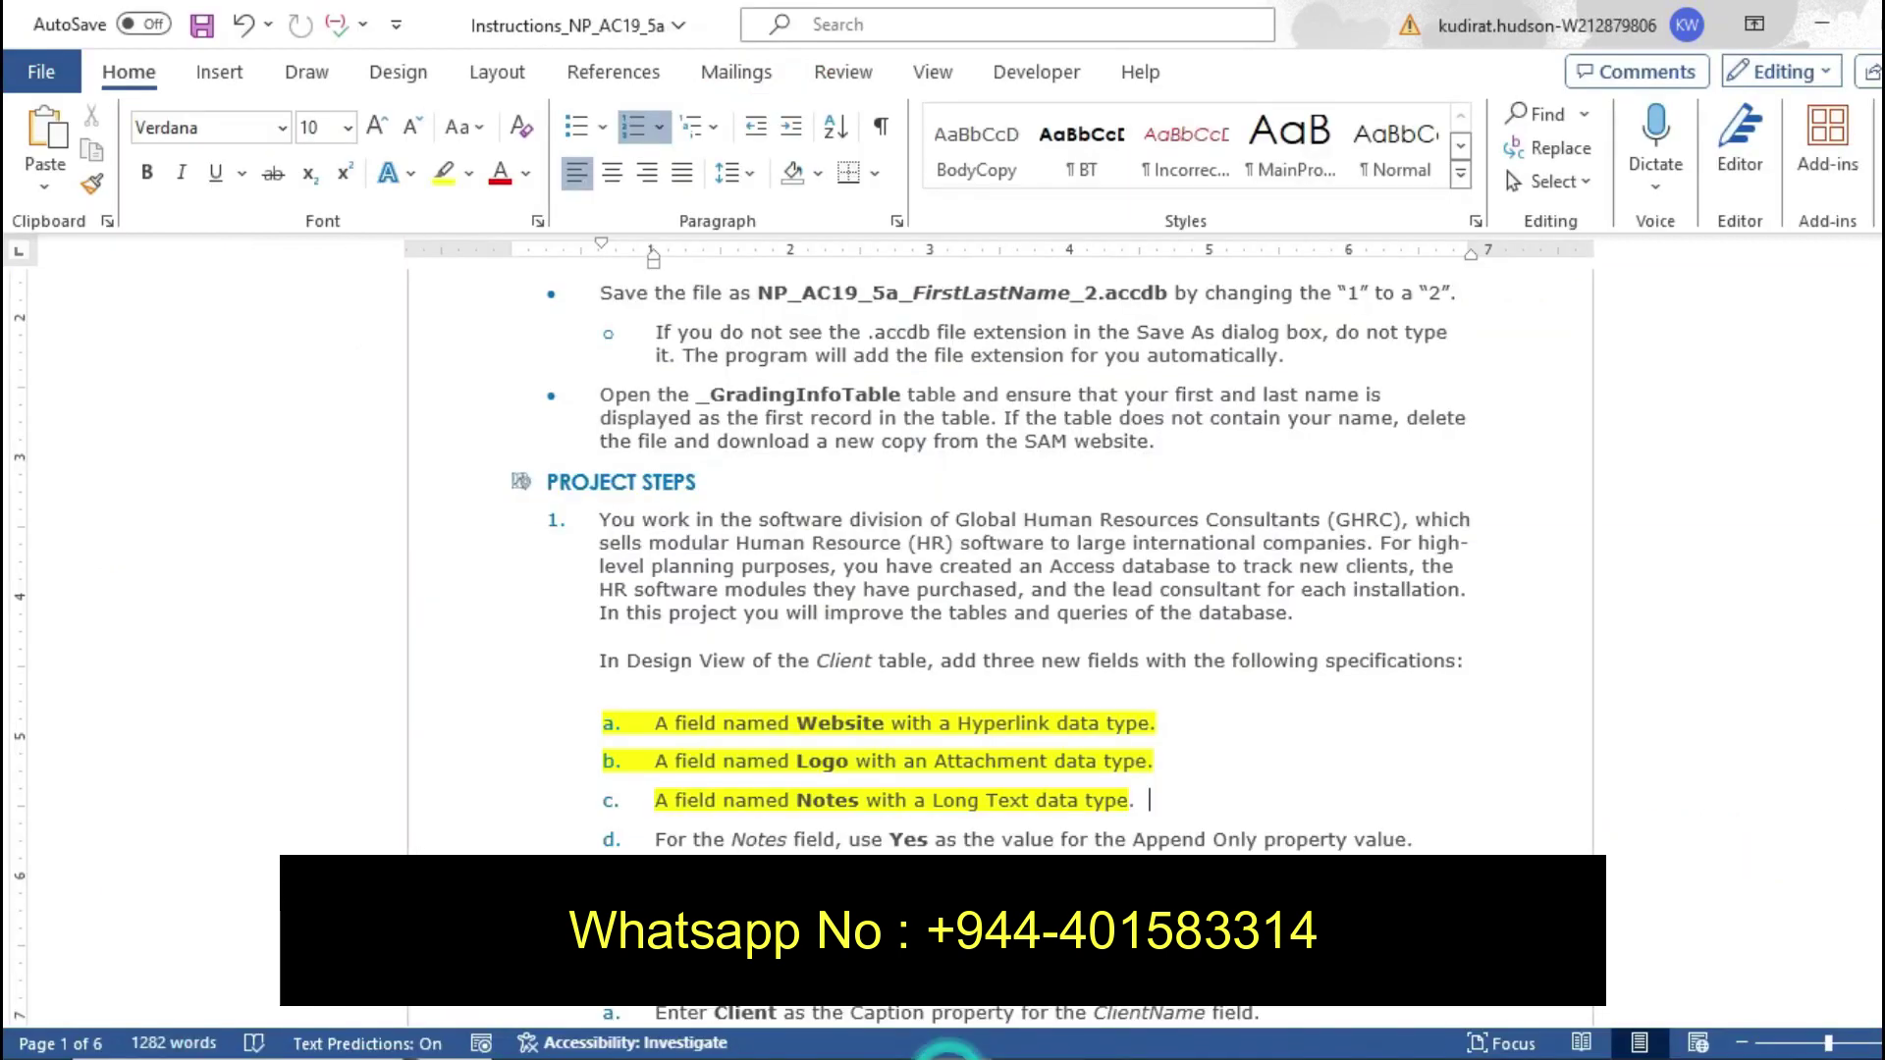
{"action": "triple_click", "coordinate": [656, 841]}
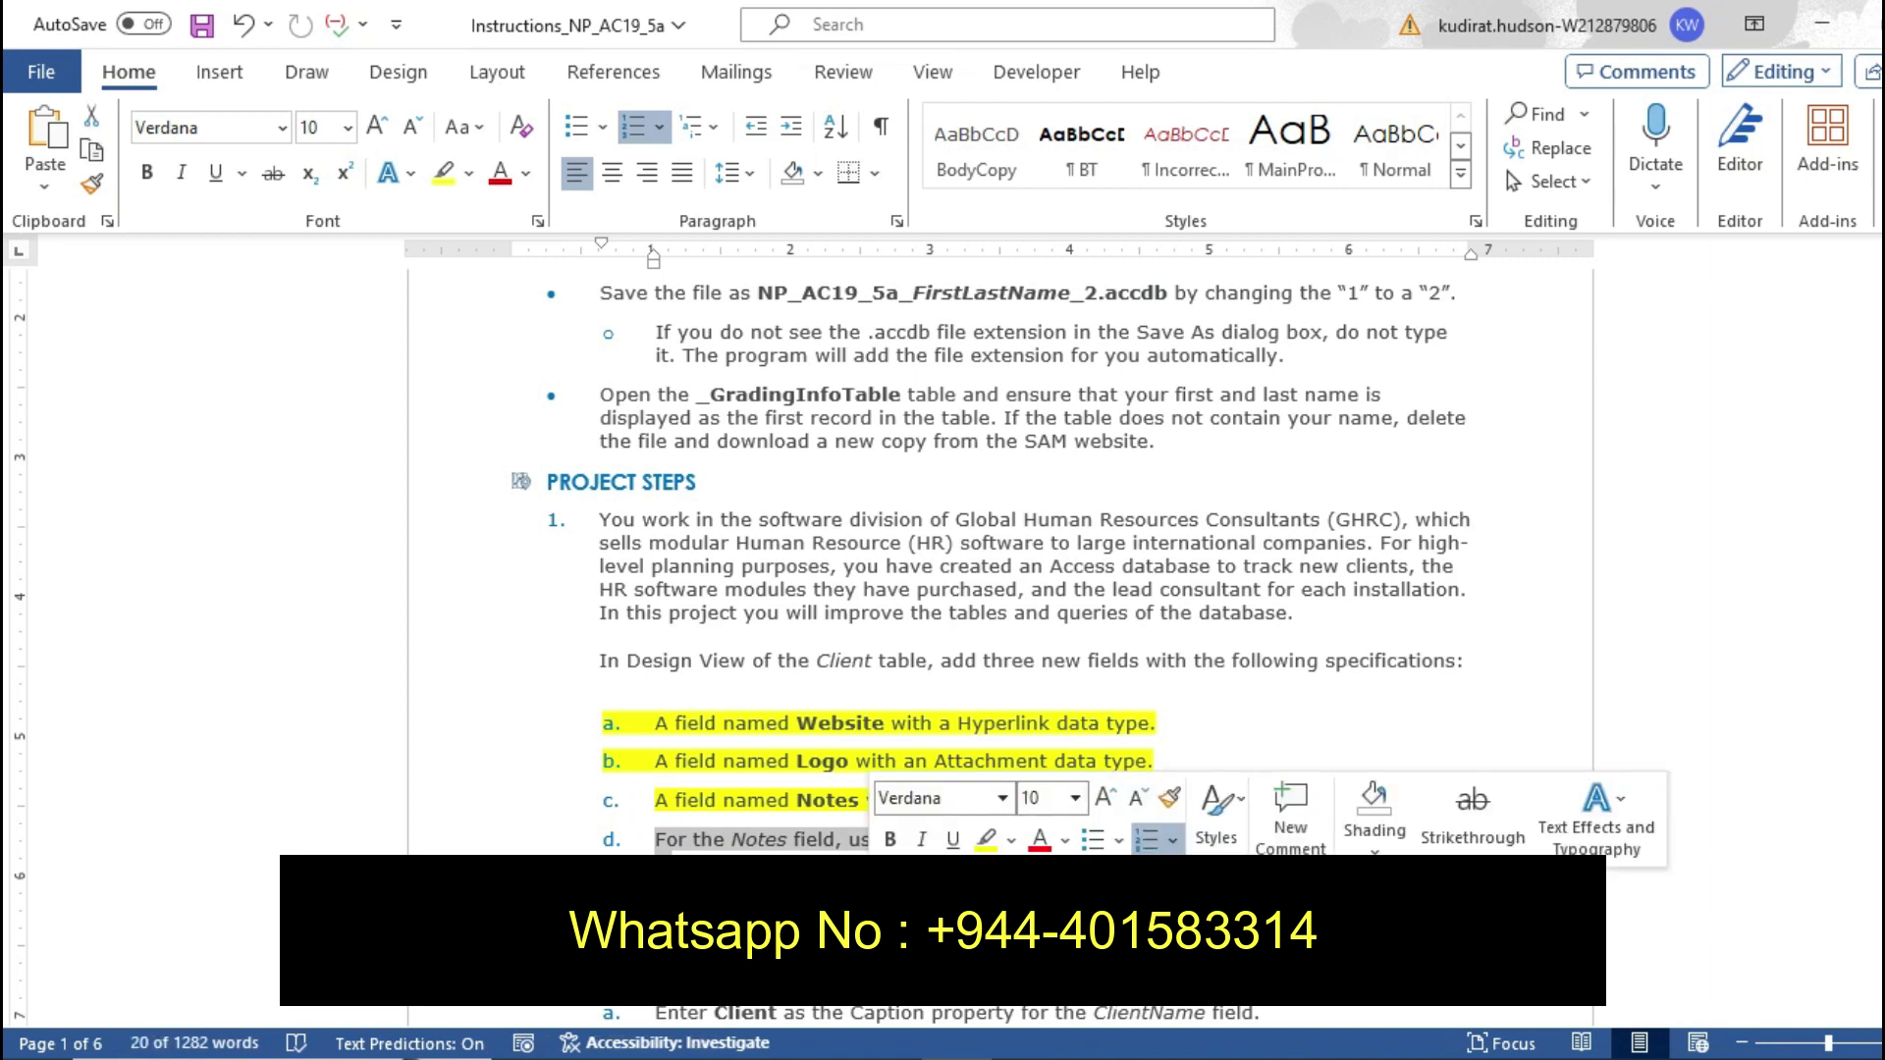
{"action": "left_click", "coordinate": [985, 840]}
{"action": "left_click", "coordinate": [986, 883]}
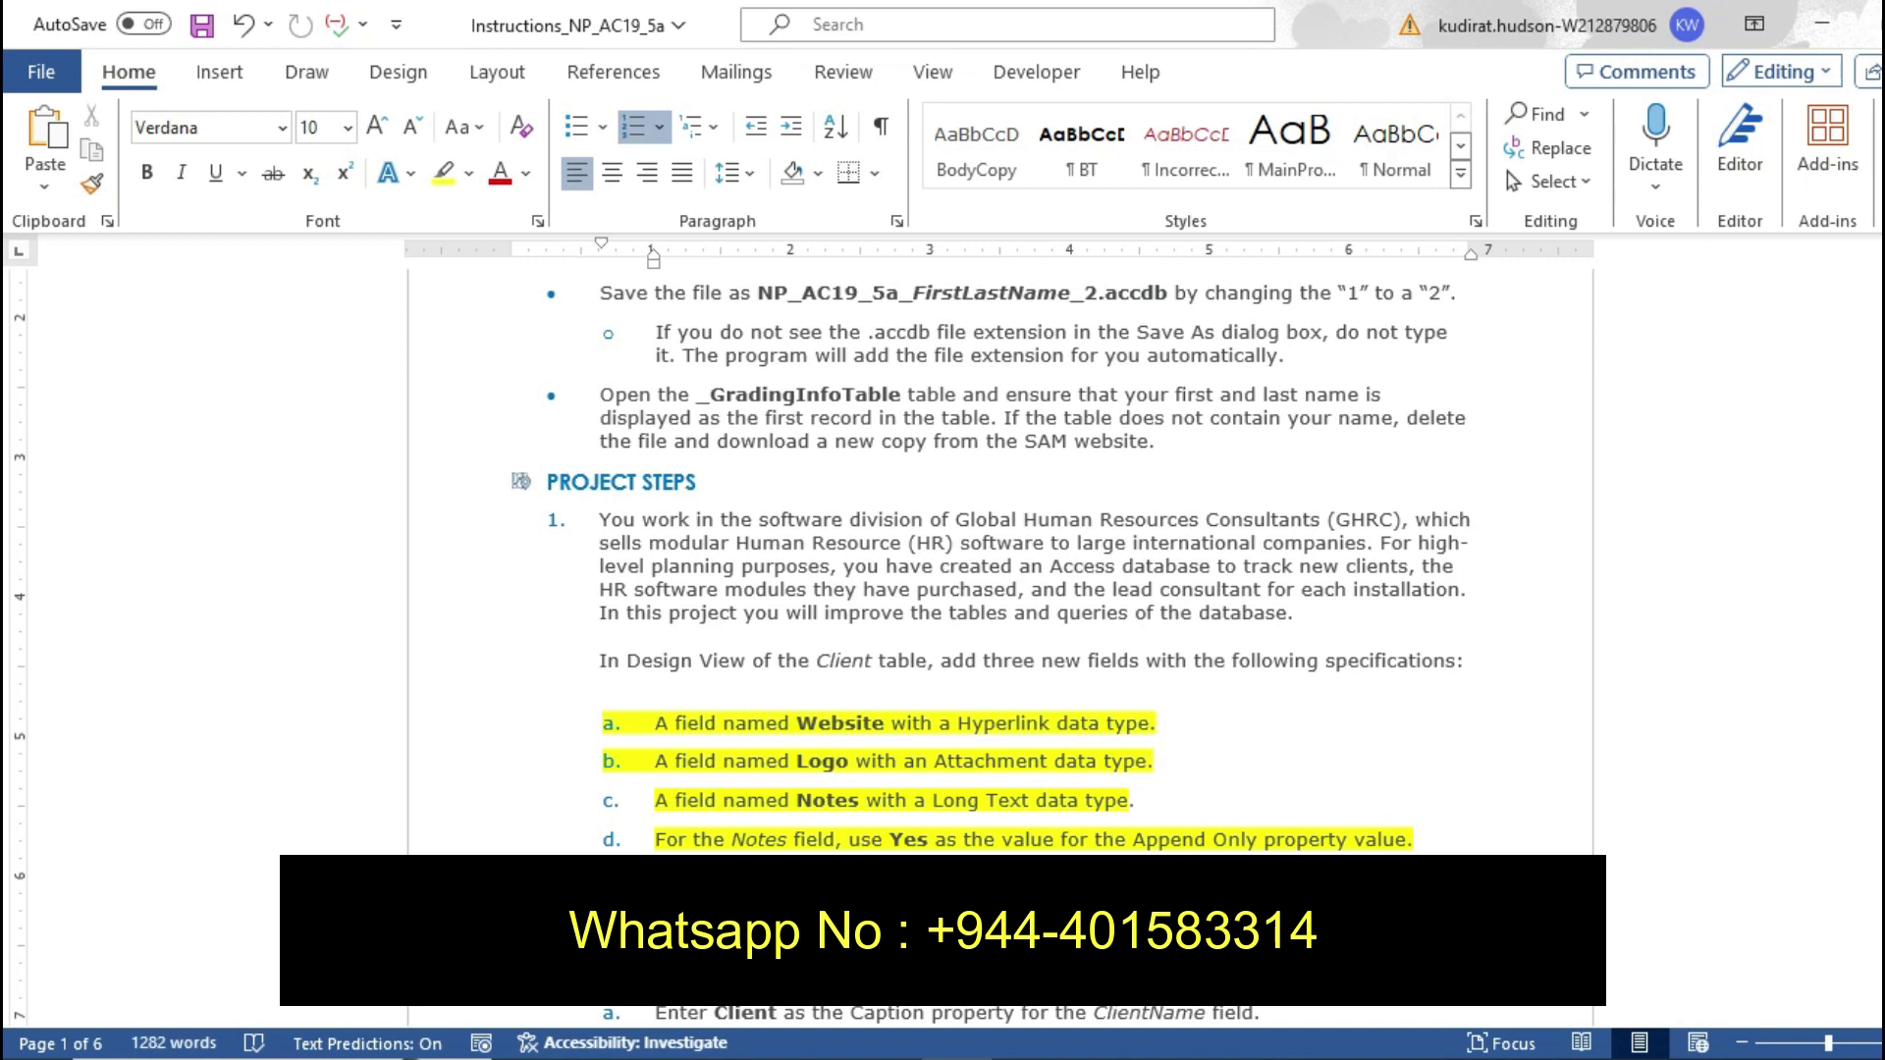
Switch to Access and set the Append Only property of the Notes field to Yes
{"action": "key", "text": "alt+Tab"}
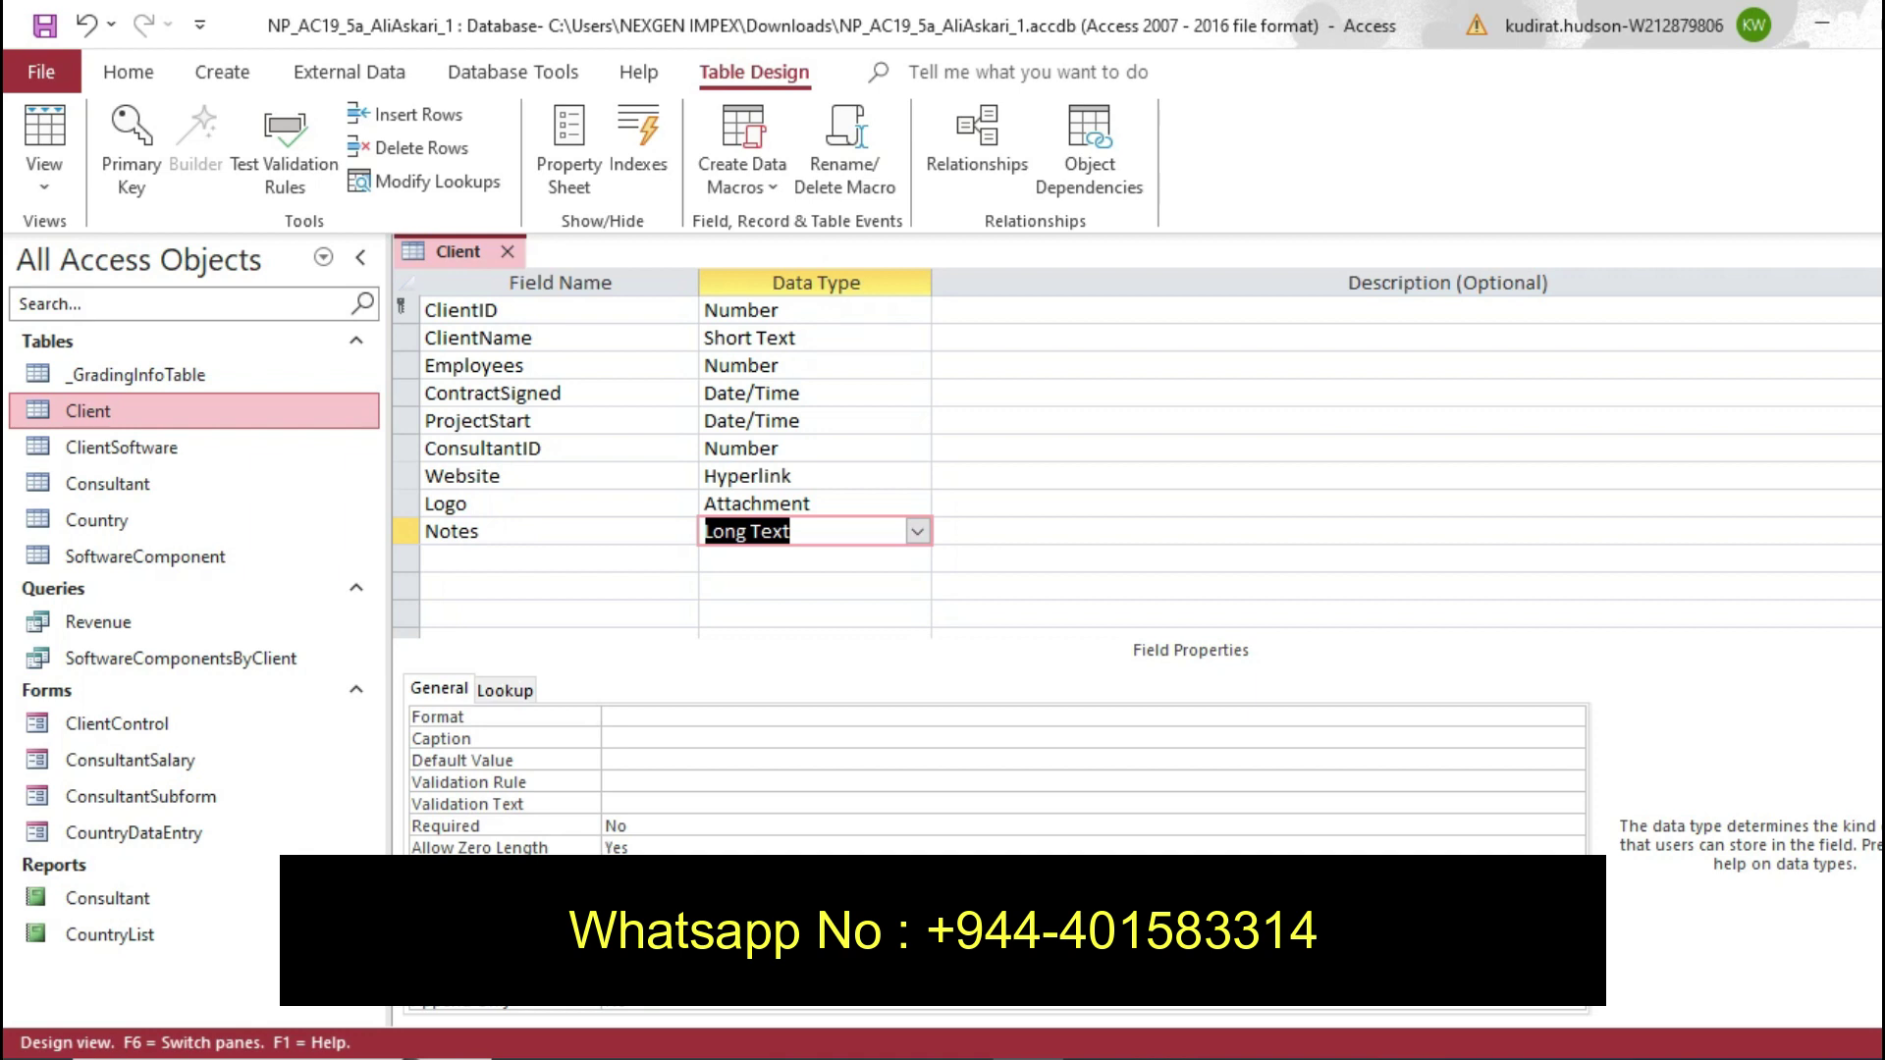
{"action": "left_click", "coordinate": [642, 1007]}
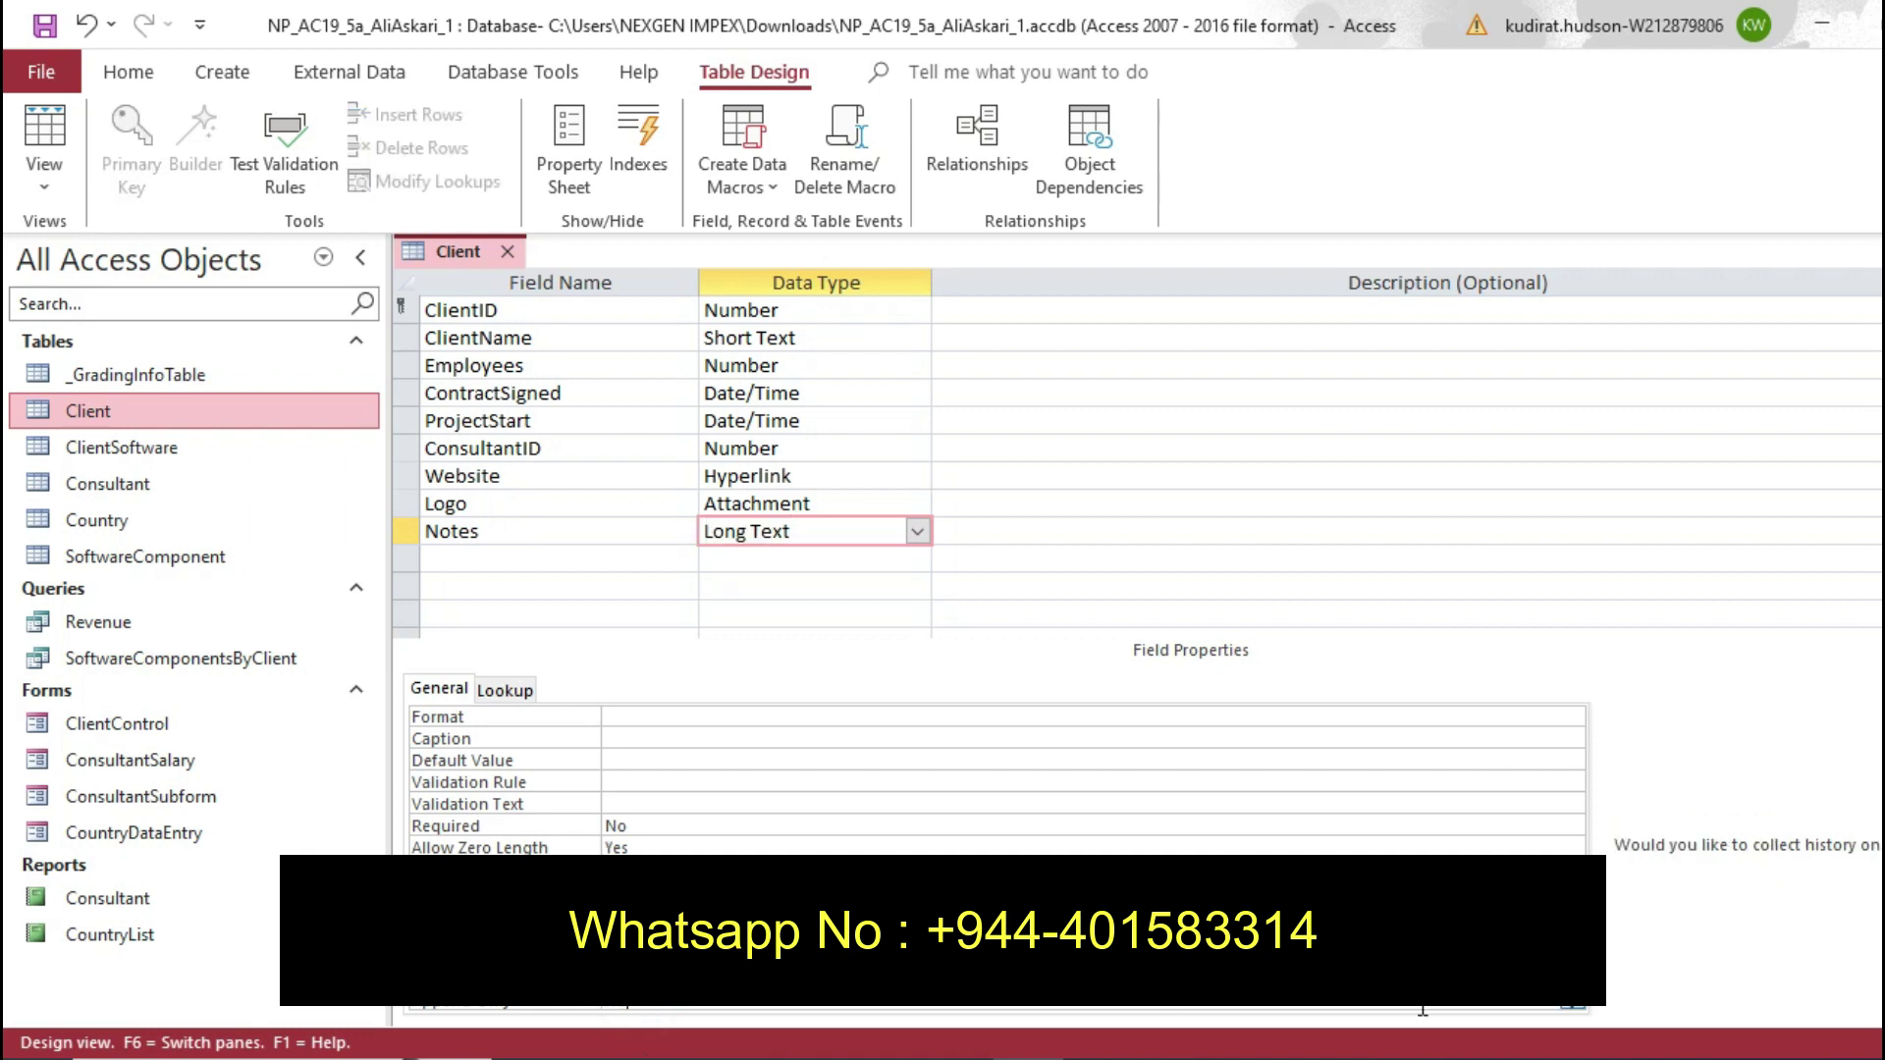
{"action": "left_click", "coordinate": [1573, 1005]}
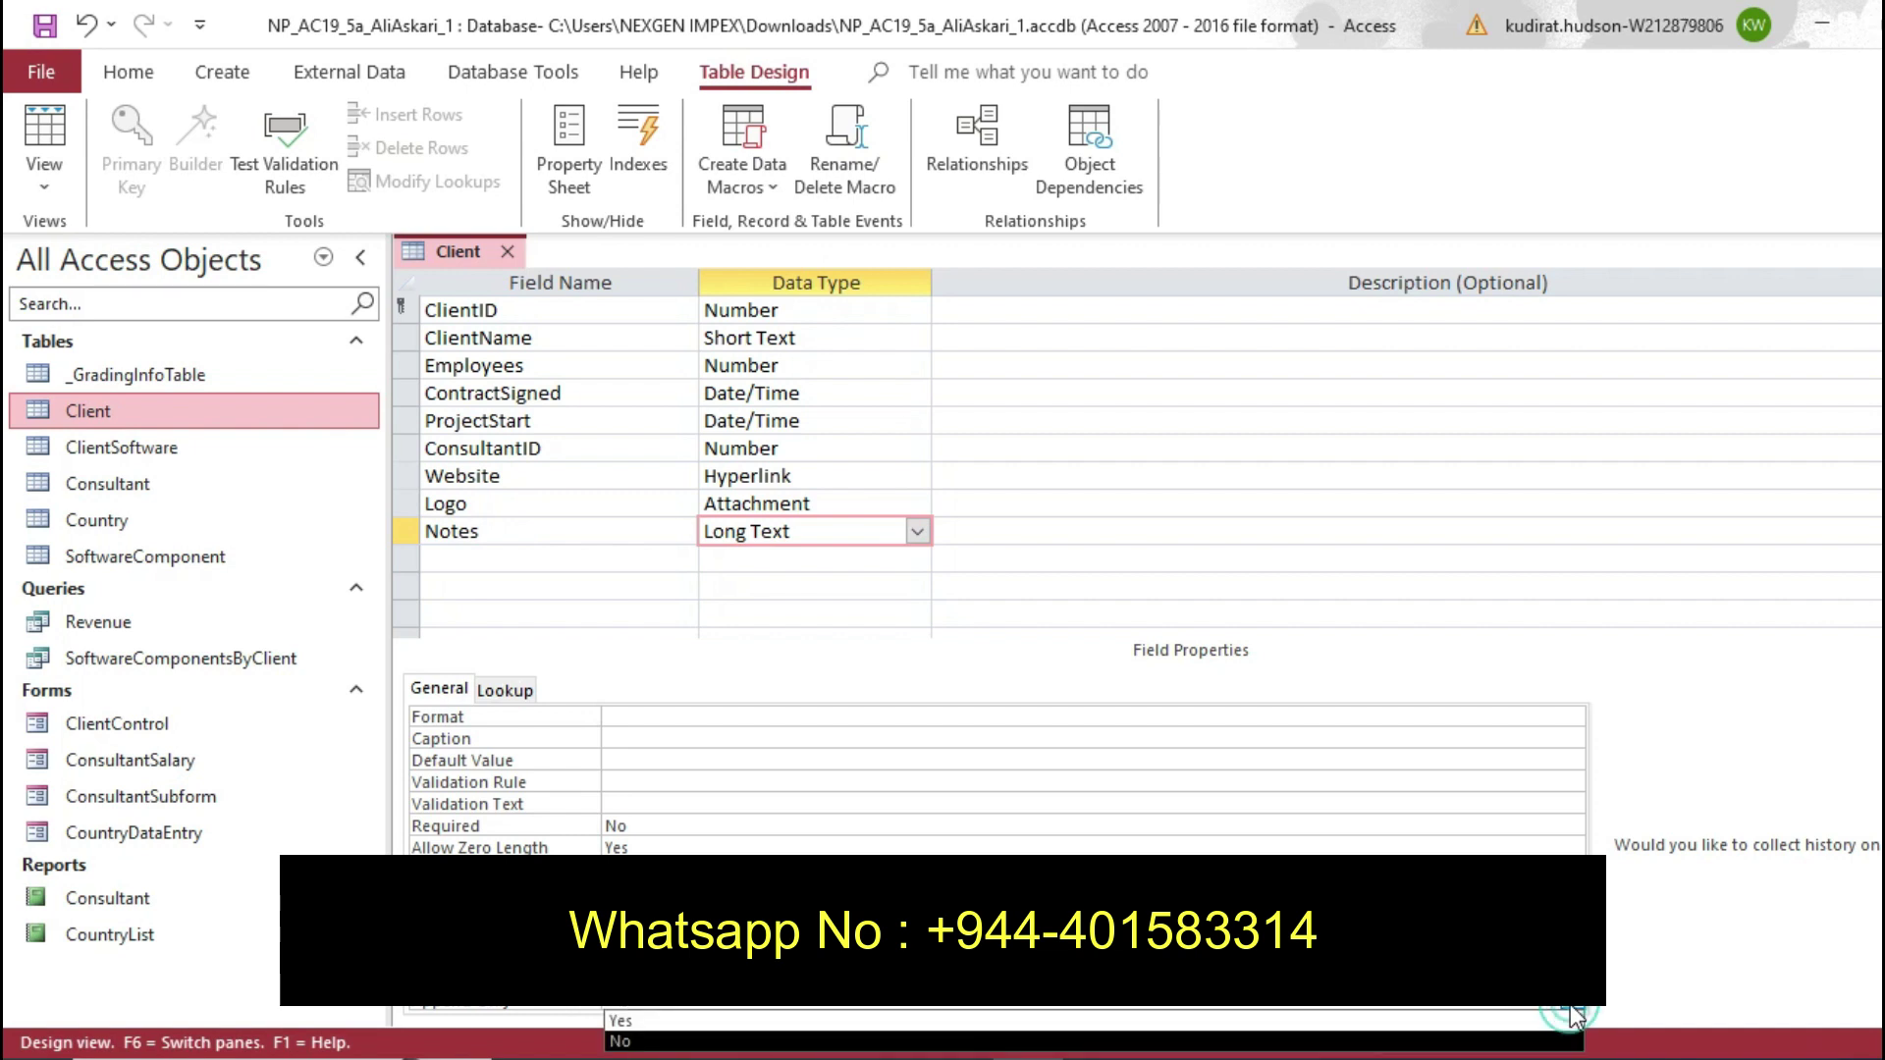
{"action": "left_click", "coordinate": [1472, 1022]}
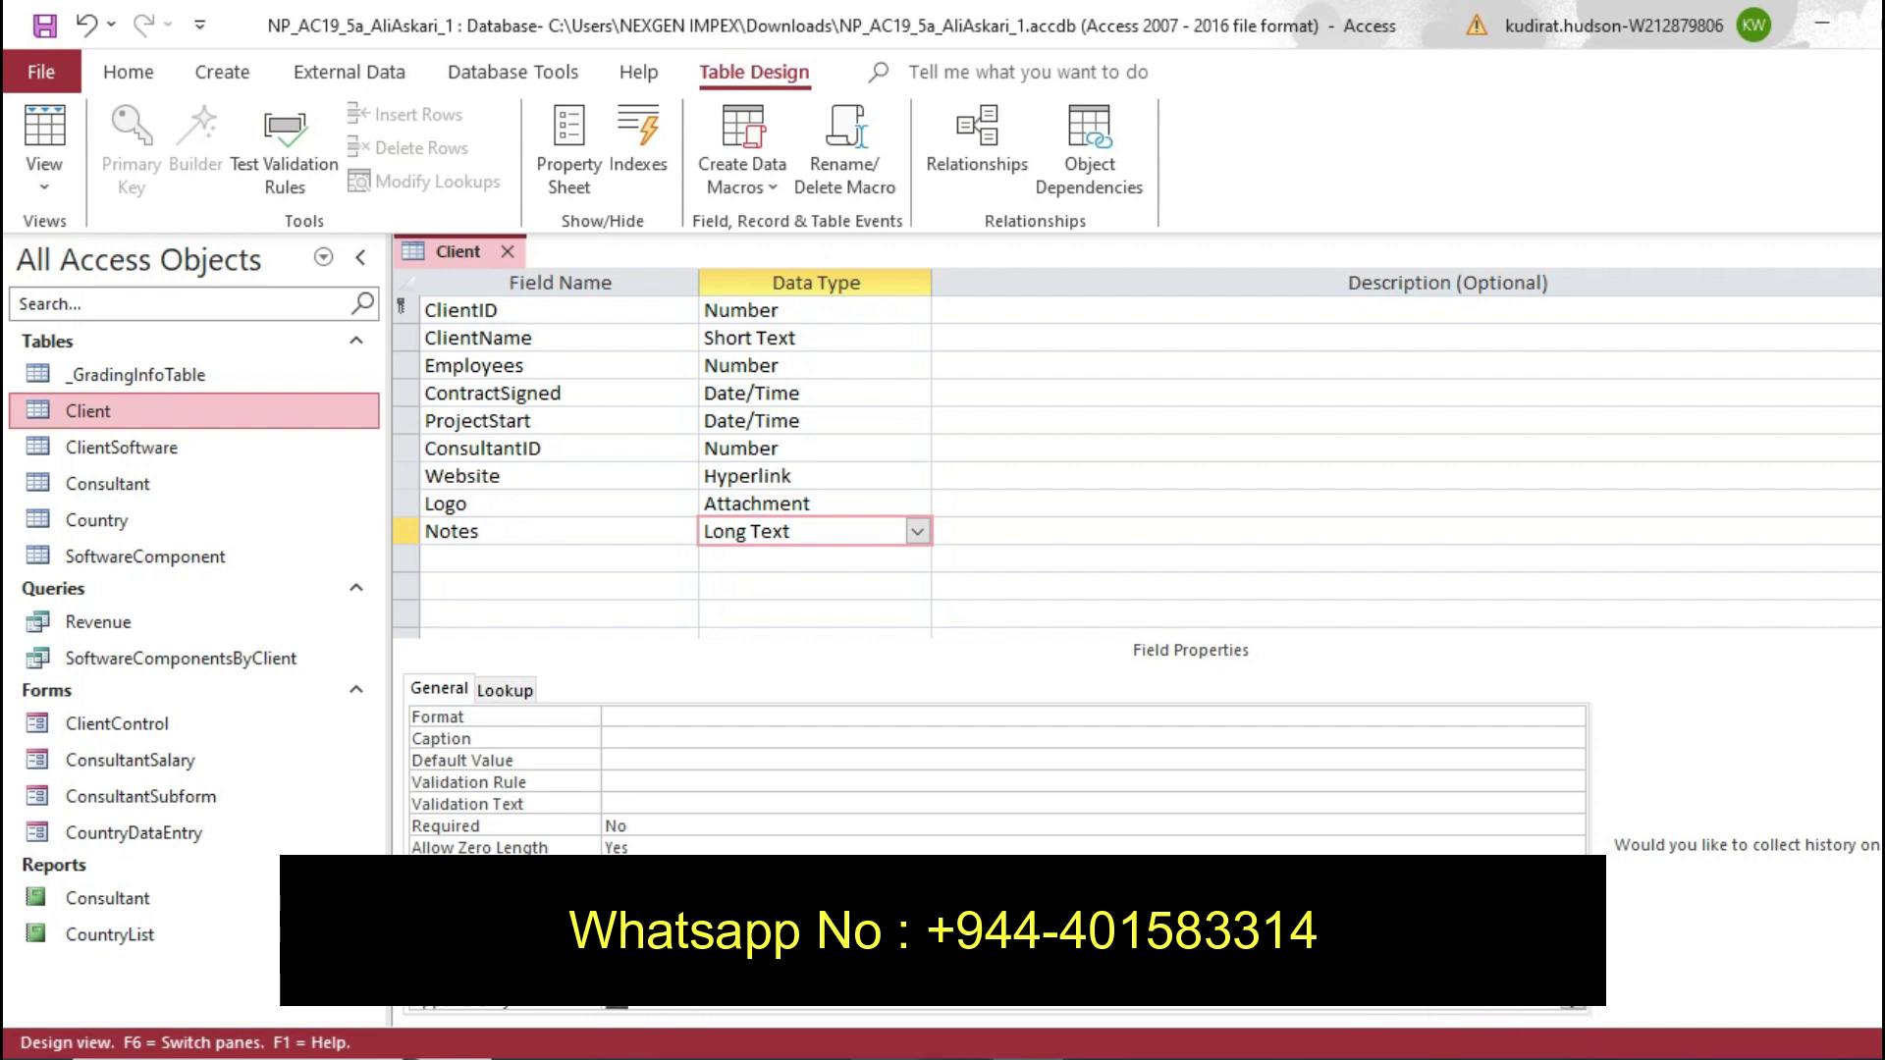
Switch to the Word instructions and undo the yellow highlights on items a to d of step 1
{"action": "key", "text": "alt+Tab"}
{"action": "key", "text": "ctrl+z"}
{"action": "key", "text": "ctrl+z"}
{"action": "key", "text": "ctrl+z"}
{"action": "key", "text": "ctrl+z"}
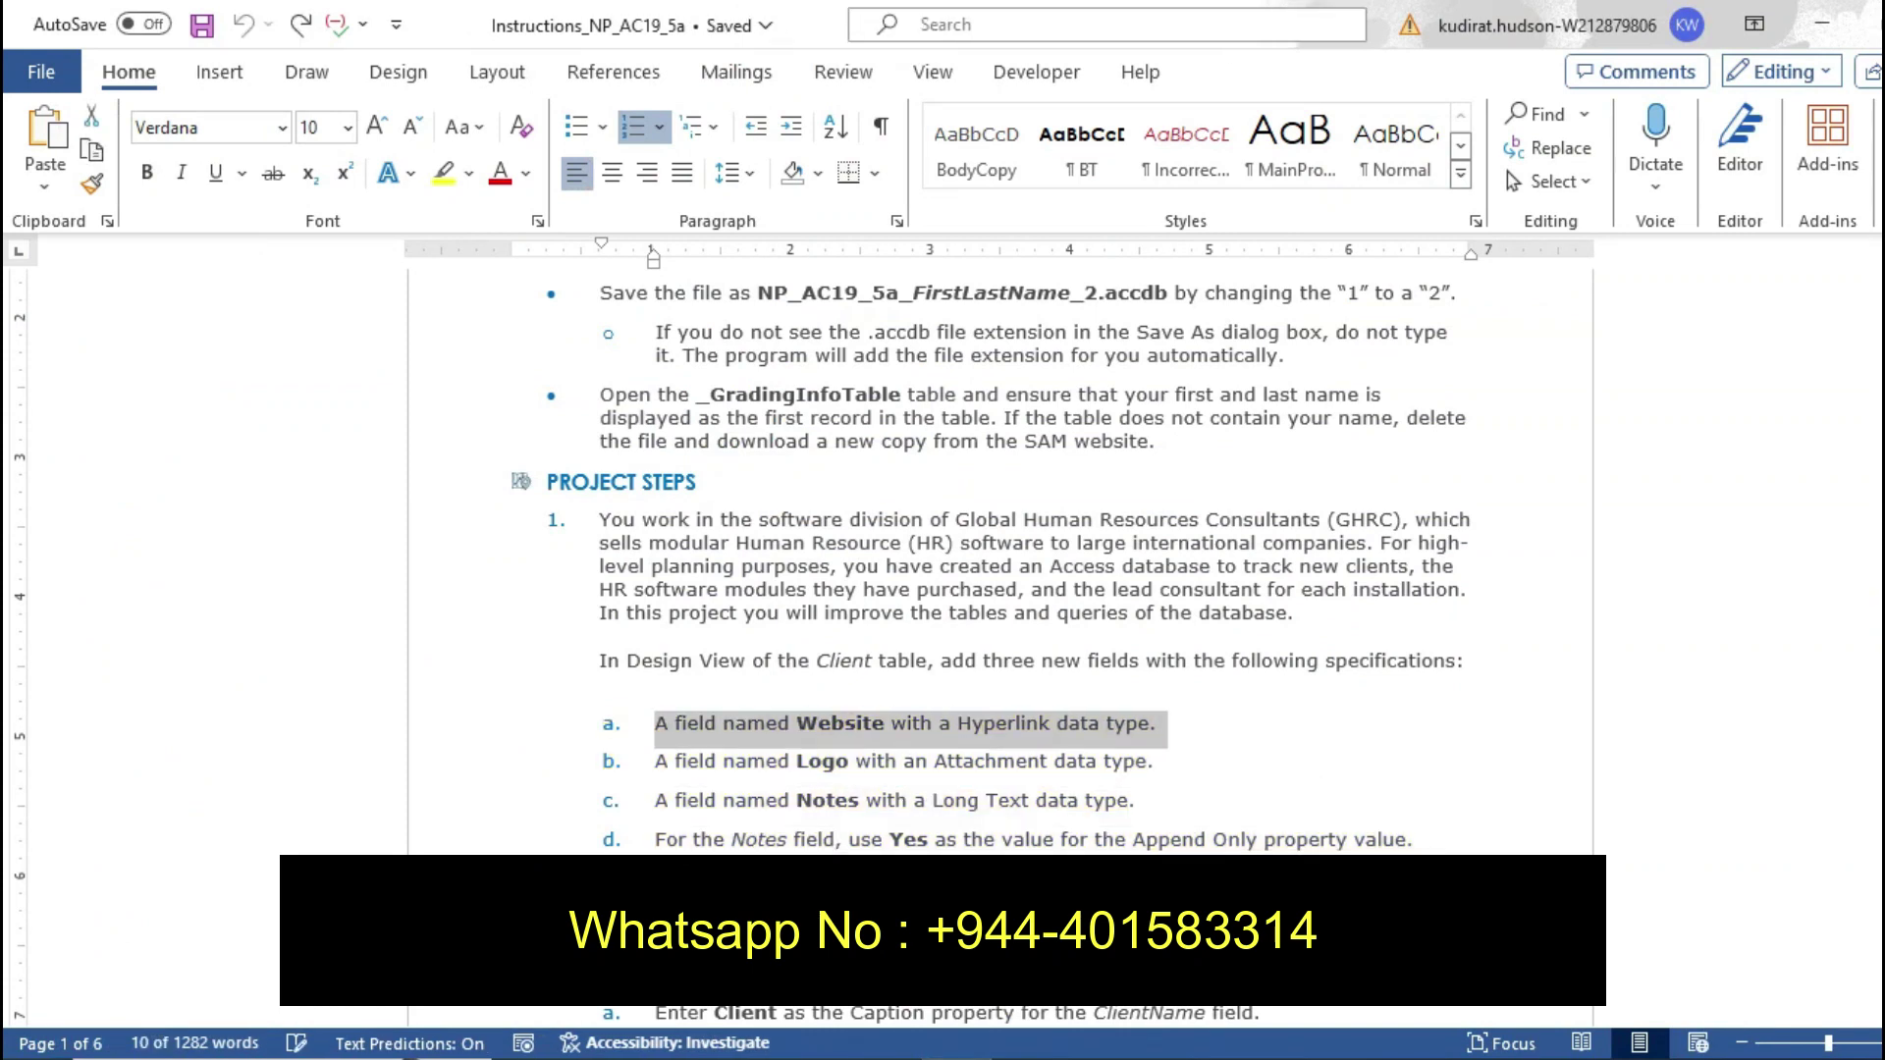
Highlight the introductory sentence of step 2, about modifying field properties of the Client table, in yellow
{"action": "scroll", "coordinate": [997, 648], "scroll_direction": "down", "scroll_amount": 9}
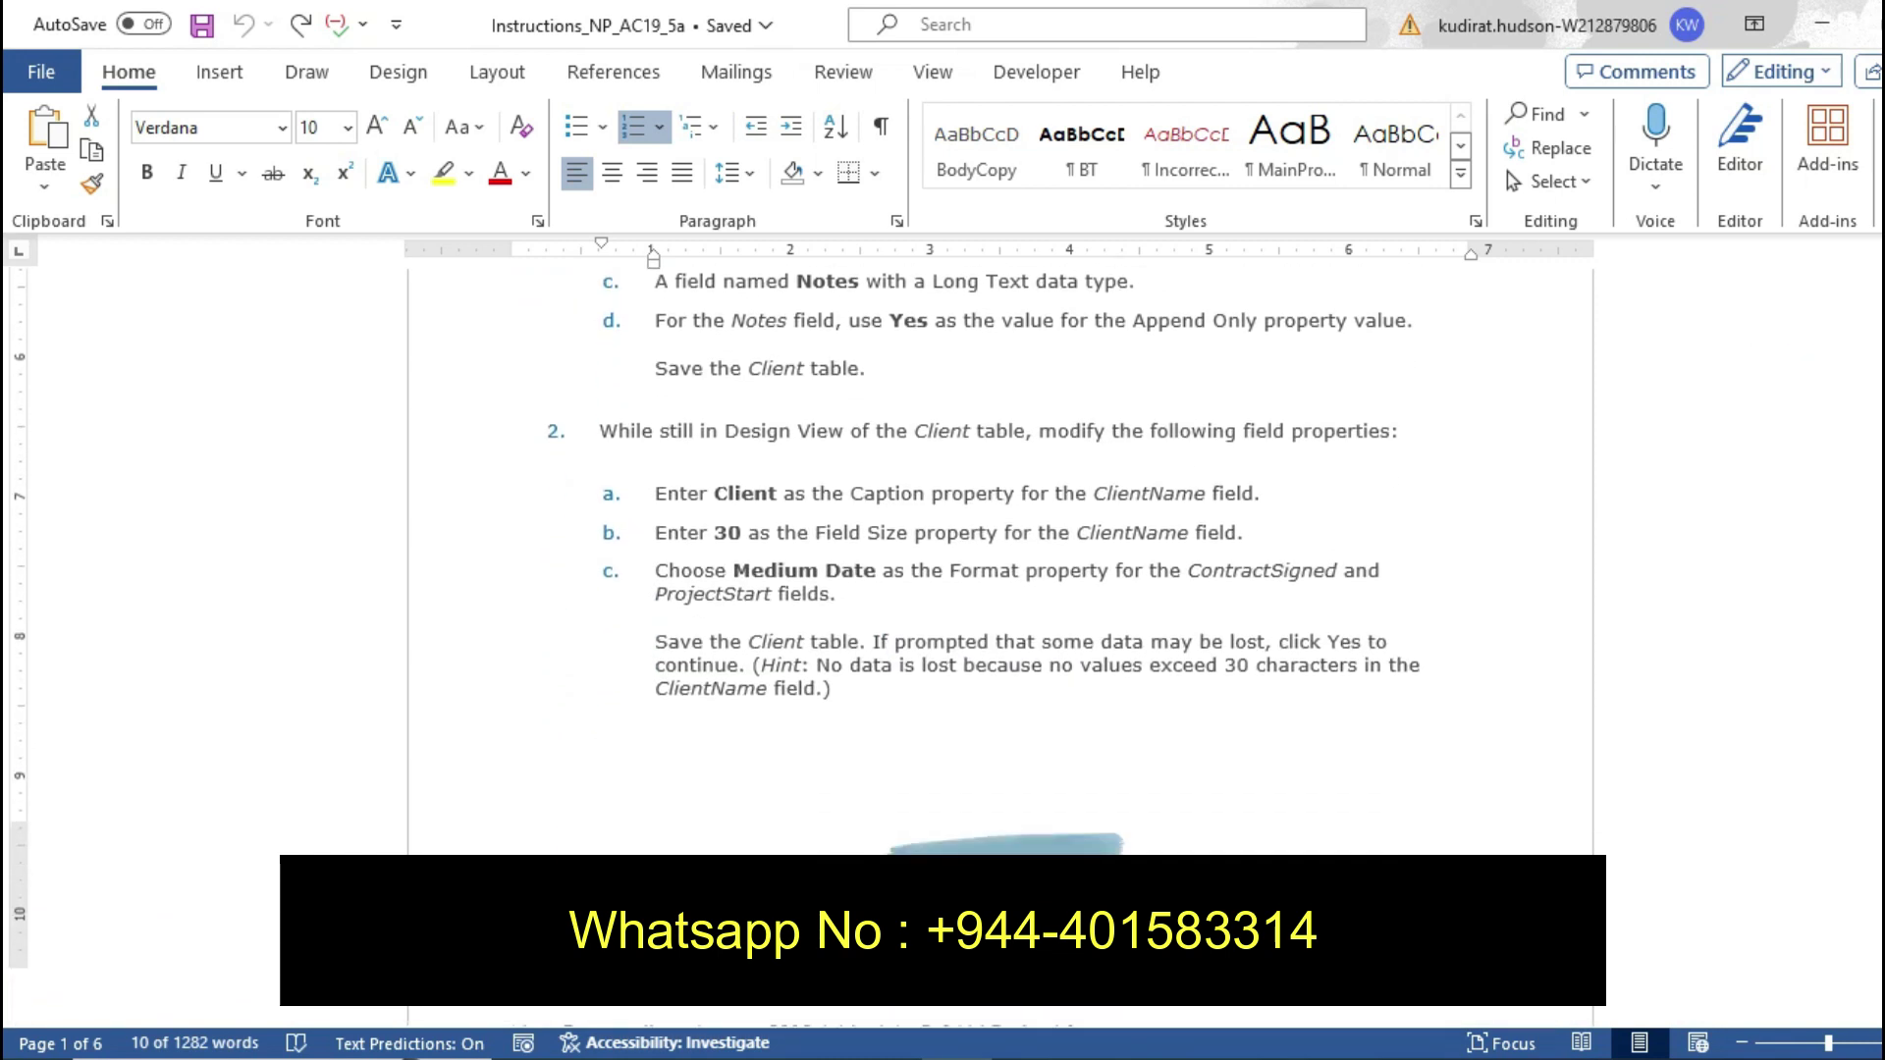
{"action": "left_click_drag", "start_coordinate": [606, 430], "coordinate": [1409, 430]}
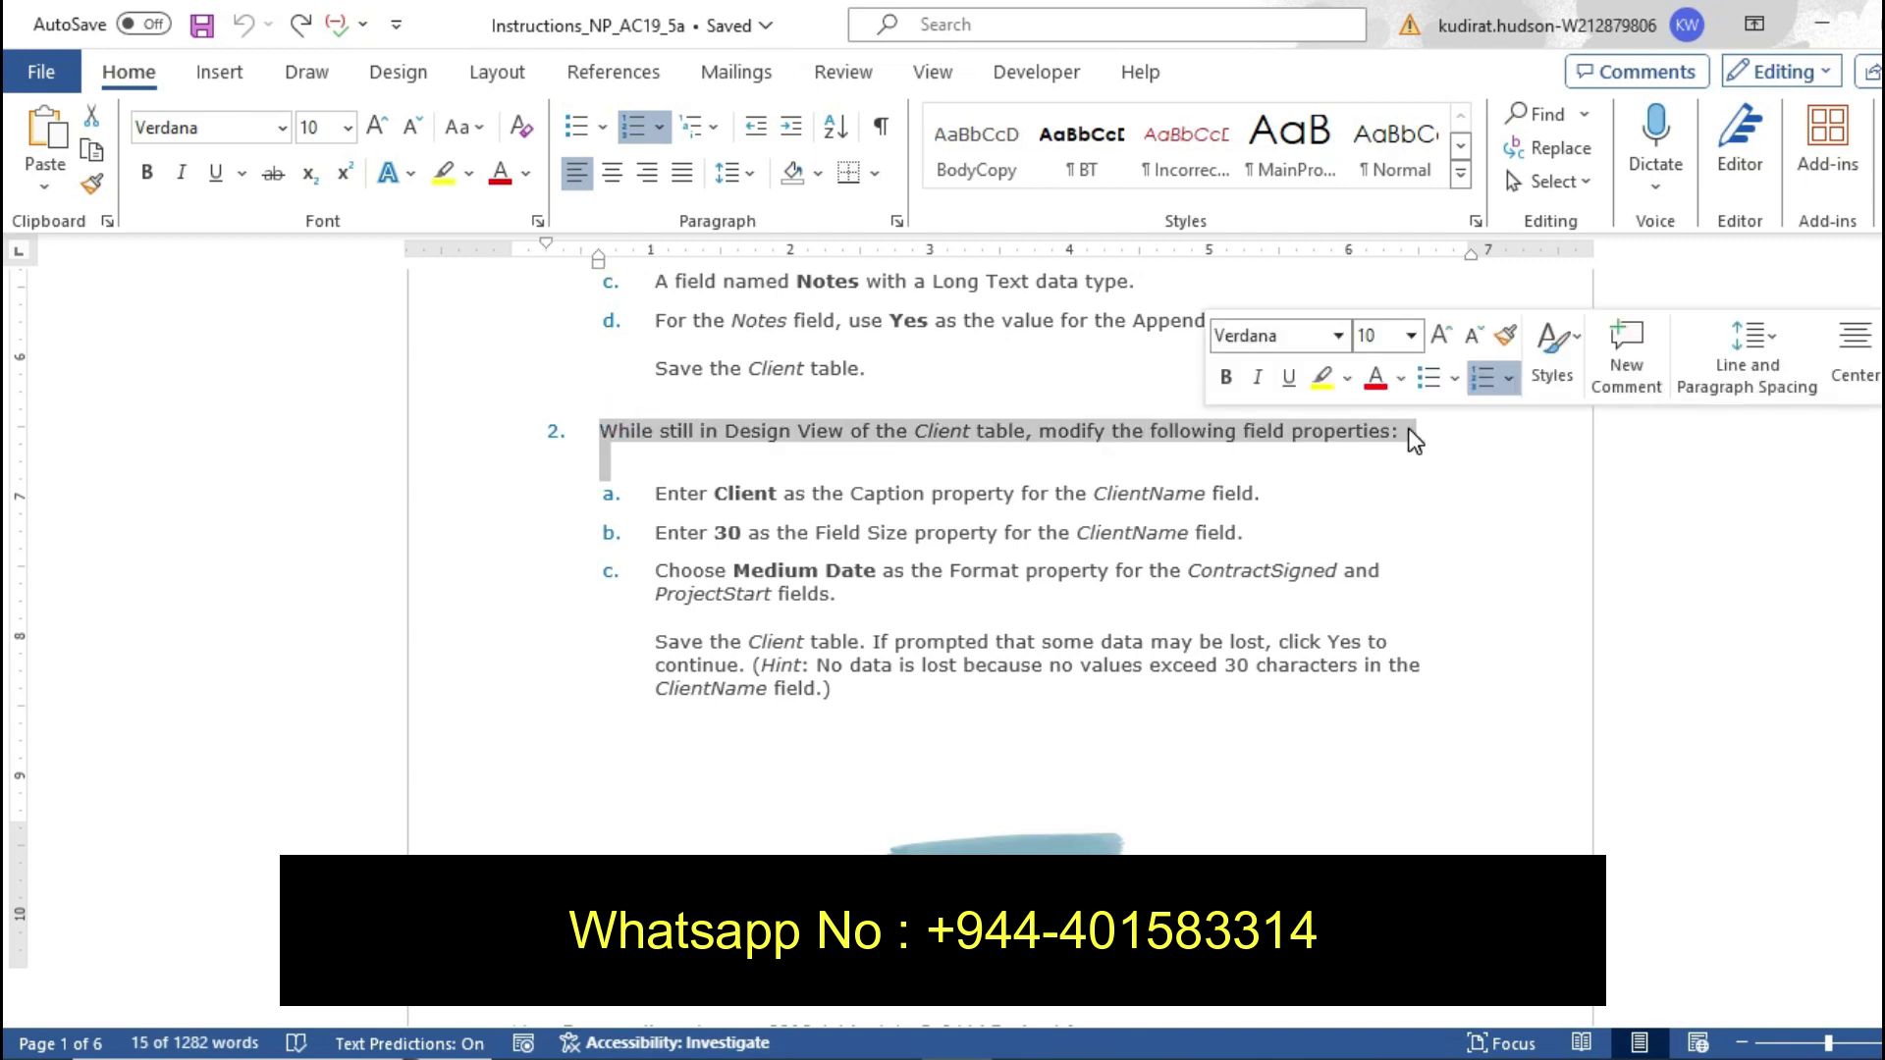
{"action": "left_click", "coordinate": [1322, 378]}
{"action": "key", "text": "Right"}
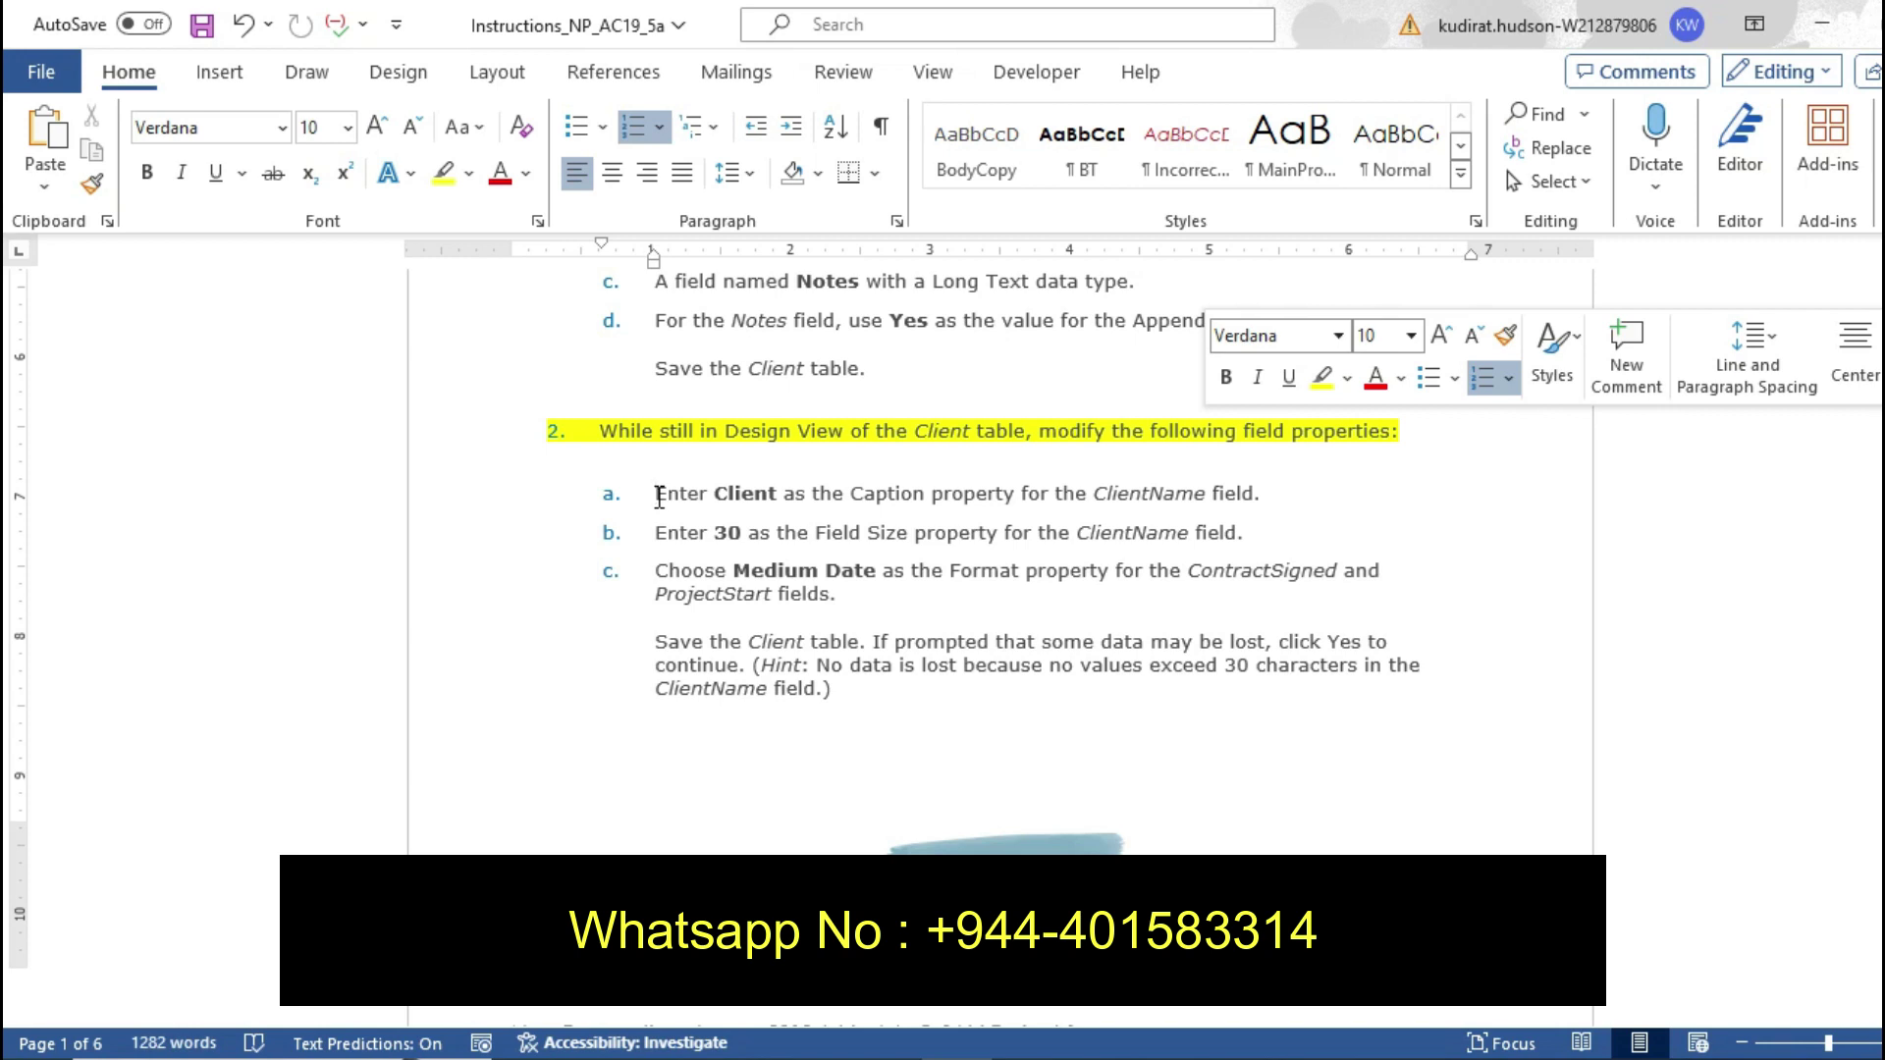
Highlight item a of step 2, about the Caption property of the ClientName field, in yellow
{"action": "left_click_drag", "start_coordinate": [657, 494], "coordinate": [998, 503]}
{"action": "left_click", "coordinate": [1141, 491]}
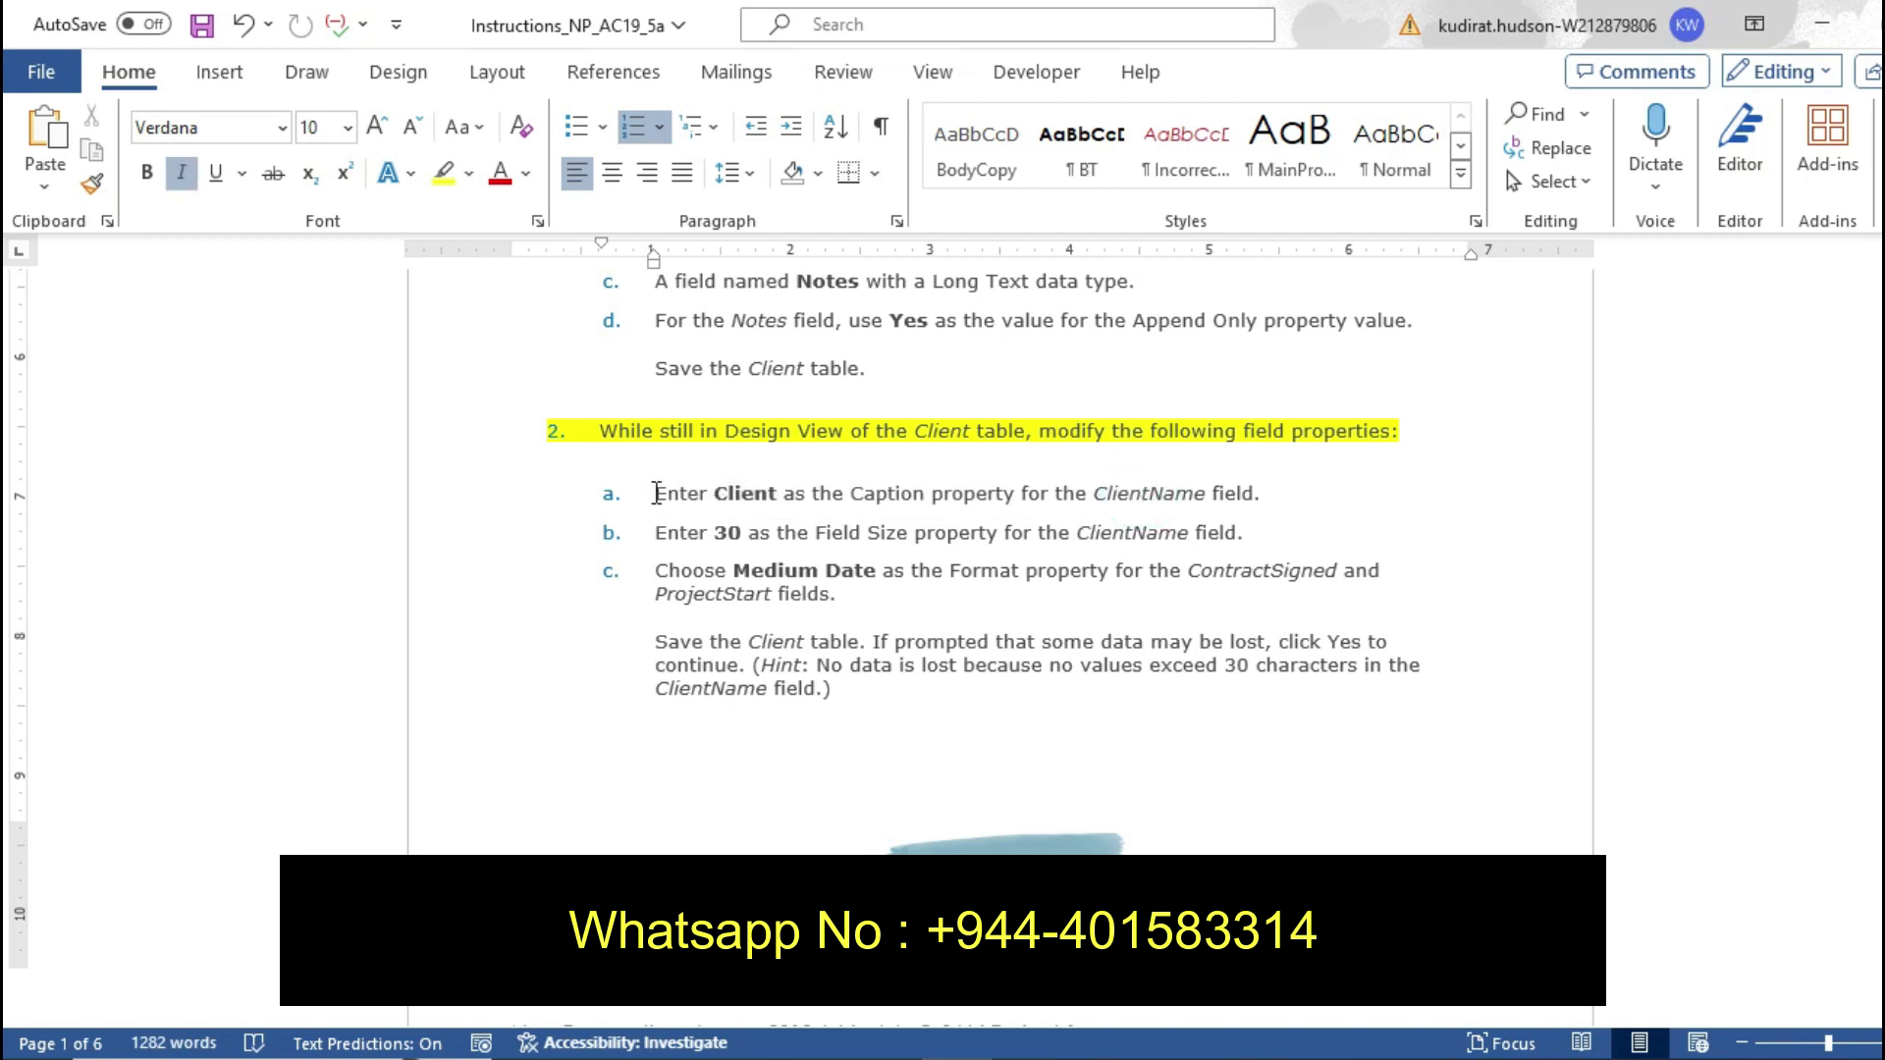
{"action": "left_click_drag", "start_coordinate": [654, 493], "coordinate": [928, 493]}
{"action": "left_click", "coordinate": [1253, 477]}
{"action": "triple_click", "coordinate": [1269, 493]}
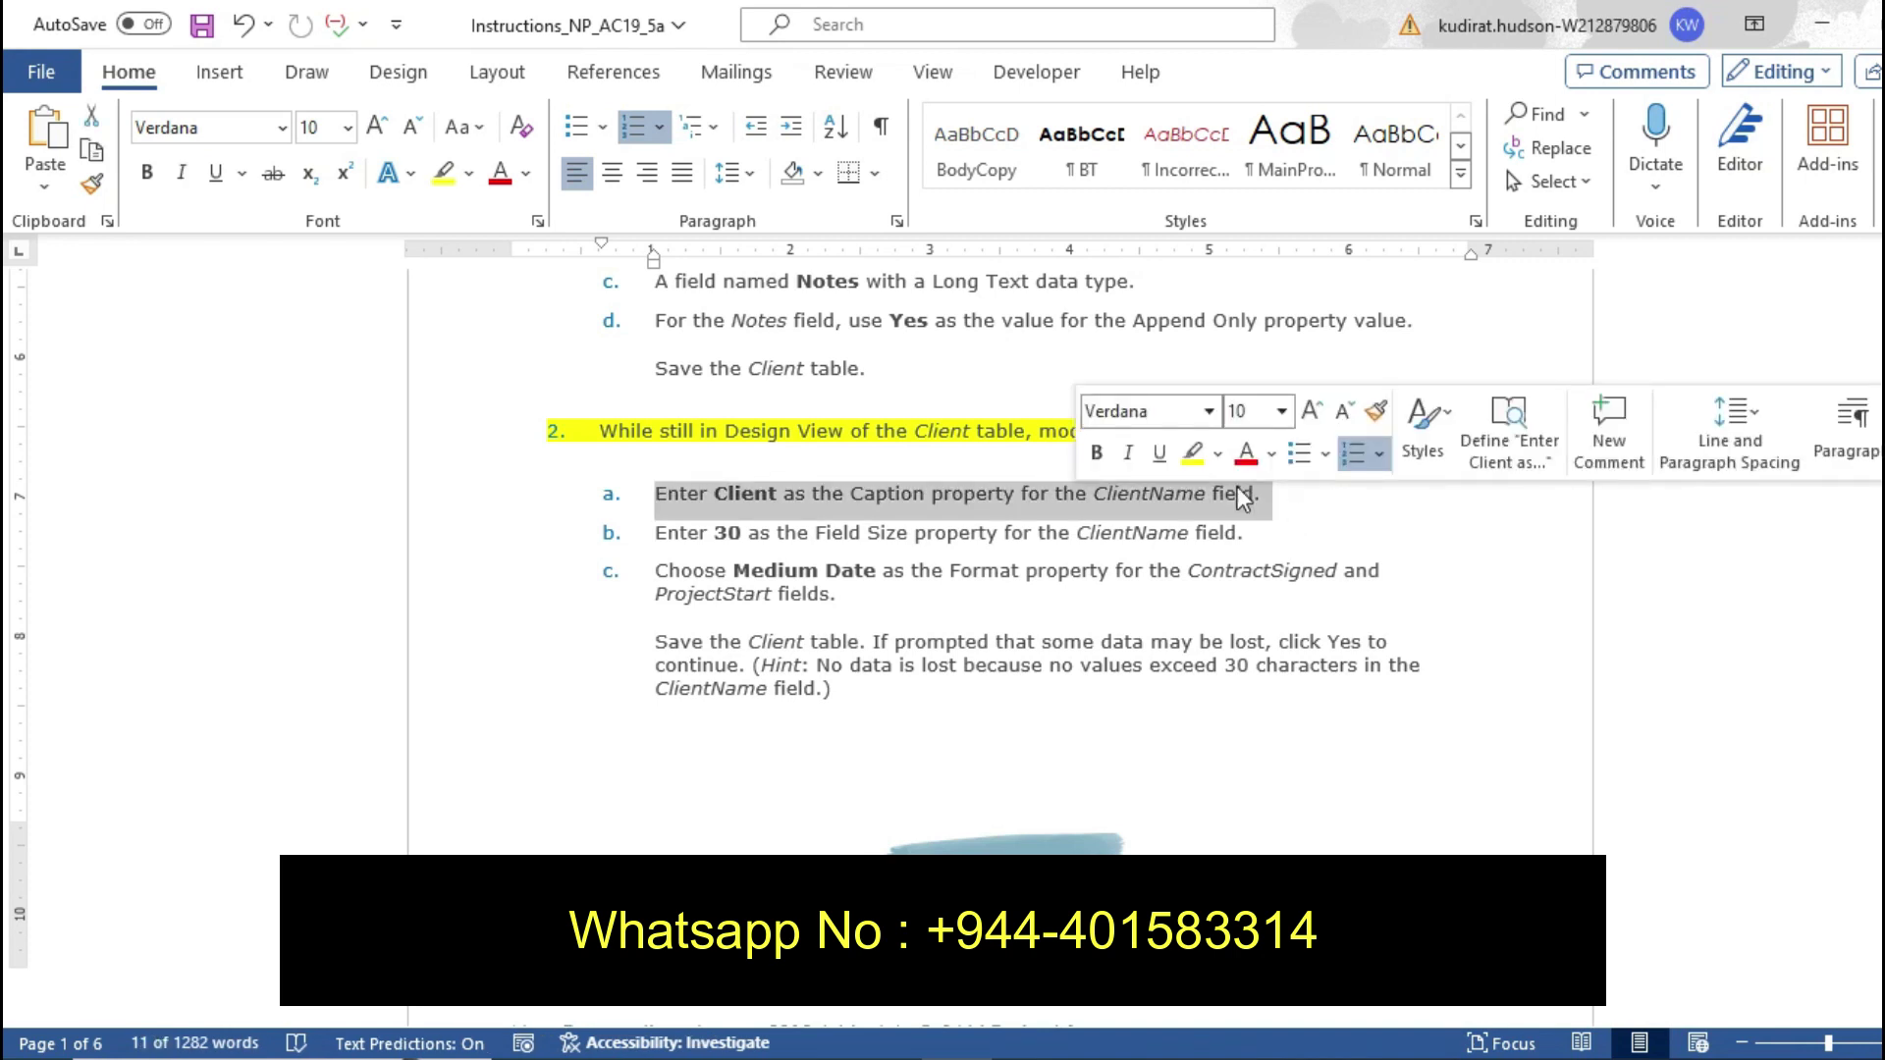
{"action": "left_click", "coordinate": [1190, 453]}
{"action": "left_click", "coordinate": [1187, 510]}
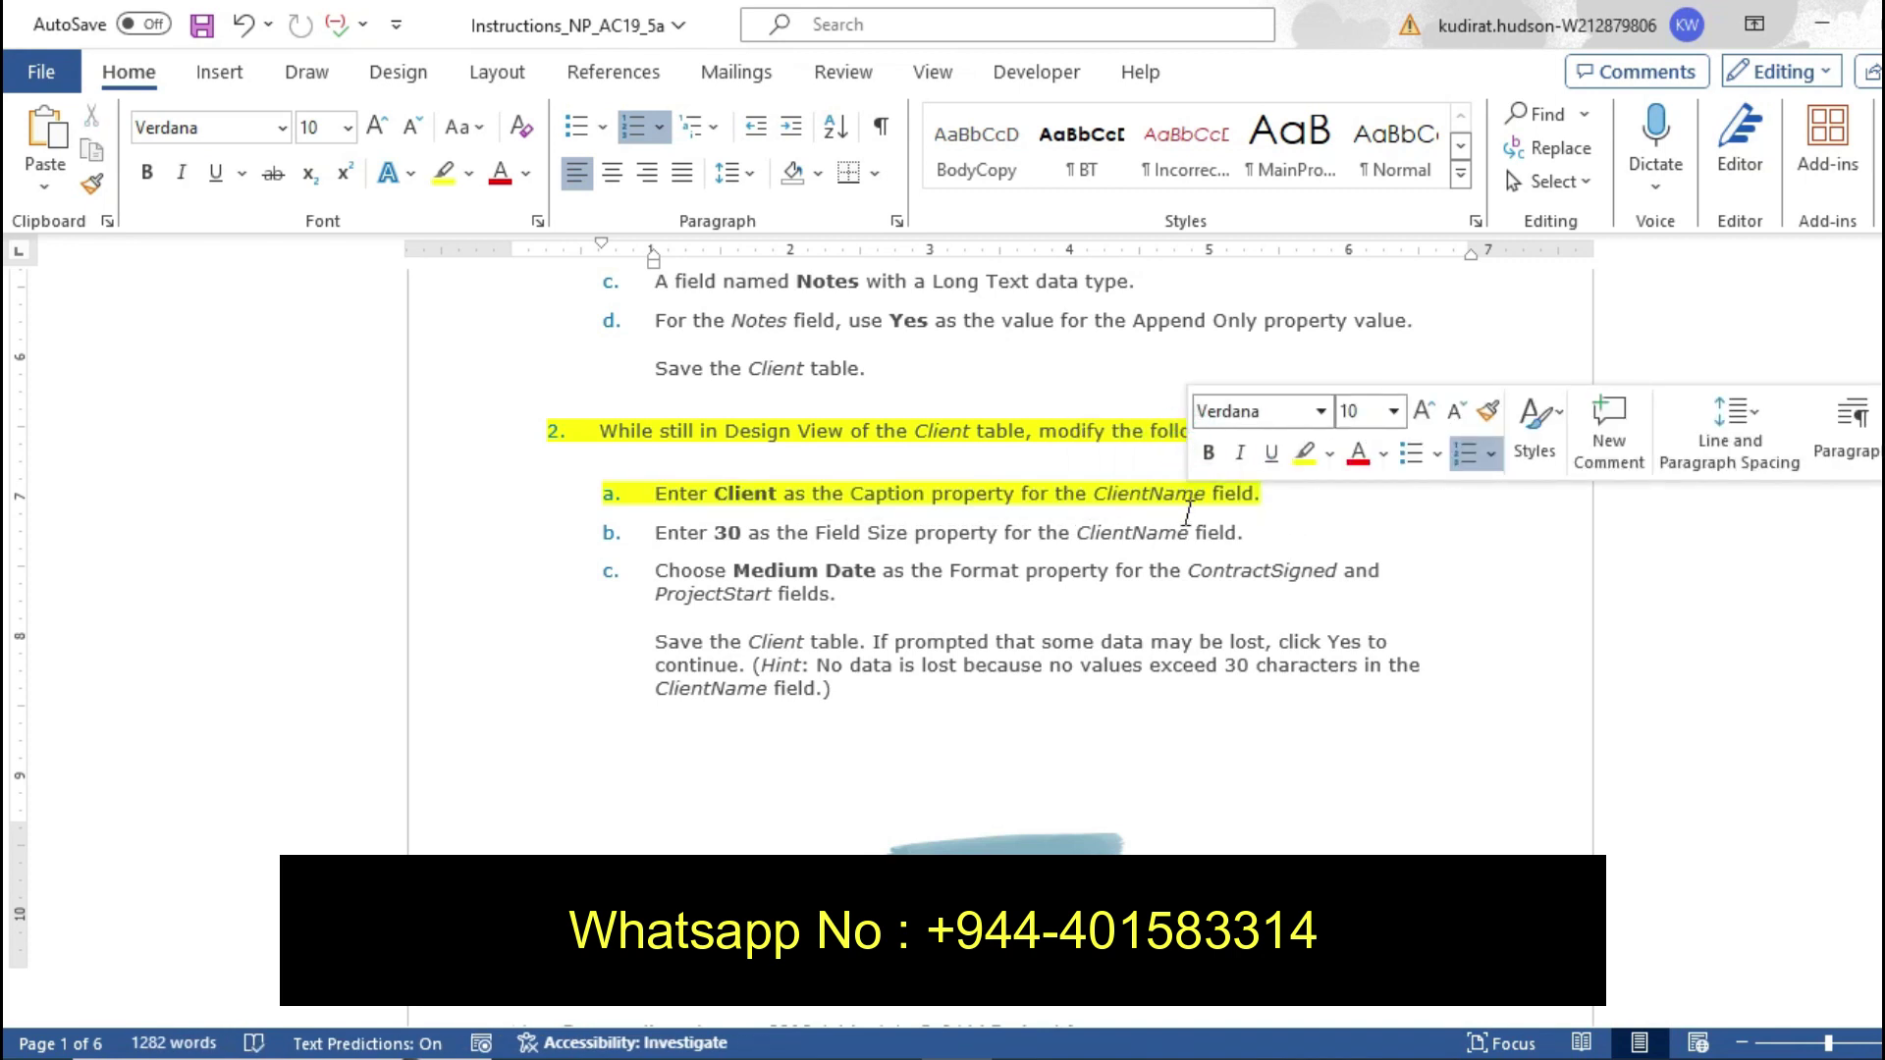
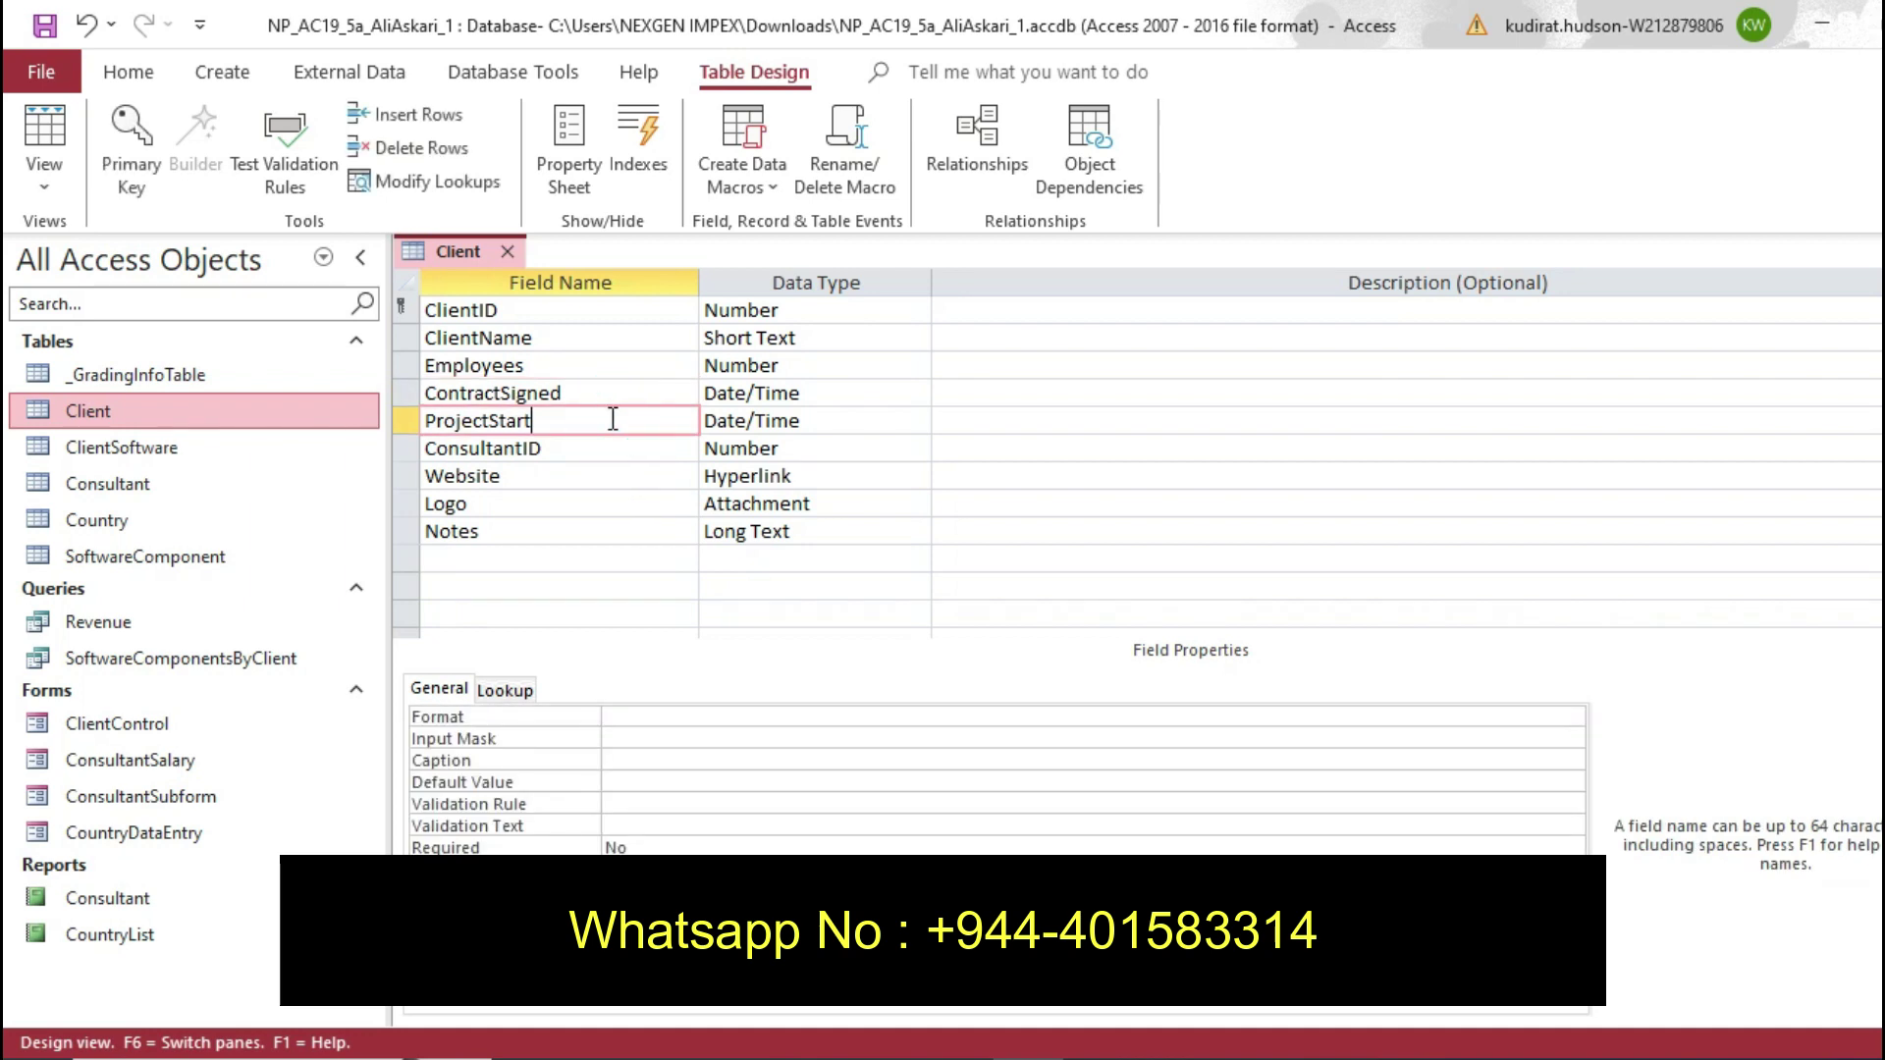
Set the Format property of the ProjectStart field to Medium Date
{"action": "left_click", "coordinate": [912, 716]}
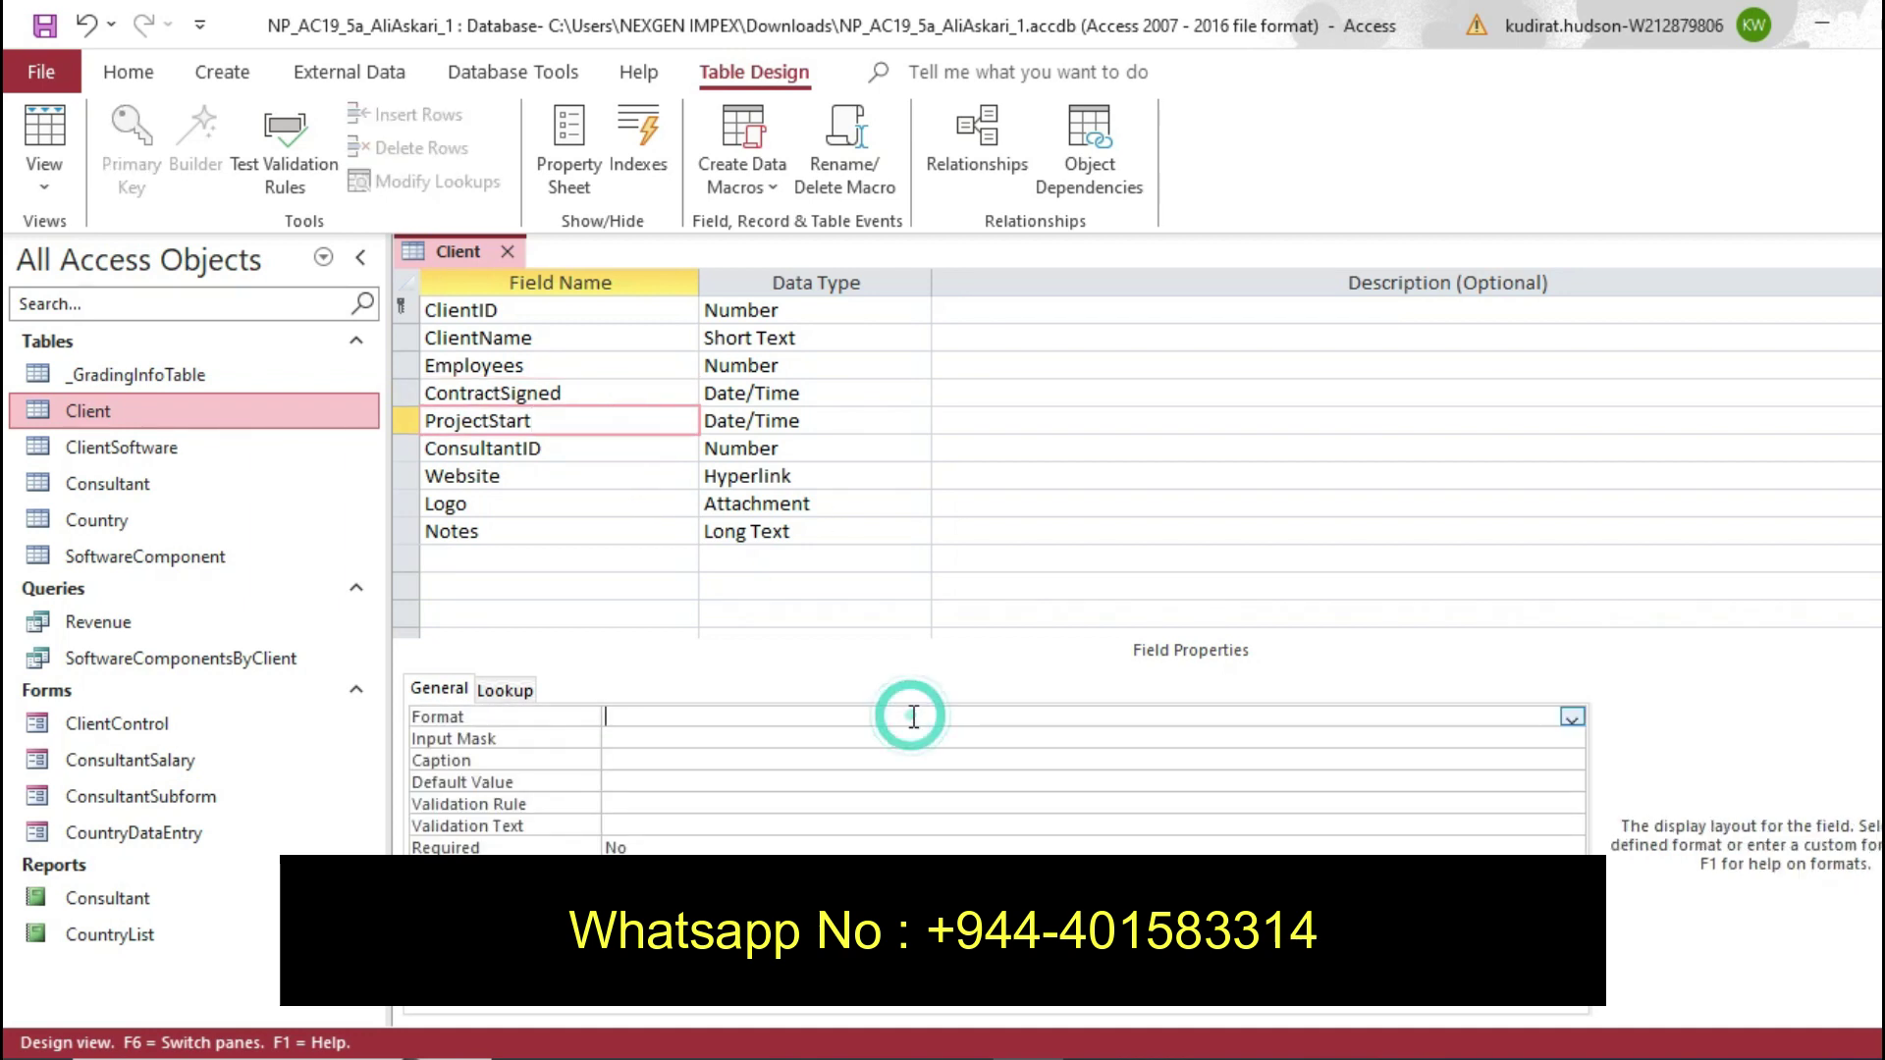
{"action": "left_click", "coordinate": [1571, 716]}
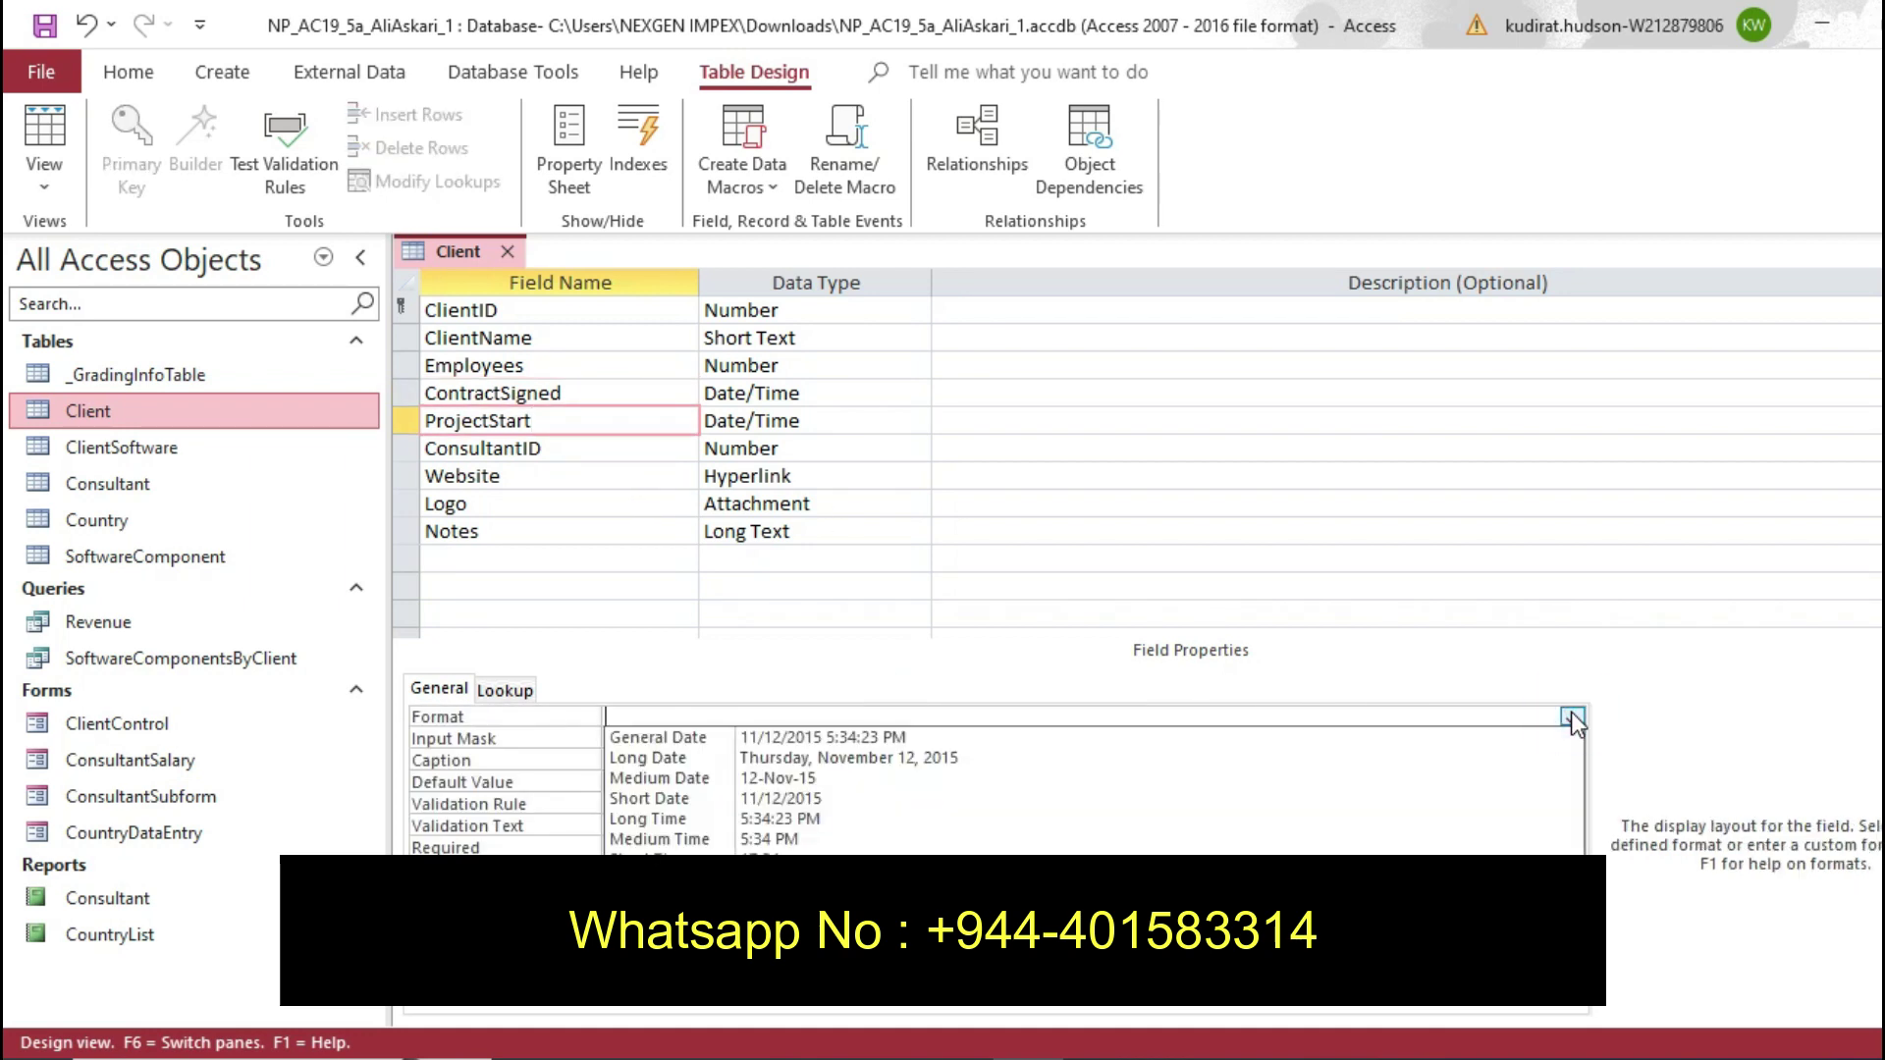
{"action": "left_click", "coordinate": [1411, 777]}
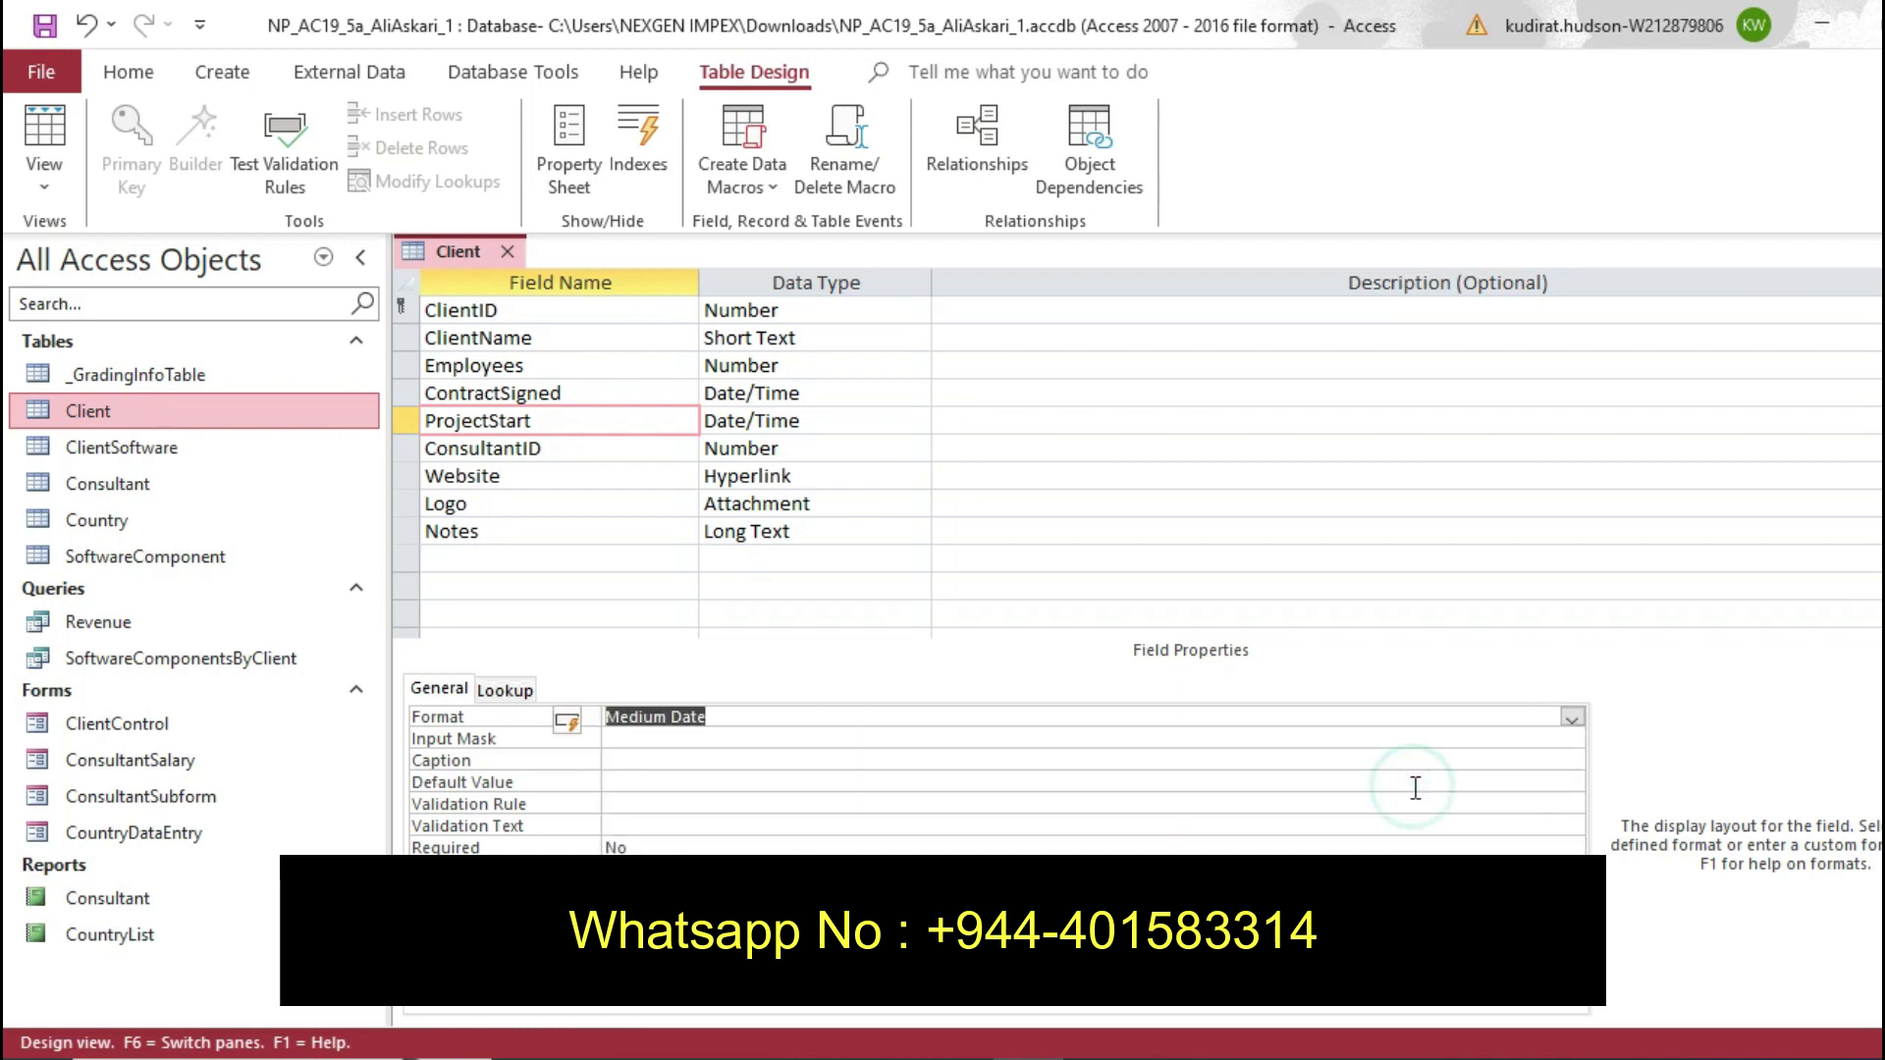
Switch to the Word instructions, undo the highlights in step 2, and highlight its paragraph about saving the Client table in yellow
{"action": "key", "text": "alt+Tab"}
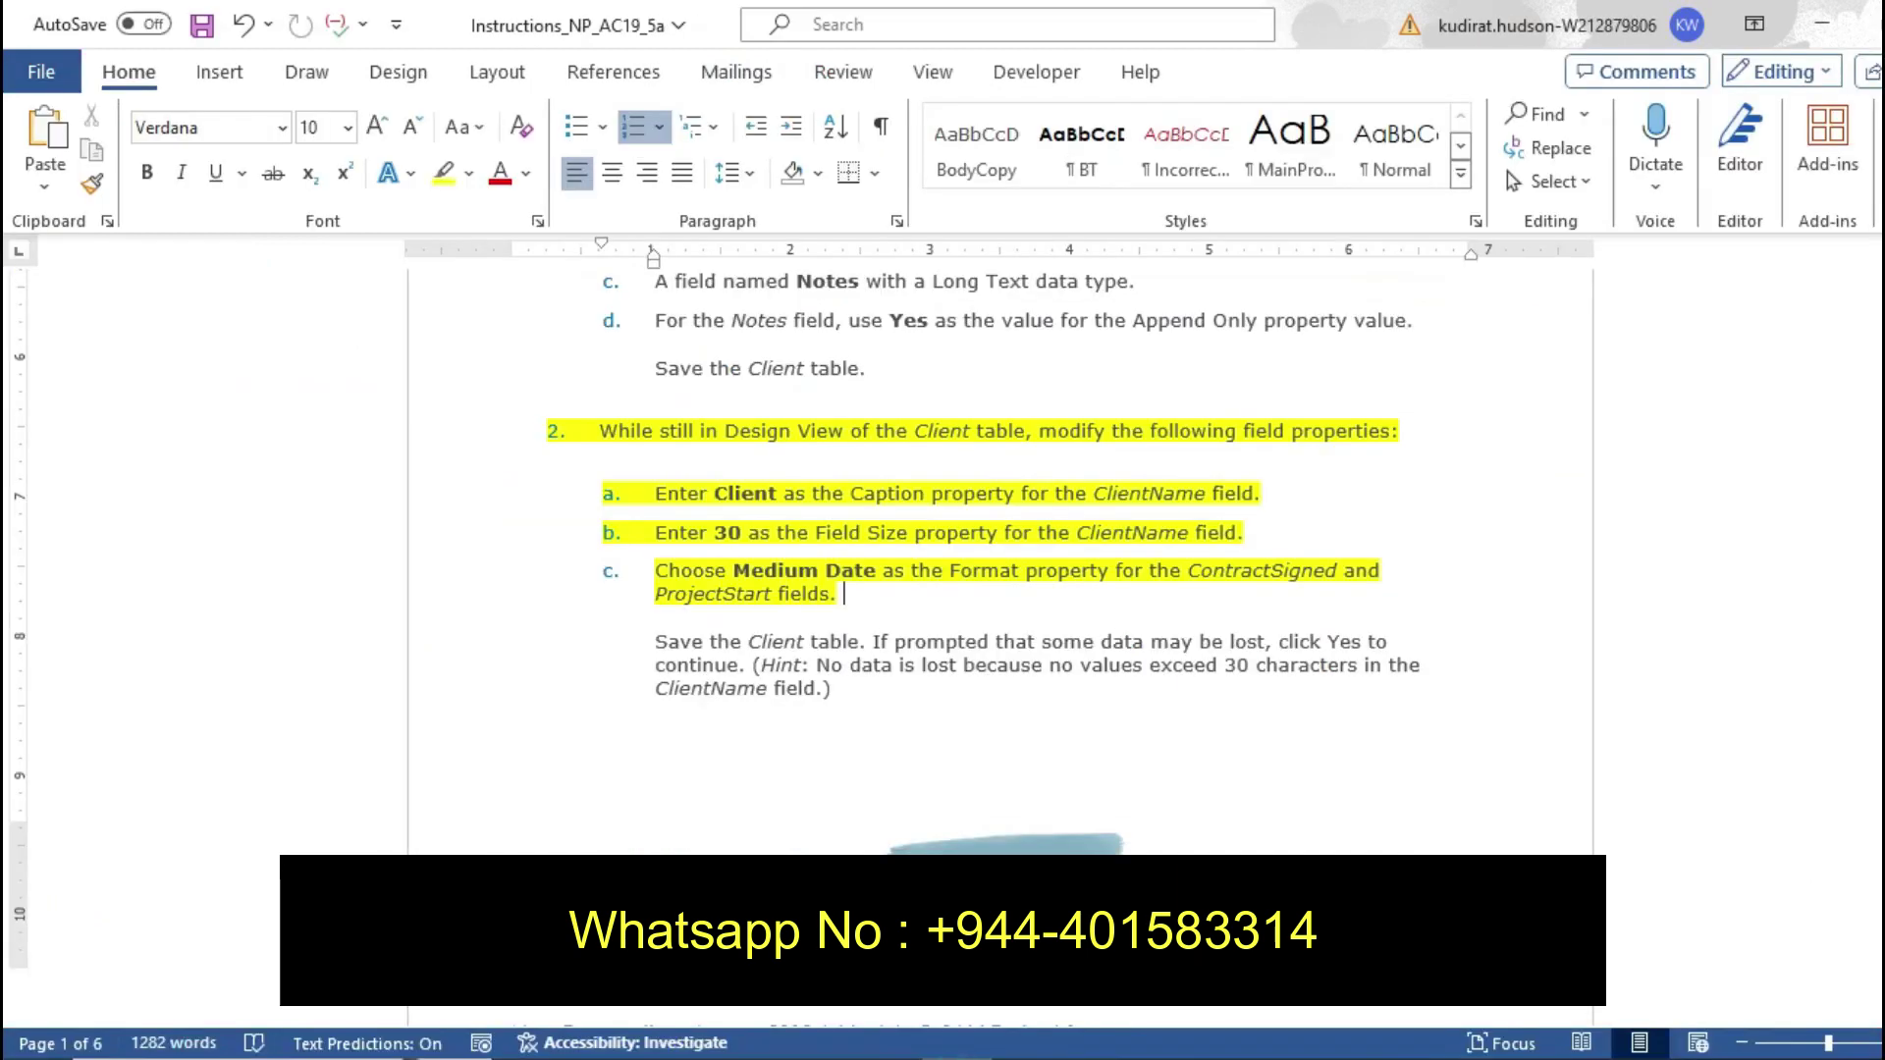
{"action": "key", "text": "ctrl+z"}
{"action": "key", "text": "ctrl+z"}
{"action": "key", "text": "ctrl+z"}
{"action": "key", "text": "ctrl+z"}
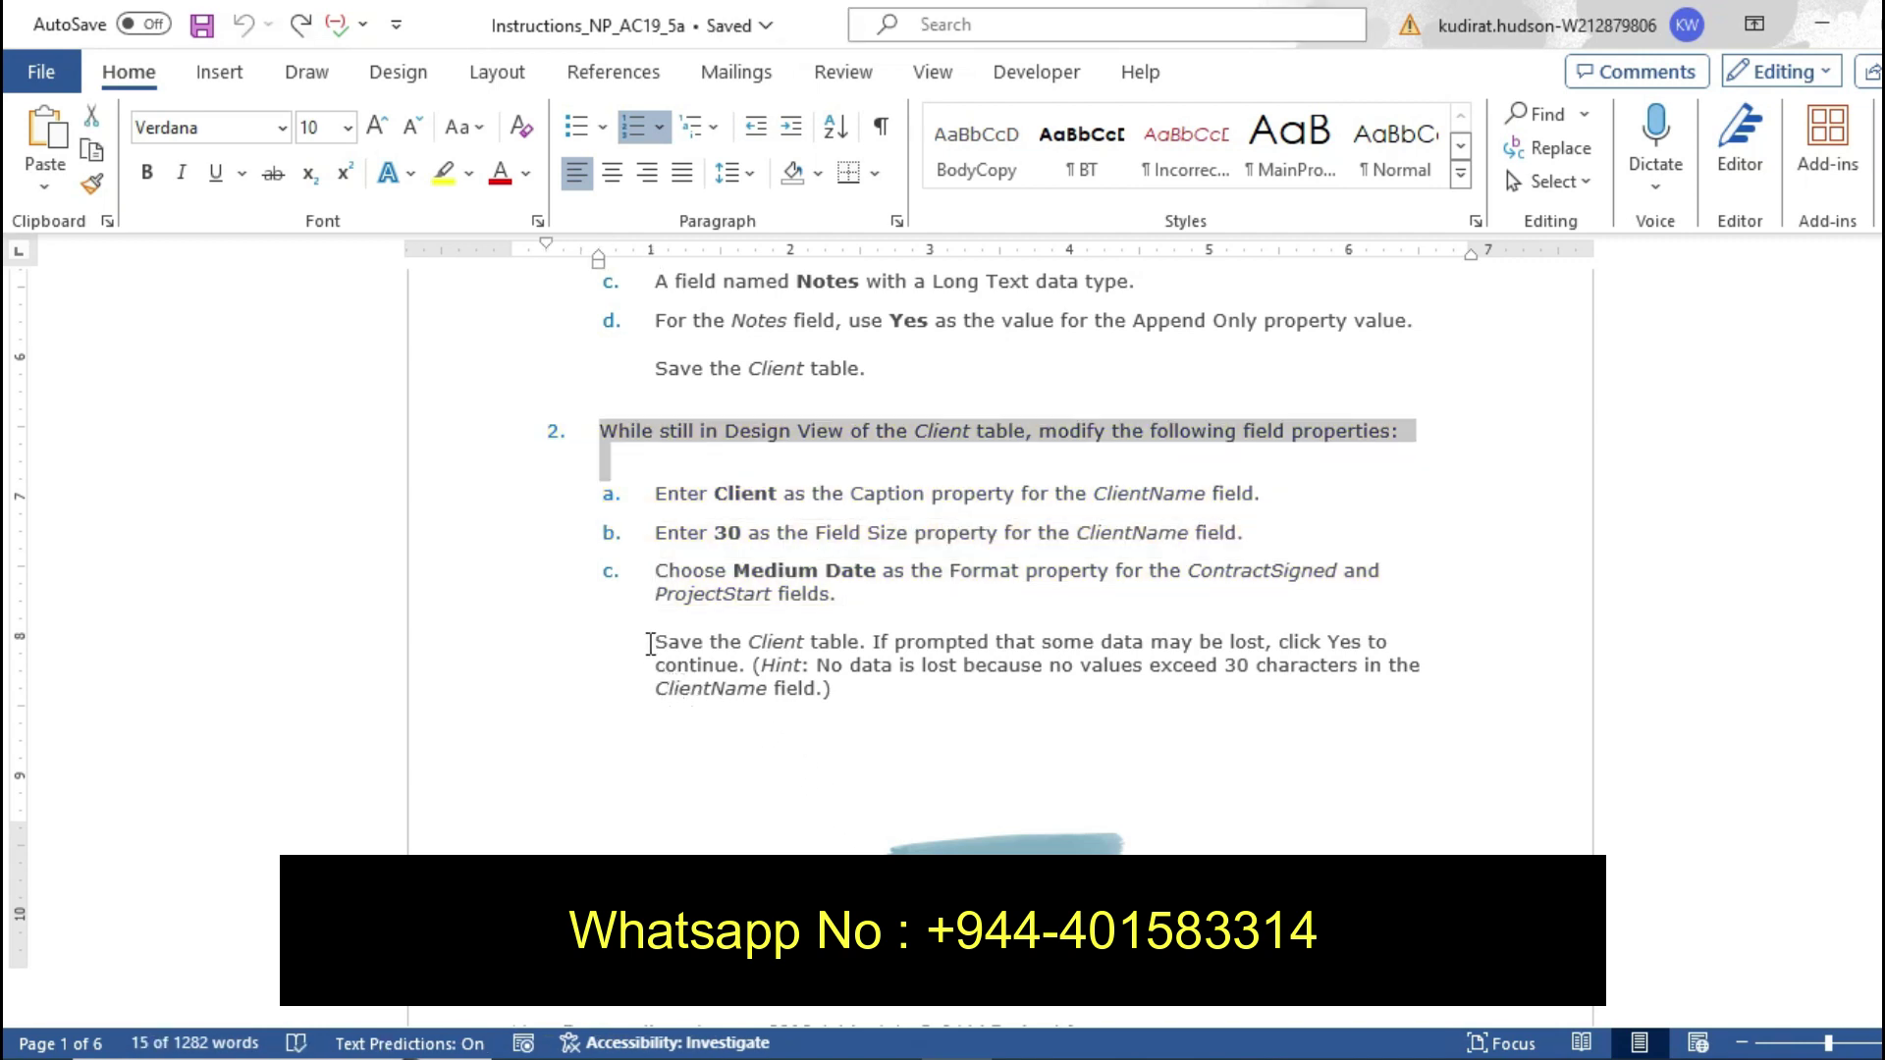
{"action": "left_click_drag", "start_coordinate": [650, 644], "coordinate": [850, 700]}
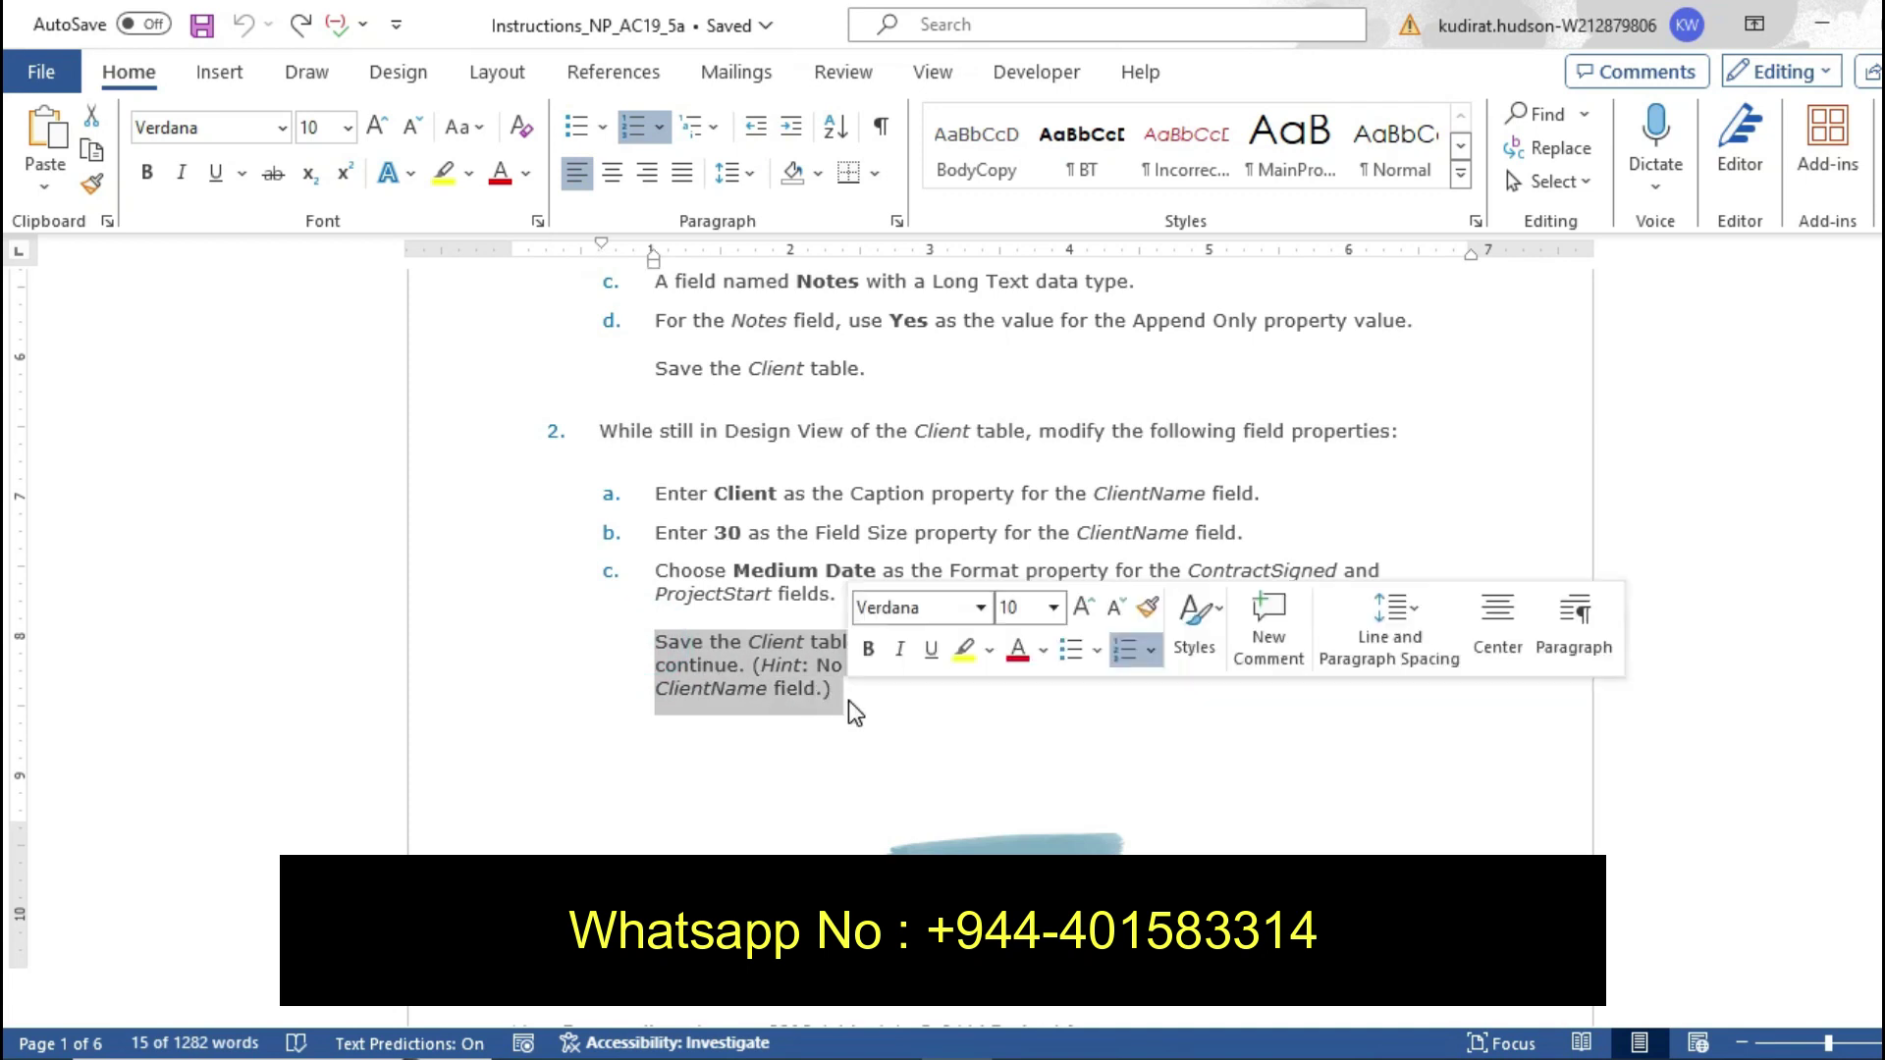
{"action": "left_click", "coordinate": [964, 650]}
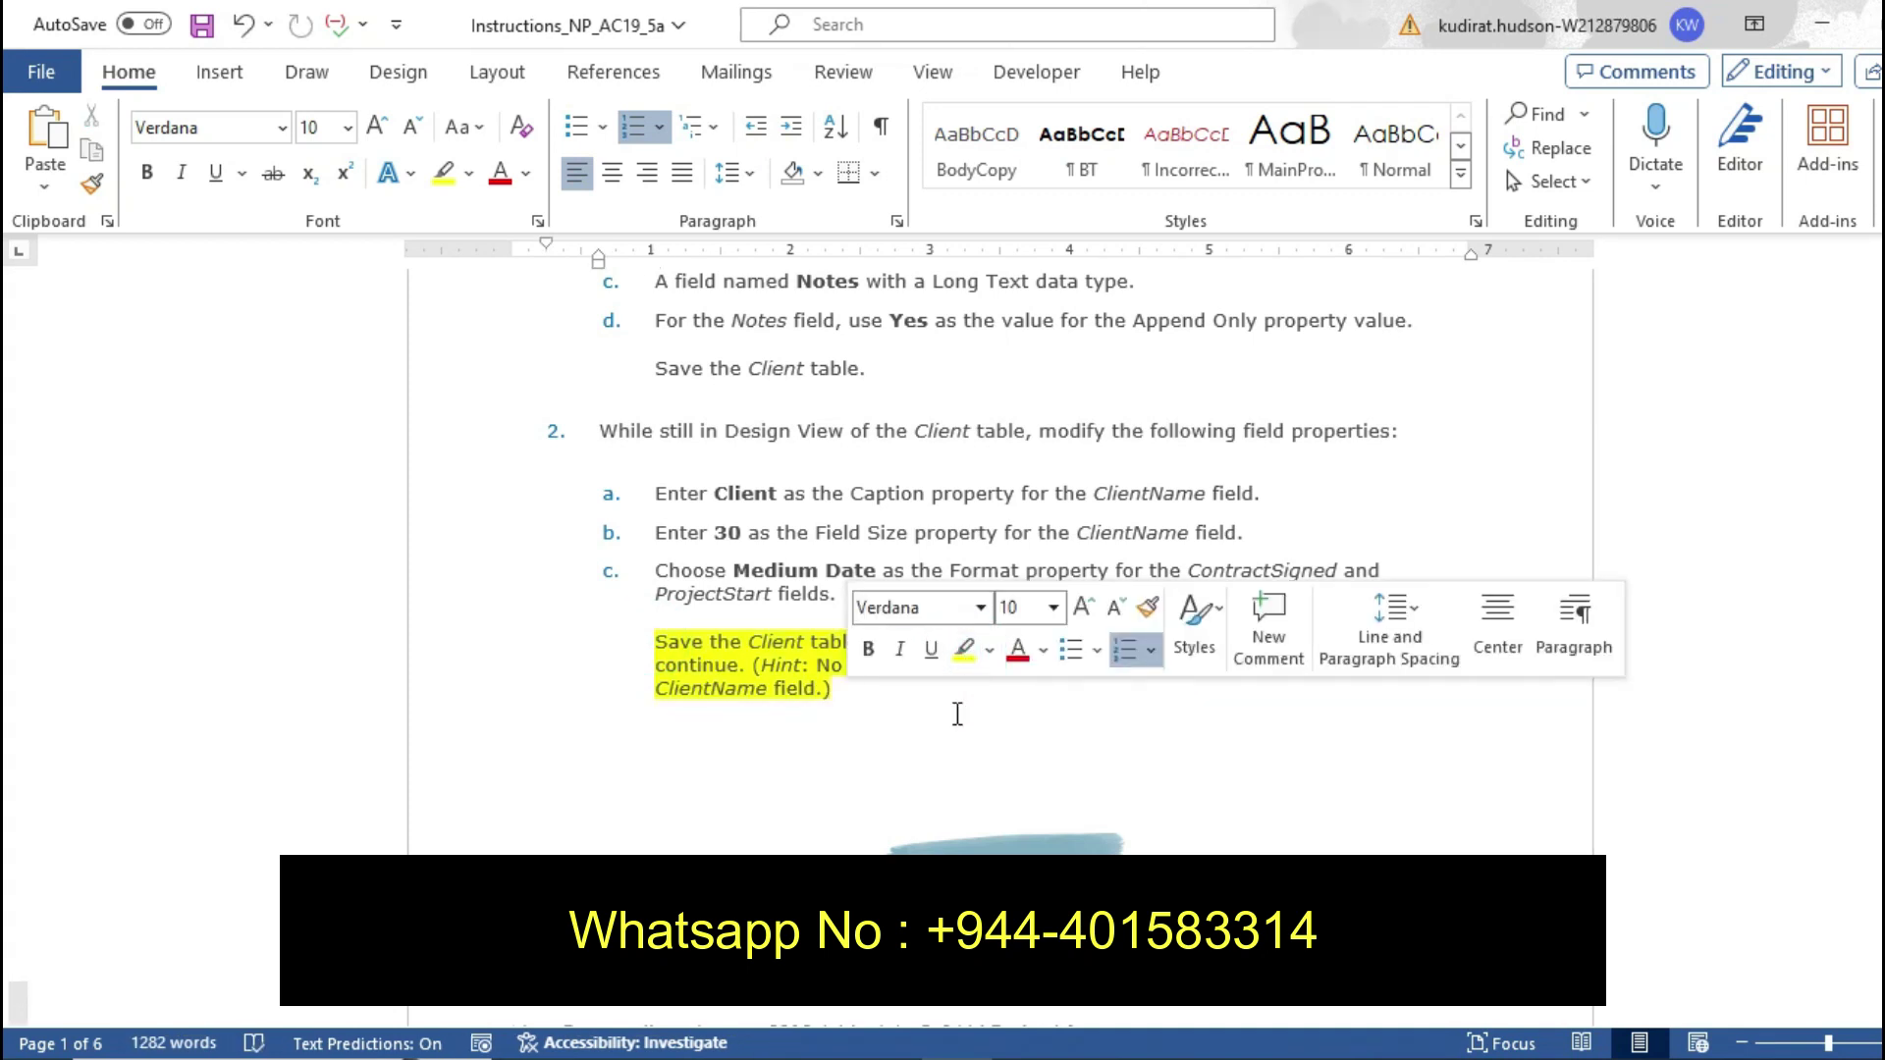
Switch to Access and close the Client table, saving its design changes and accepting the possible data loss
{"action": "key", "text": "alt+Tab"}
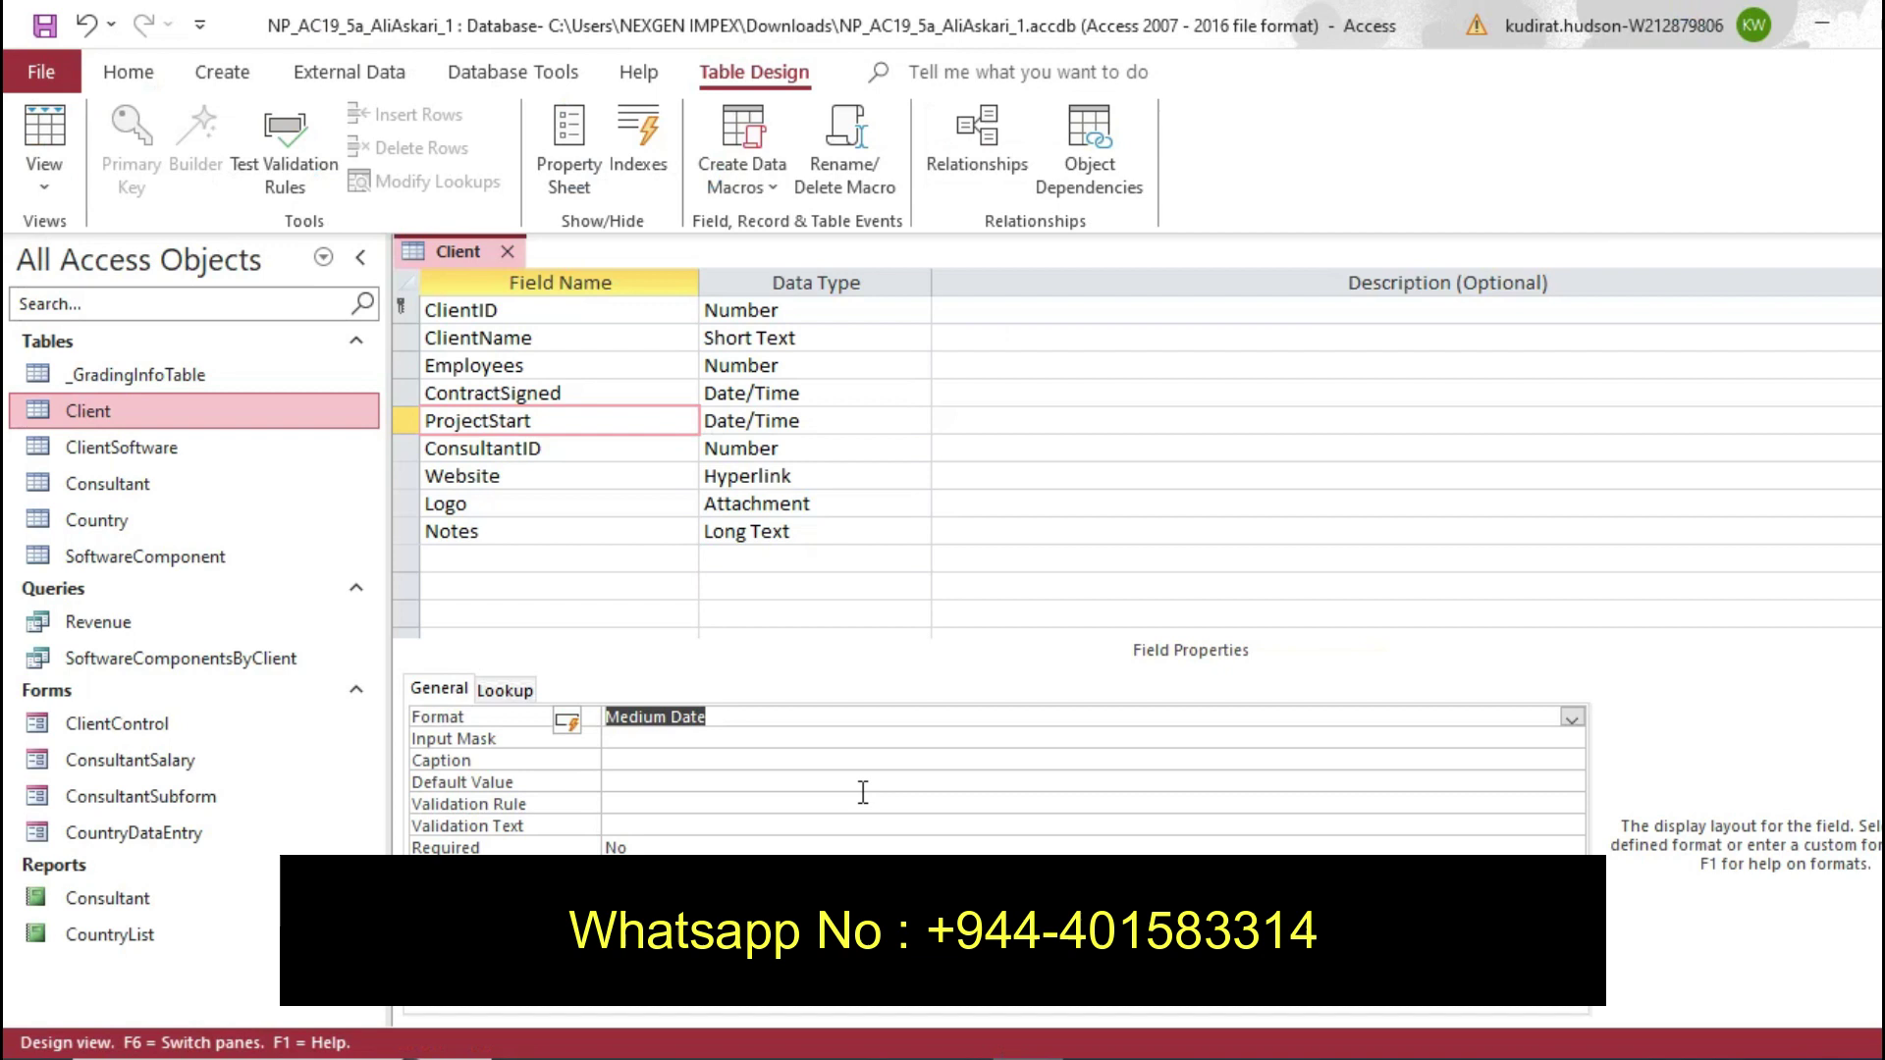
{"action": "left_click", "coordinate": [507, 252]}
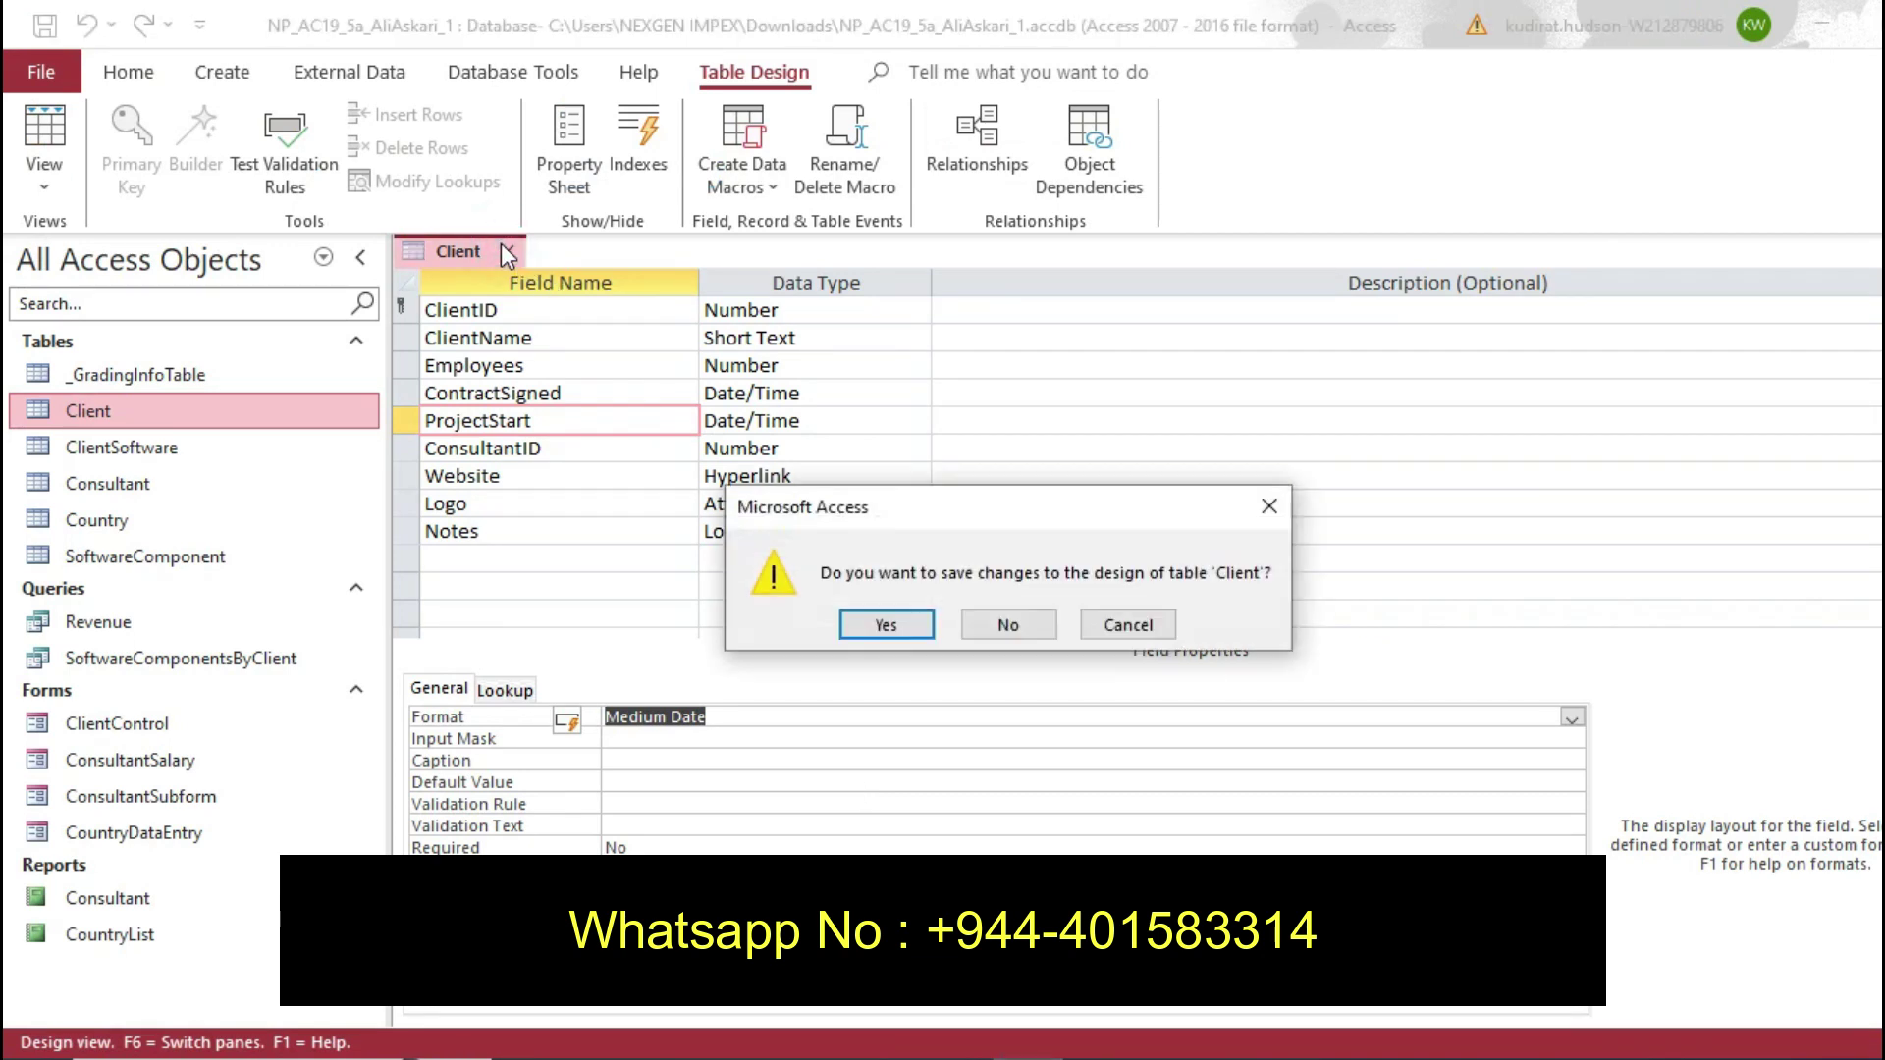
{"action": "left_click", "coordinate": [888, 621]}
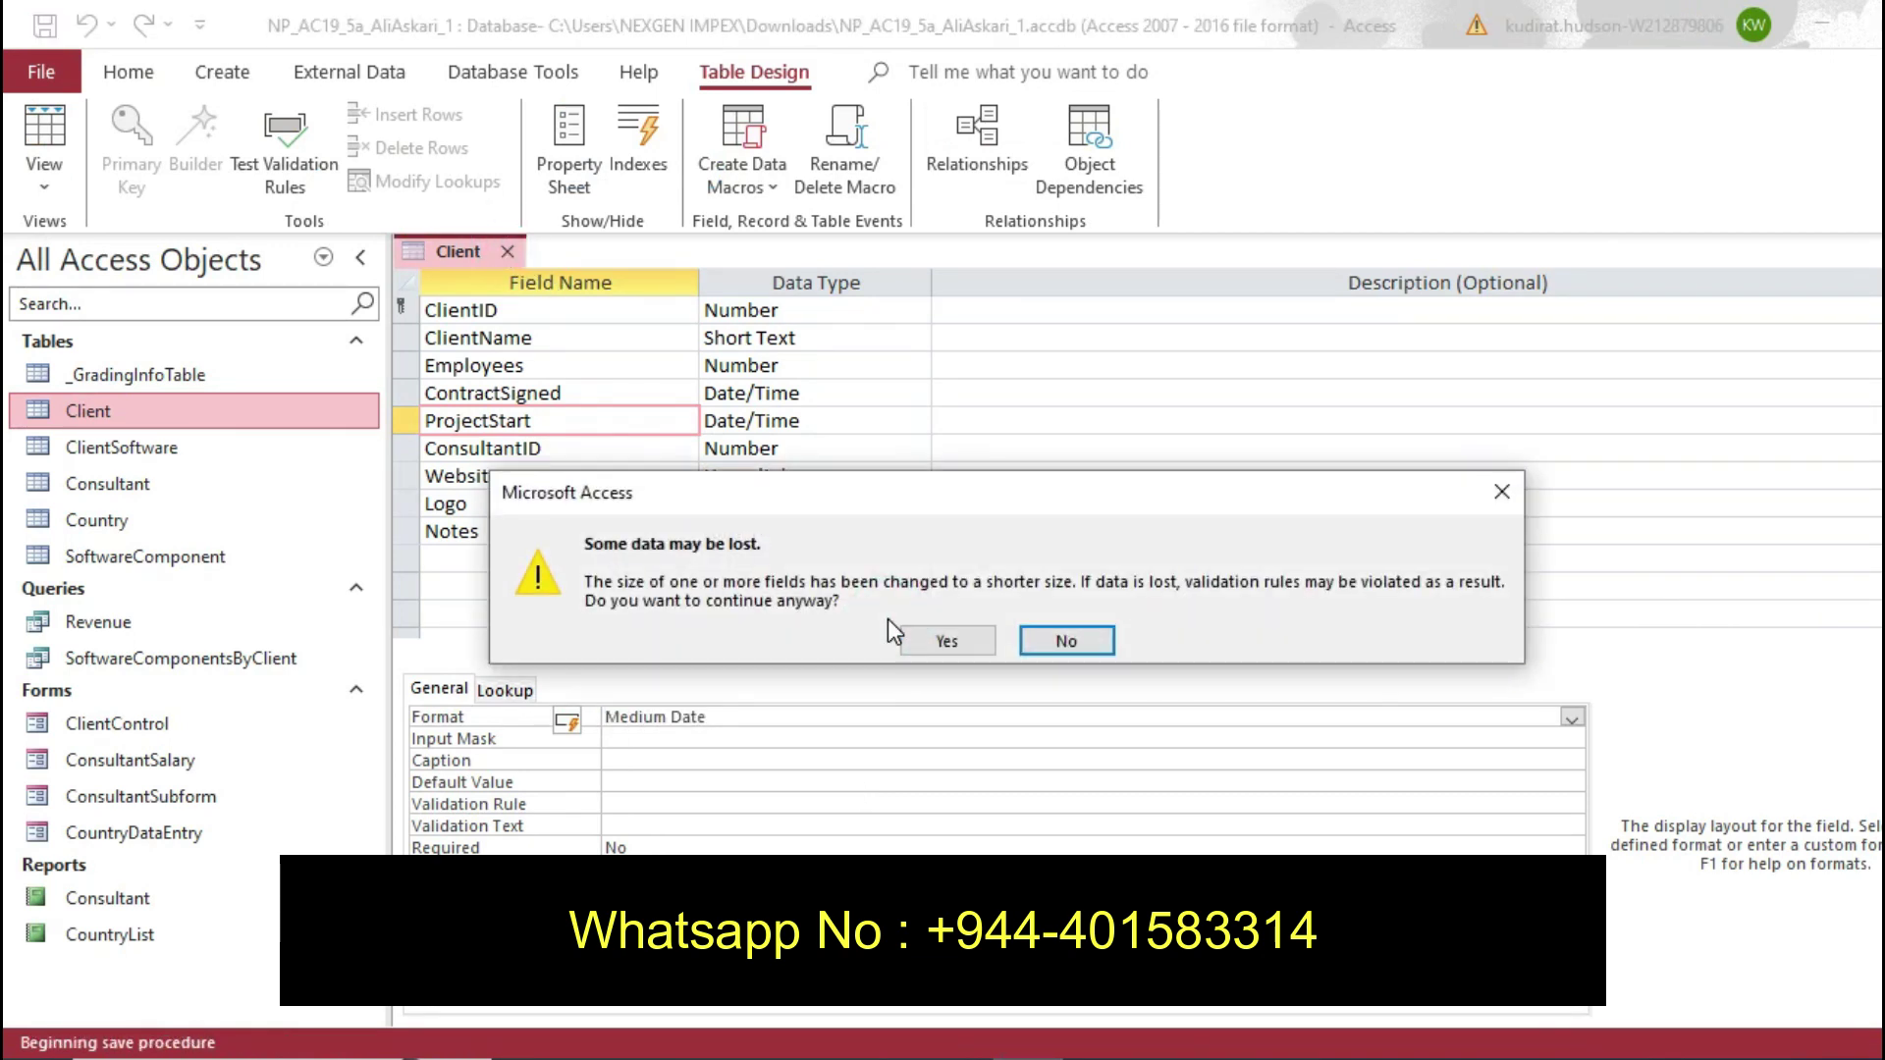
{"action": "left_click", "coordinate": [935, 645]}
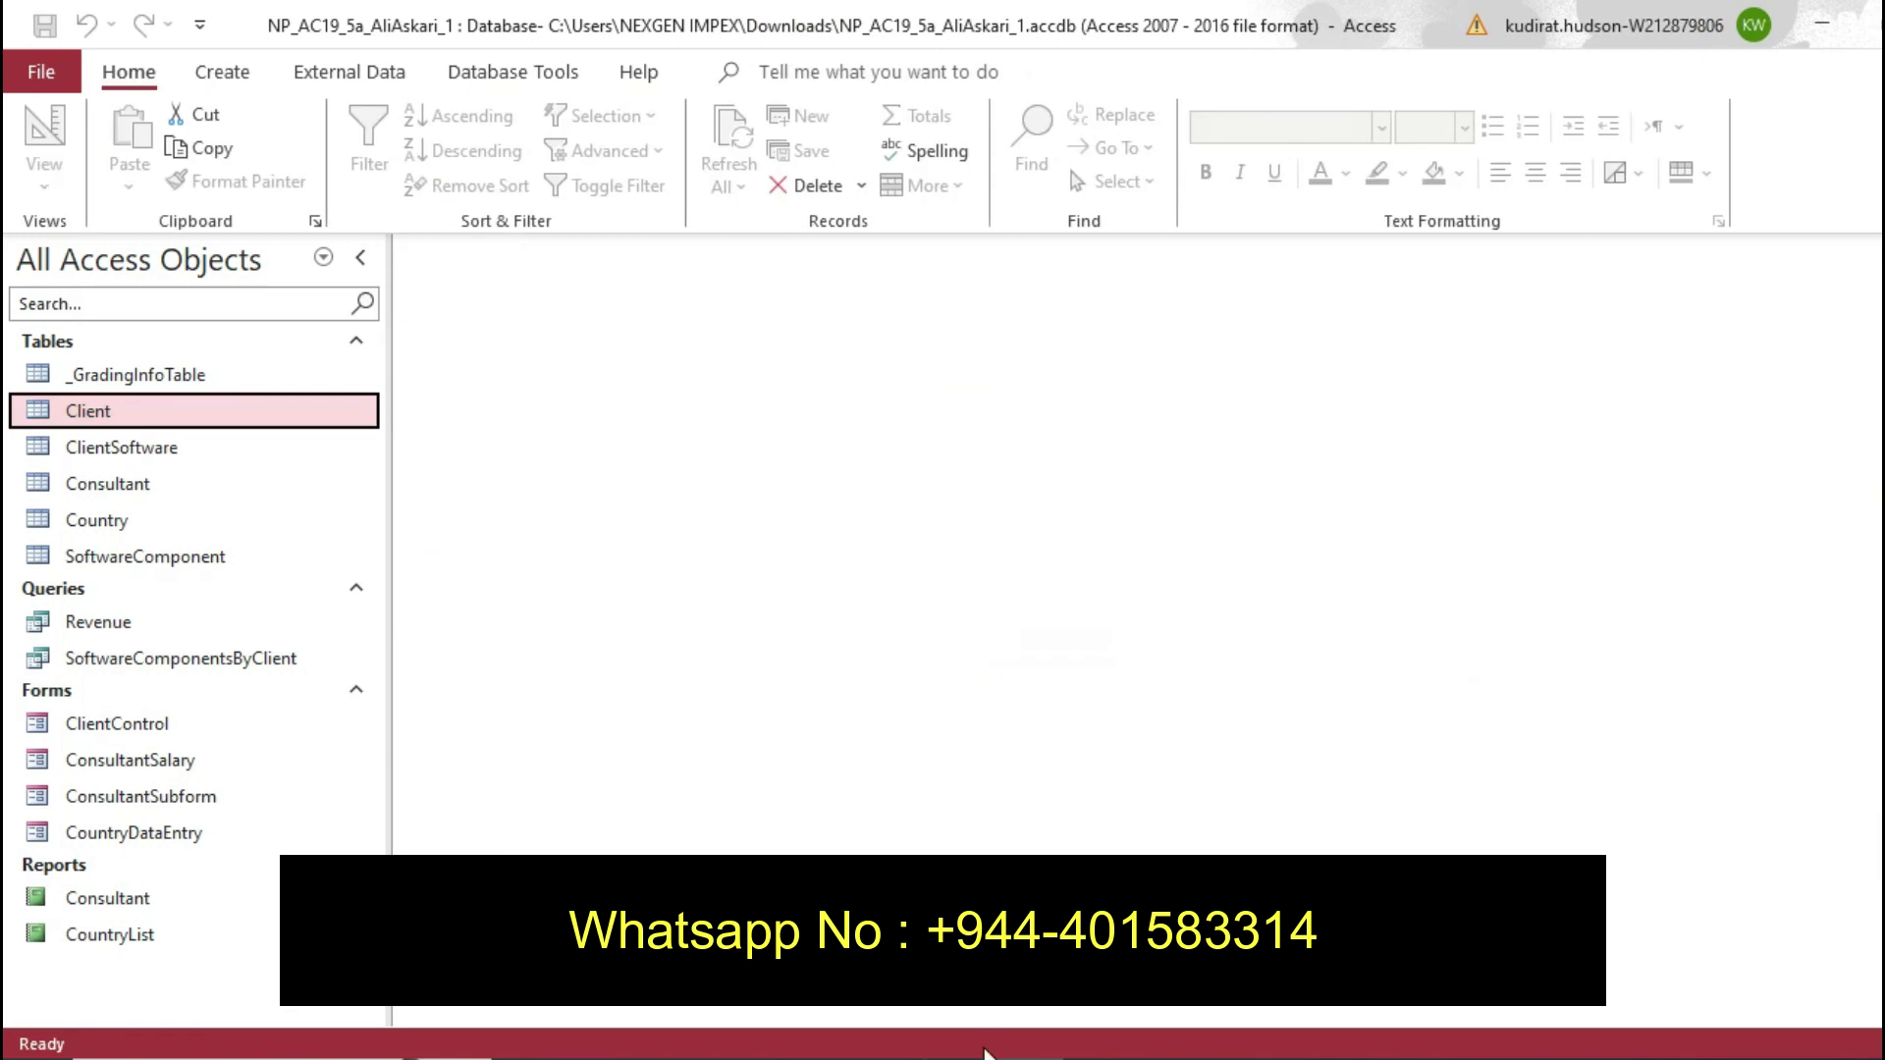
Switch to the Word instructions, undo the highlight on the save paragraph, and highlight the introductory sentence of step 3 in yellow
{"action": "left_click", "coordinate": [982, 1054]}
{"action": "key", "text": "ctrl+z"}
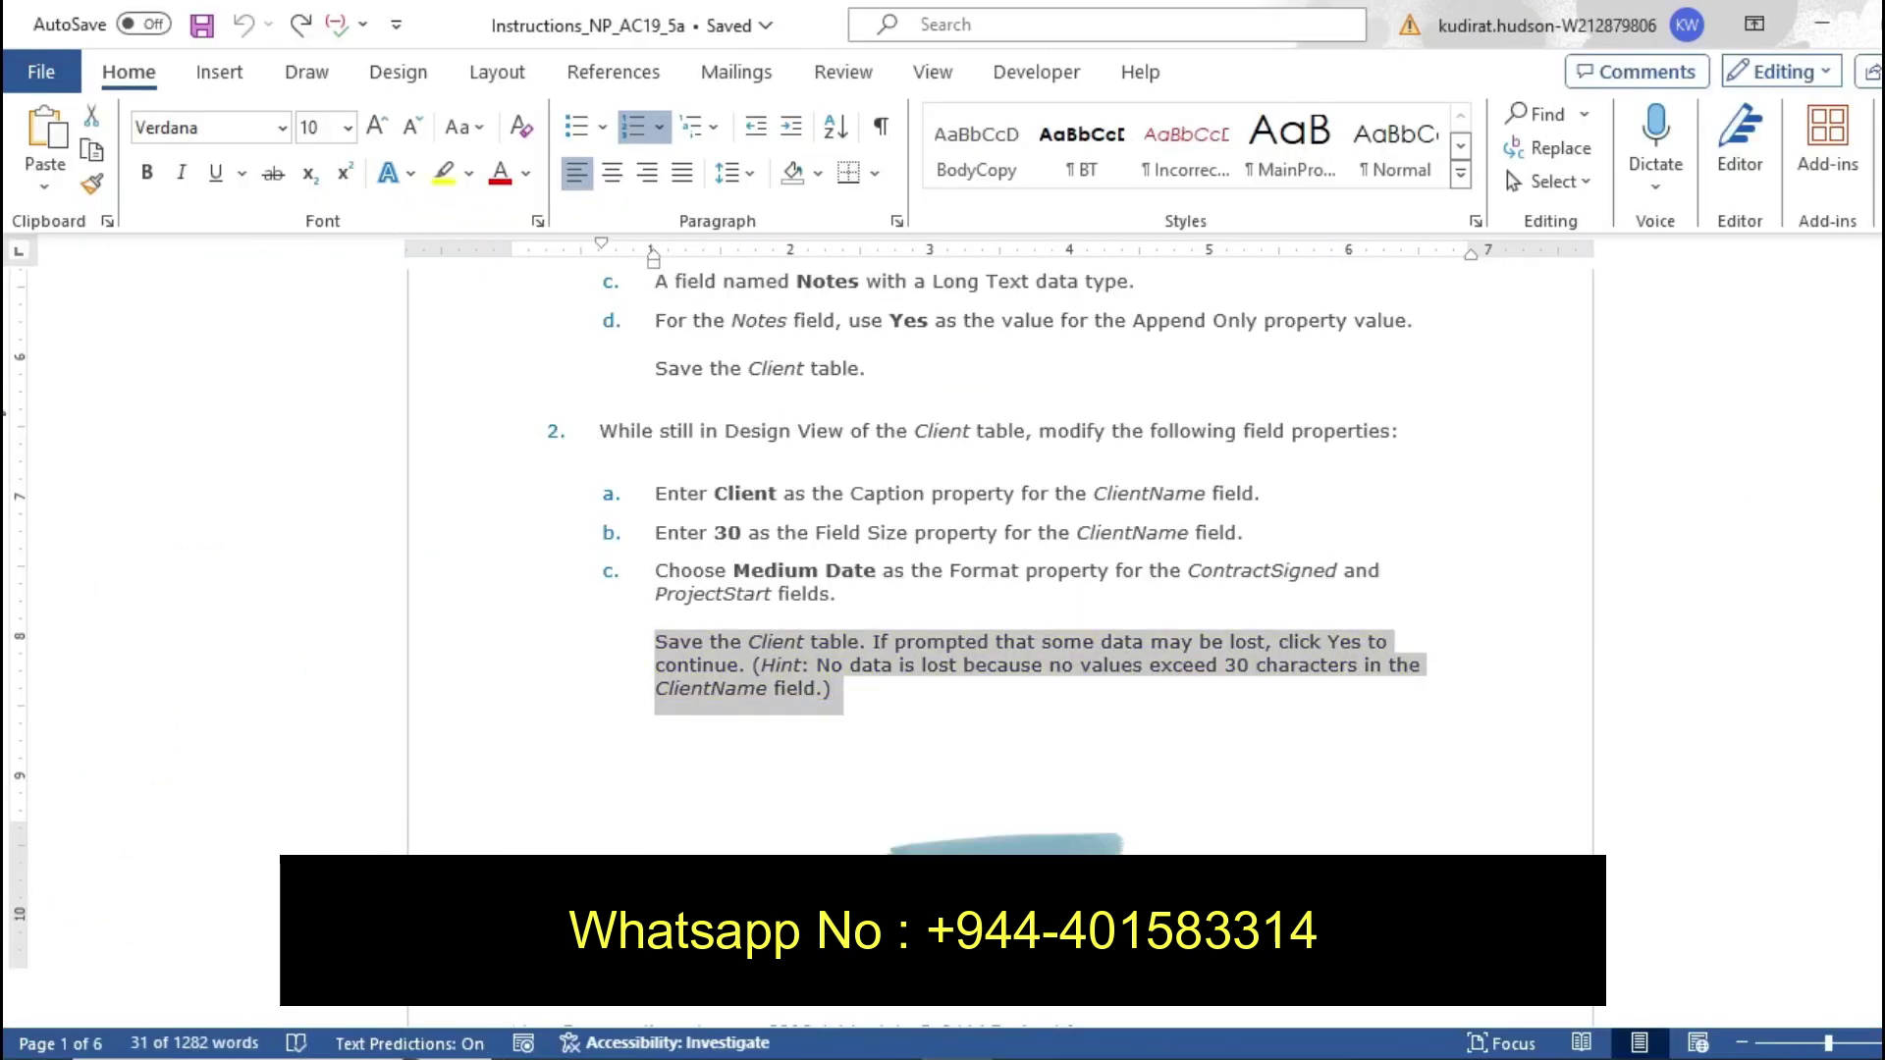
{"action": "scroll", "coordinate": [869, 358], "scroll_direction": "down", "scroll_amount": 10}
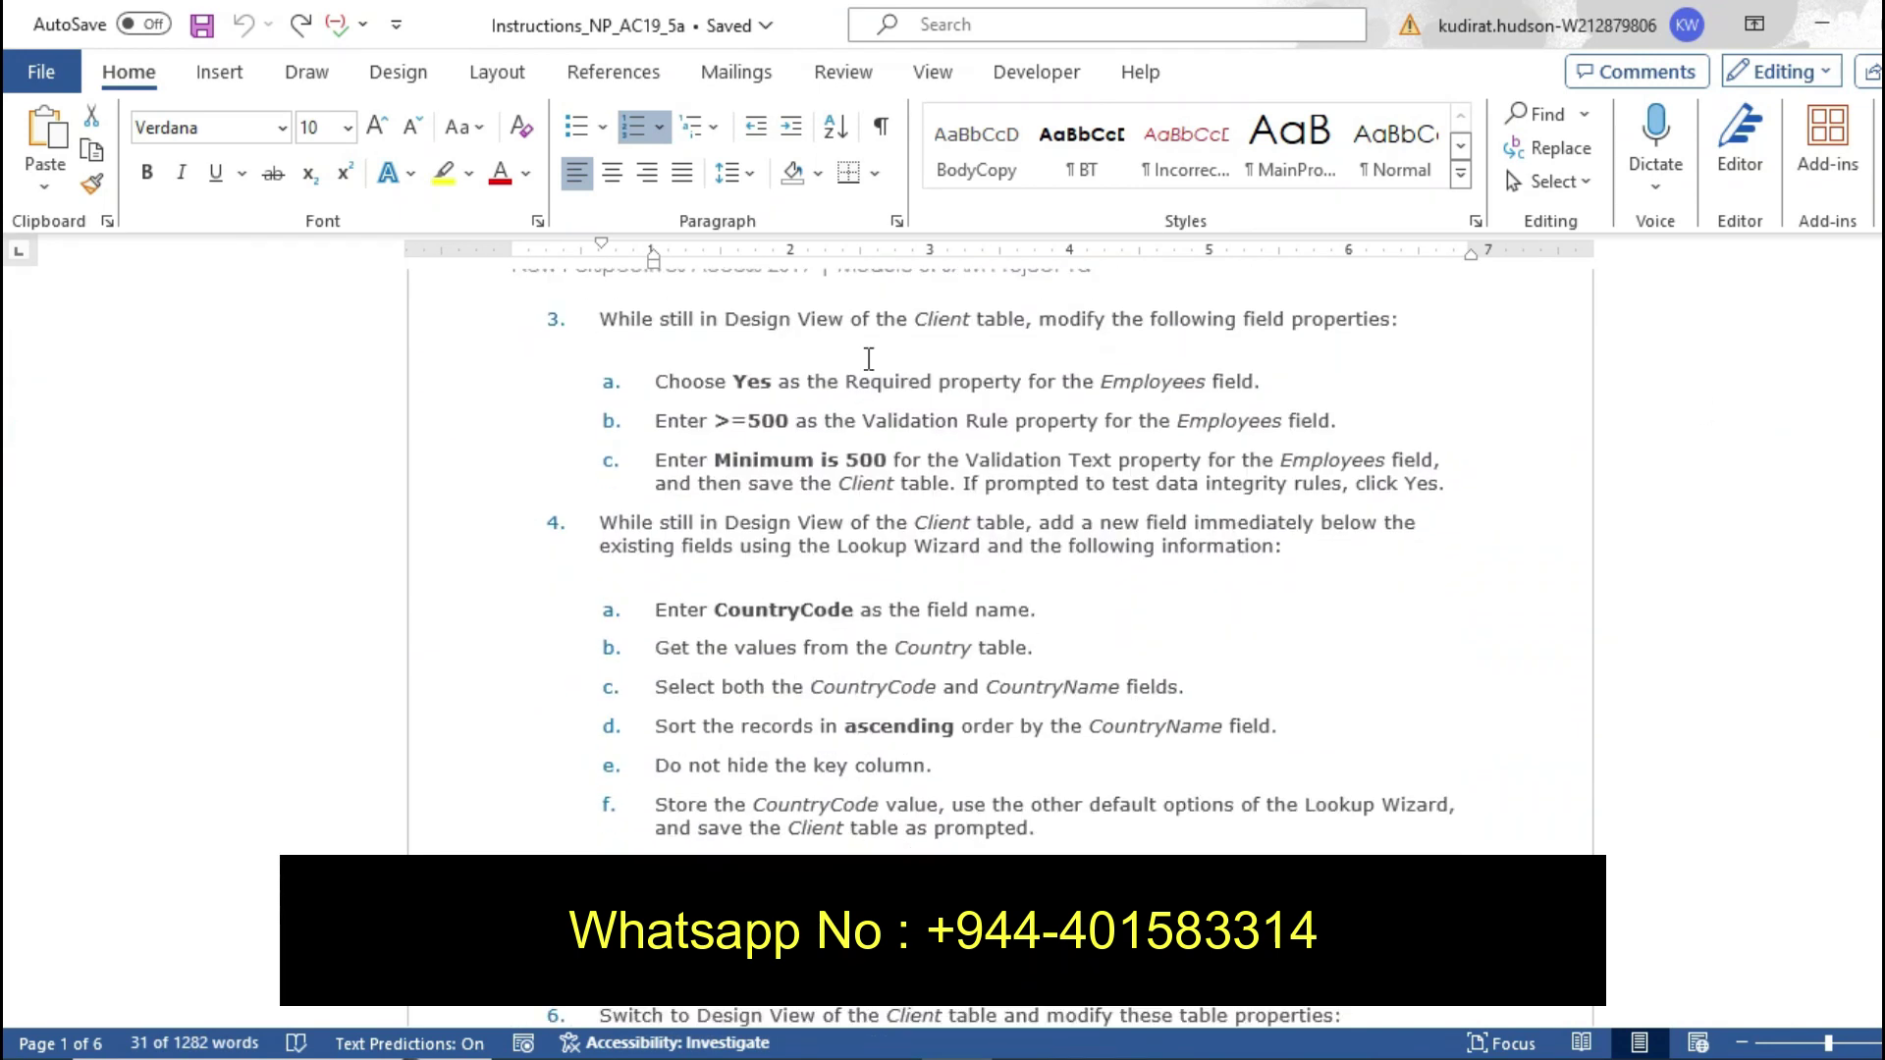
{"action": "left_click_drag", "start_coordinate": [608, 321], "coordinate": [1386, 326]}
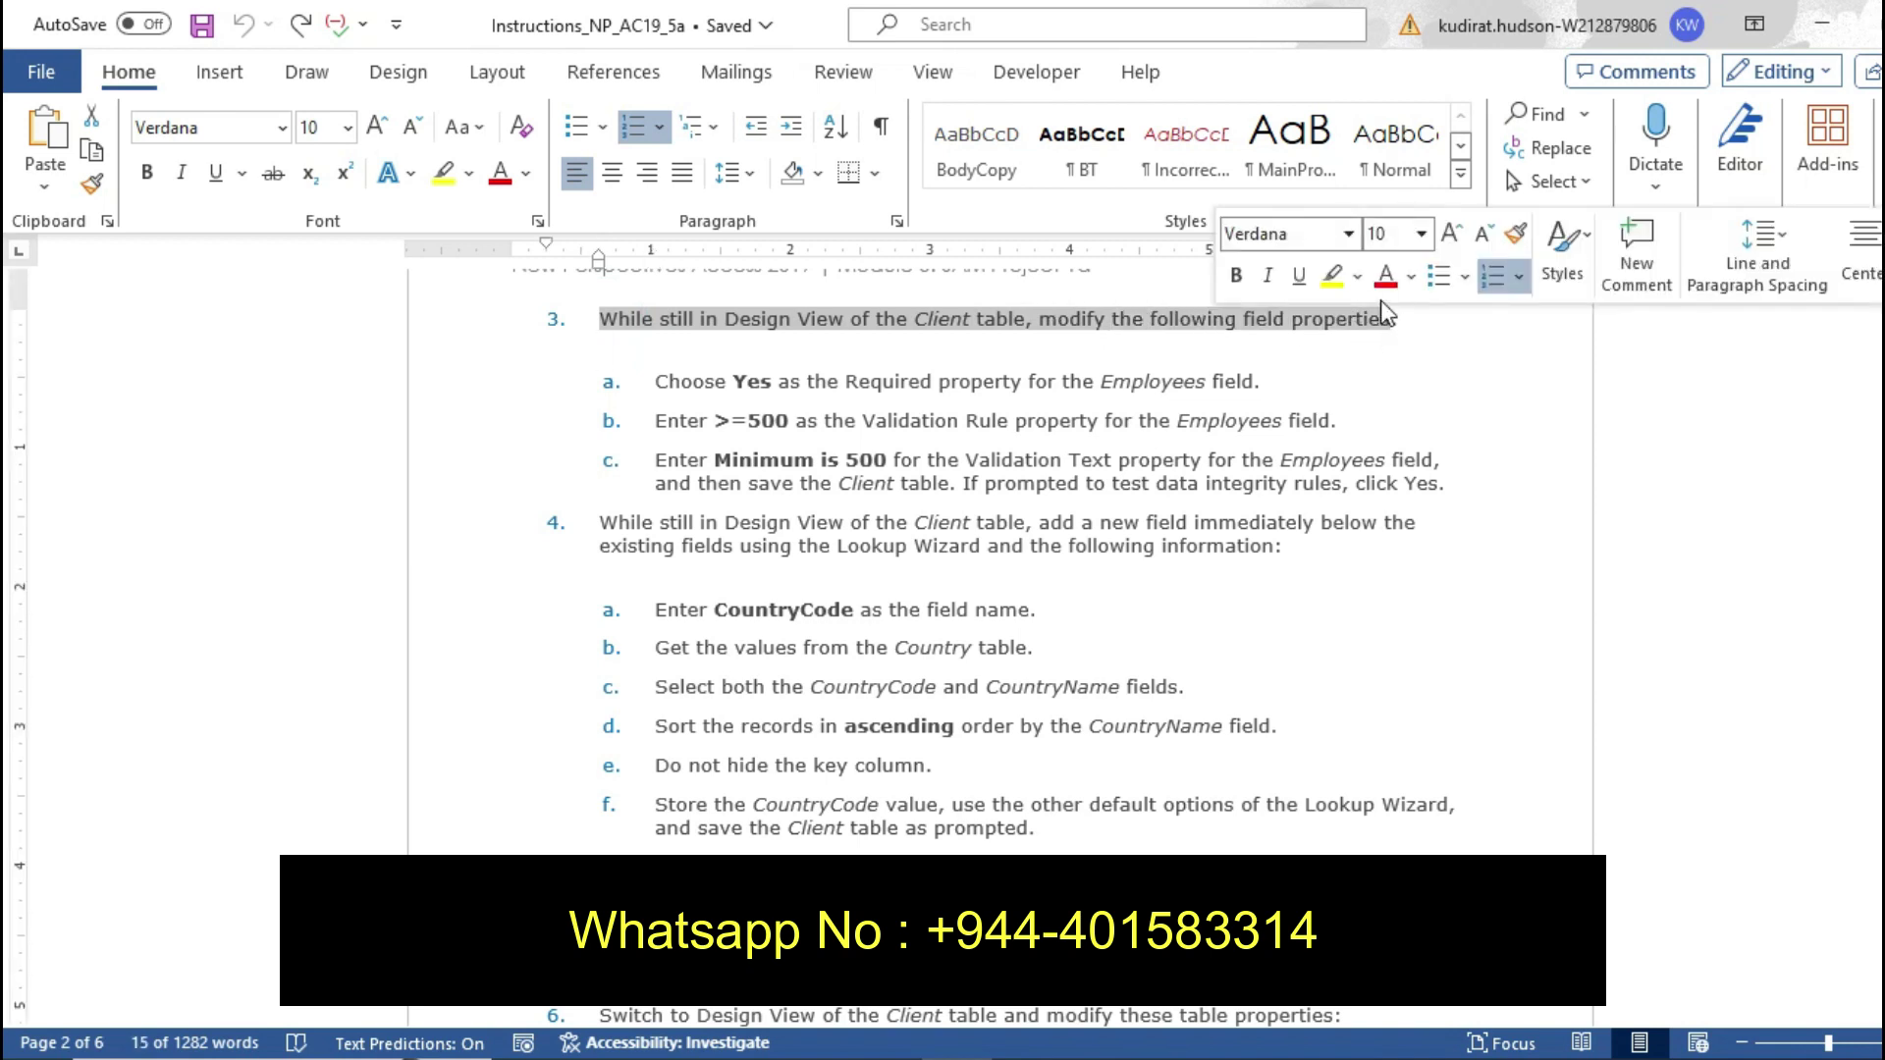
{"action": "left_click", "coordinate": [1333, 283]}
{"action": "left_click", "coordinate": [1213, 422]}
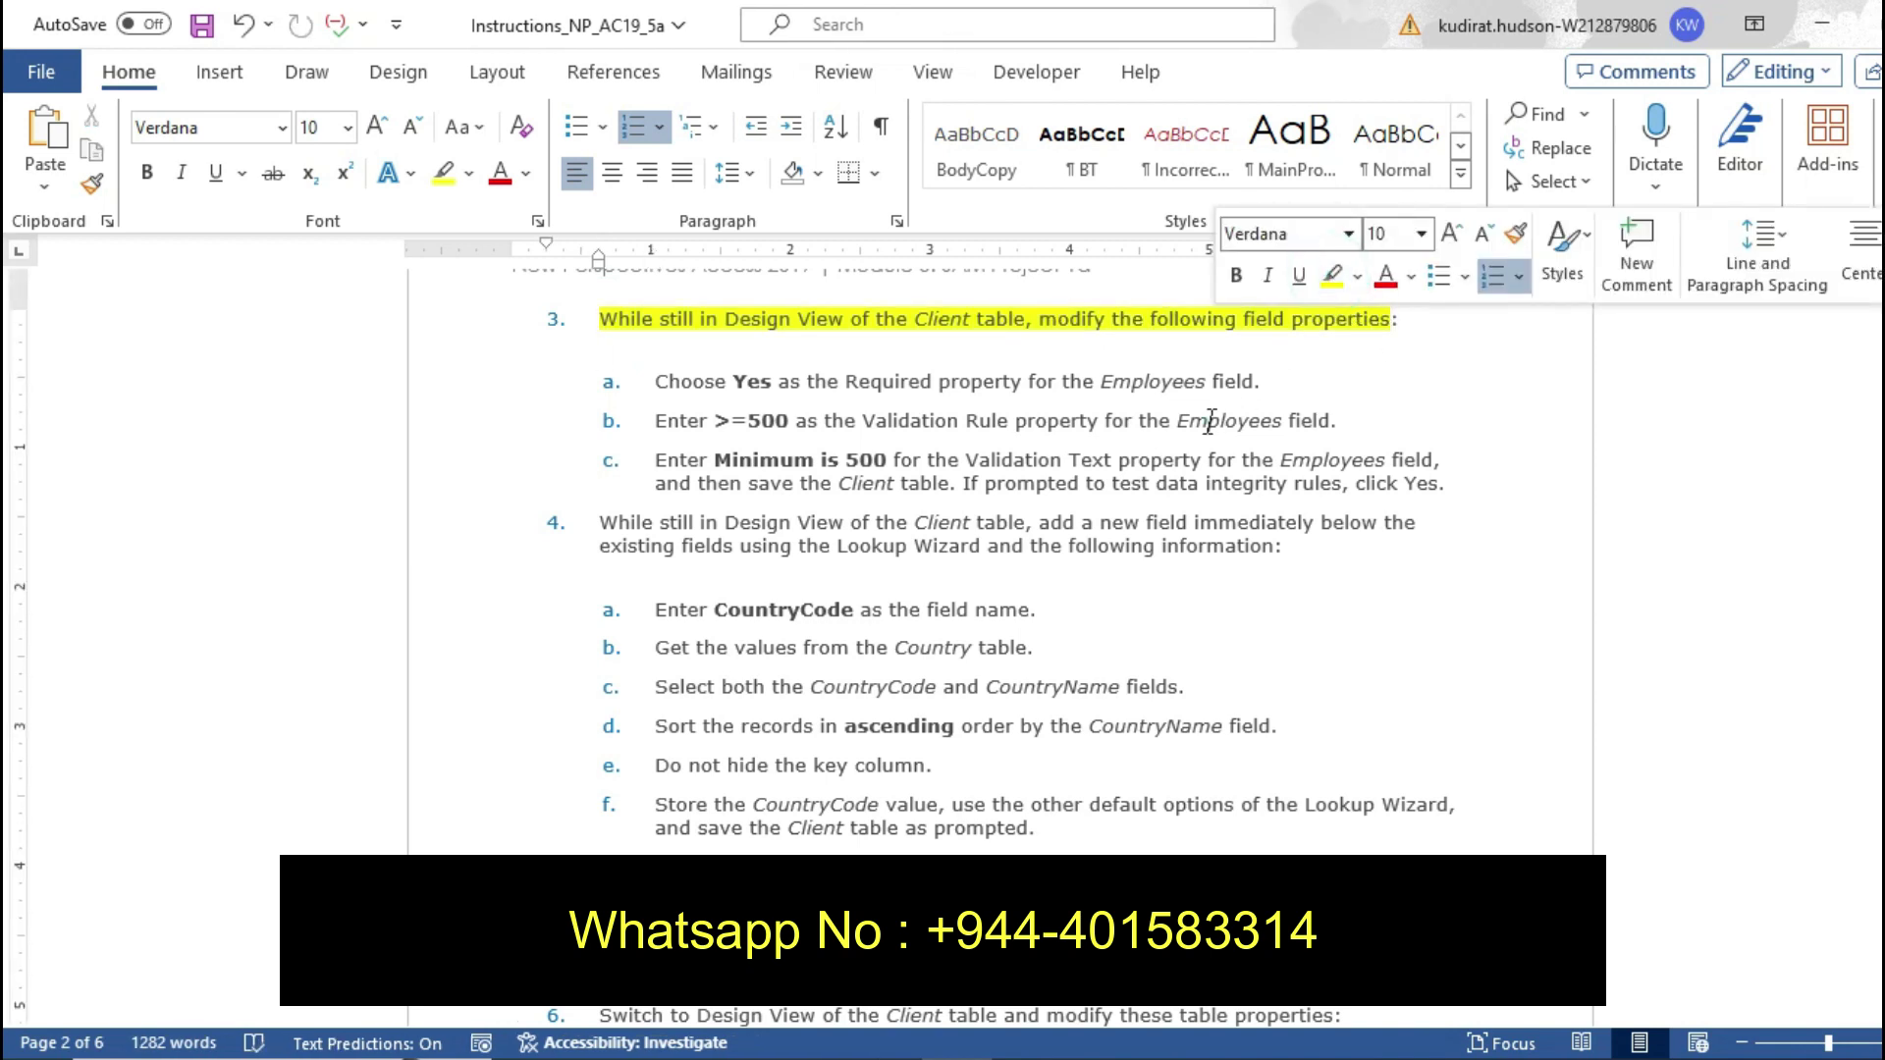
Switch to Access and open the Client table in Design View
{"action": "left_click", "coordinate": [1024, 1055]}
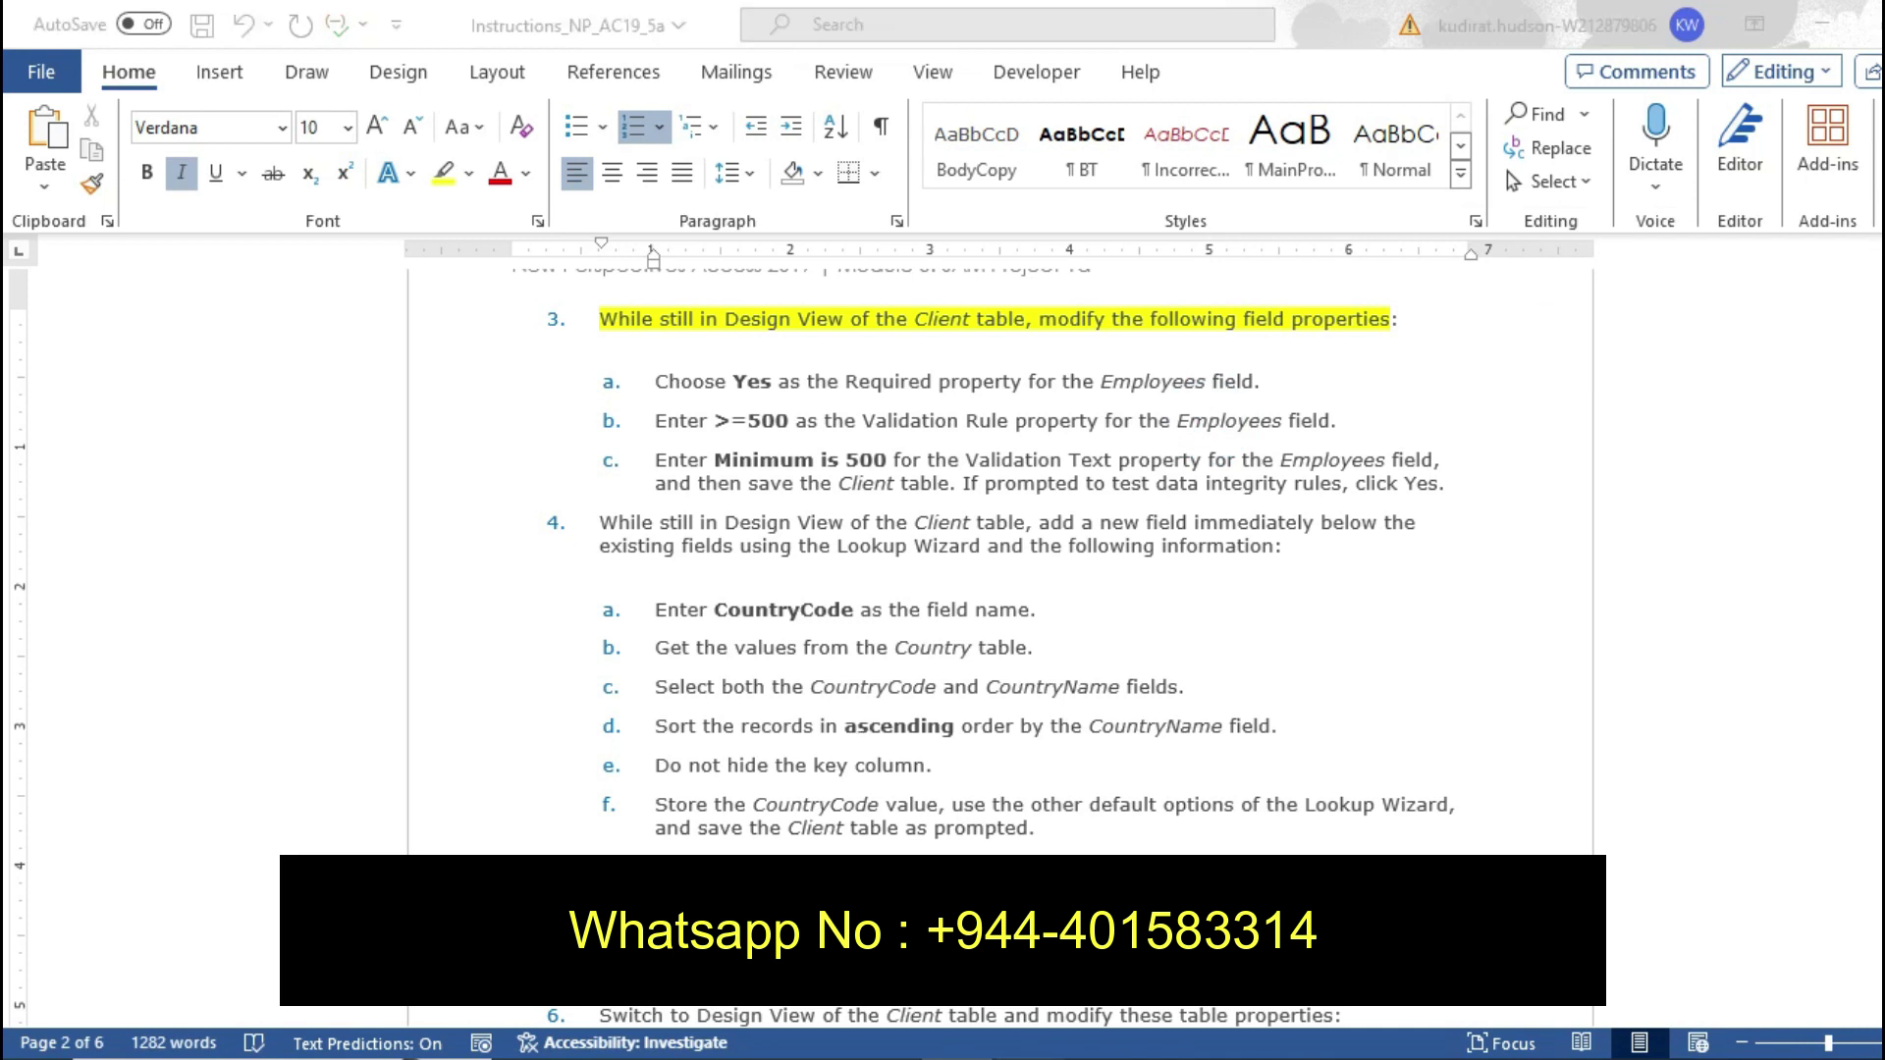
{"action": "double_click", "coordinate": [149, 411]}
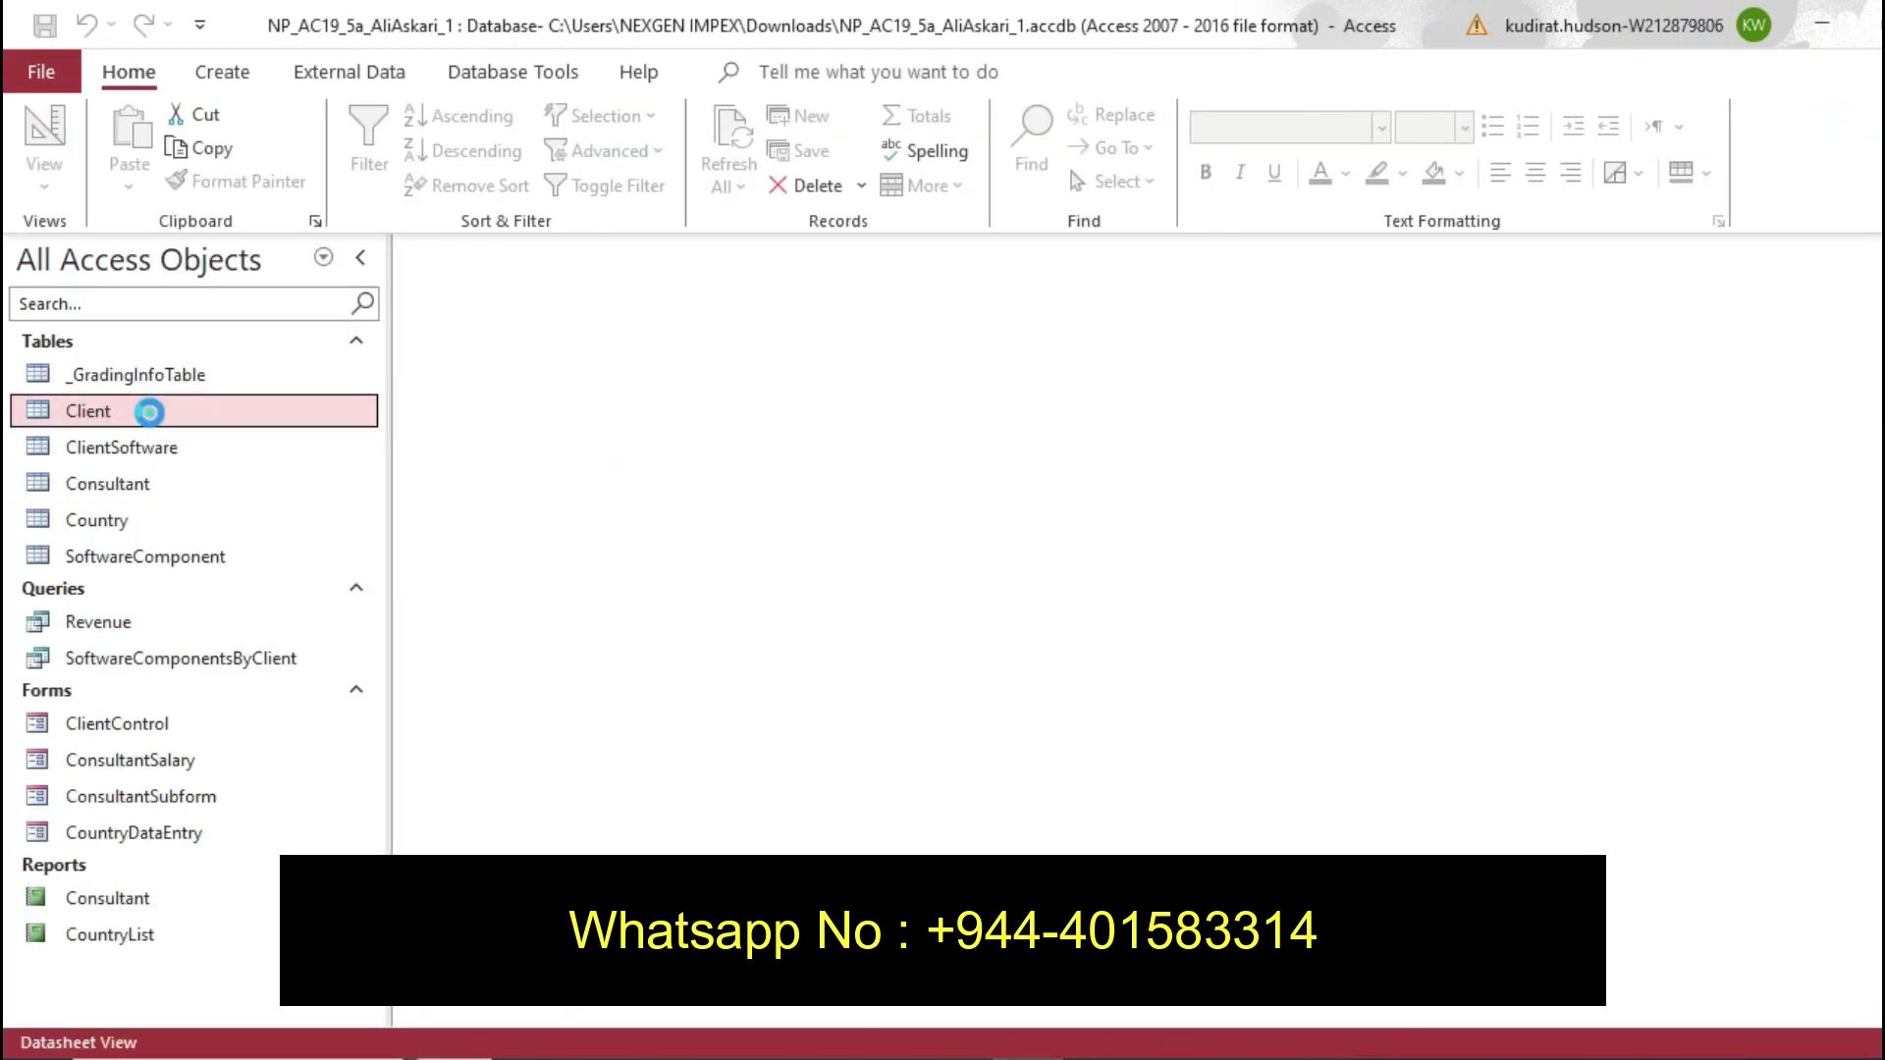
{"action": "left_click", "coordinate": [43, 179]}
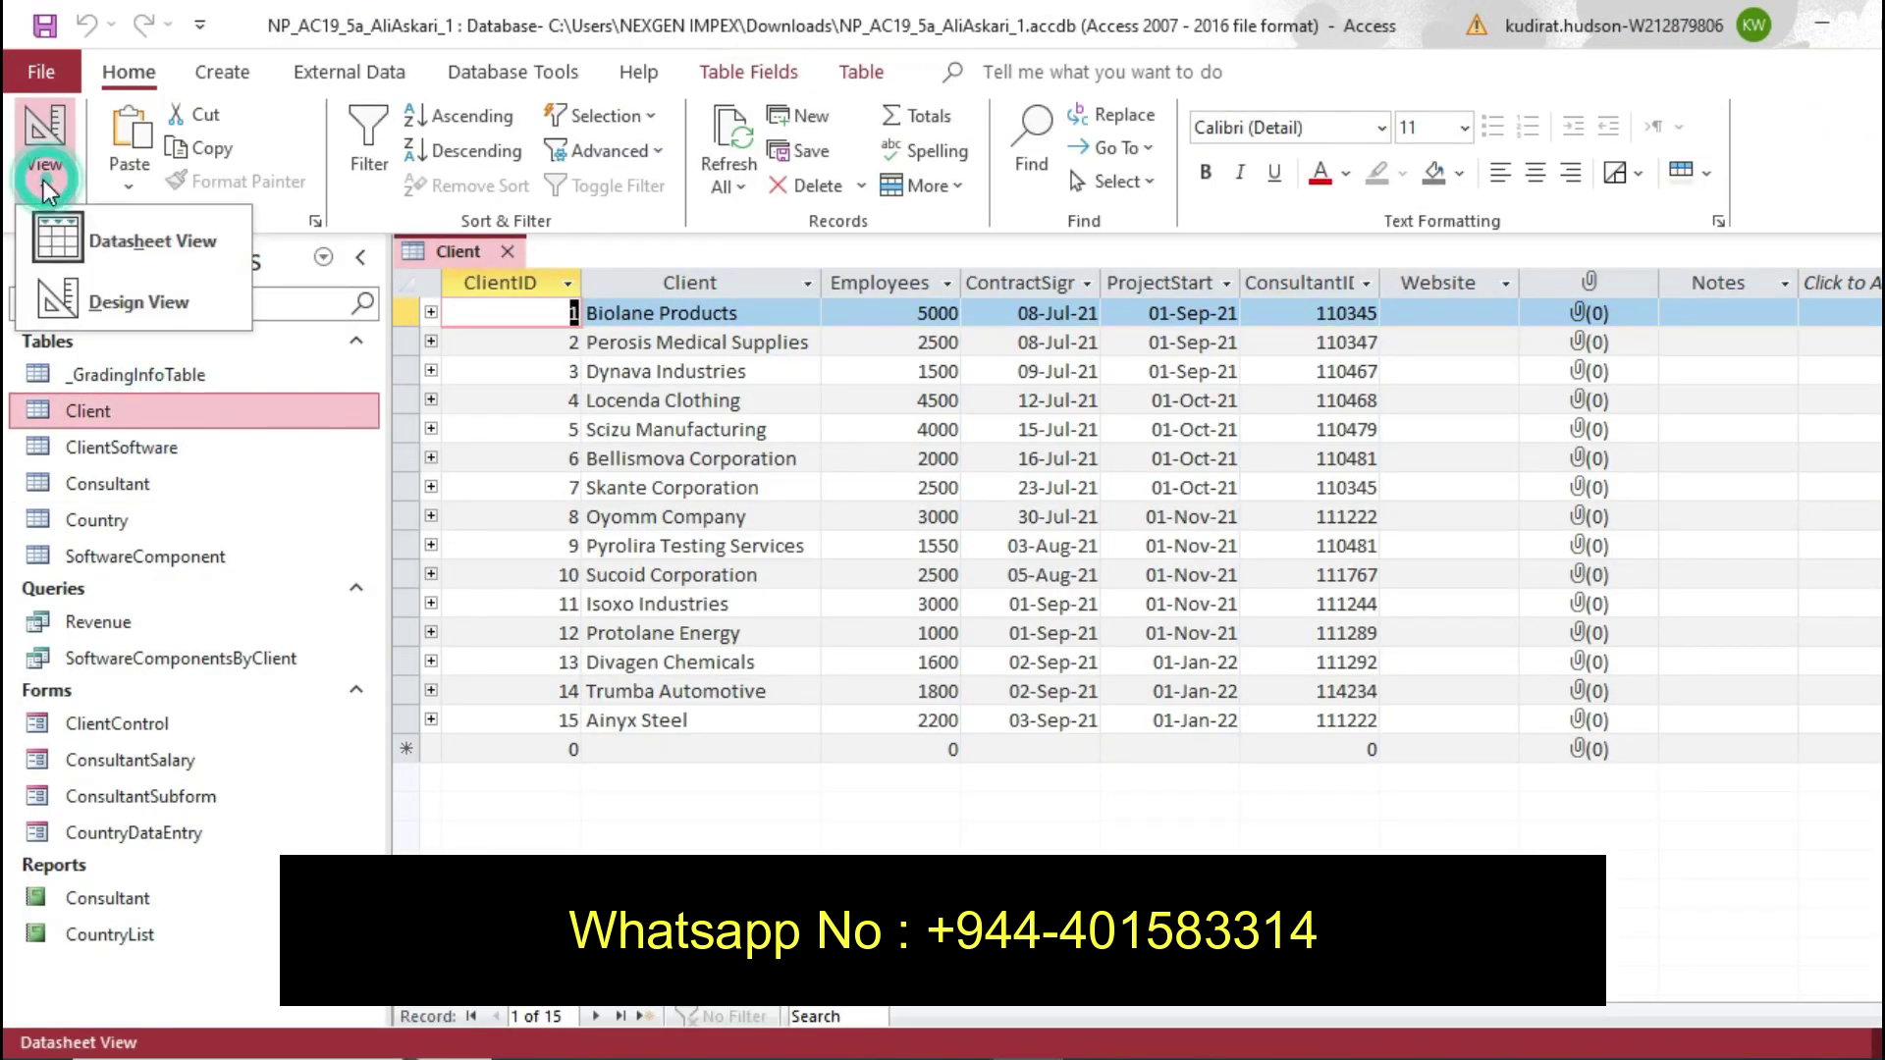
{"action": "left_click", "coordinate": [138, 303]}
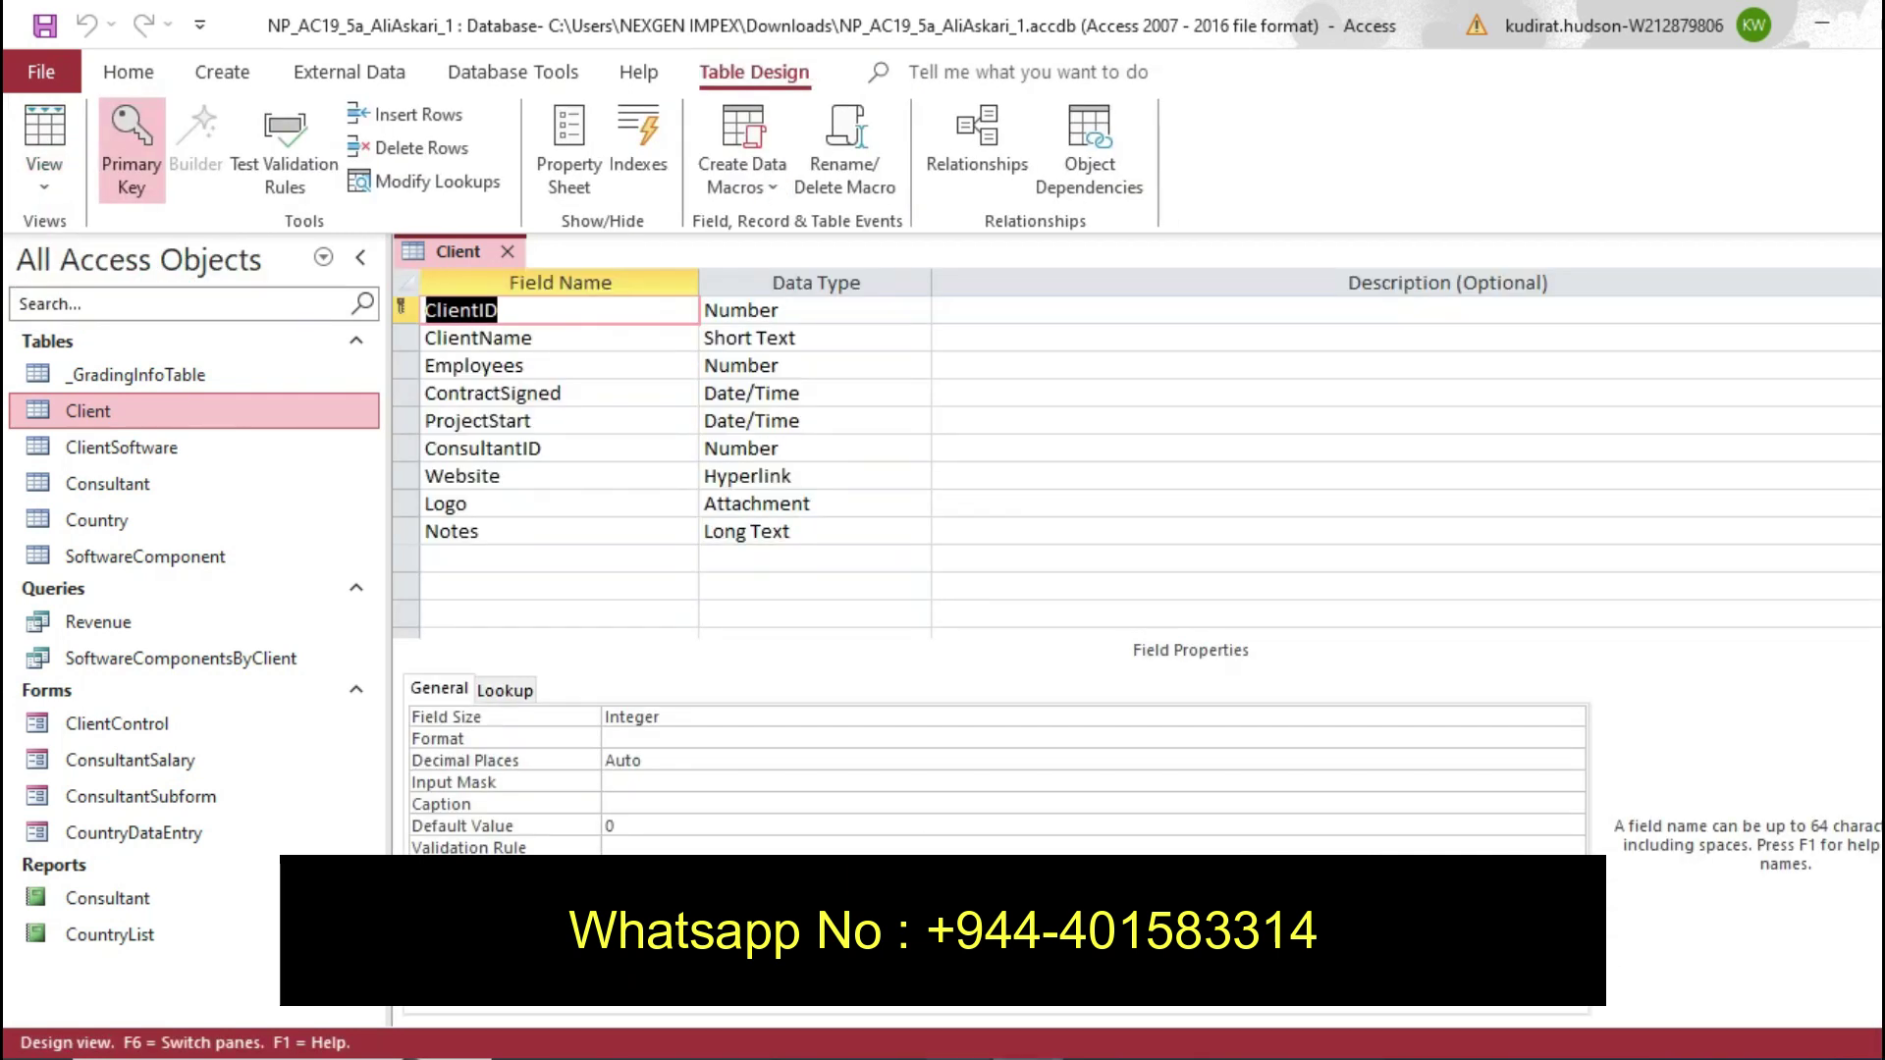
Switch to the Word instructions and highlight item a of step 3, about the Required property of the Employees field, in yellow
{"action": "key", "text": "alt+Tab"}
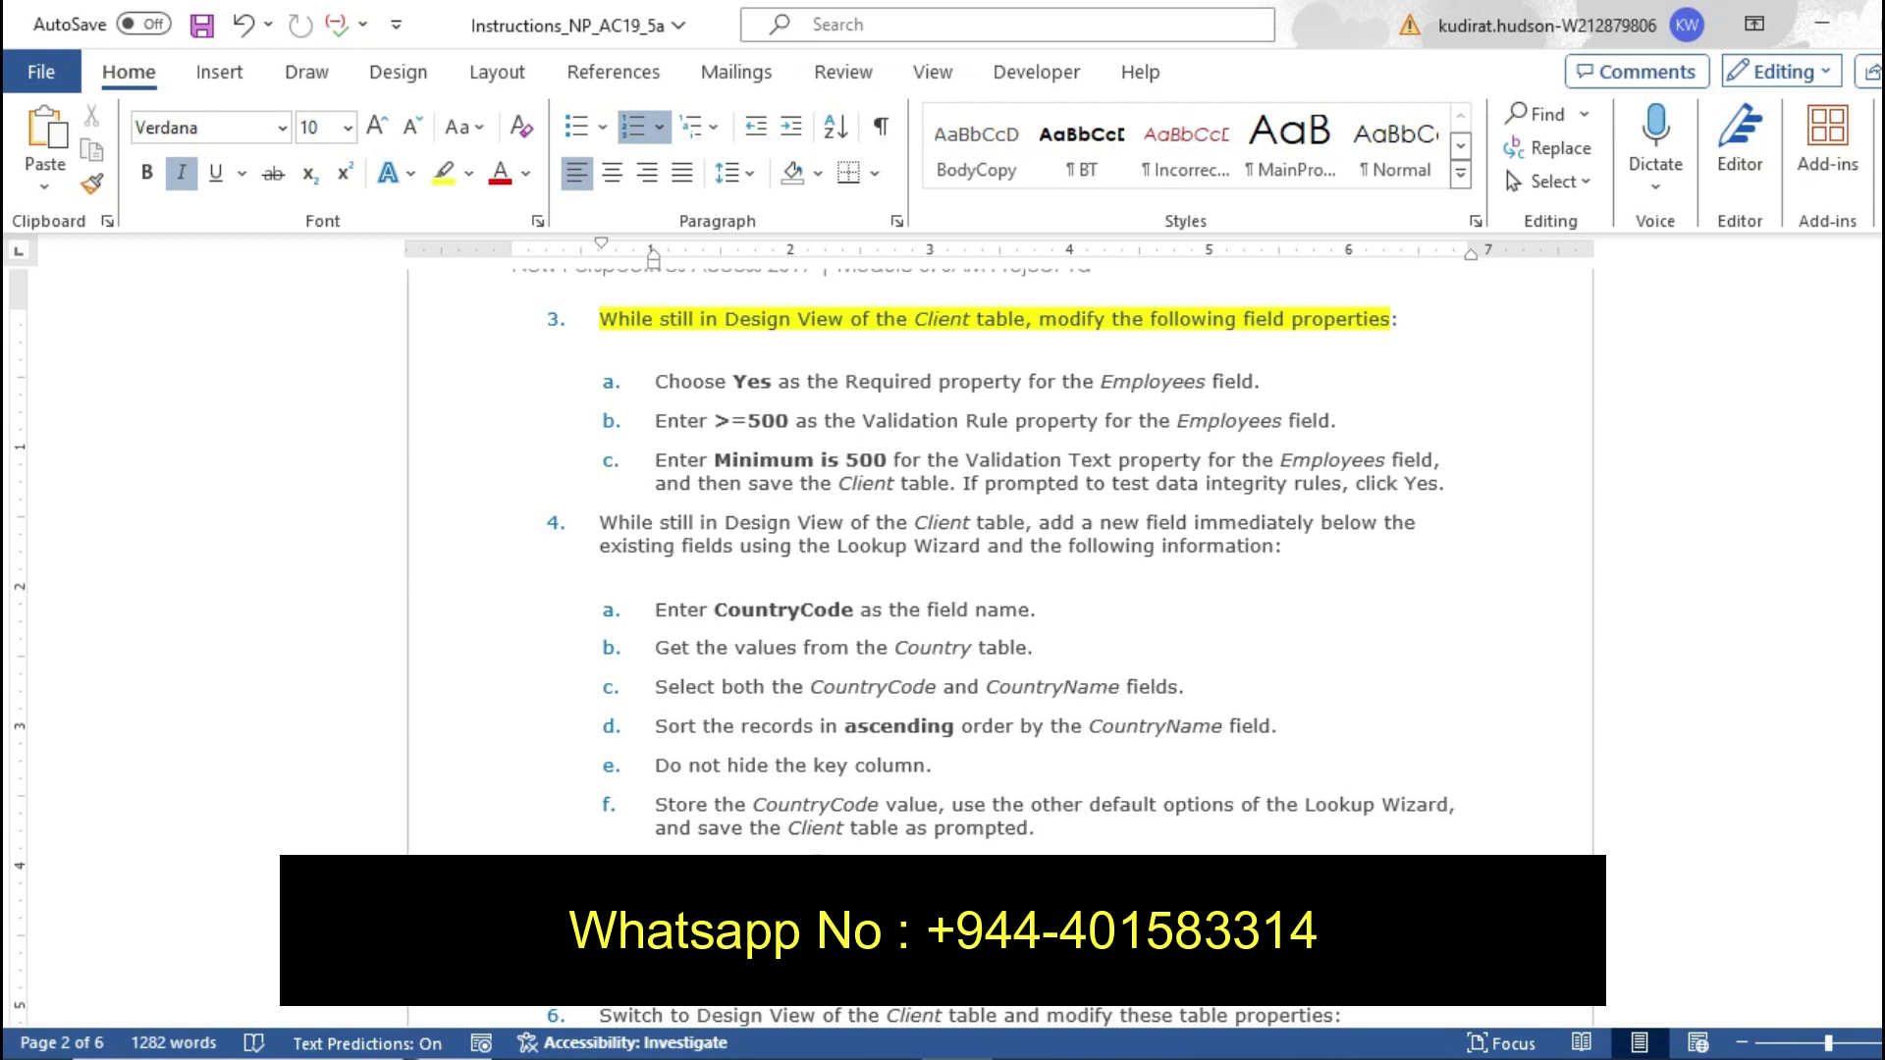
{"action": "left_click", "coordinate": [660, 382]}
{"action": "left_click_drag", "start_coordinate": [1175, 365], "coordinate": [1280, 386]}
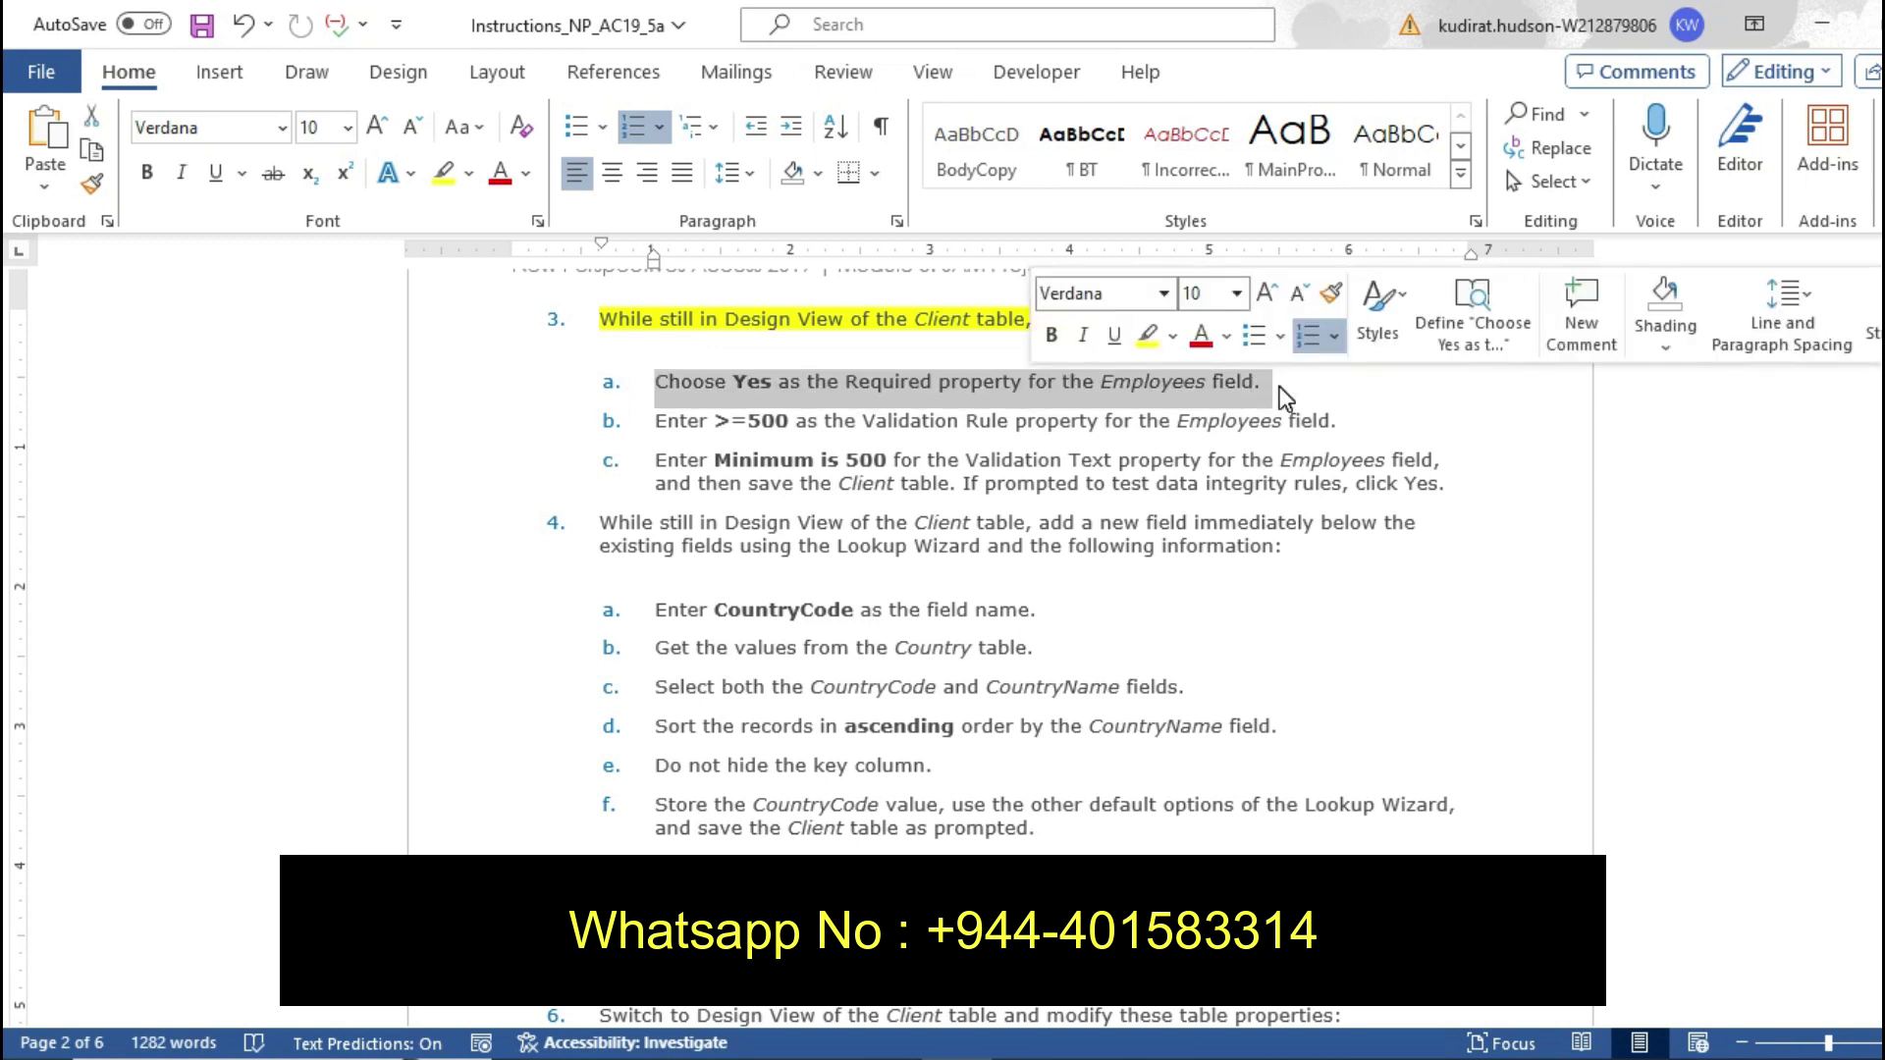
{"action": "left_click", "coordinate": [1144, 336]}
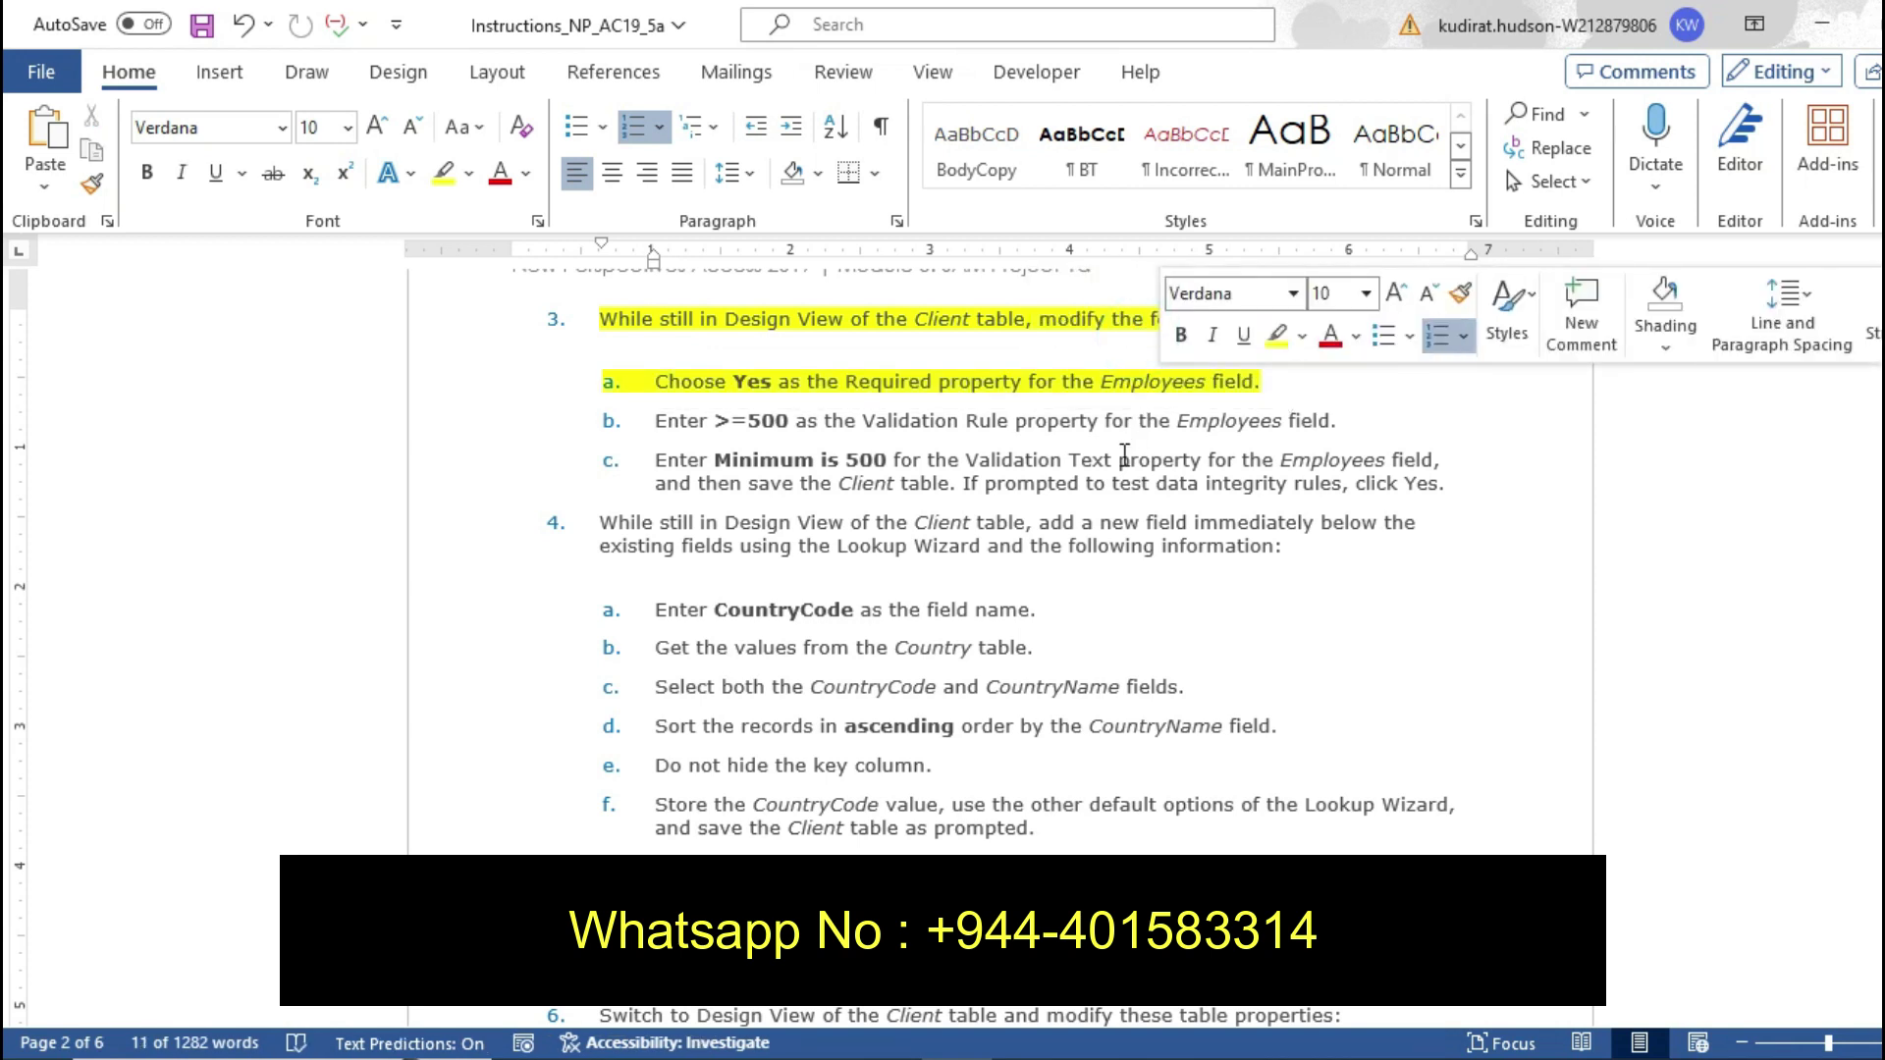
Switch to Access and set the Required property of the Client table's Employees field to Yes
{"action": "left_click", "coordinate": [1027, 1058]}
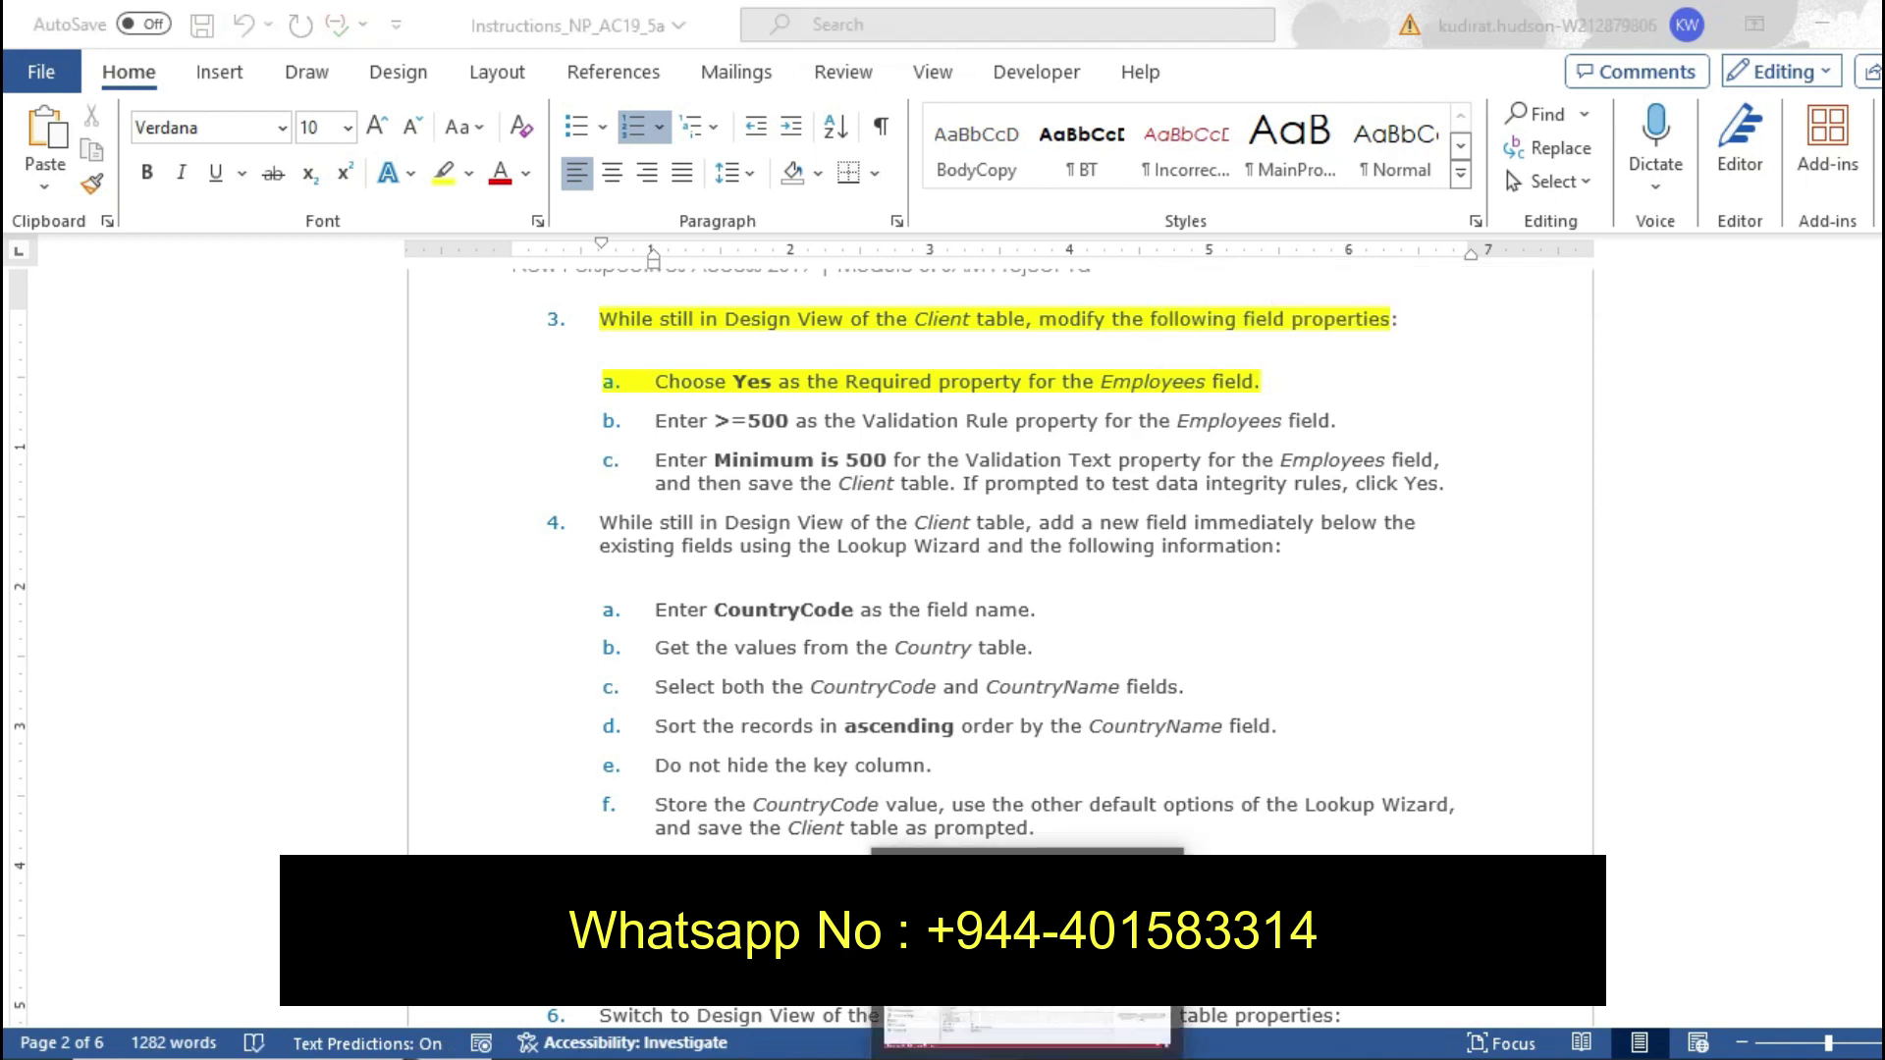
{"action": "left_click", "coordinate": [1027, 1026]}
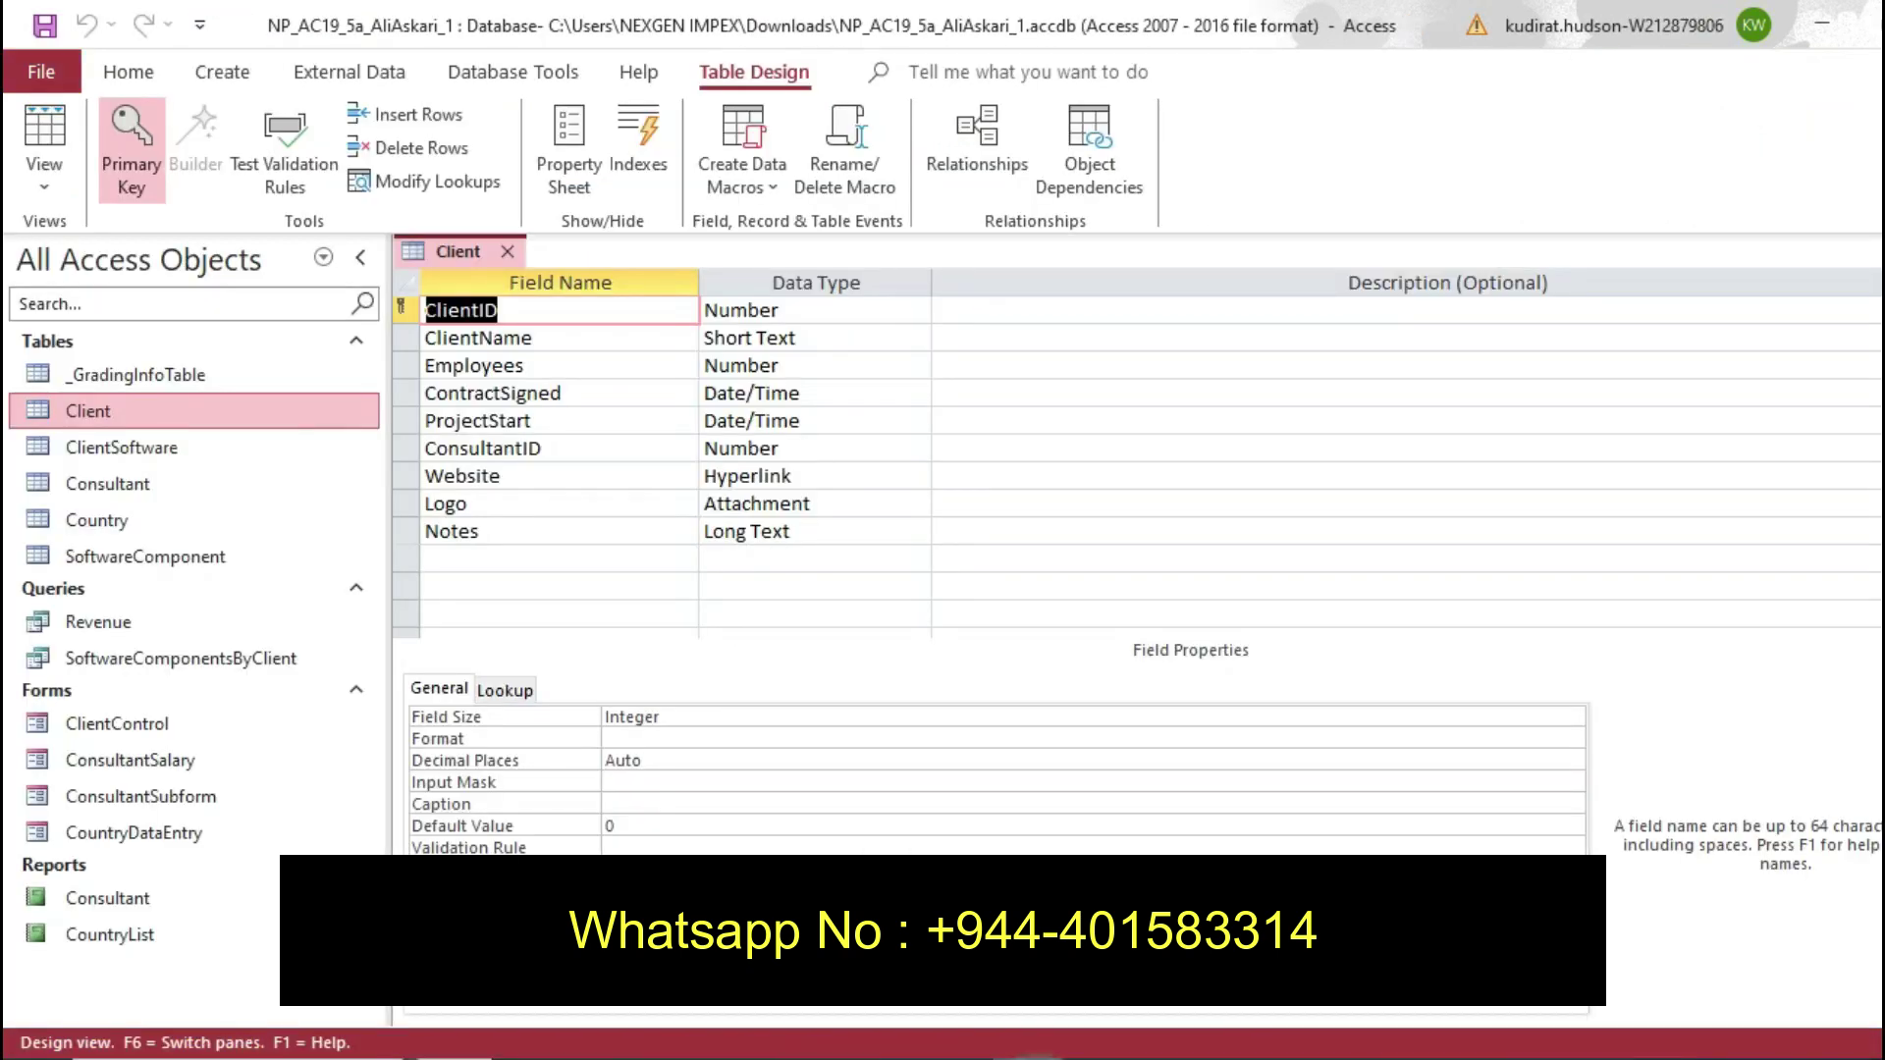
{"action": "left_click", "coordinate": [595, 370]}
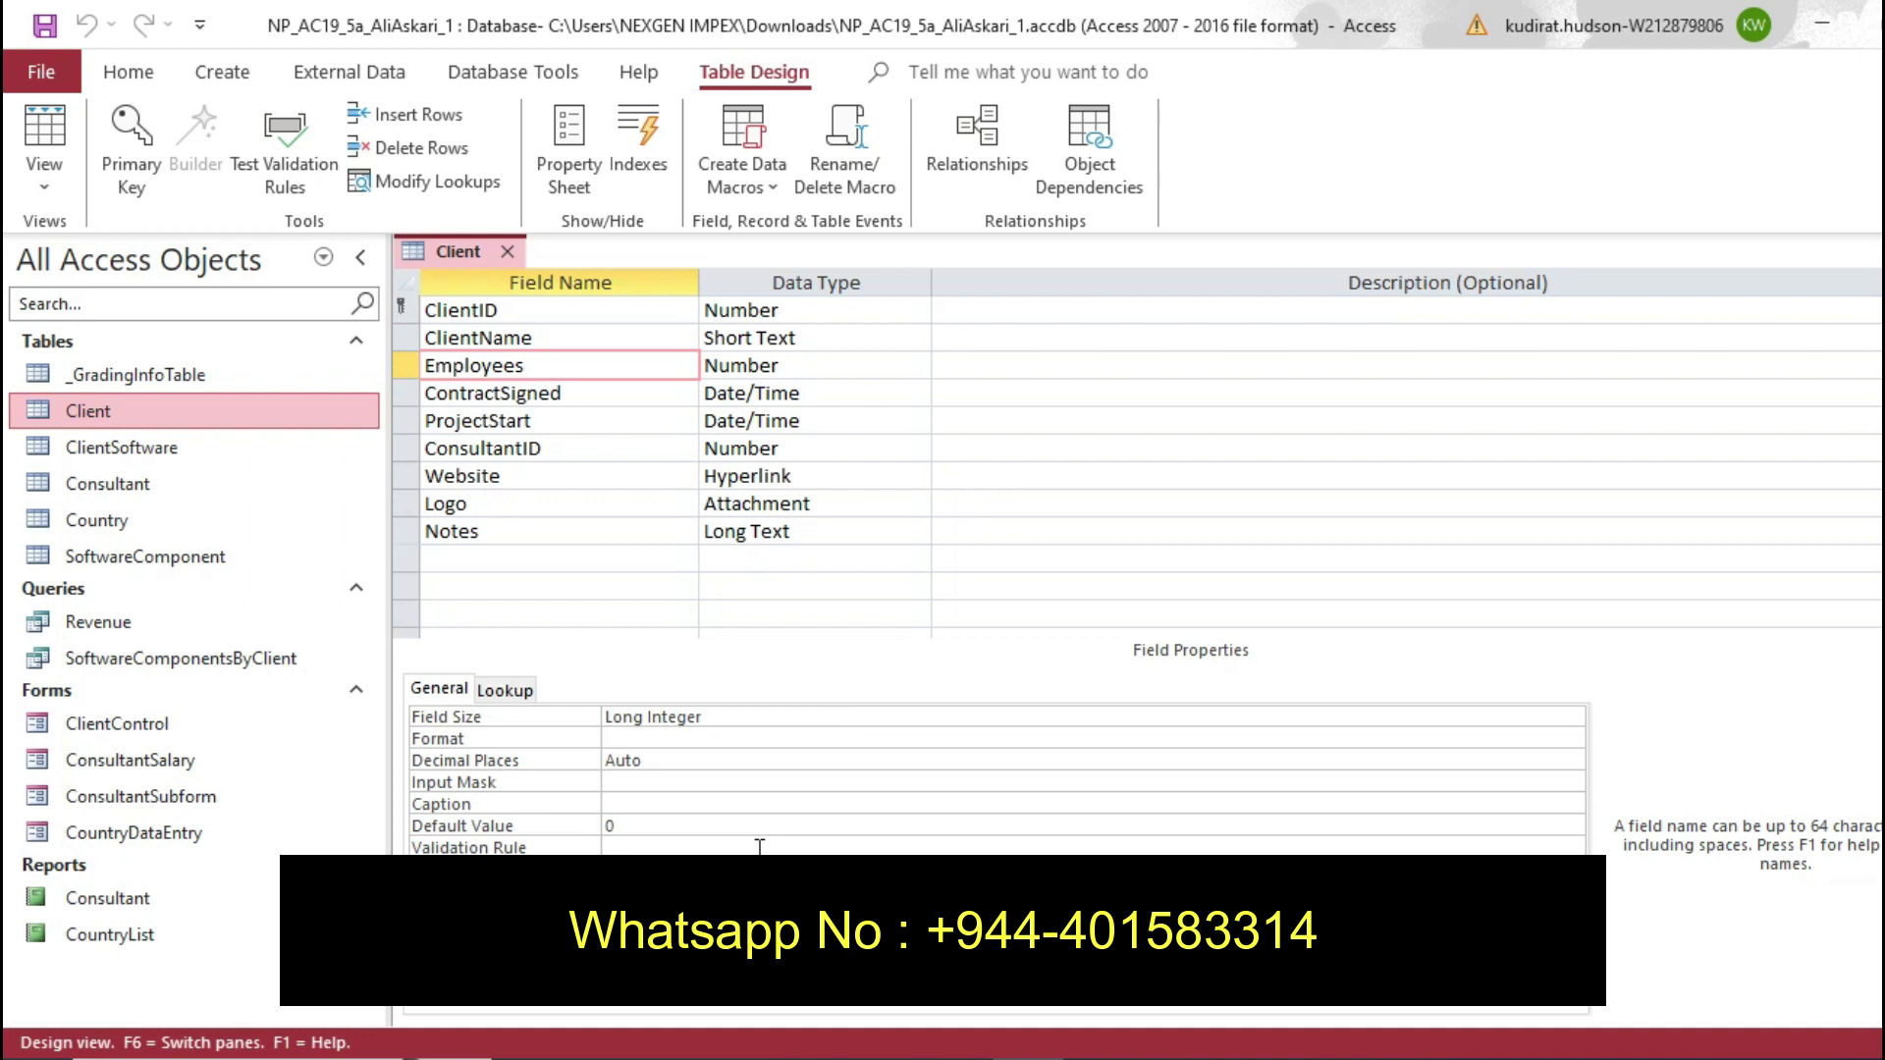
{"action": "left_click", "coordinate": [951, 1058]}
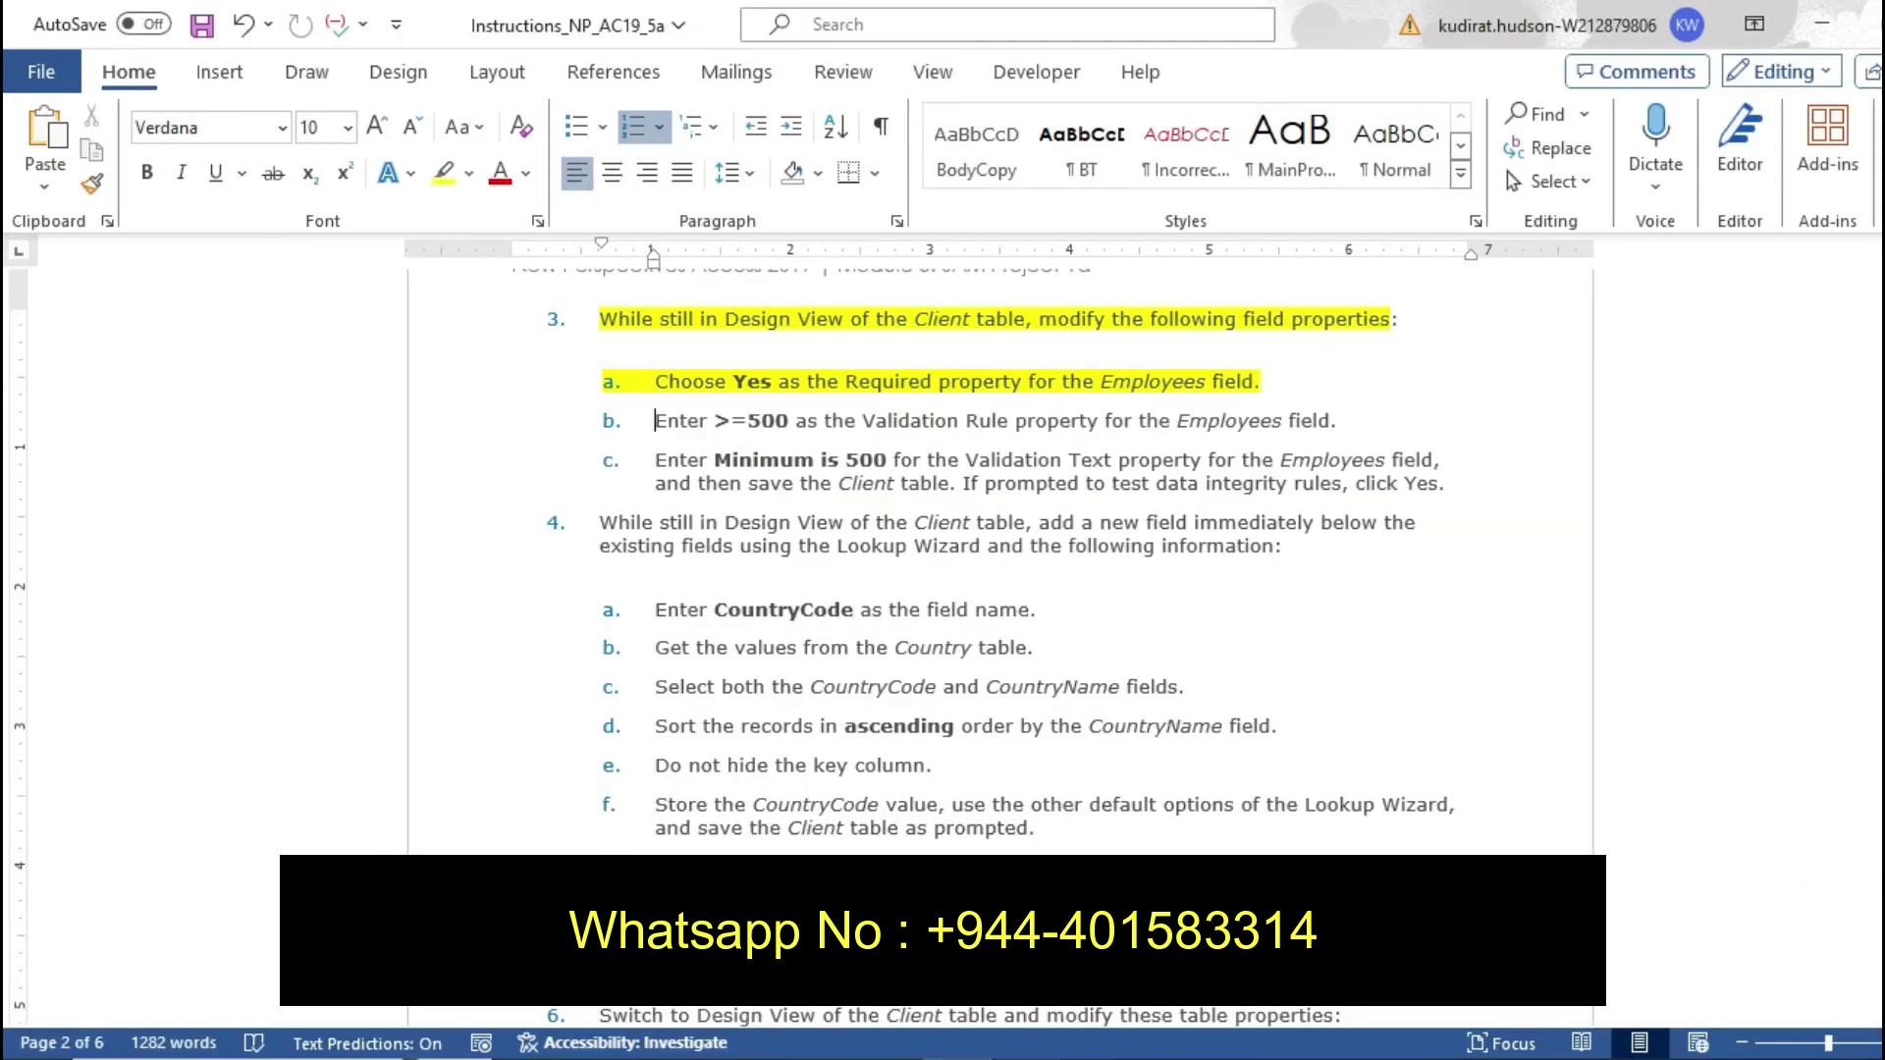
{"action": "key", "text": "alt+Tab"}
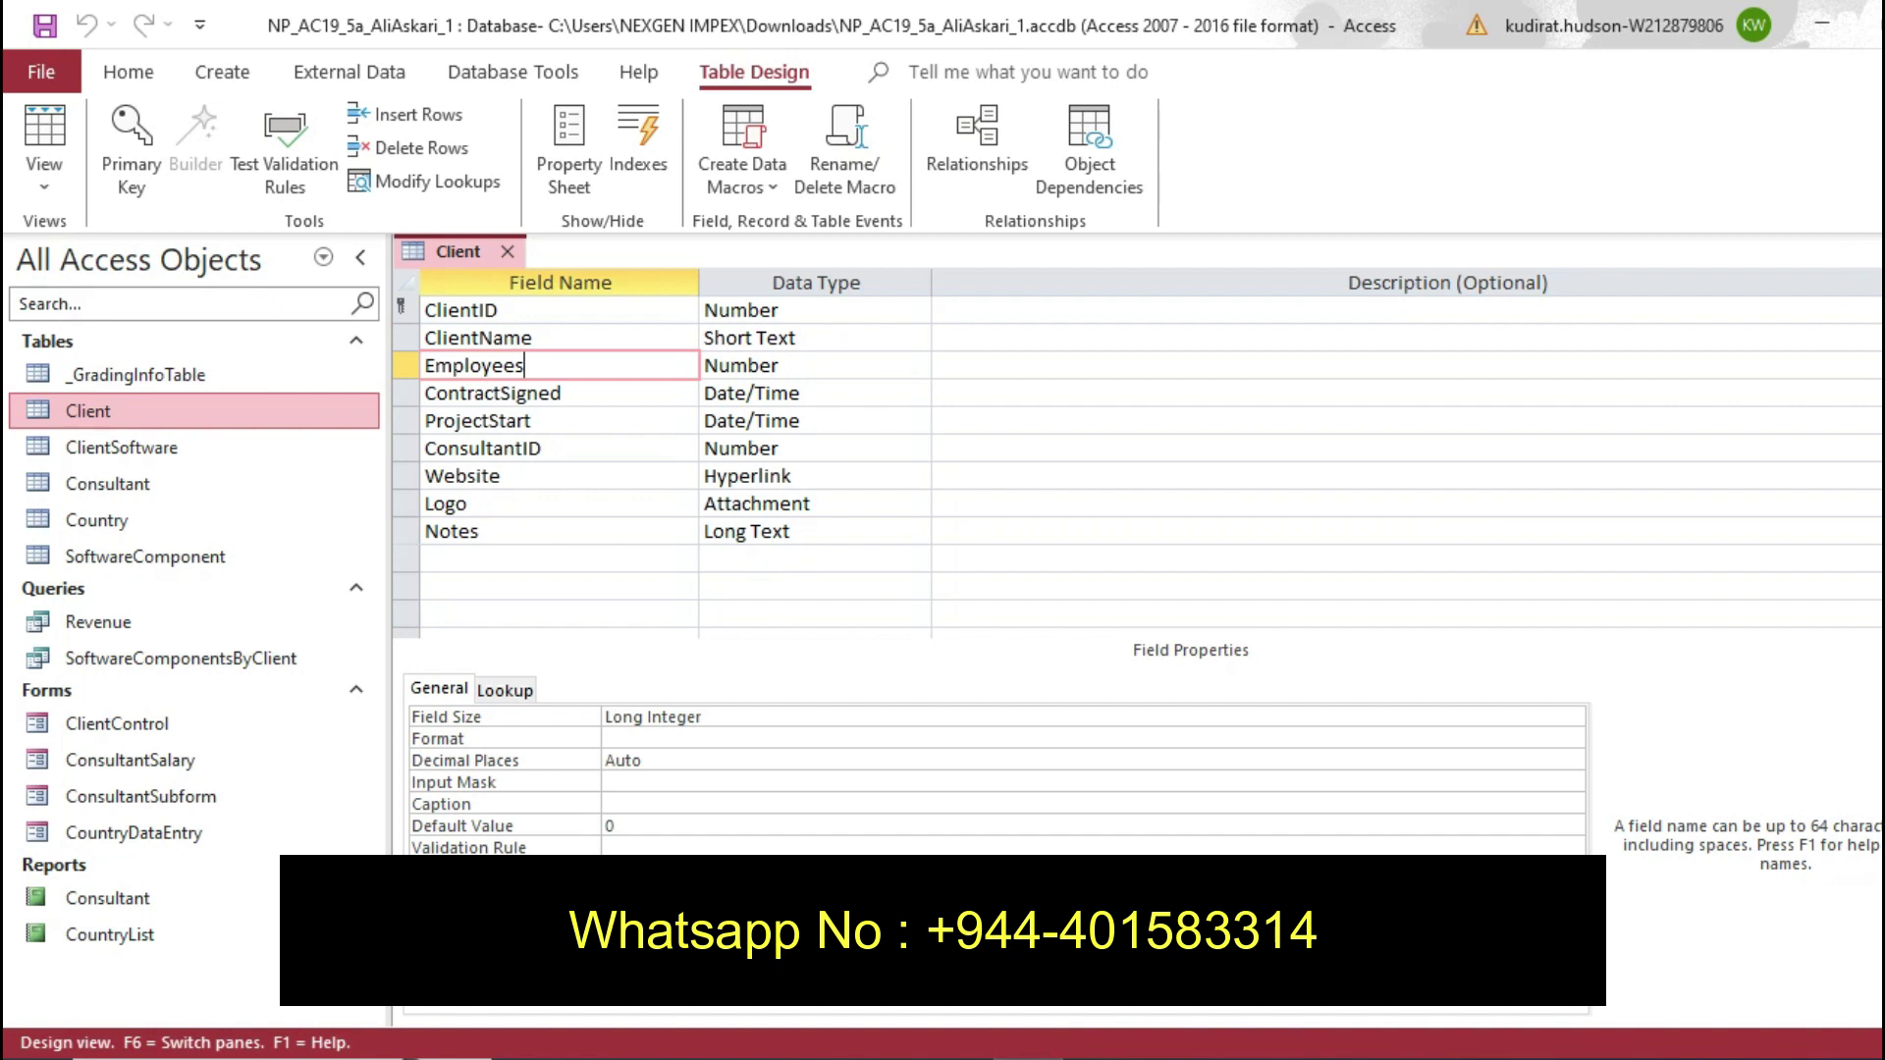
{"action": "key", "text": "F6"}
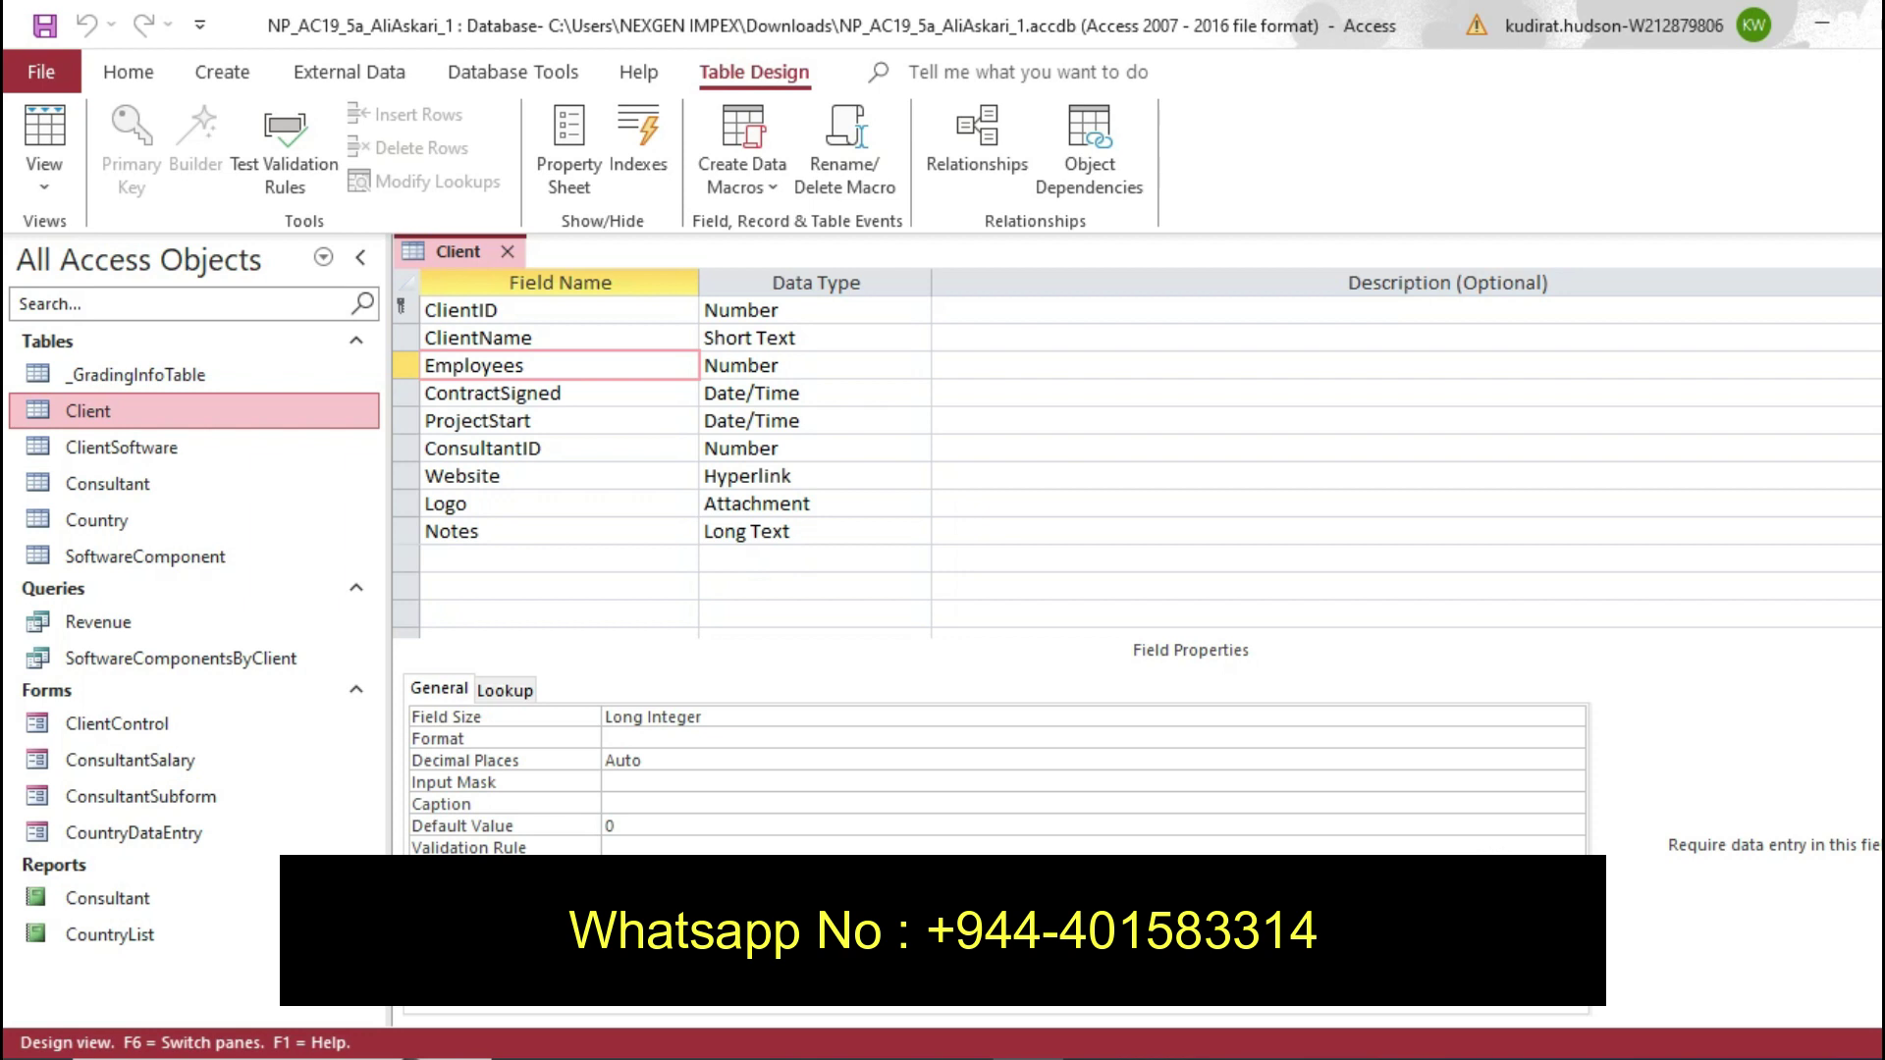
Switch to the Word instructions and highlight item b of step 3, about the Validation Rule property, in yellow
{"action": "key", "text": "alt+Tab"}
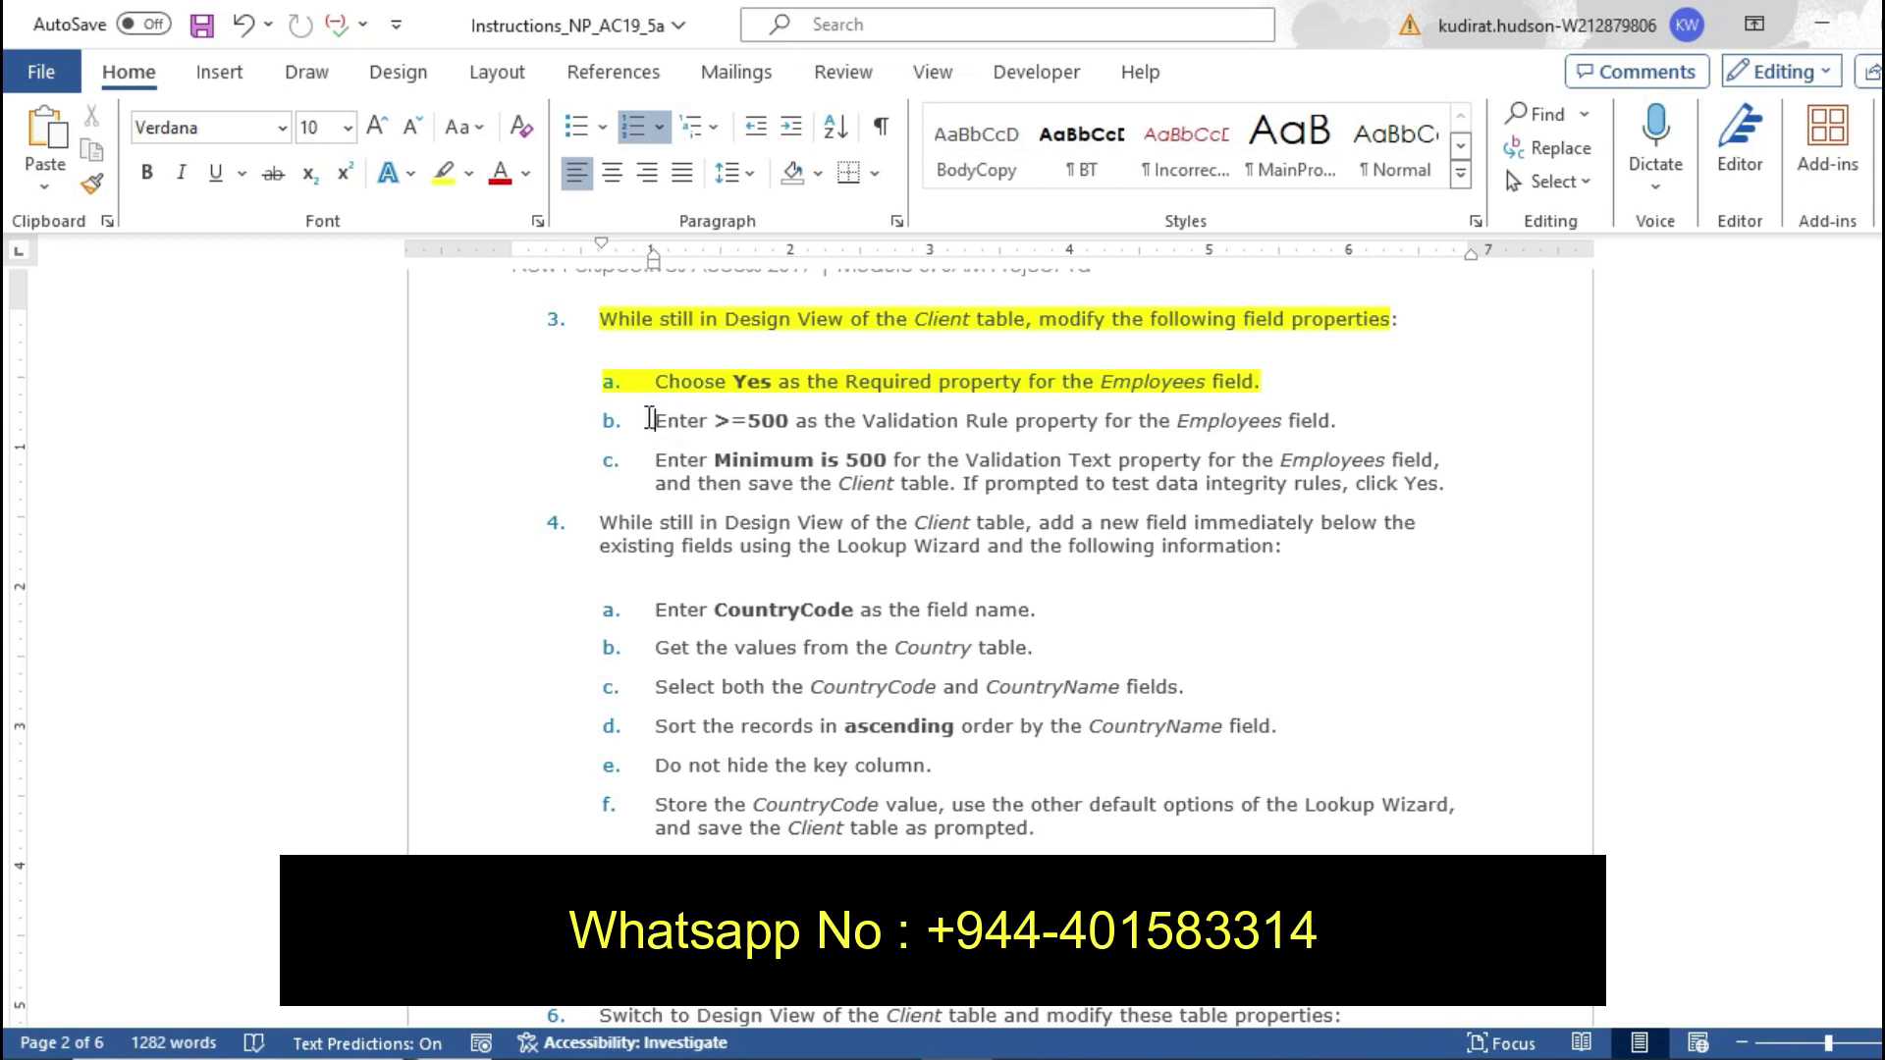
{"action": "left_click_drag", "start_coordinate": [663, 421], "coordinate": [1339, 426]}
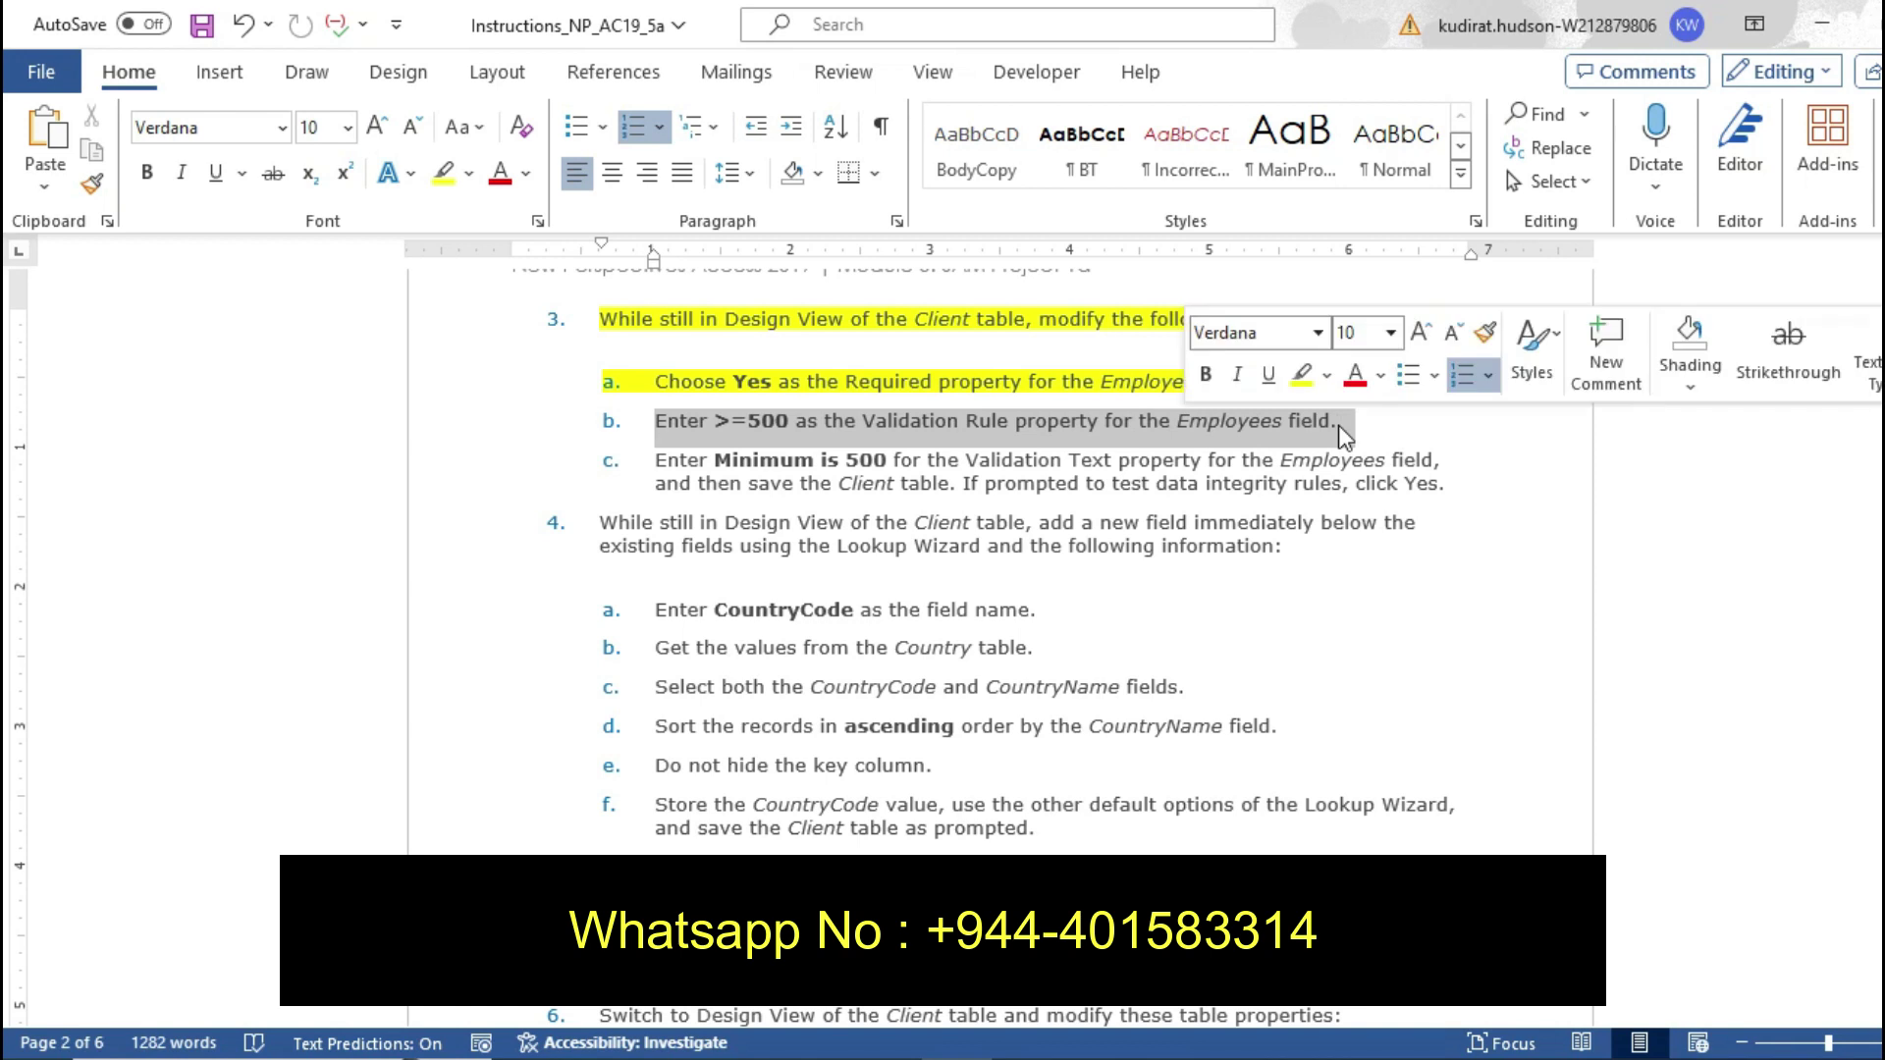
{"action": "left_click", "coordinate": [1298, 385]}
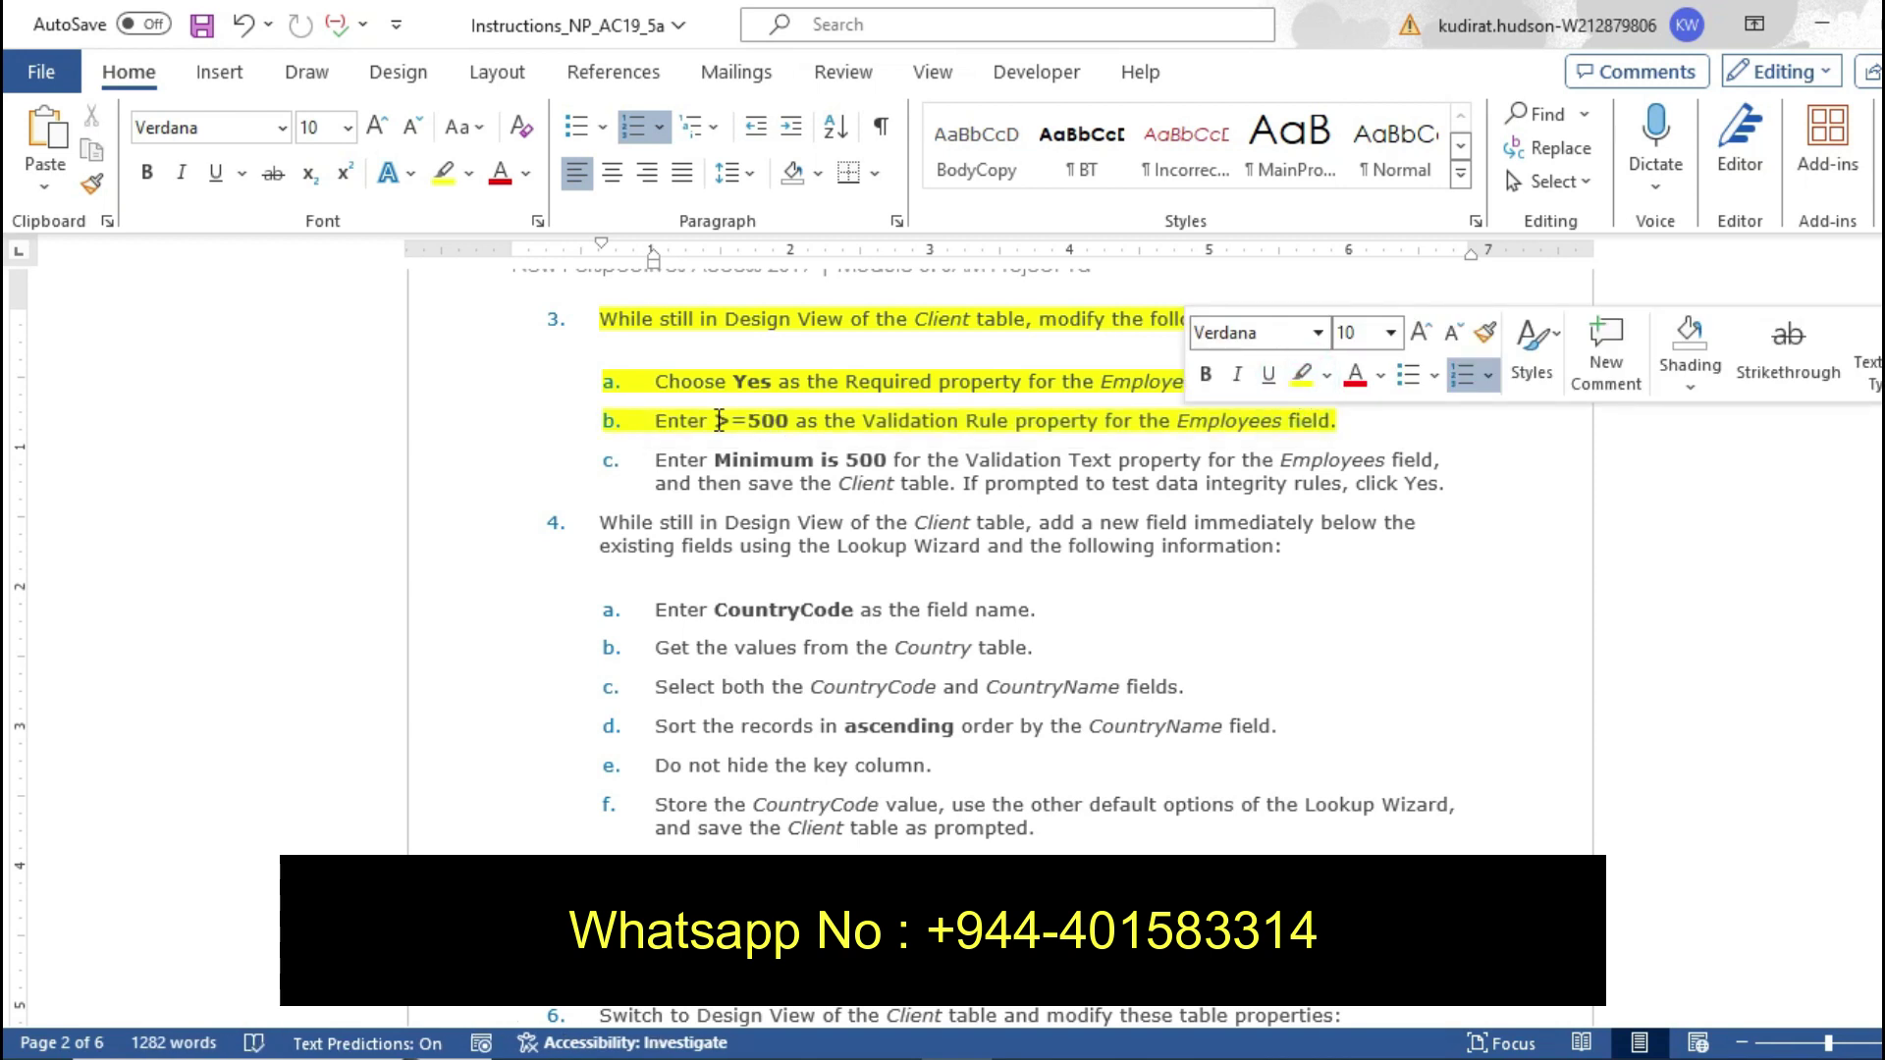
Take the value >=500 from item b and enter it in Access as the Employees field's Validation Rule
{"action": "left_click_drag", "start_coordinate": [718, 420], "coordinate": [776, 424]}
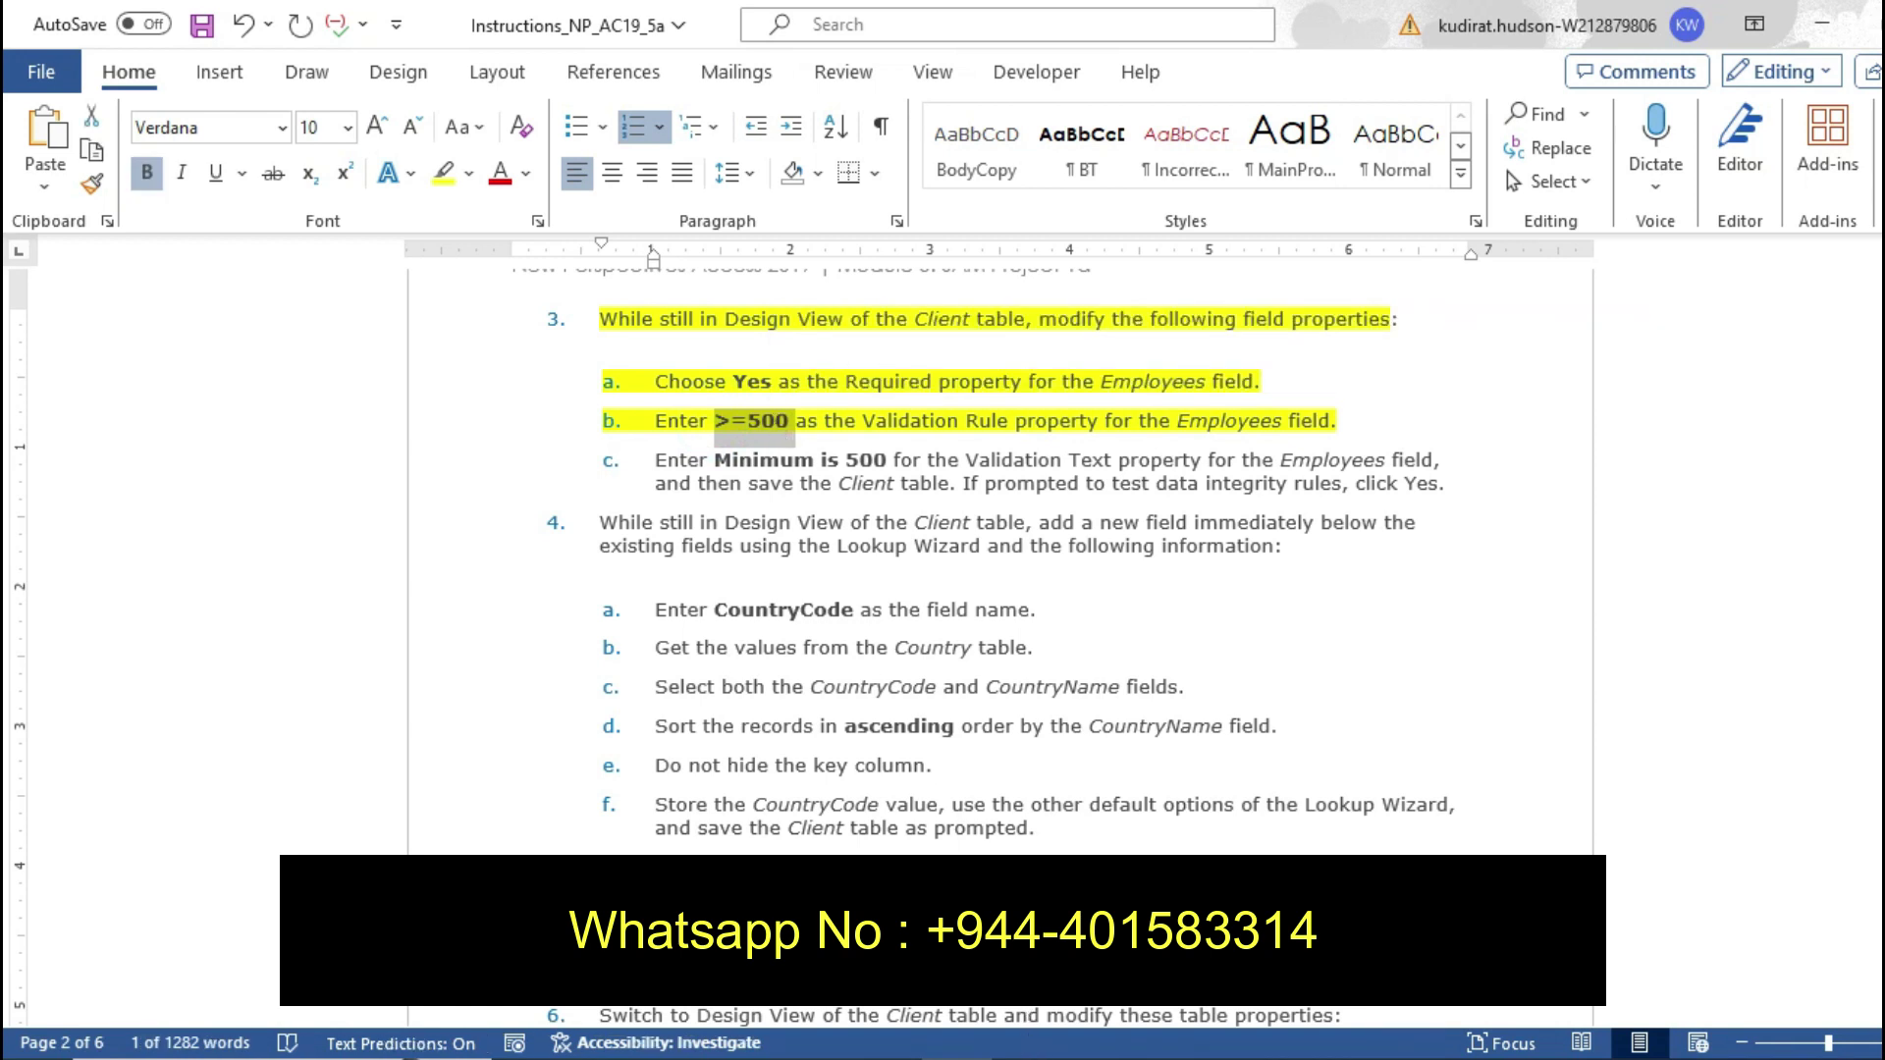
{"action": "key", "text": "alt+Tab"}
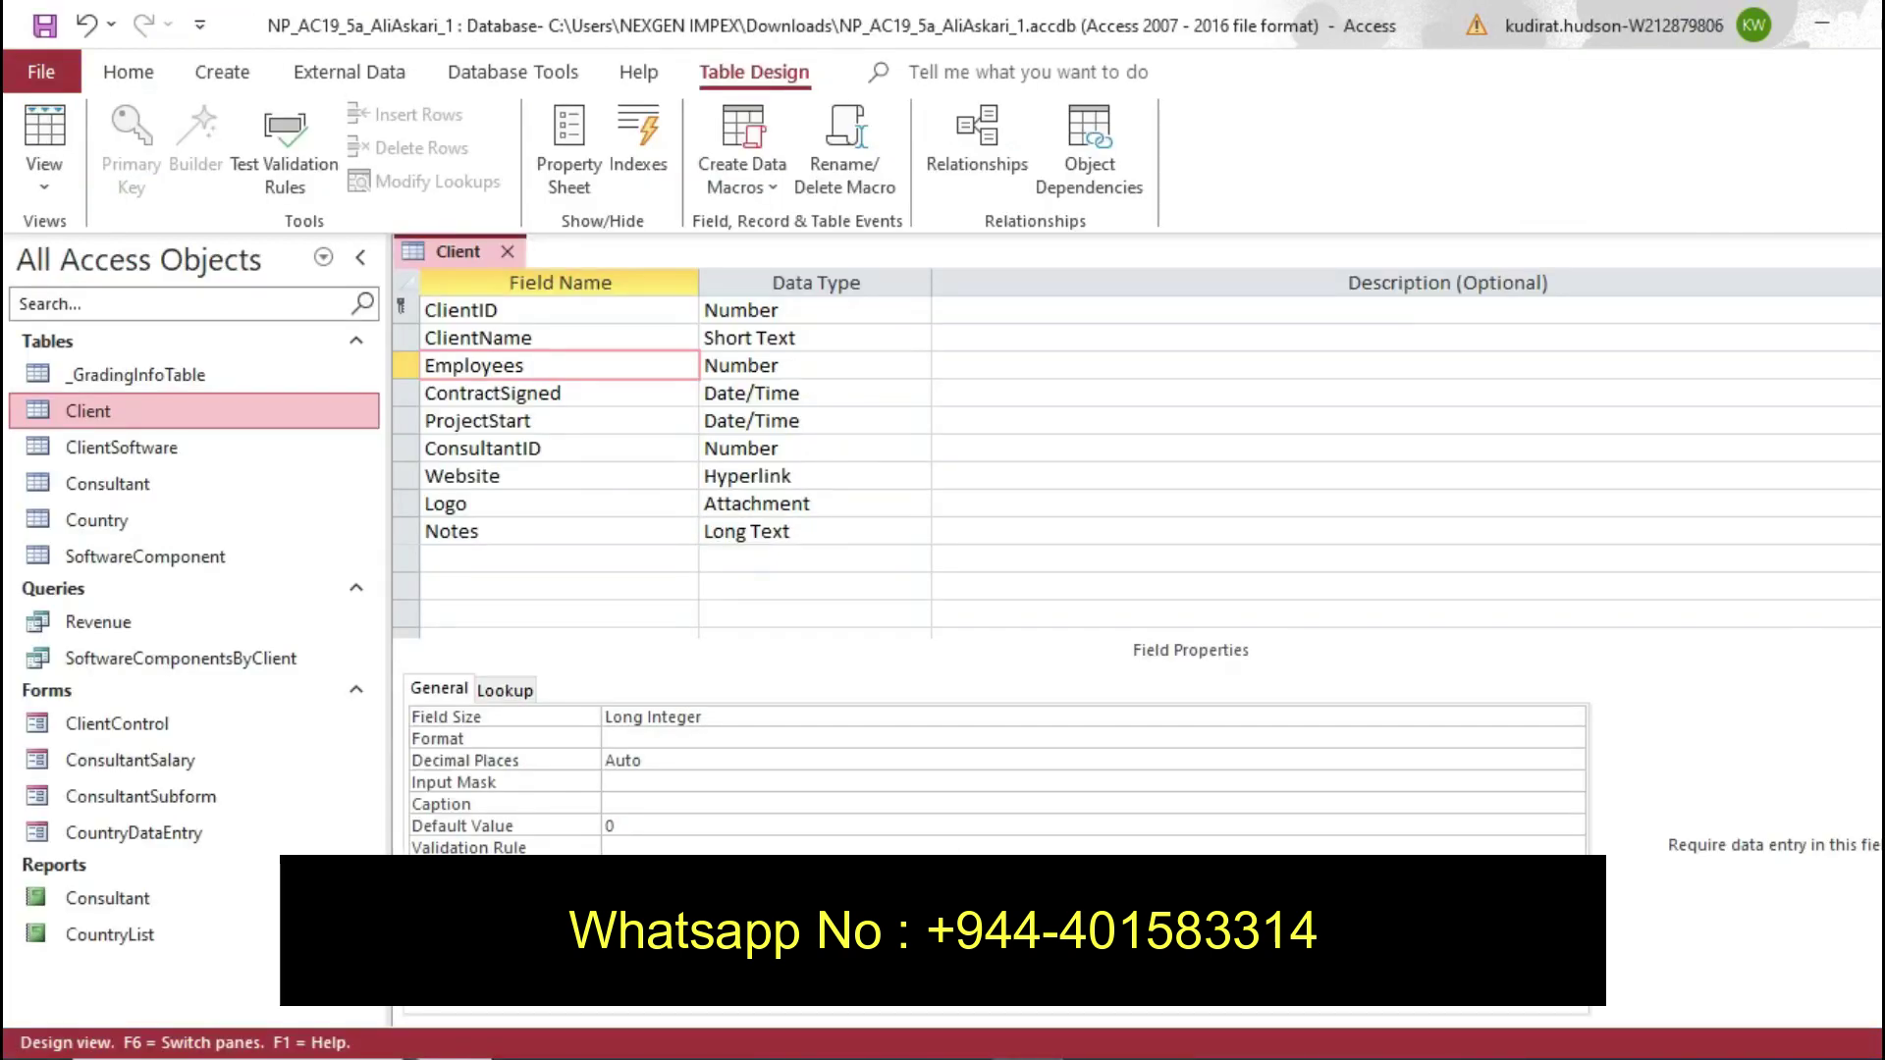
{"action": "left_click", "coordinate": [626, 846]}
{"action": "type", "text": ">=500"}
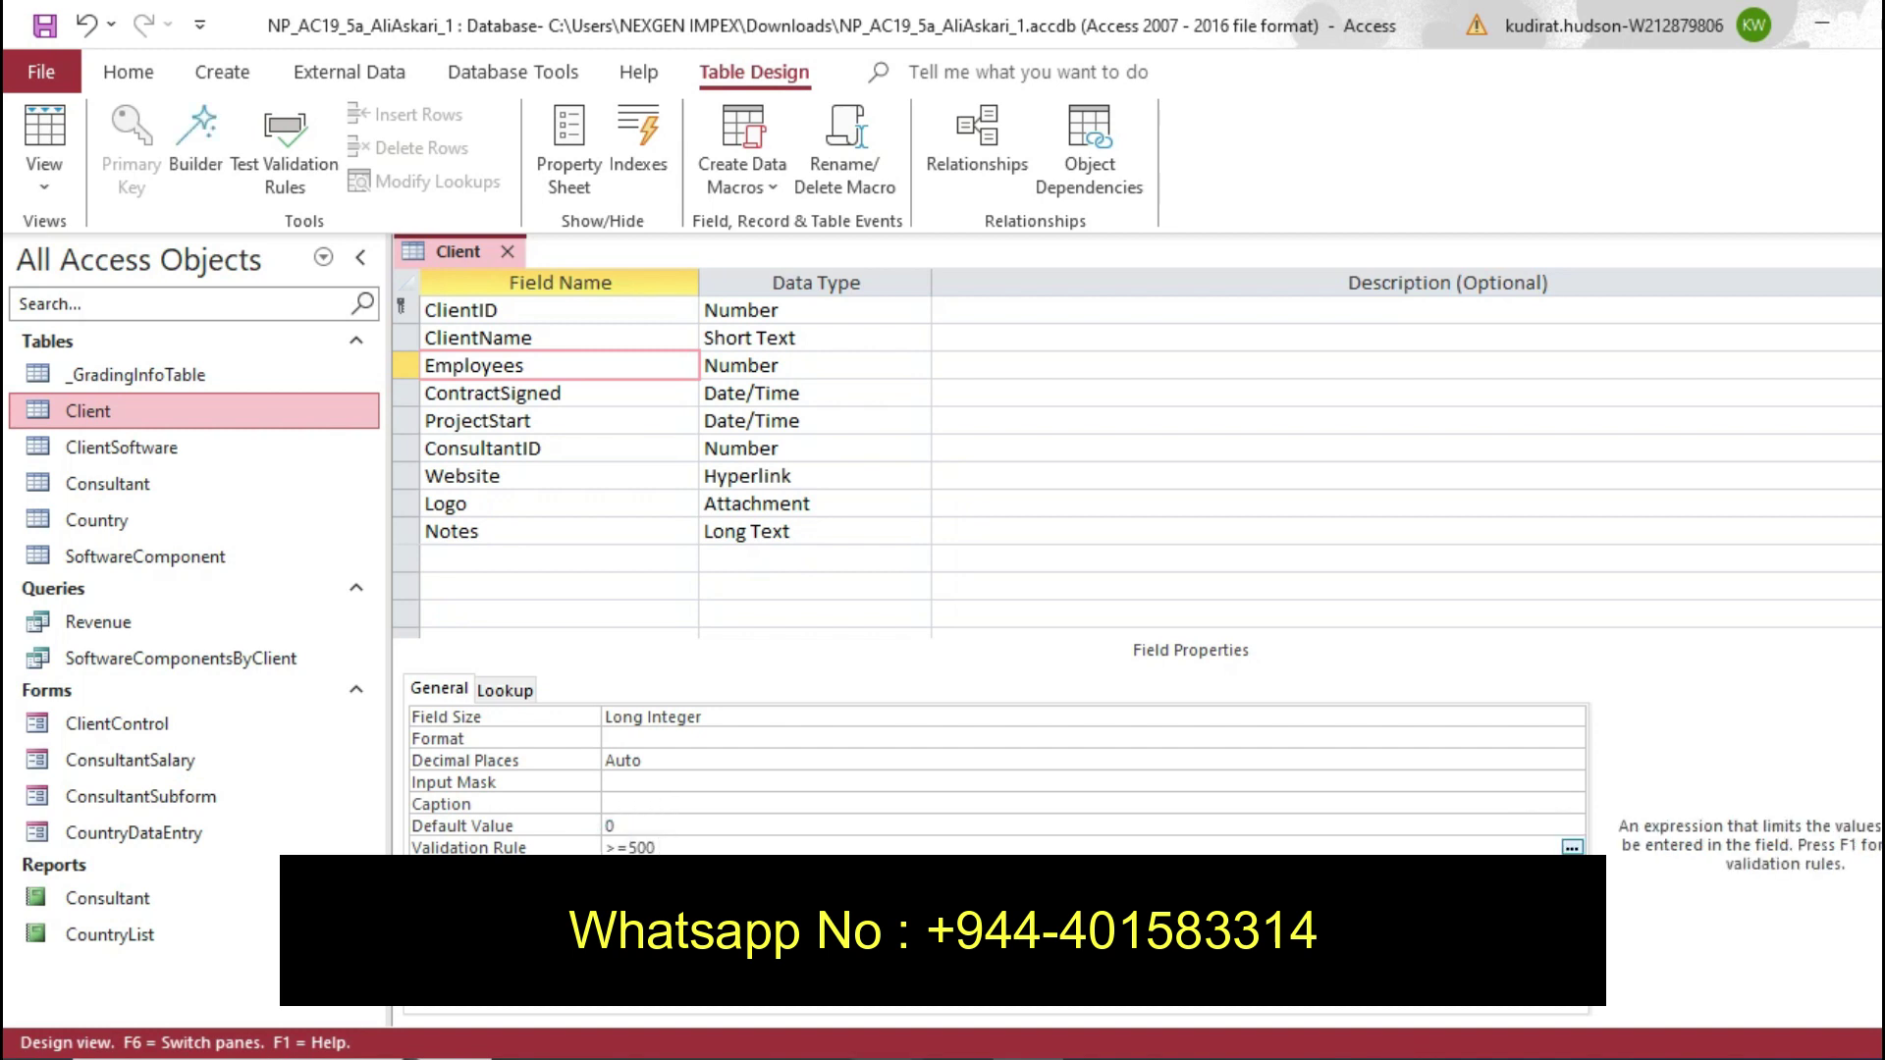
Switch to the Word instructions and highlight item c of step 3, about the Validation Text property, in yellow
{"action": "key", "text": "alt+Tab"}
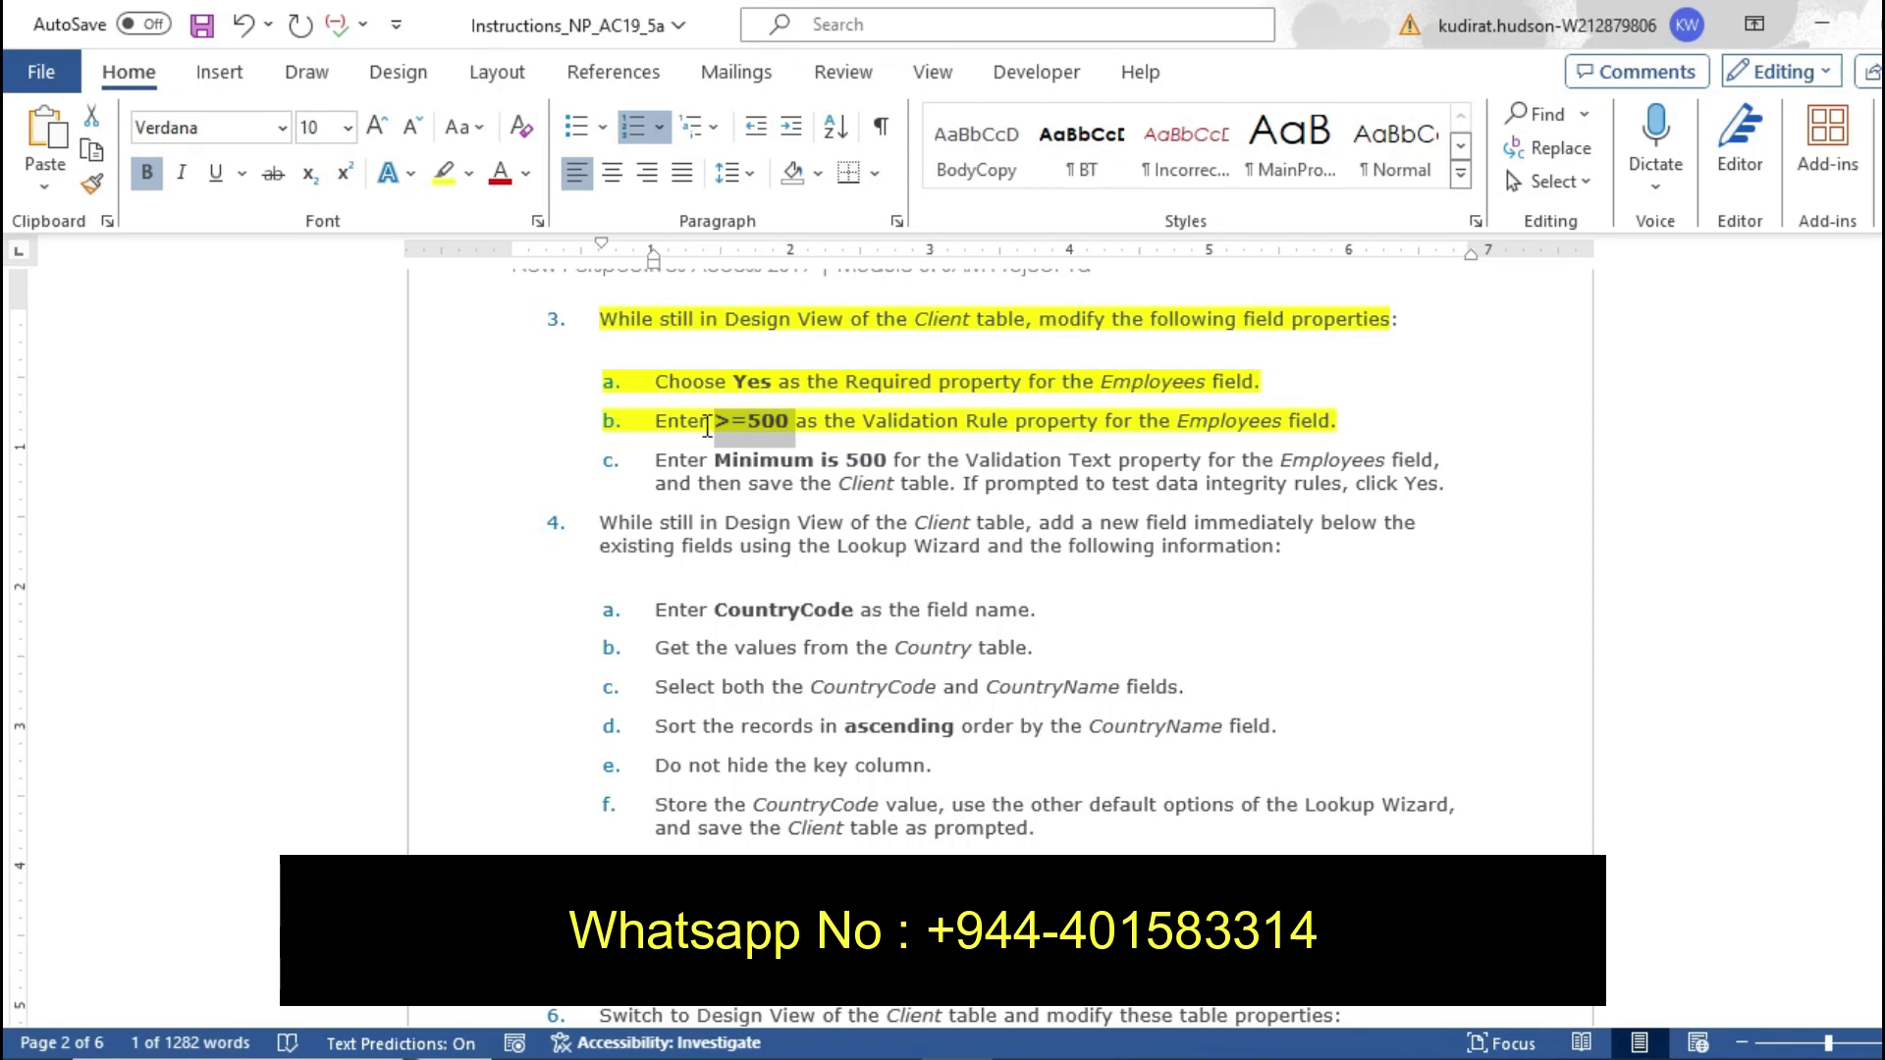
{"action": "left_click_drag", "start_coordinate": [716, 462], "coordinate": [1447, 489]}
{"action": "left_click", "coordinate": [1268, 438]}
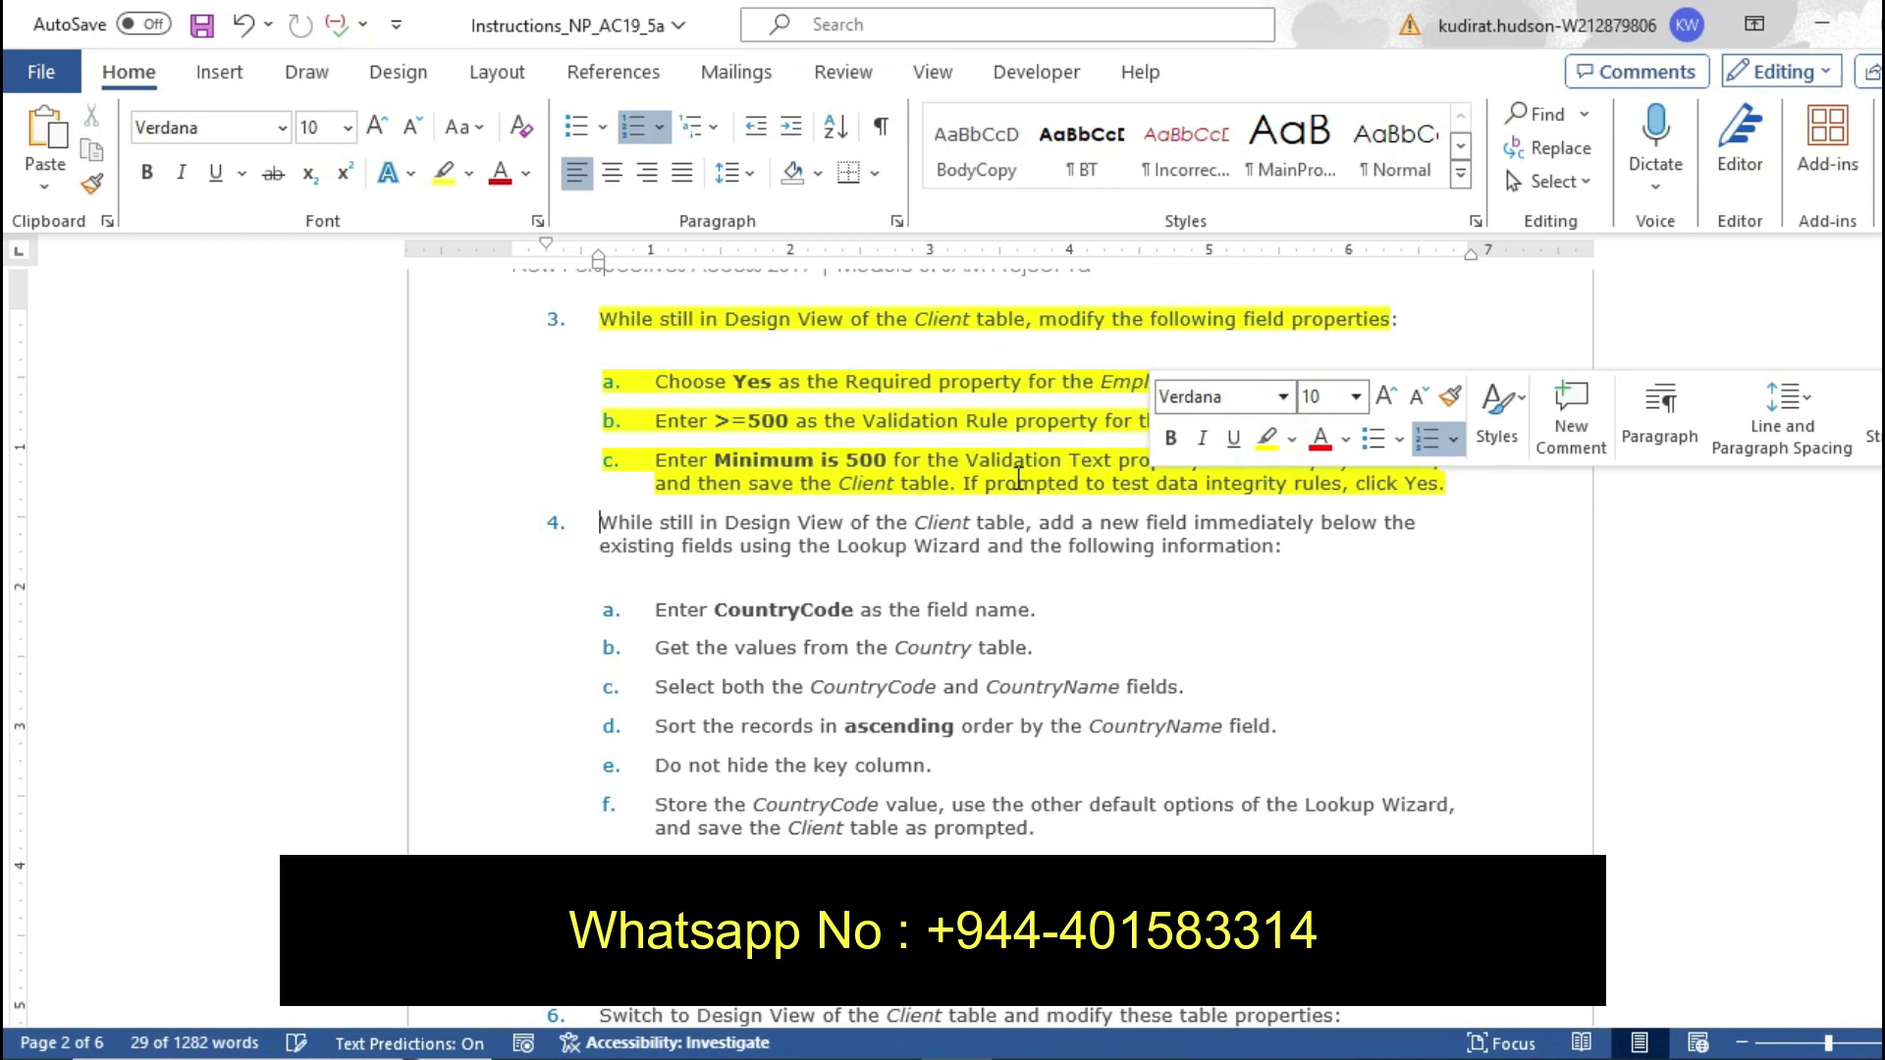
Take the text "Minimum is 500" from item c and enter it in Access as the Employees field's Validation Text
{"action": "left_click", "coordinate": [739, 467]}
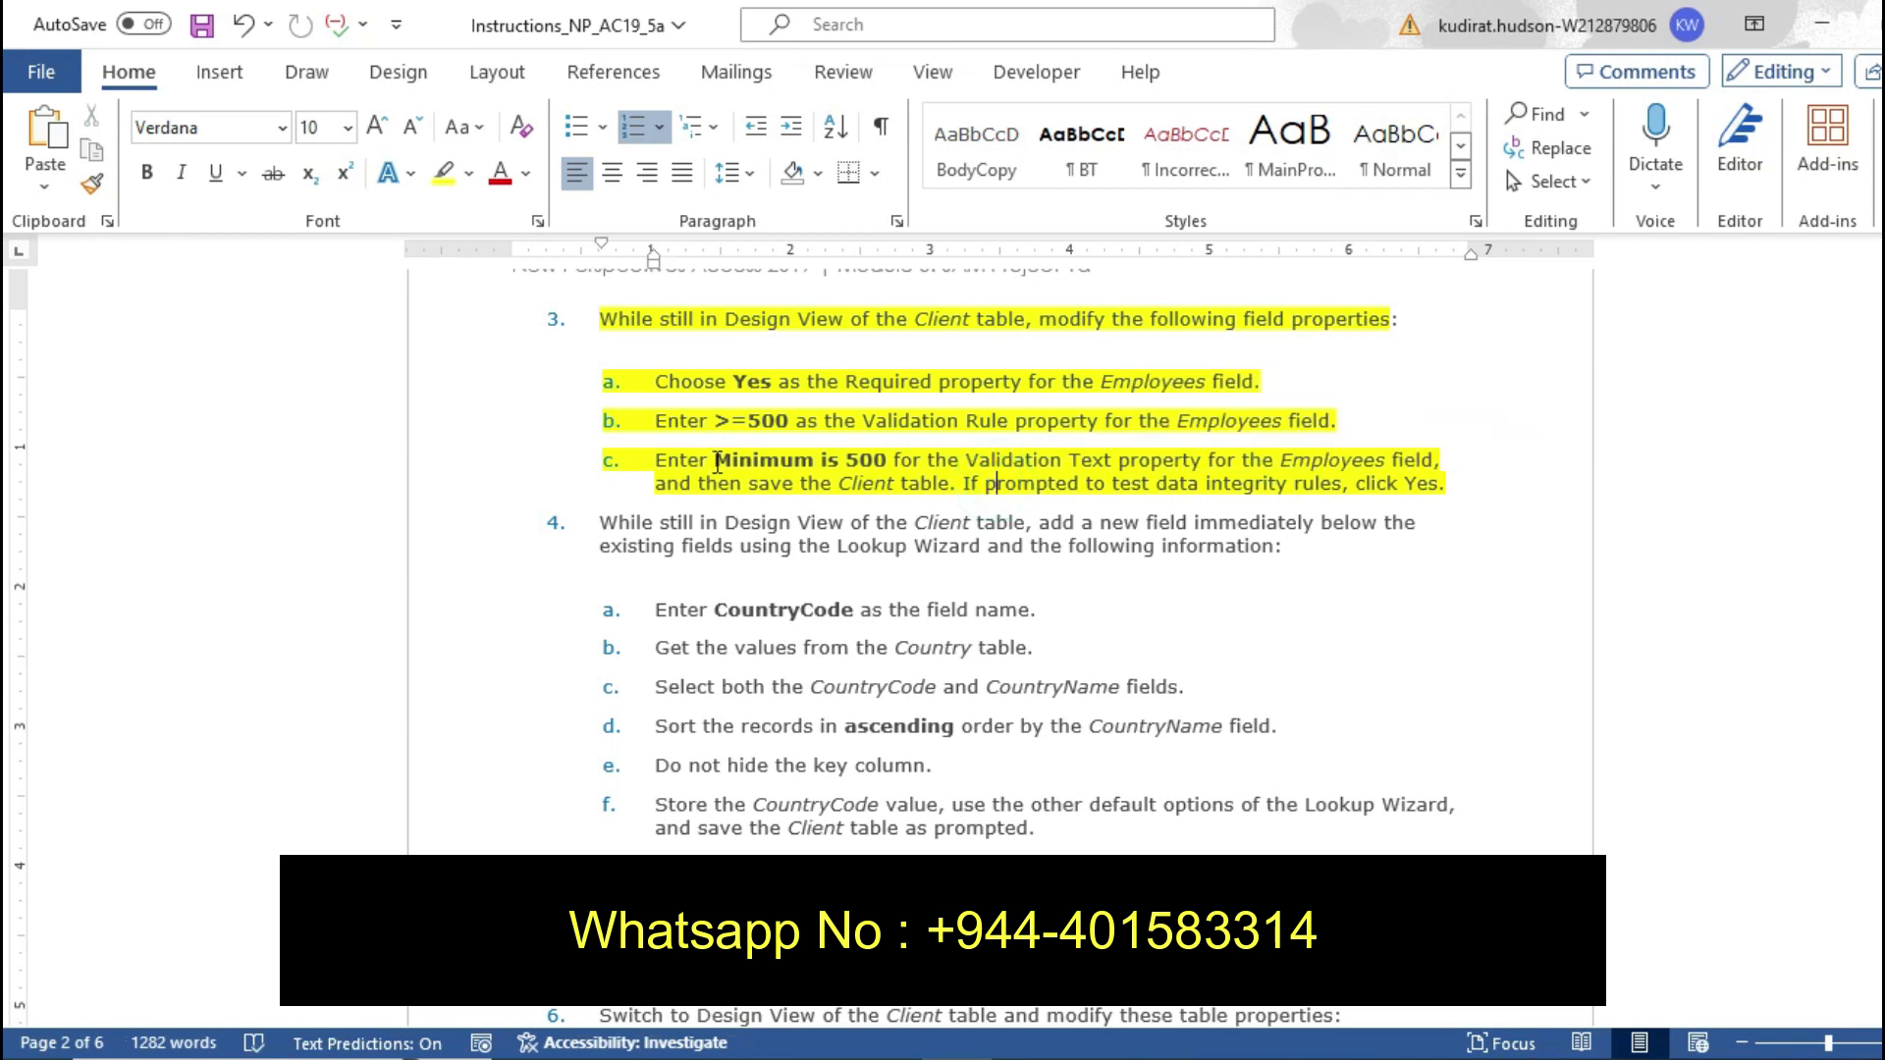
{"action": "left_click_drag", "start_coordinate": [718, 461], "coordinate": [872, 461]}
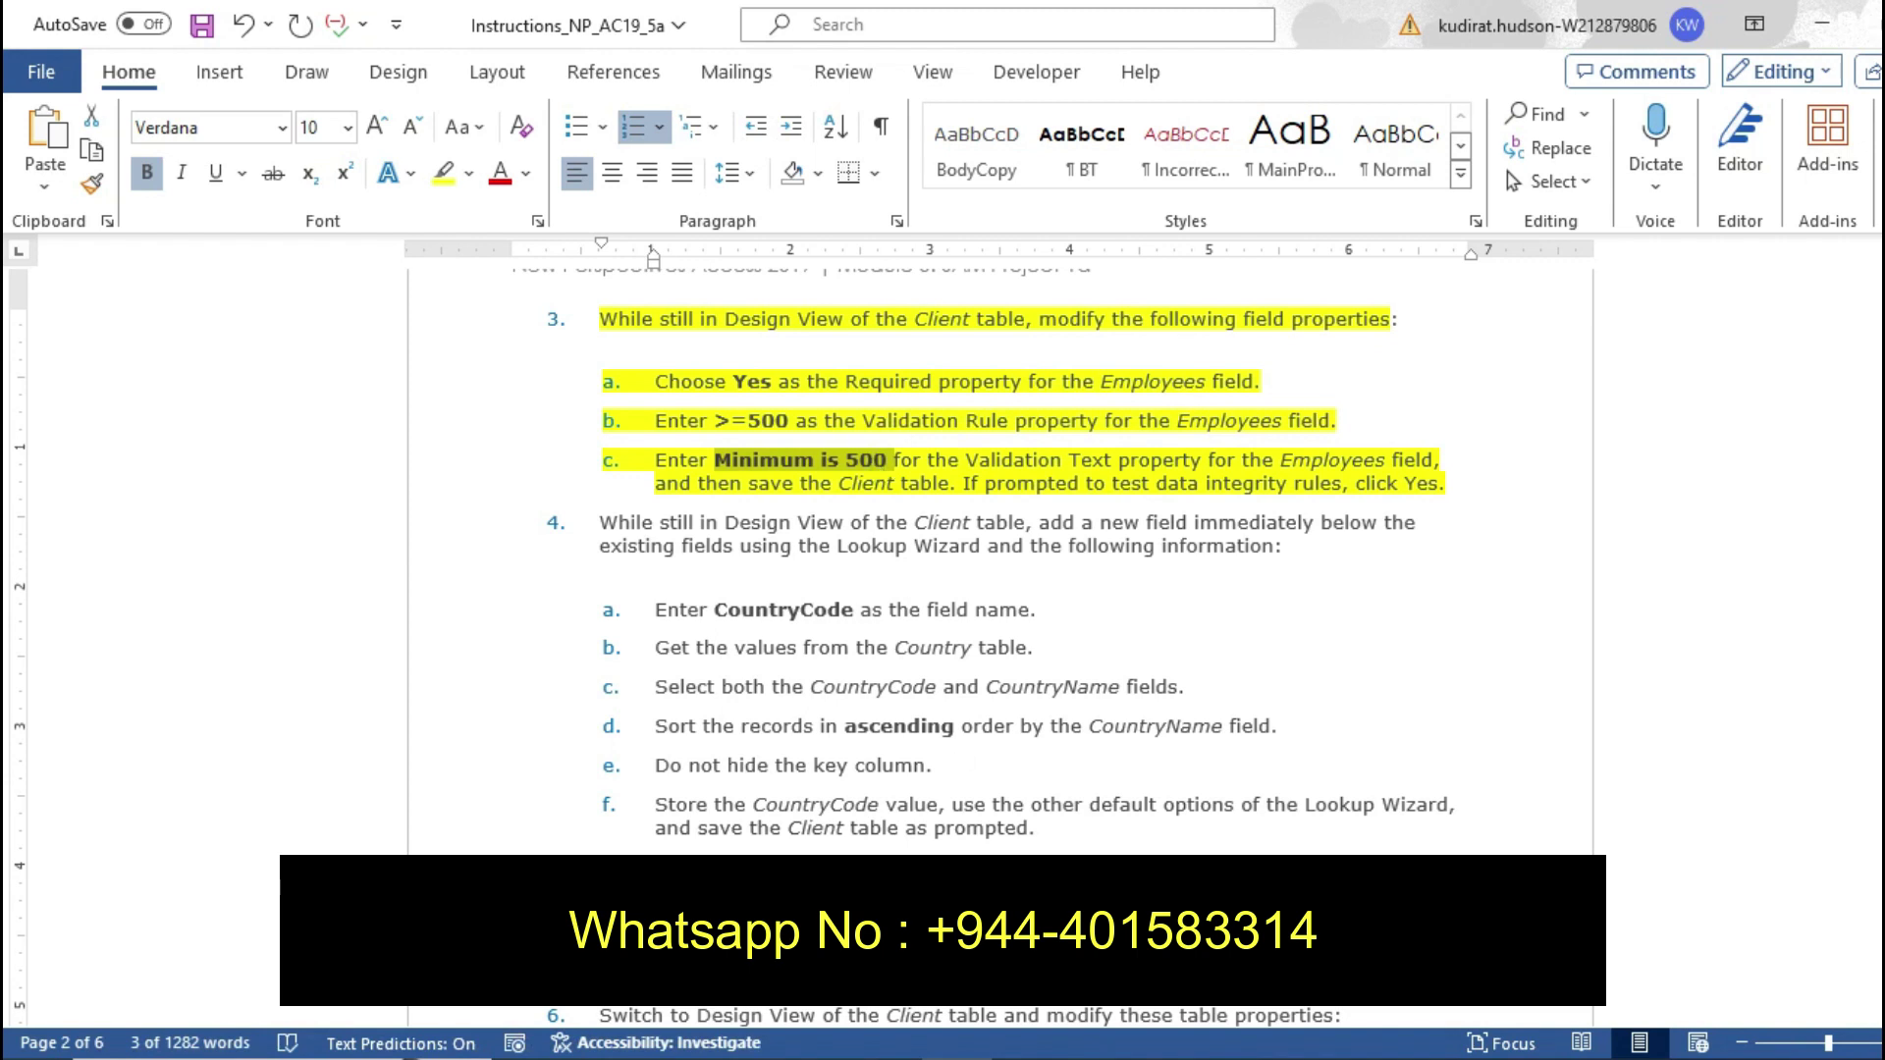
{"action": "key", "text": "alt+Tab"}
{"action": "left_click", "coordinate": [607, 846]}
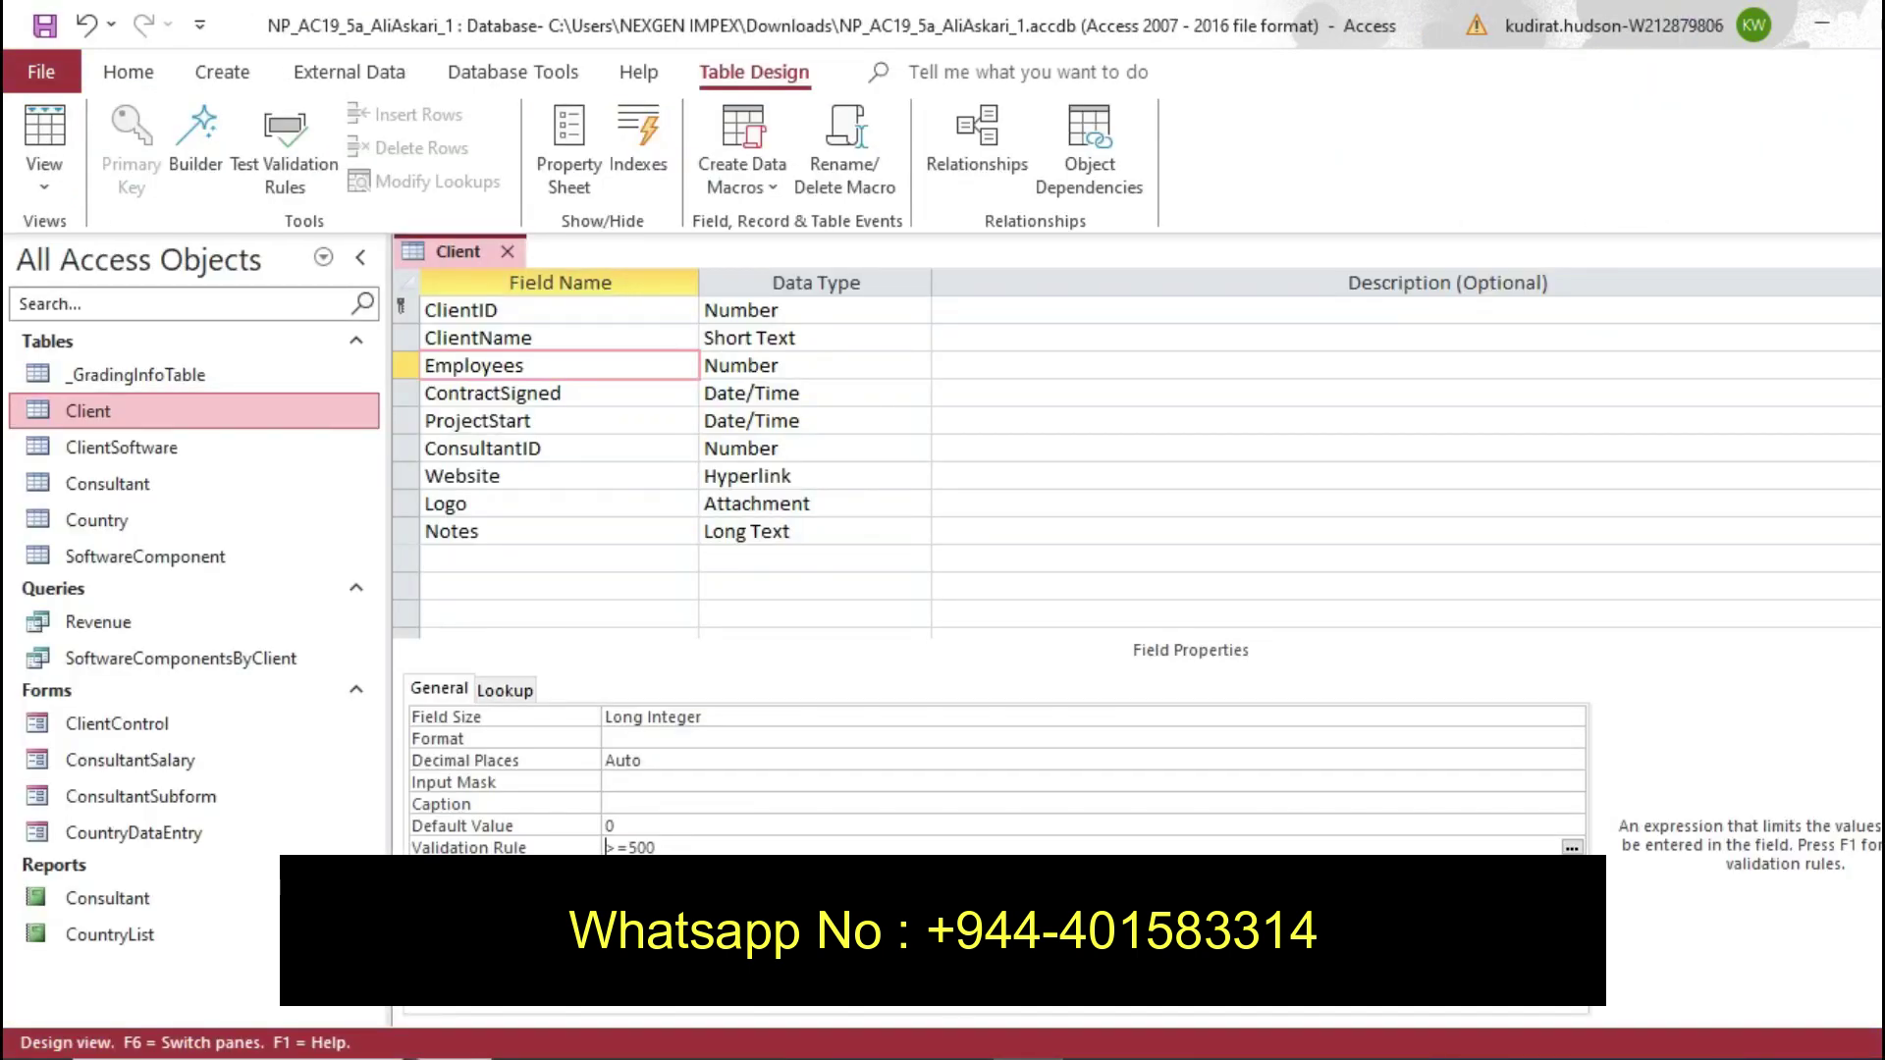
{"action": "key", "text": "Down"}
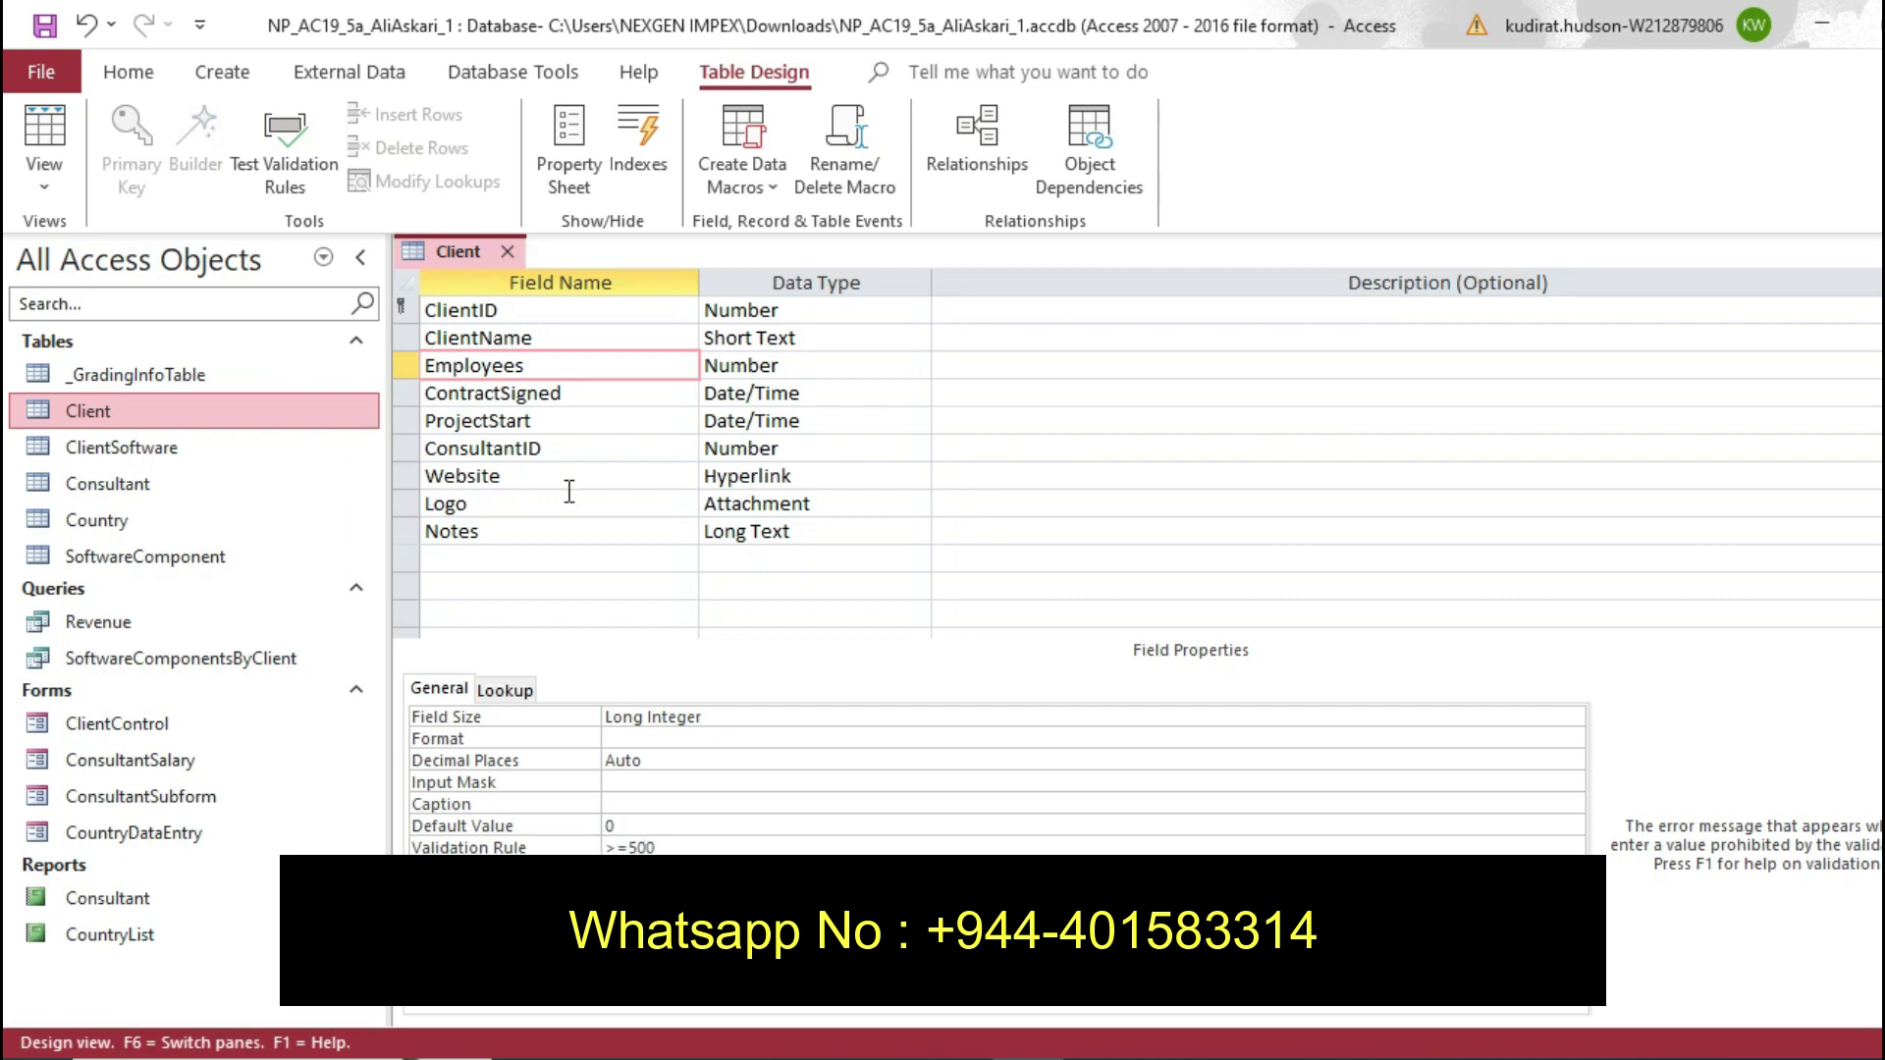
Change the Client table to Datasheet View, saving its design and testing the existing data against the new rules
{"action": "left_click", "coordinate": [38, 185]}
{"action": "left_click", "coordinate": [102, 248]}
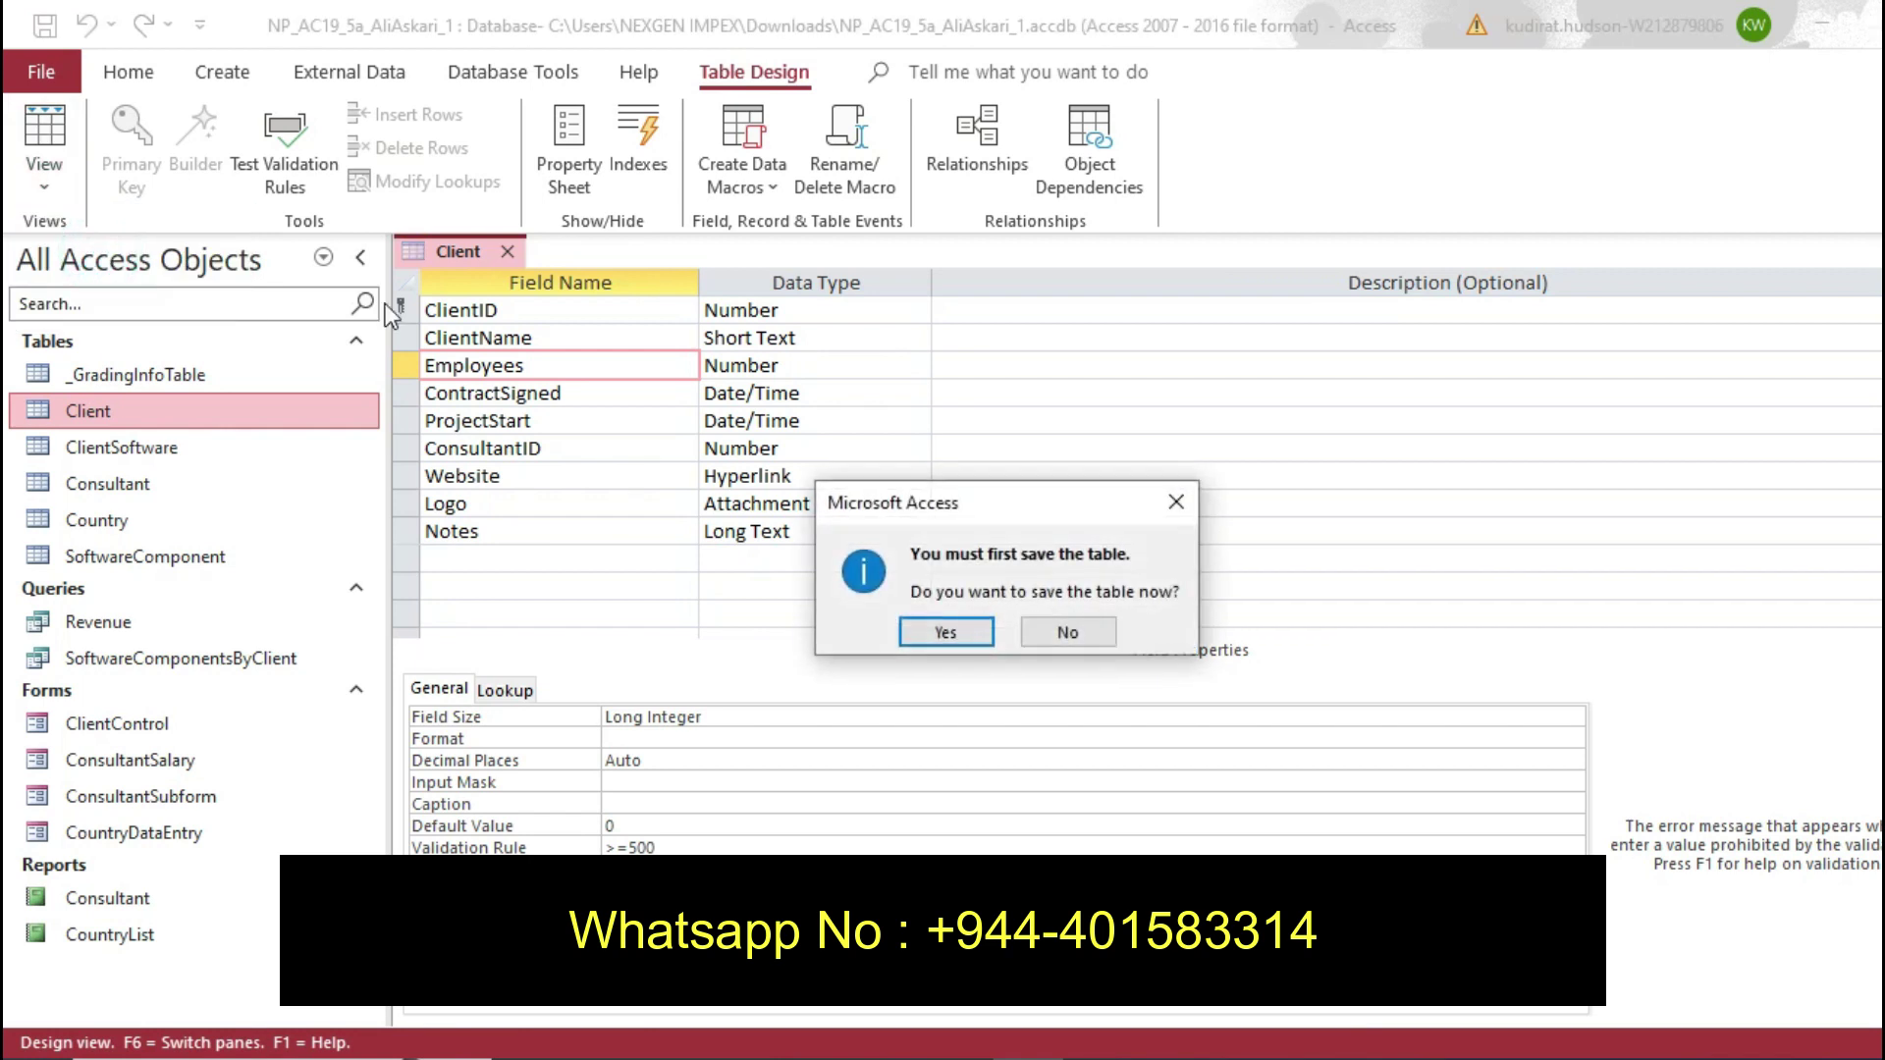
{"action": "left_click", "coordinate": [975, 621]}
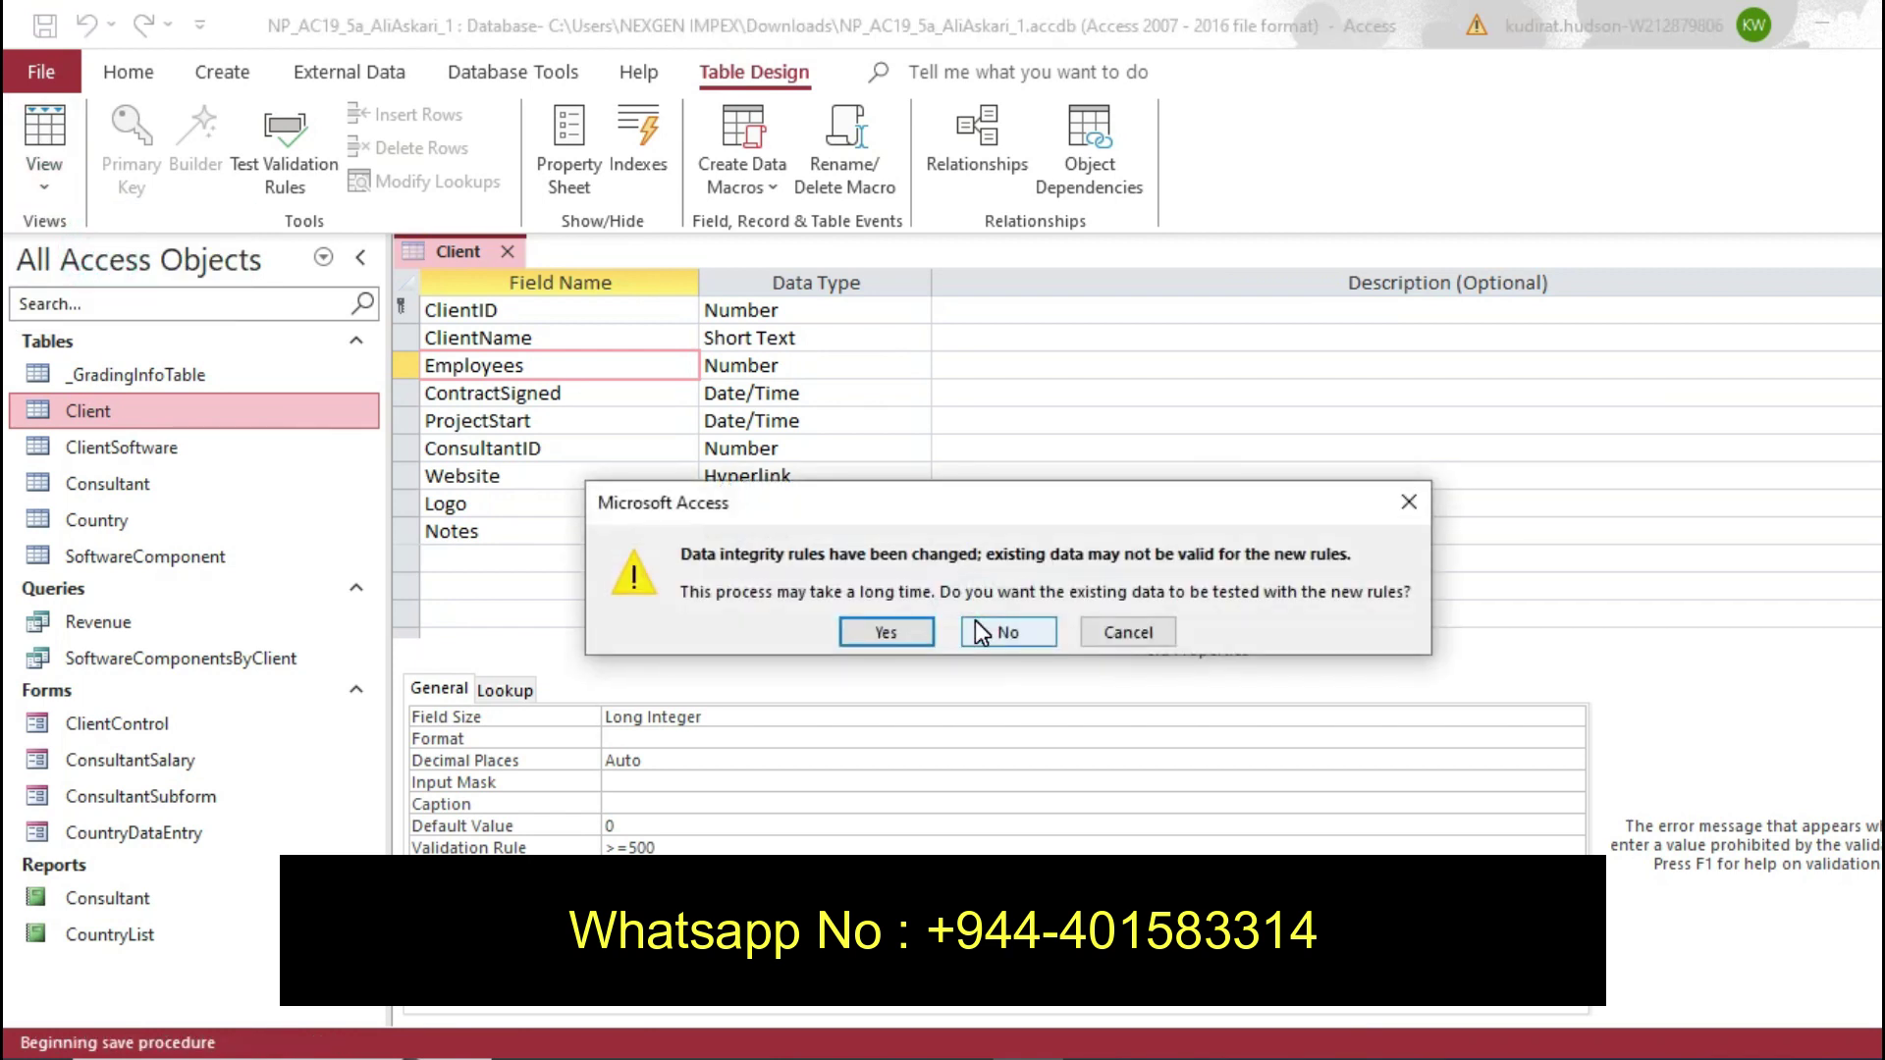
{"action": "left_click", "coordinate": [869, 623]}
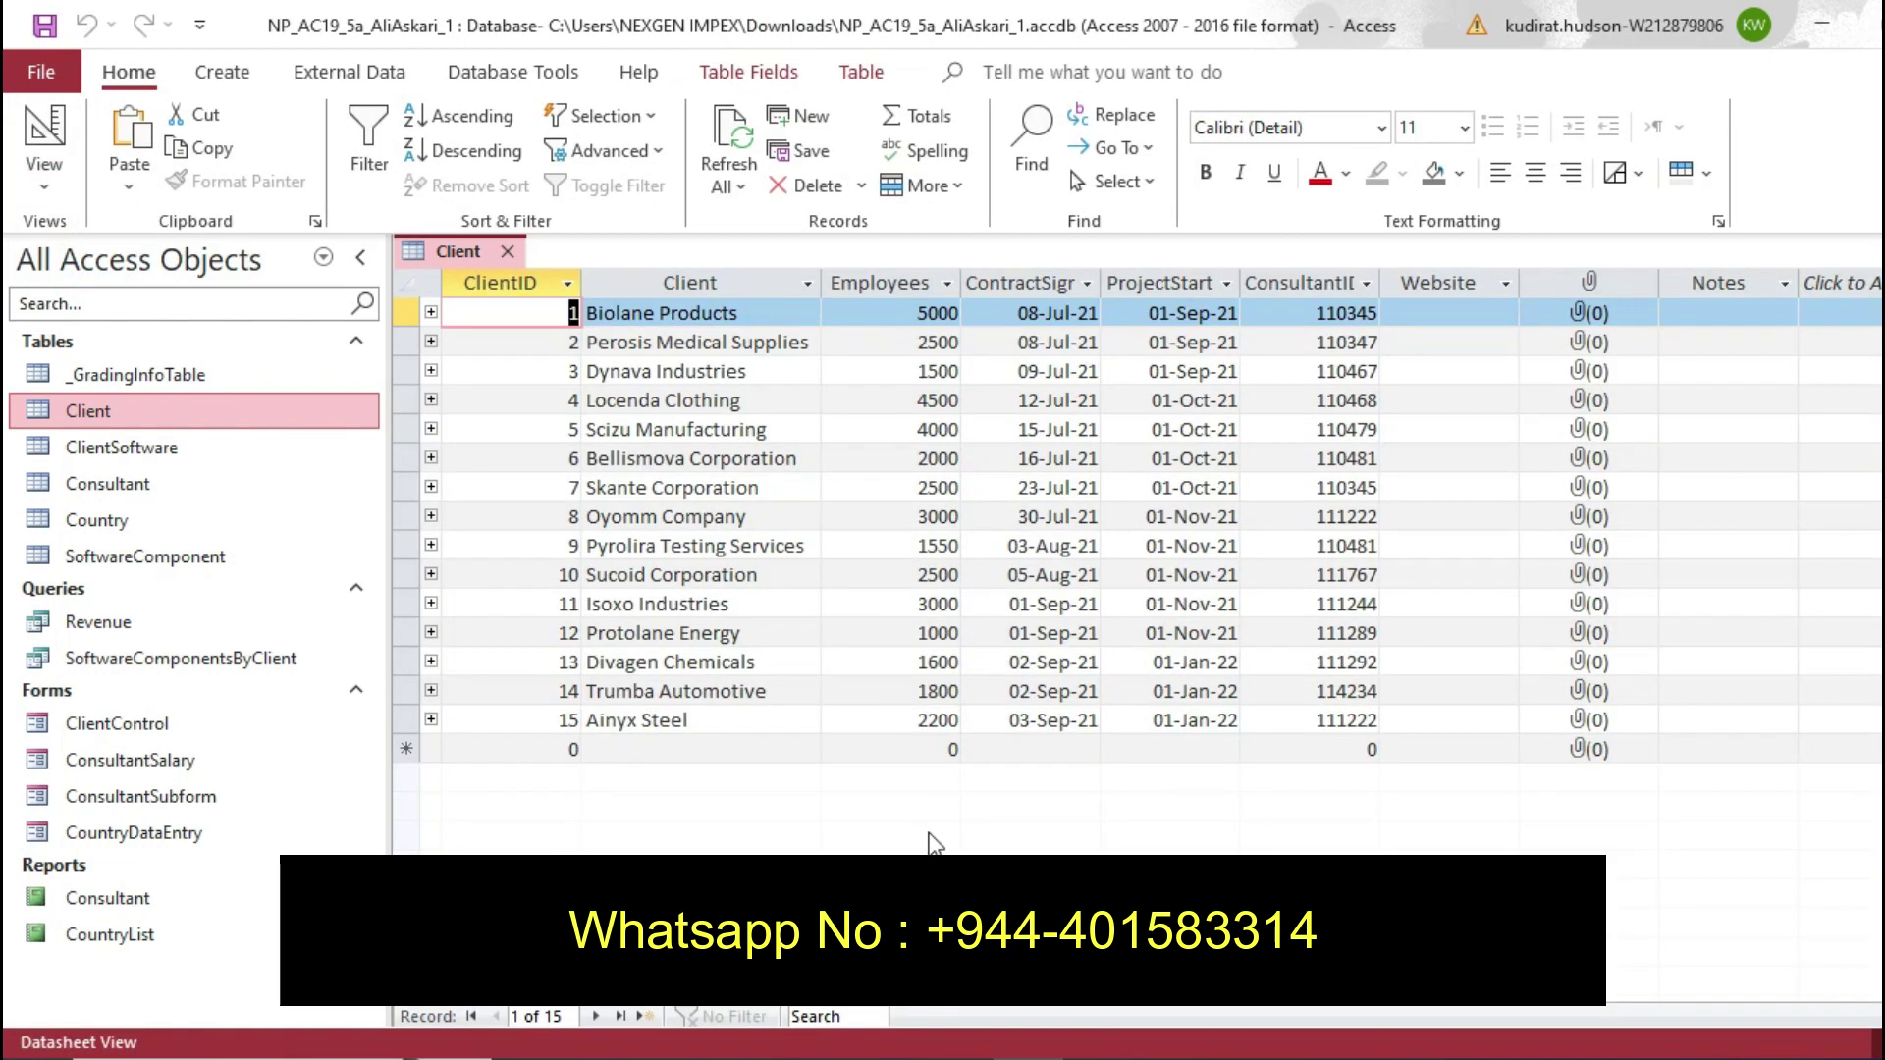
Switch to the Word instructions and undo the yellow highlights throughout step 3, keeping the "Minimum is 500" text in item c
{"action": "left_click", "coordinate": [991, 1052]}
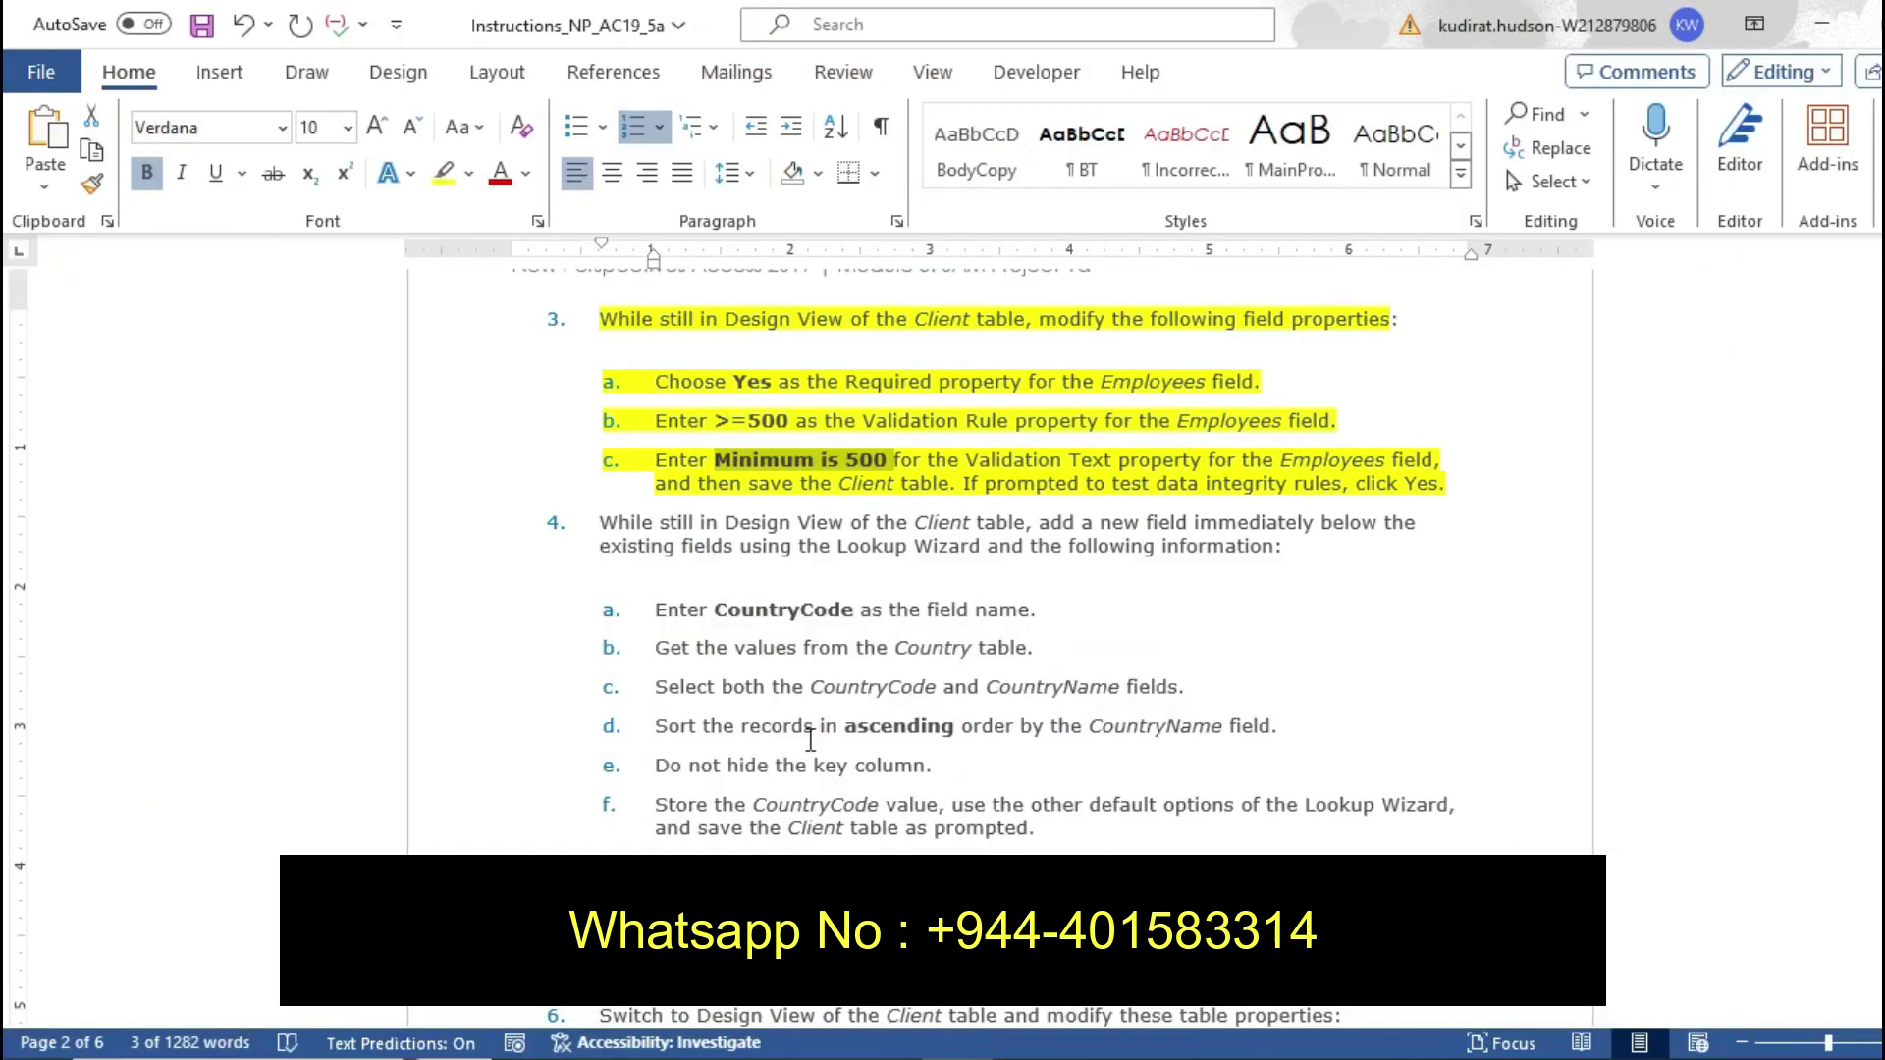
{"action": "key", "text": "Delete"}
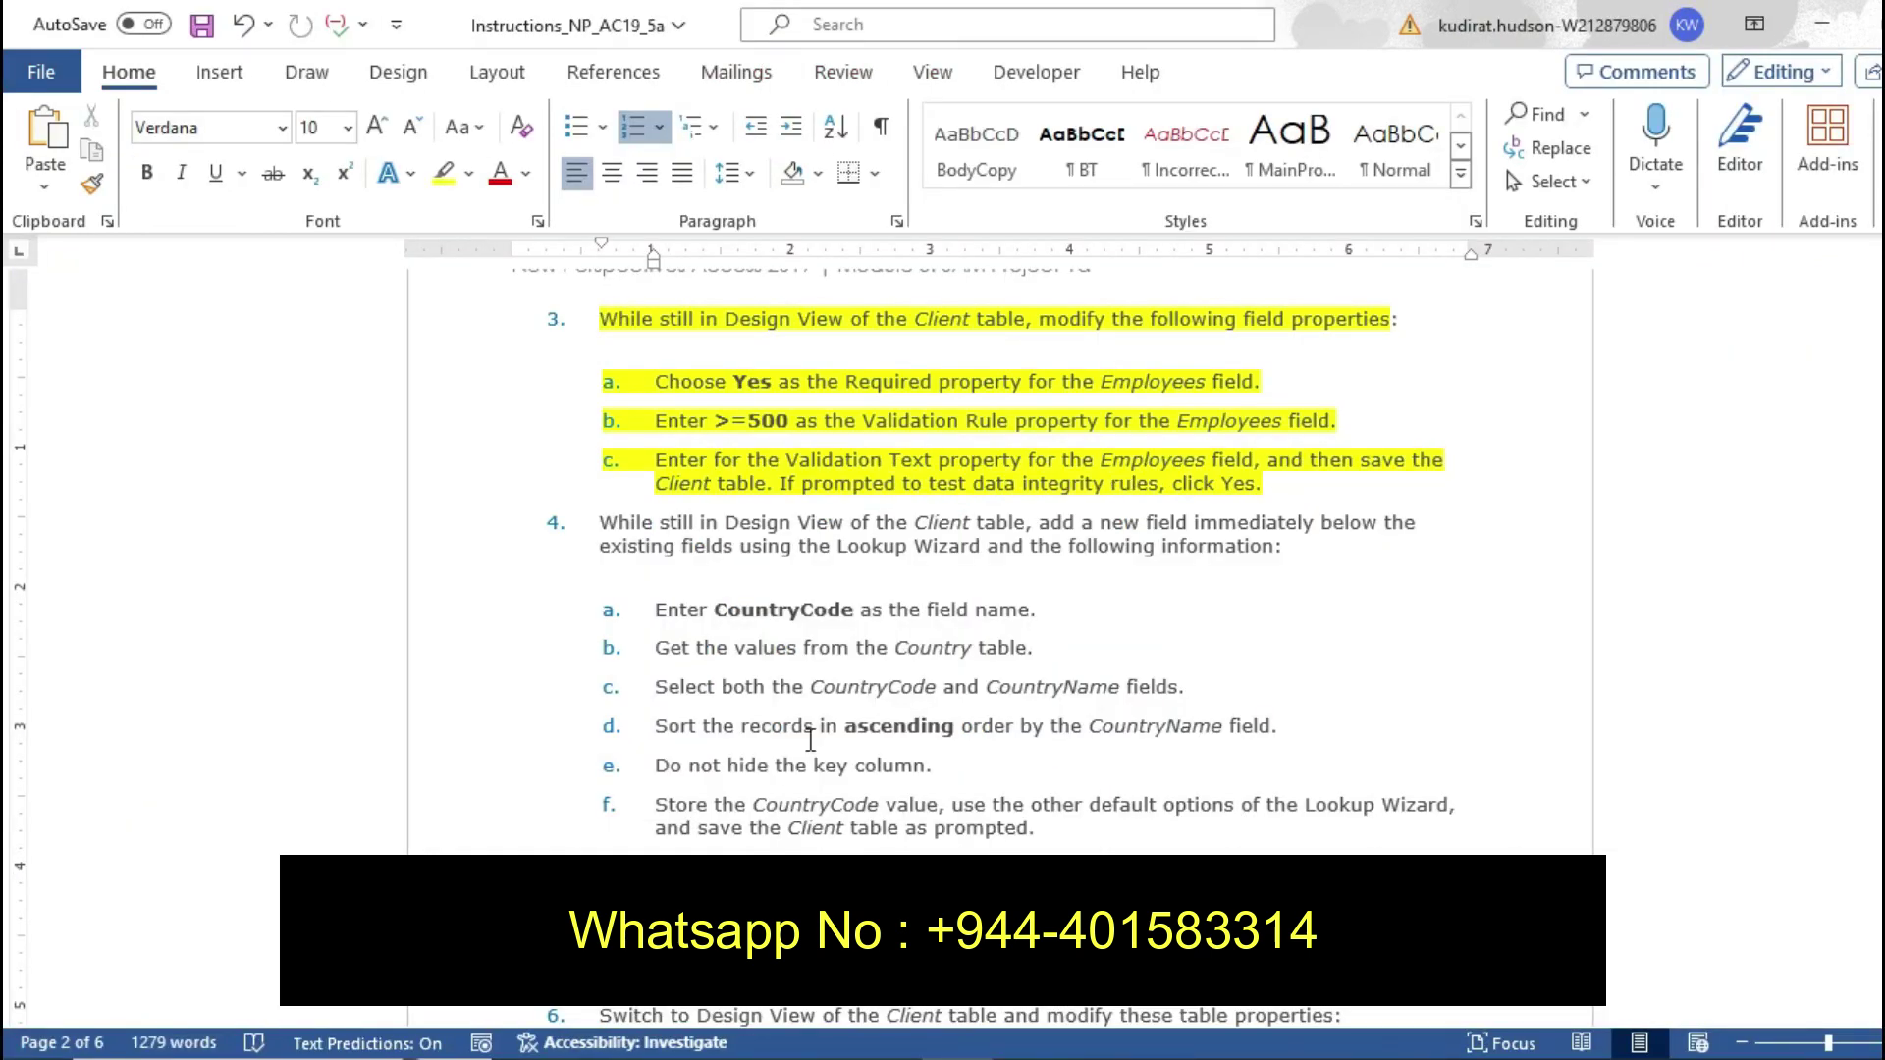
{"action": "key", "text": "ctrl+z"}
{"action": "key", "text": "ctrl+z"}
{"action": "key", "text": "ctrl+z"}
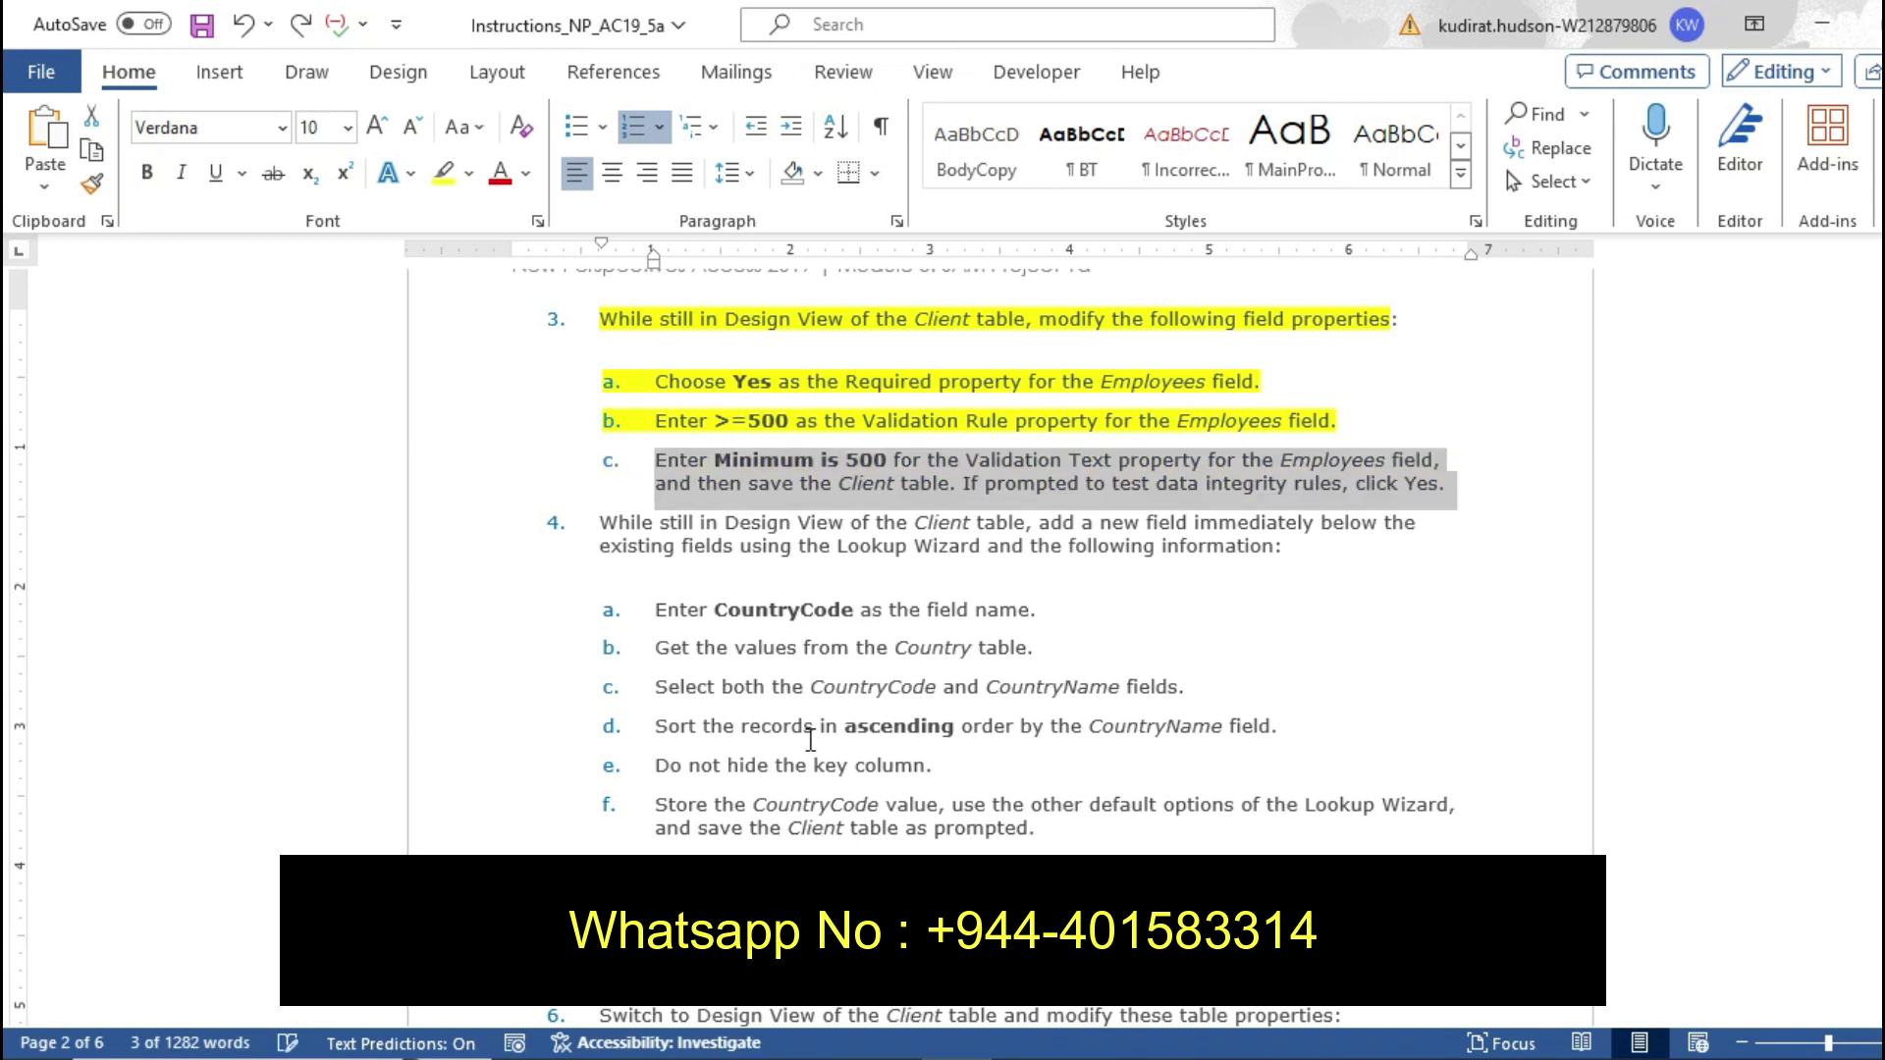
{"action": "key", "text": "ctrl+z"}
{"action": "key", "text": "ctrl+z"}
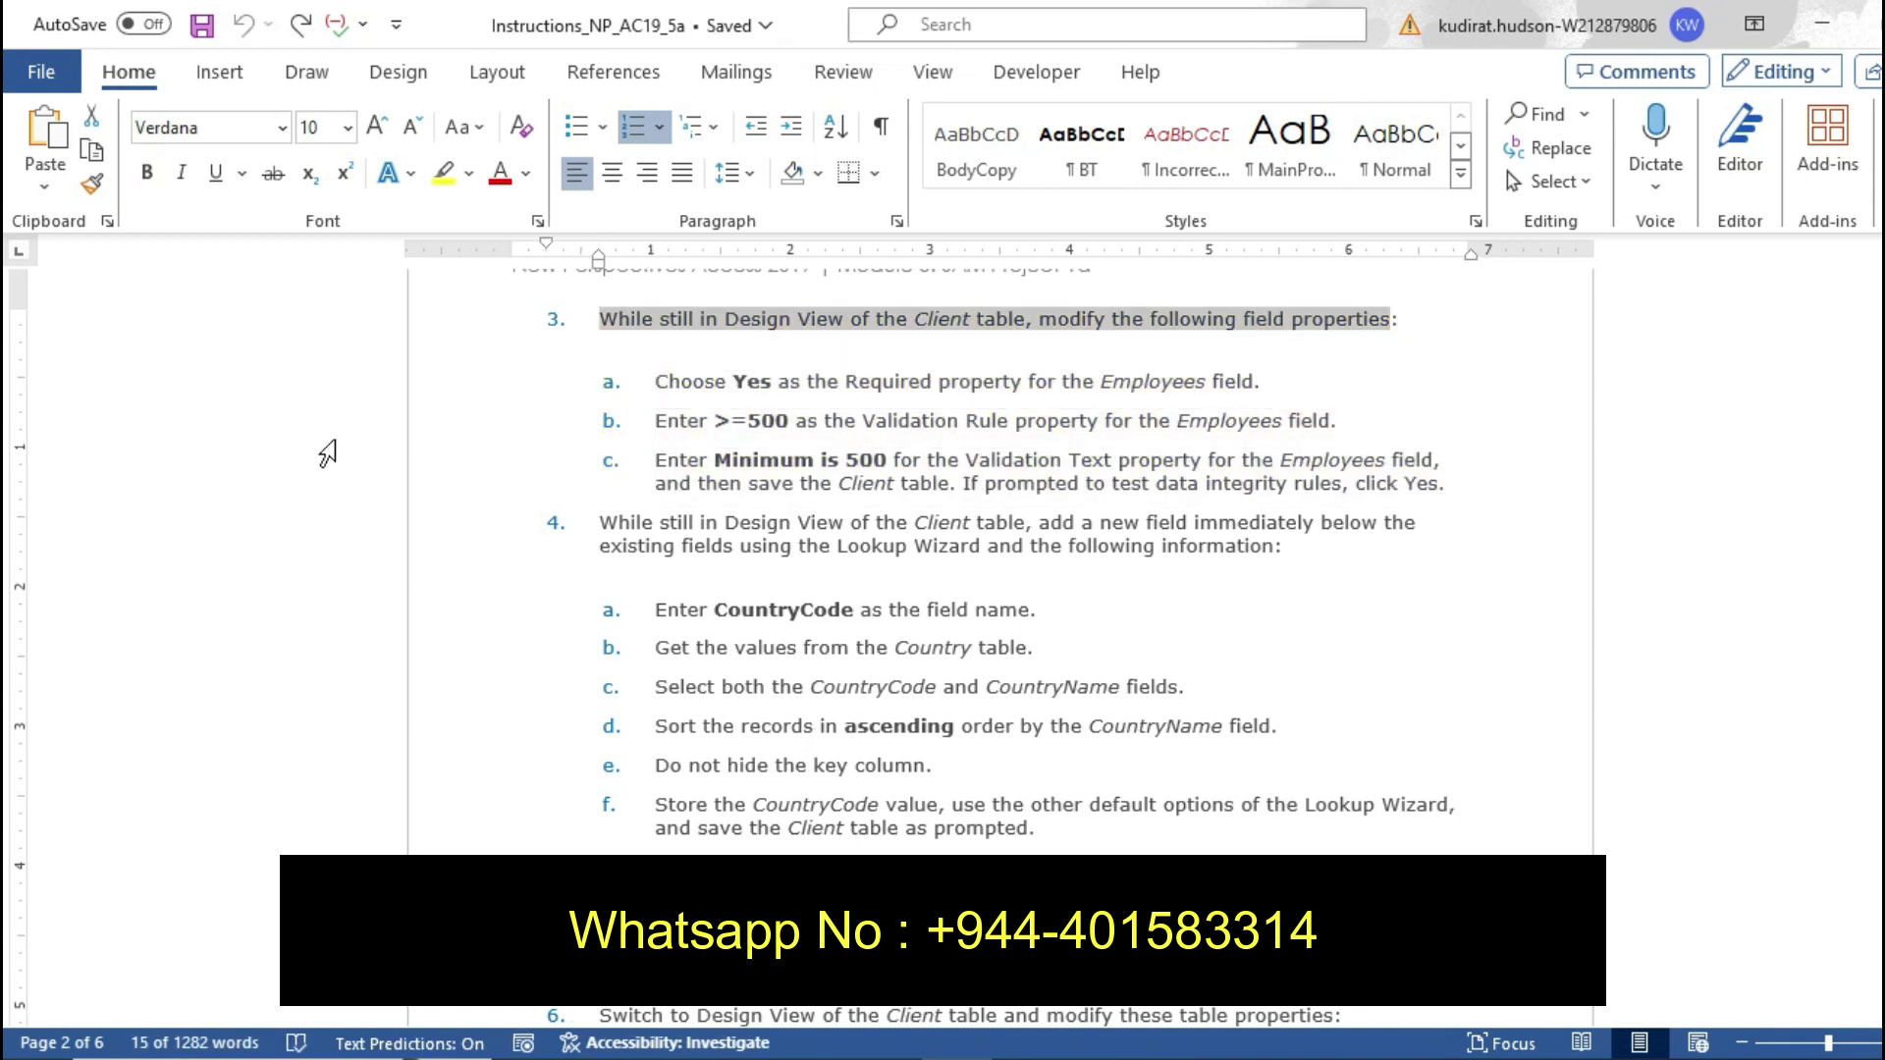
Highlight the introductory sentence of step 4, about adding a Lookup Wizard field, in yellow
{"action": "left_click_drag", "start_coordinate": [589, 522], "coordinate": [1286, 544]}
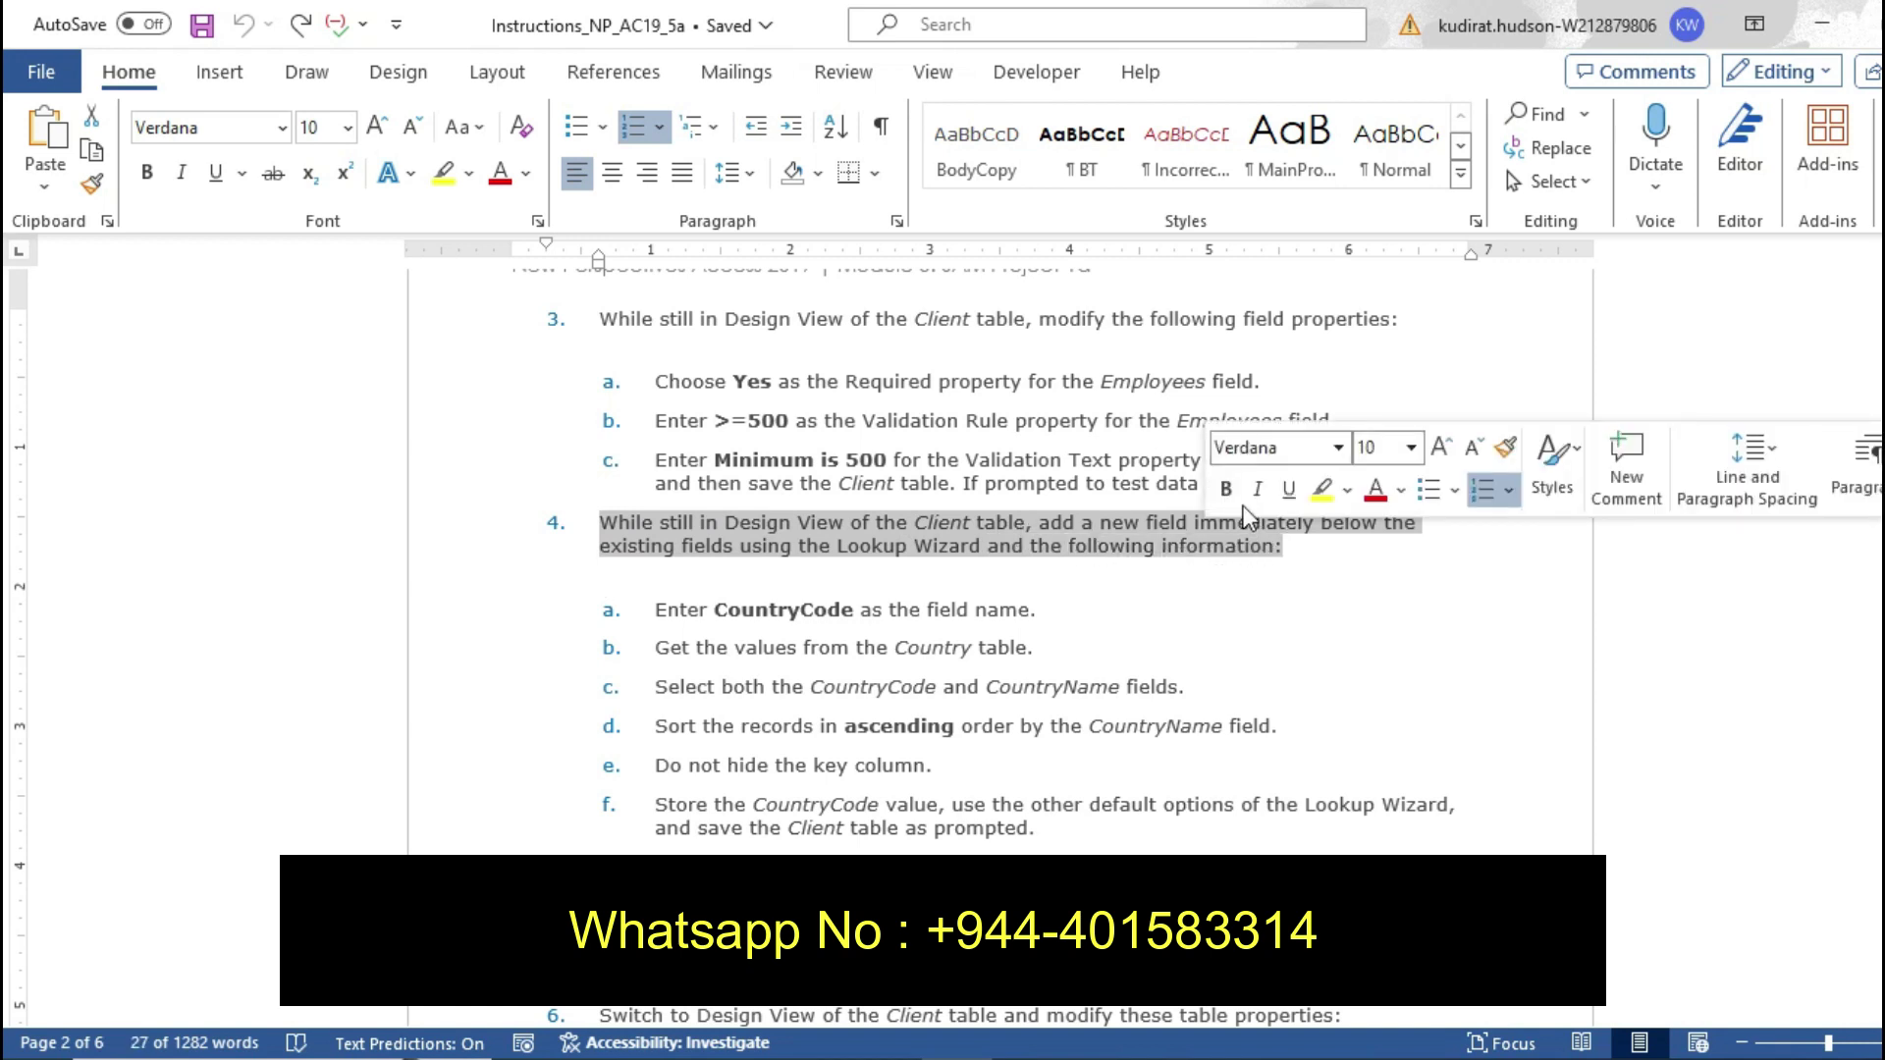
{"action": "left_click", "coordinate": [1320, 501]}
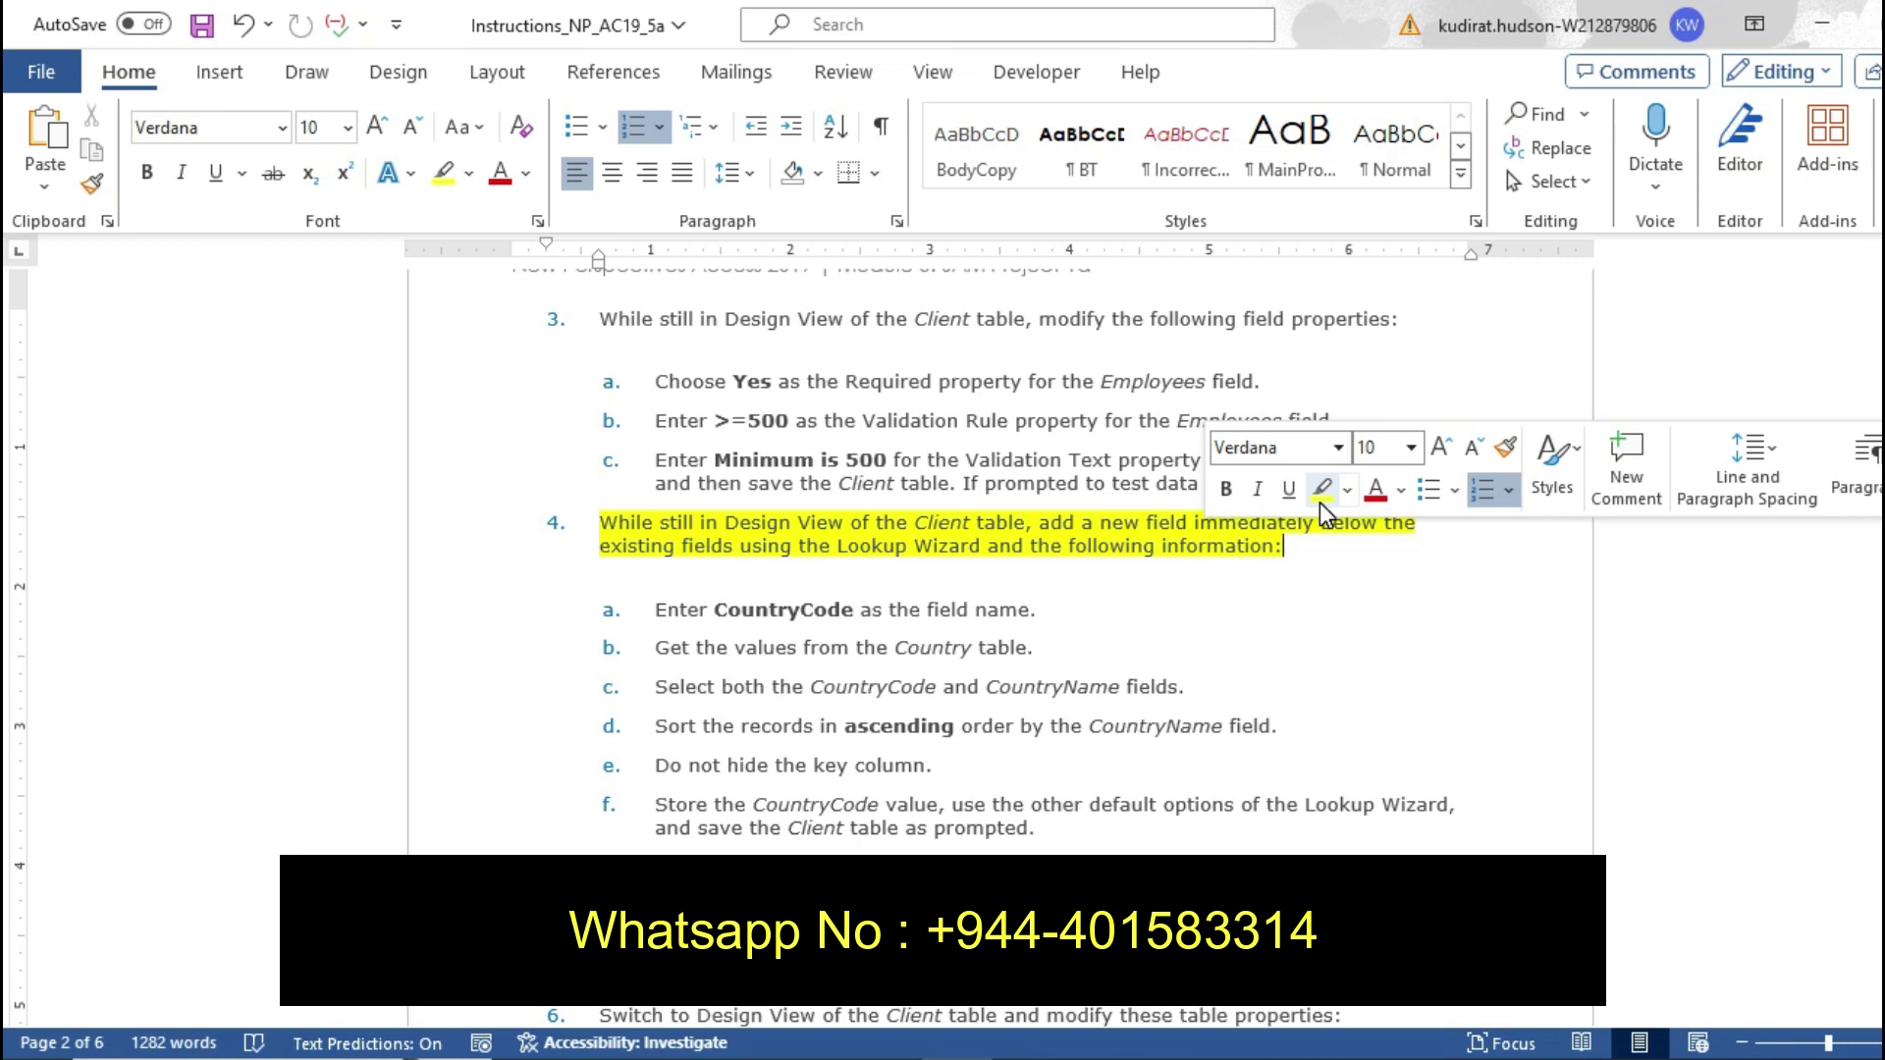
{"action": "left_click", "coordinate": [1072, 581]}
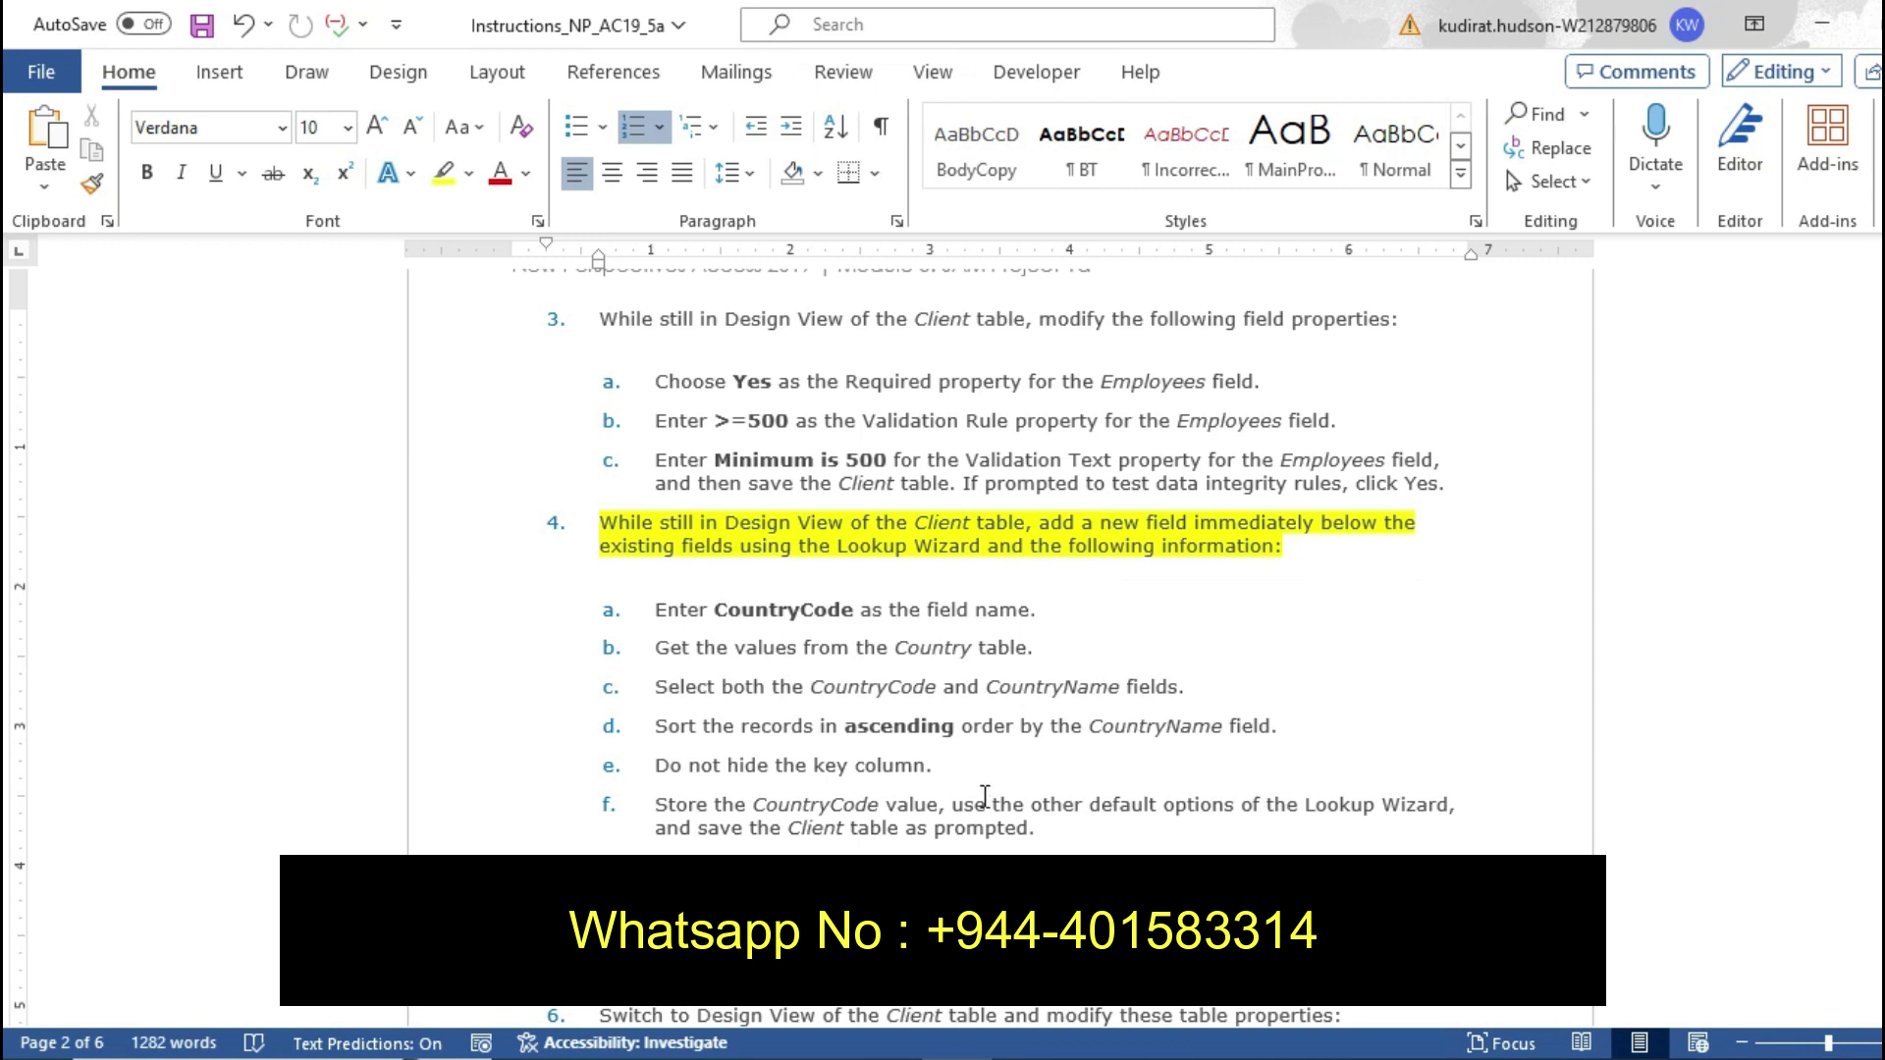
Switch to Access, open the Client table in Design View and go to the empty field row below Notes
{"action": "key", "text": "alt+Tab"}
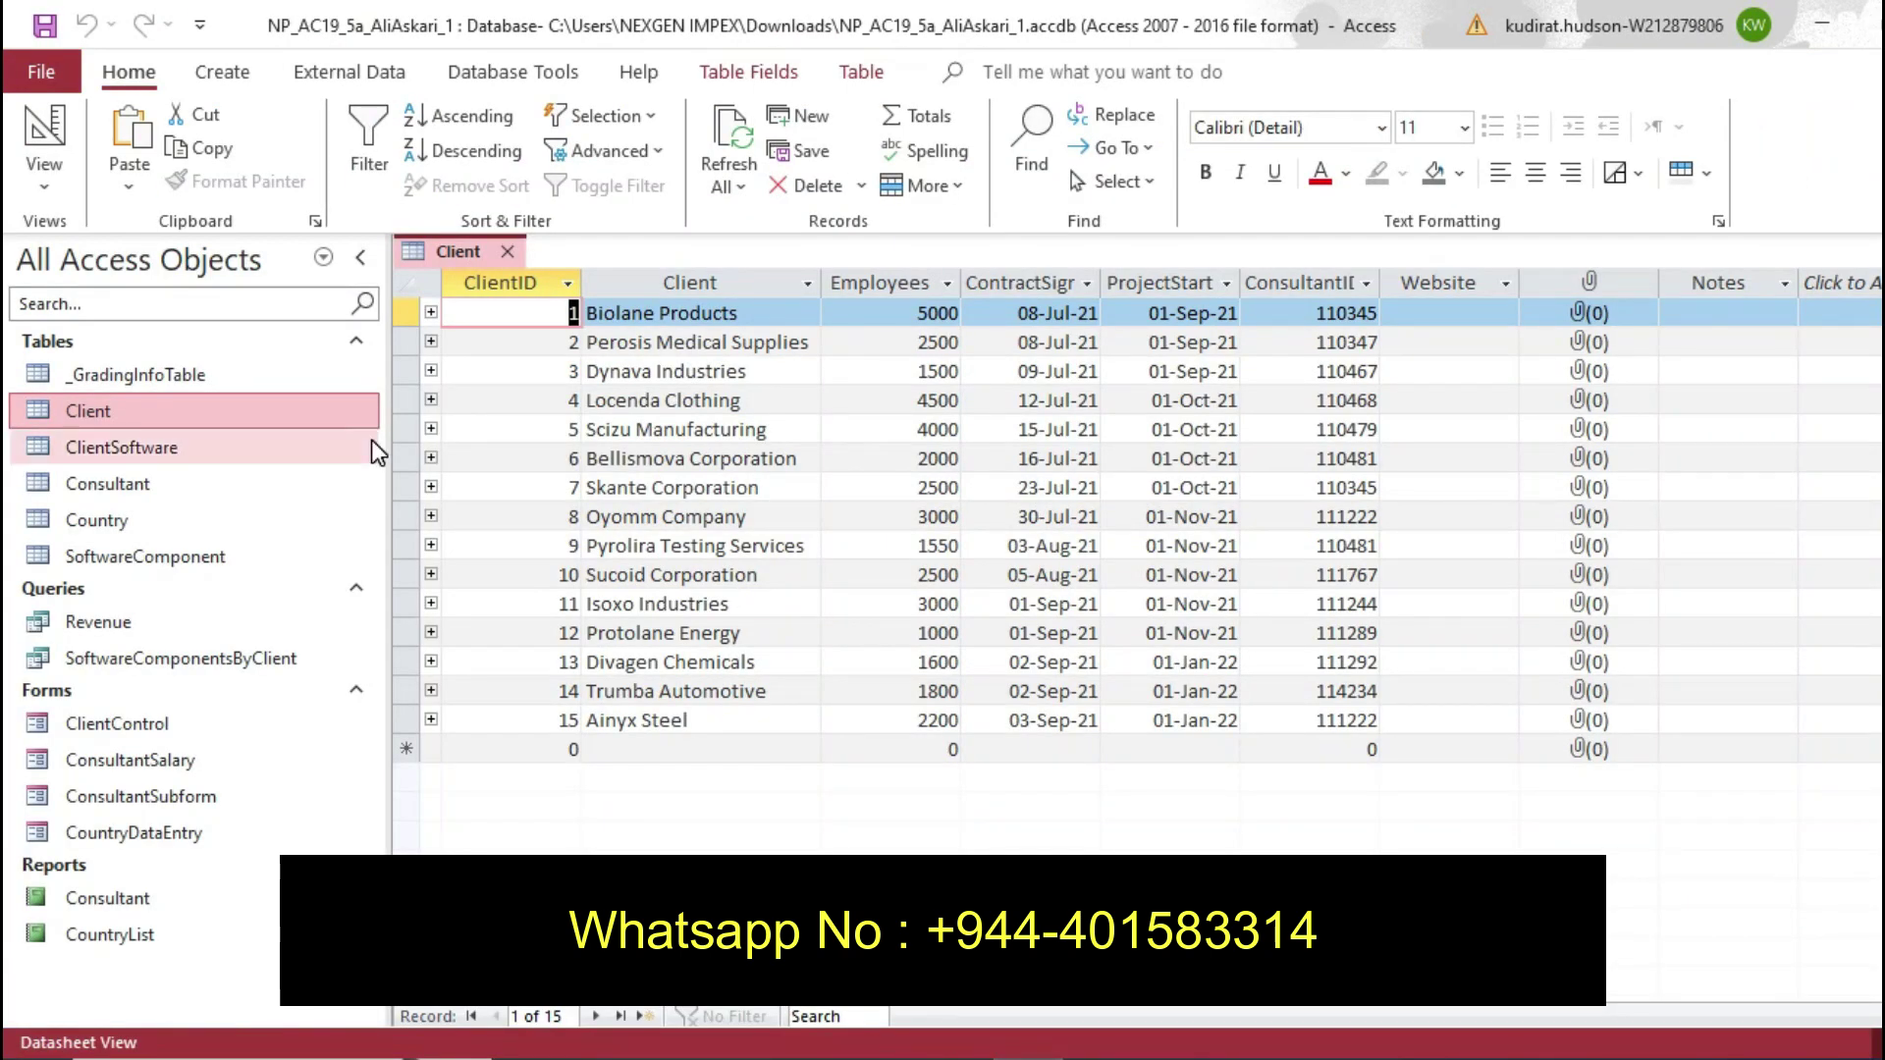
{"action": "left_click", "coordinate": [41, 183]}
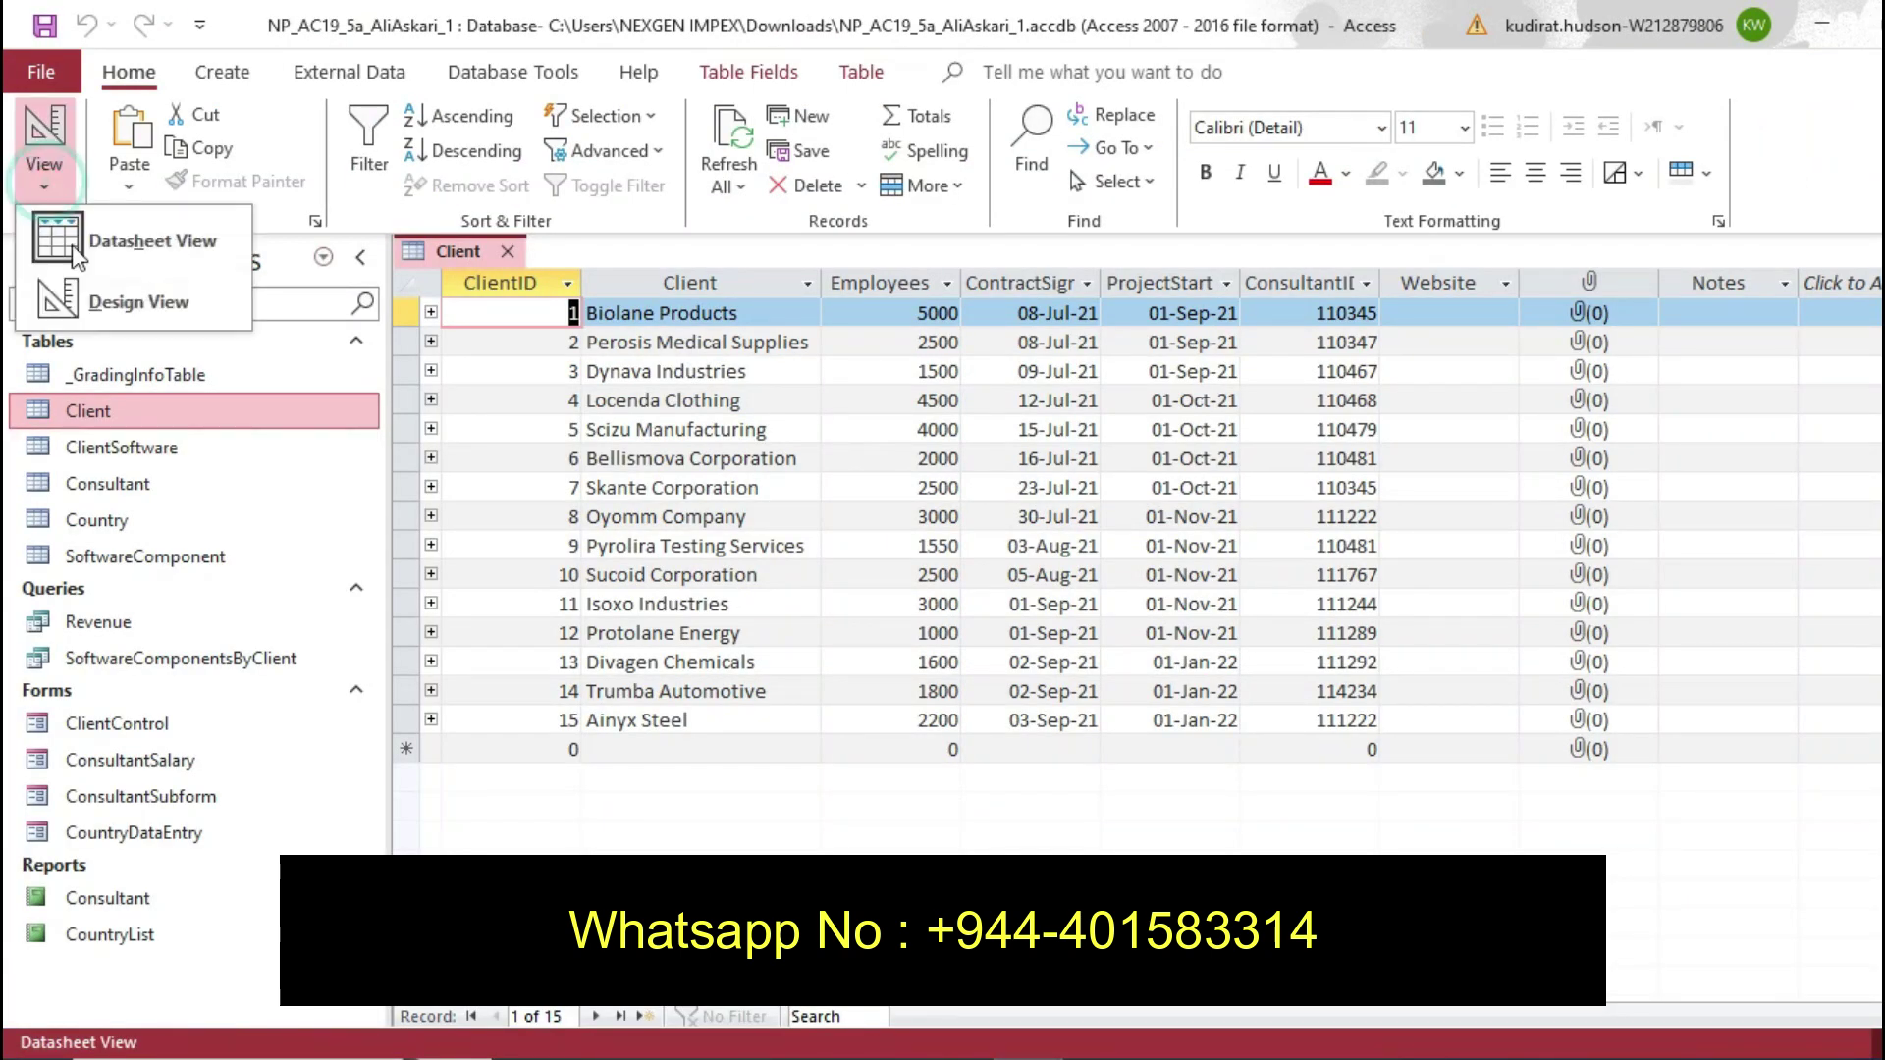
{"action": "left_click", "coordinate": [120, 304]}
{"action": "left_click", "coordinate": [468, 562]}
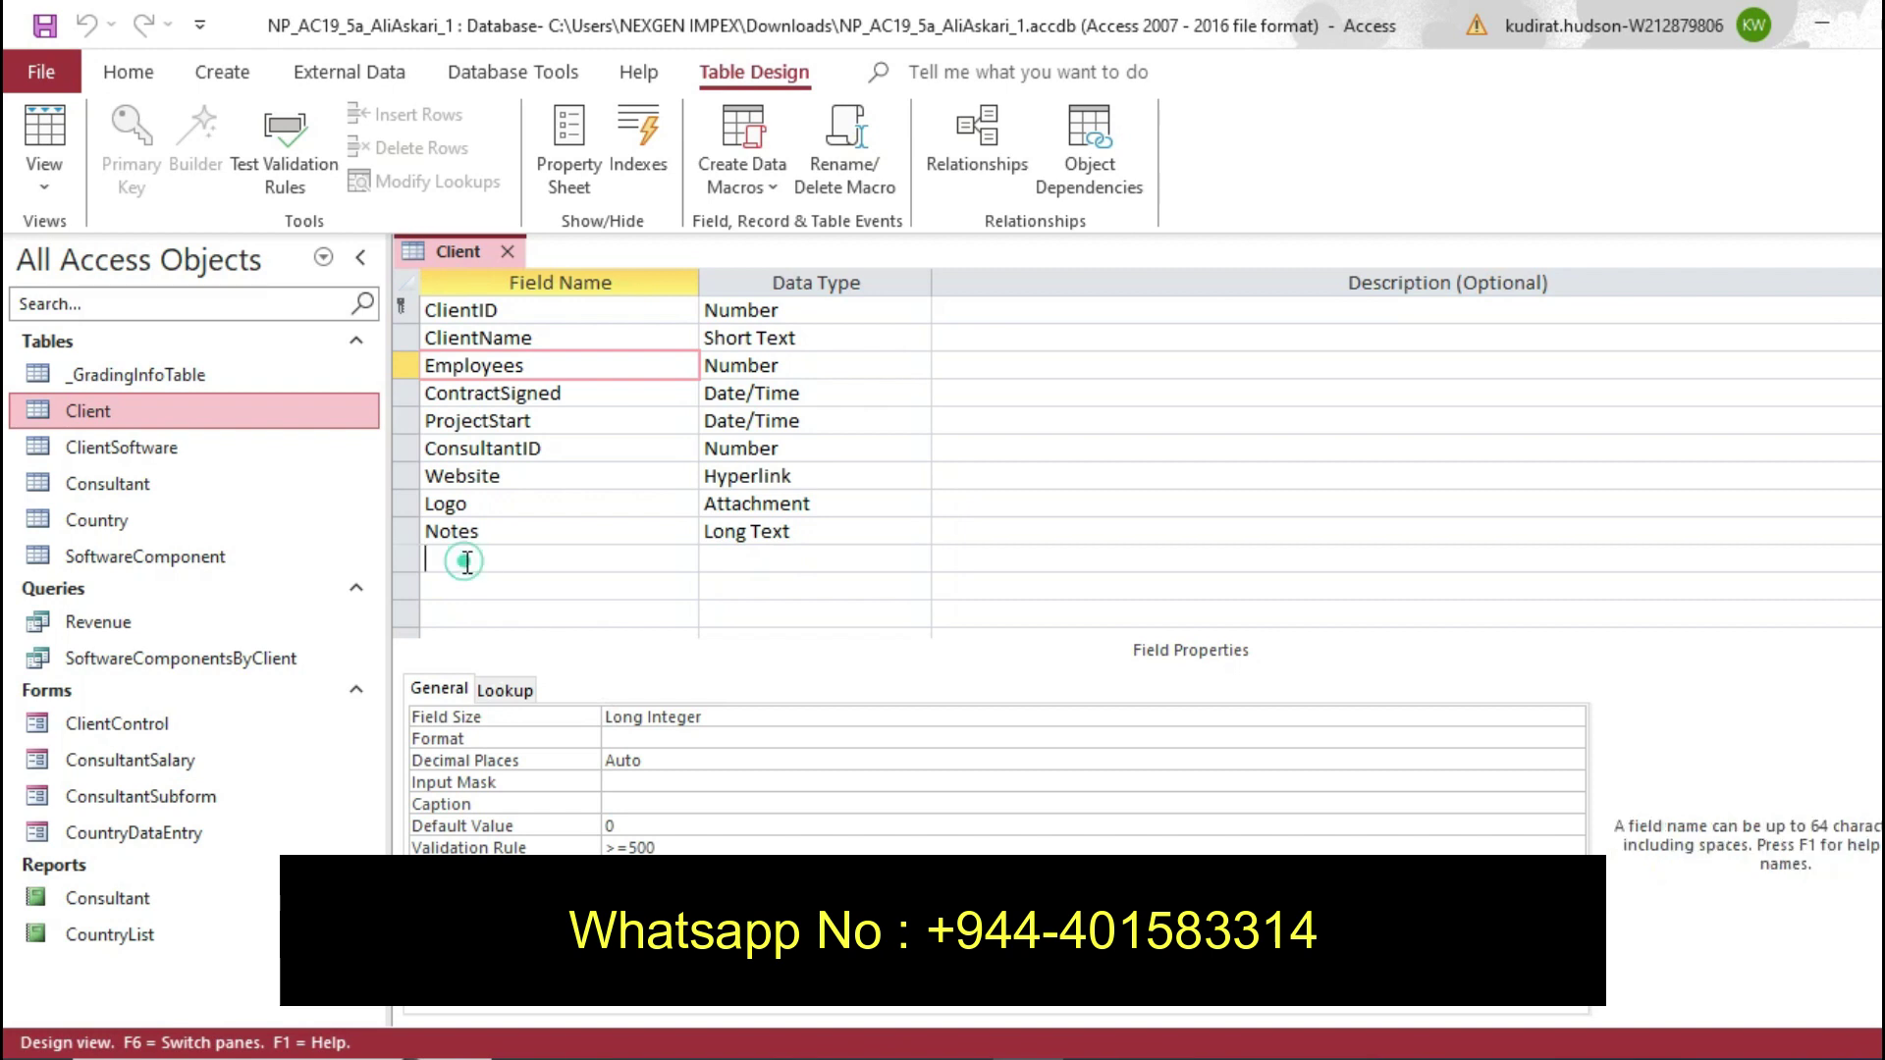
Copy "CountryCode" from item a of step 4 in Word and paste it in Access as the new field's name below Notes
{"action": "key", "text": "alt+Tab"}
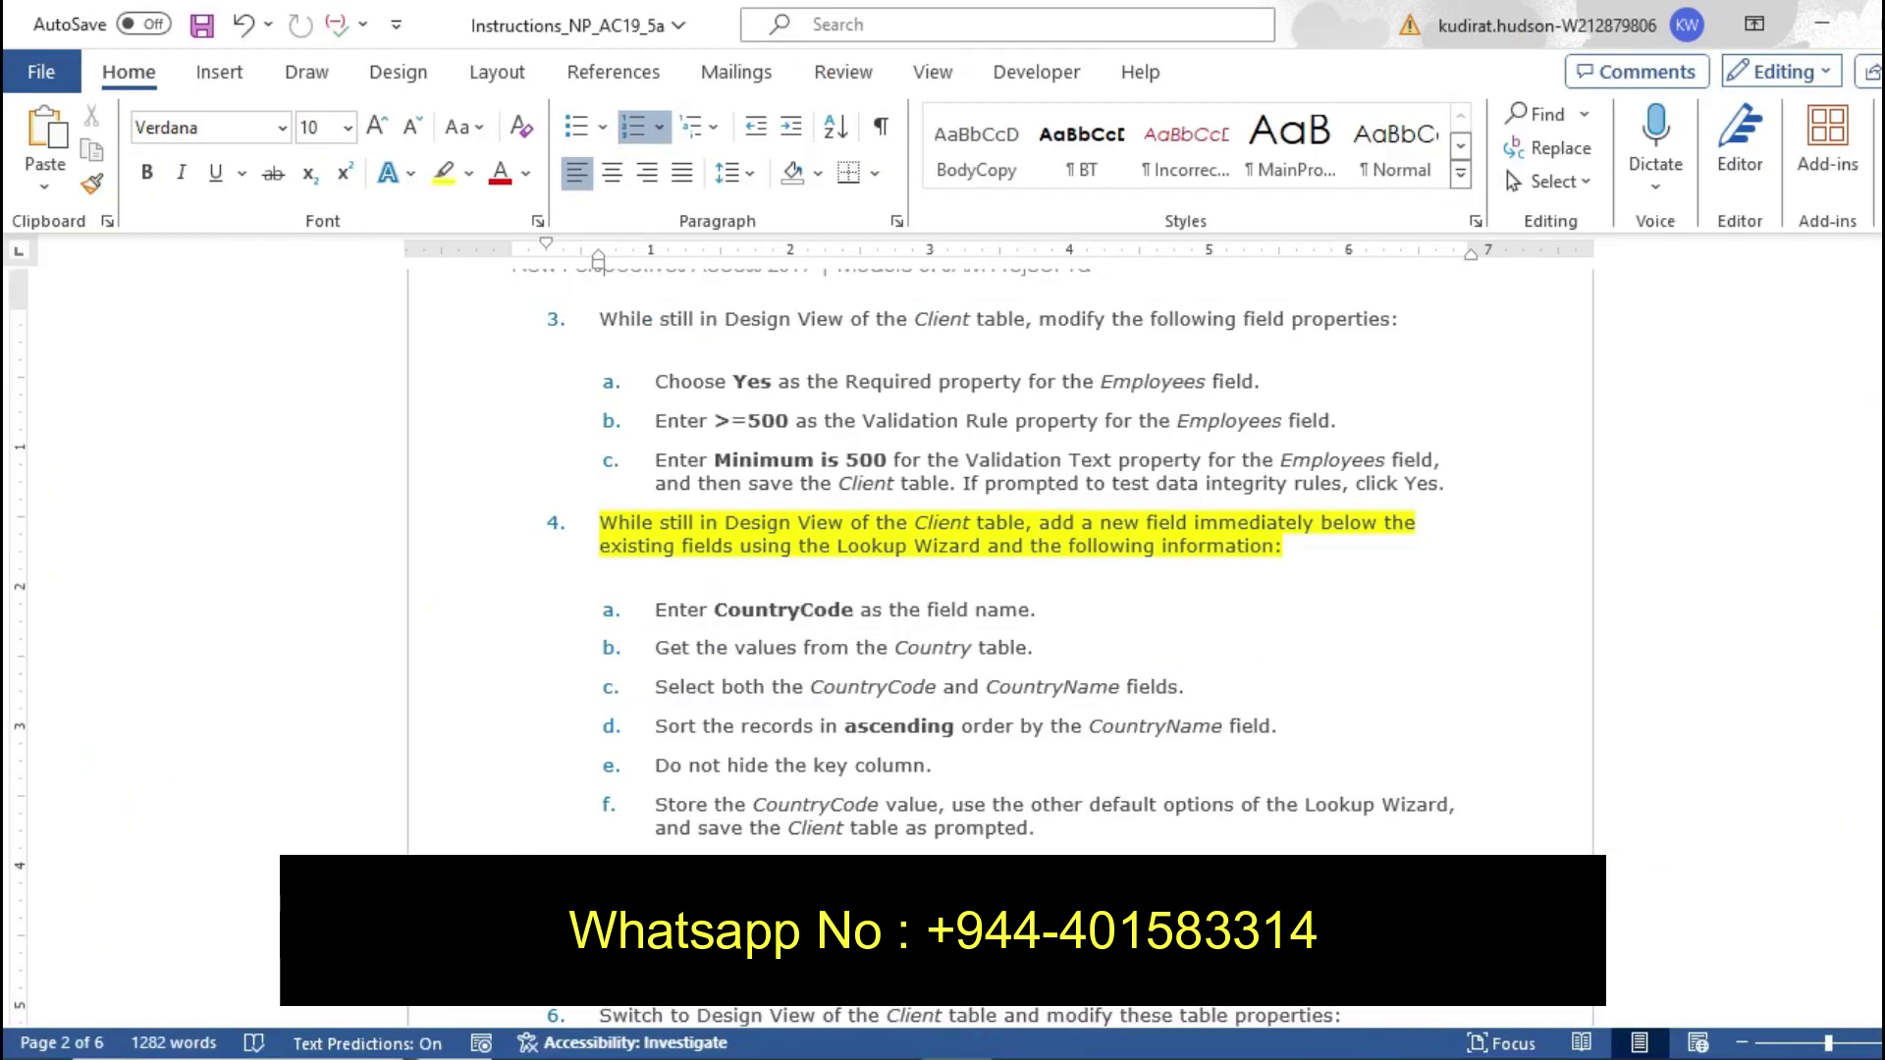
{"action": "left_click_drag", "start_coordinate": [727, 608], "coordinate": [837, 601]}
{"action": "left_click", "coordinate": [722, 608]}
{"action": "left_click_drag", "start_coordinate": [718, 609], "coordinate": [850, 610]}
{"action": "key", "text": "ctrl+c"}
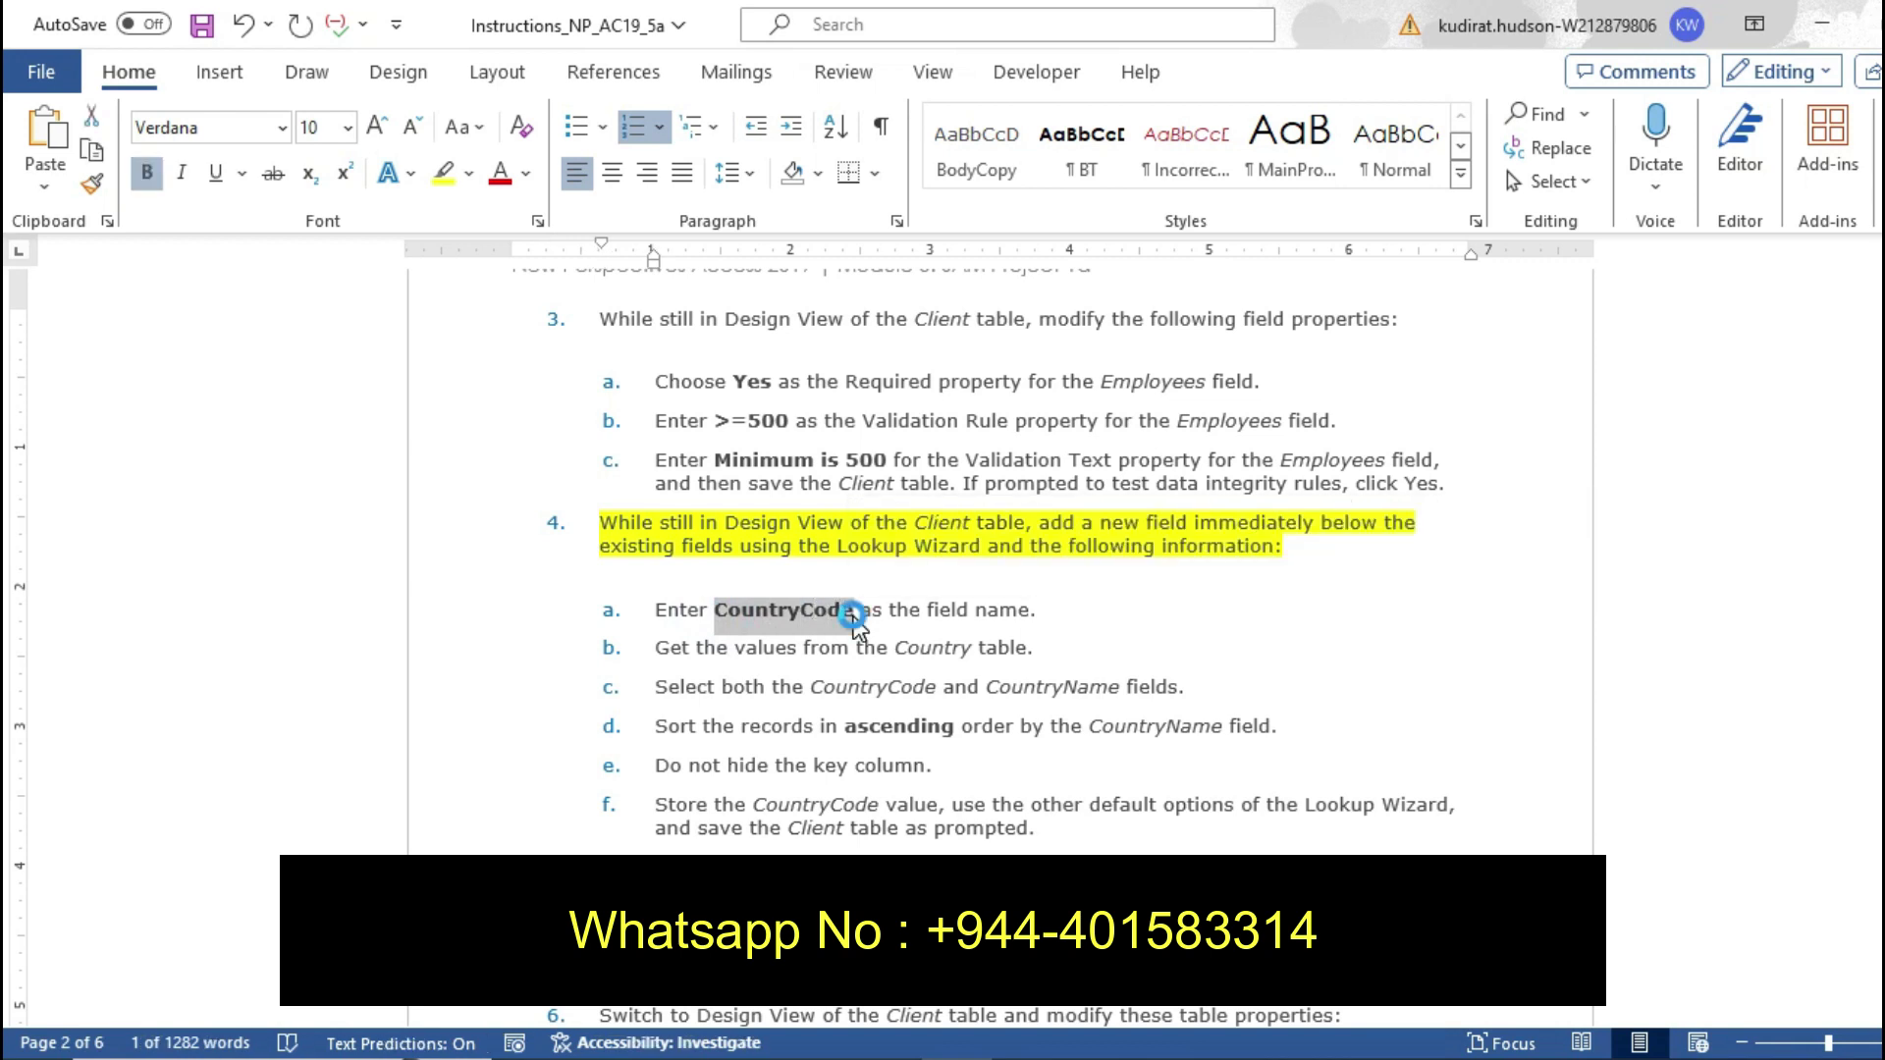
{"action": "key", "text": "alt+Tab"}
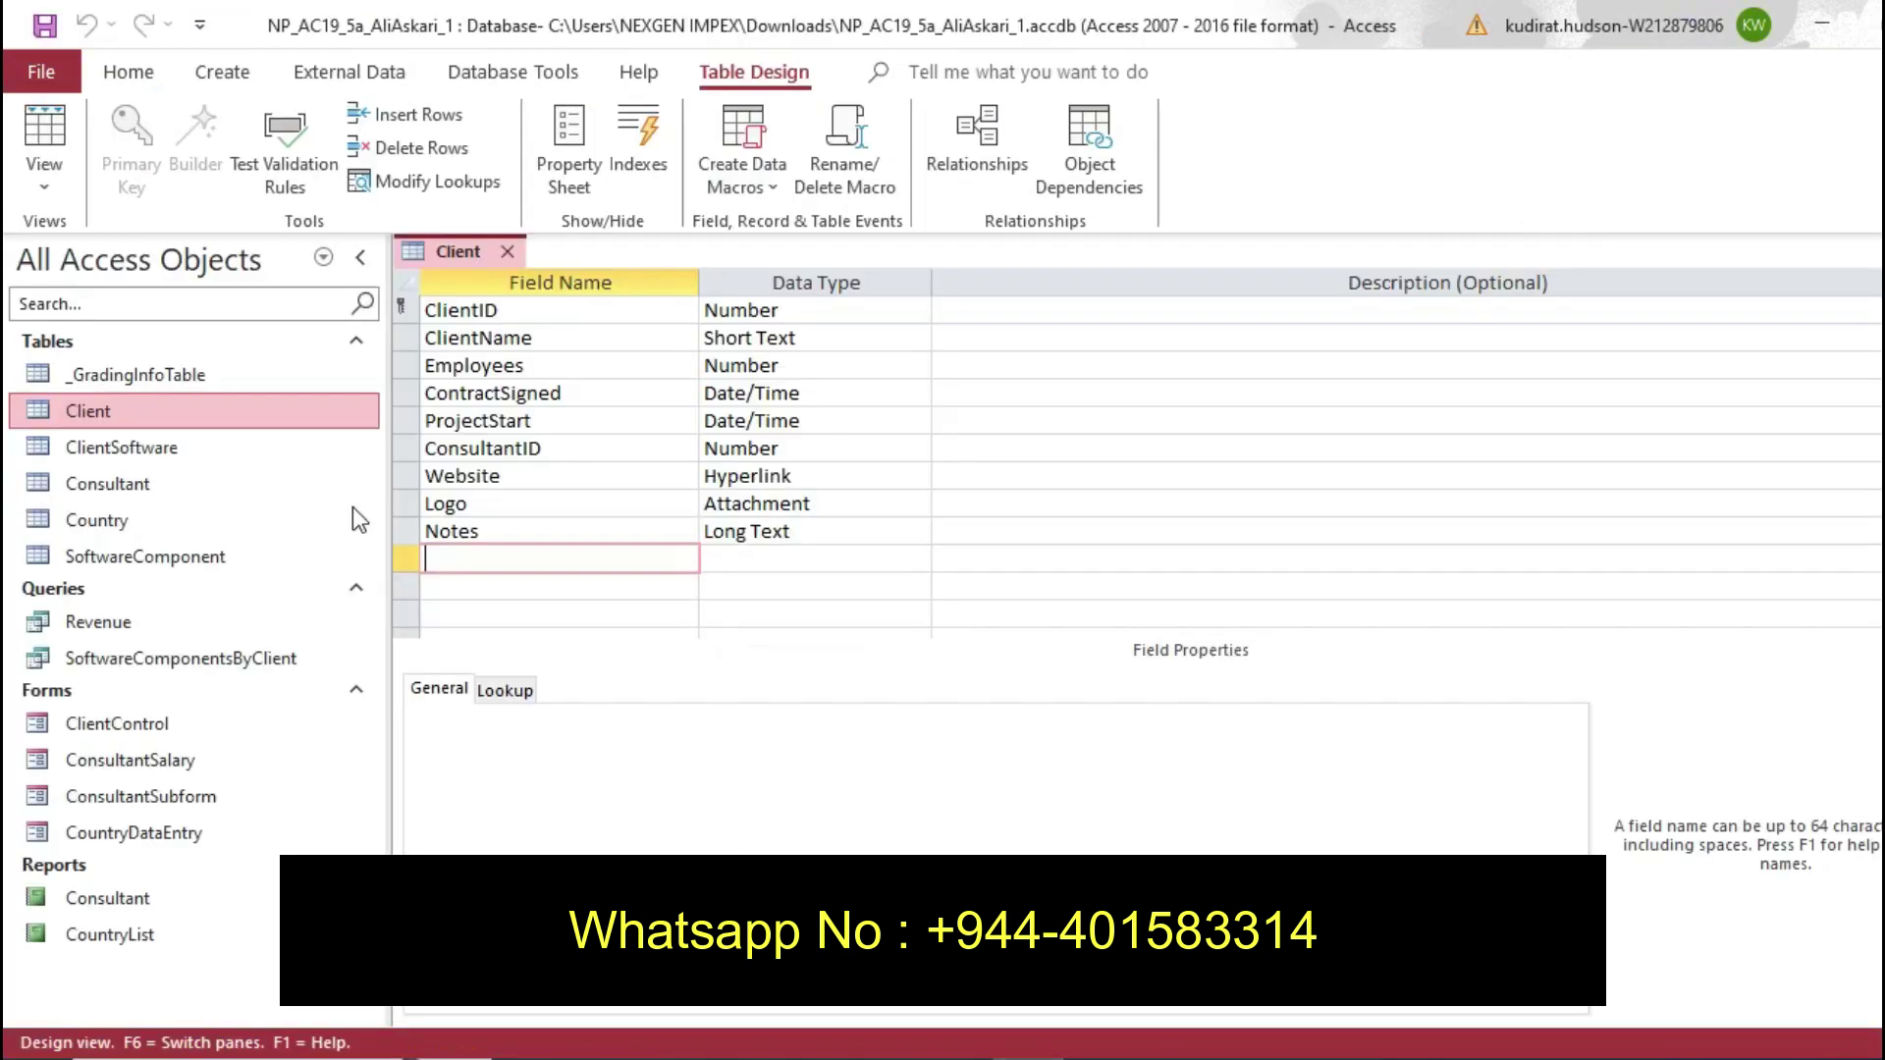
{"action": "key", "text": "ctrl+v"}
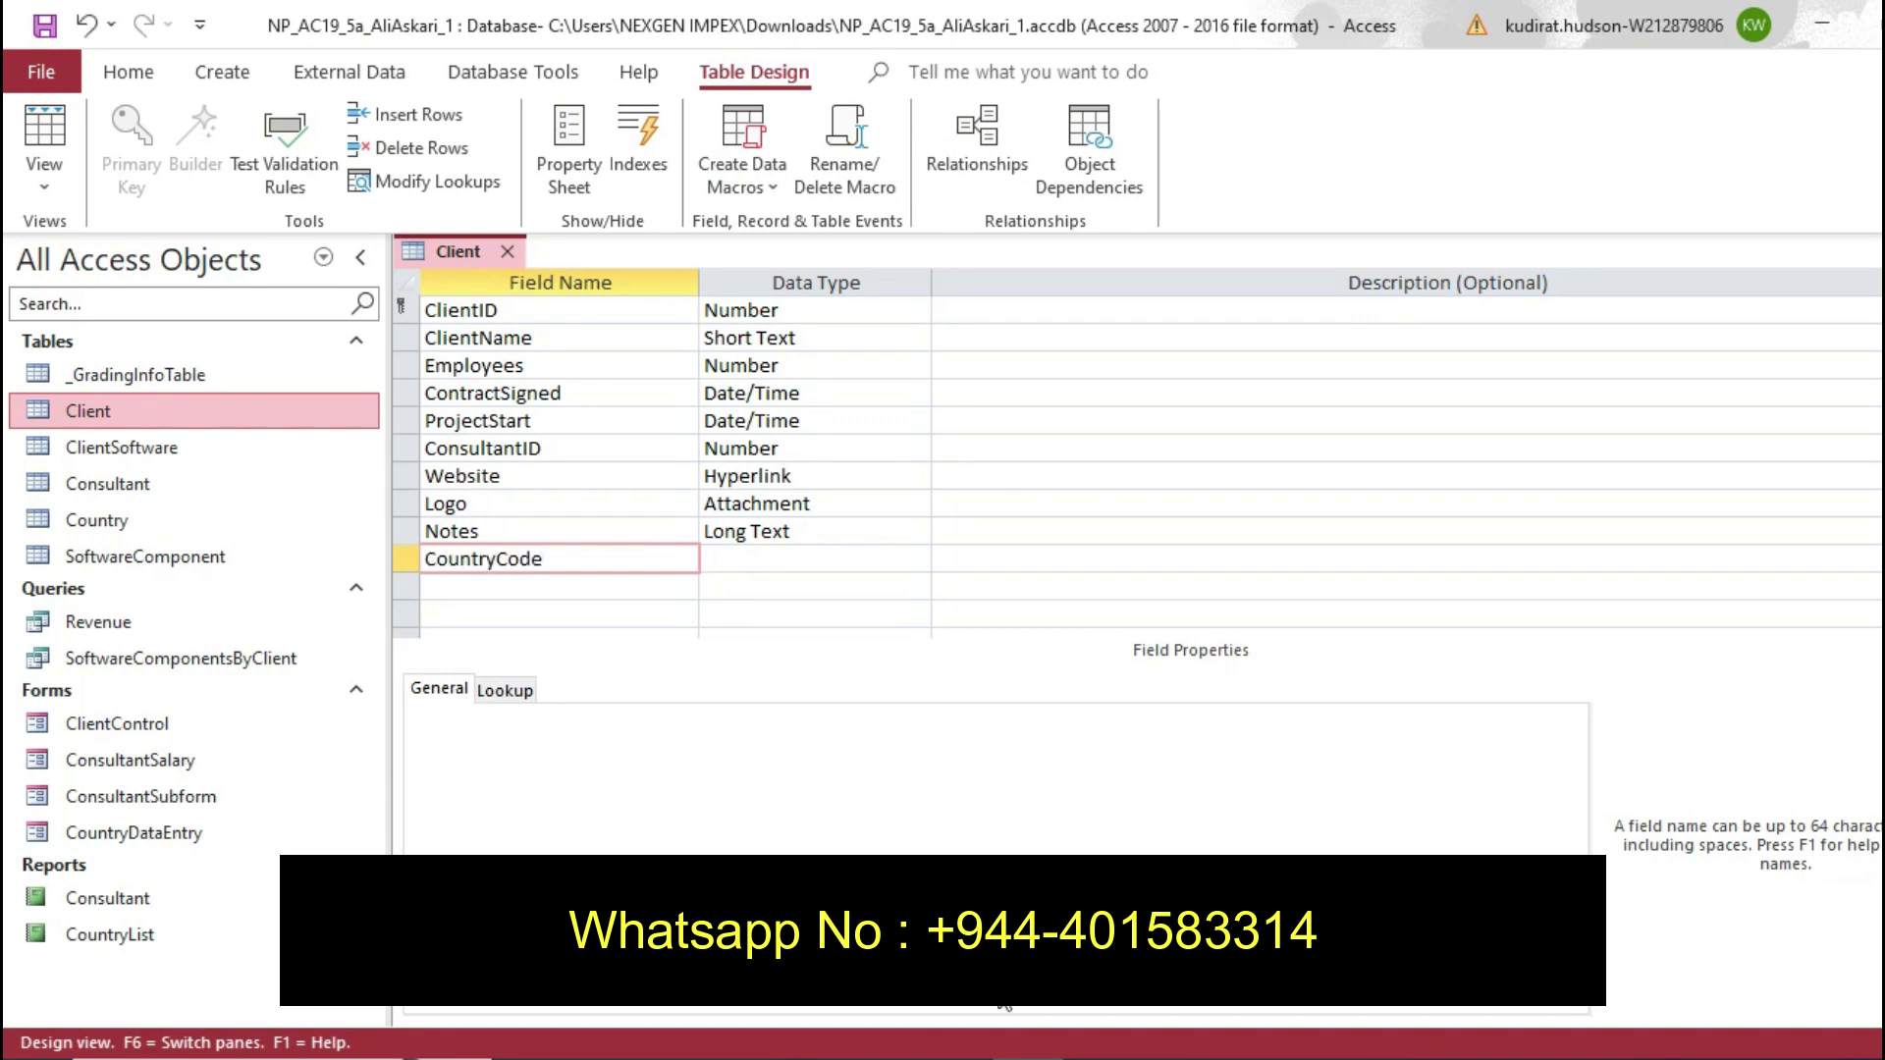
Switch to the Word instructions and highlight item b of step 4, about getting values from the Country table, in yellow
{"action": "key", "text": "alt+Tab"}
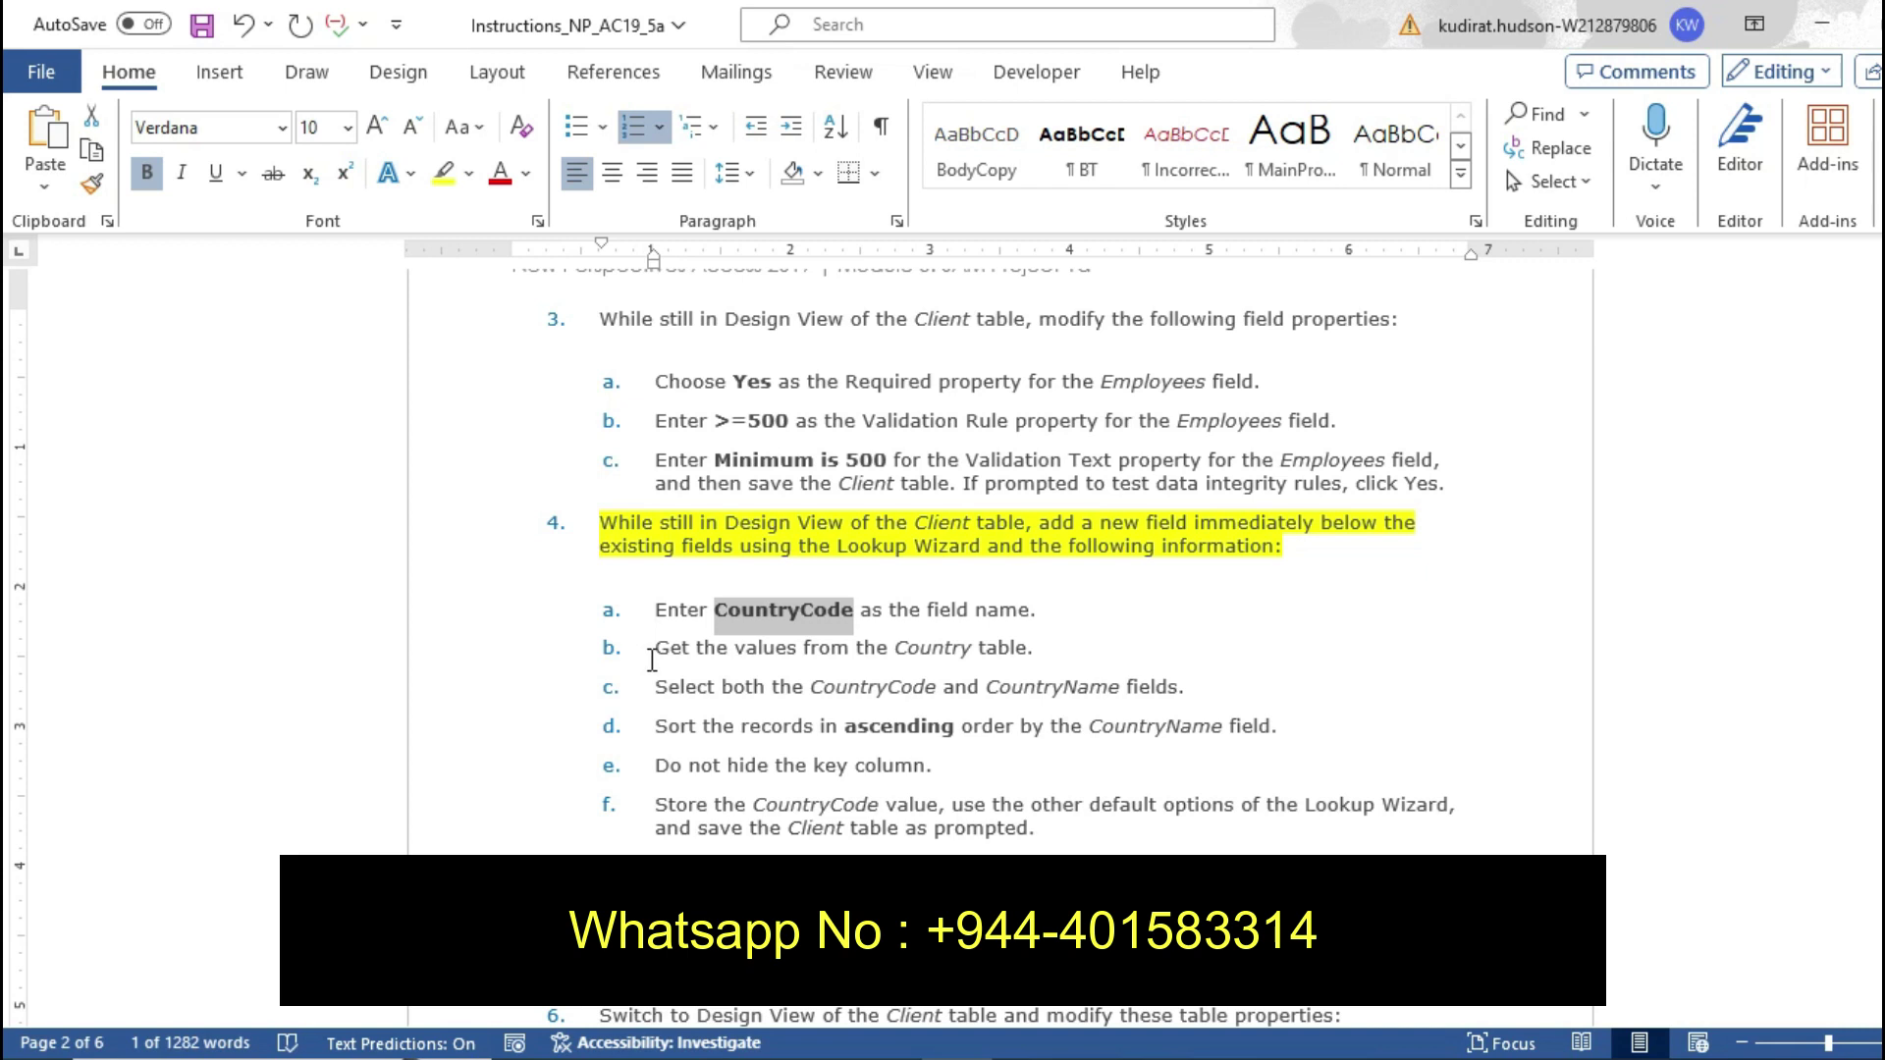
{"action": "left_click_drag", "start_coordinate": [658, 654], "coordinate": [1025, 653]}
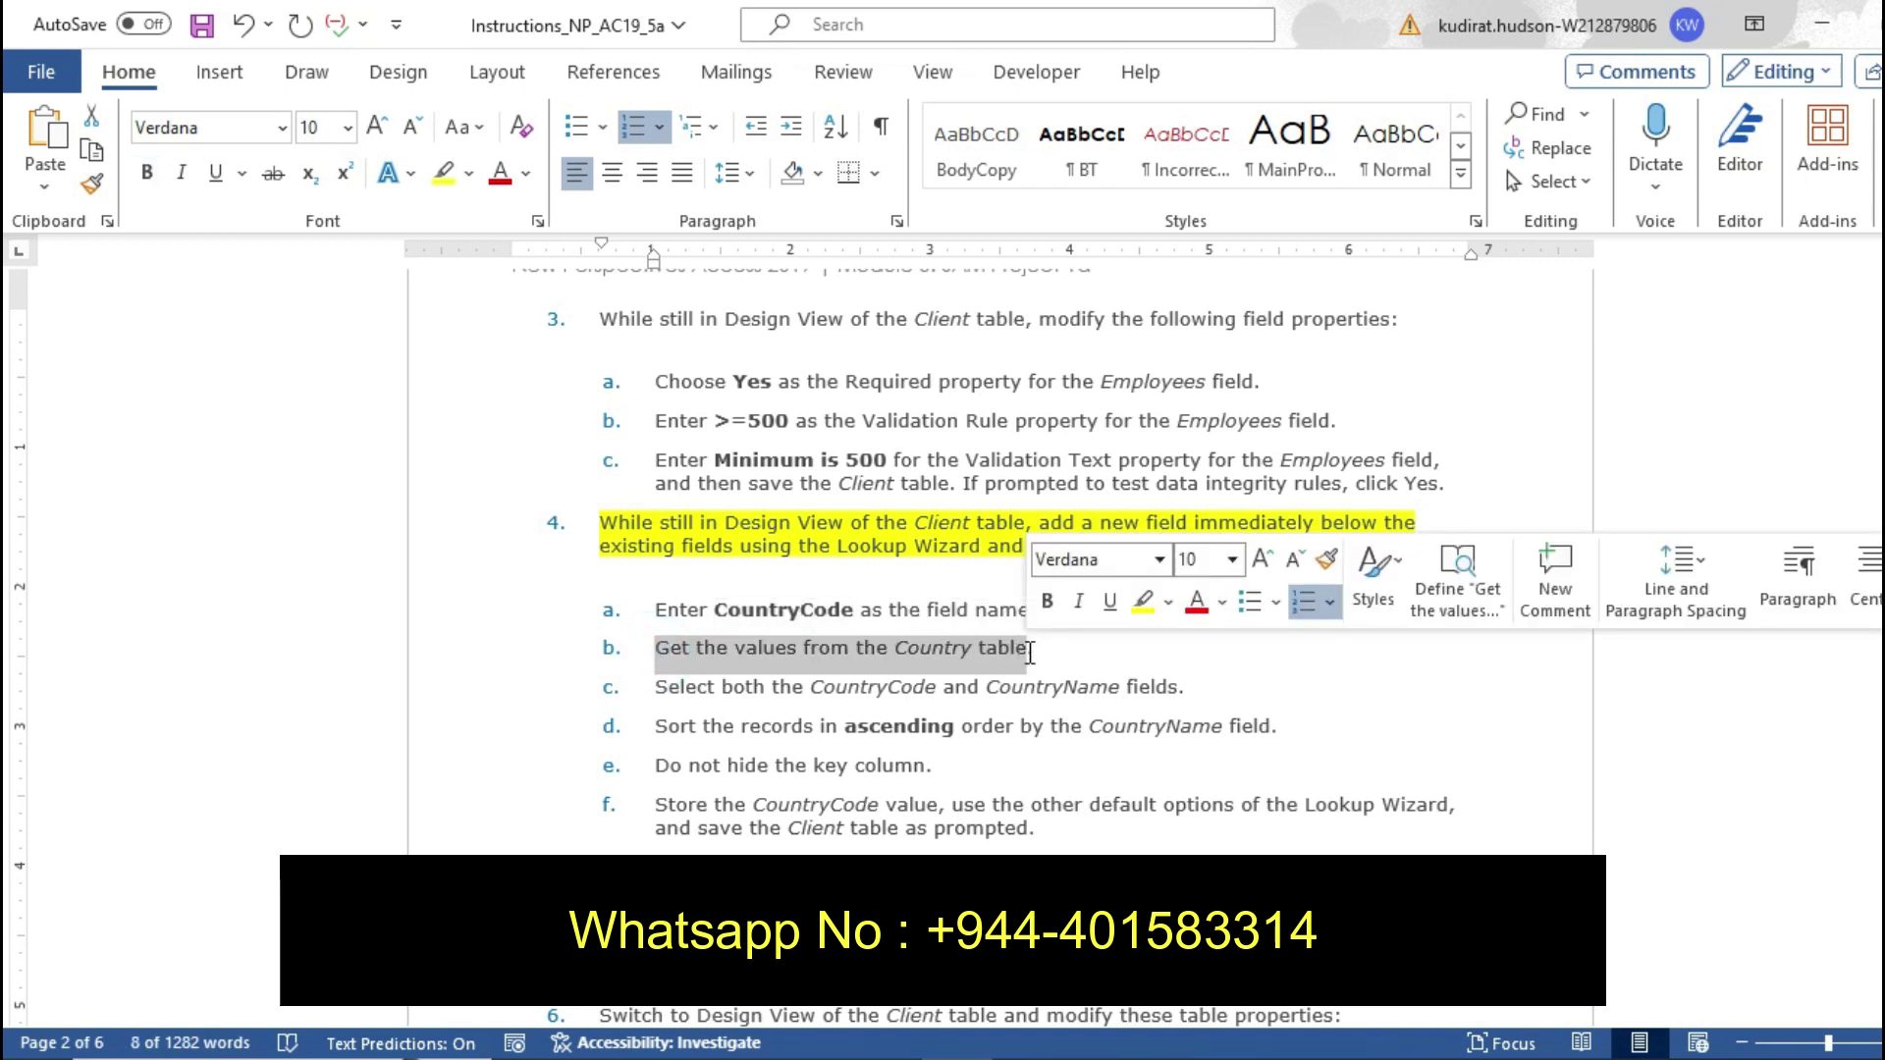
{"action": "left_click", "coordinate": [1140, 601]}
{"action": "left_click", "coordinate": [1104, 665]}
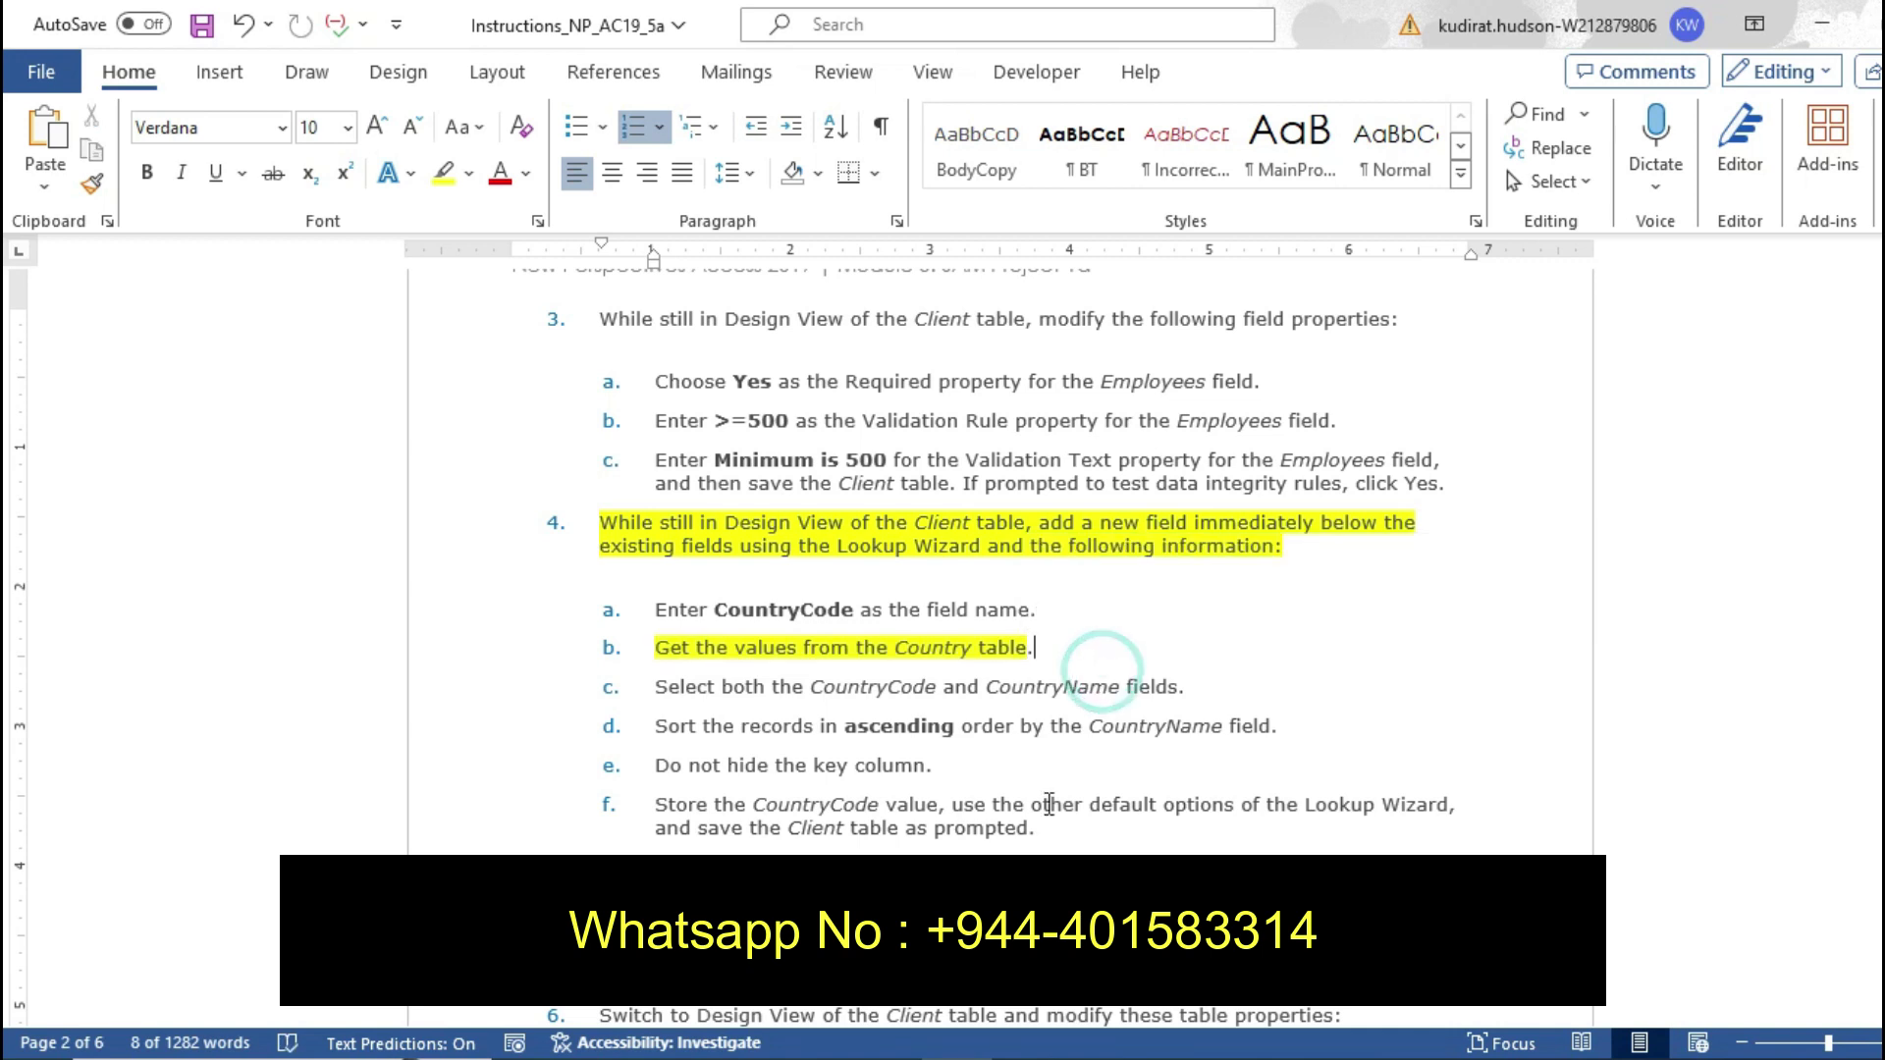
Switch to Access, start the Lookup Wizard for the CountryCode field's data type and take its values from the Country table
{"action": "key", "text": "alt+Tab"}
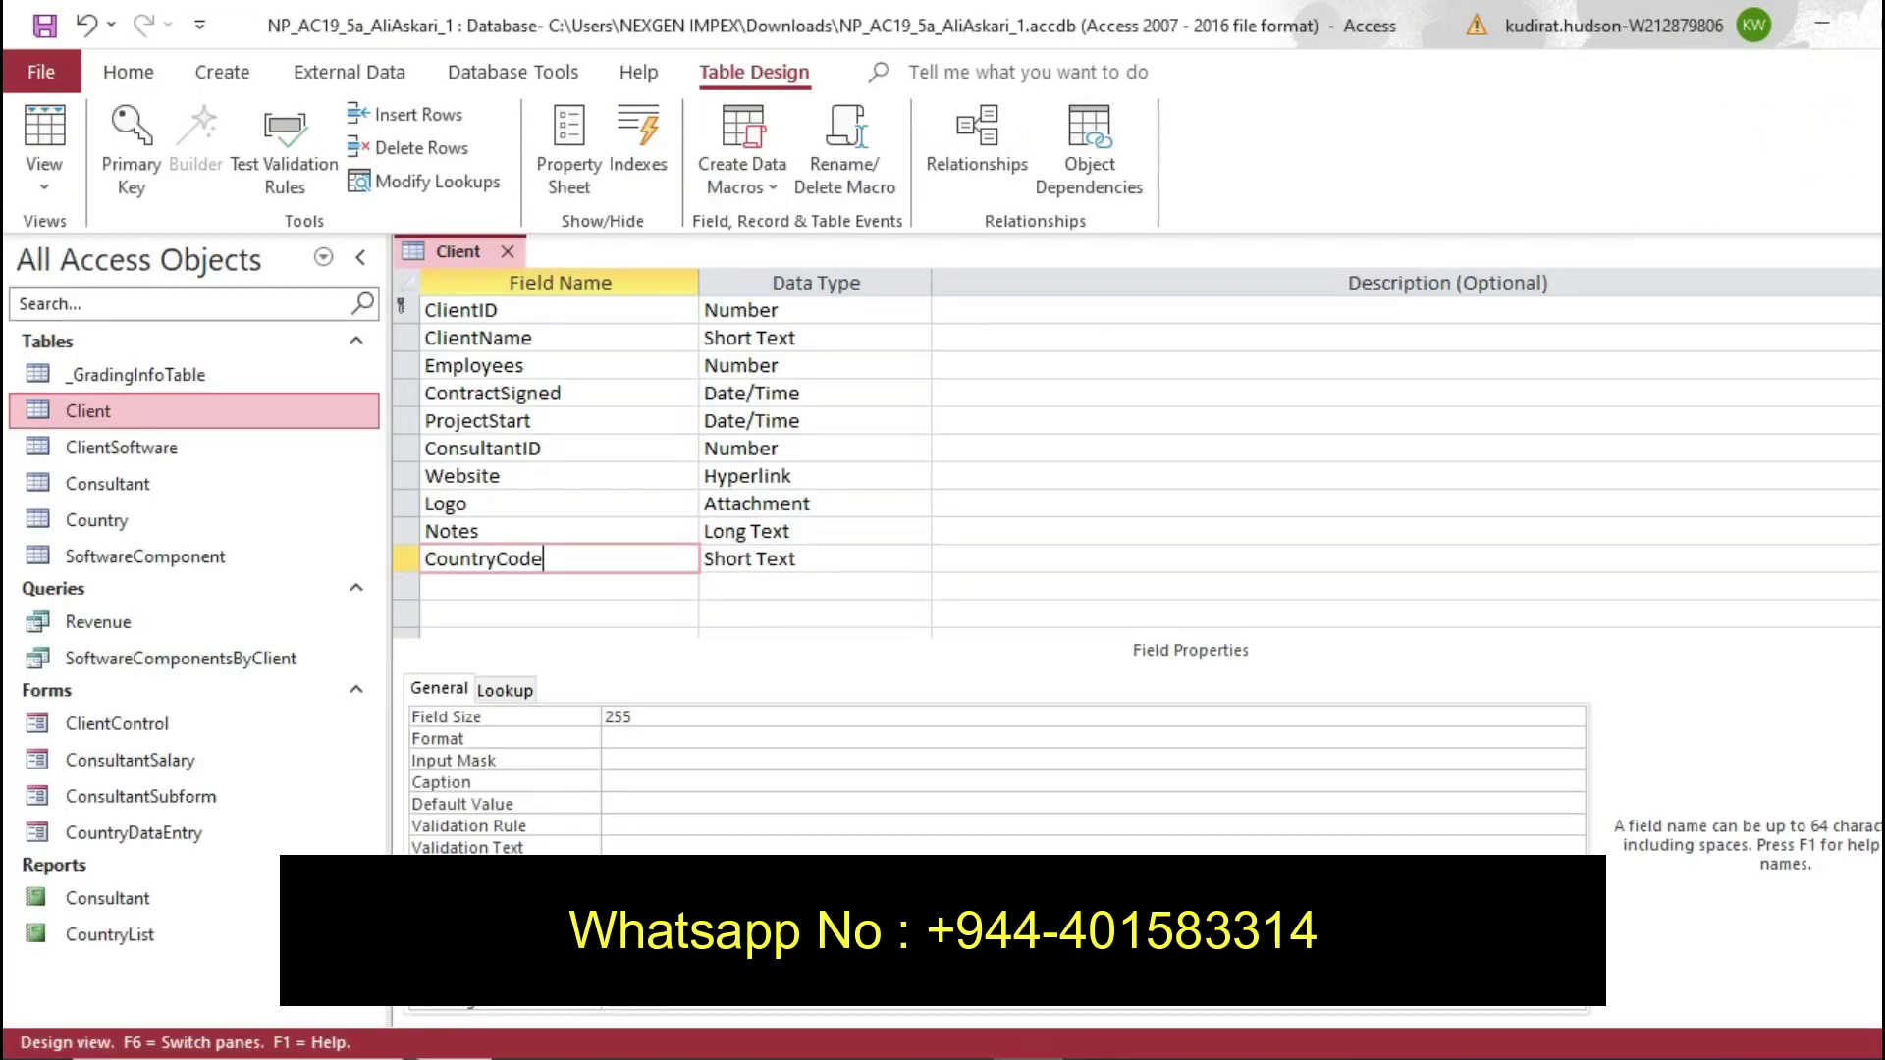
{"action": "left_click", "coordinate": [783, 567]}
{"action": "left_click", "coordinate": [915, 558]}
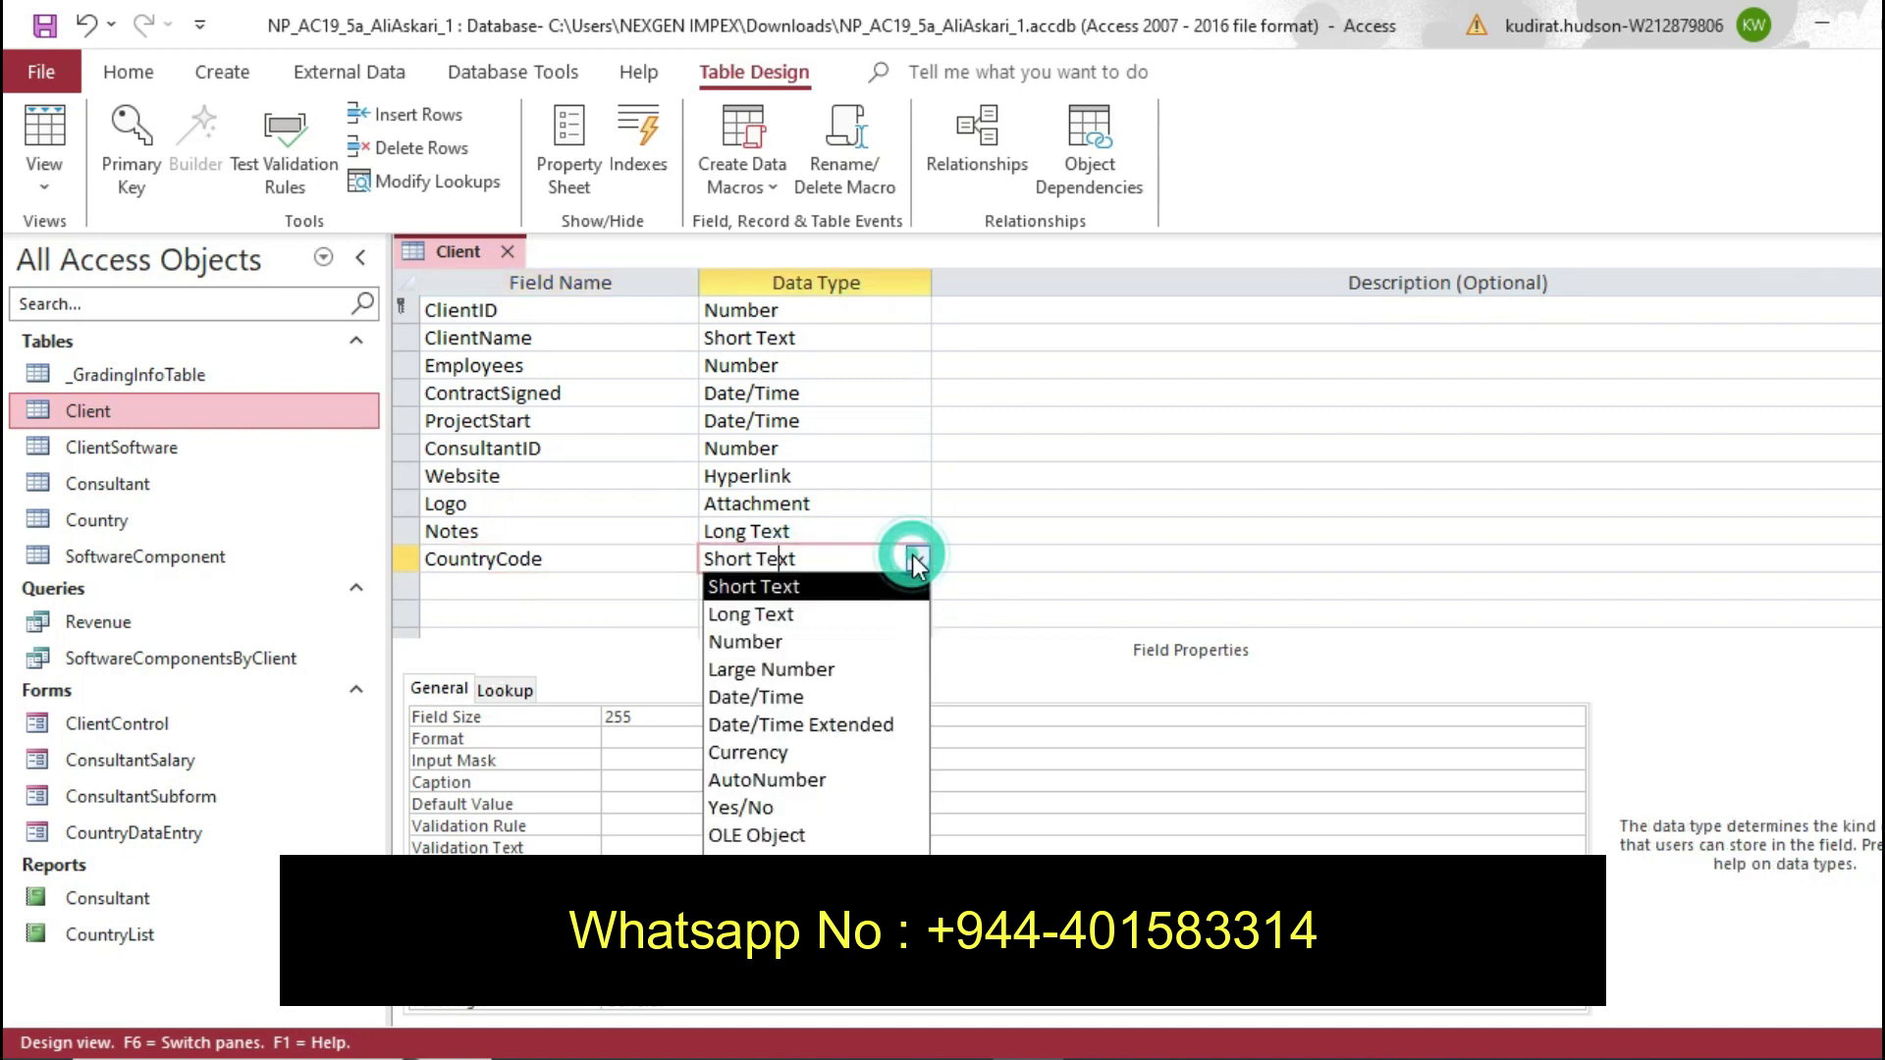
{"action": "left_click", "coordinate": [766, 945]}
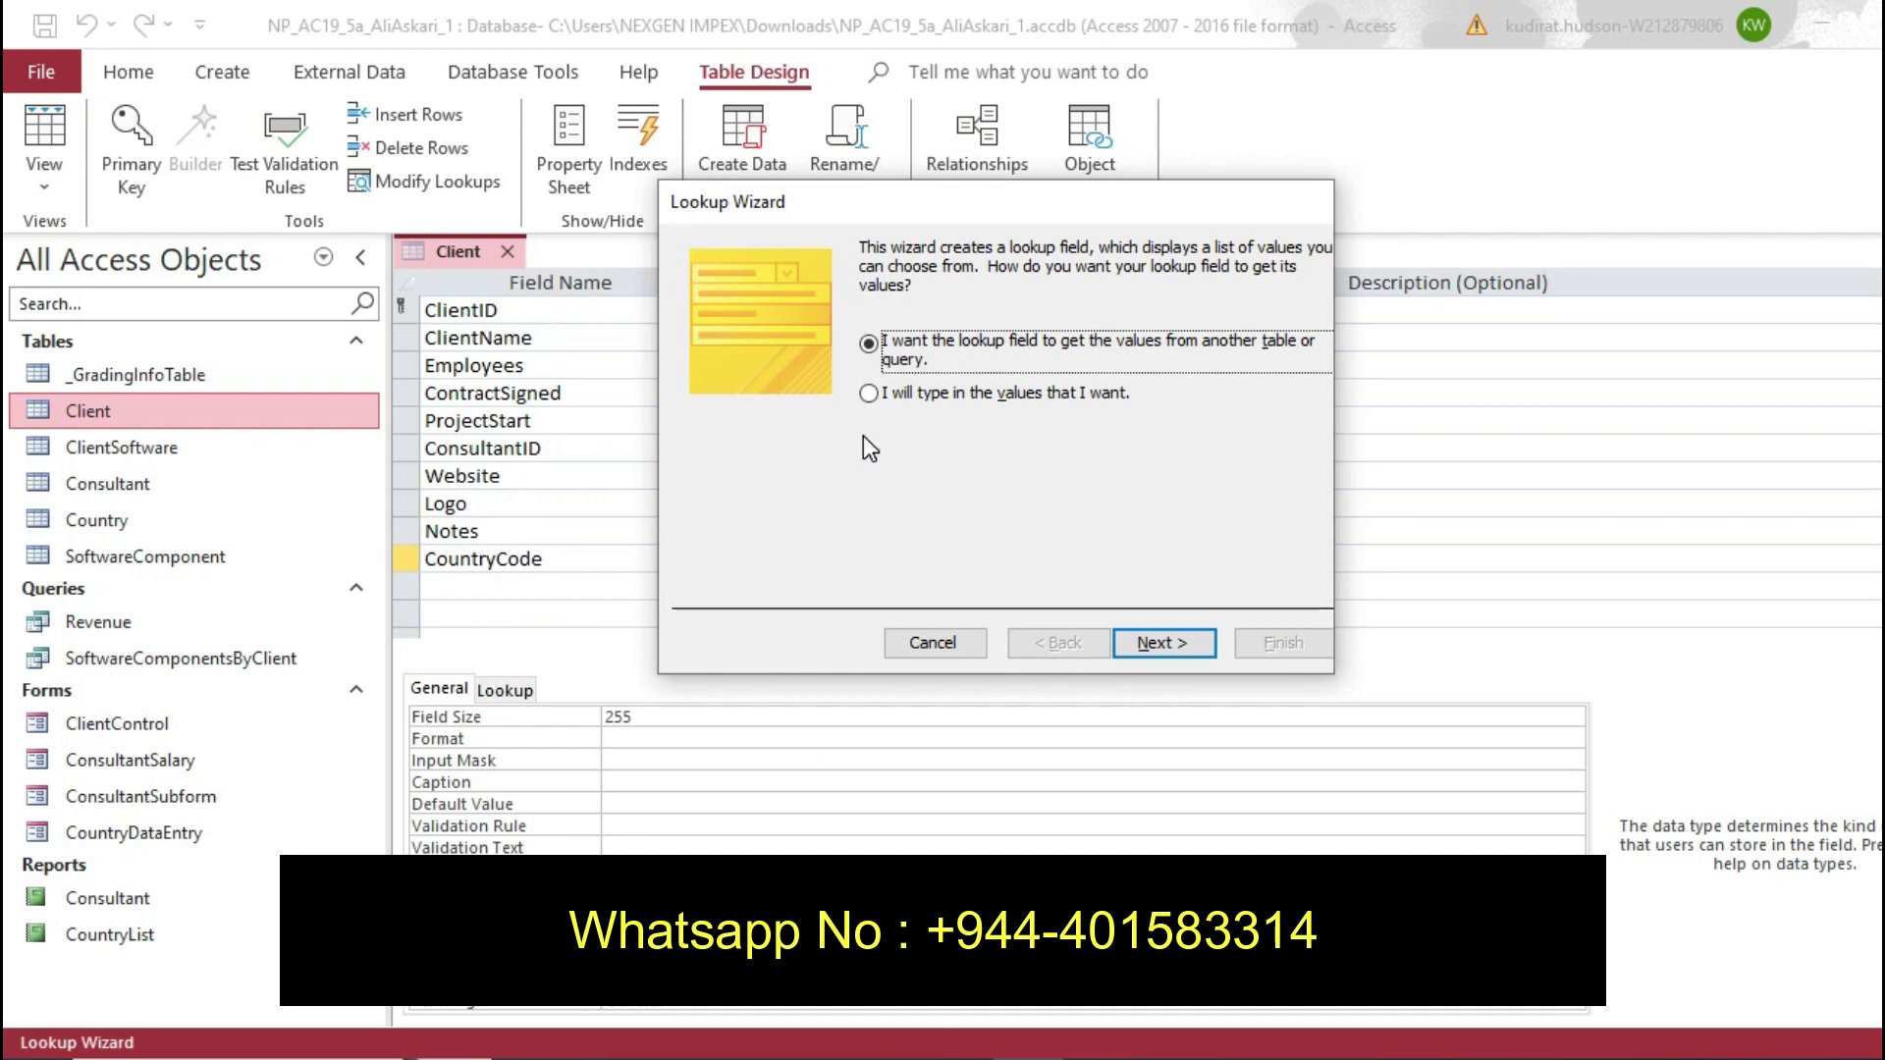
{"action": "left_click", "coordinate": [1147, 640]}
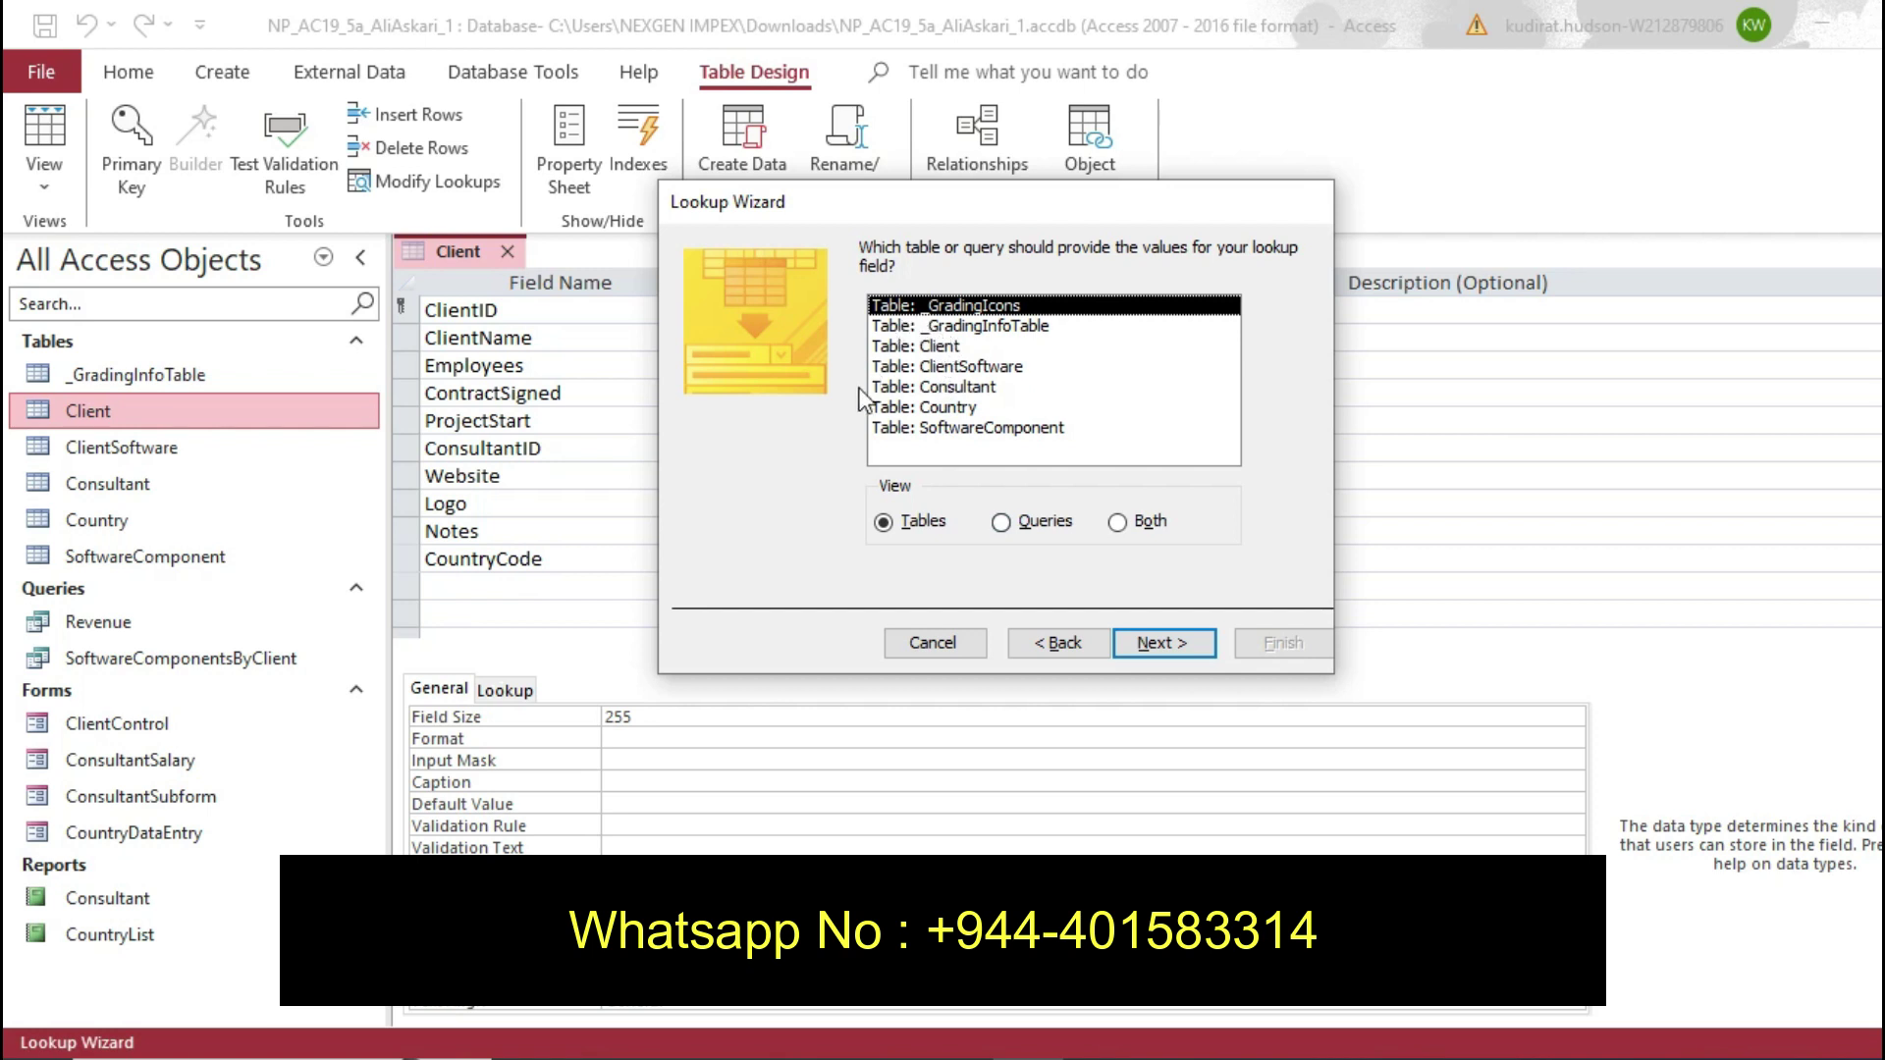
{"action": "left_click", "coordinate": [930, 408]}
{"action": "left_click", "coordinate": [1145, 643]}
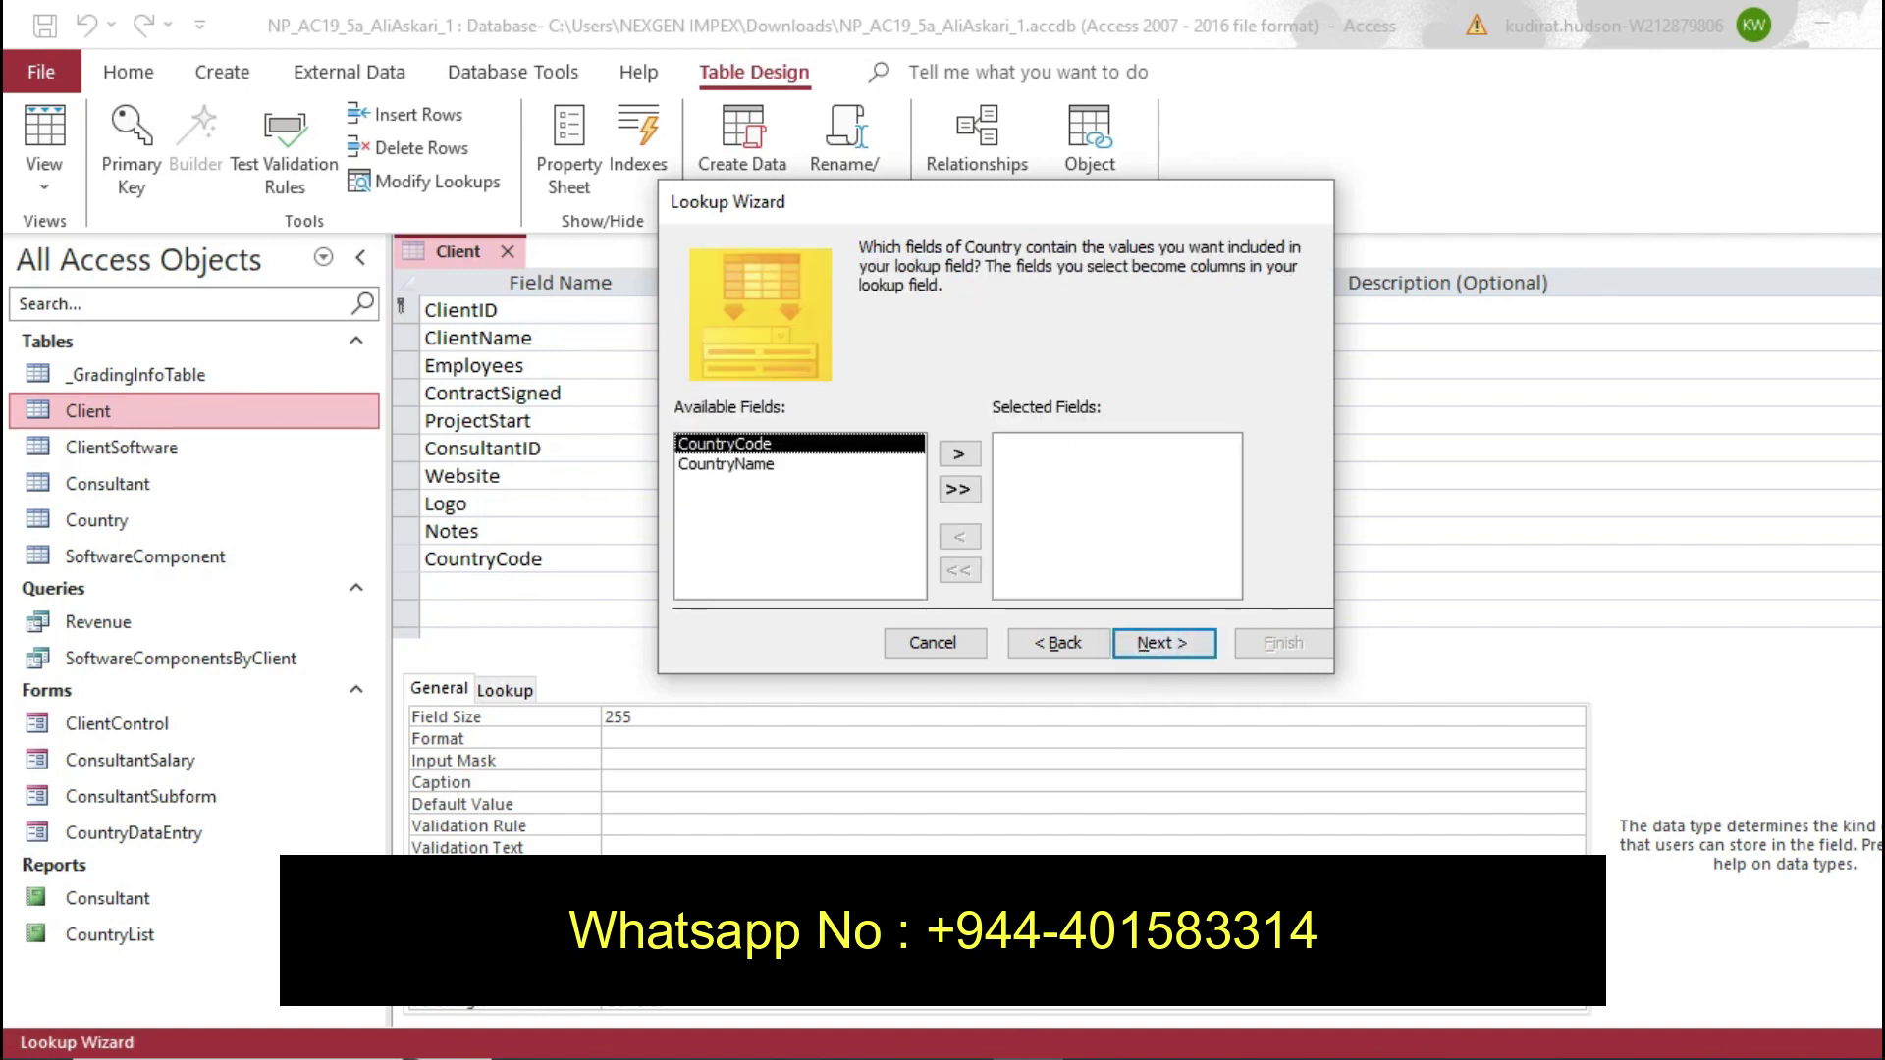
Highlight item c of step 4 in yellow in Word, and include both CountryCode and CountryName in the lookup in Access
{"action": "key", "text": "alt+Tab"}
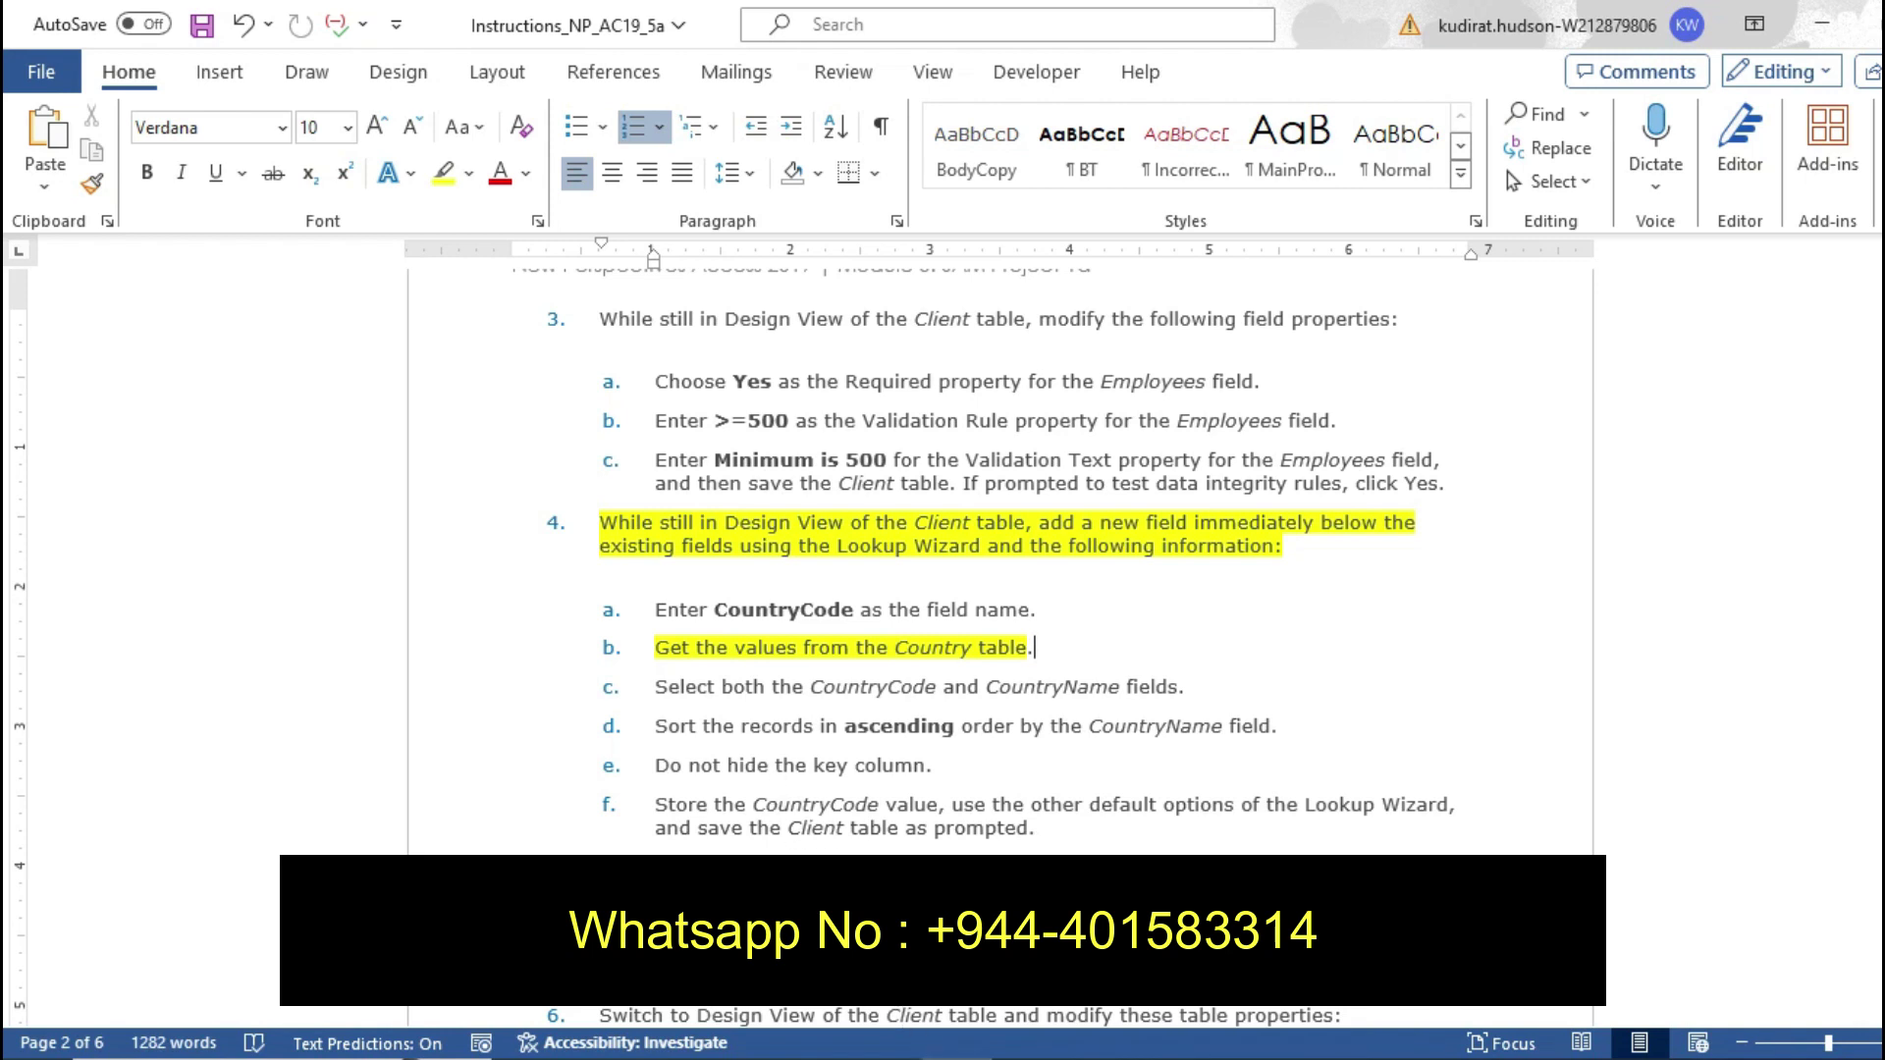
{"action": "left_click_drag", "start_coordinate": [652, 684], "coordinate": [1193, 691]}
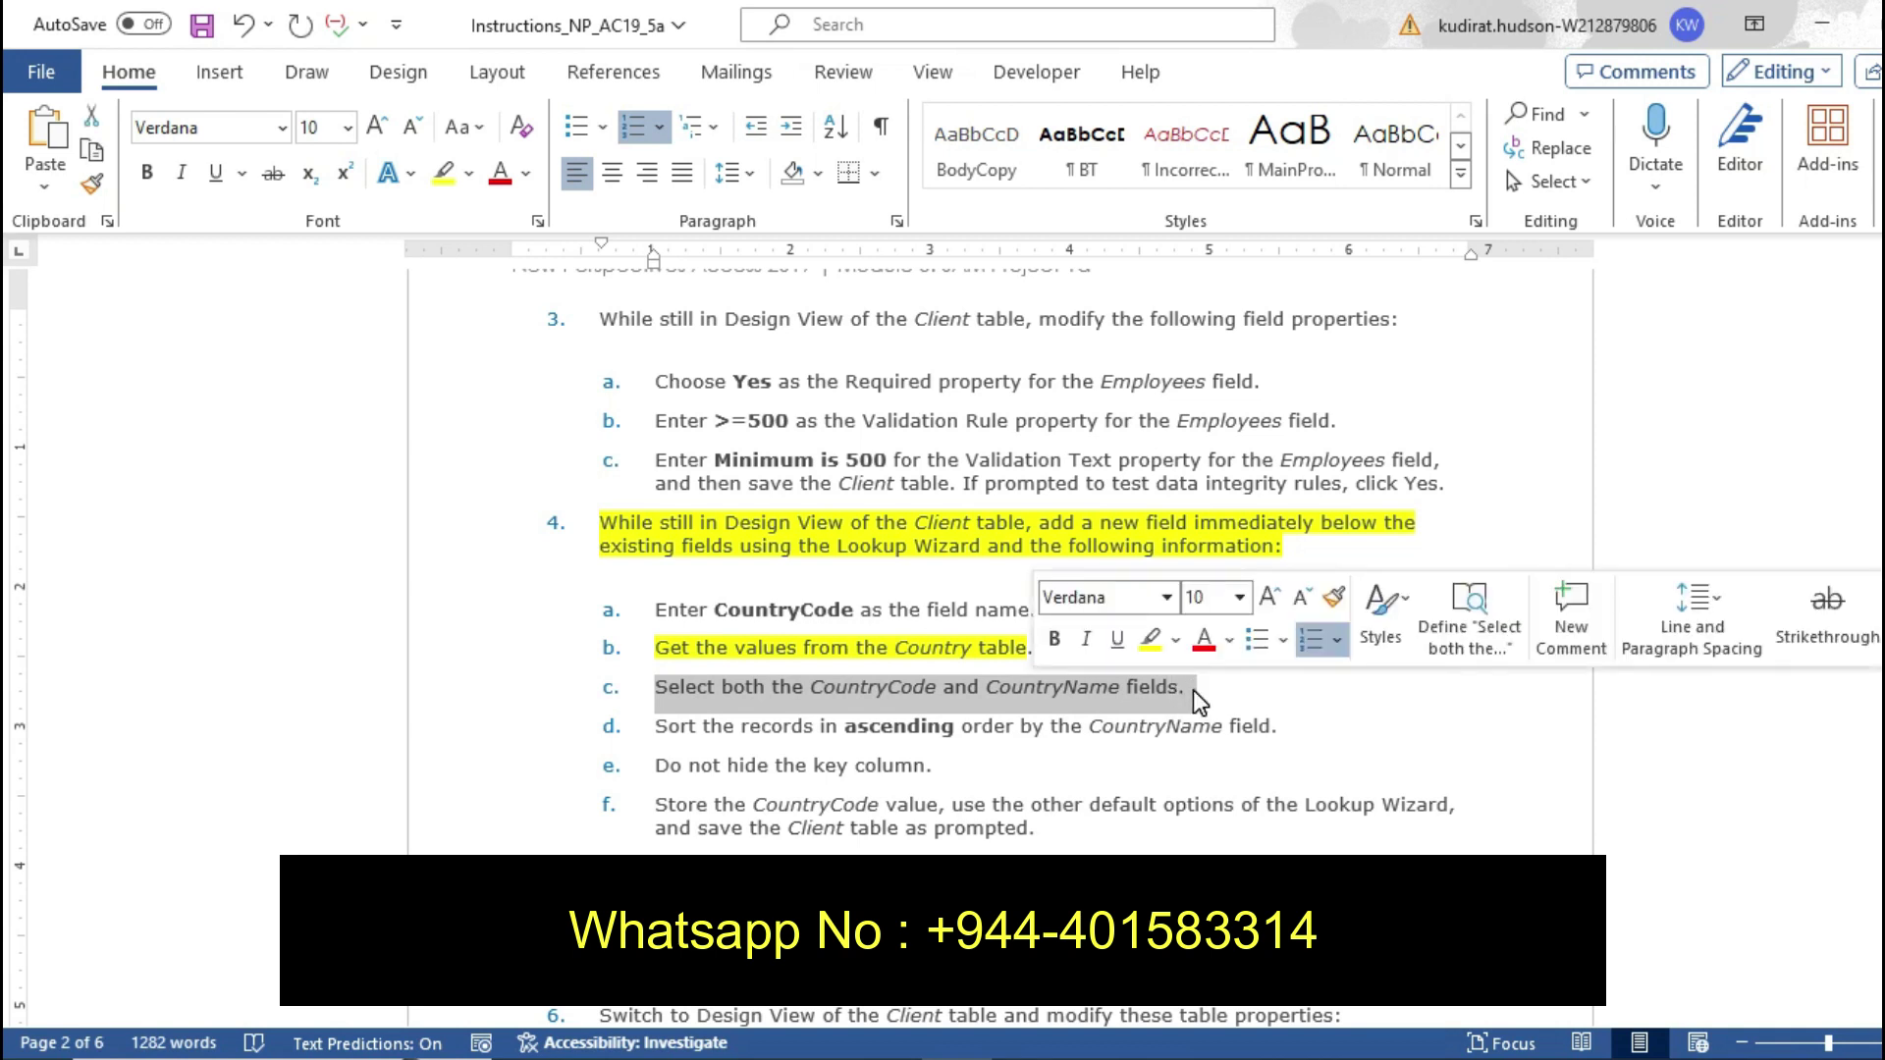
{"action": "left_click", "coordinate": [1147, 650]}
{"action": "key", "text": "Right"}
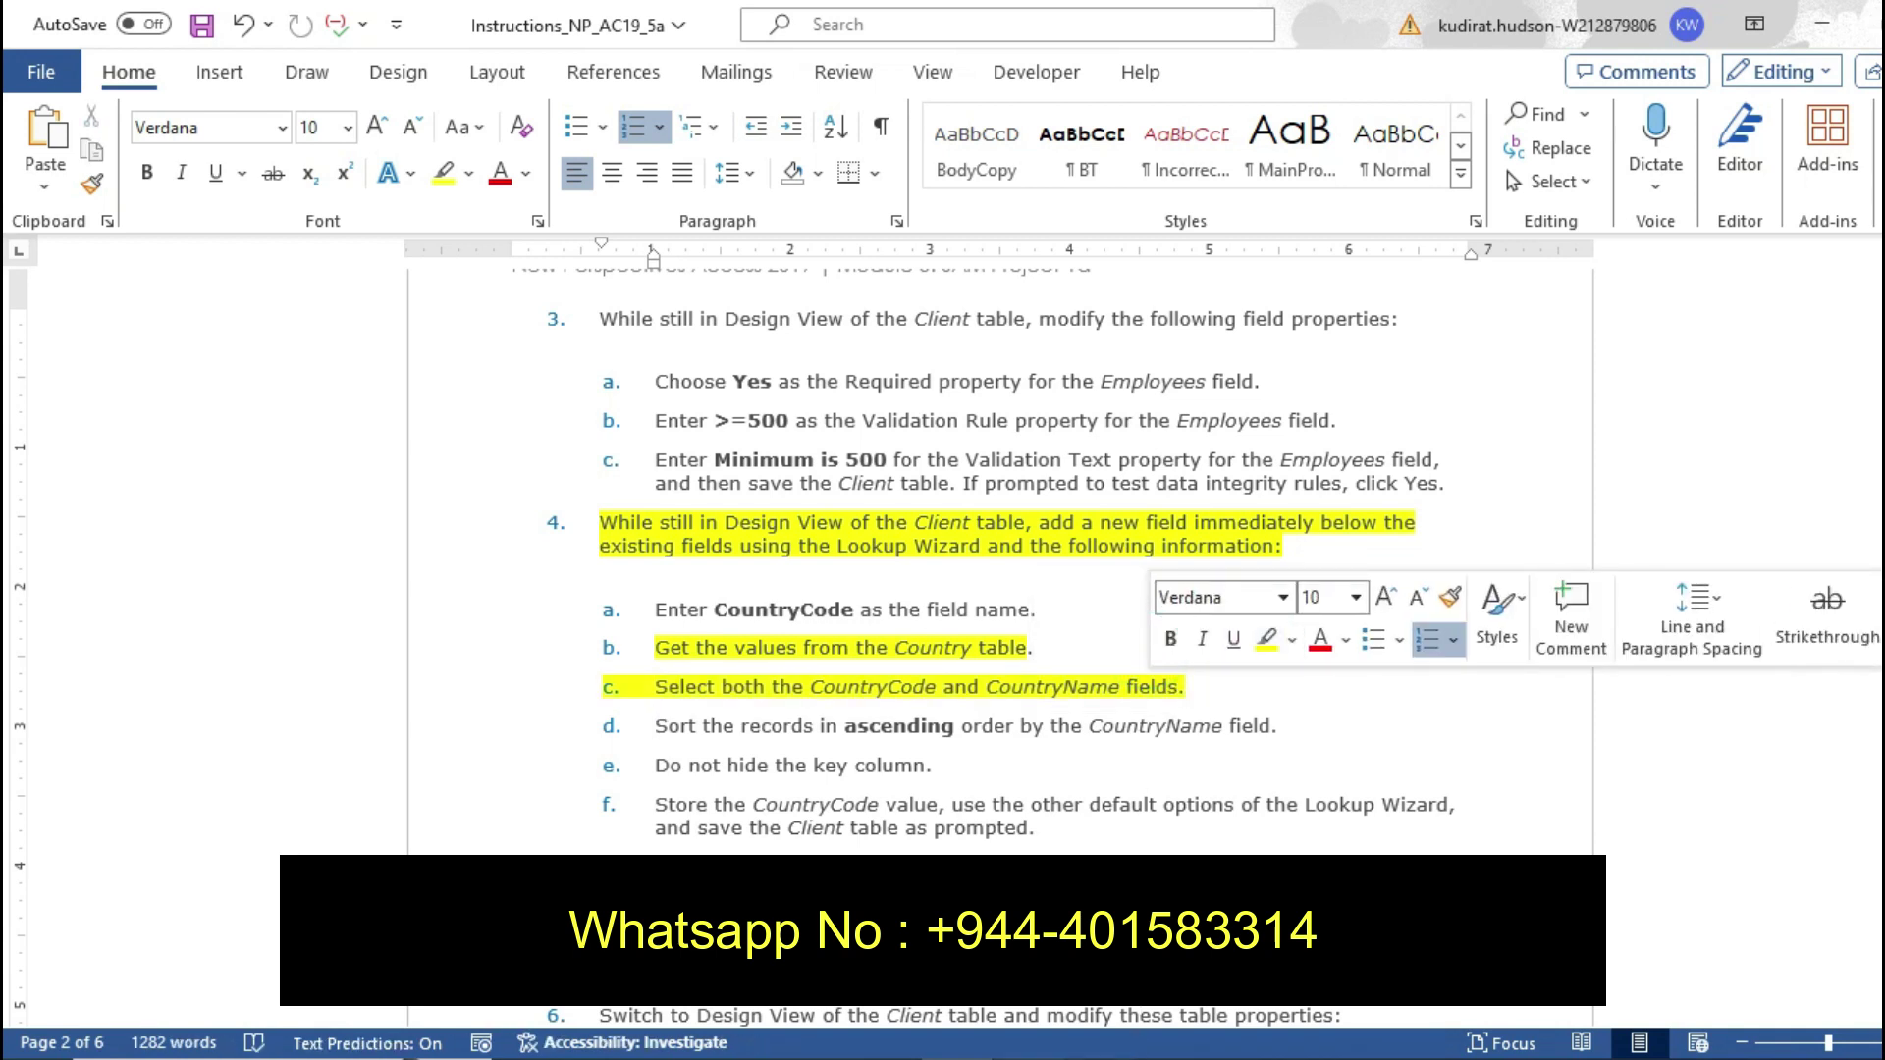
{"action": "key", "text": "alt+Tab"}
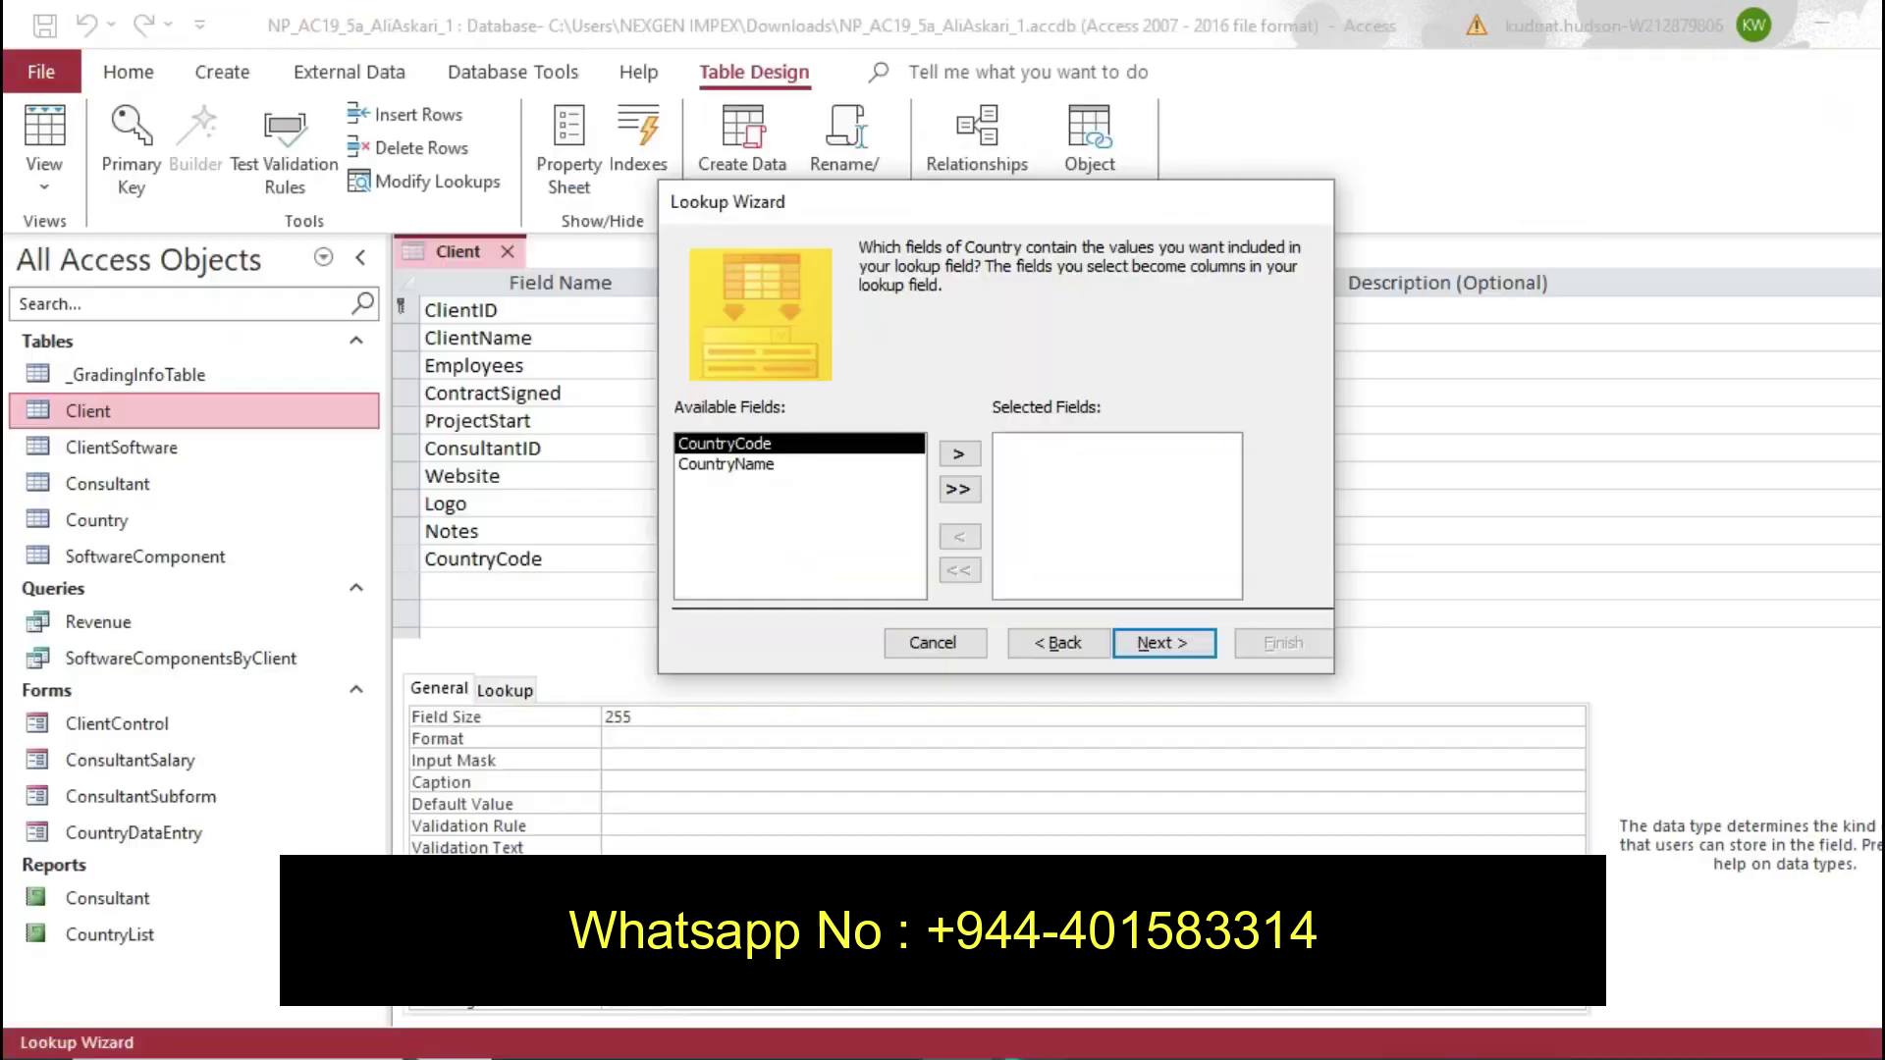
{"action": "left_click", "coordinate": [959, 489]}
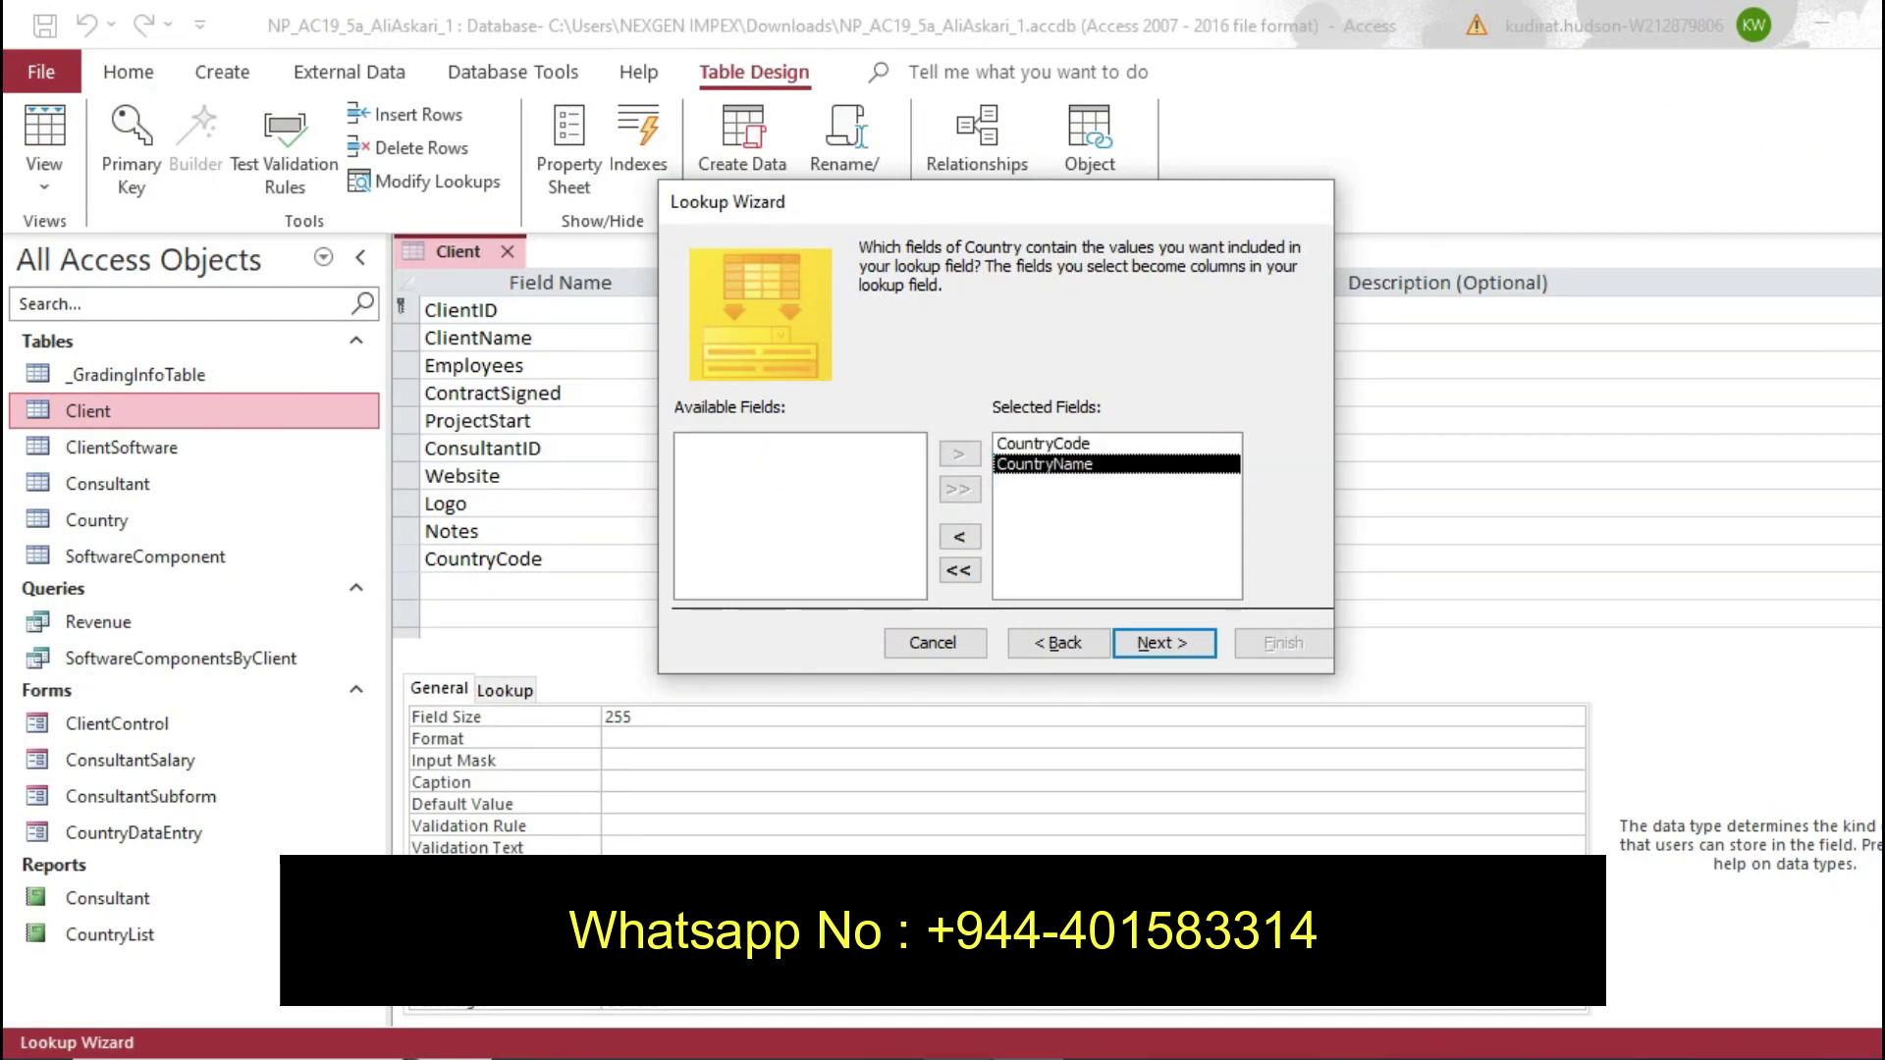
Switch to Word and highlight item d of step 4, about sorting in ascending order by CountryName, in yellow
{"action": "key", "text": "alt+Tab"}
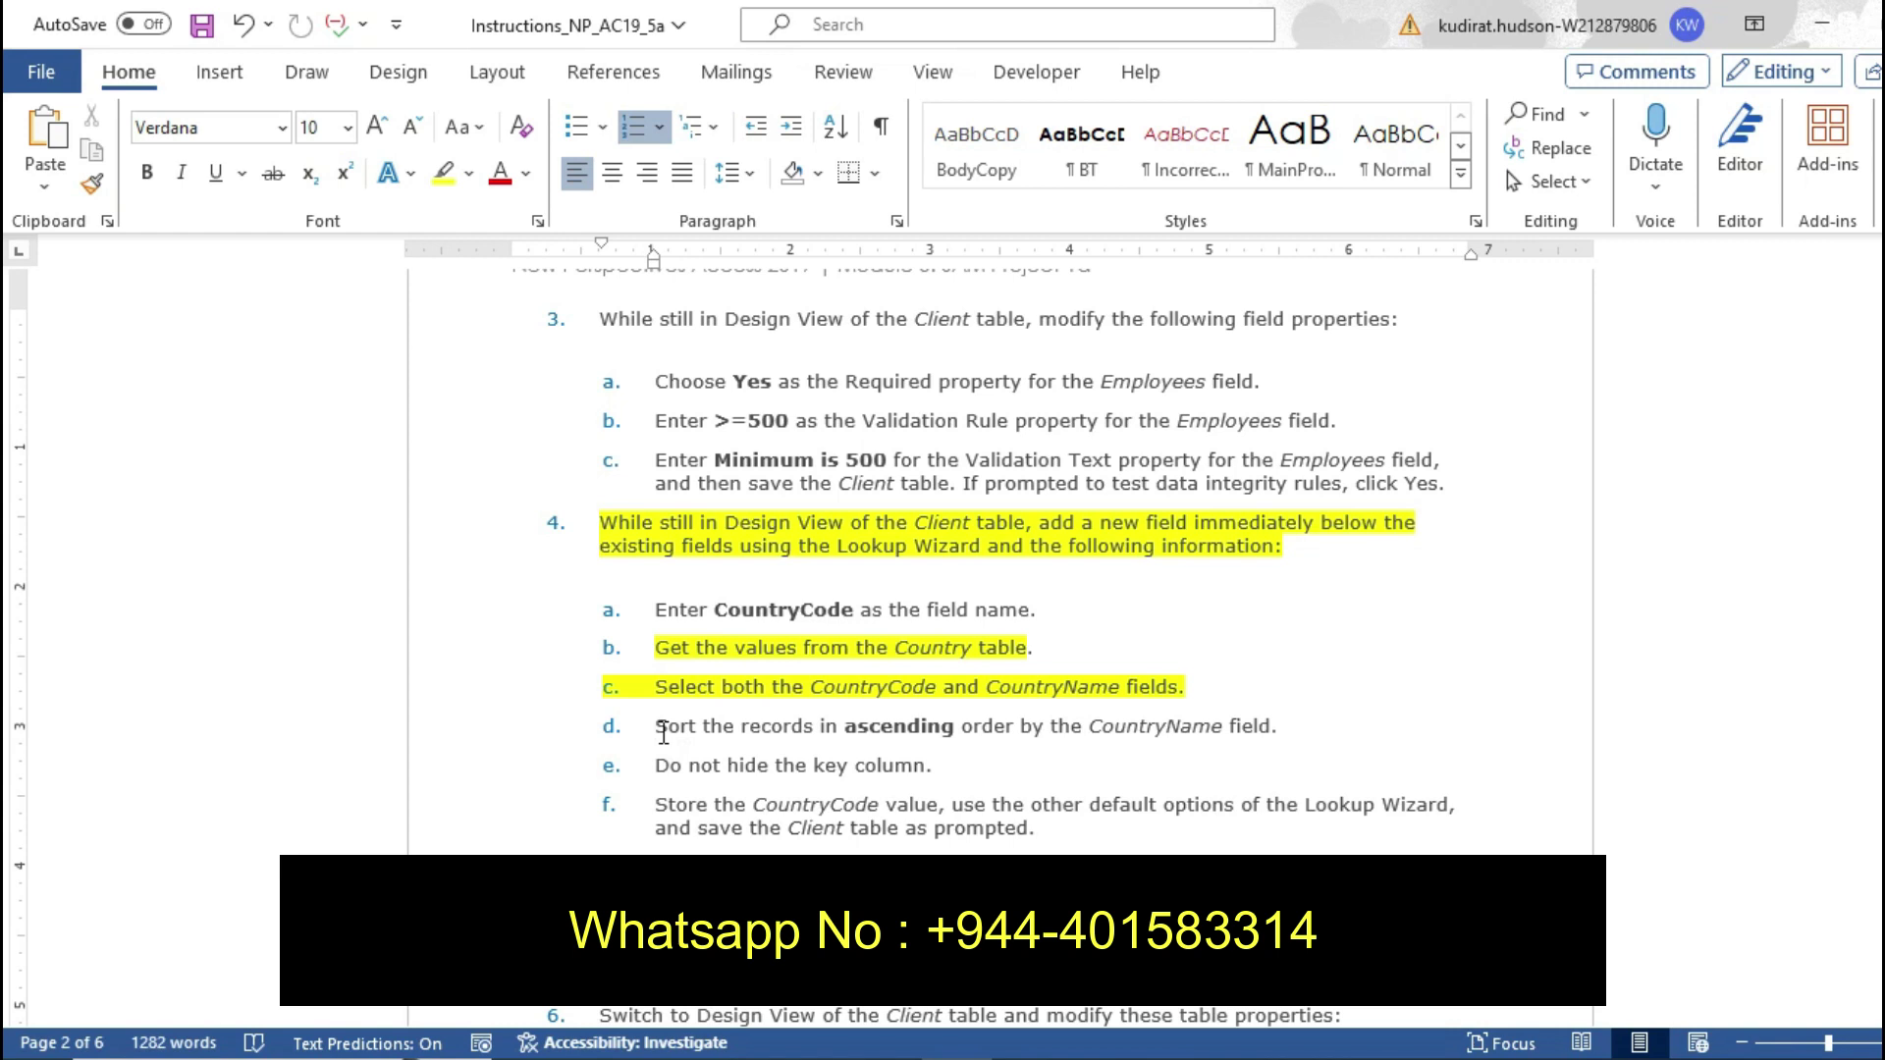
{"action": "left_click_drag", "start_coordinate": [657, 732], "coordinate": [1286, 729]}
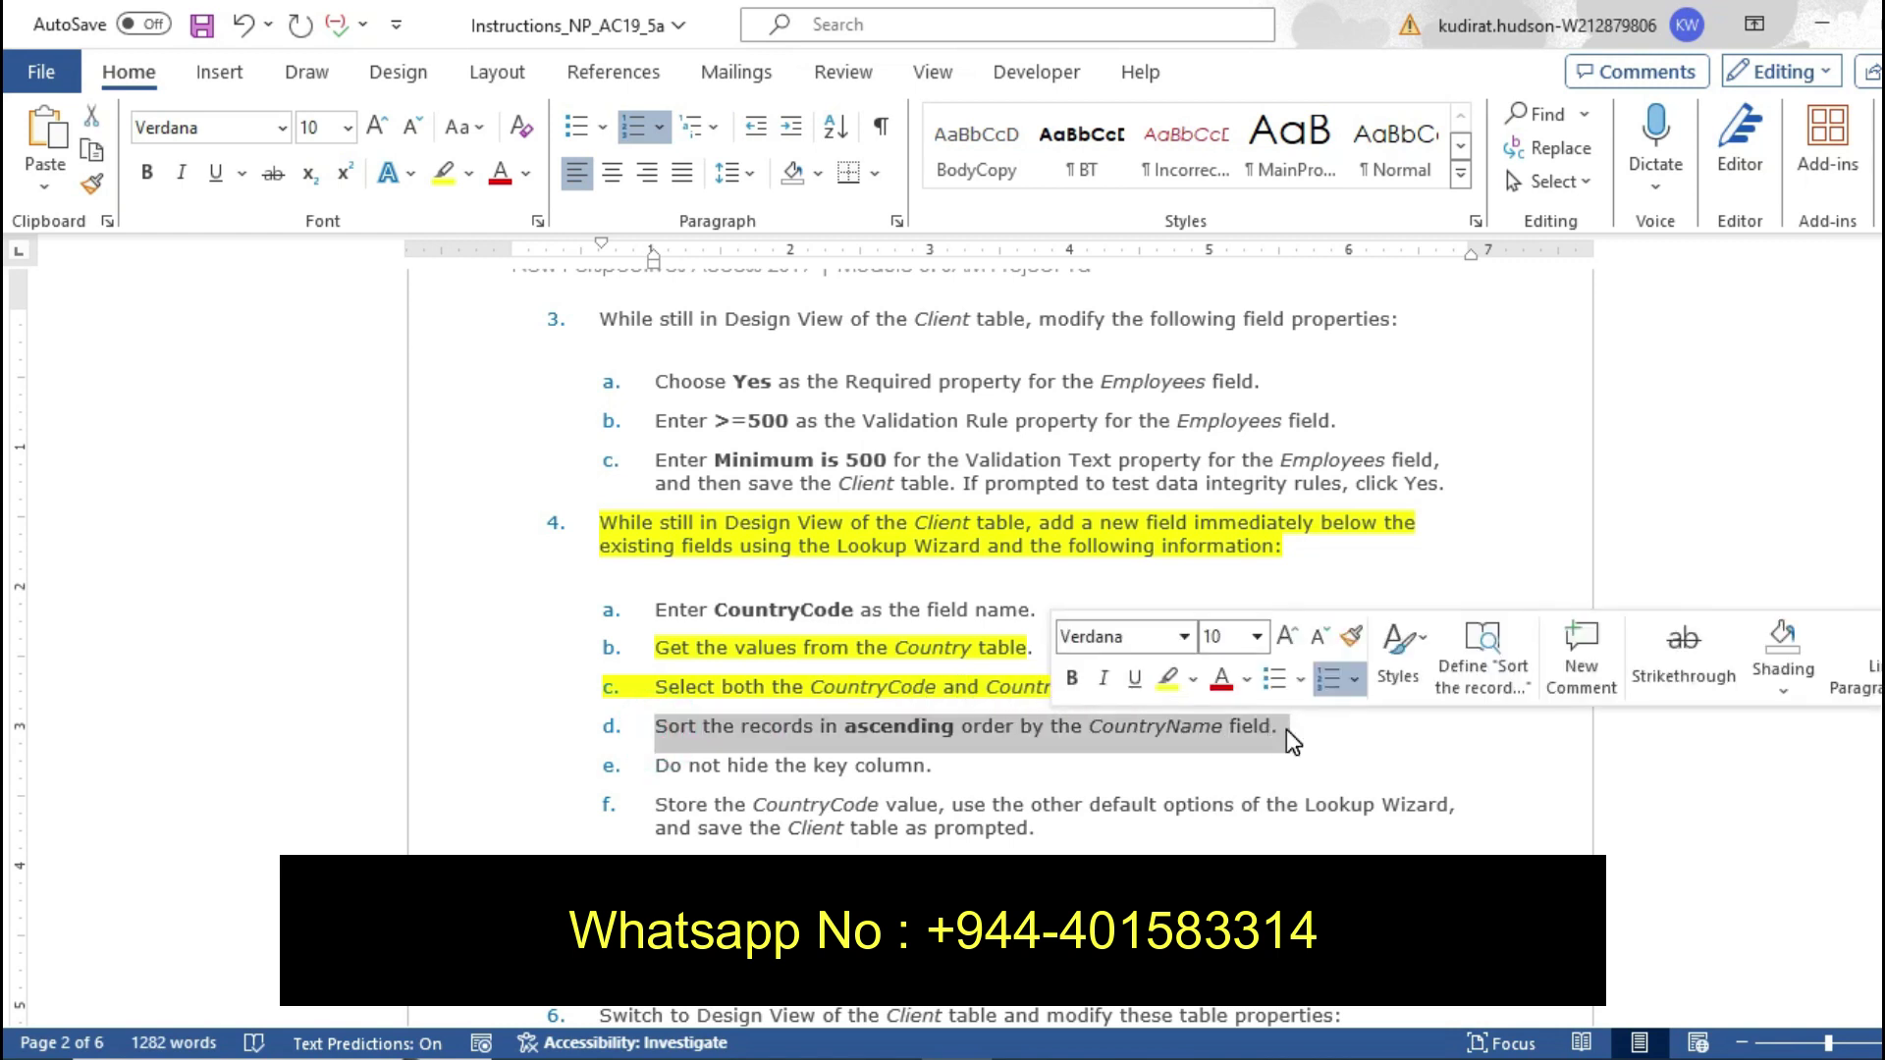
{"action": "left_click", "coordinate": [1166, 681]}
{"action": "left_click", "coordinate": [1119, 781]}
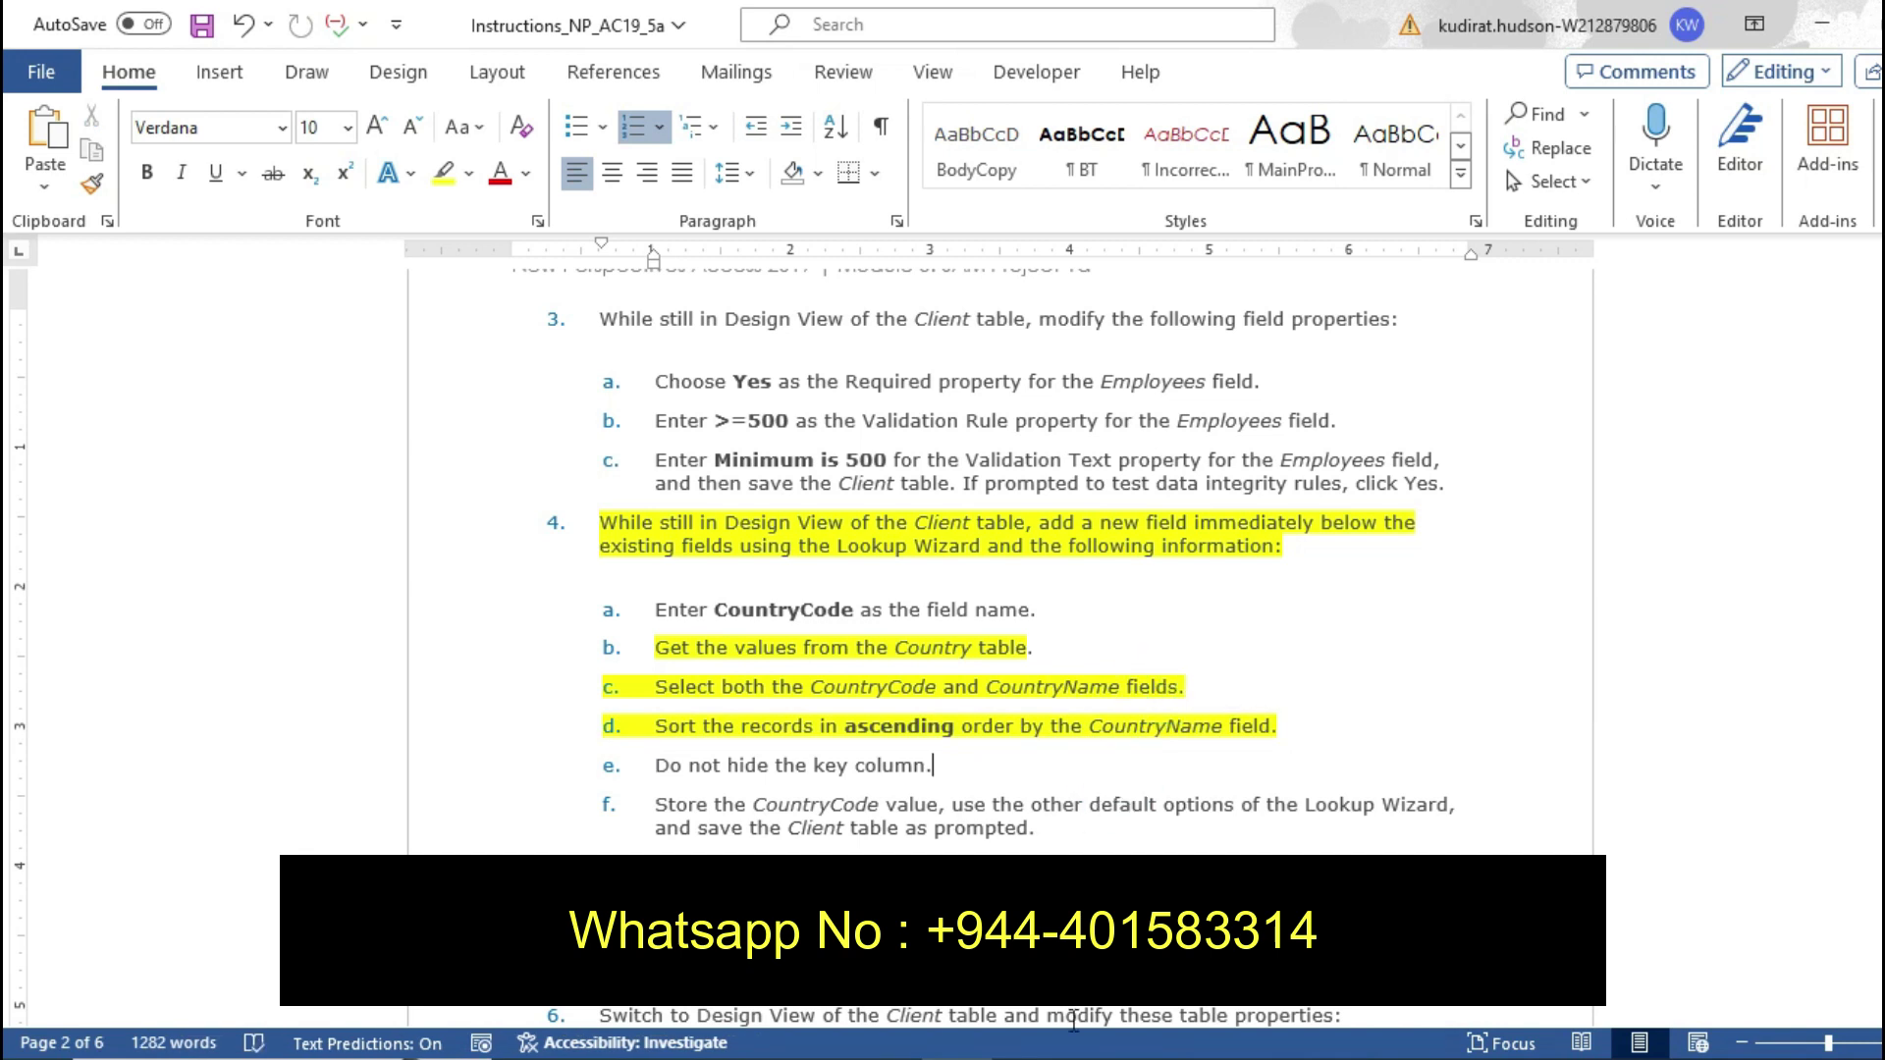
Switch to Access and sort the lookup's records by CountryName in ascending order
{"action": "key", "text": "alt+Tab"}
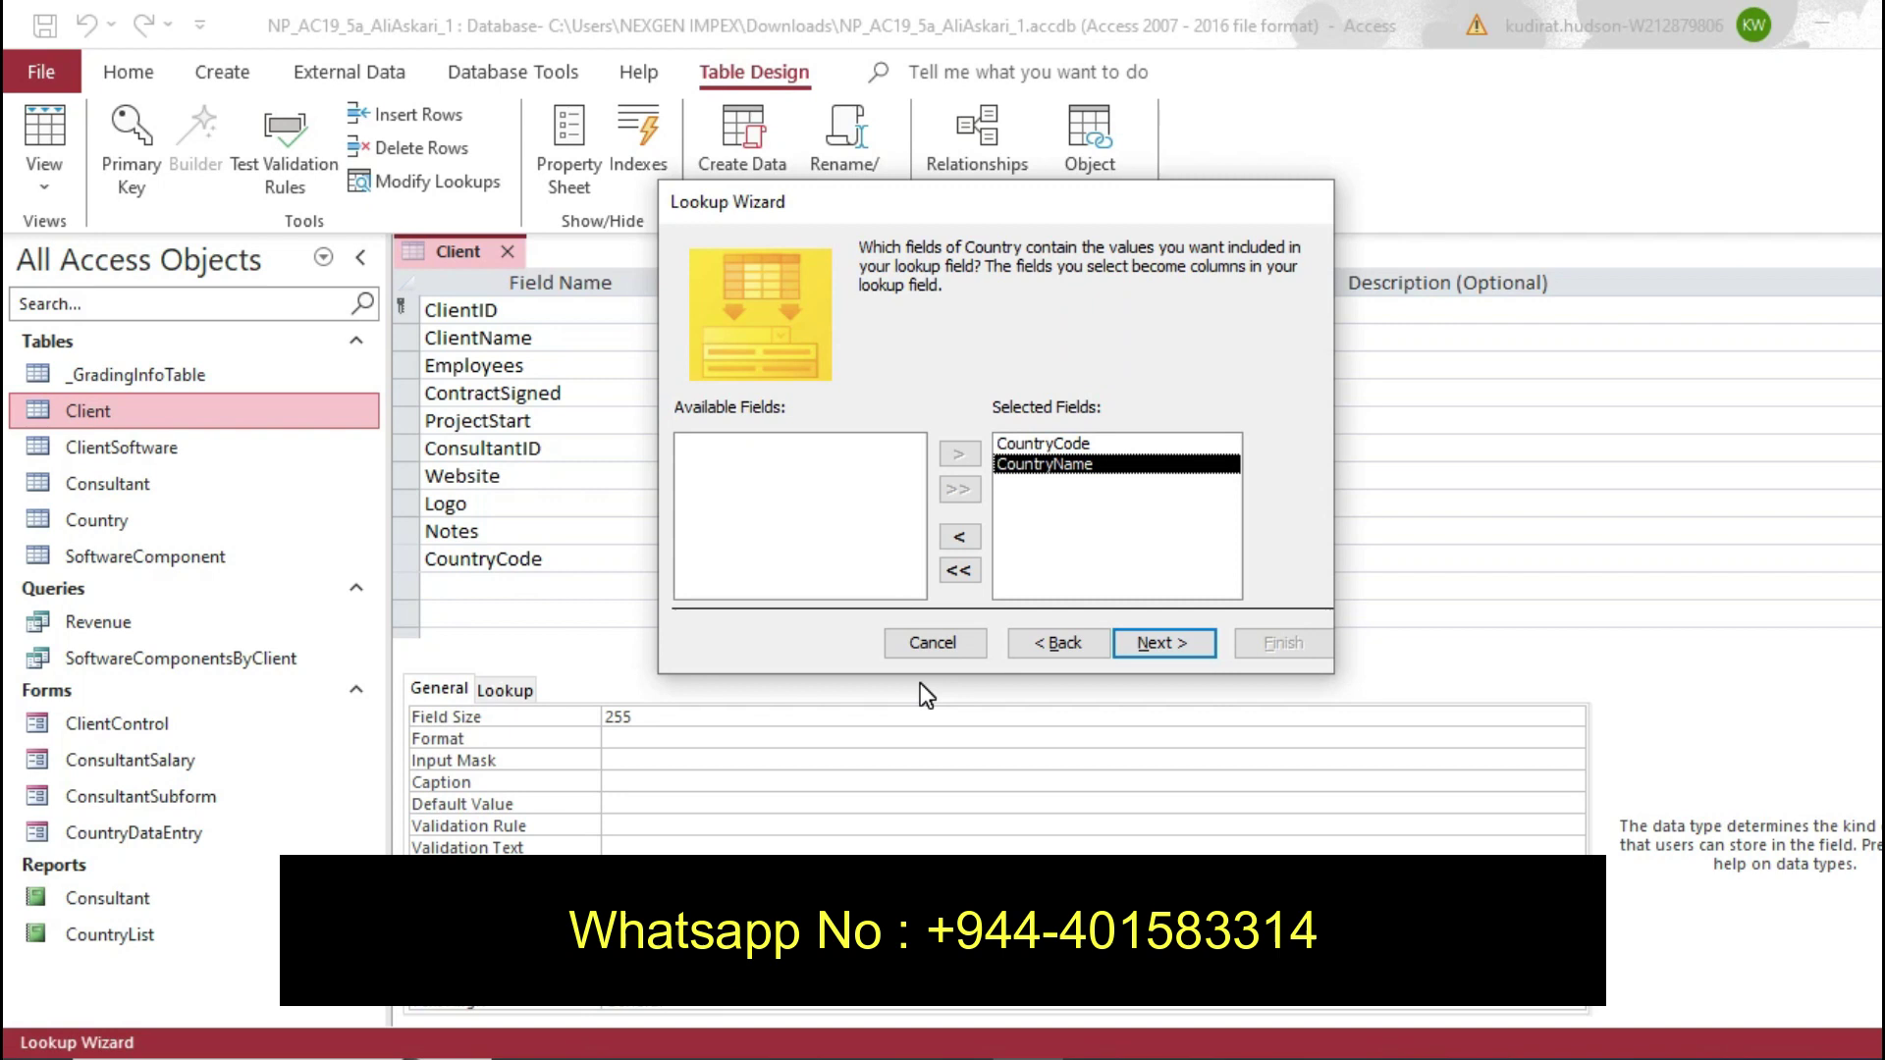
{"action": "left_click", "coordinate": [1151, 644]}
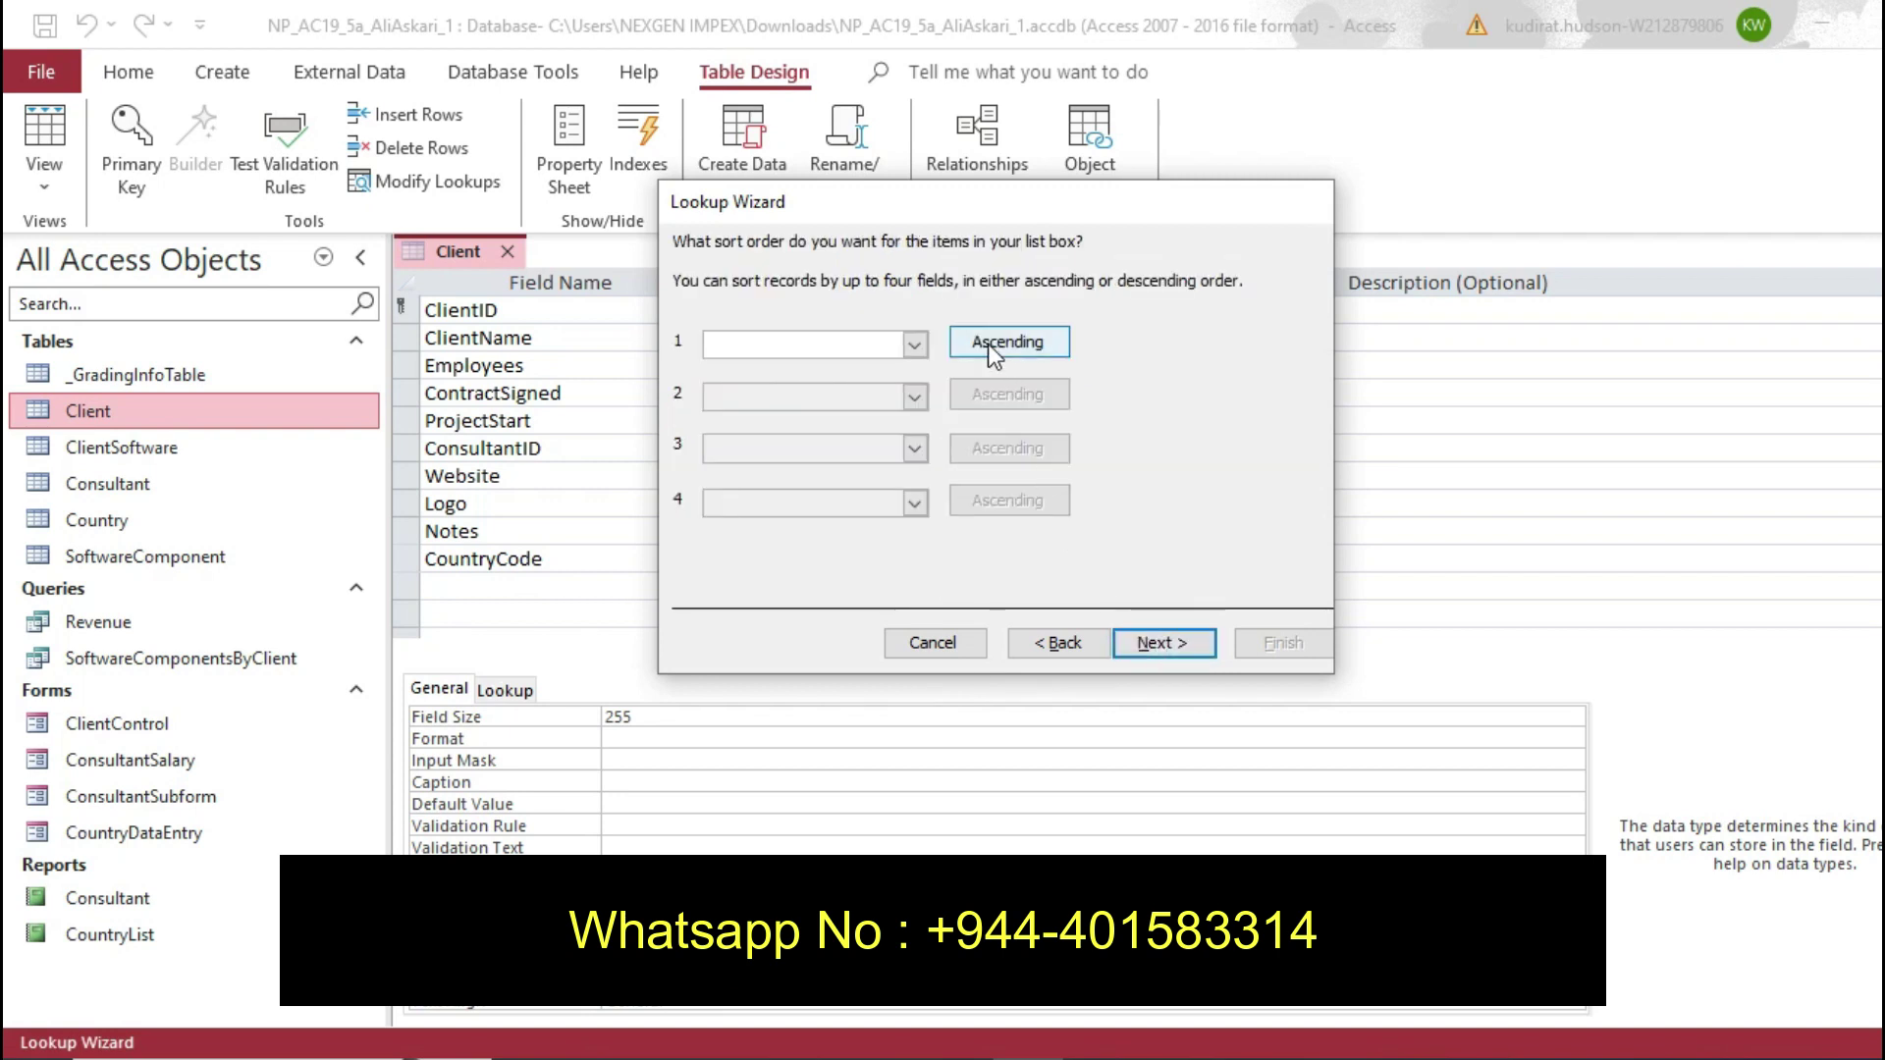
{"action": "left_click", "coordinate": [912, 344]}
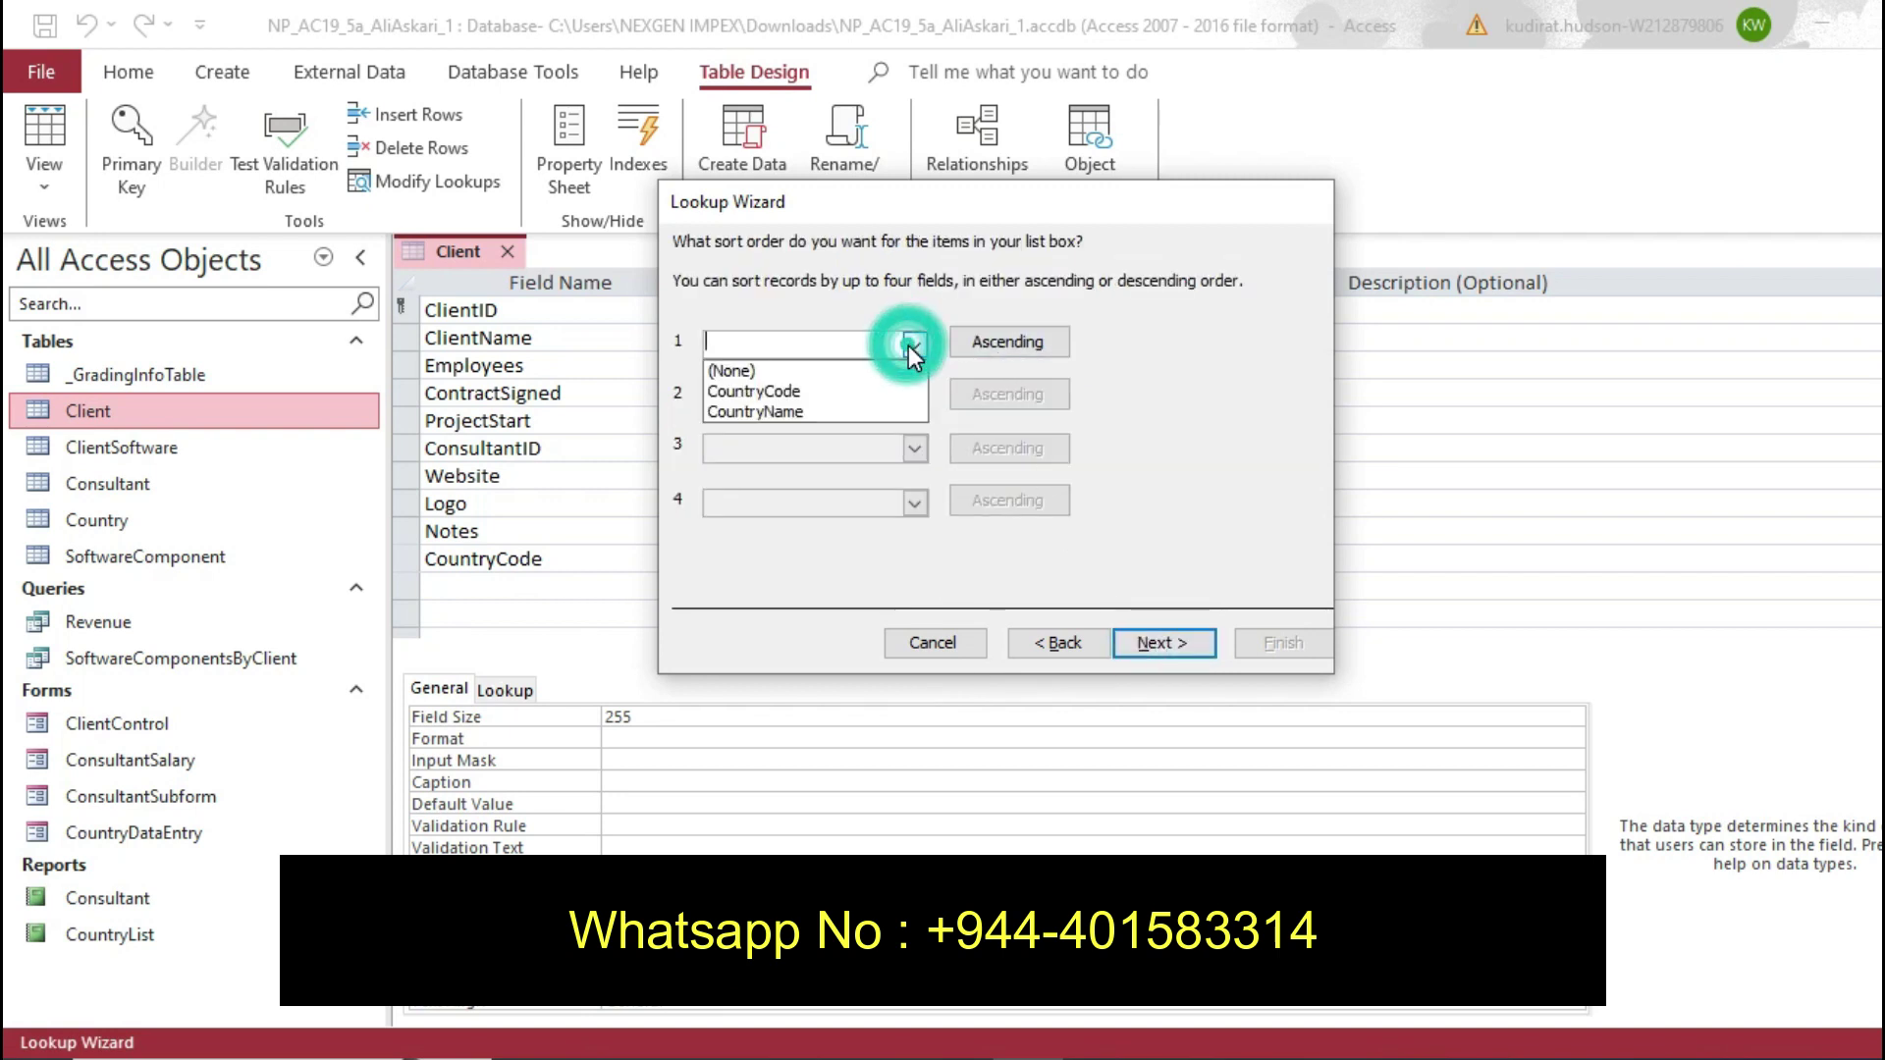
{"action": "left_click", "coordinate": [870, 410]}
Switch to Word and highlight item e of step 4, about not hiding the key column, in yellow
{"action": "key", "text": "alt+Tab"}
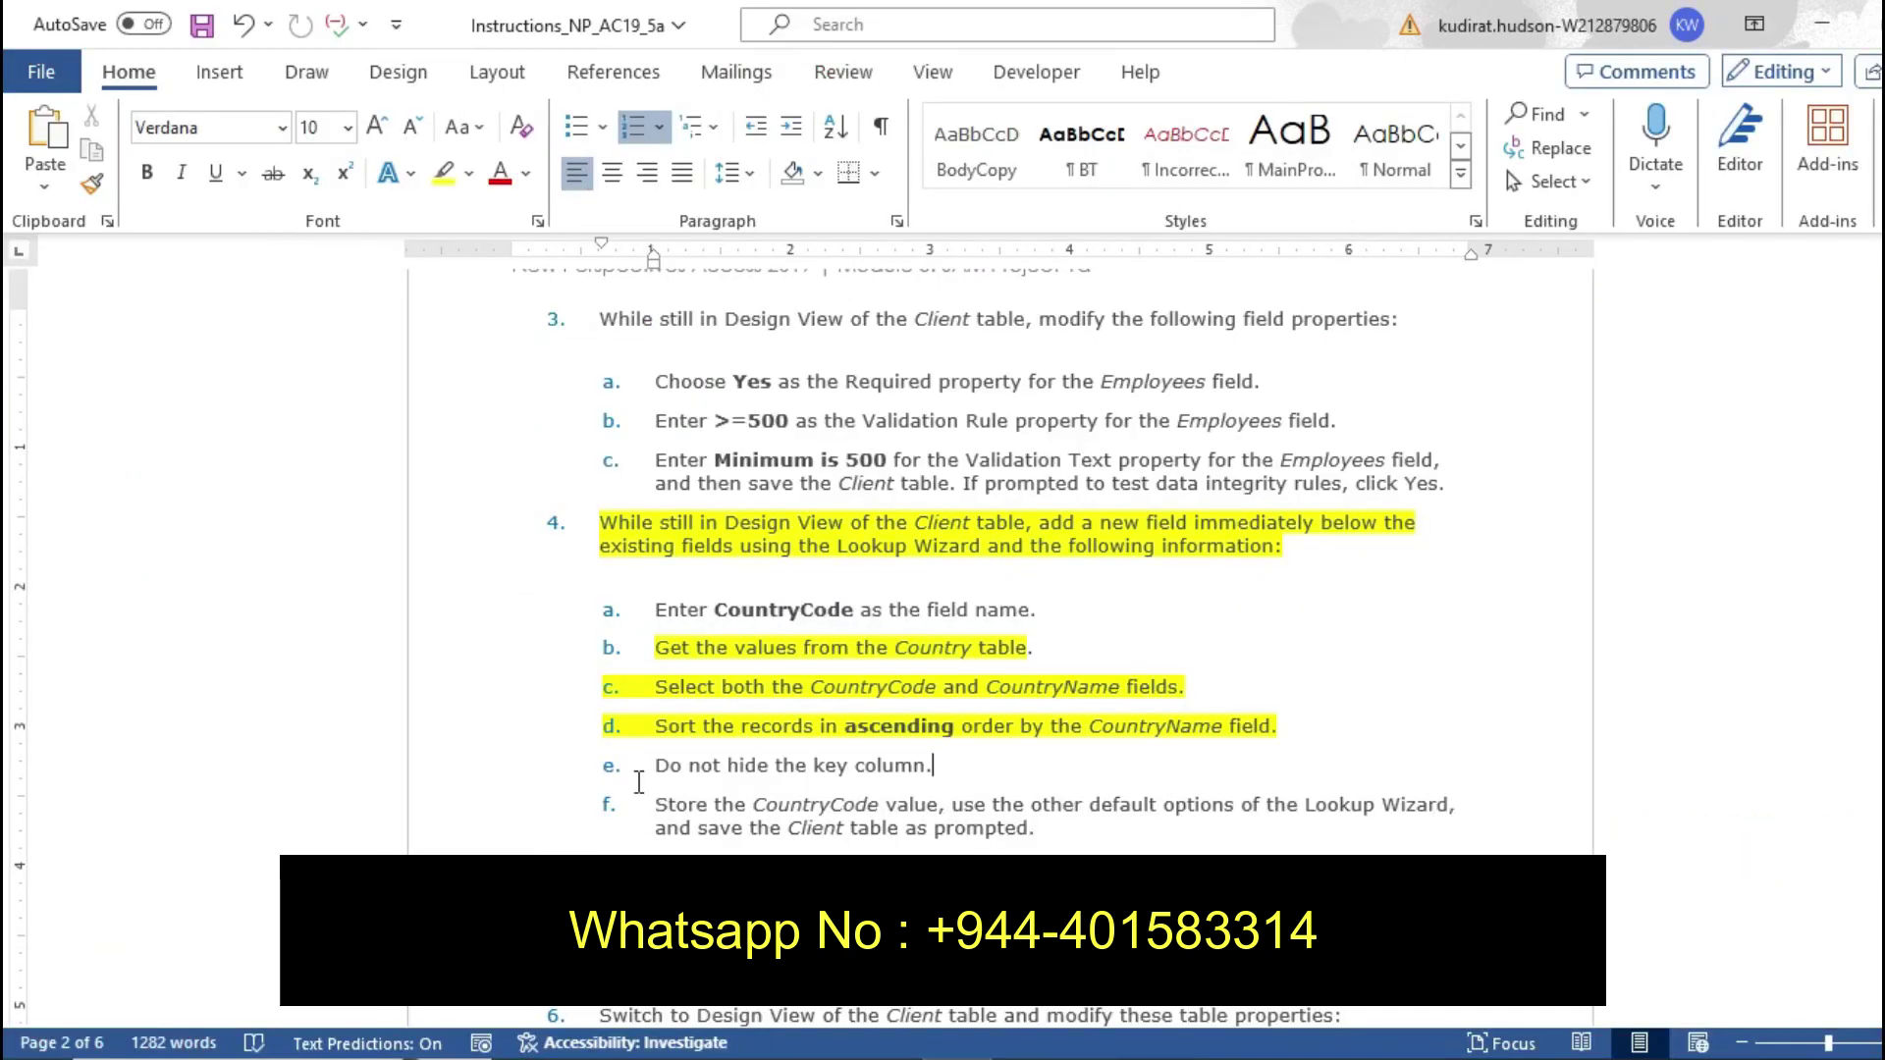
{"action": "left_click_drag", "start_coordinate": [656, 767], "coordinate": [951, 777]}
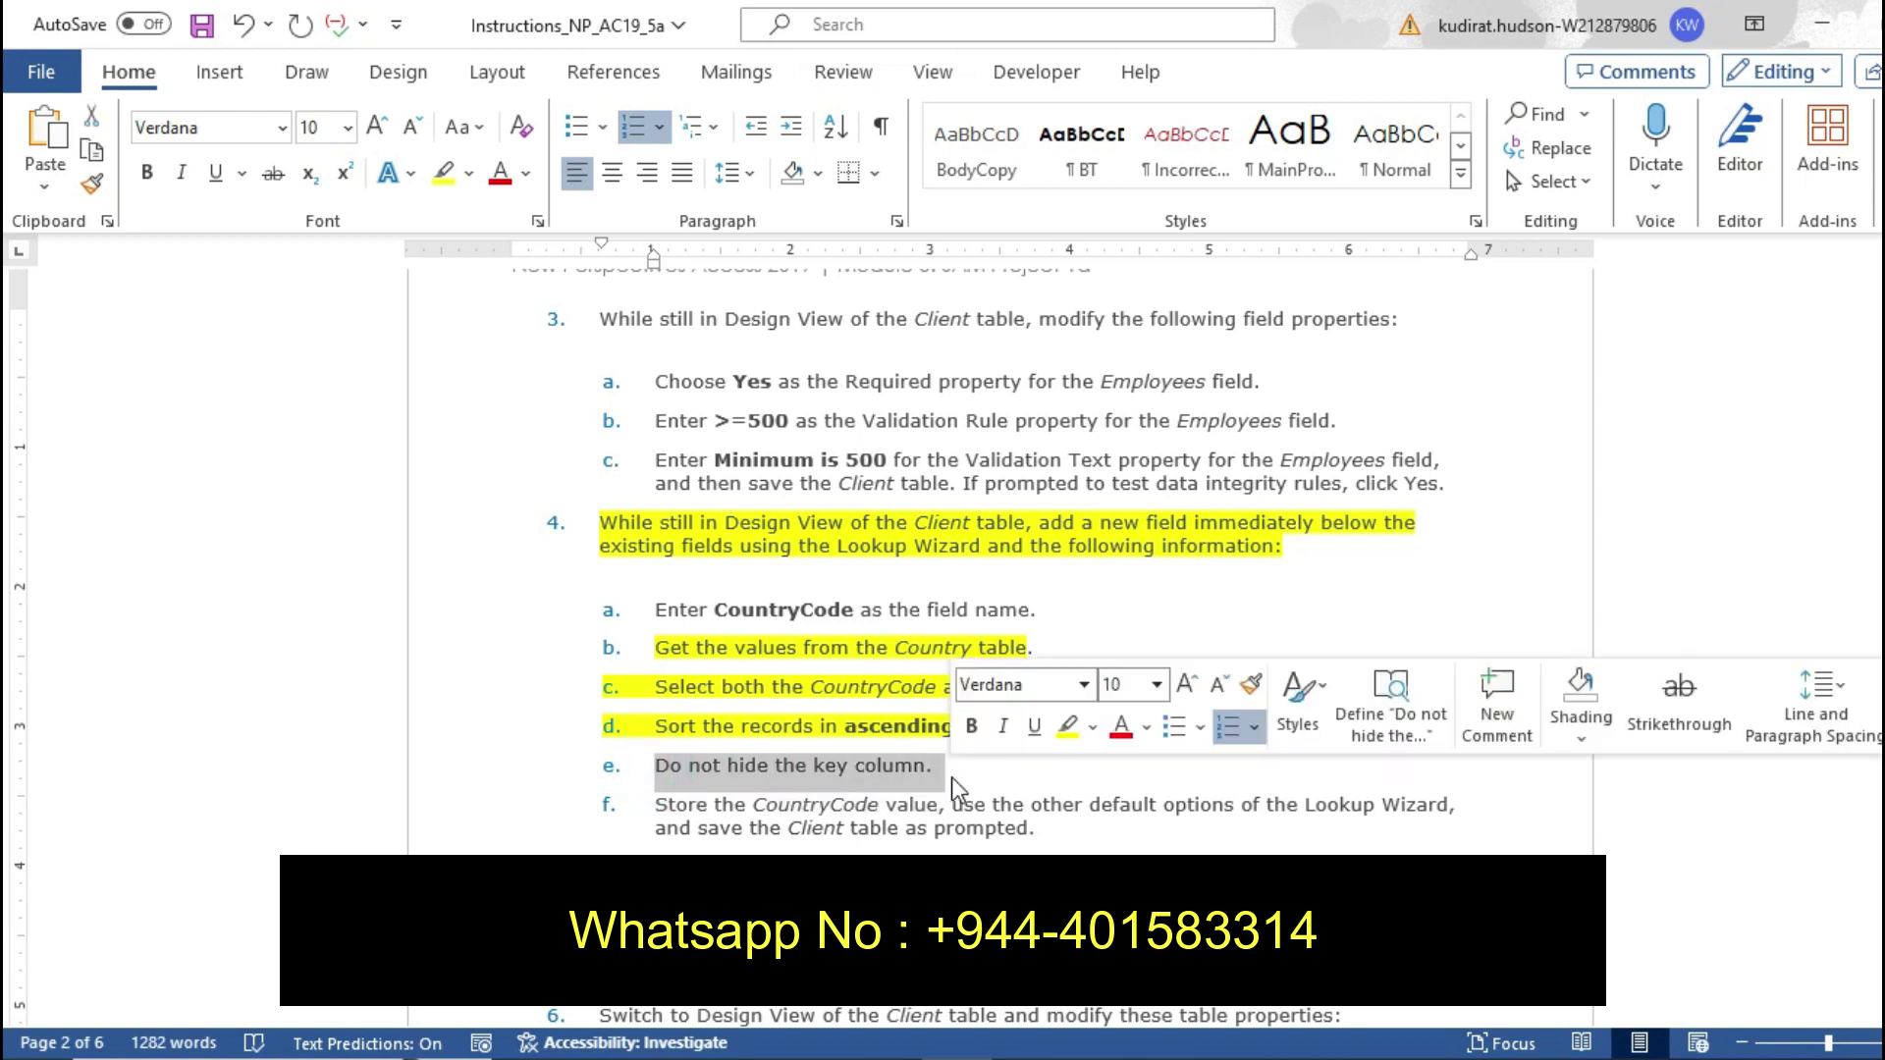
{"action": "left_click", "coordinate": [1067, 727]}
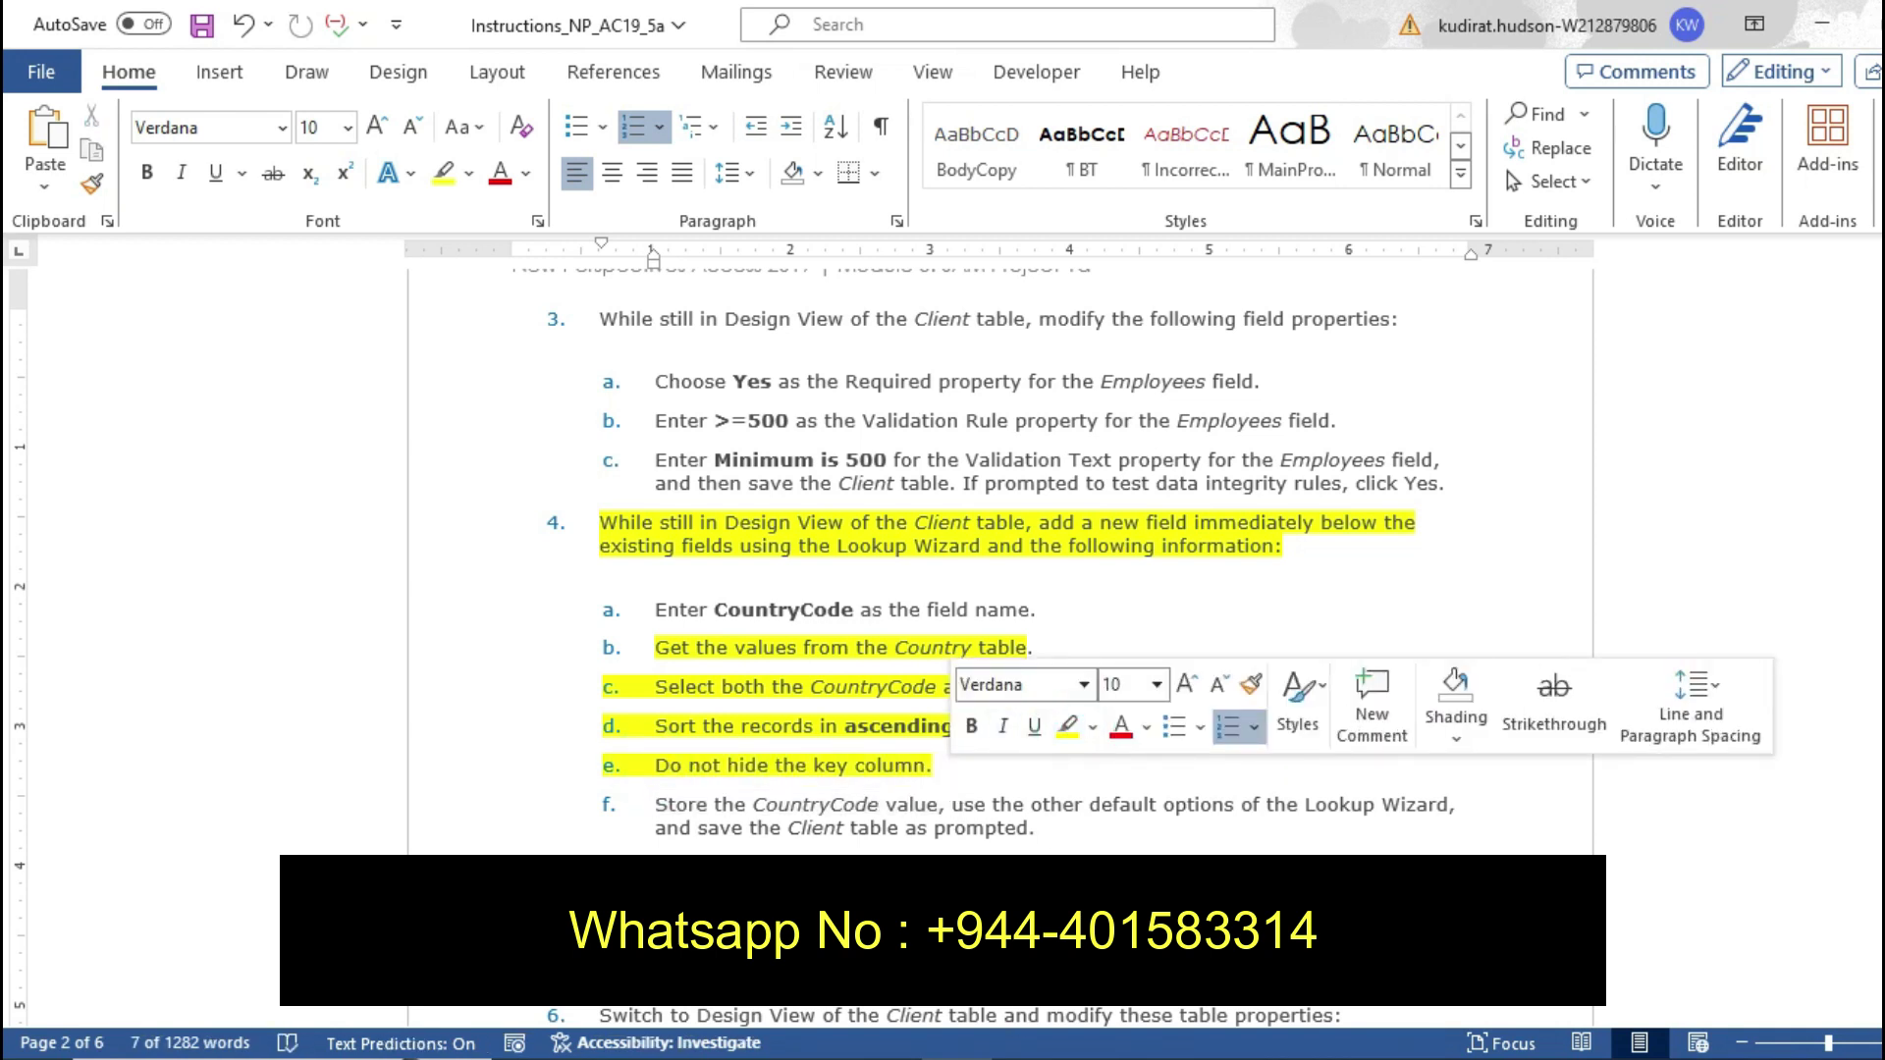
Switch to Access, continue to the wizard's column width page and turn off hiding the key column
{"action": "key", "text": "alt+Tab"}
{"action": "left_click", "coordinate": [1151, 644]}
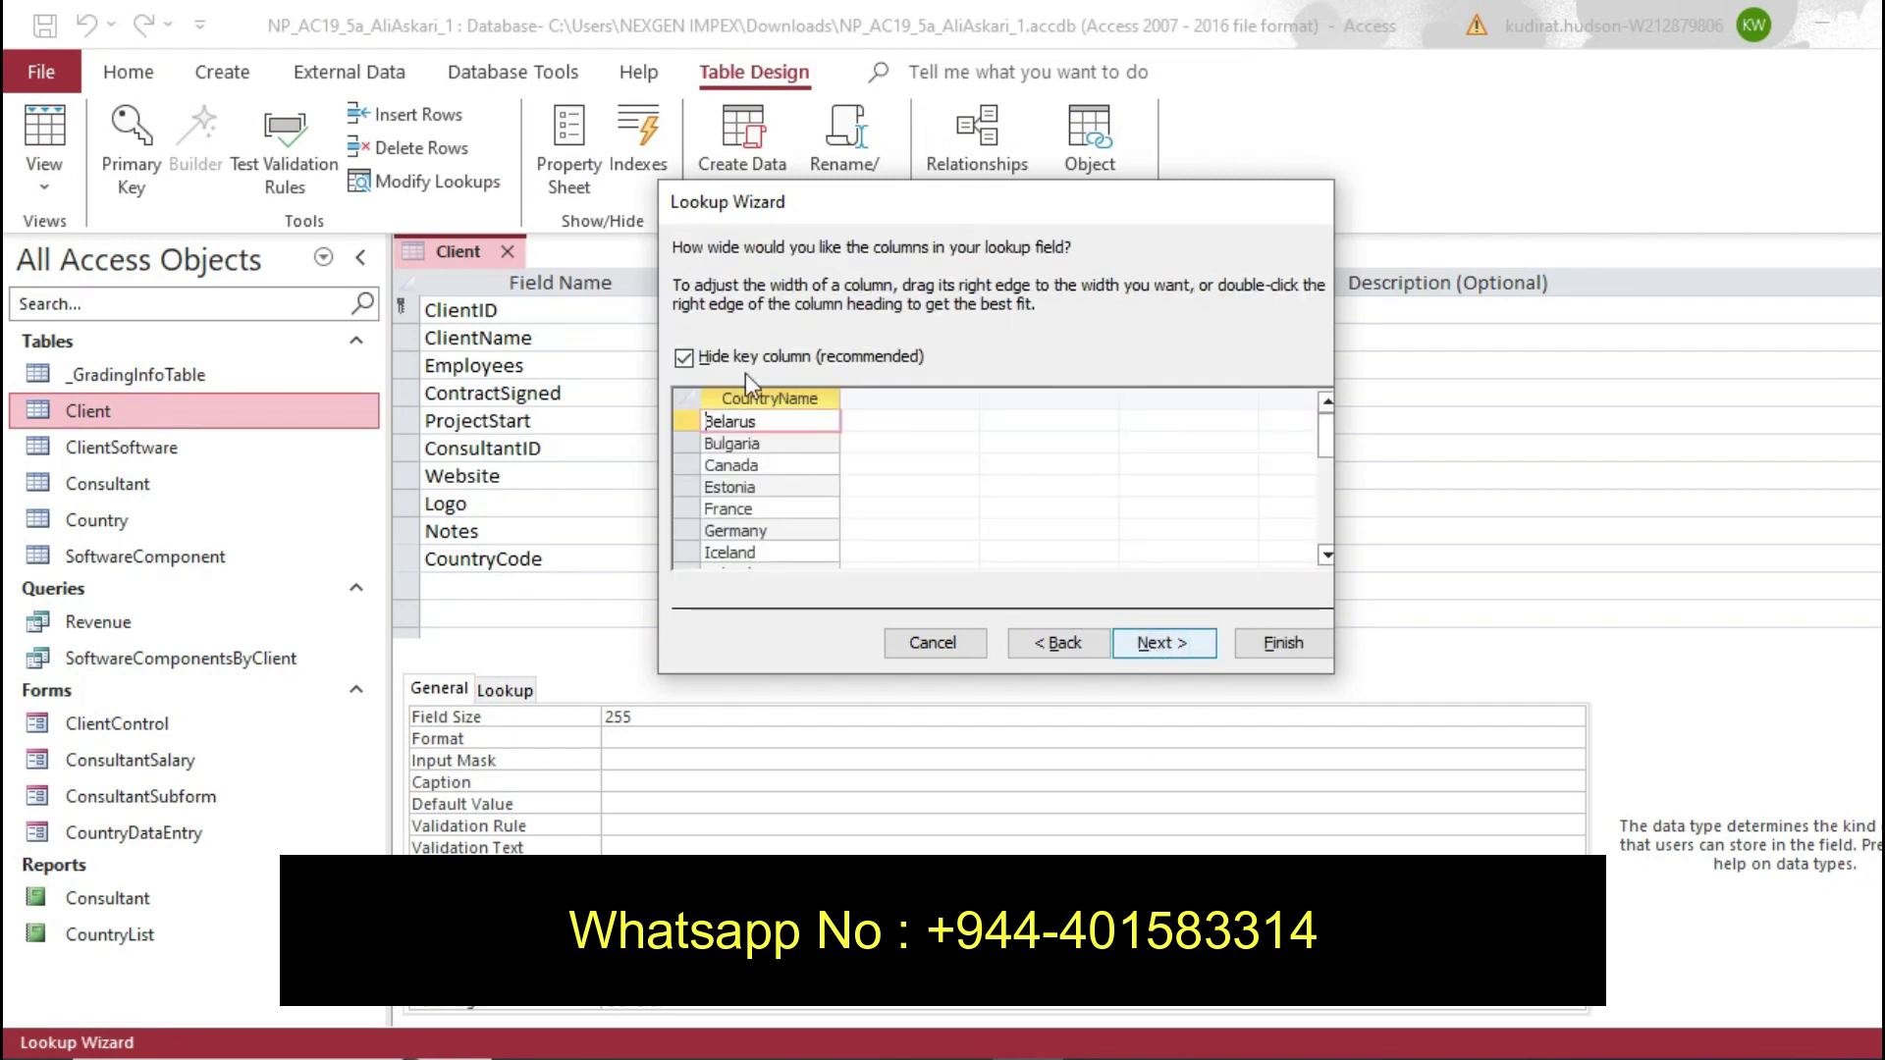
{"action": "left_click", "coordinate": [684, 359]}
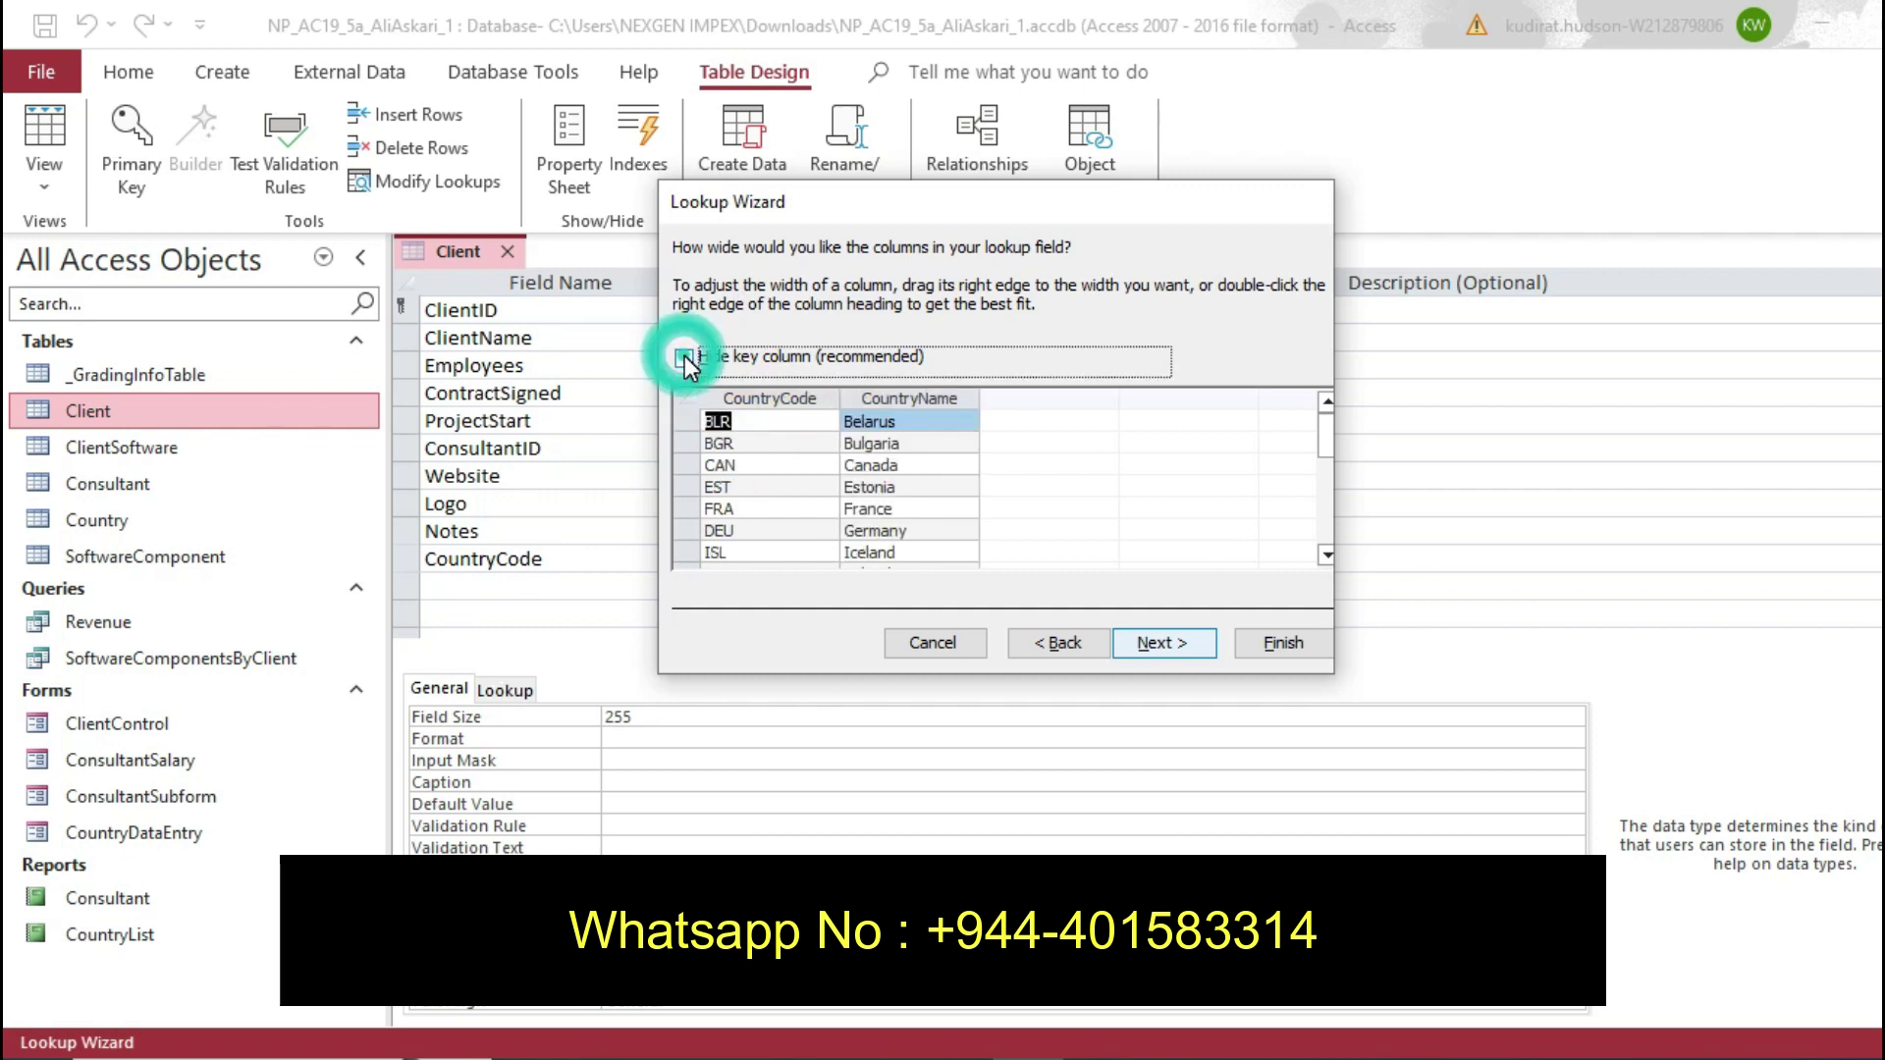
Switch to Word and highlight item f of step 4, about storing the CountryCode value and saving the Client table, in yellow
{"action": "key", "text": "alt+Tab"}
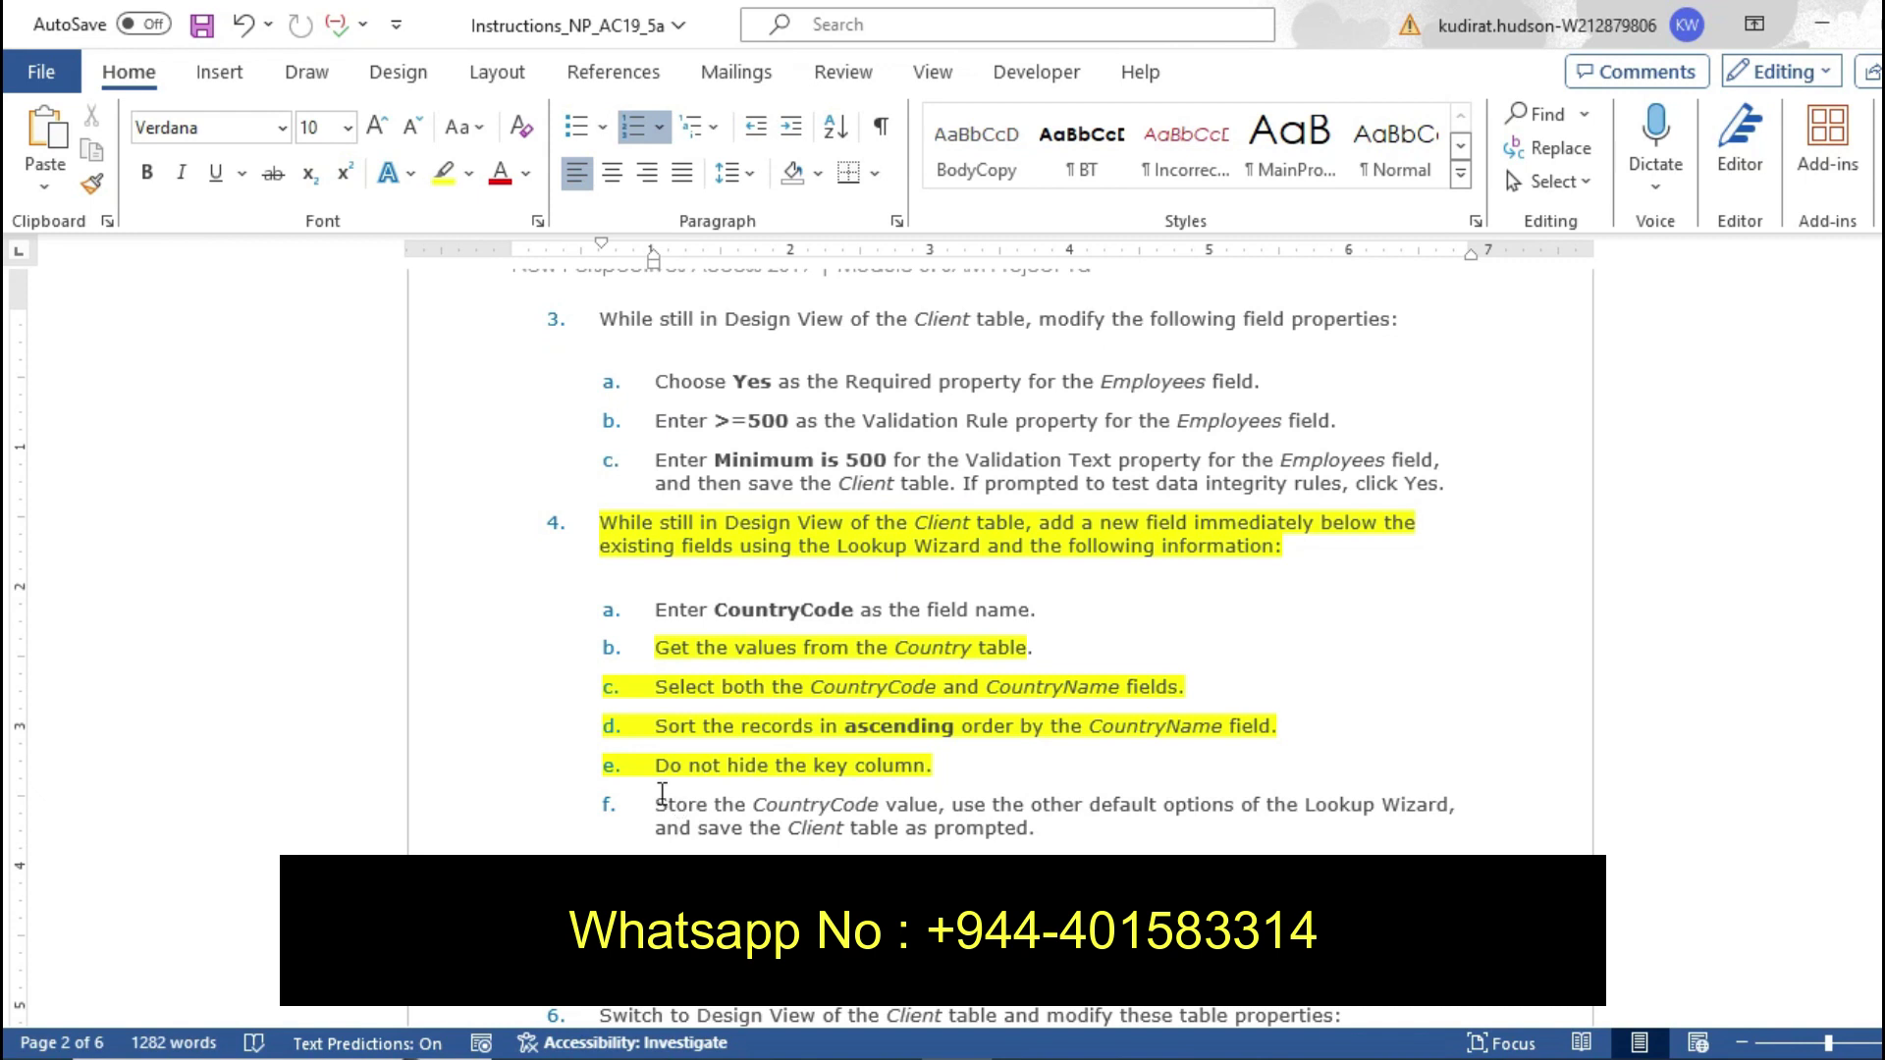
{"action": "left_click_drag", "start_coordinate": [658, 803], "coordinate": [1060, 836]}
{"action": "left_click", "coordinate": [1170, 774]}
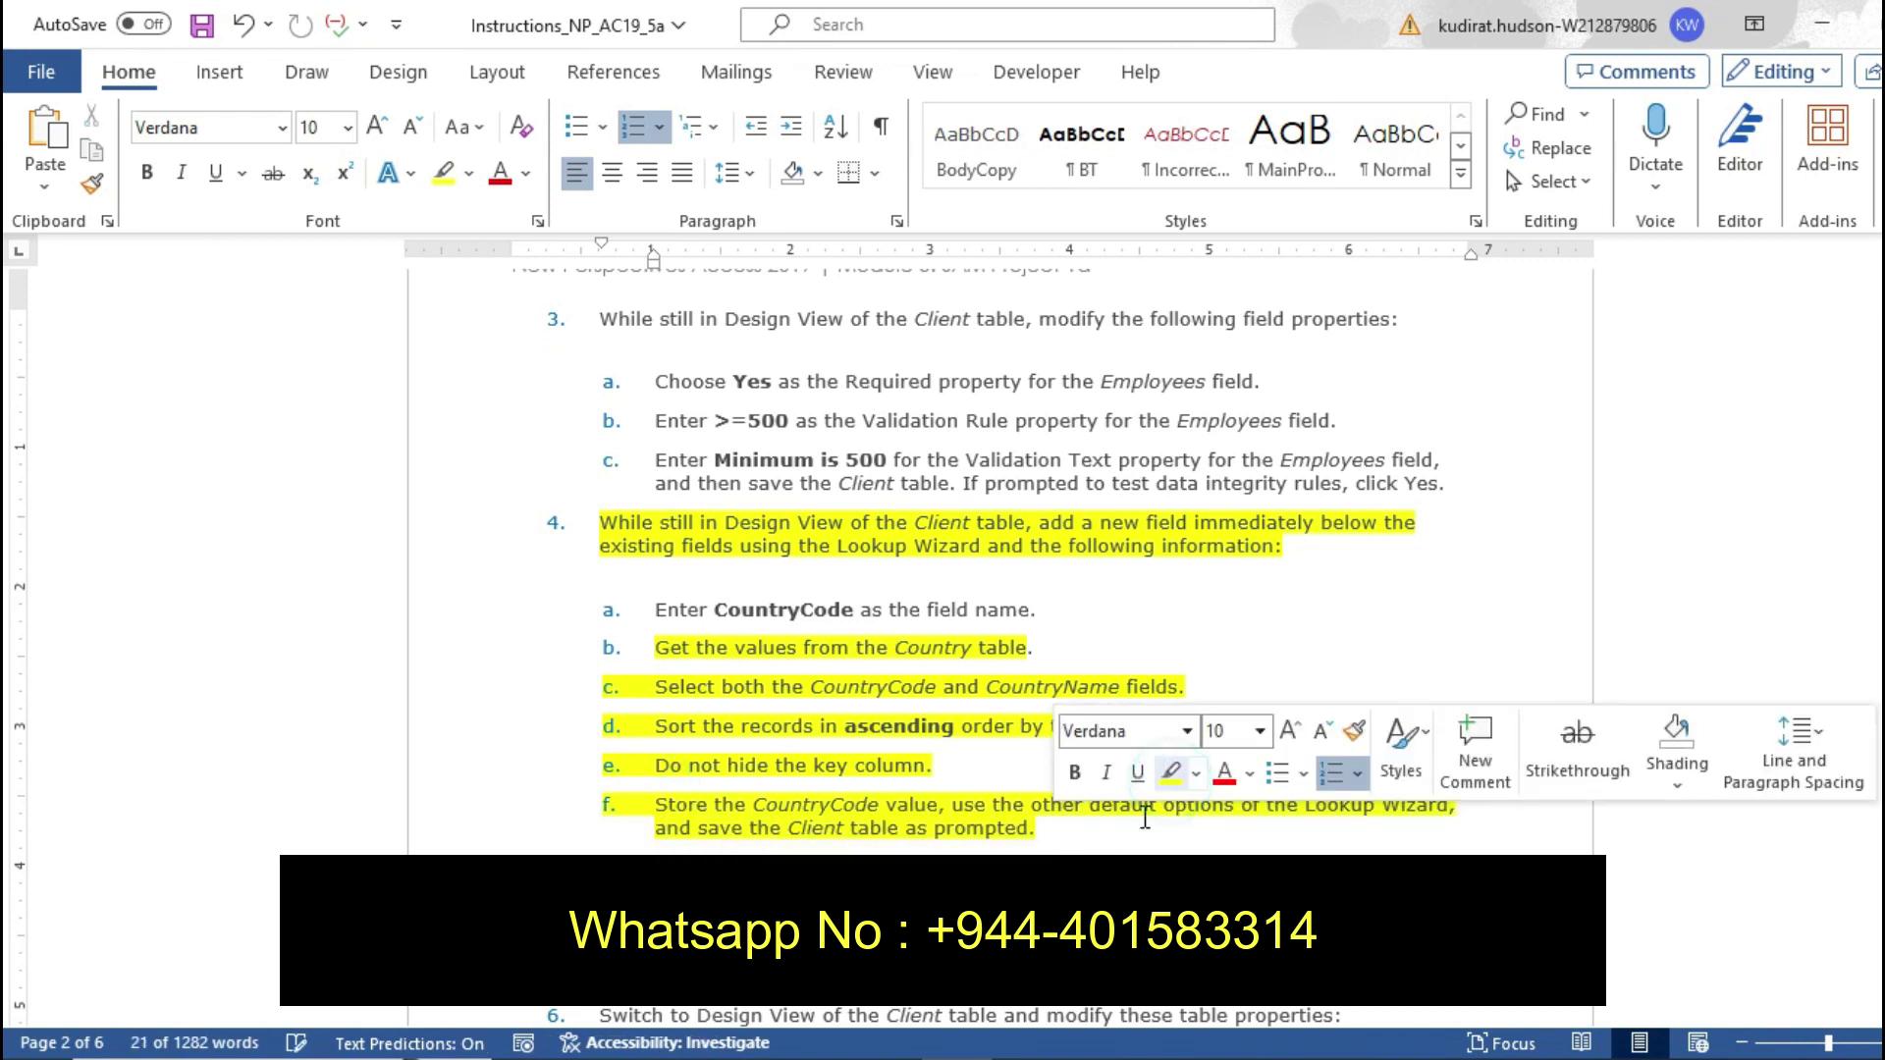
{"action": "left_click", "coordinate": [1129, 827]}
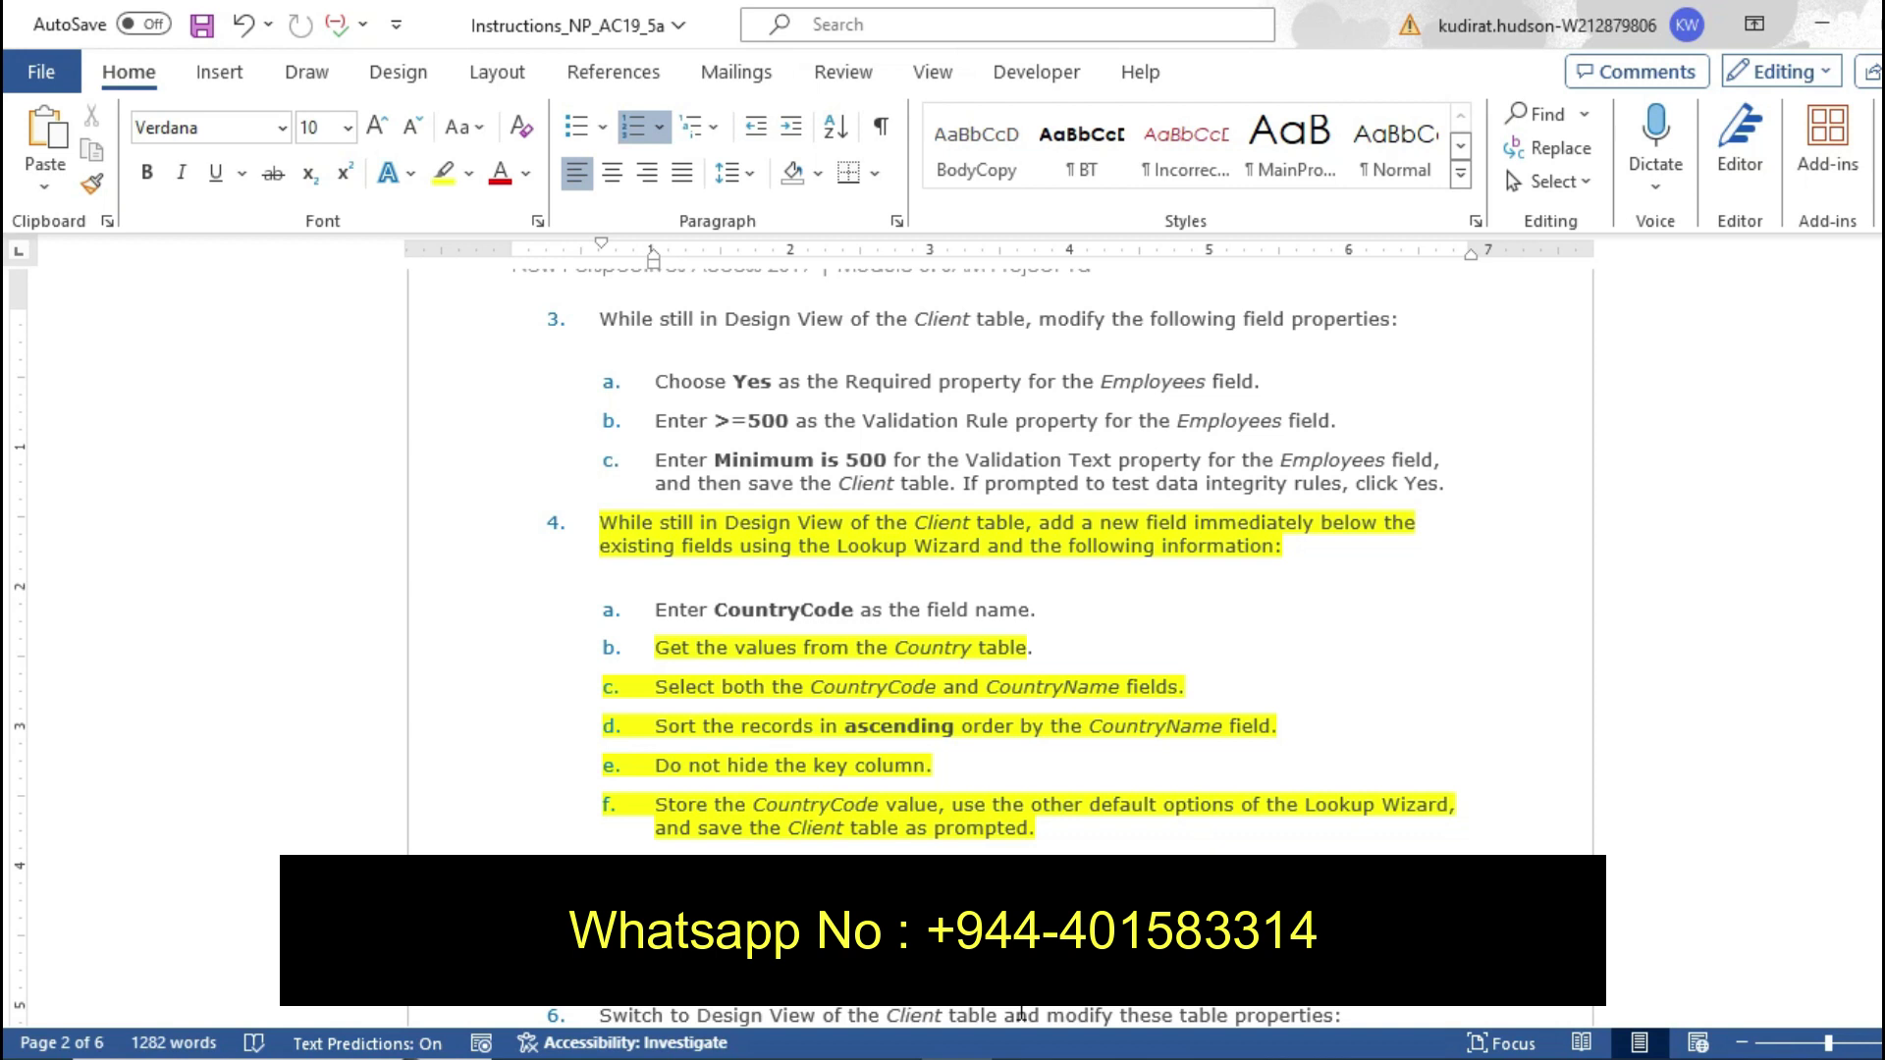
Advance the Lookup Wizard in Access to the page for choosing the stored field, and switch back to the Word instructions
{"action": "key", "text": "alt+Tab"}
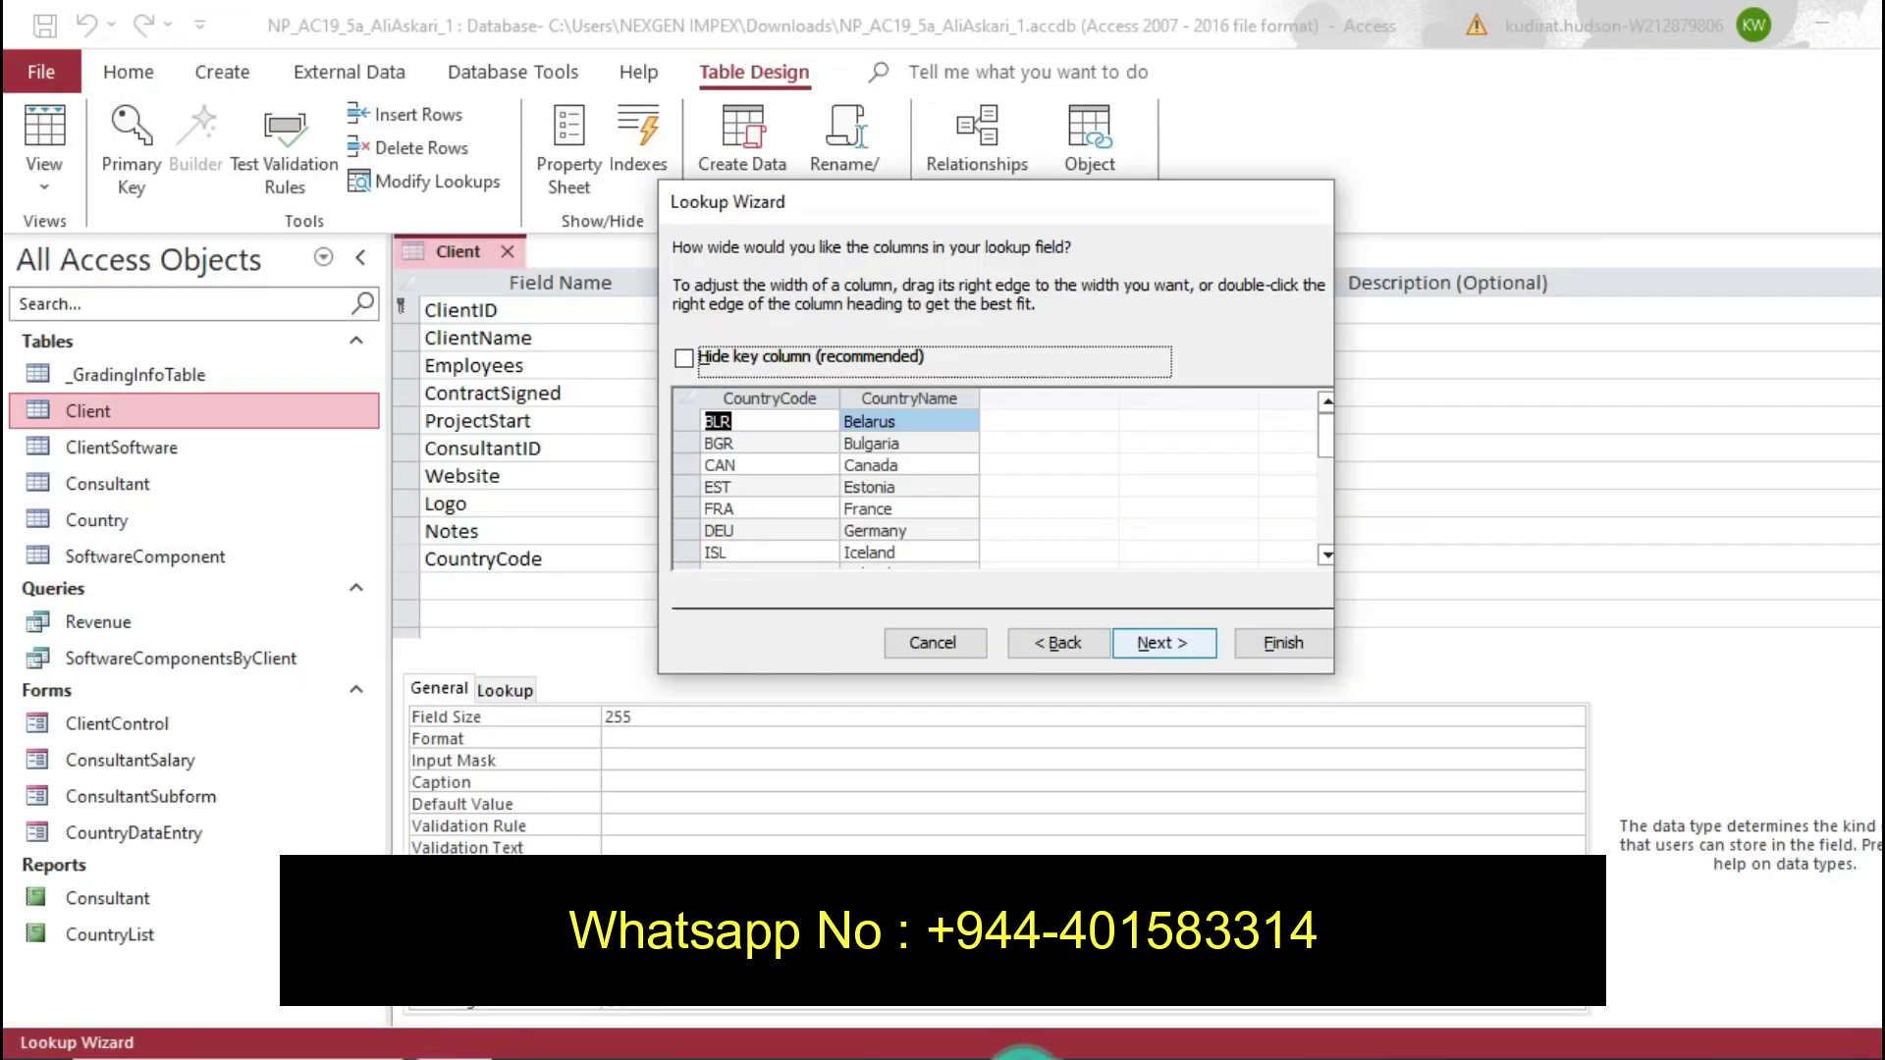
{"action": "left_click", "coordinate": [1163, 644]}
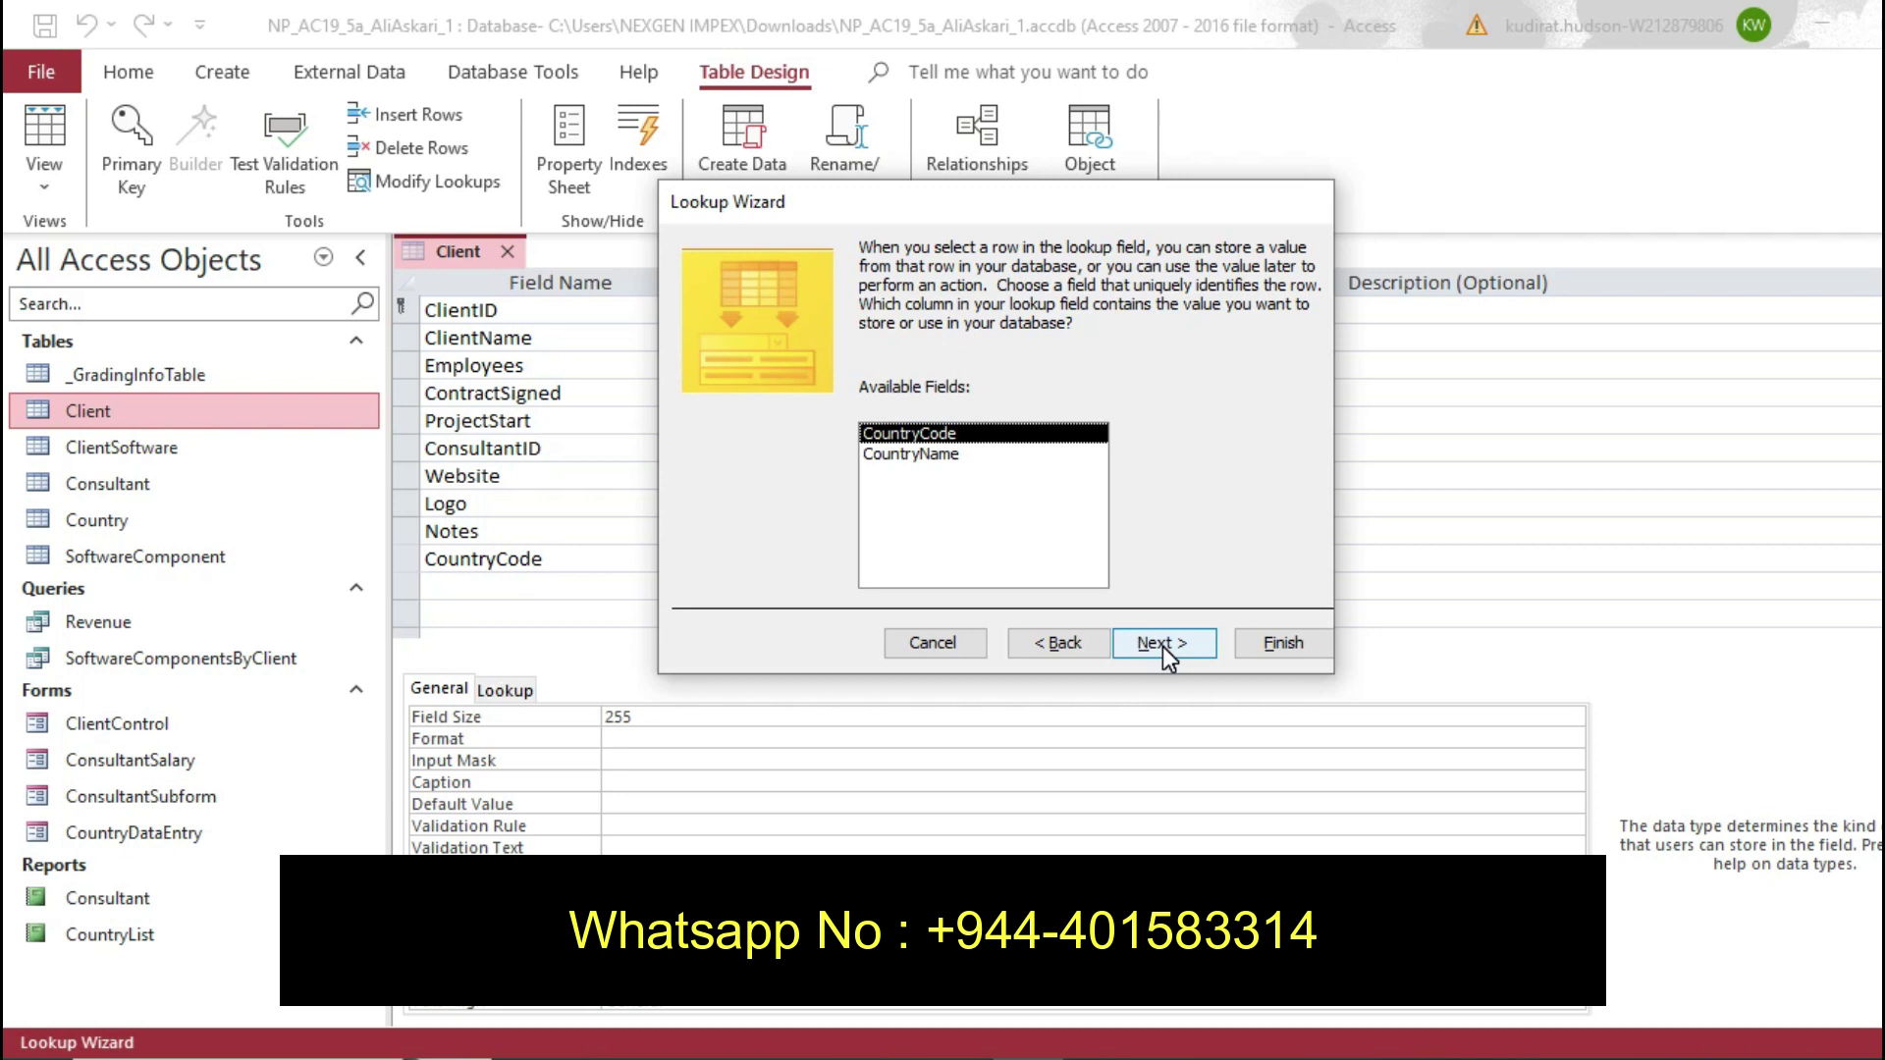
{"action": "key", "text": "alt+Tab"}
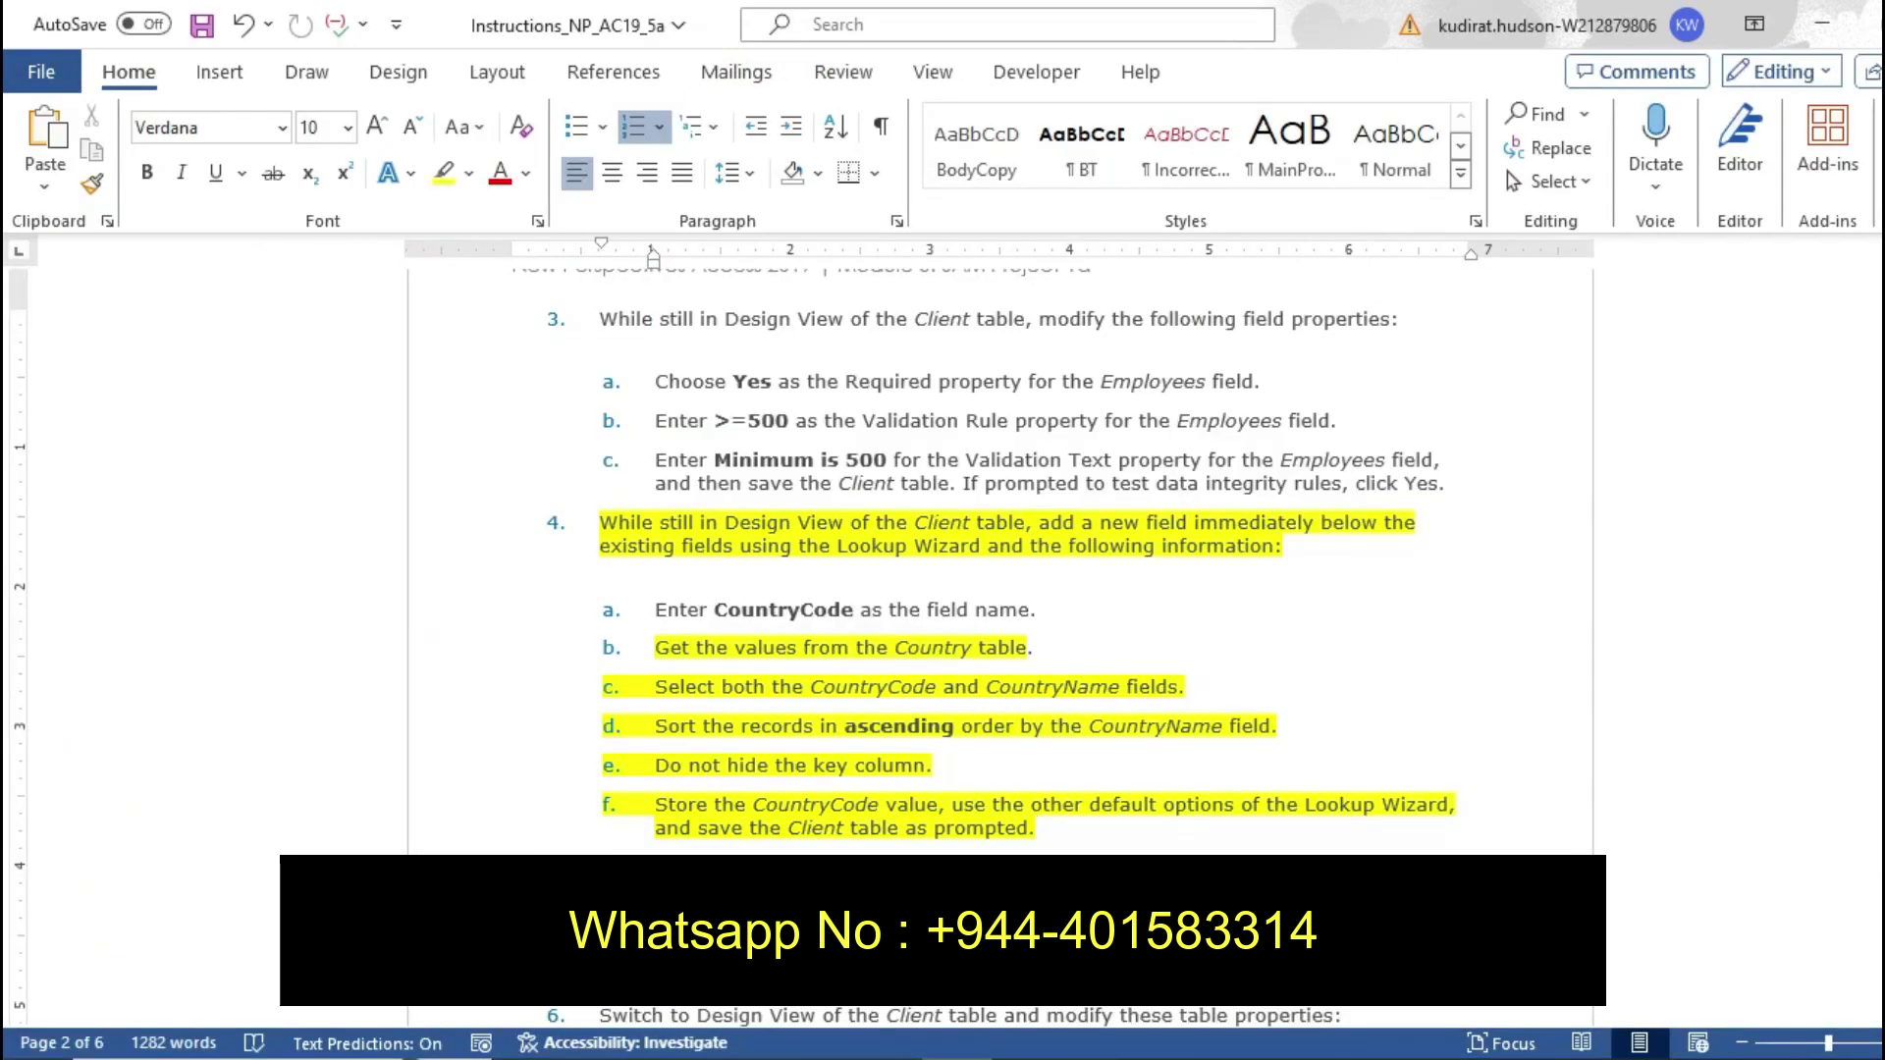
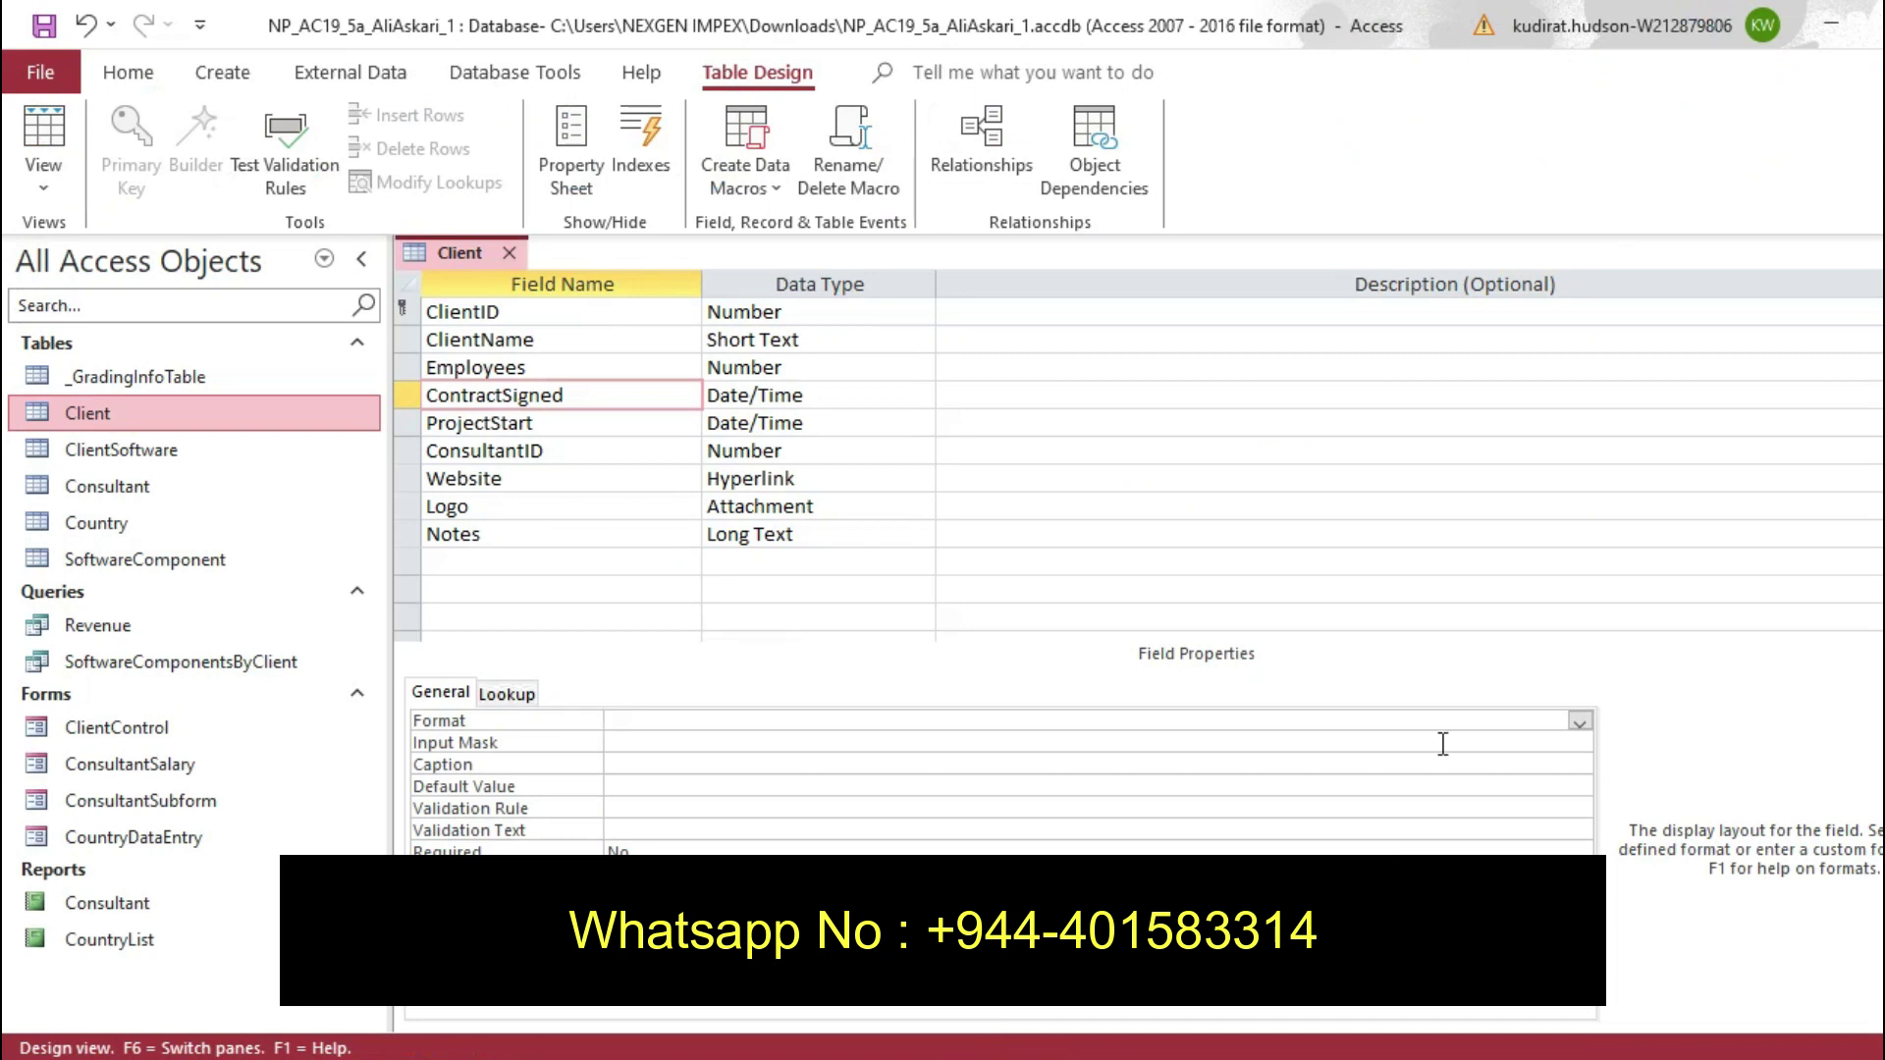
Set the Format property of the ContractSigned and ProjectStart fields to Medium Date
{"action": "left_click", "coordinate": [1579, 719]}
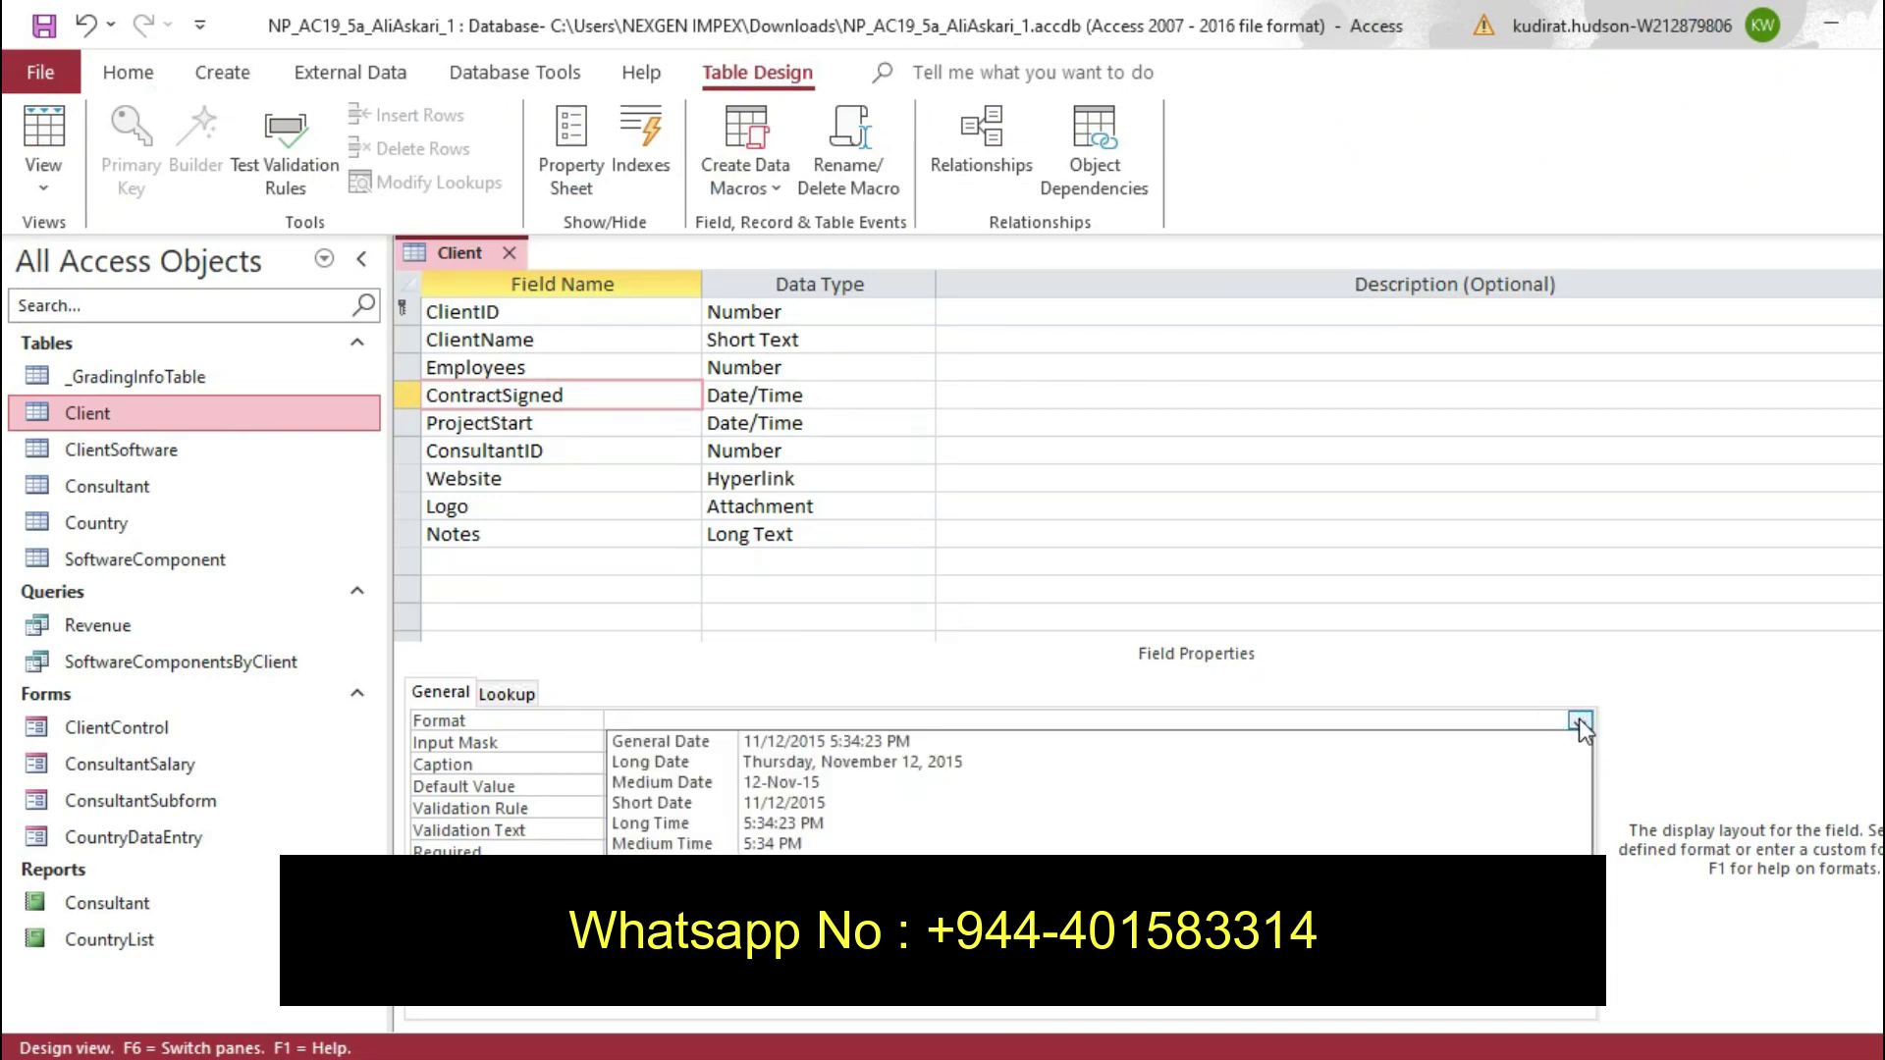
{"action": "left_click", "coordinate": [1331, 782]}
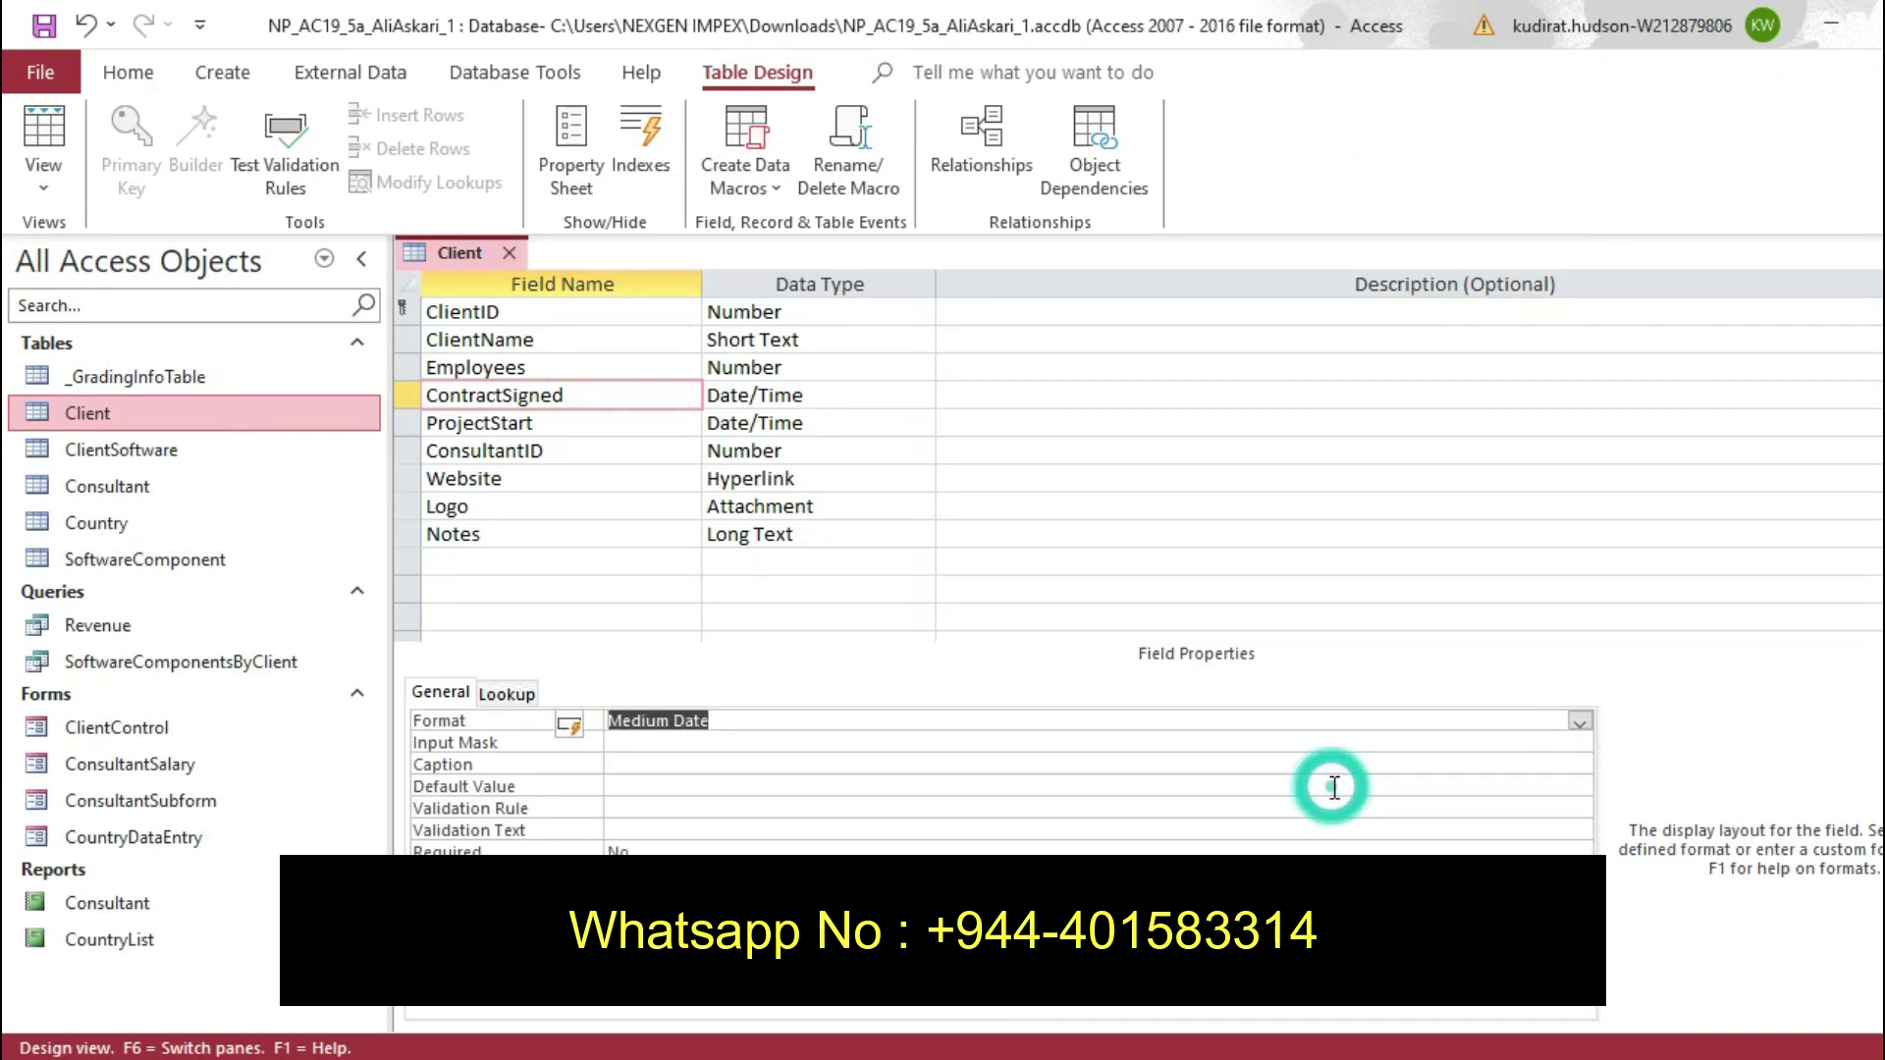
{"action": "left_click", "coordinate": [611, 422]}
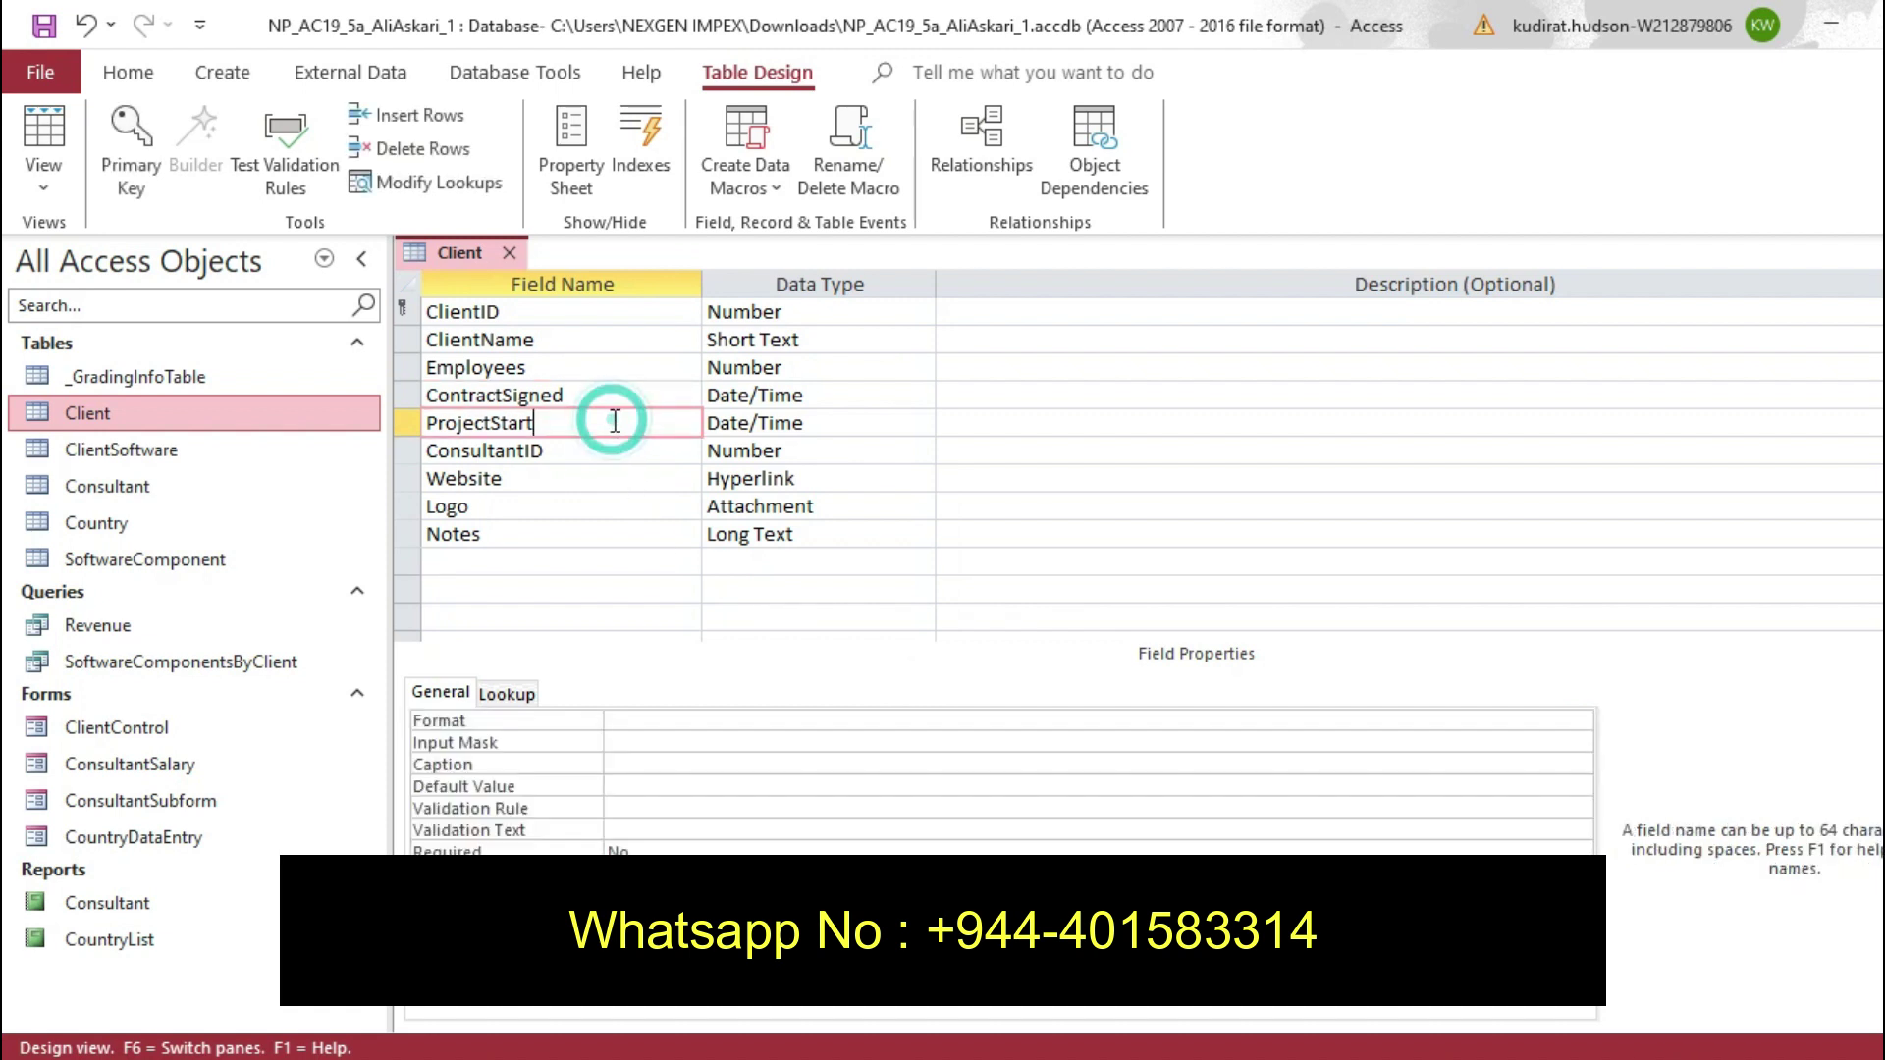
{"action": "left_click", "coordinate": [913, 720]}
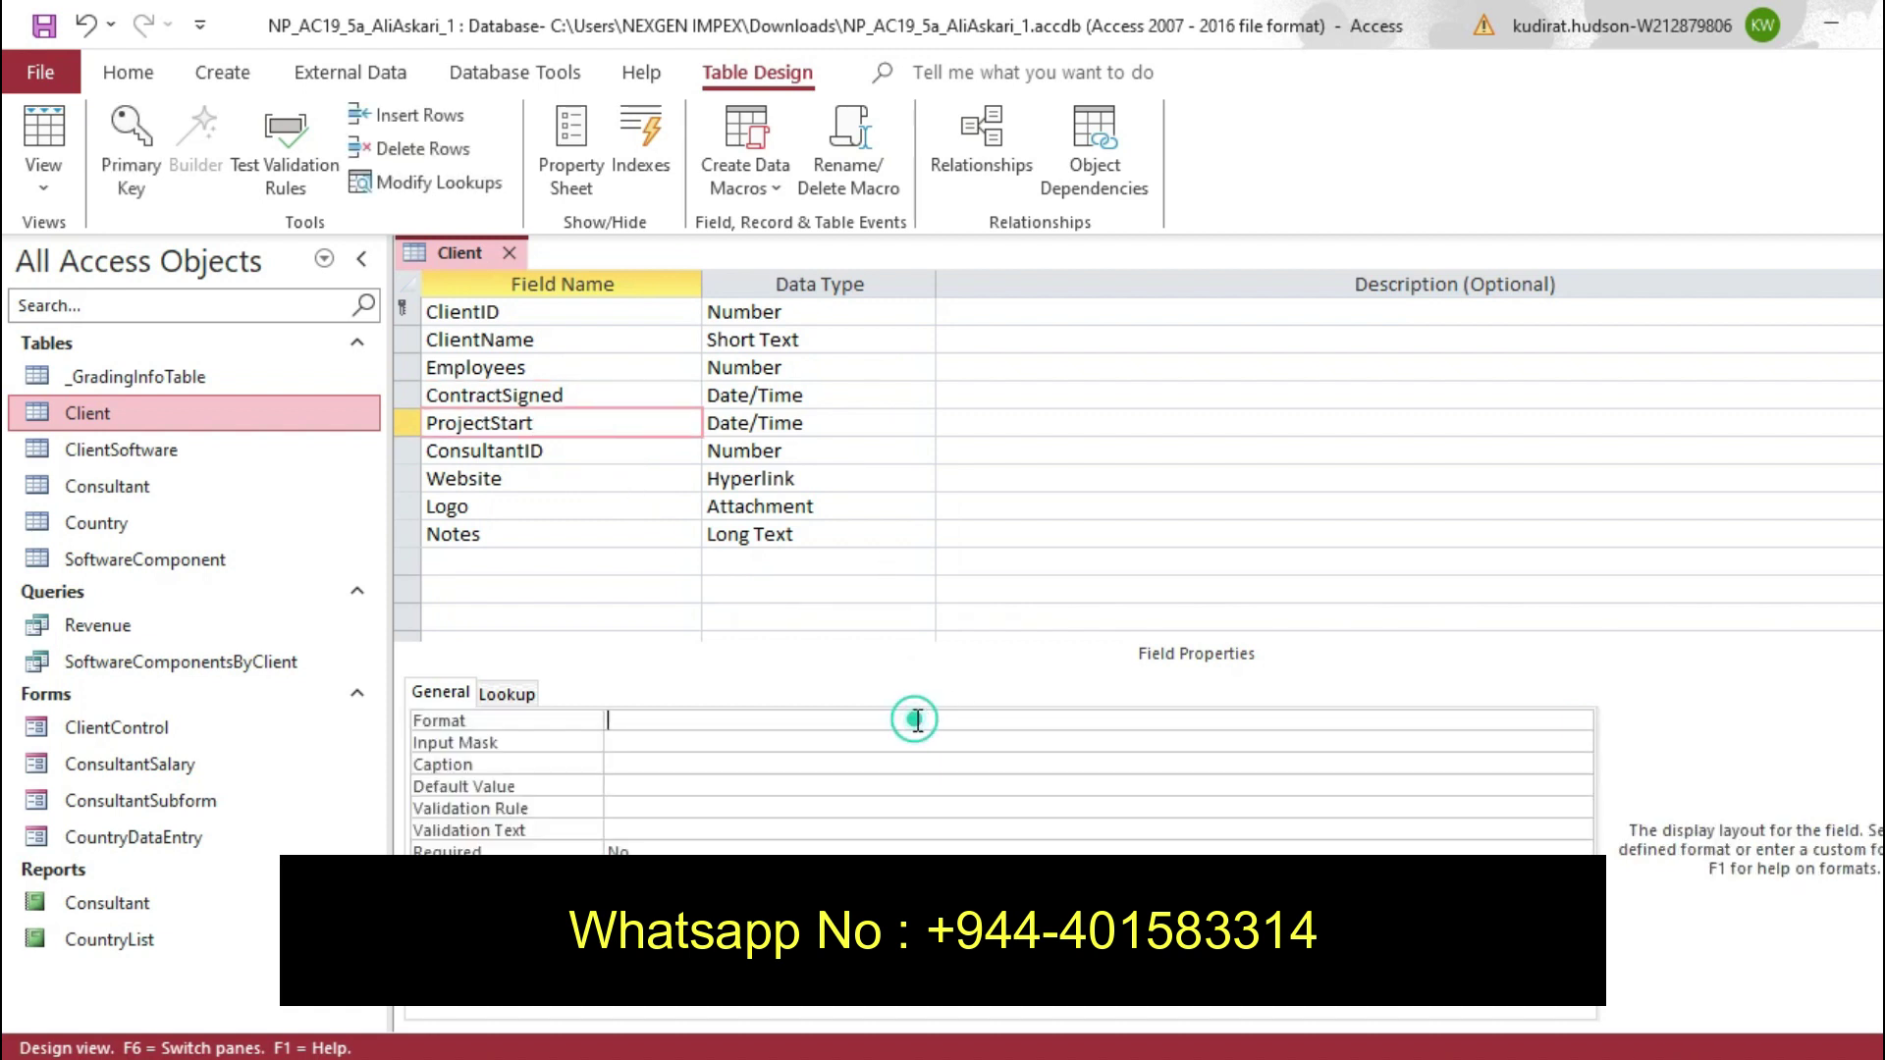
{"action": "left_click", "coordinate": [1579, 720]}
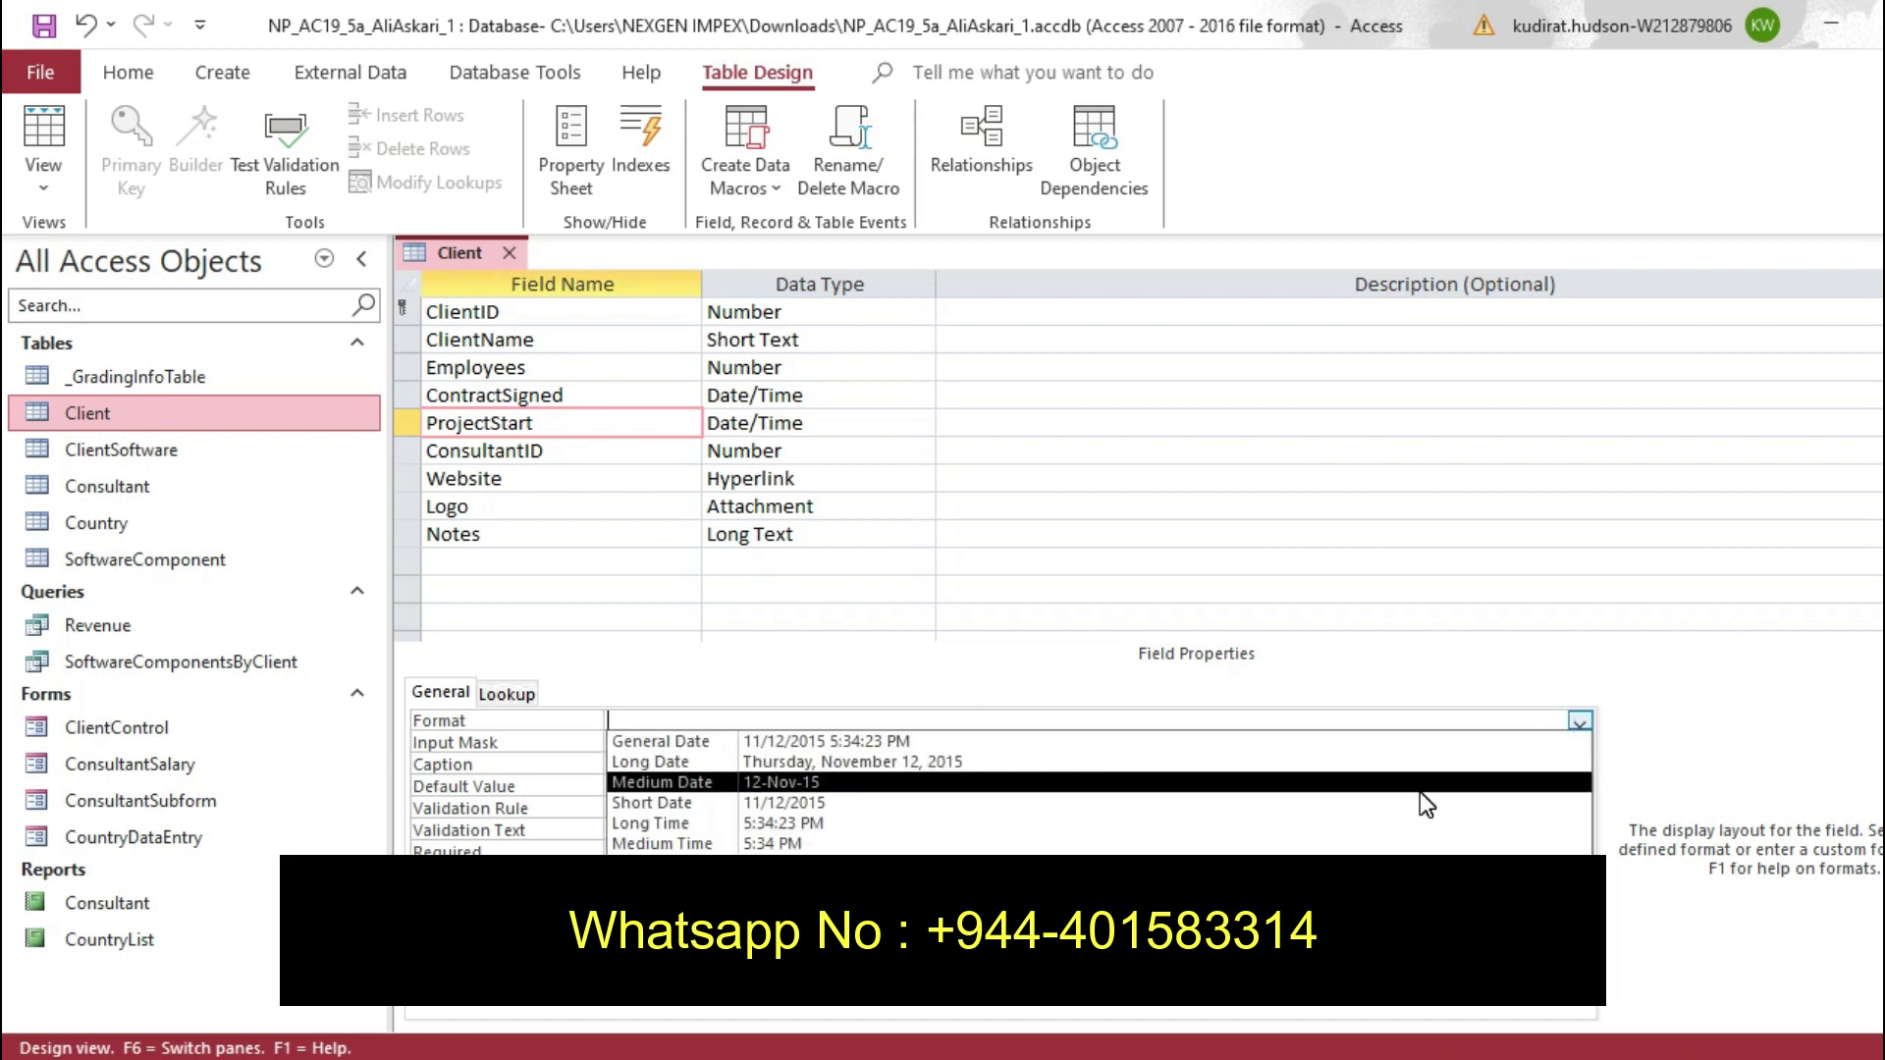
{"action": "left_click", "coordinate": [1420, 791]}
Switch to Word, undo the yellow highlights in step 2, and highlight its closing paragraph about saving the Client table in yellow
{"action": "key", "text": "alt+Tab"}
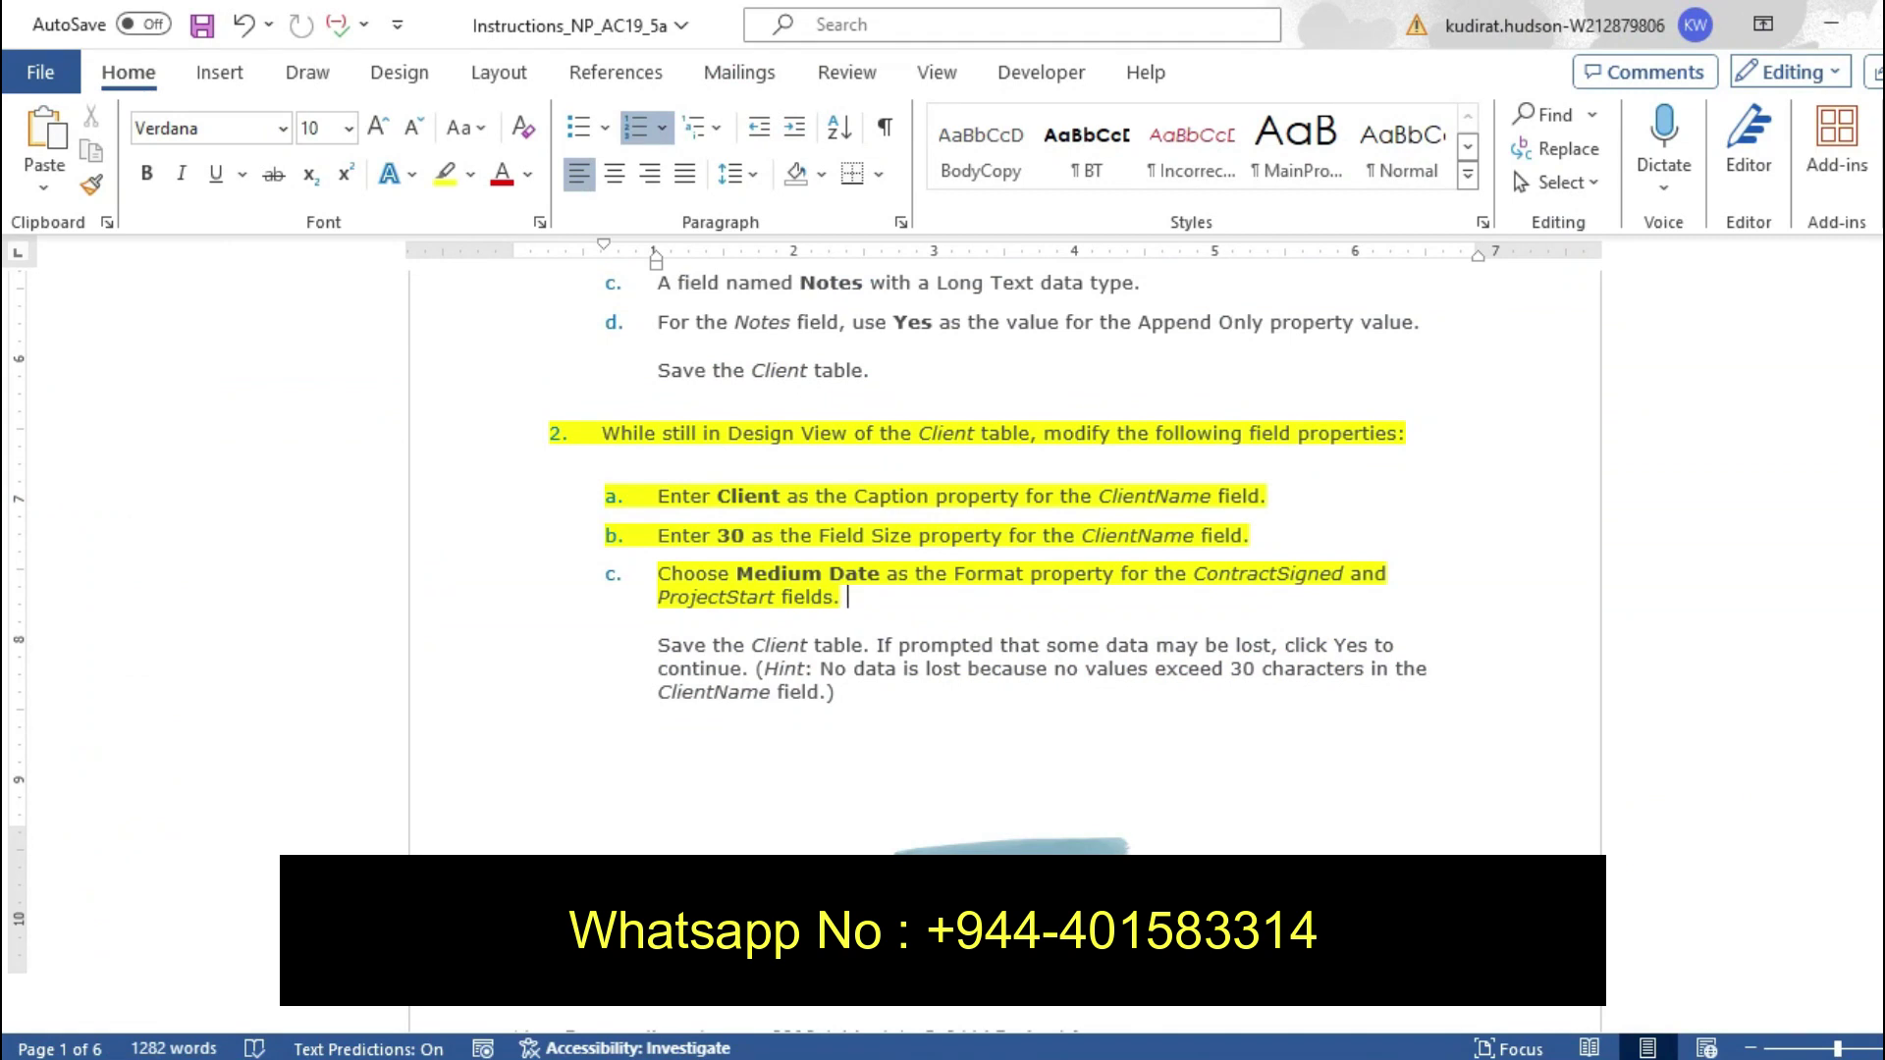
{"action": "key", "text": "ctrl+z"}
{"action": "key", "text": "ctrl+z"}
{"action": "key", "text": "ctrl+z"}
{"action": "key", "text": "ctrl+z"}
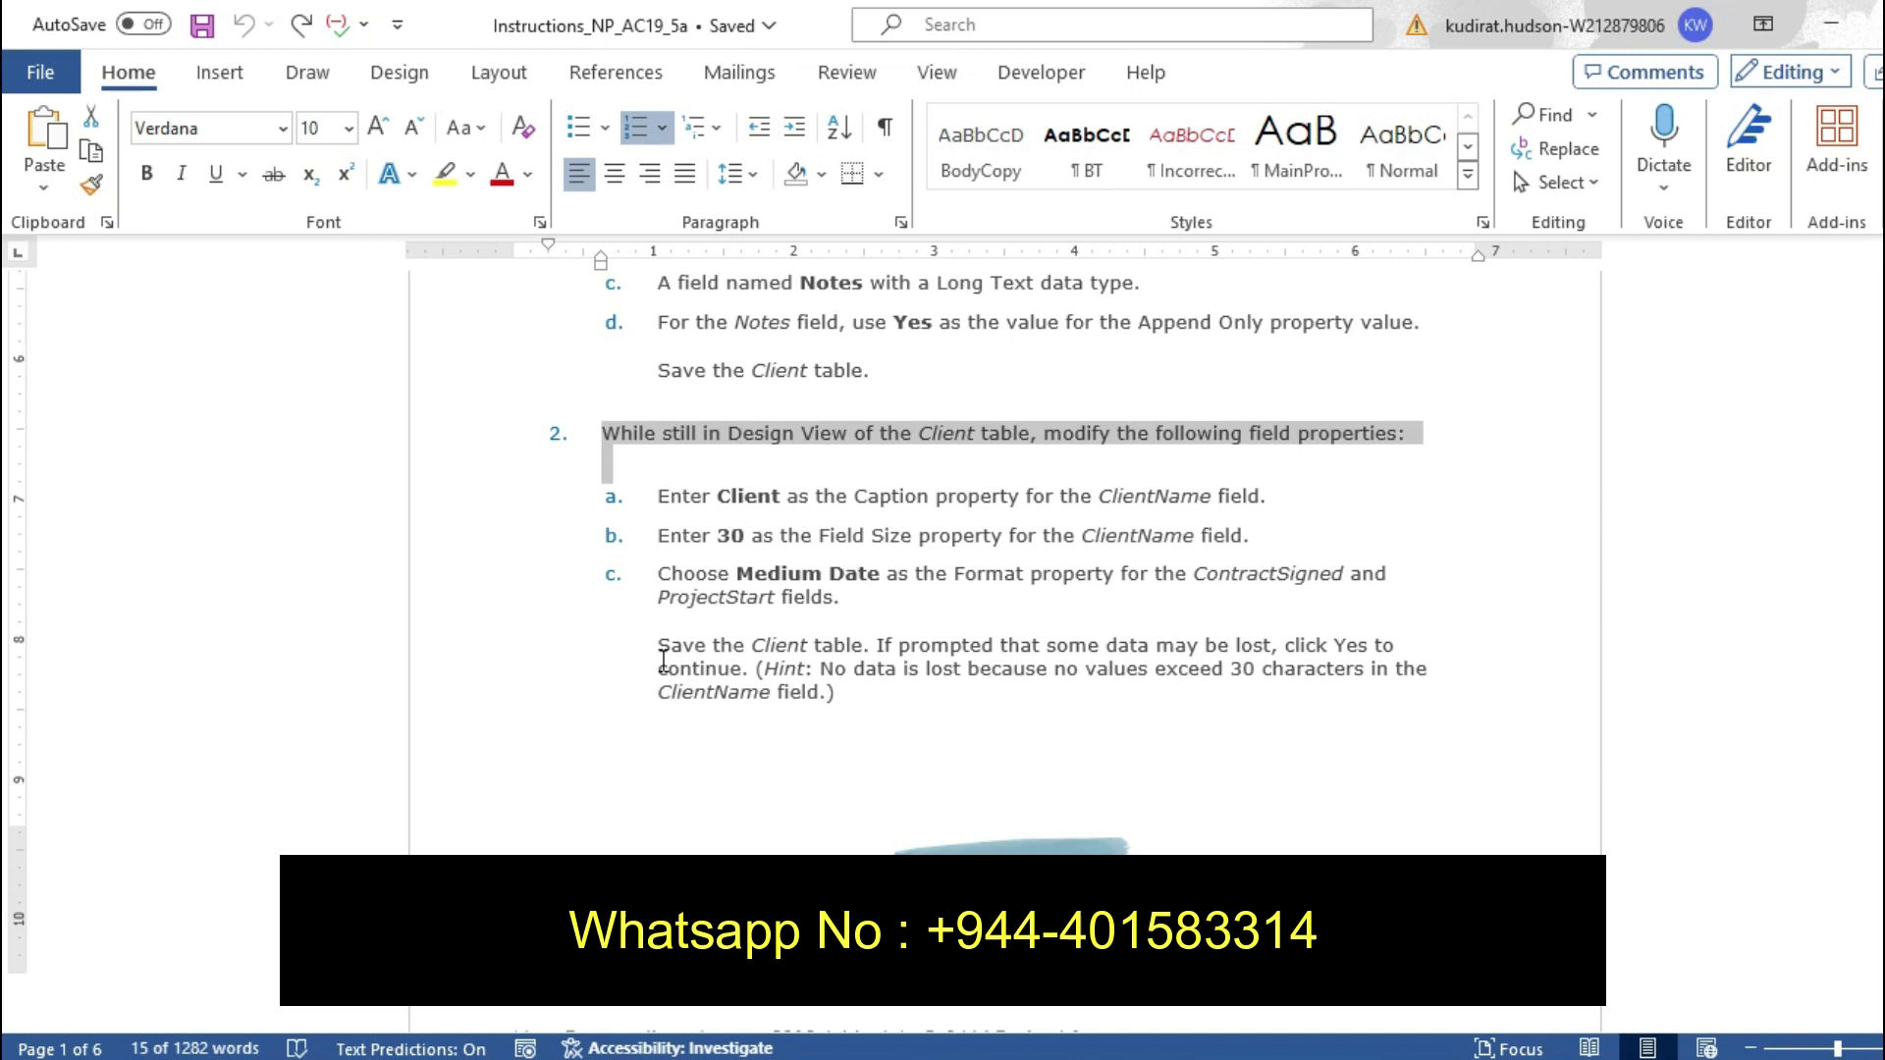
{"action": "left_click_drag", "start_coordinate": [648, 645], "coordinate": [855, 704]}
{"action": "left_click", "coordinate": [967, 653]}
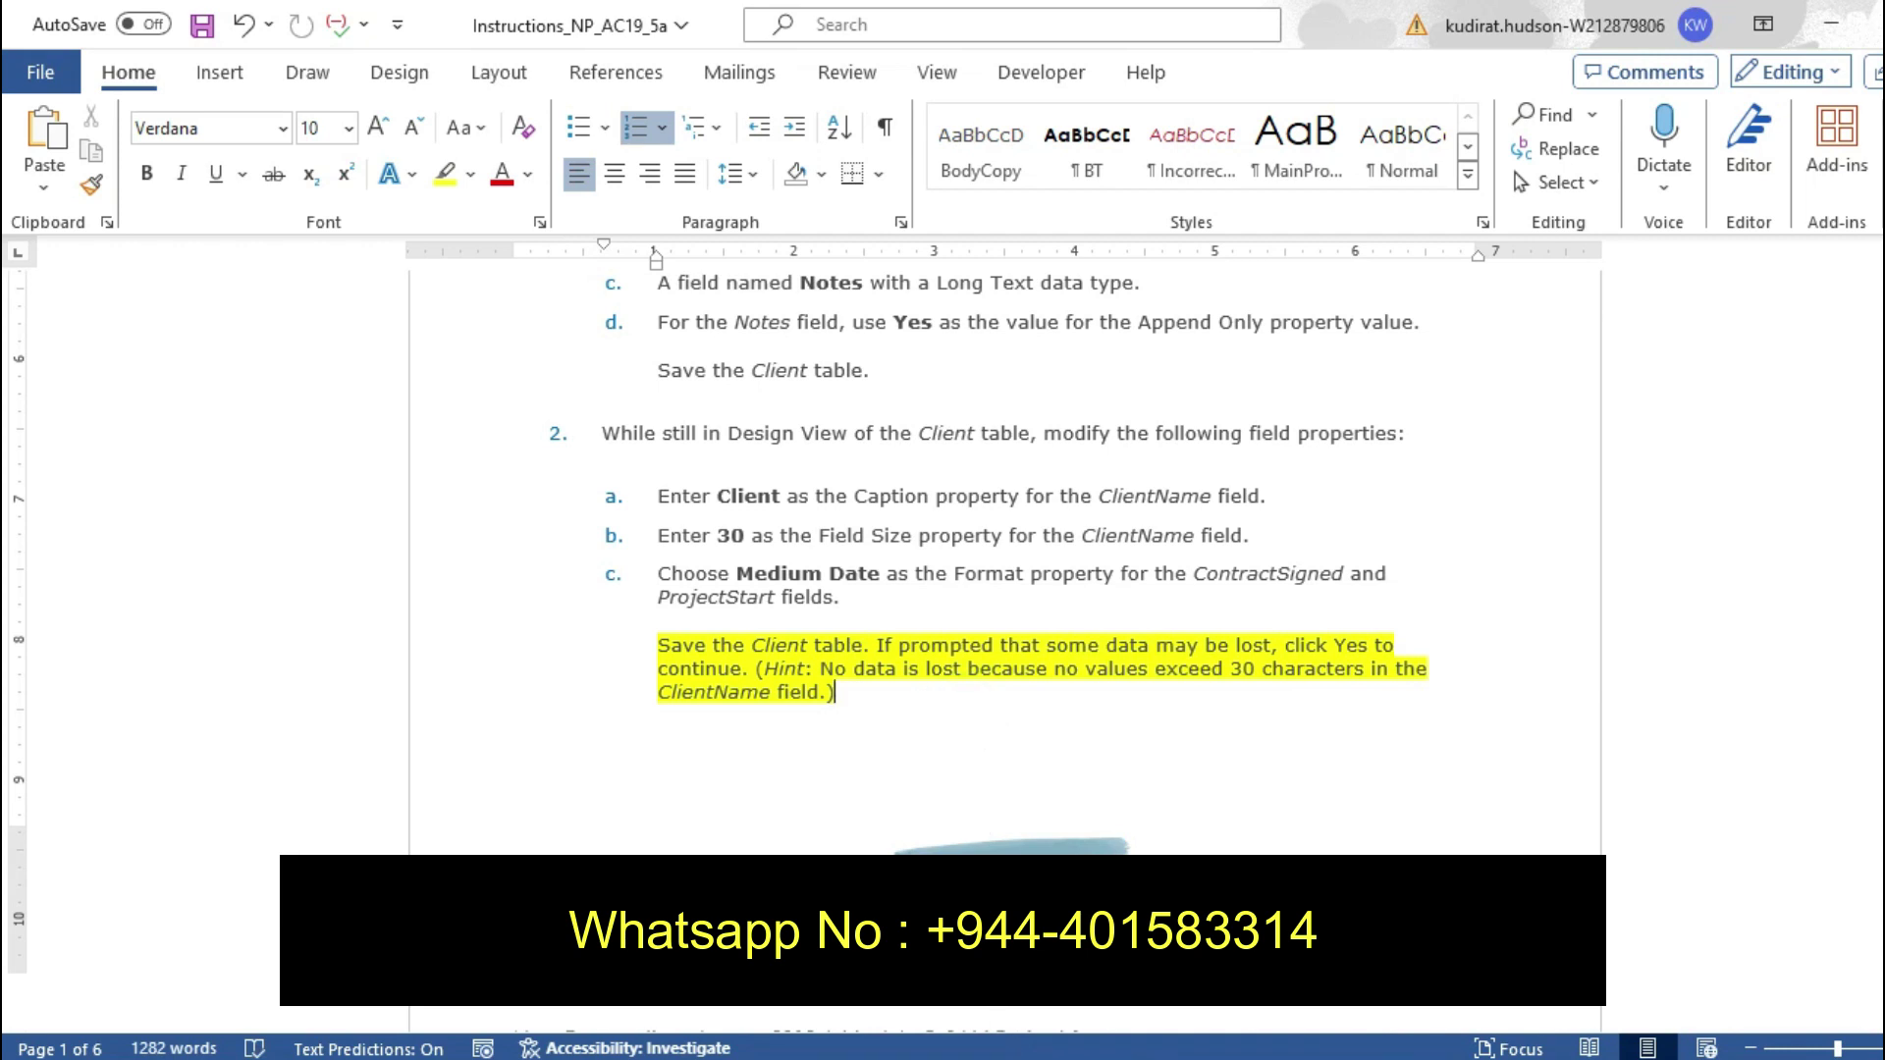
Switch to Access and close the Client table, saving its design changes
{"action": "left_click", "coordinate": [1015, 1055]}
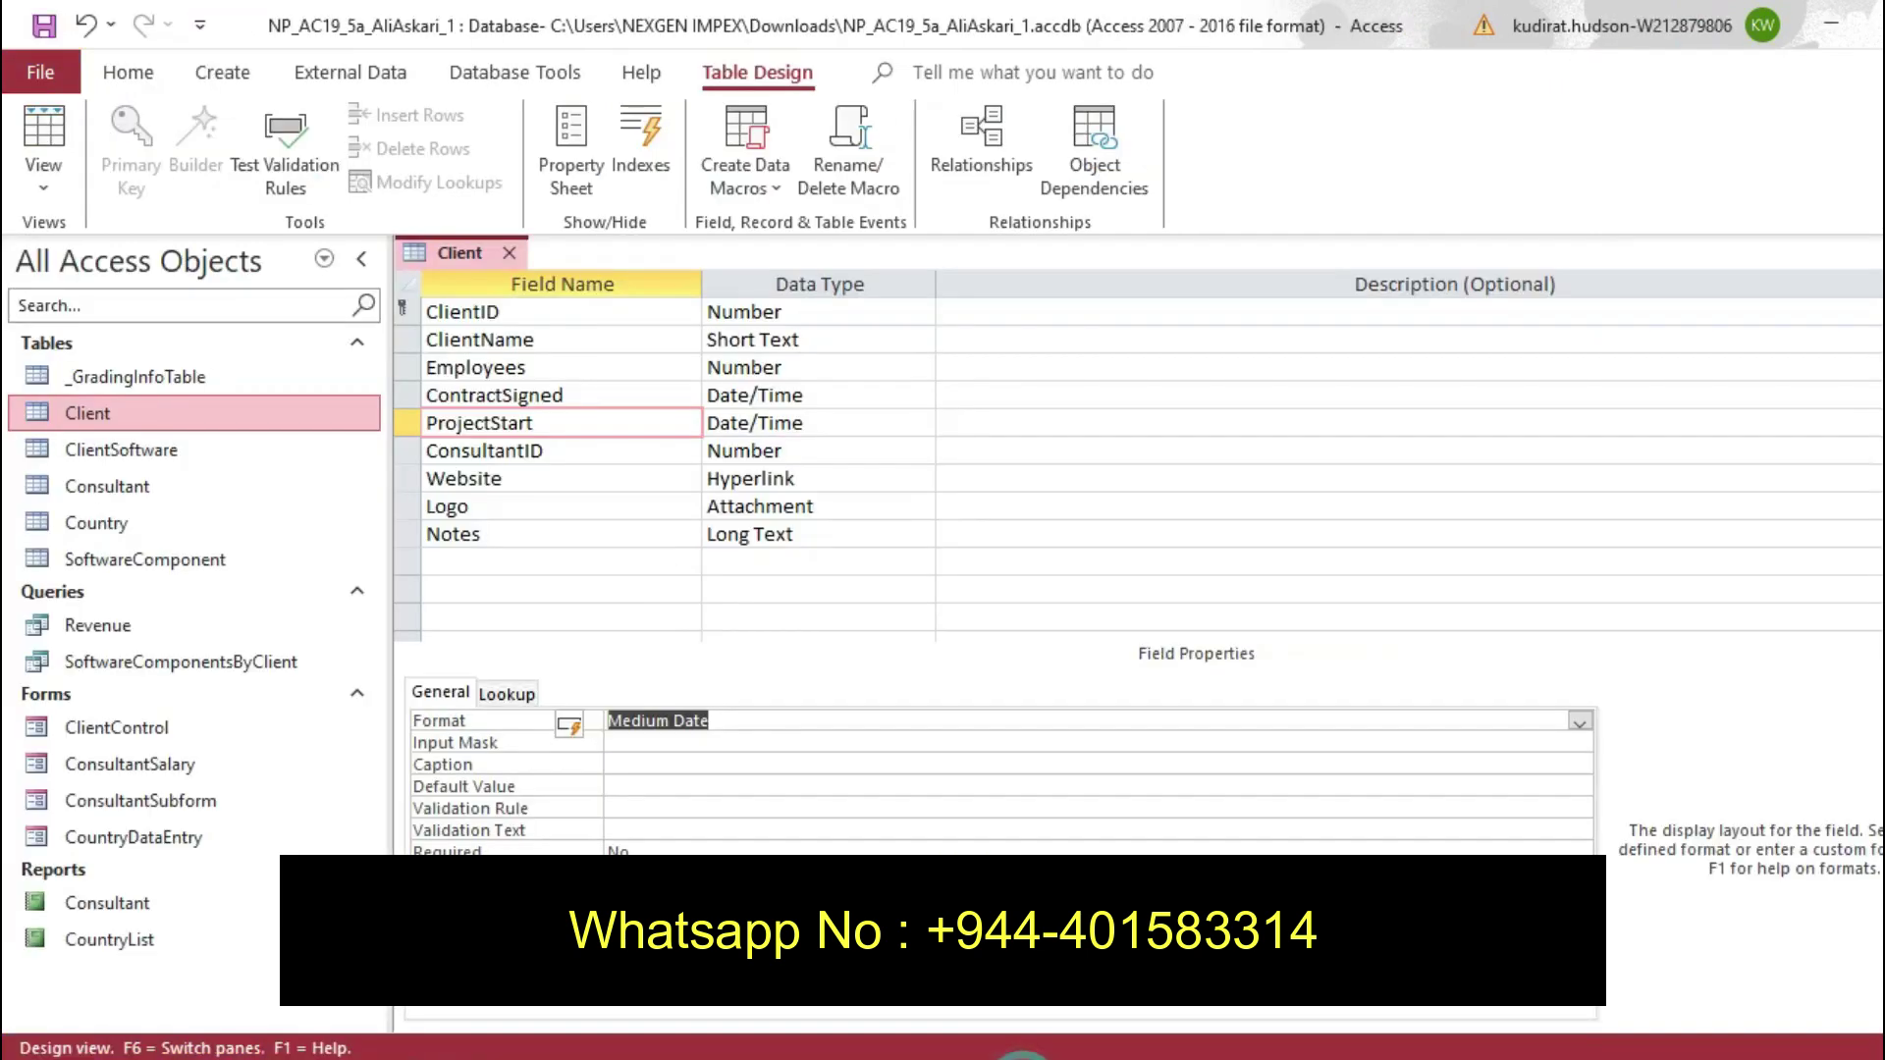
{"action": "left_click", "coordinate": [506, 250]}
{"action": "left_click", "coordinate": [891, 625]}
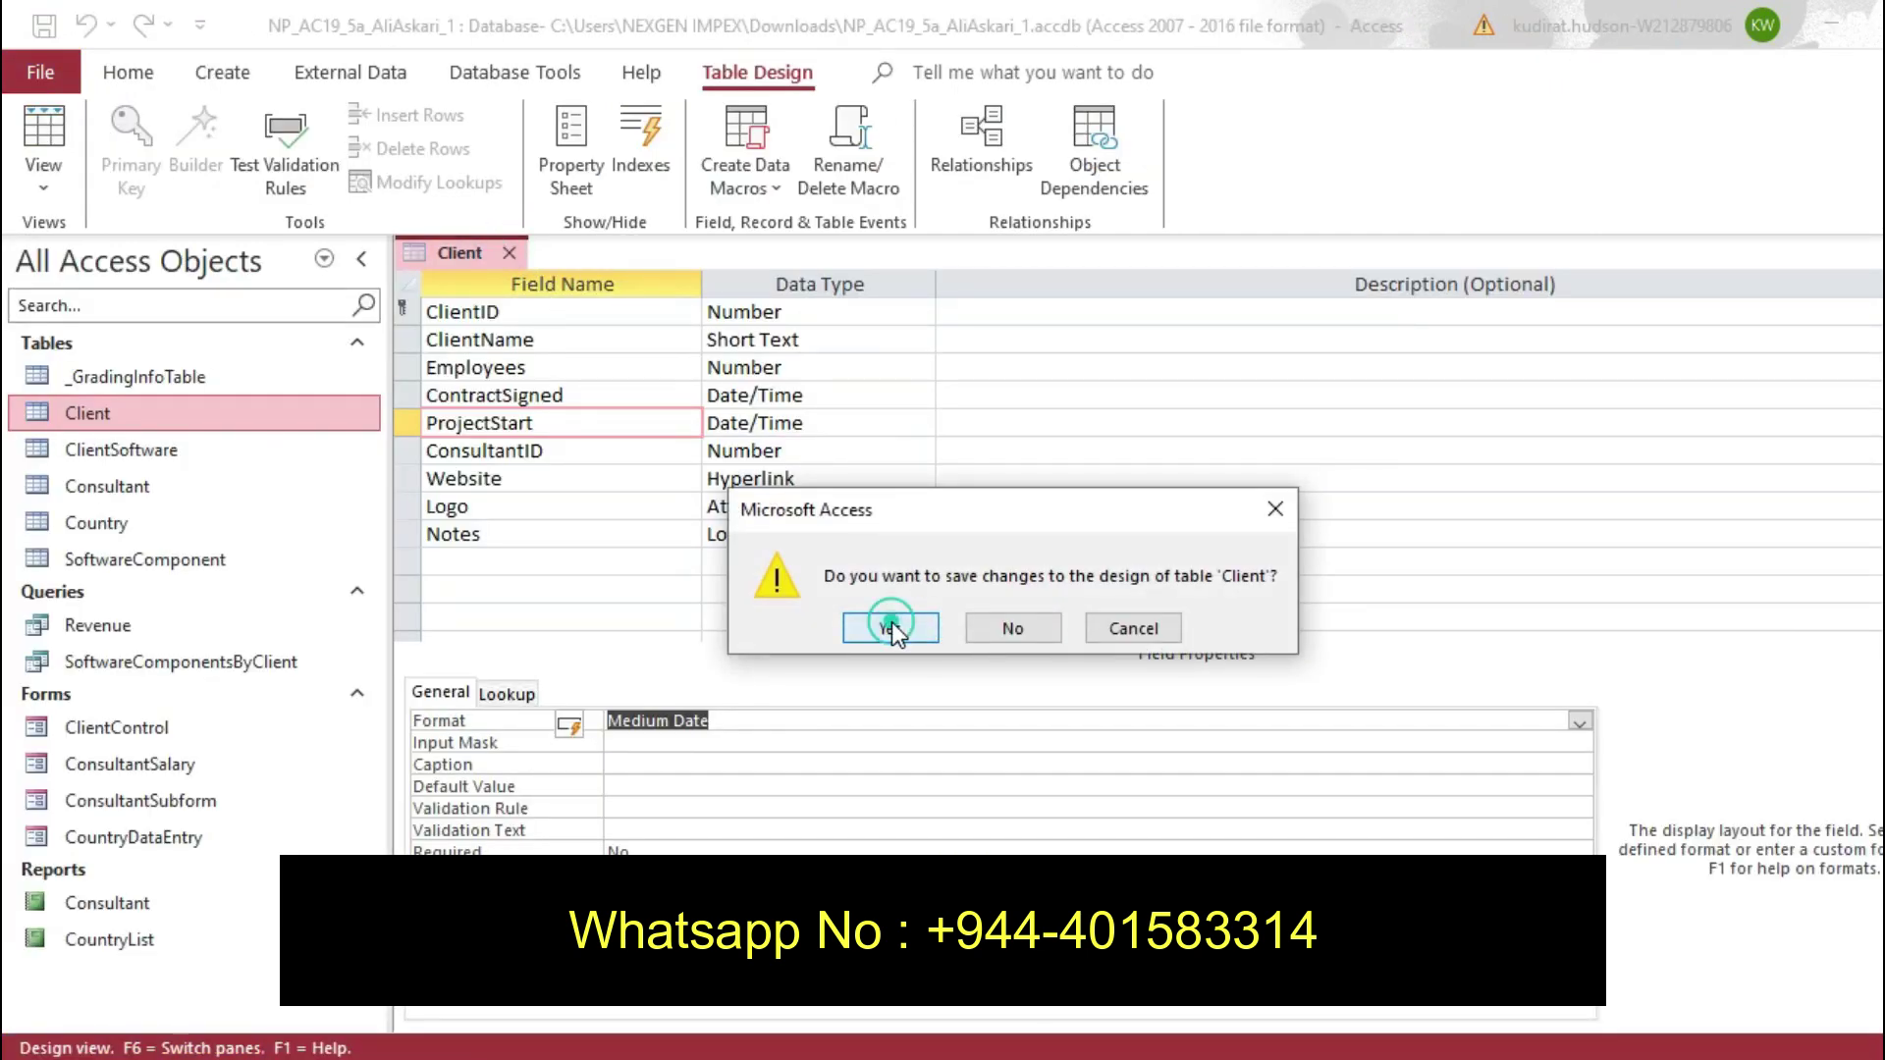
{"action": "left_click", "coordinate": [939, 648]}
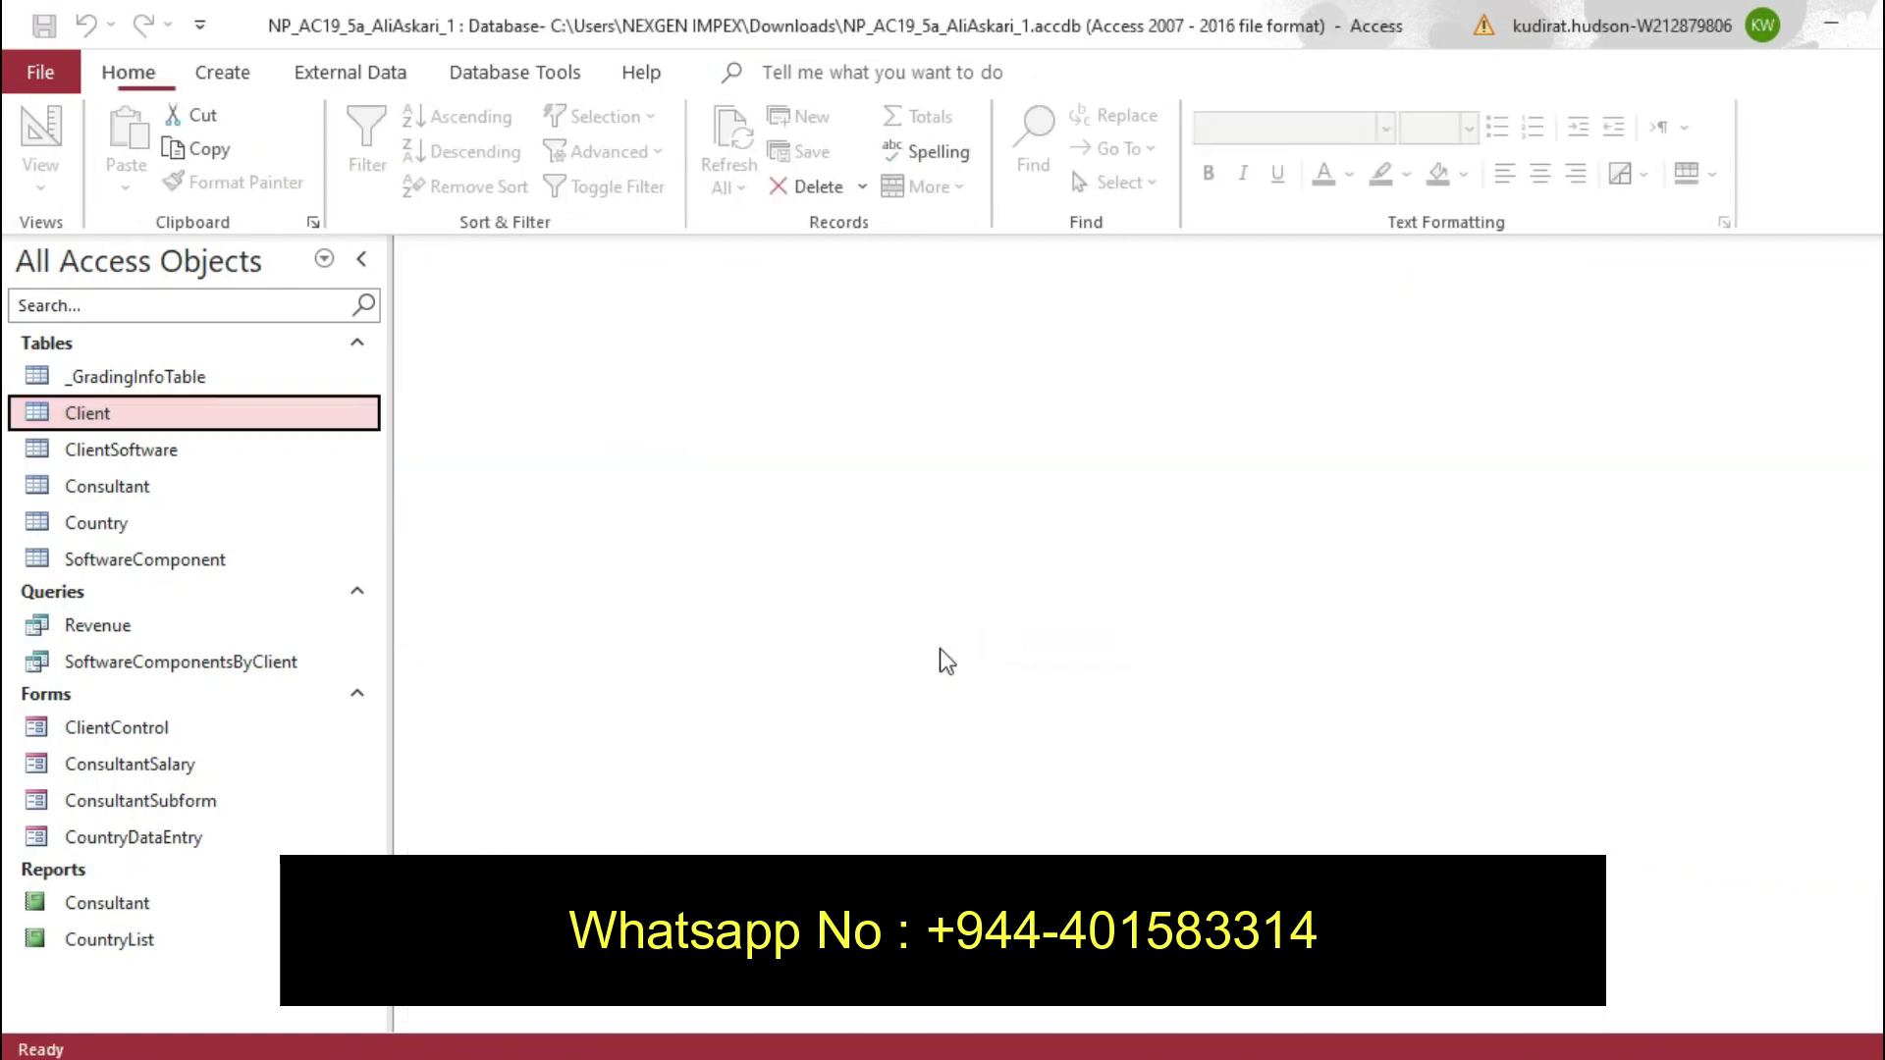
Switch to Word, undo the highlight on step 2's save paragraph, and highlight the introductory line of step 3 in yellow
{"action": "key", "text": "alt+Tab"}
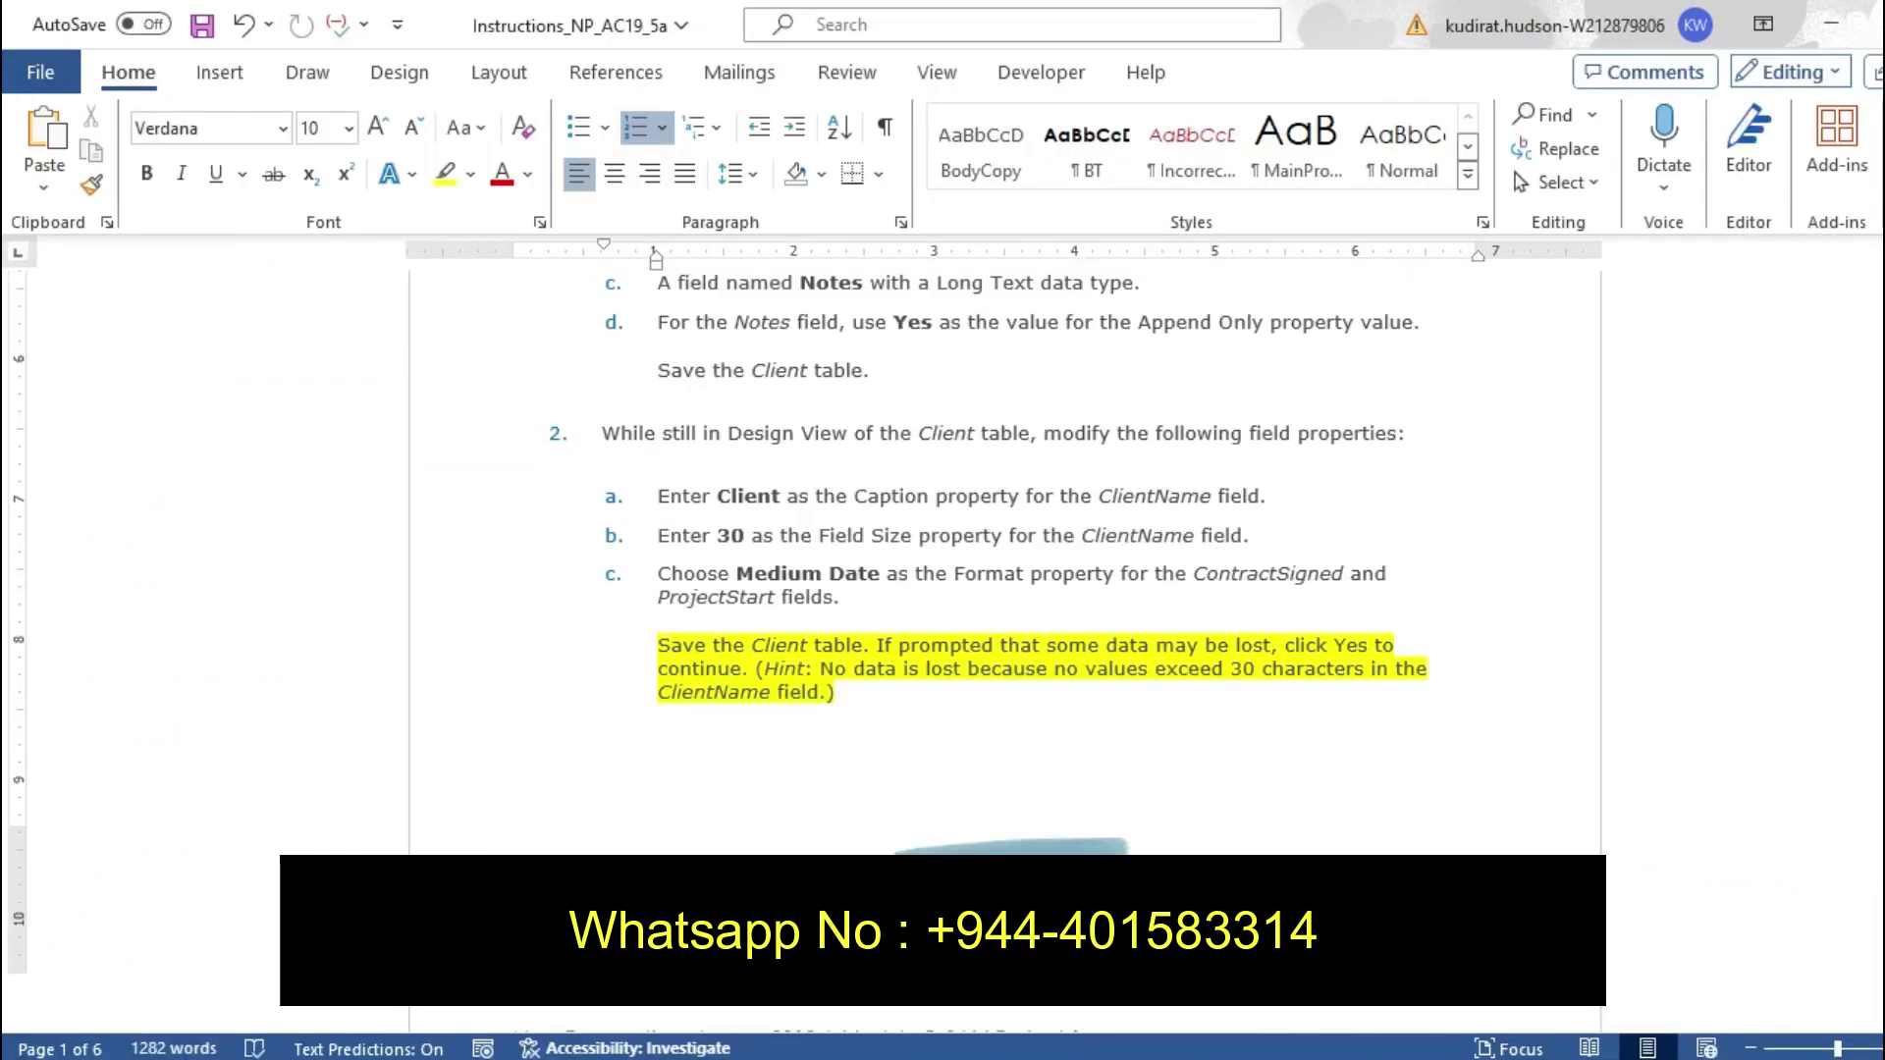
{"action": "key", "text": "ctrl+z"}
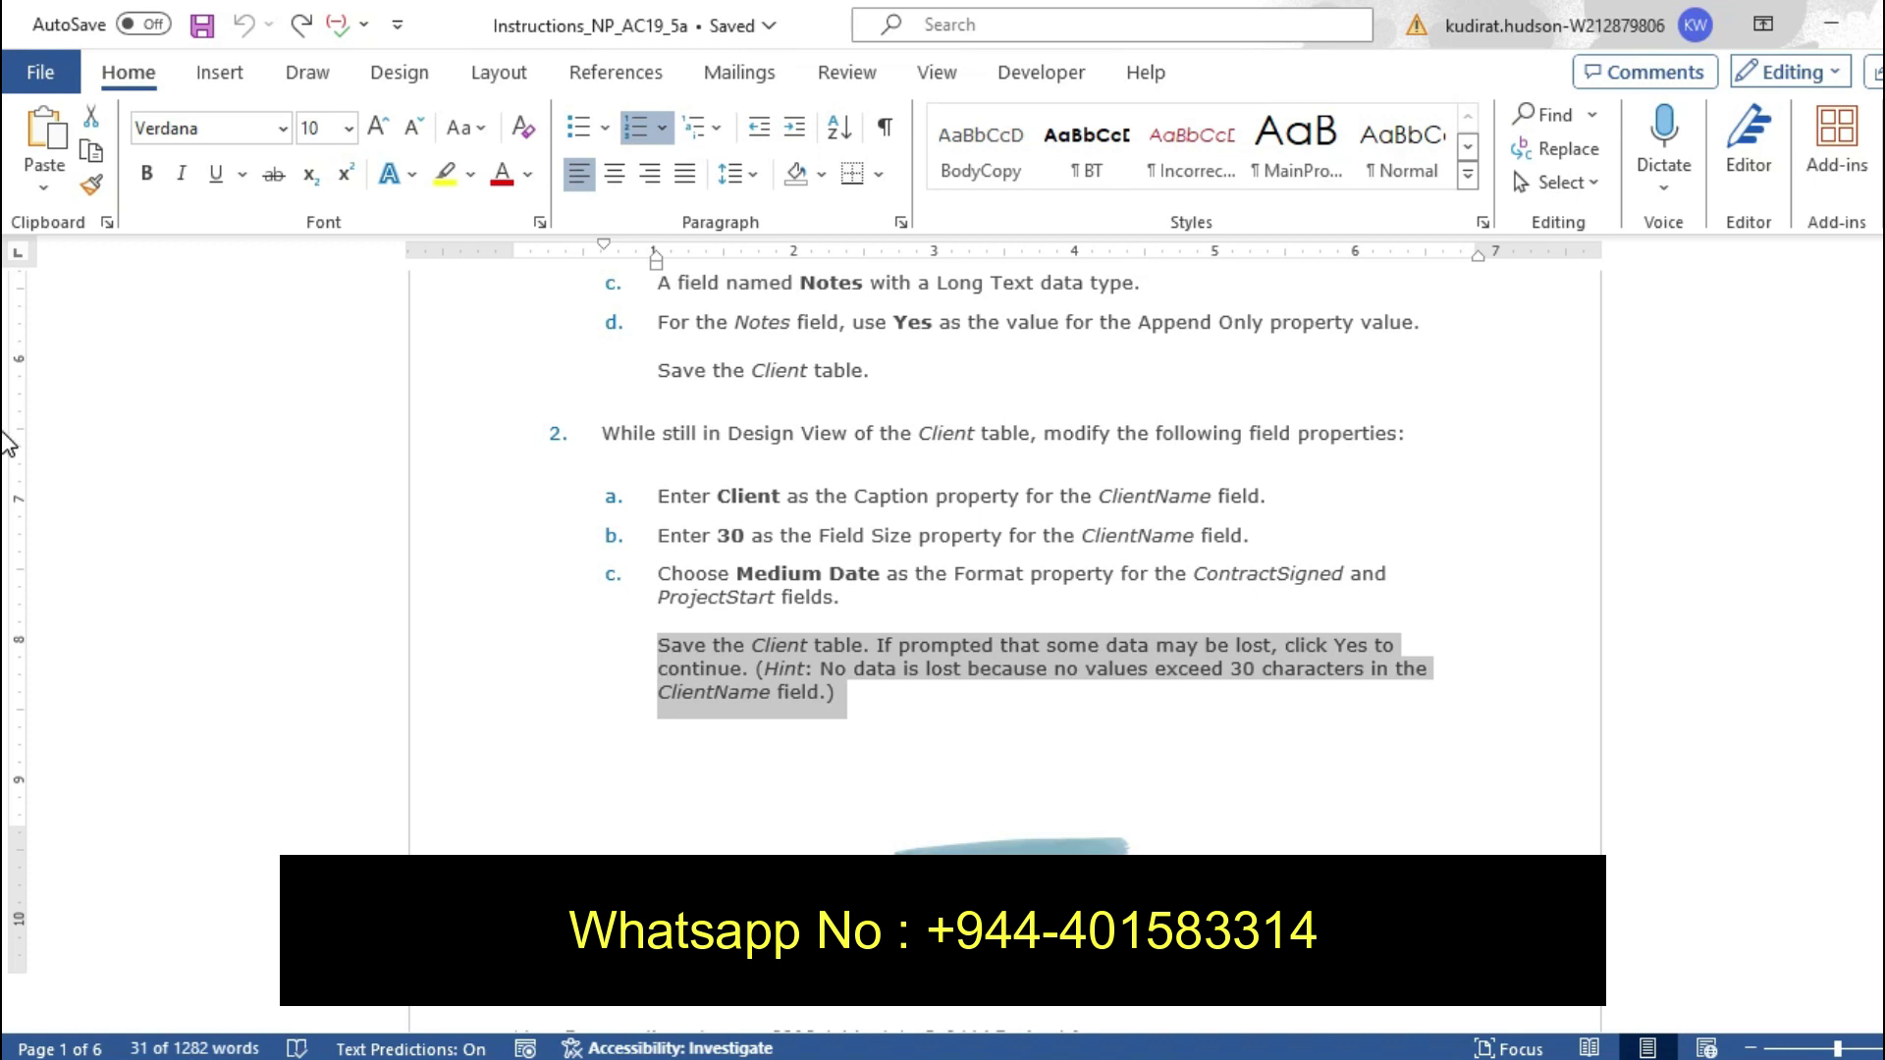
{"action": "scroll", "coordinate": [2, 414], "scroll_direction": "down", "scroll_amount": 15}
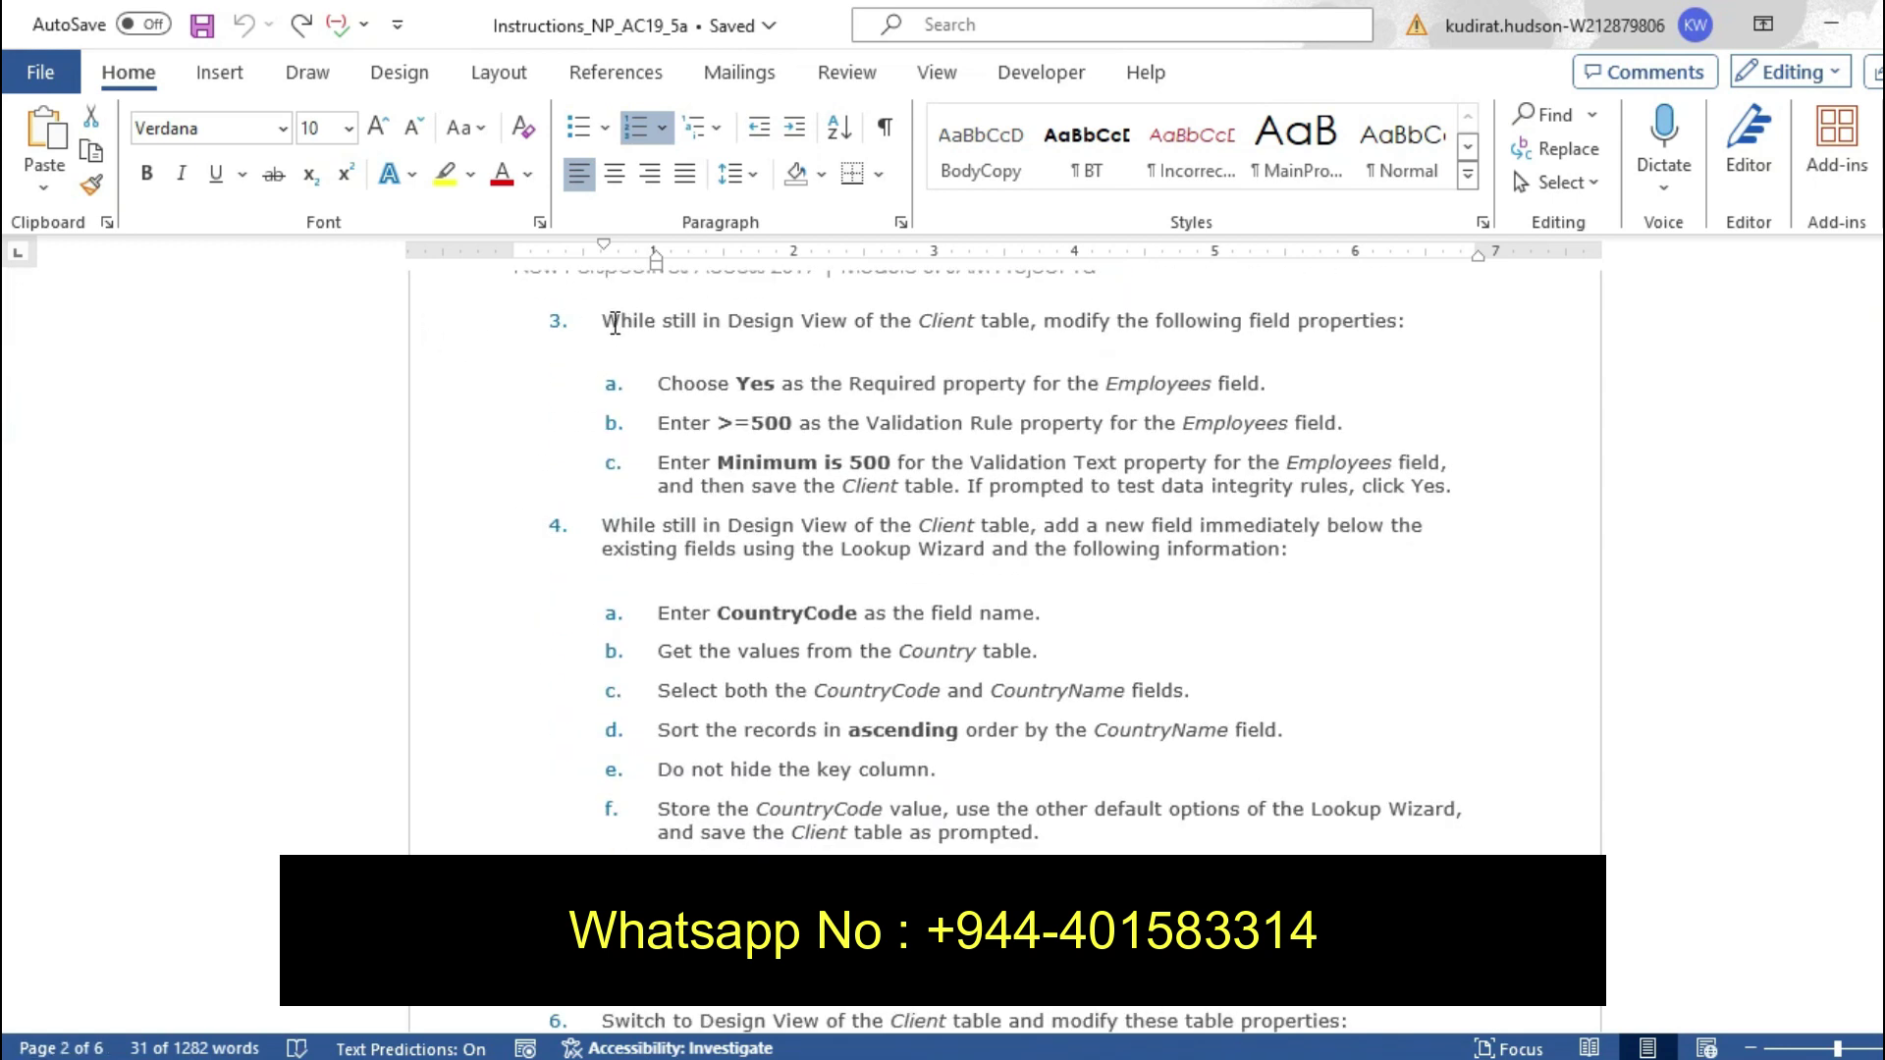
{"action": "left_click_drag", "start_coordinate": [611, 324], "coordinate": [1393, 328]}
{"action": "left_click", "coordinate": [1337, 279]}
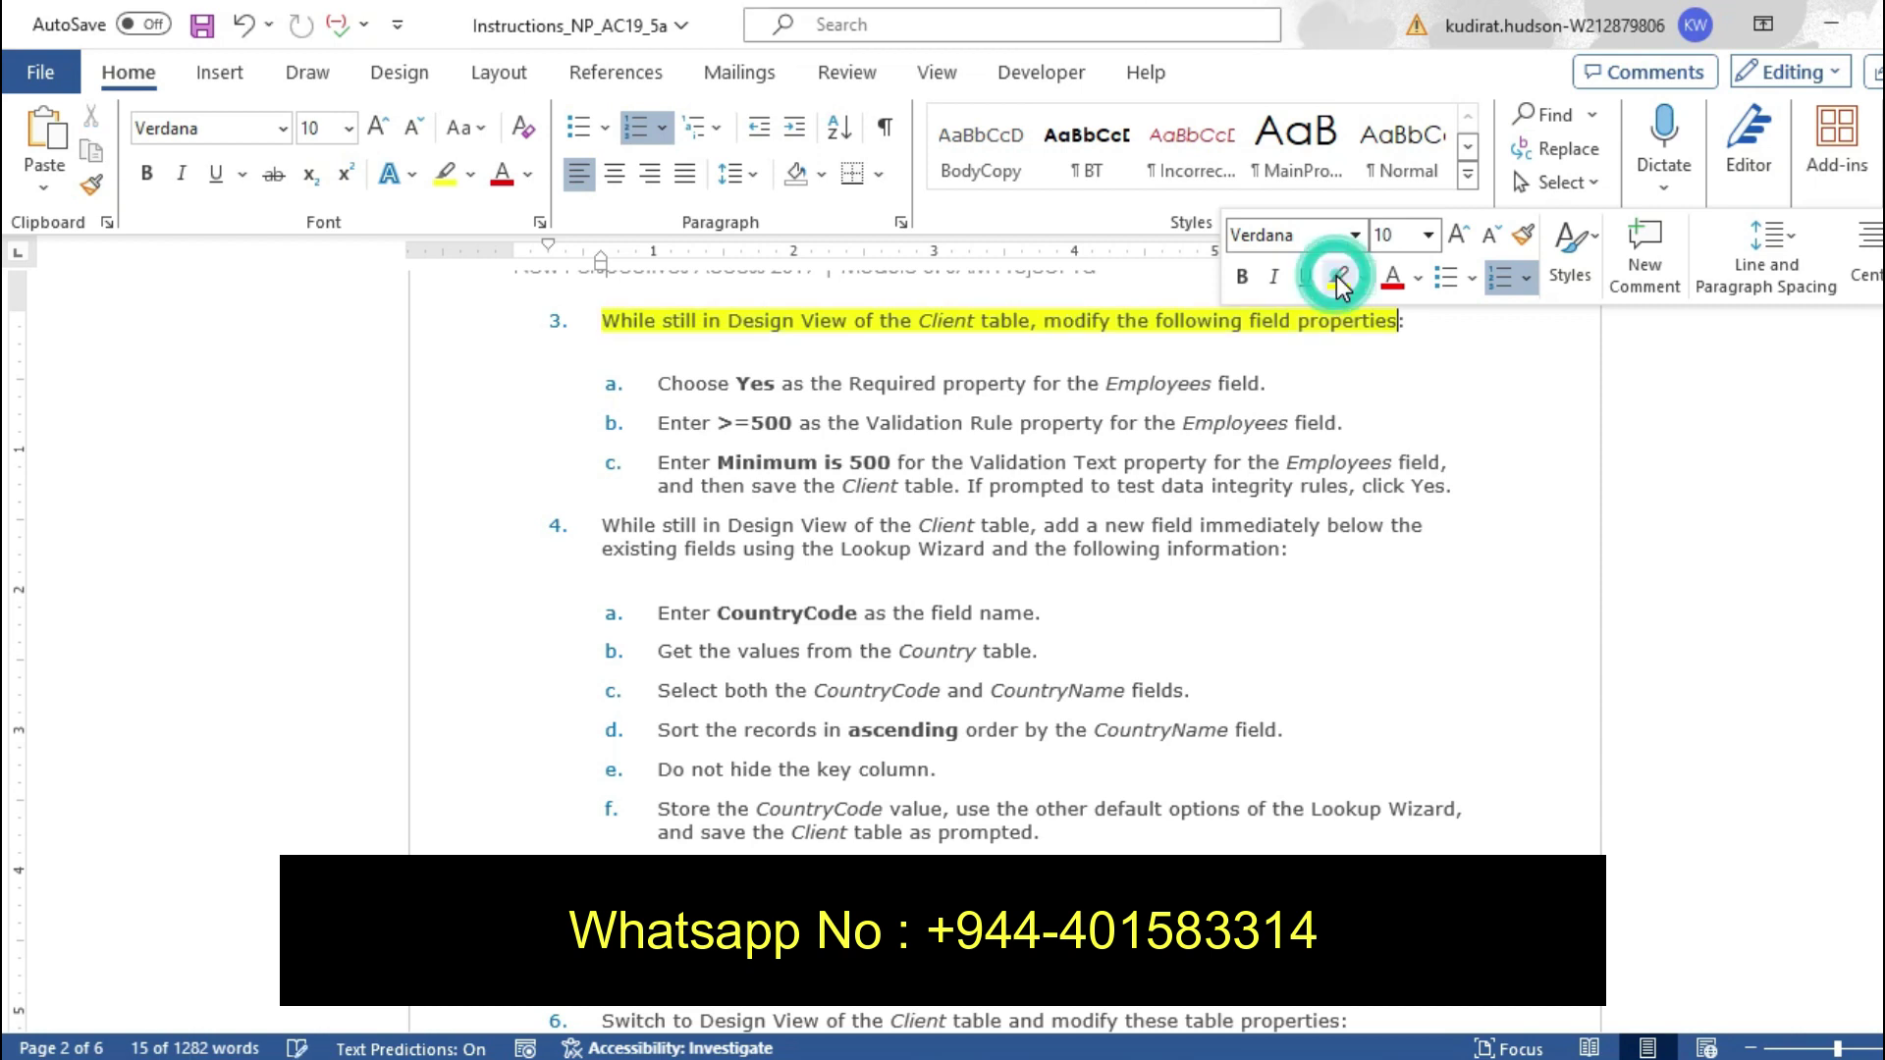
{"action": "left_click", "coordinate": [1215, 424]}
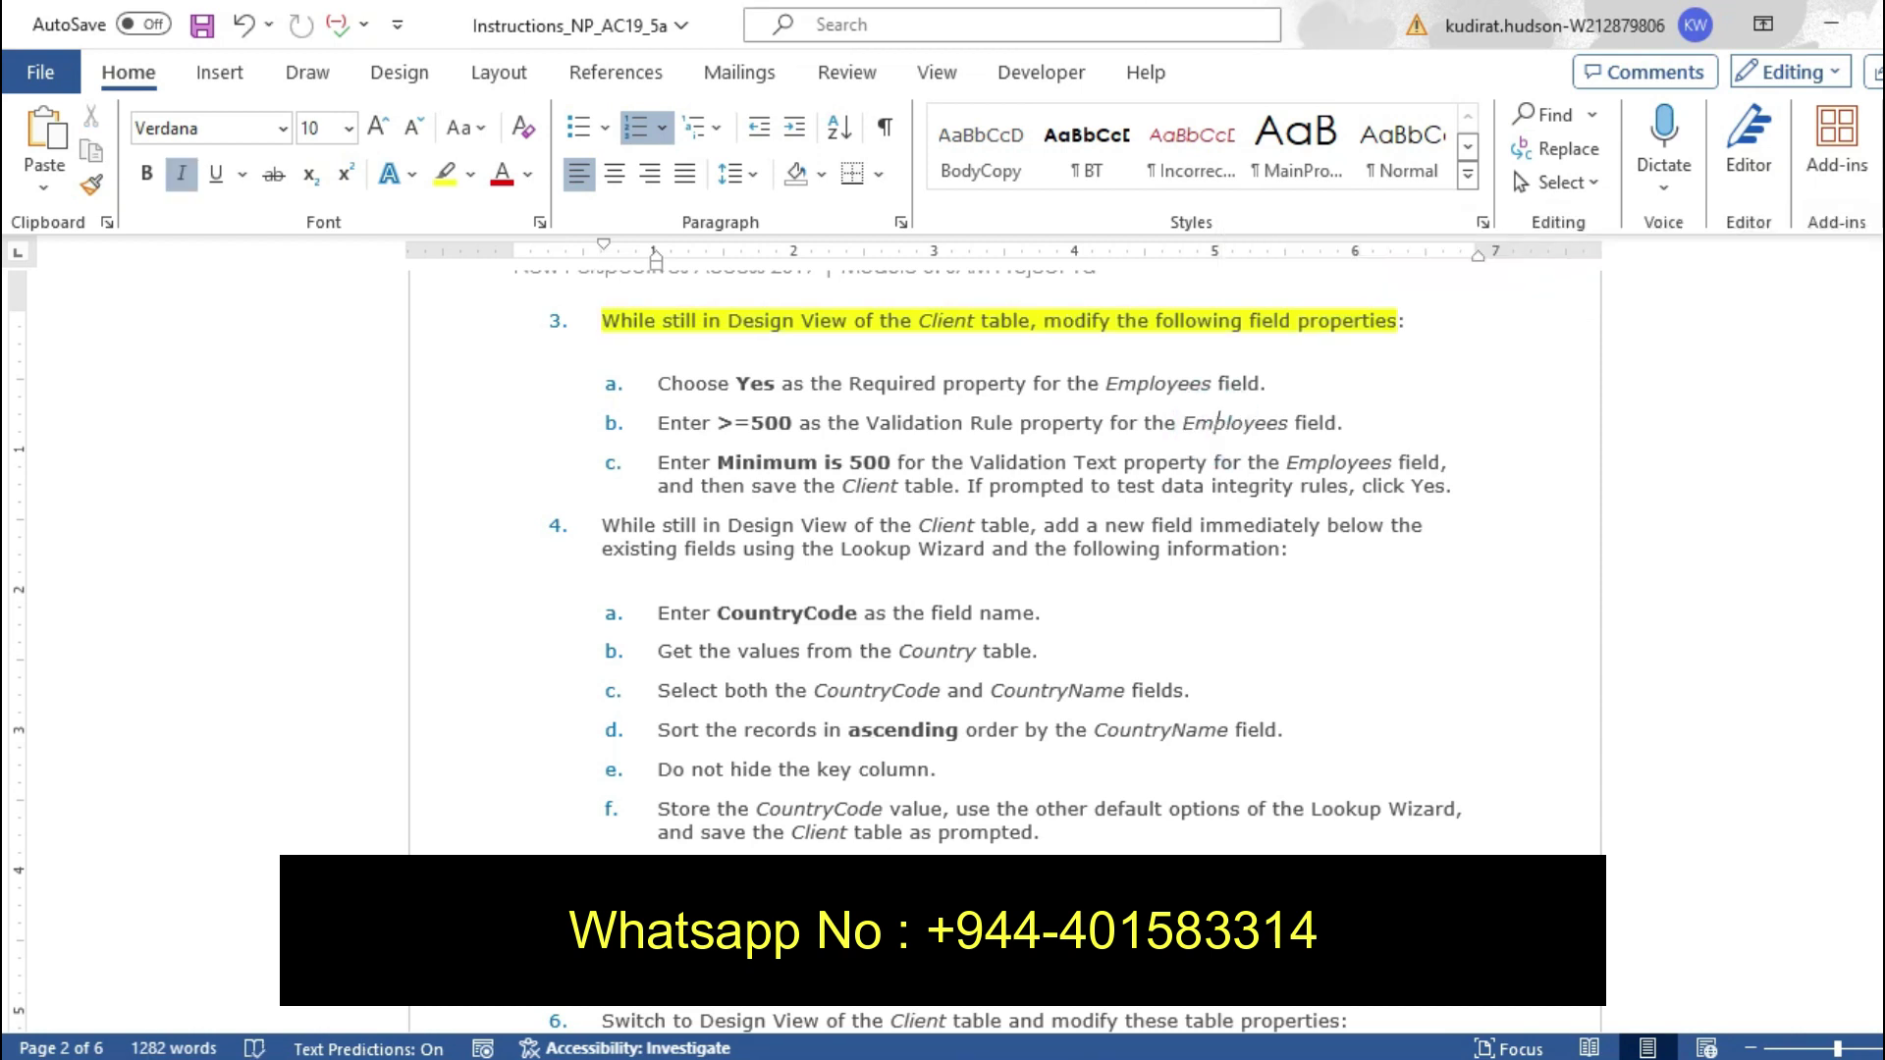
Switch to Access and open the Client table in Design View
{"action": "key", "text": "alt+Tab"}
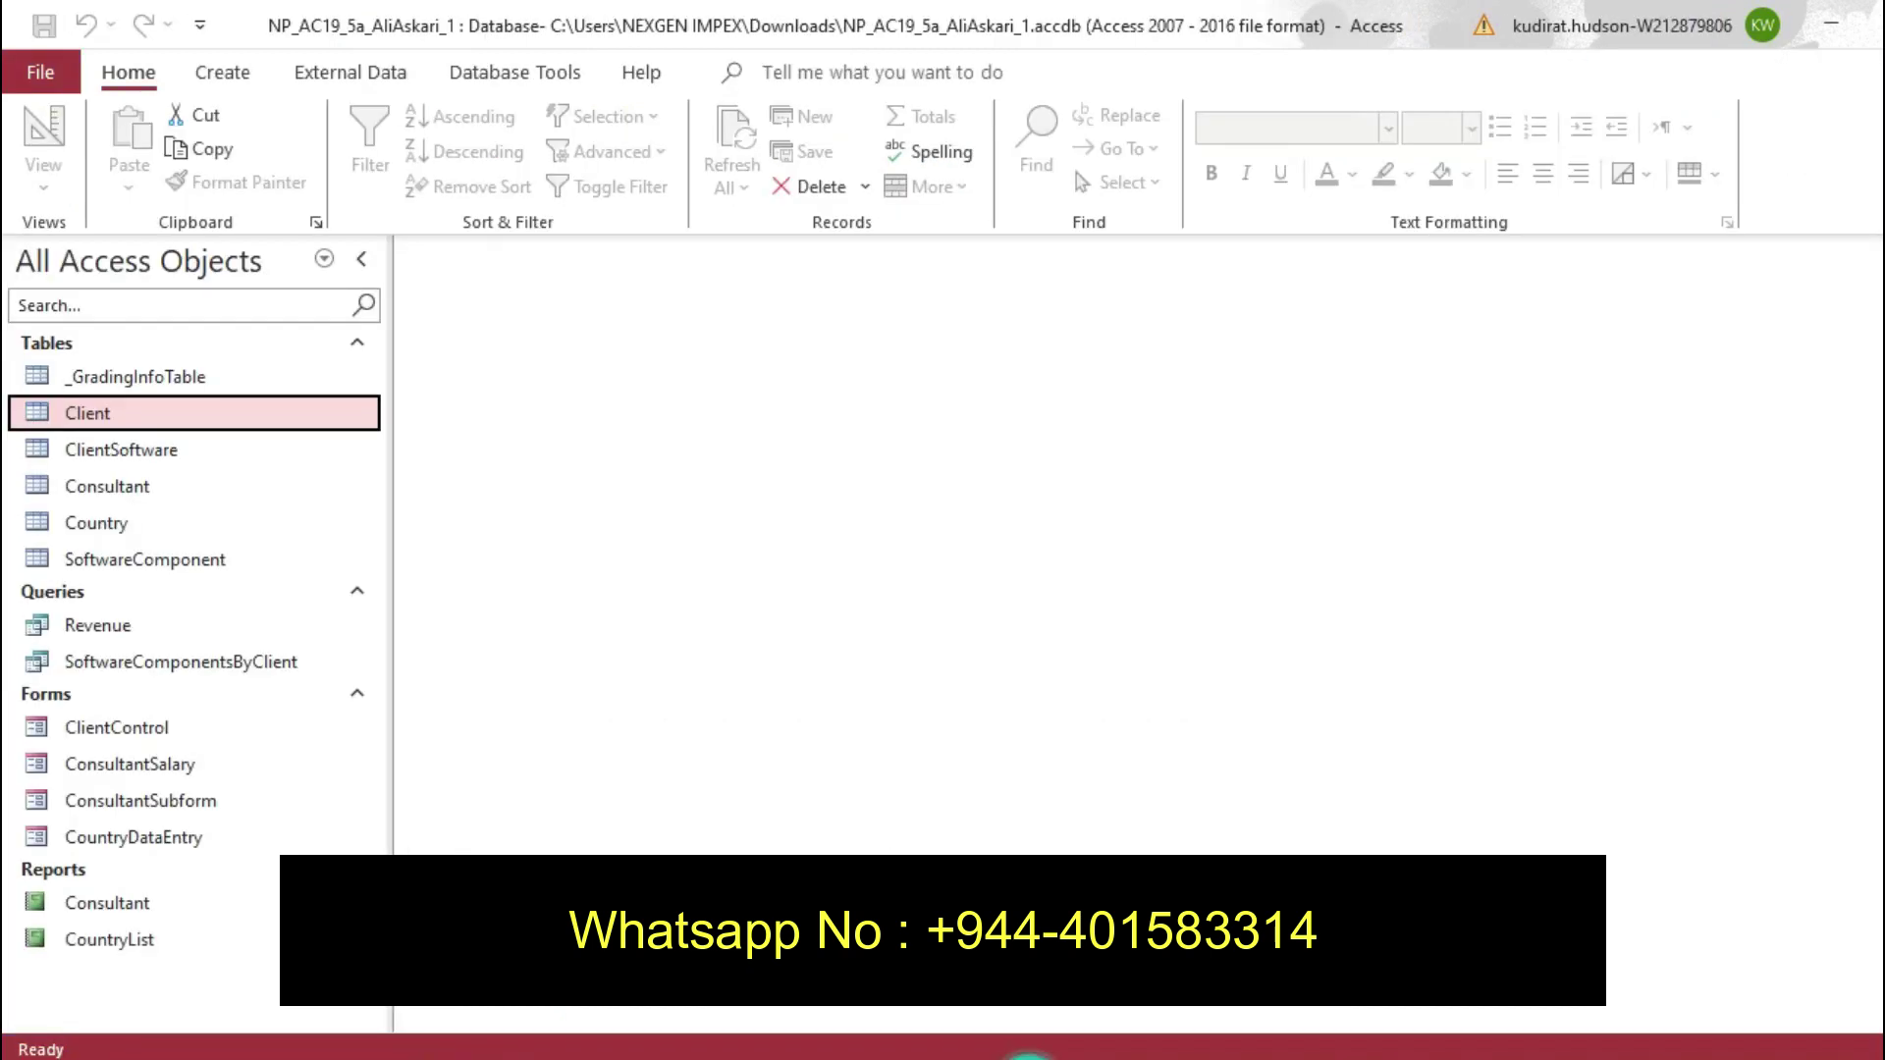
{"action": "double_click", "coordinate": [152, 424]}
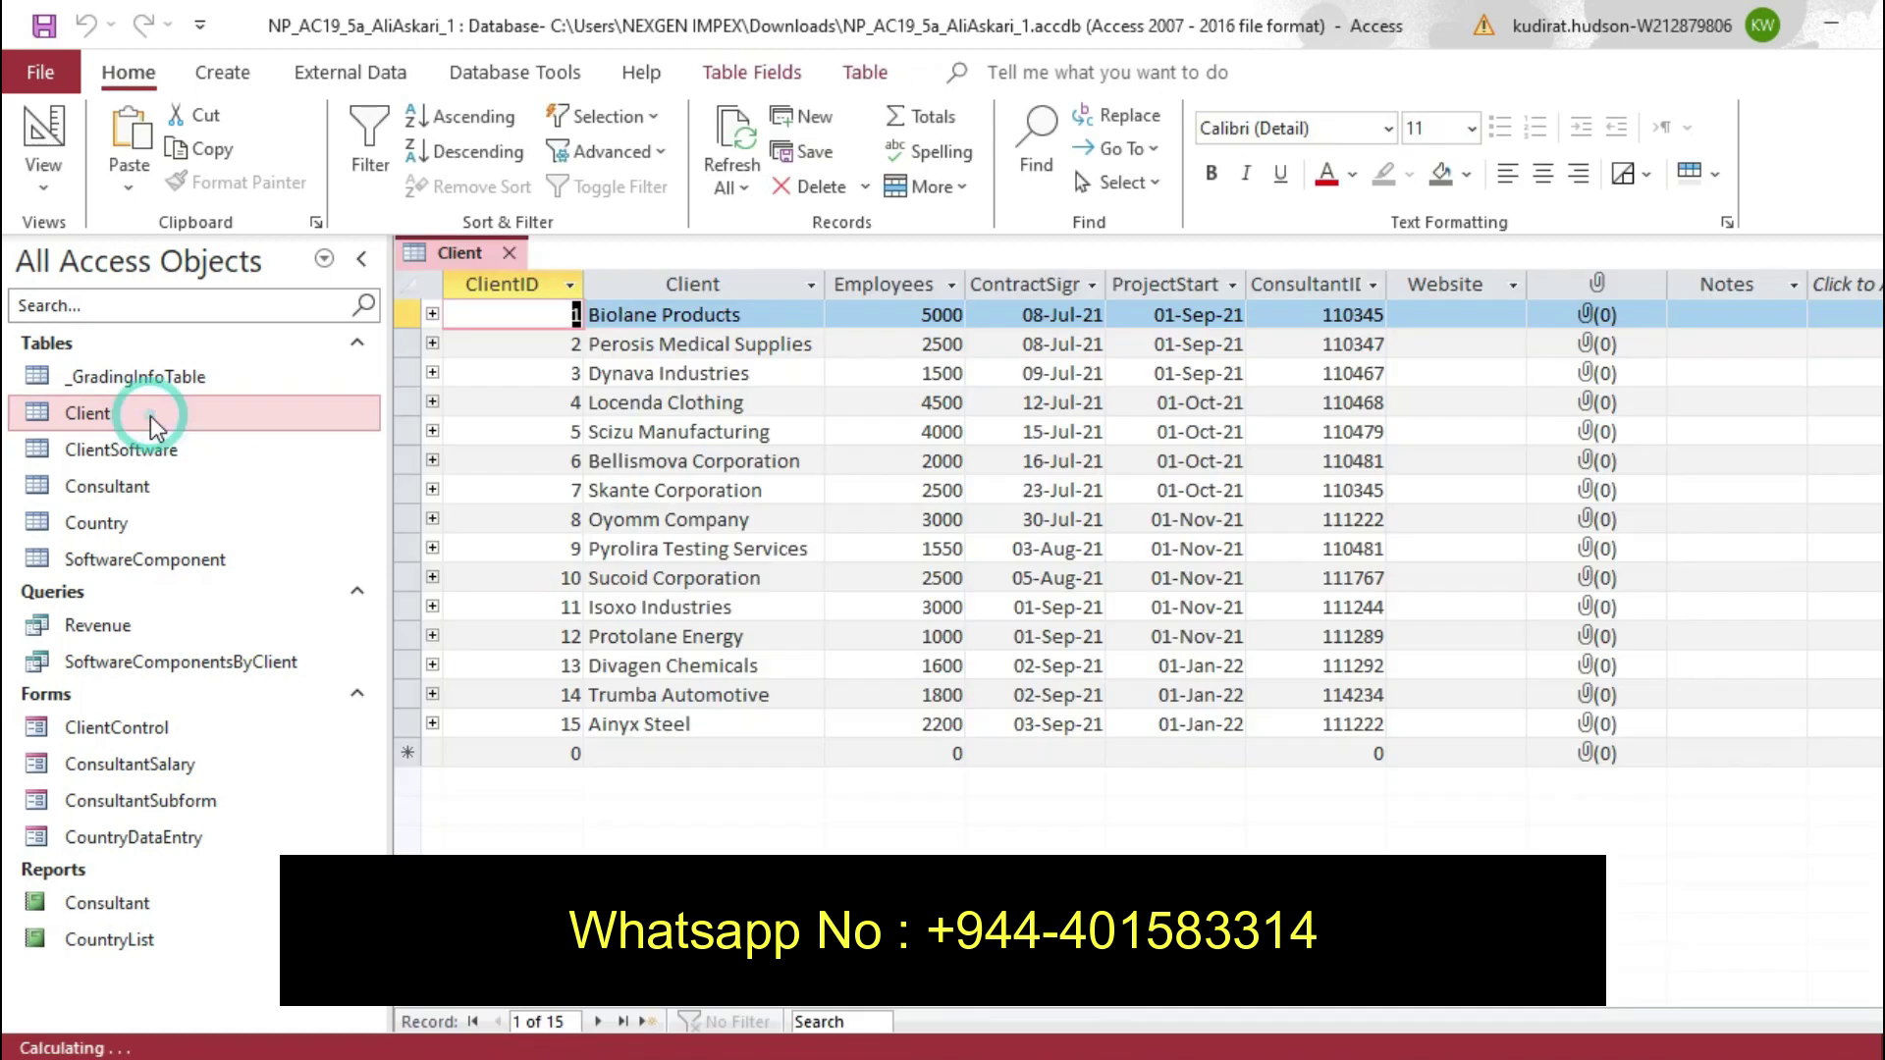
{"action": "left_click", "coordinate": [43, 165]}
{"action": "left_click", "coordinate": [137, 303]}
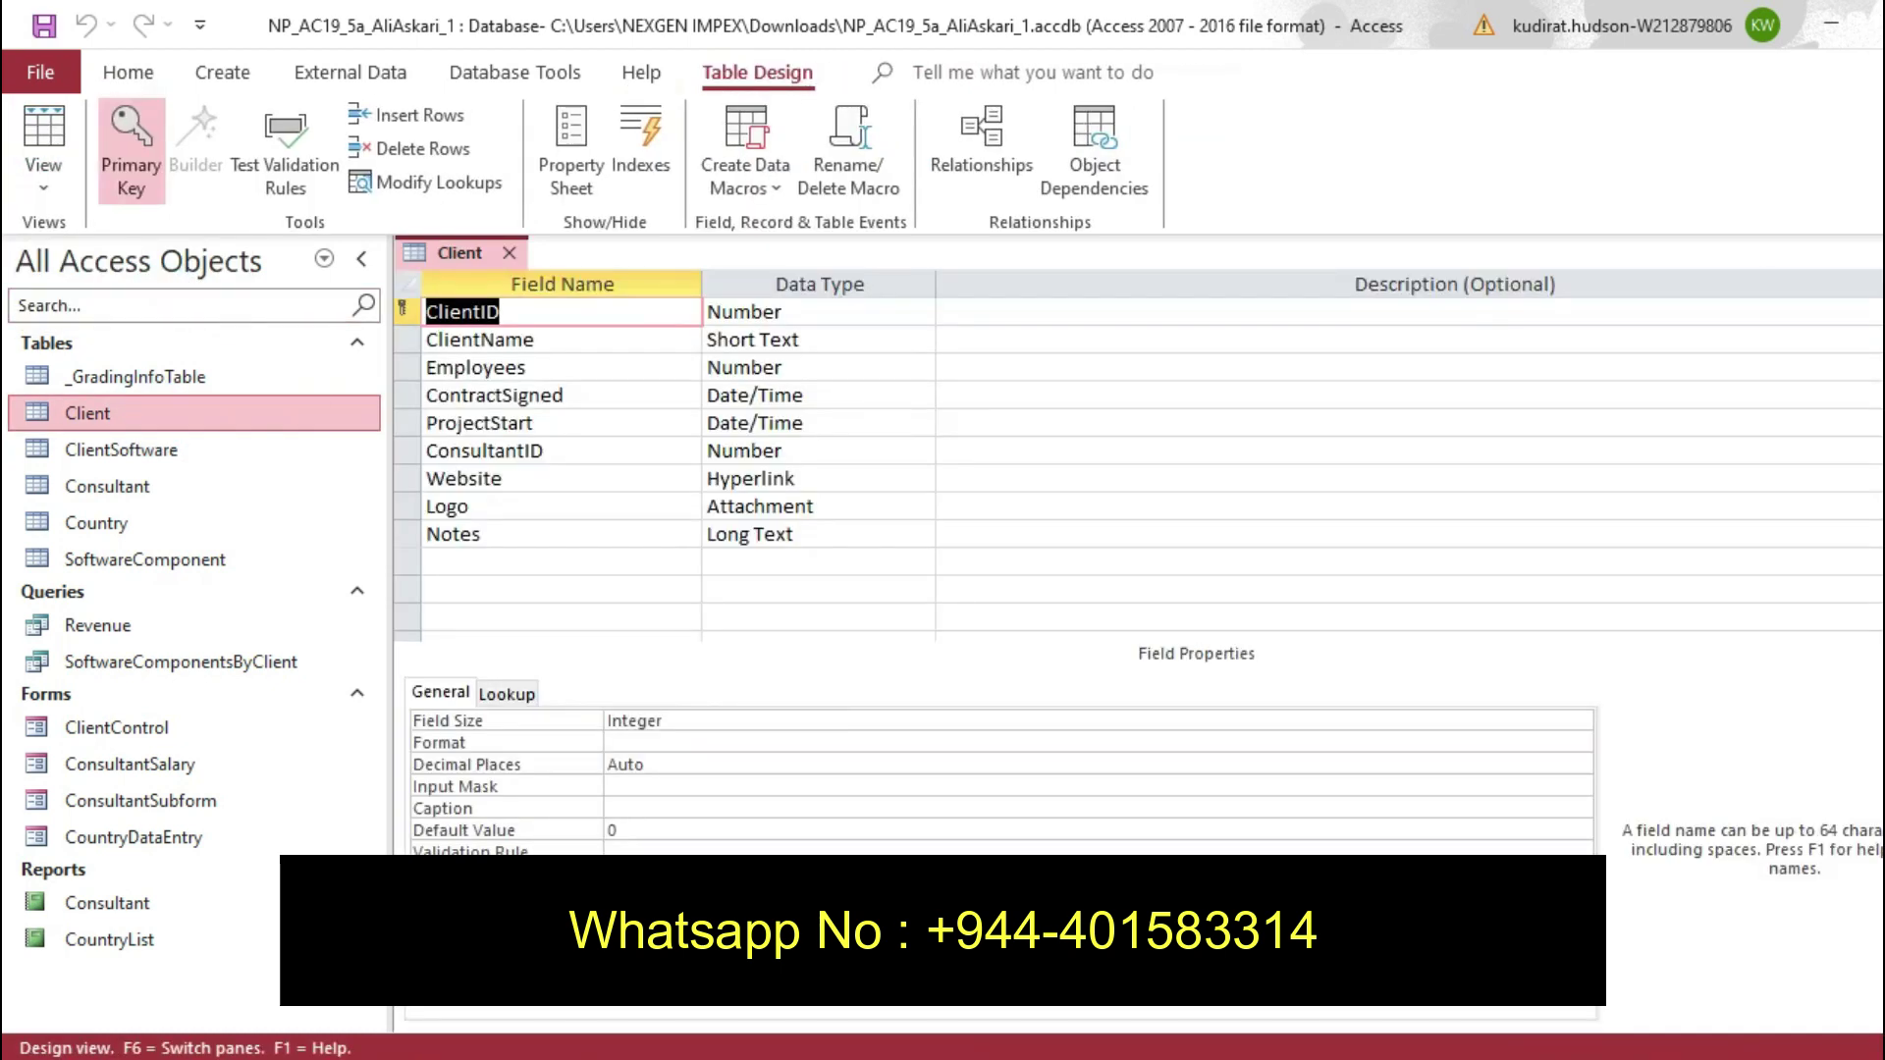
Switch to Word and highlight item a of step 3, about the Employees field's Required property, in yellow
{"action": "key", "text": "alt+Tab"}
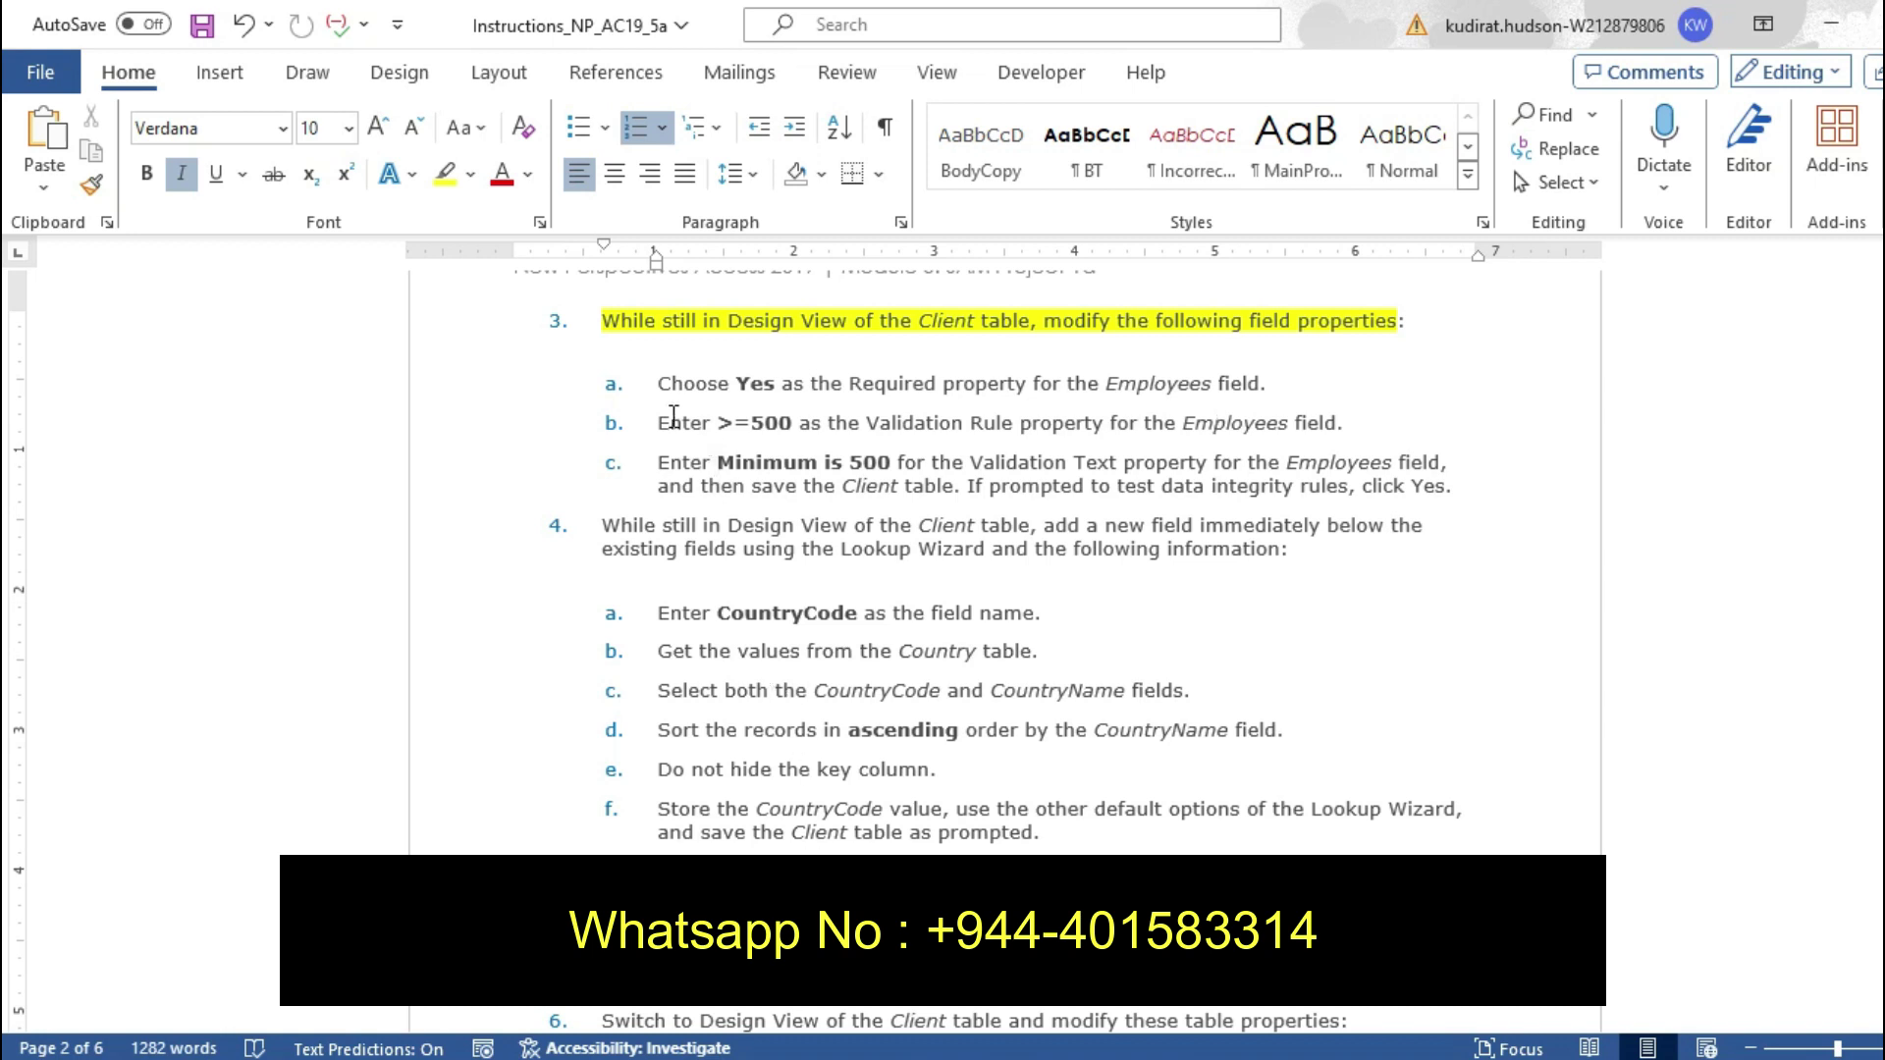
{"action": "left_click_drag", "start_coordinate": [655, 385], "coordinate": [1286, 387]}
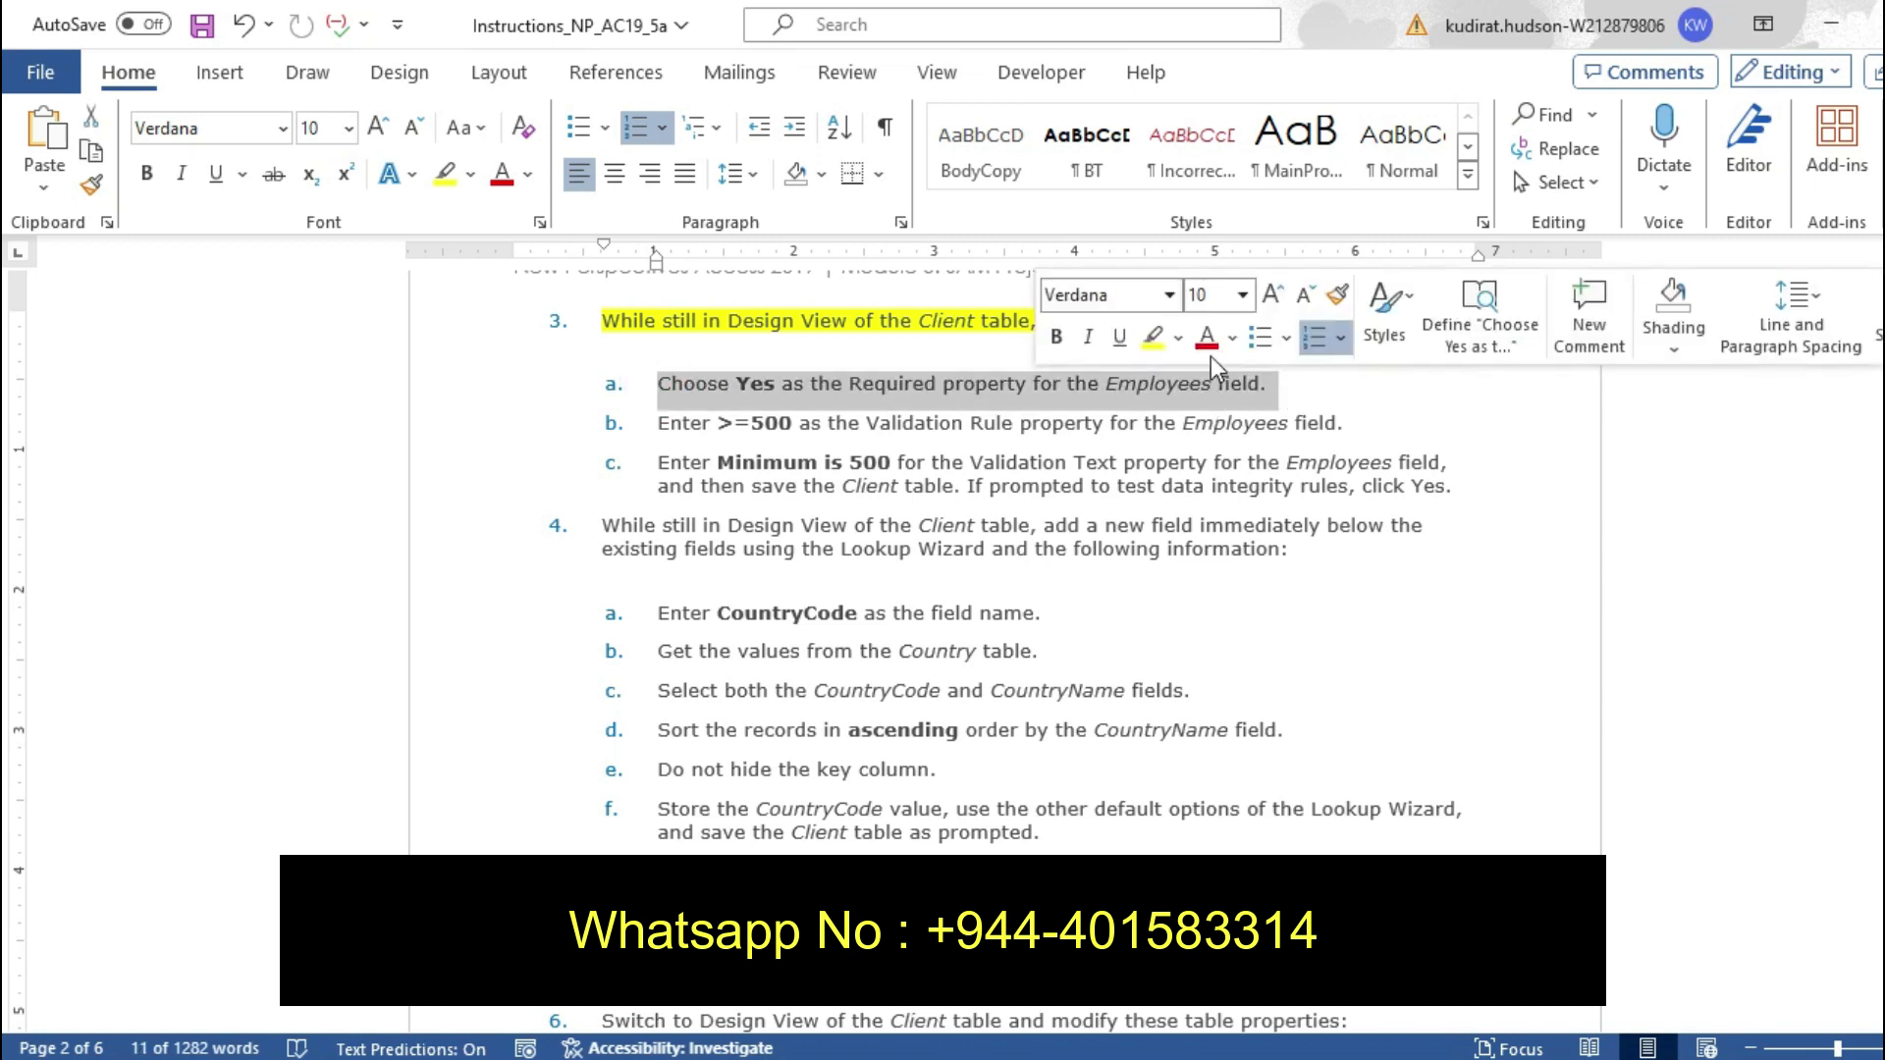
{"action": "left_click", "coordinate": [1145, 339]}
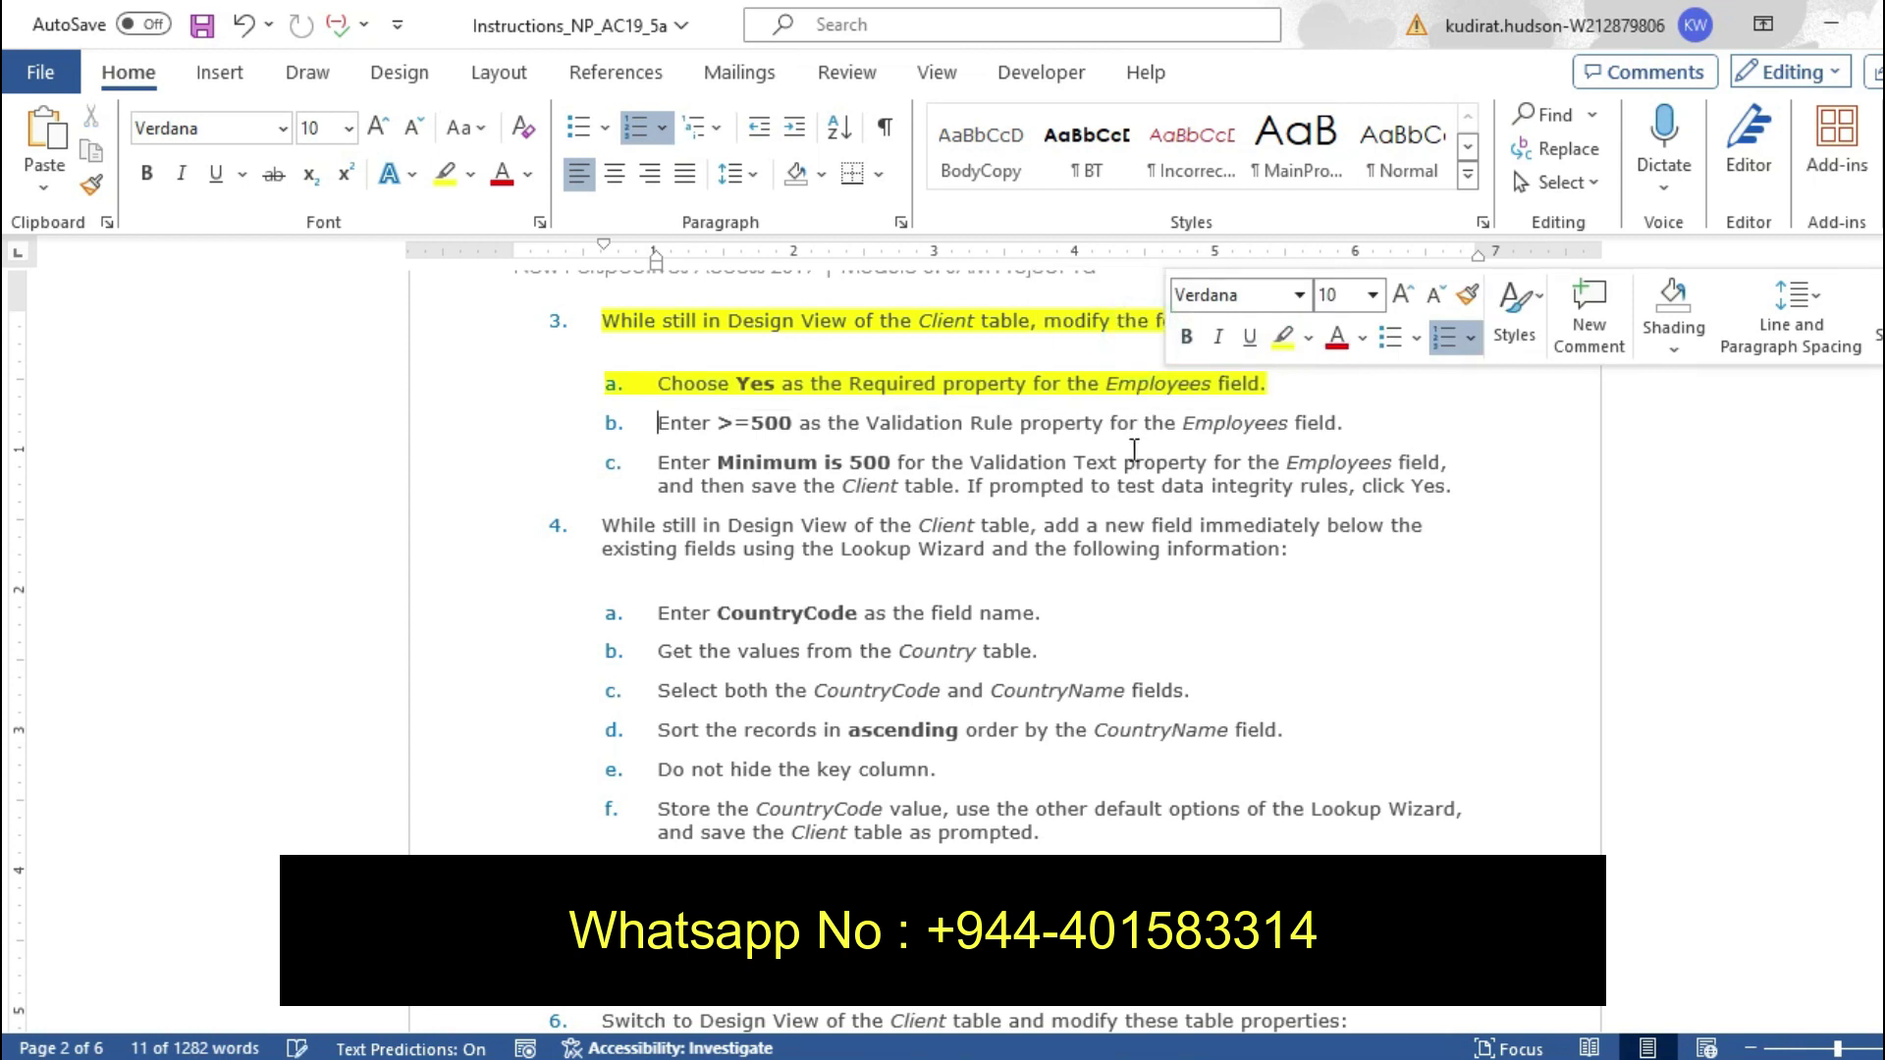
Switch to Access and set the Required property of the Employees field to Yes
{"action": "left_click", "coordinate": [1084, 1059]}
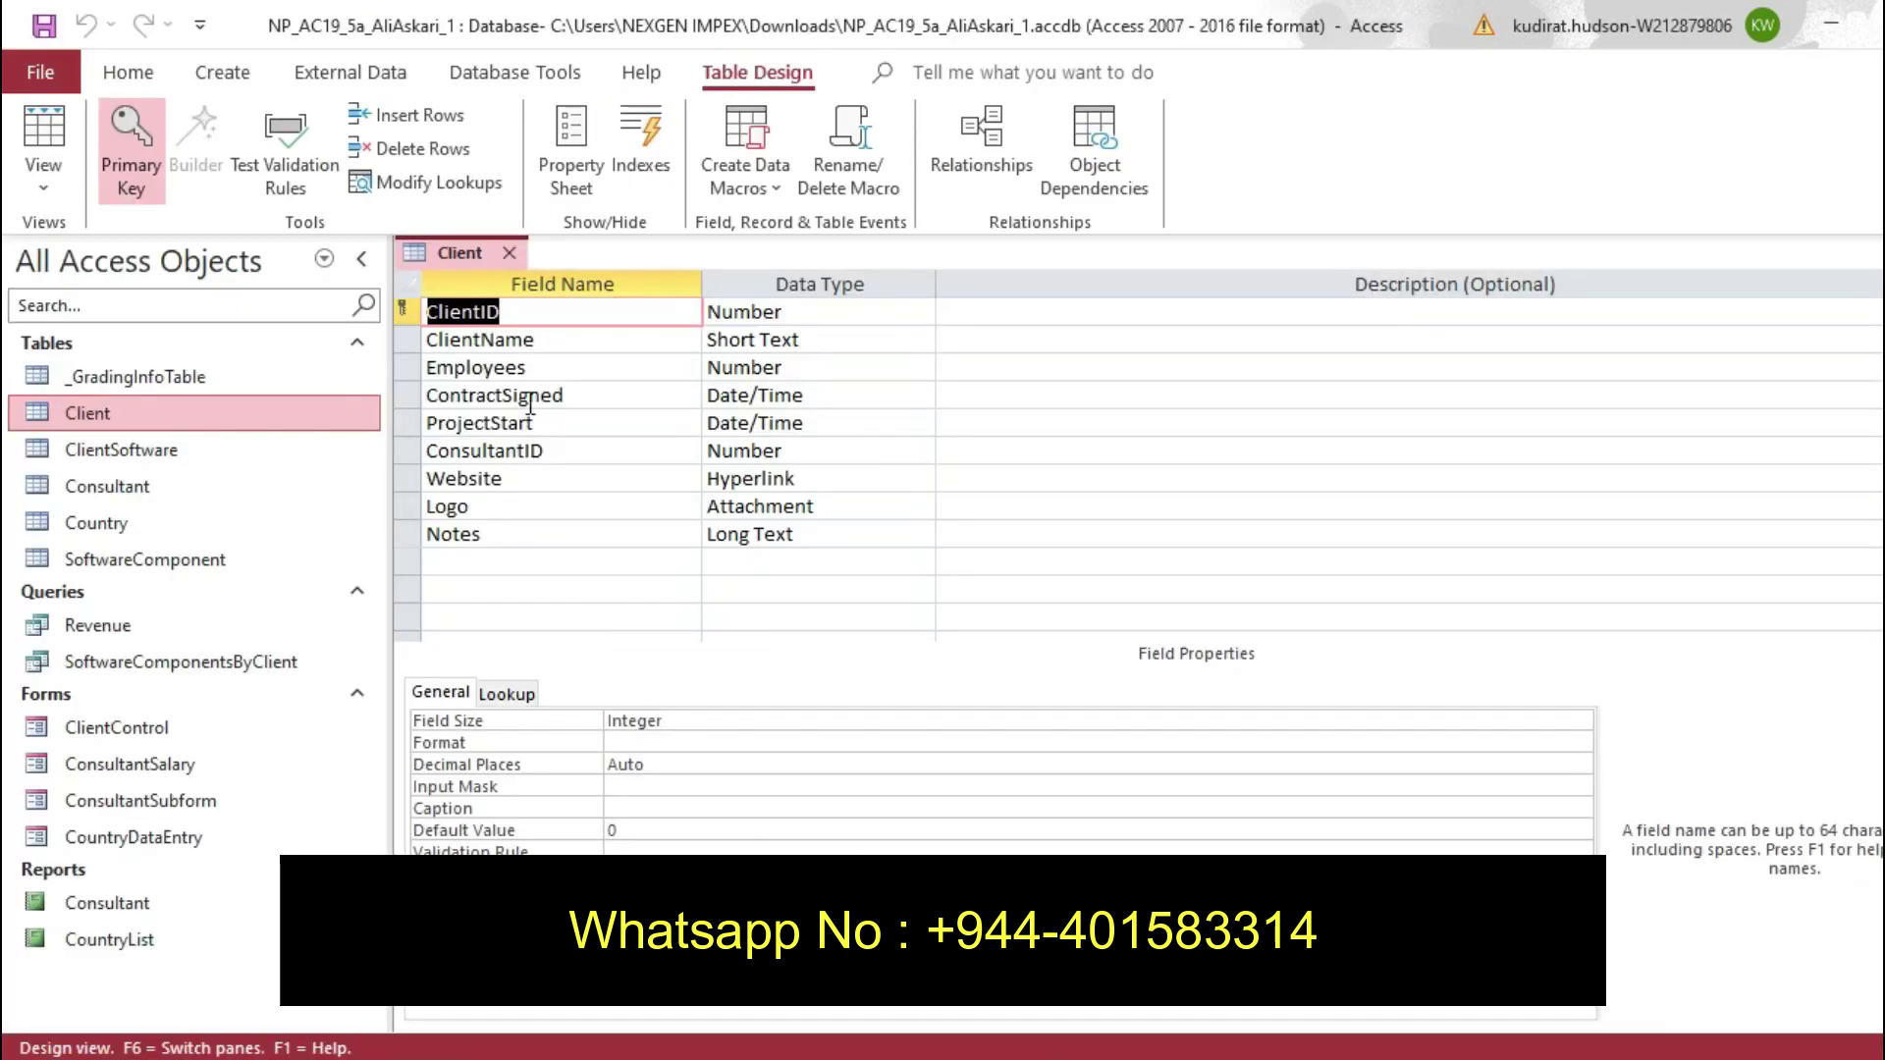
{"action": "left_click", "coordinate": [592, 370]}
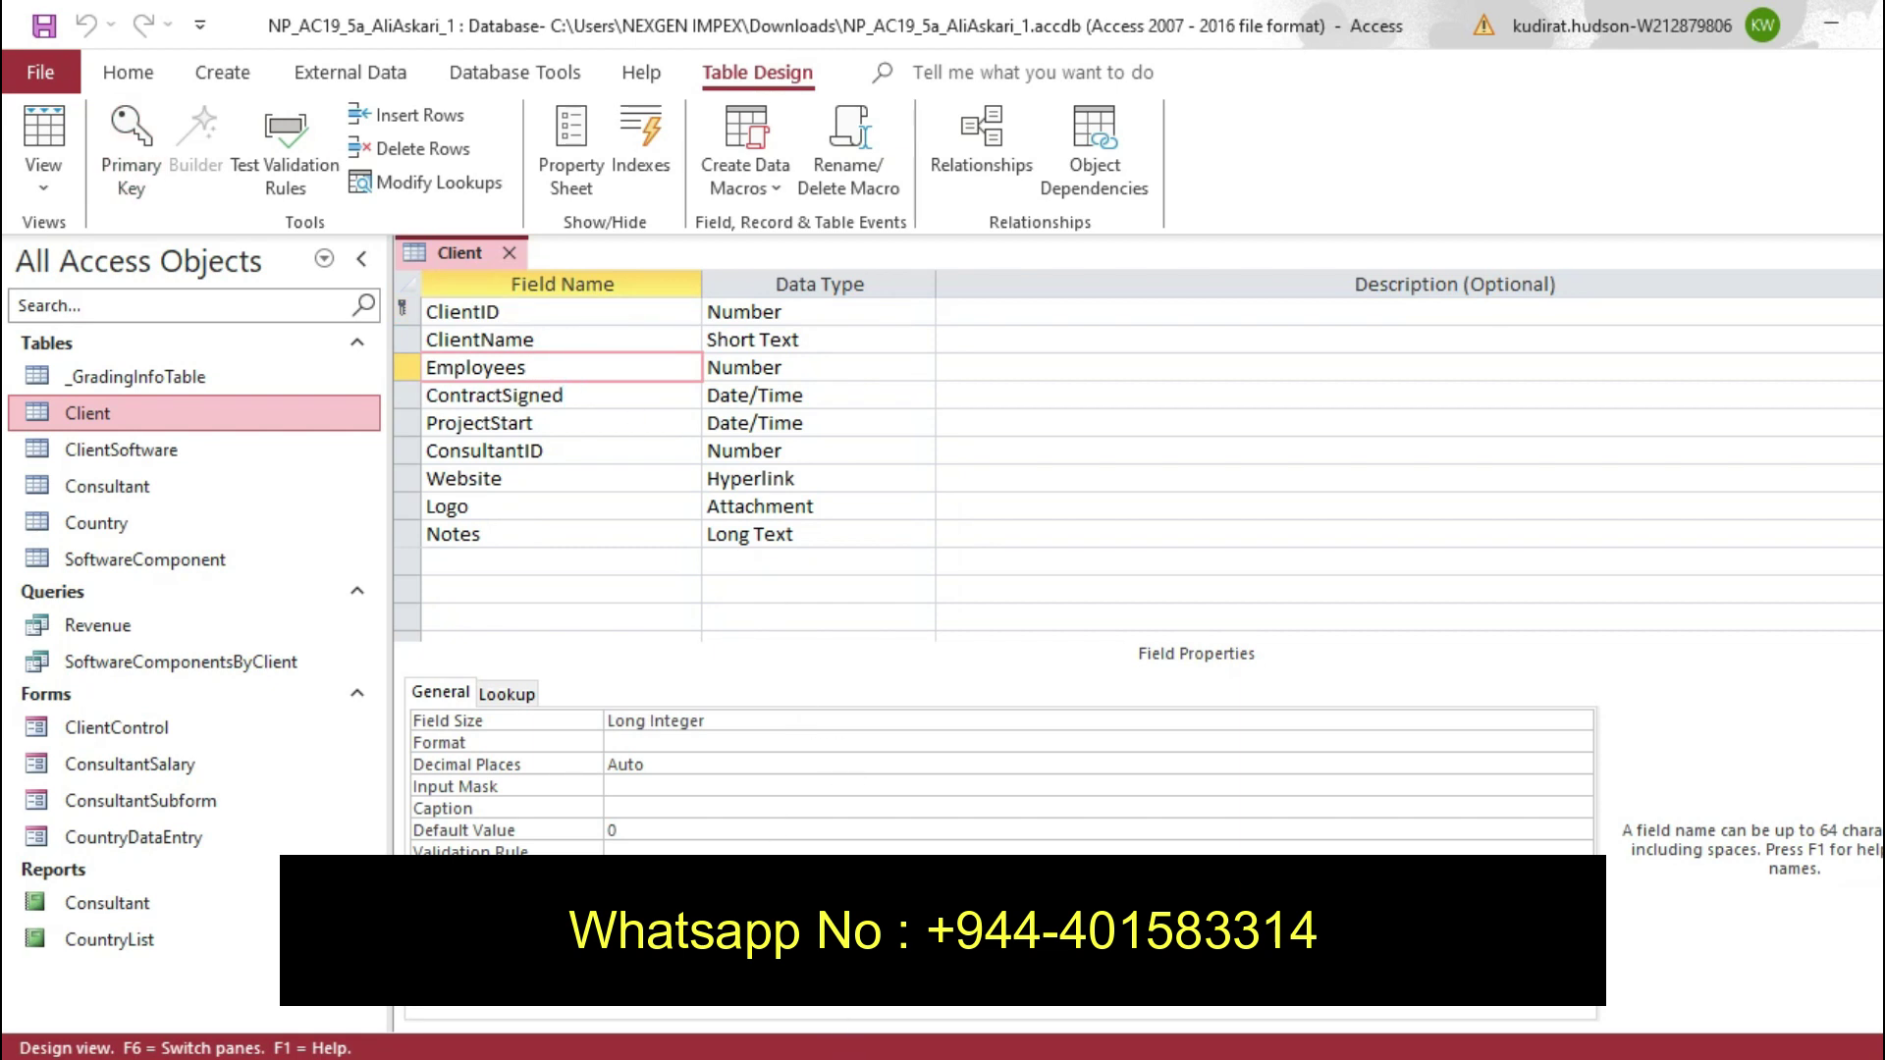
{"action": "key", "text": "alt+Tab"}
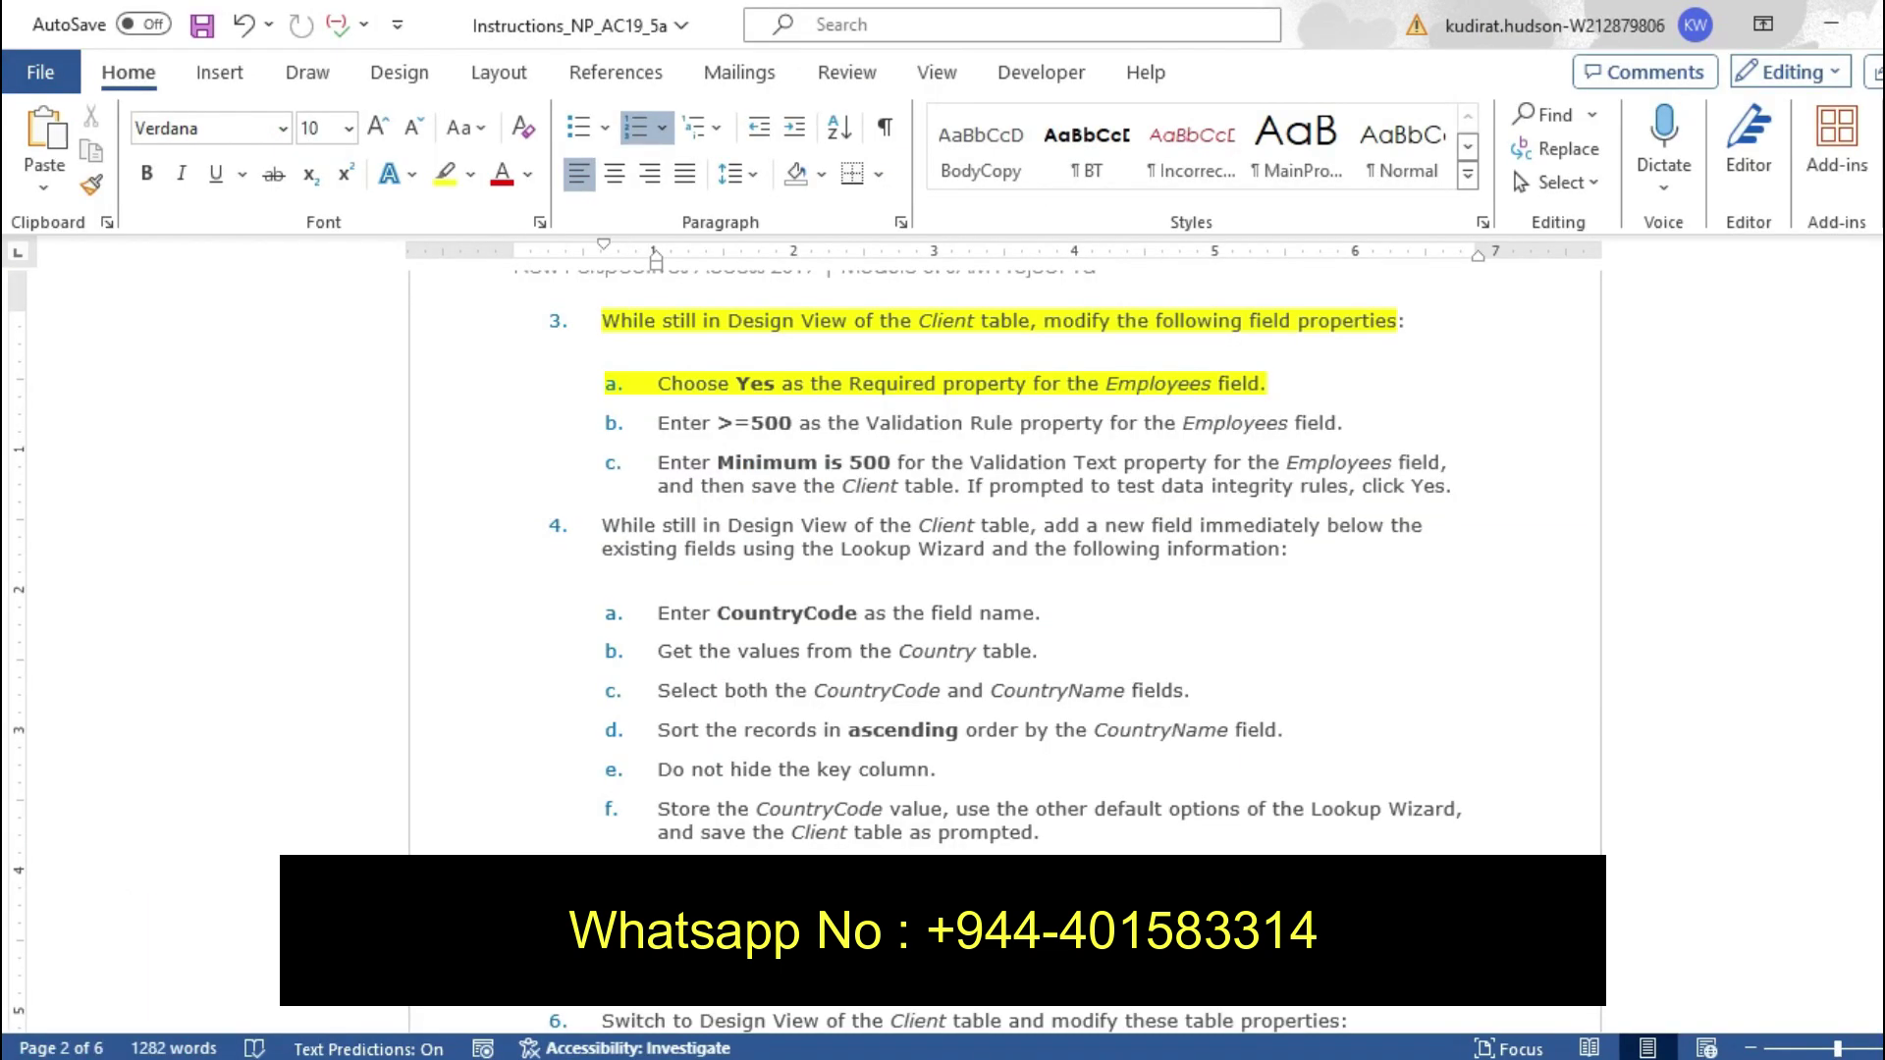
{"action": "key", "text": "alt+Tab"}
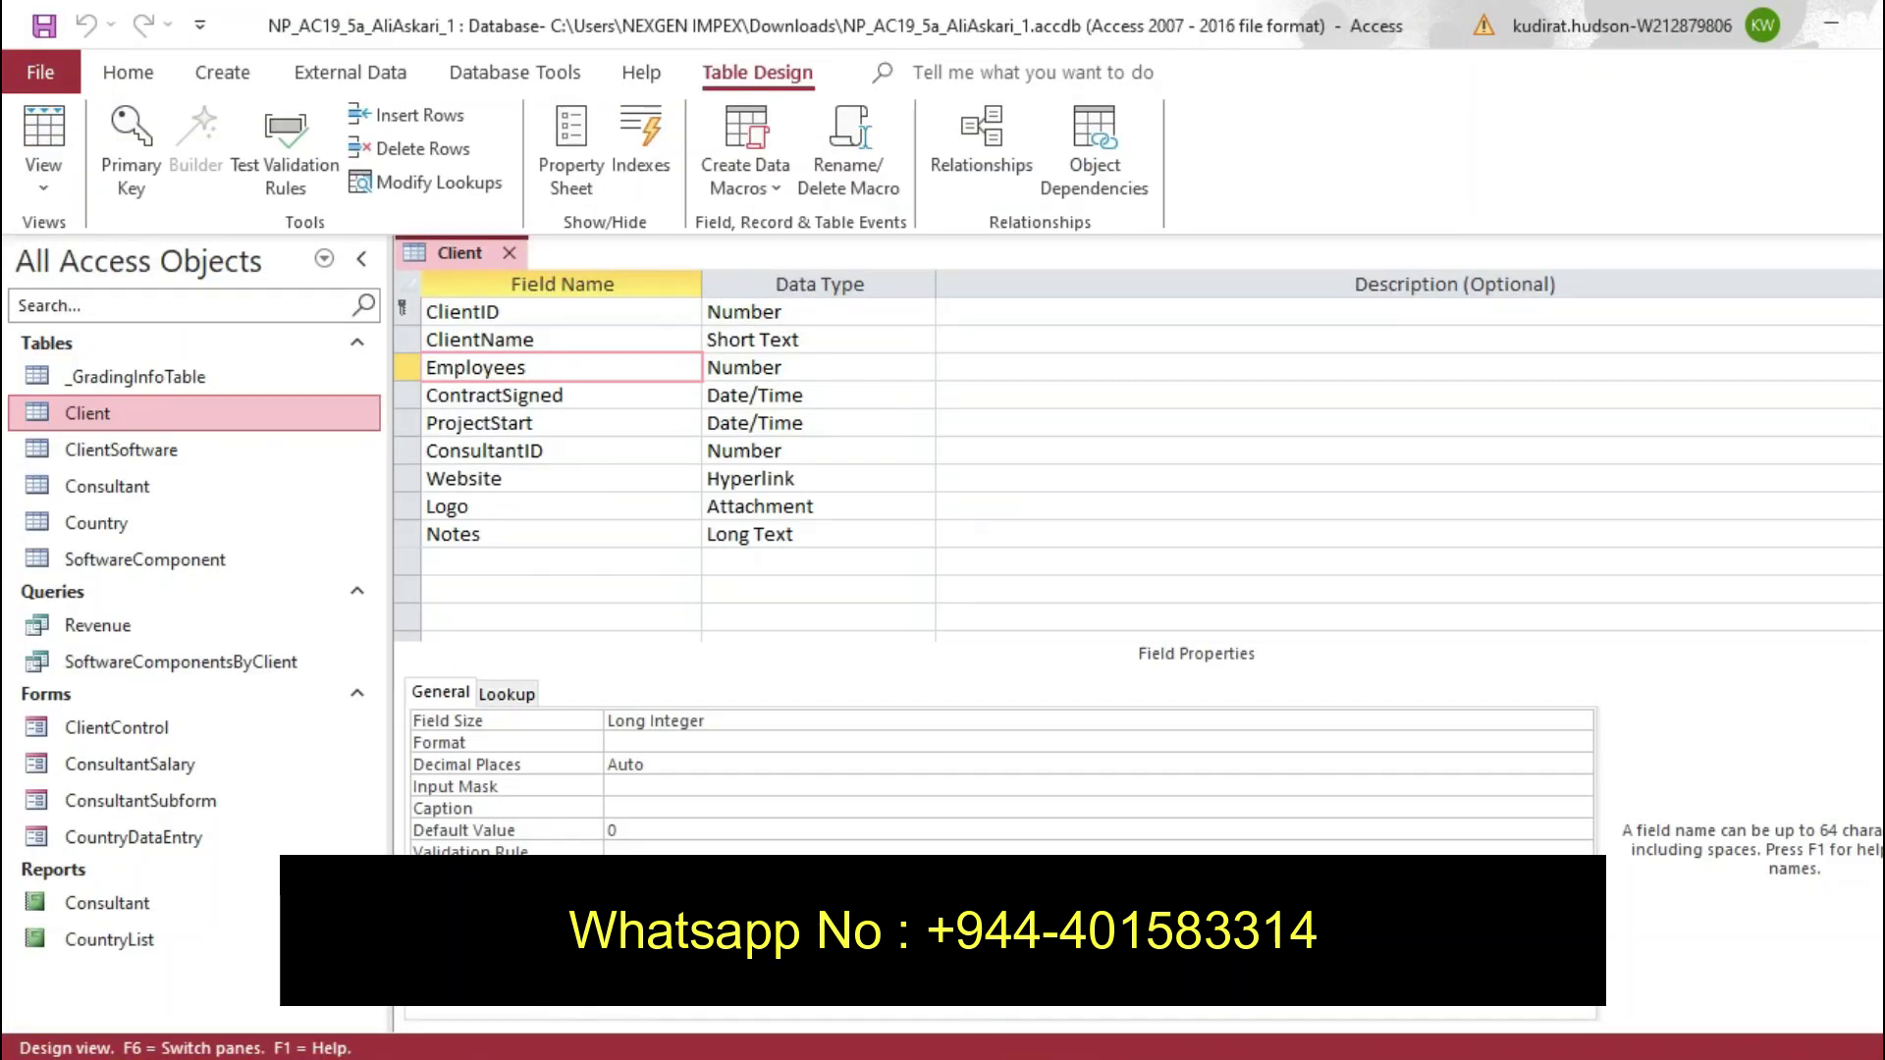
{"action": "key", "text": "F6"}
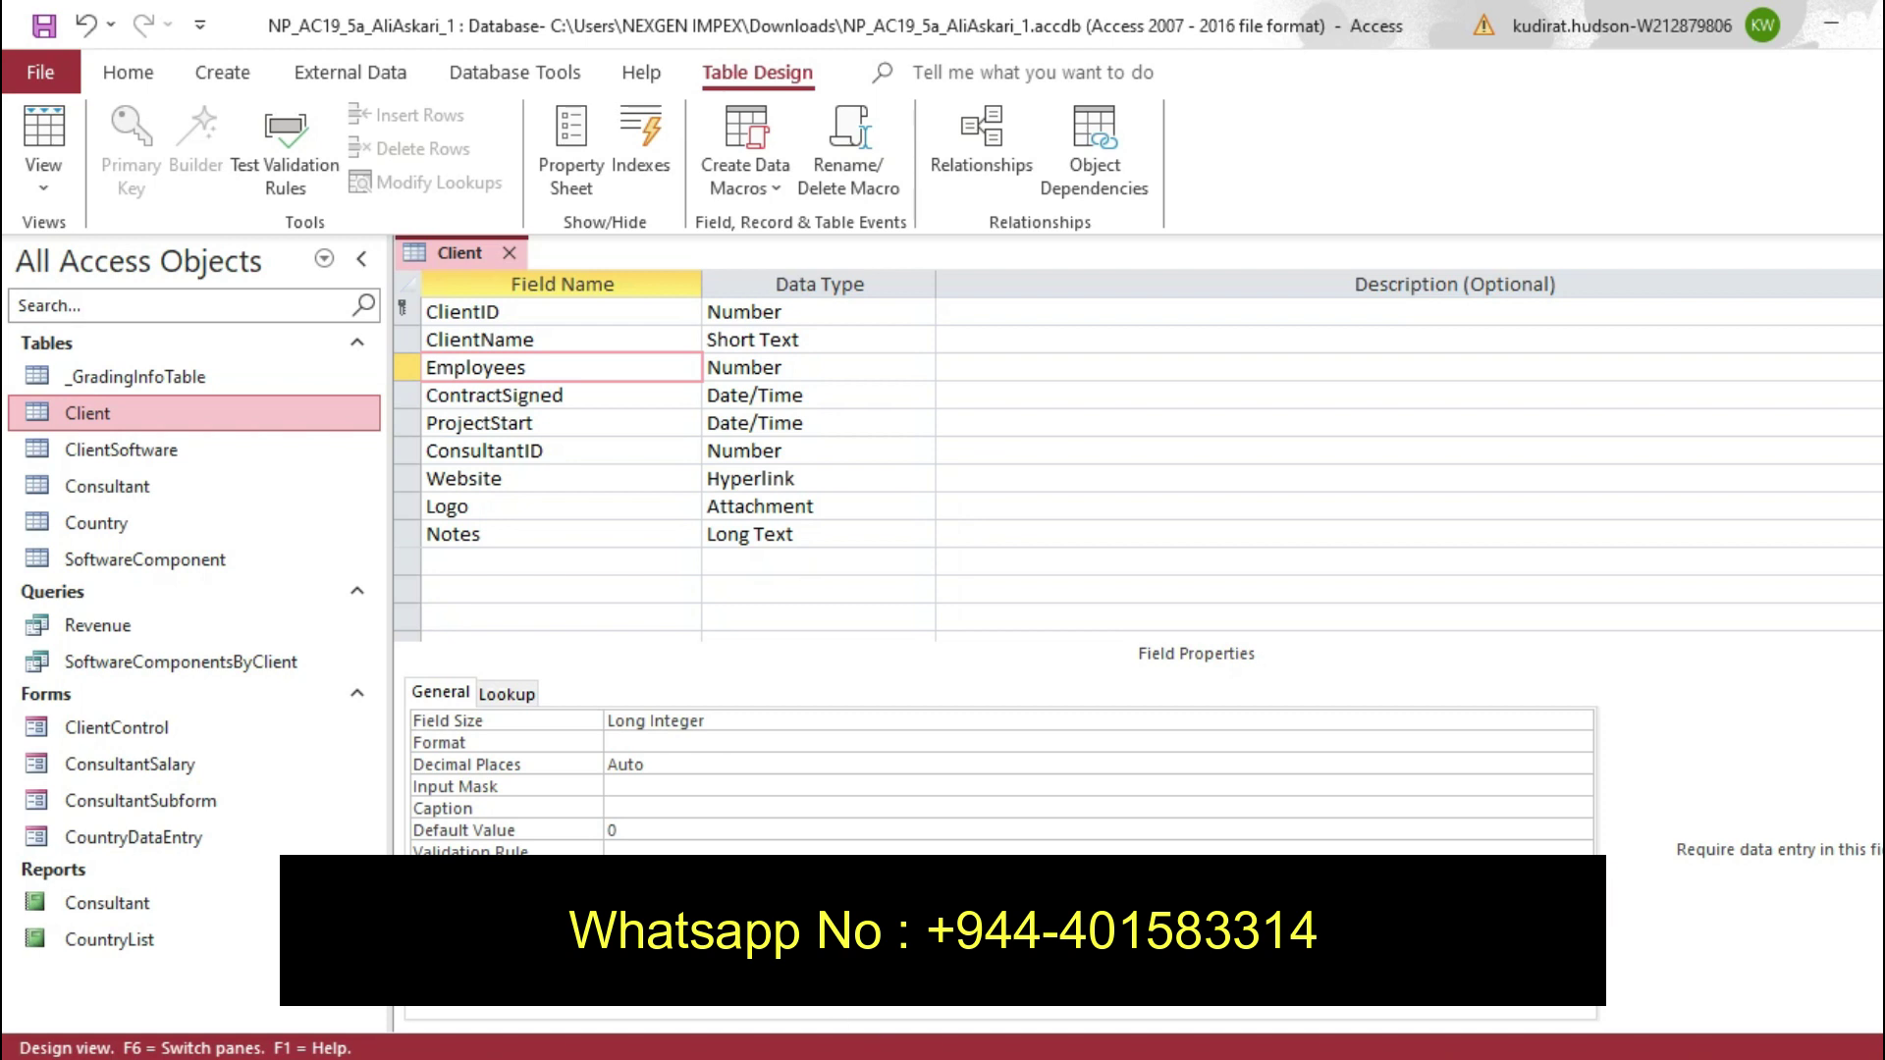
Switch to Word and highlight item b of step 3, about the Employees field's Validation Rule, in yellow
{"action": "key", "text": "alt+Tab"}
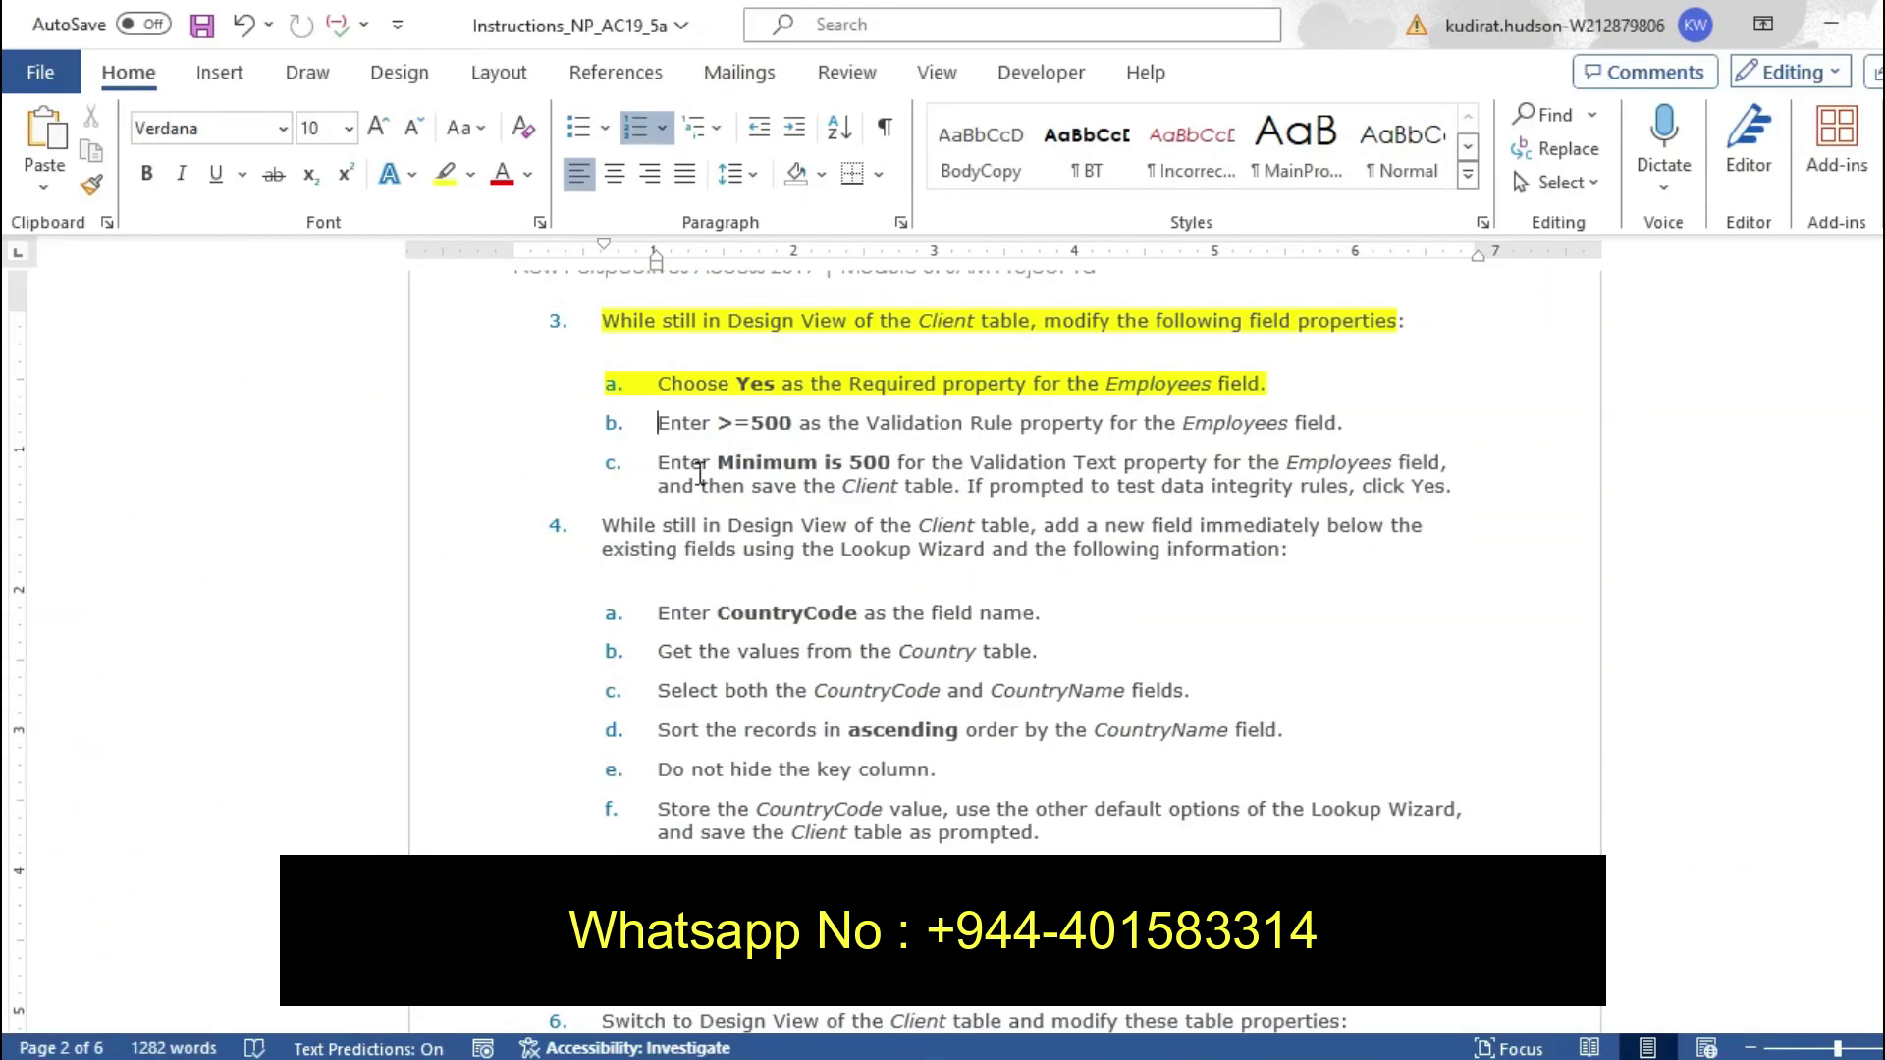
{"action": "left_click_drag", "start_coordinate": [665, 424], "coordinate": [1347, 430]}
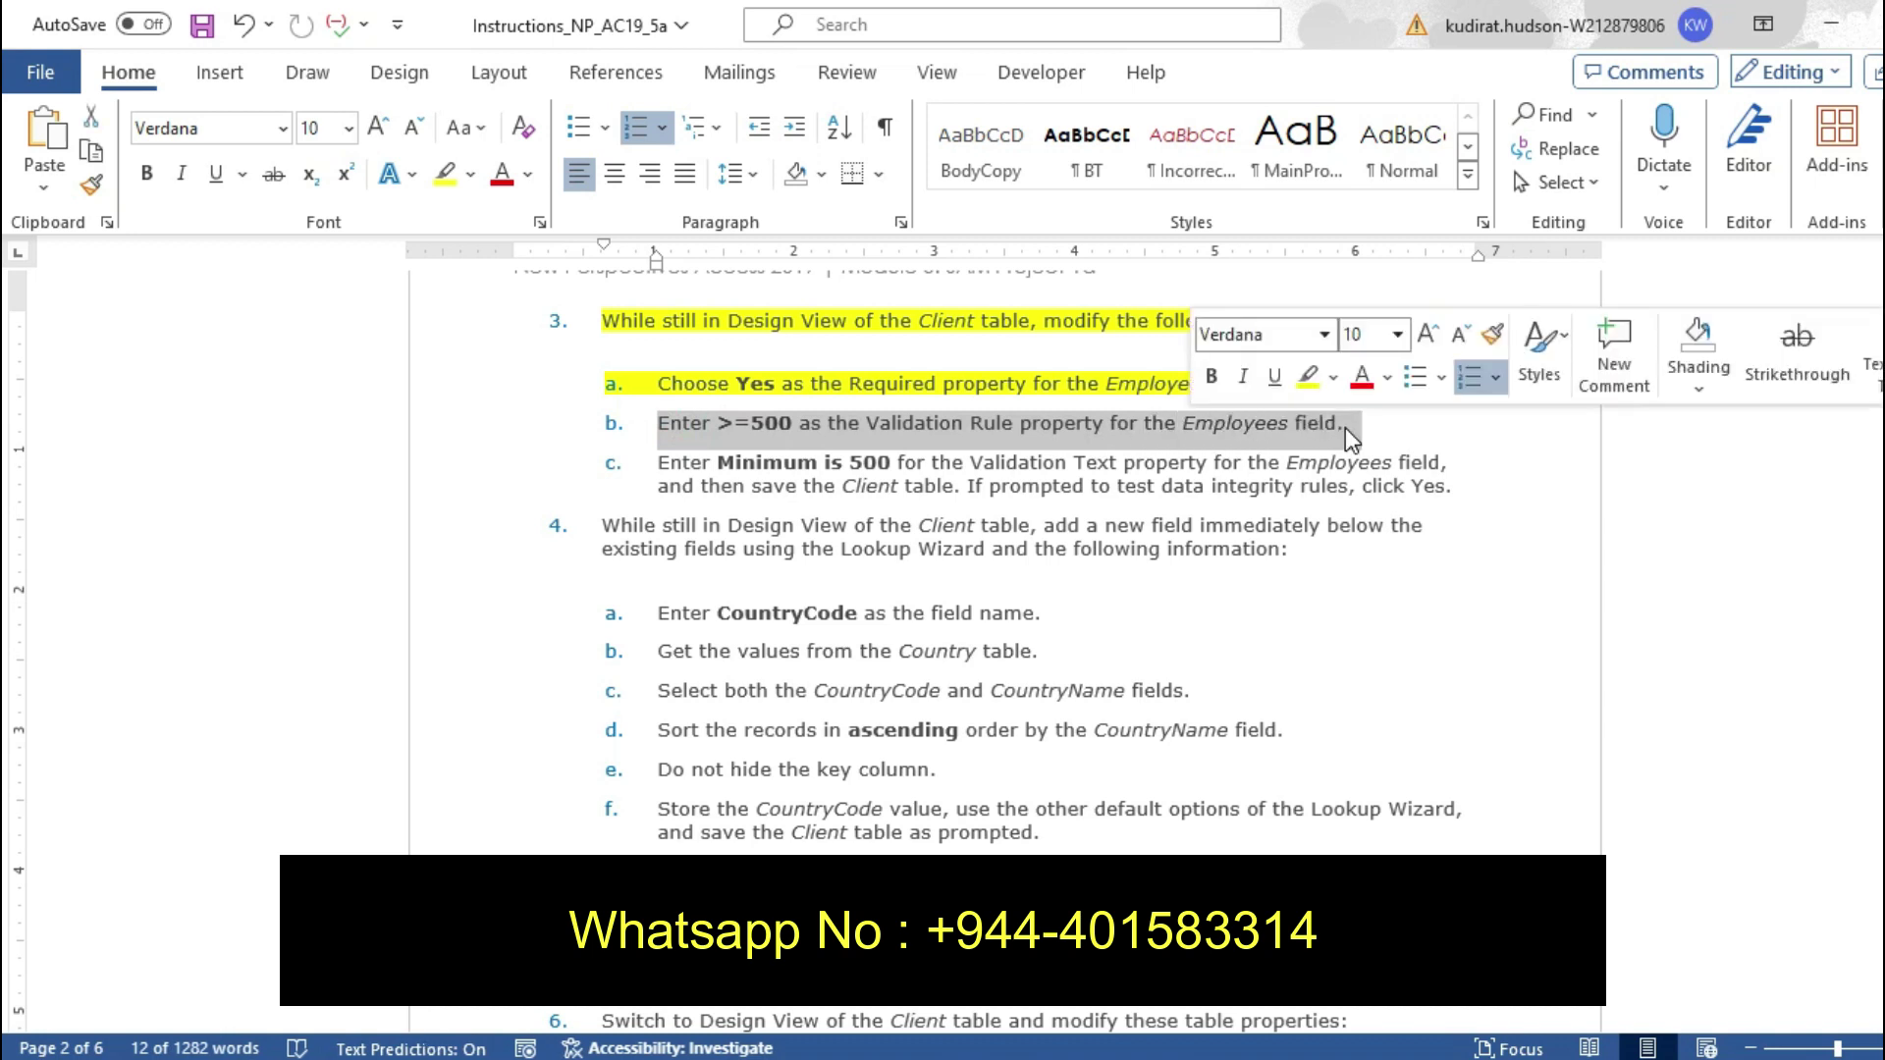
{"action": "left_click", "coordinate": [1305, 387]}
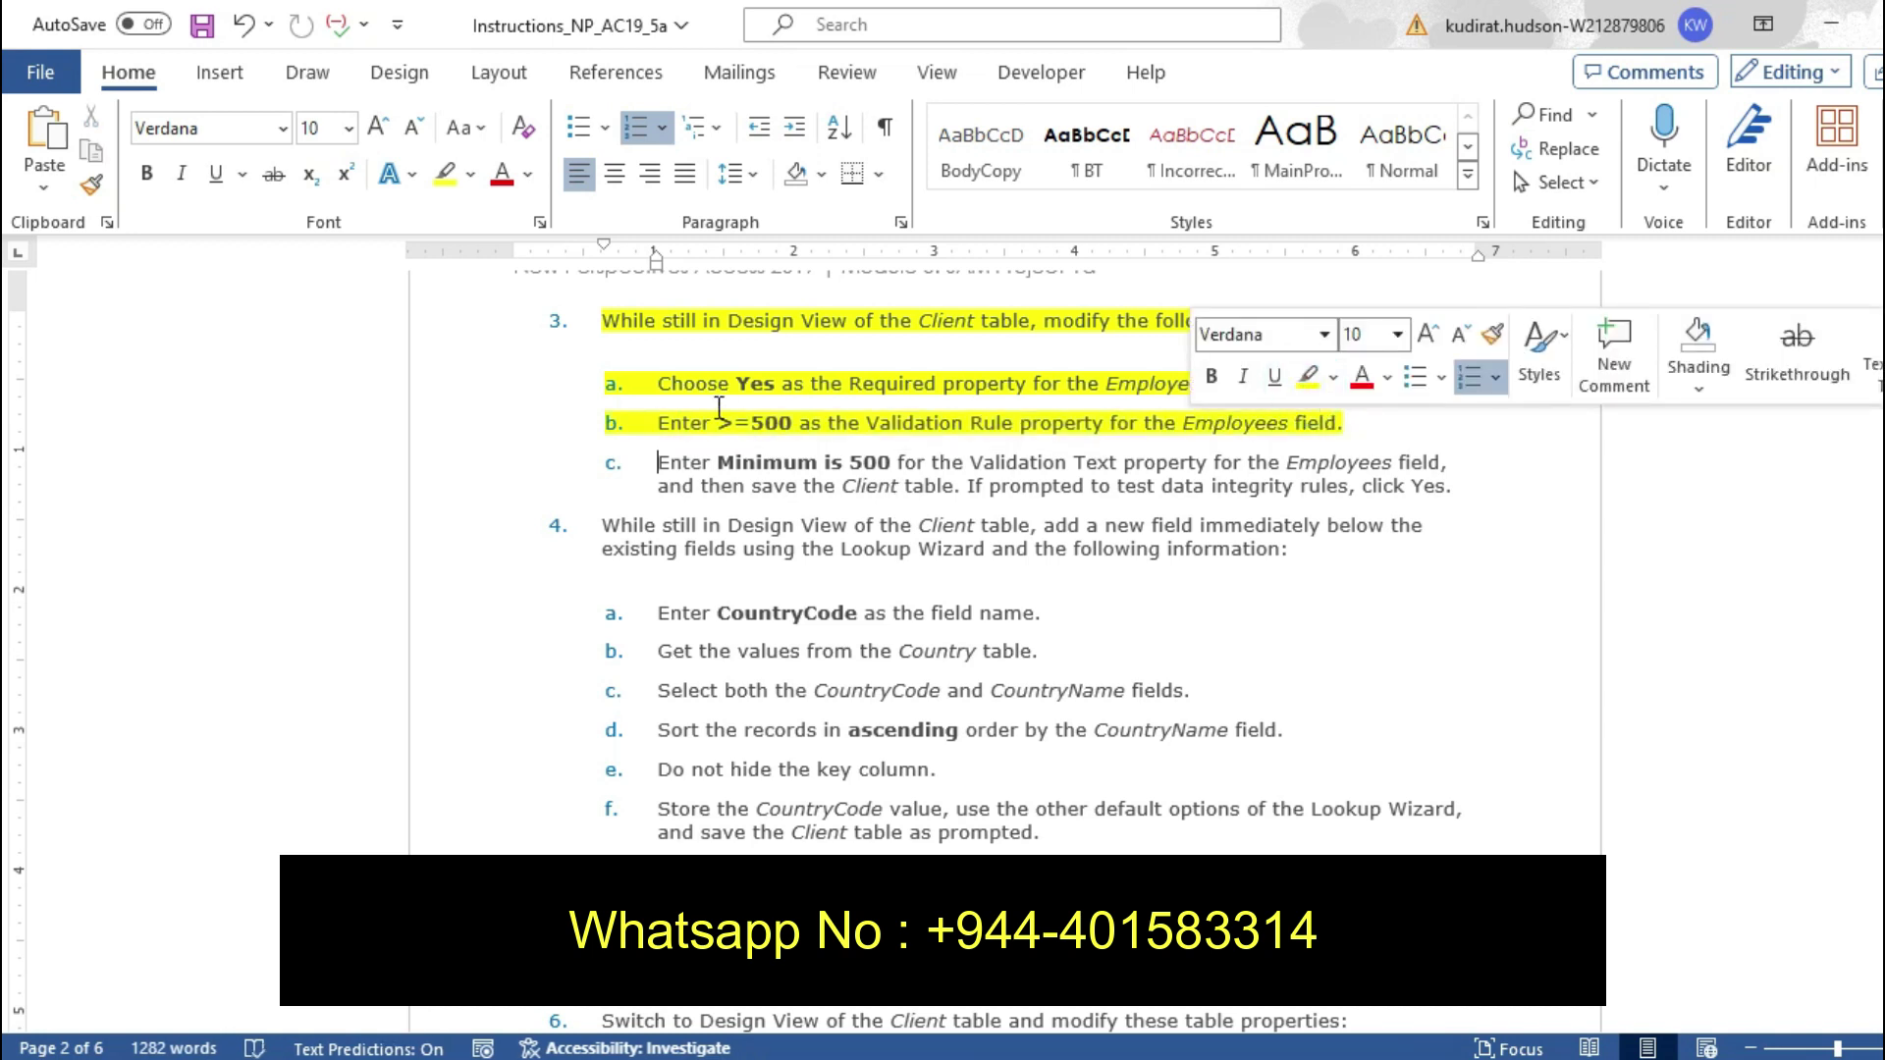
Copy >=500 from item b, switch to Access, and paste it as the Validation Rule of the Employees field
{"action": "left_click_drag", "start_coordinate": [717, 423], "coordinate": [786, 436]}
{"action": "key", "text": "ctrl+c"}
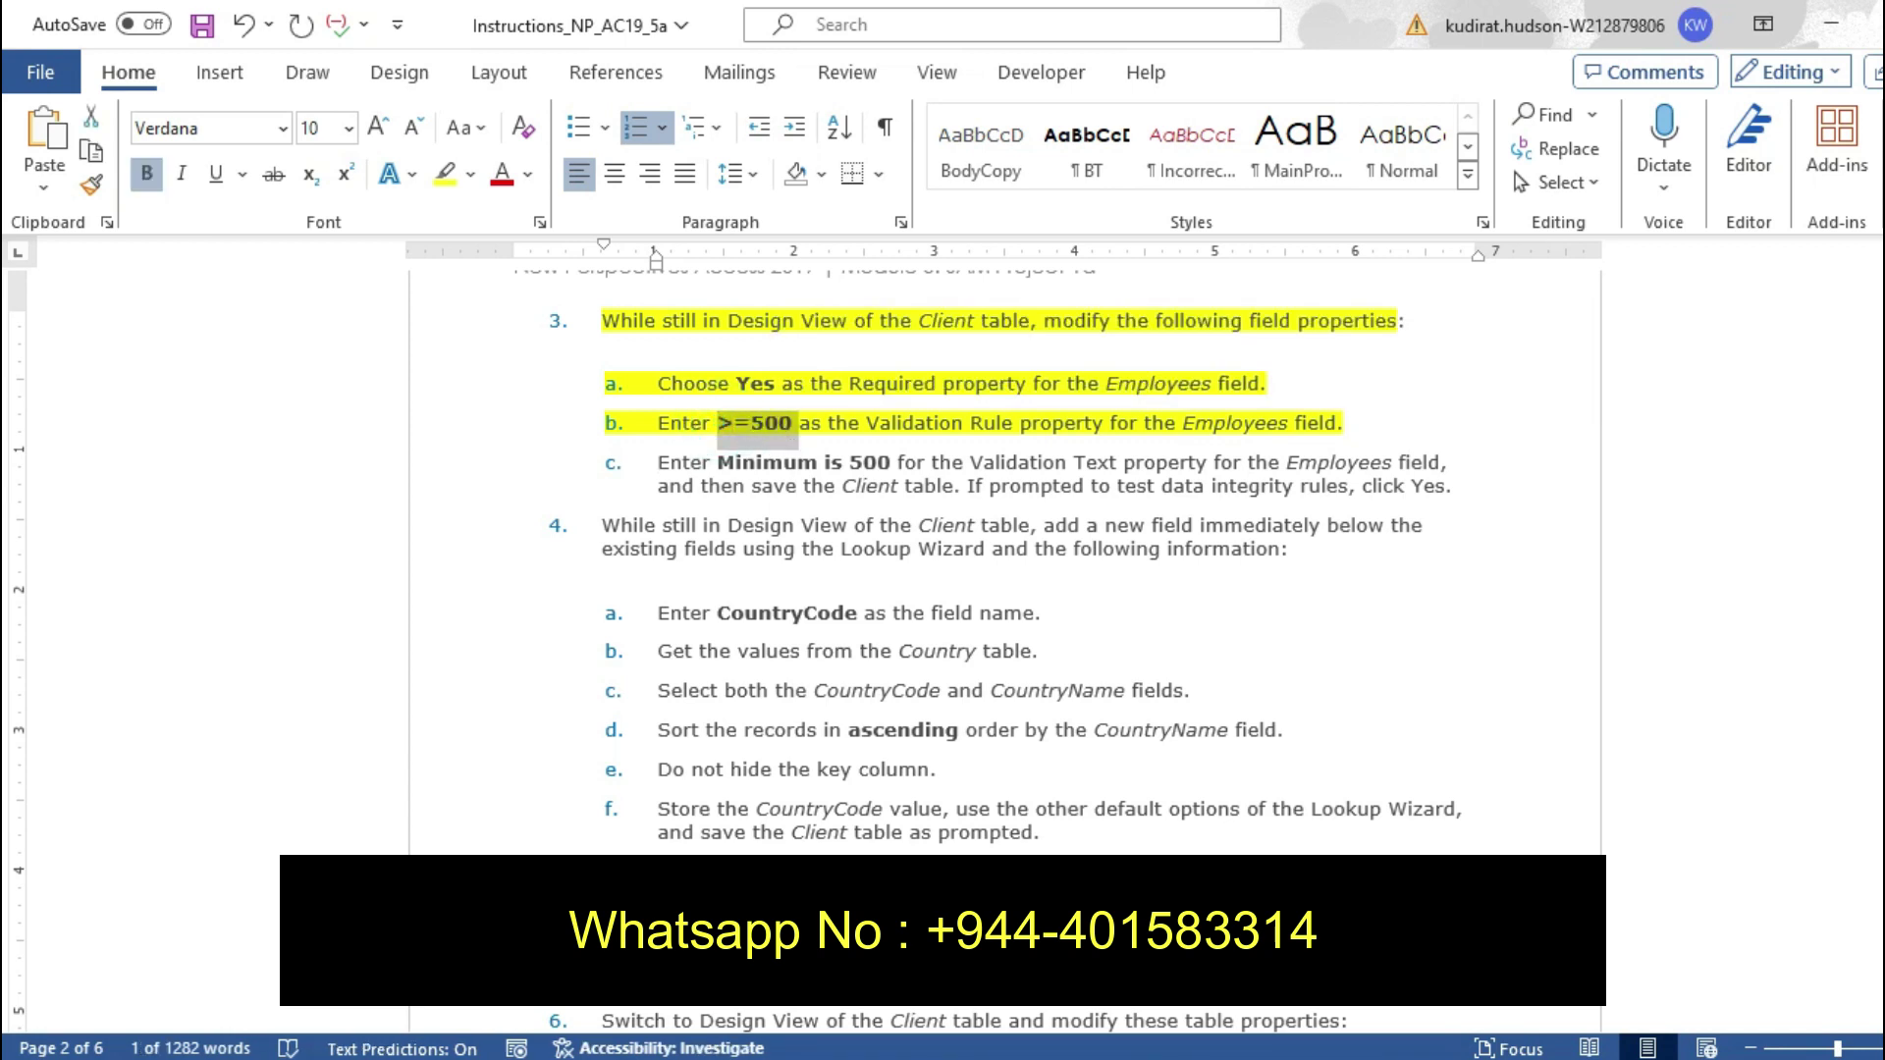
{"action": "left_click", "coordinate": [1034, 1047]}
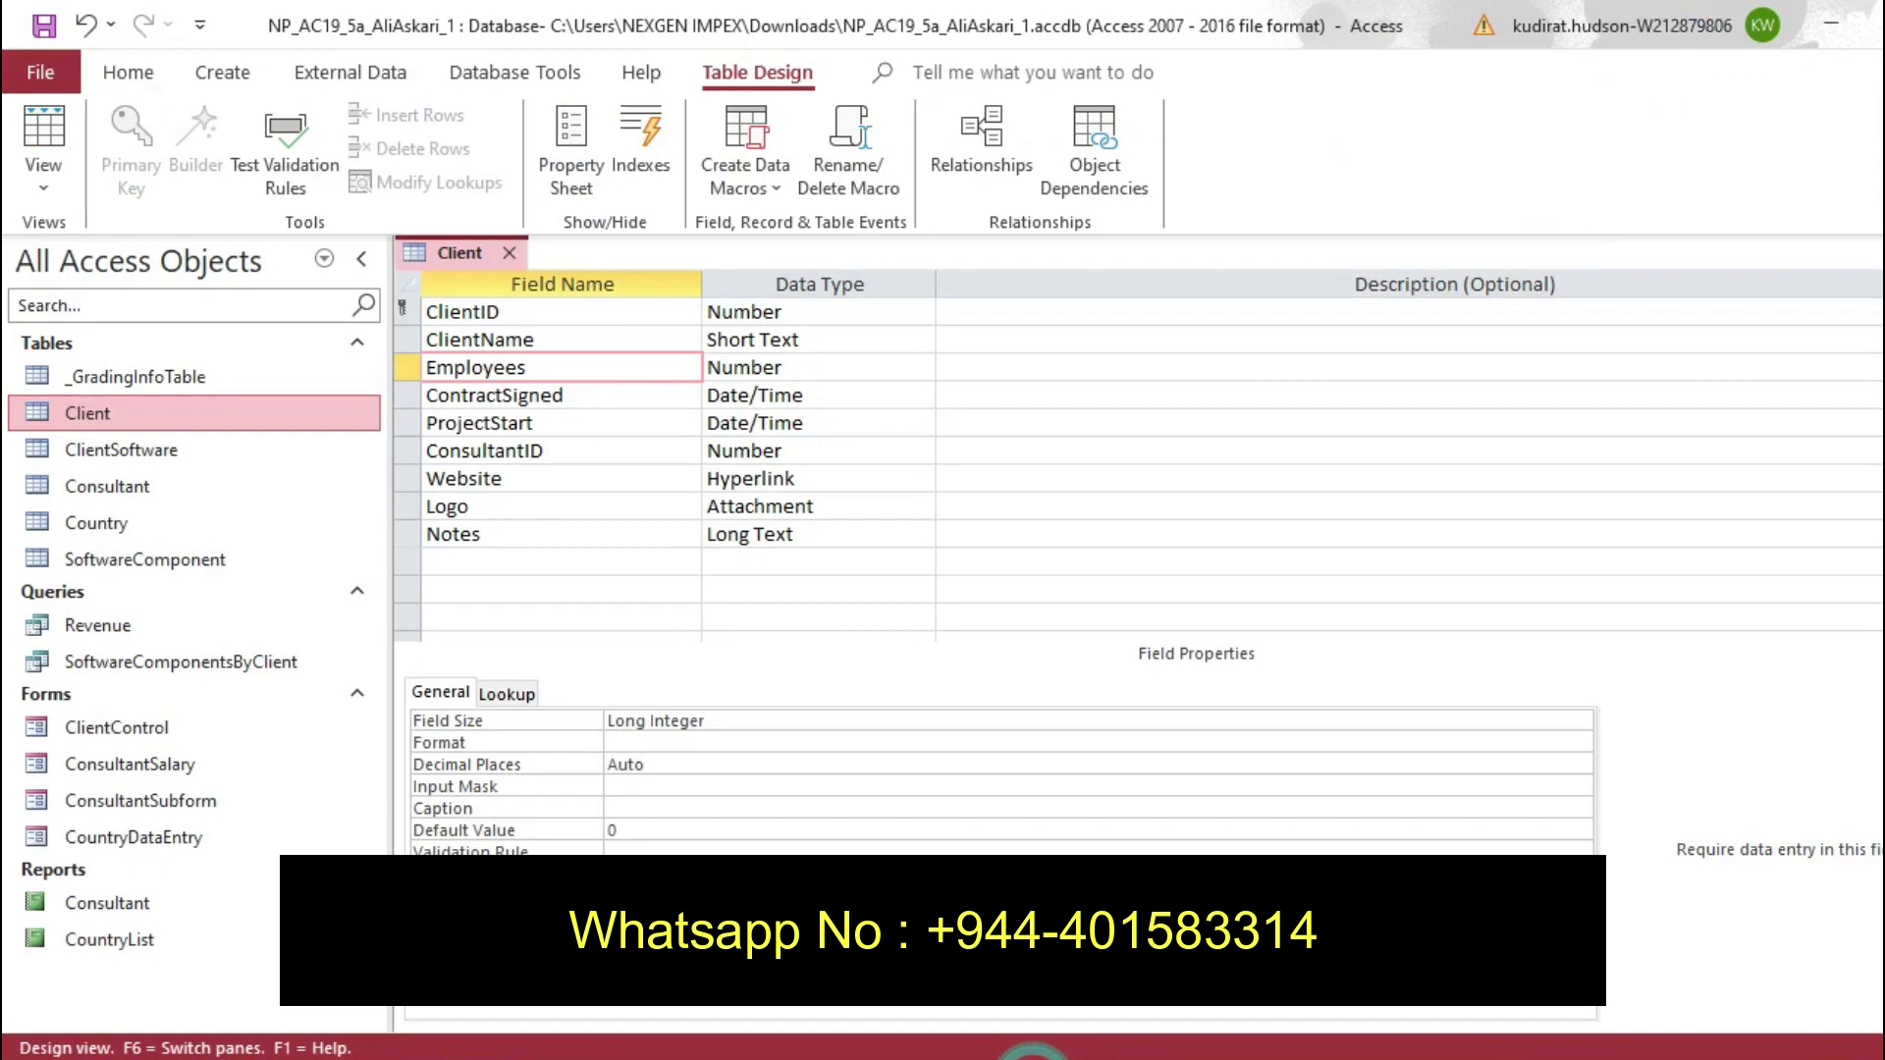
{"action": "left_click", "coordinate": [629, 850]}
{"action": "key", "text": "ctrl+v"}
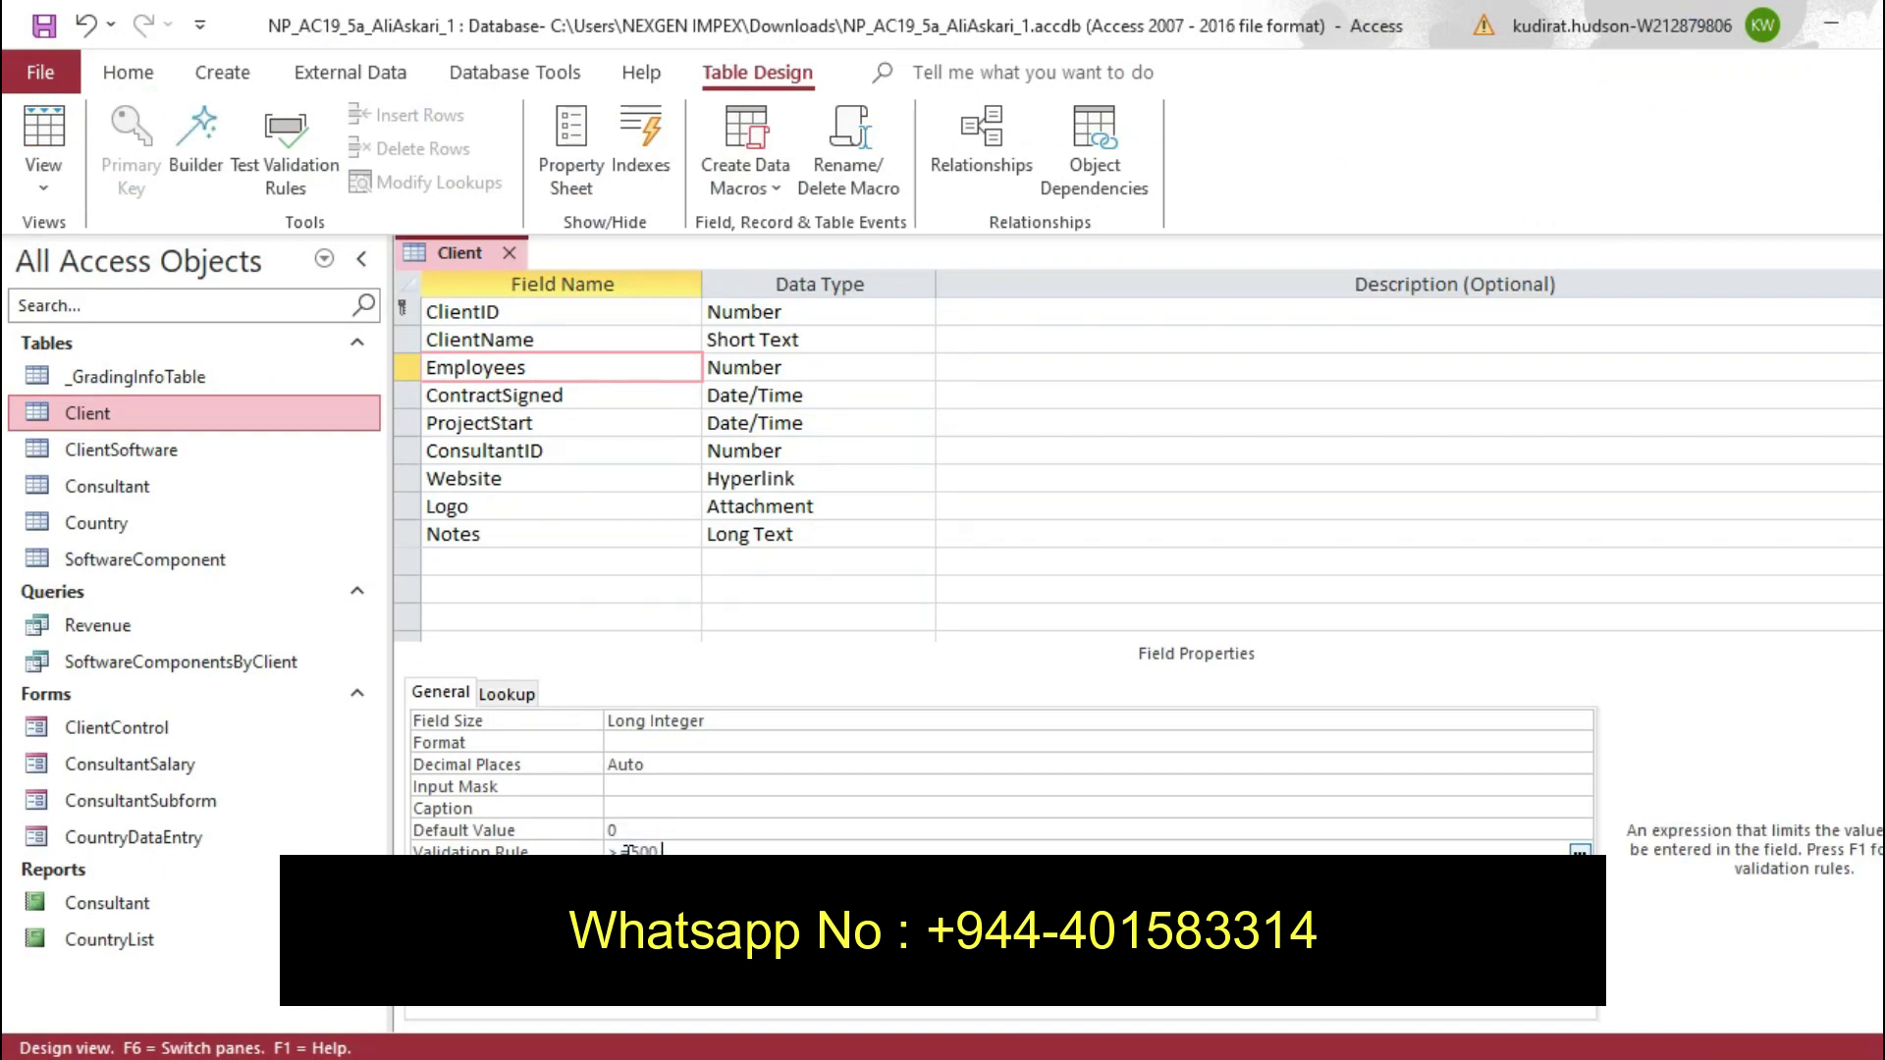
Switch to Word and highlight item c of step 3, about the Employees field's Validation Text, in yellow
{"action": "key", "text": "alt+Tab"}
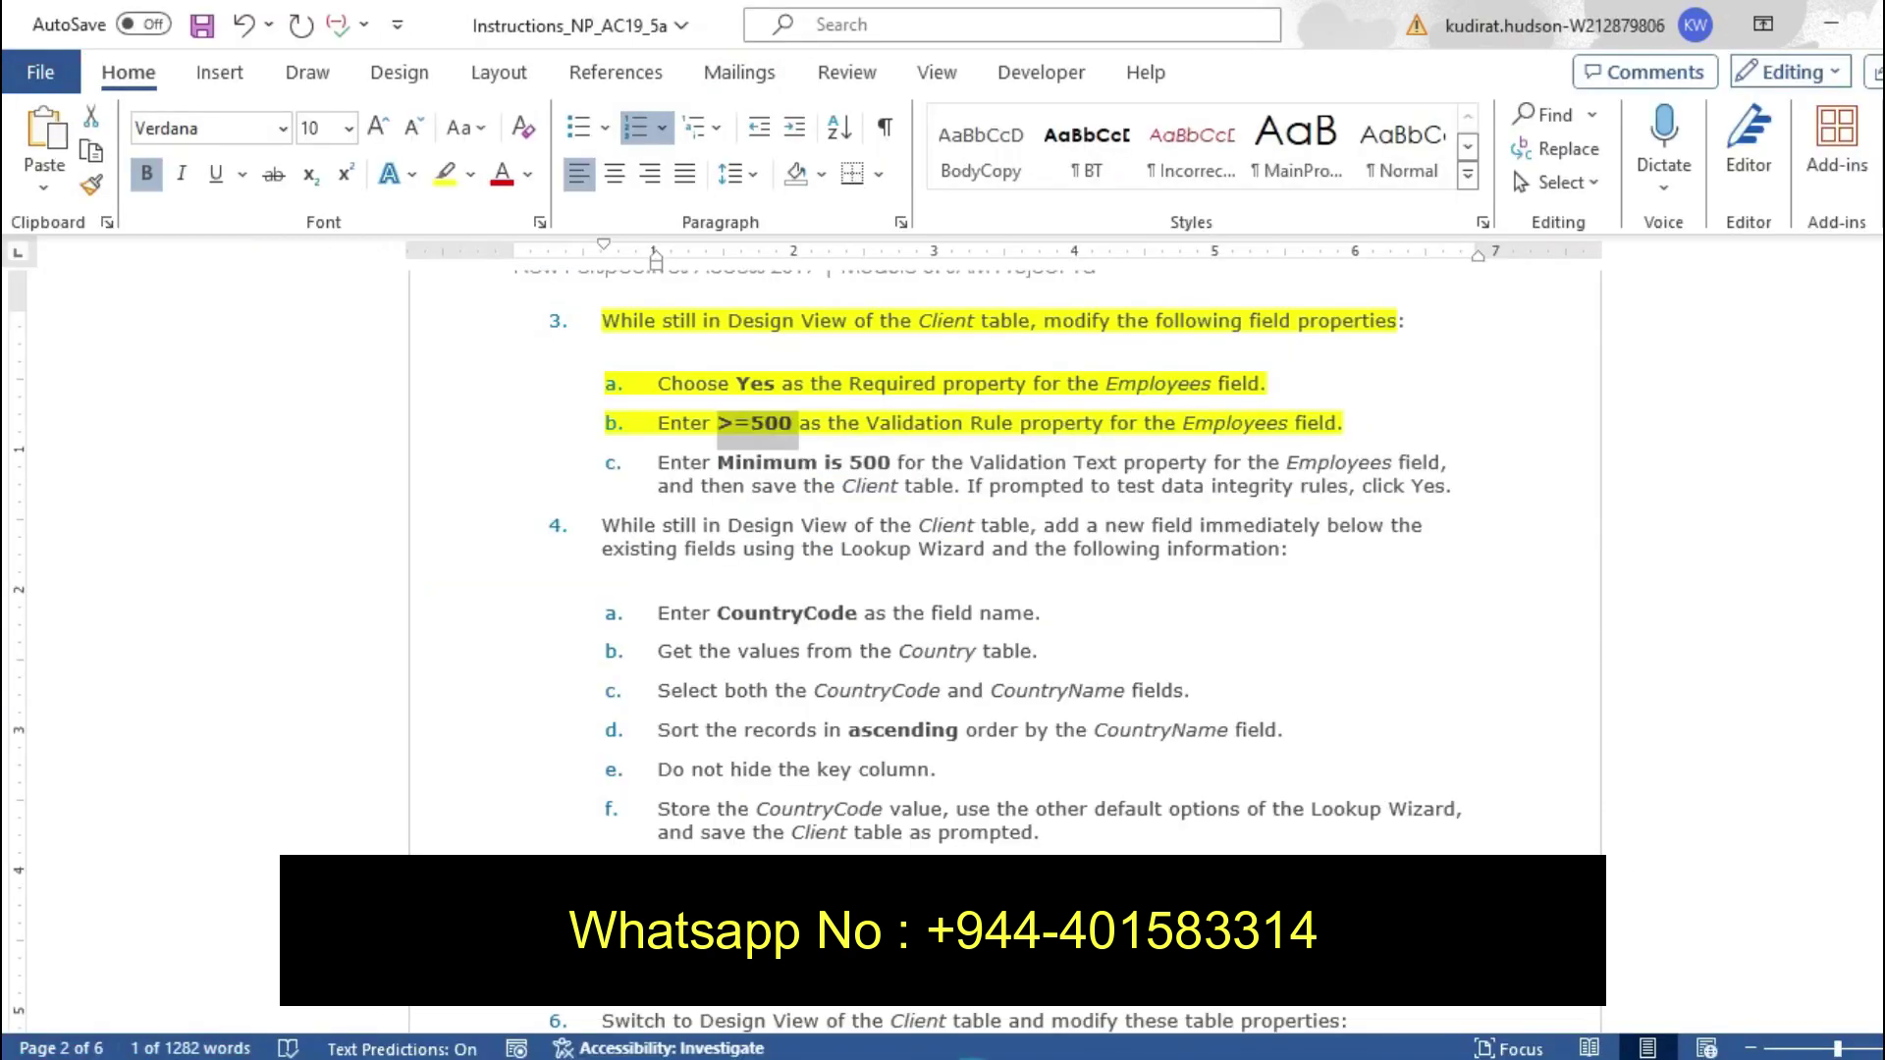
{"action": "double_click", "coordinate": [723, 466]}
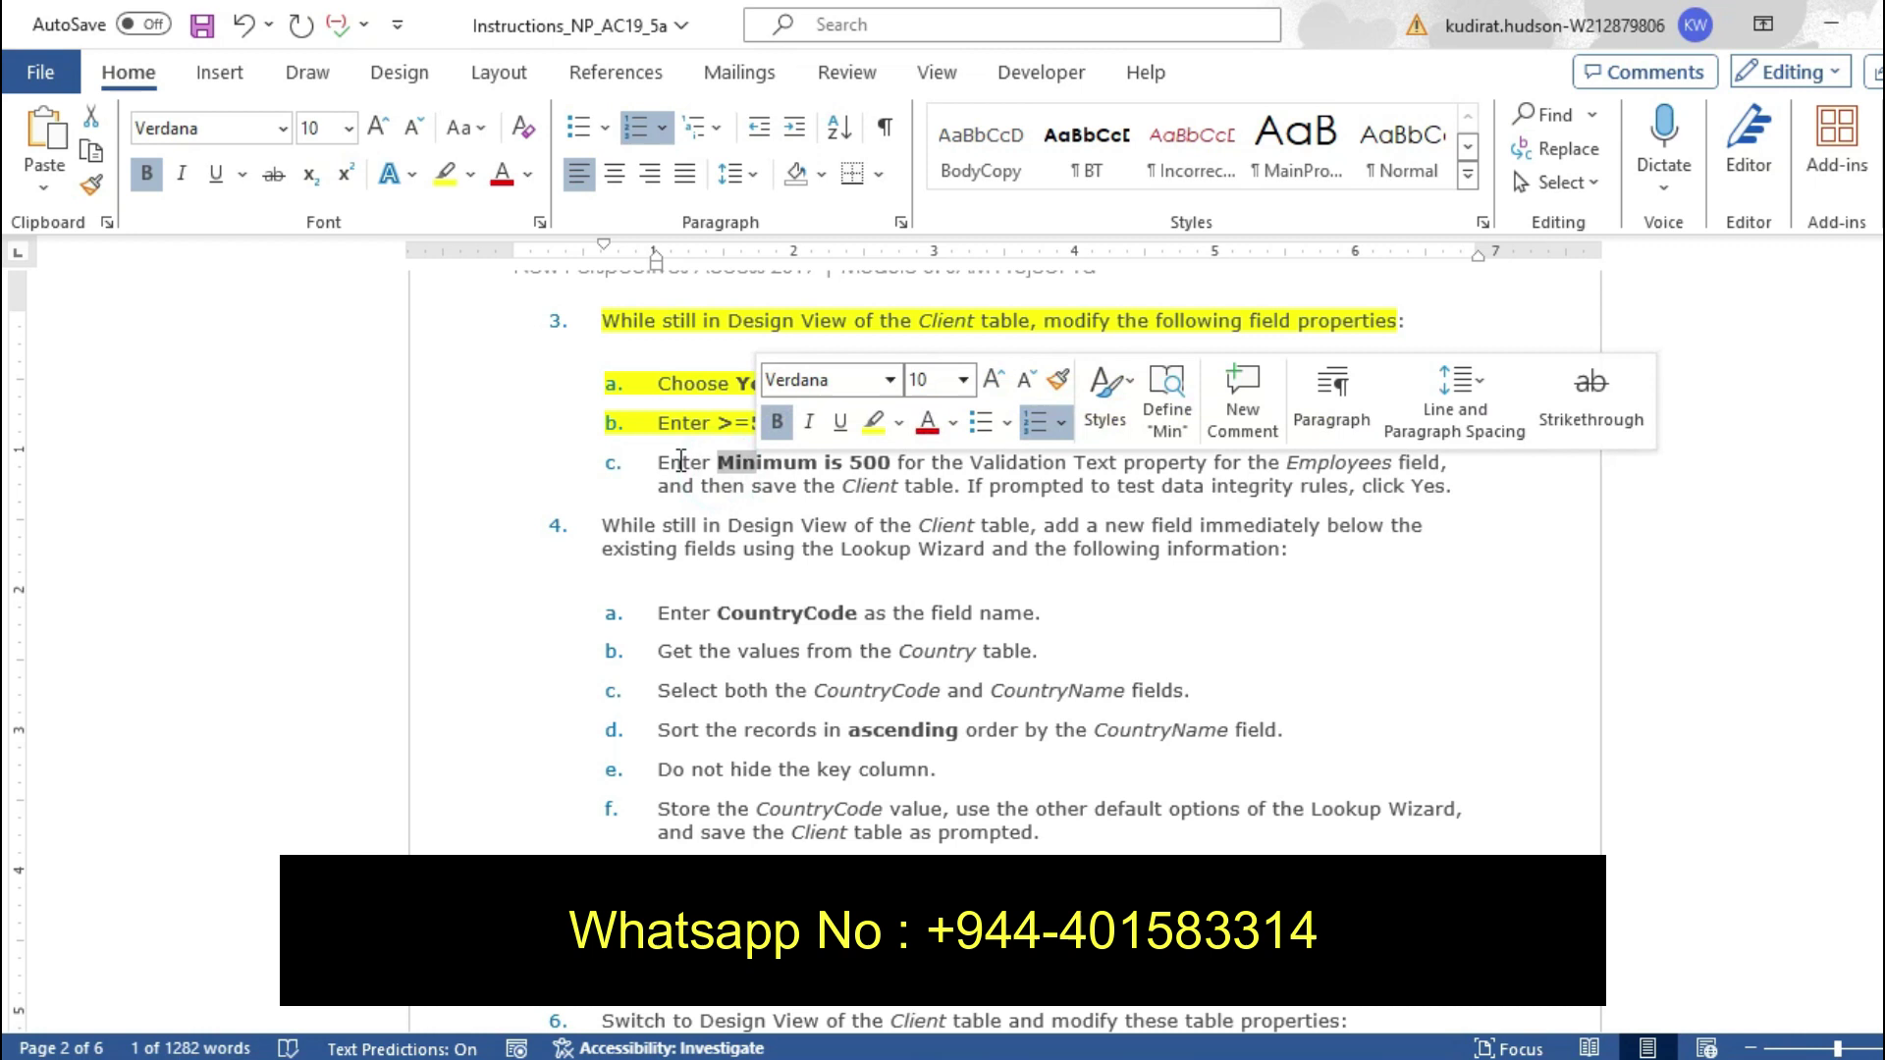
{"action": "left_click_drag", "start_coordinate": [659, 462], "coordinate": [1462, 499]}
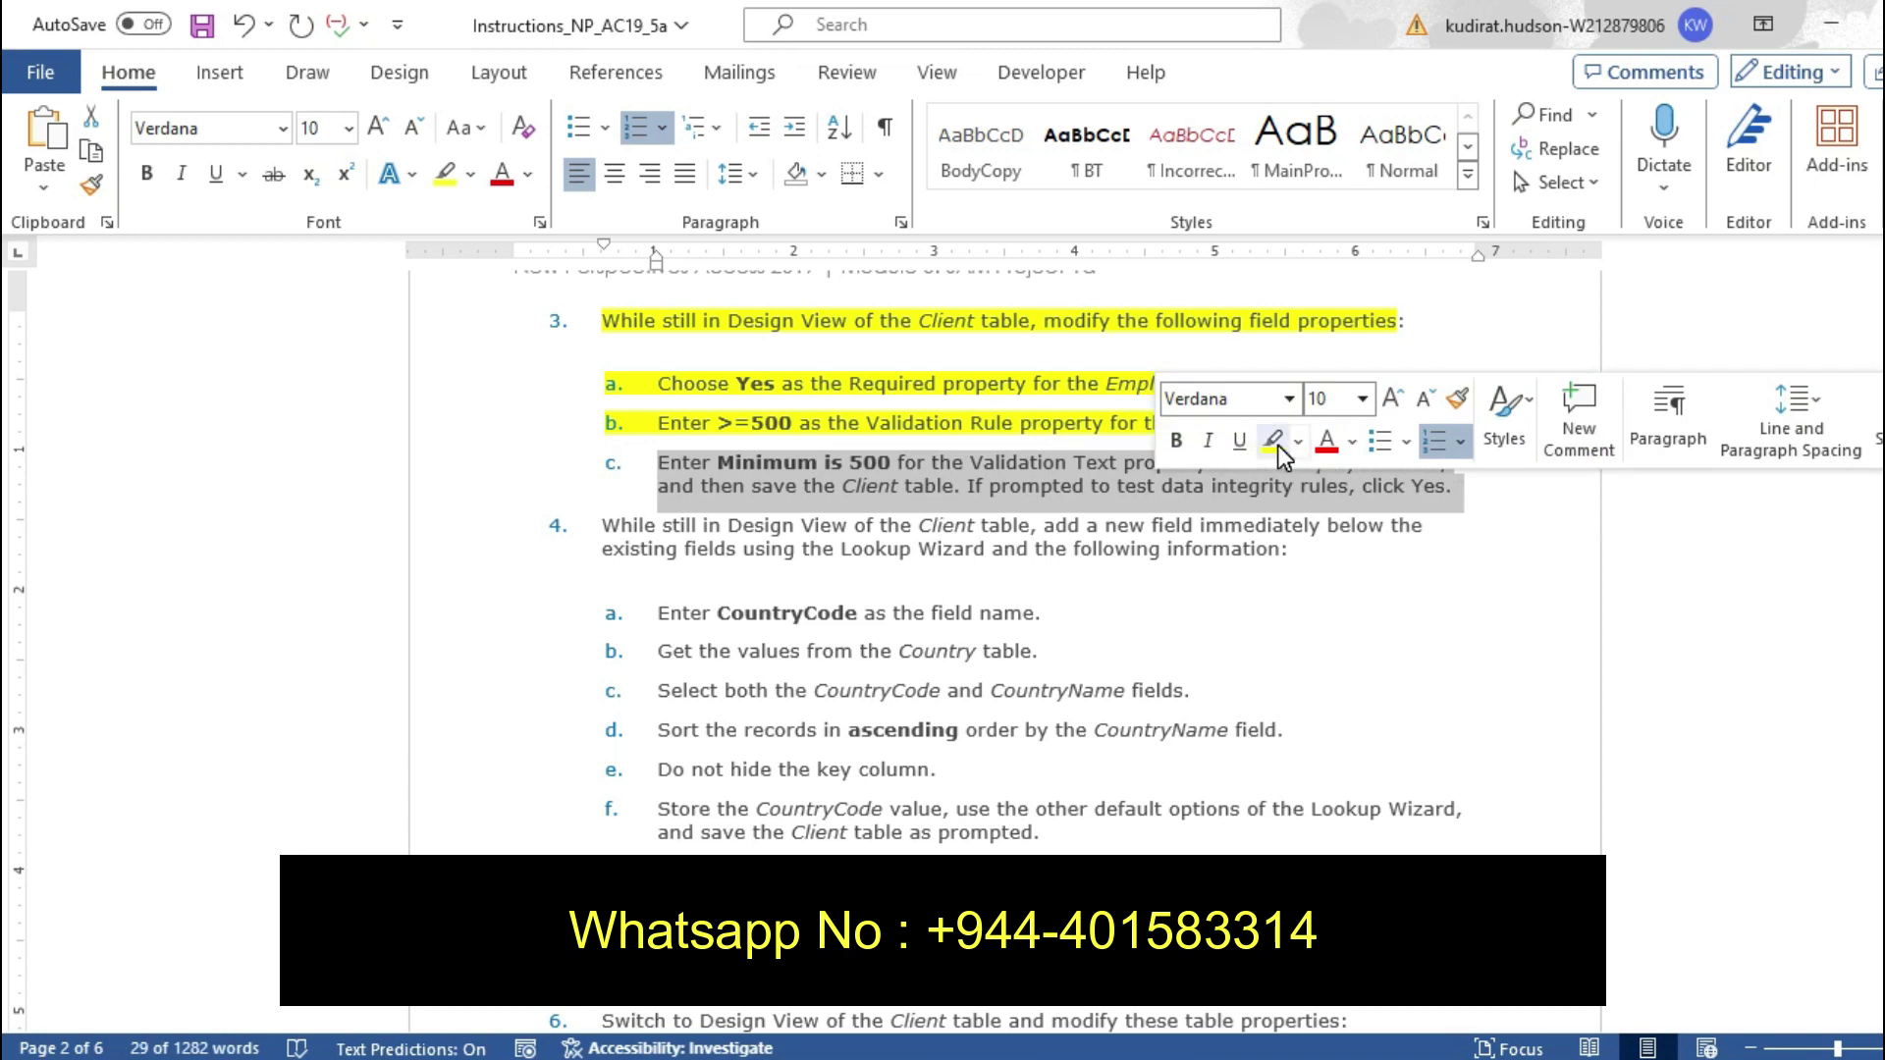
{"action": "left_click", "coordinate": [1276, 441]}
{"action": "left_click", "coordinate": [707, 450]}
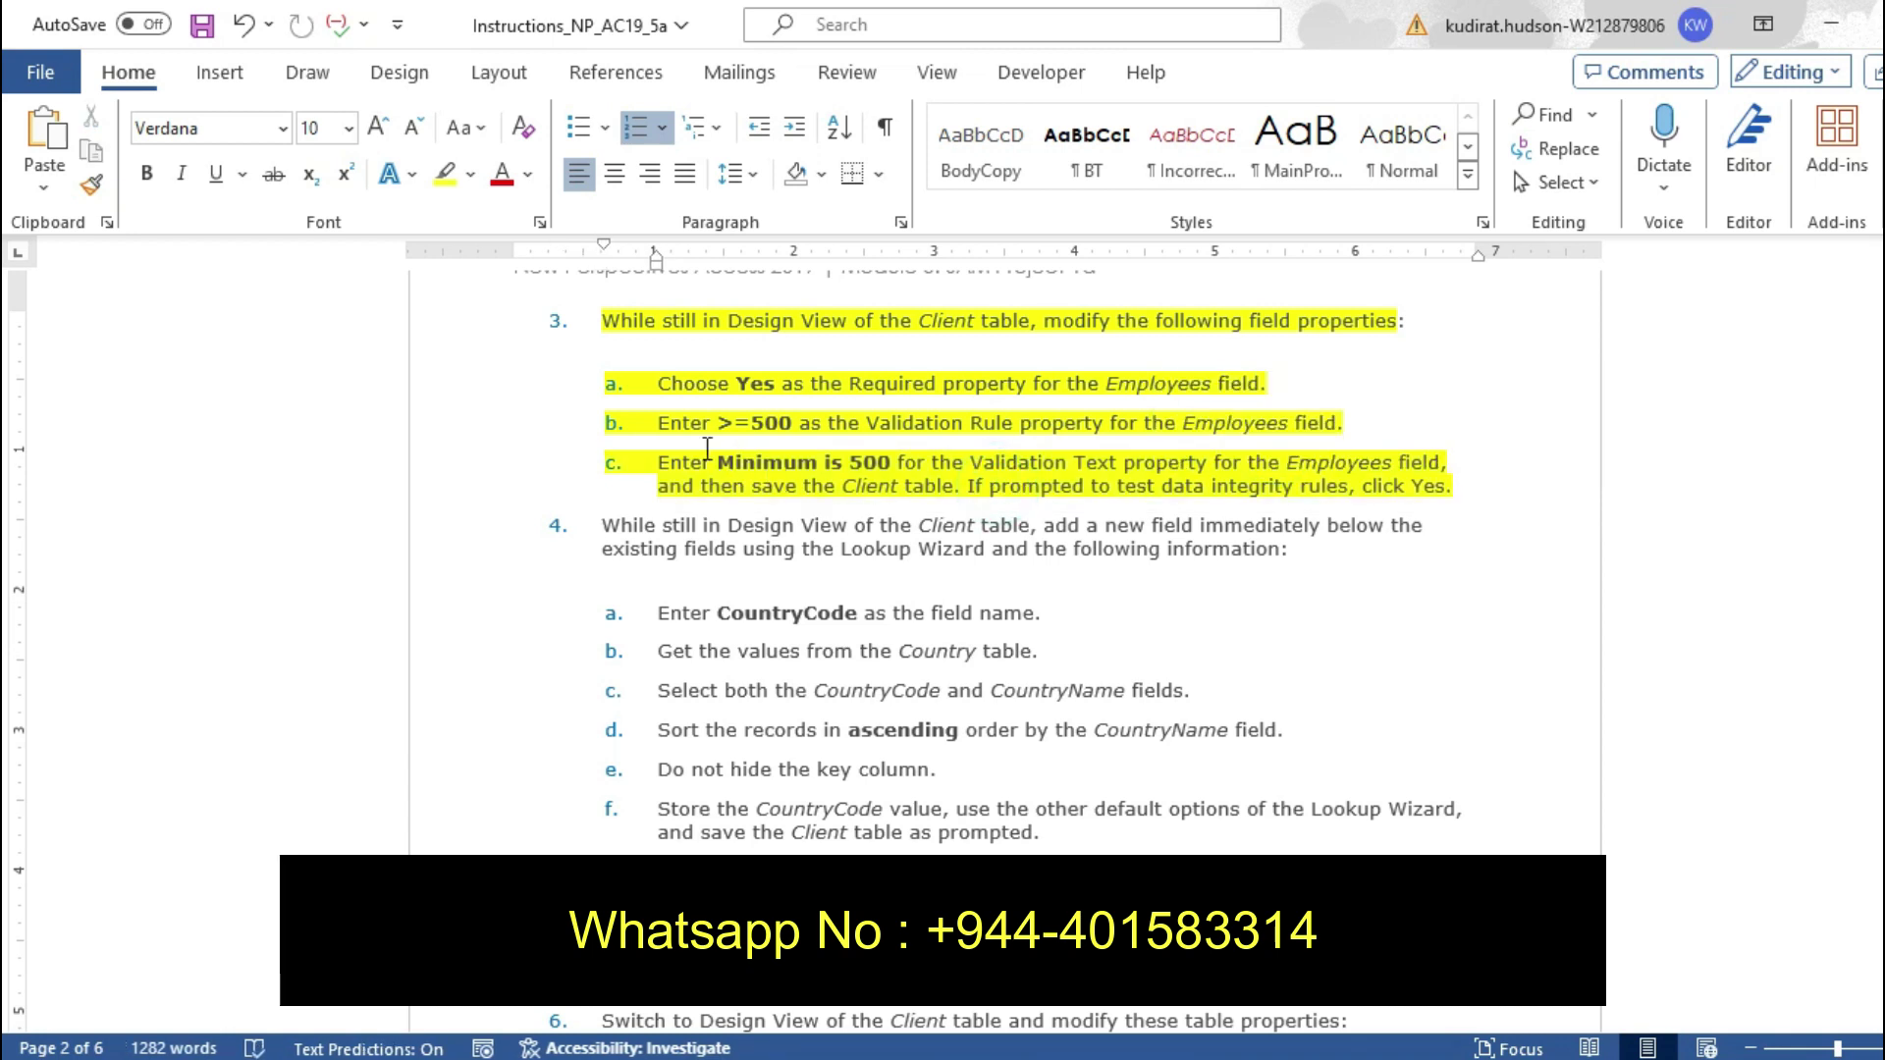
Copy Minimum is 500 from item c, switch to Access, and paste it as the Validation Text of the Employees field
{"action": "left_click_drag", "start_coordinate": [720, 463], "coordinate": [875, 461]}
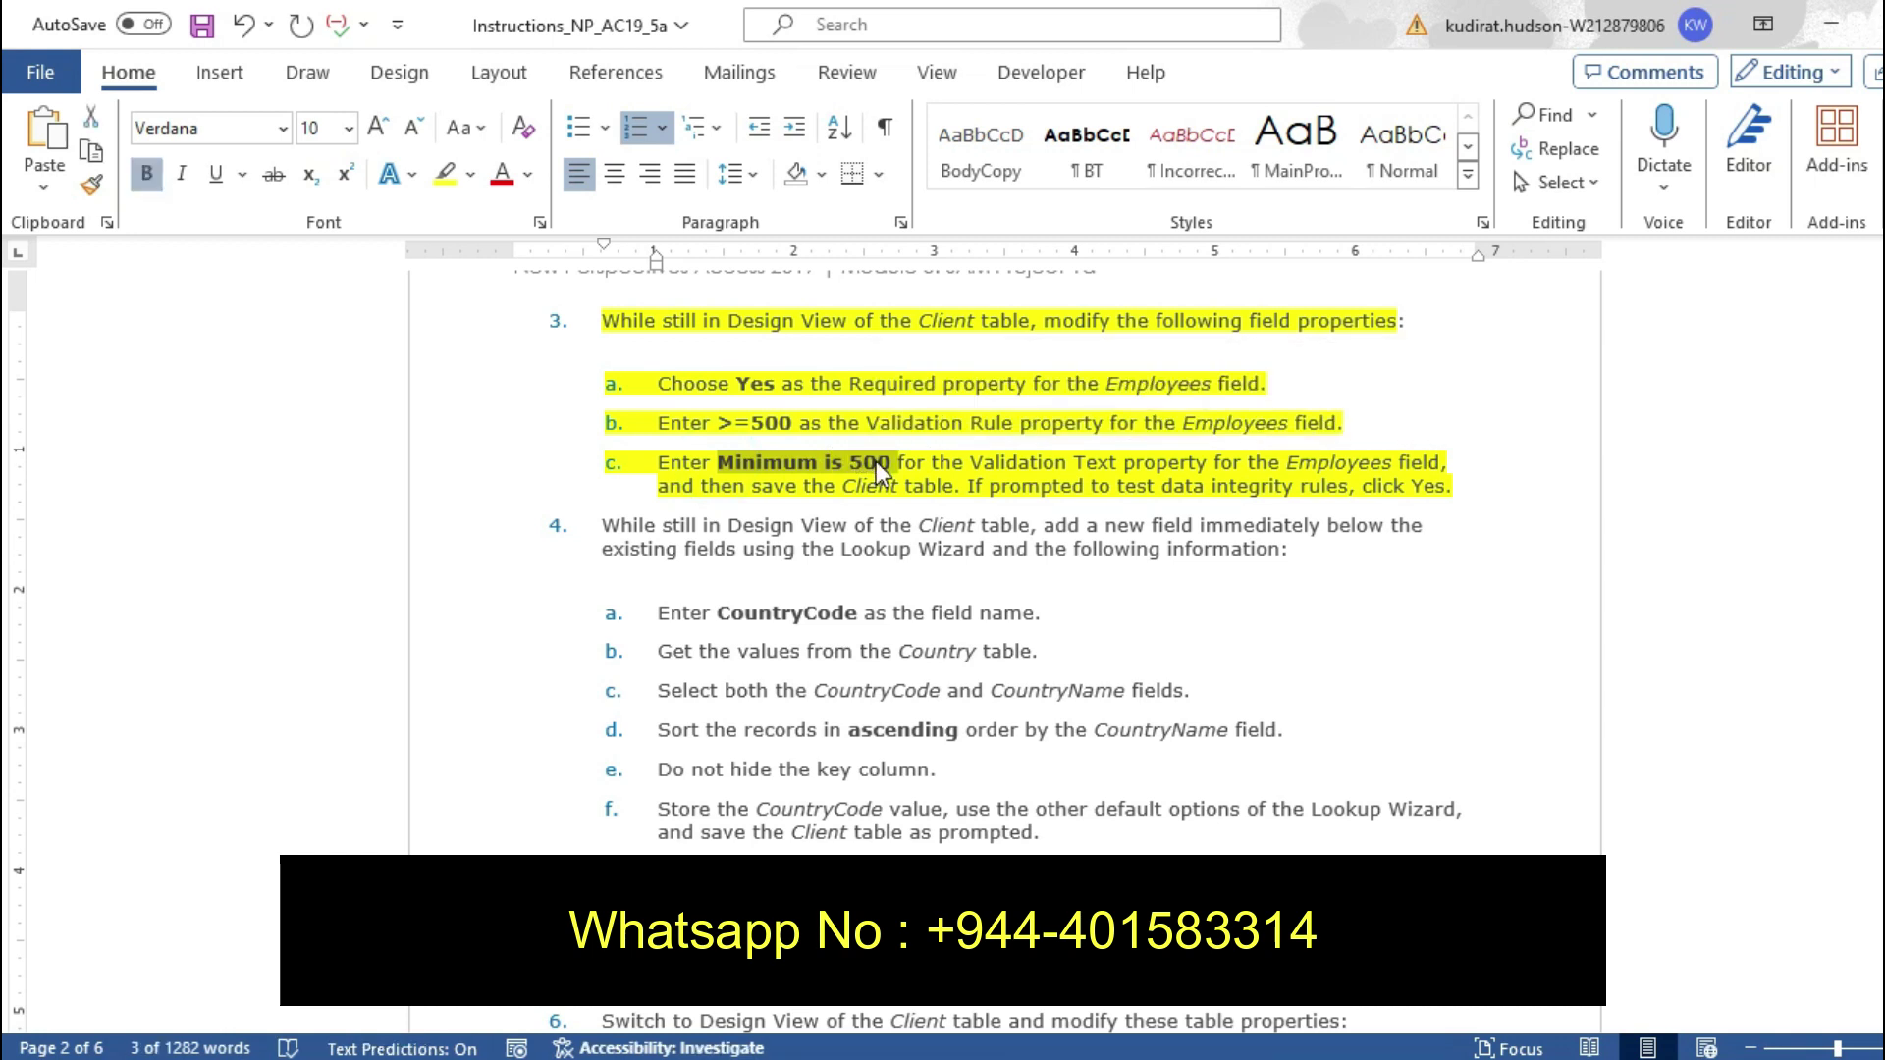
{"action": "key", "text": "alt+Tab"}
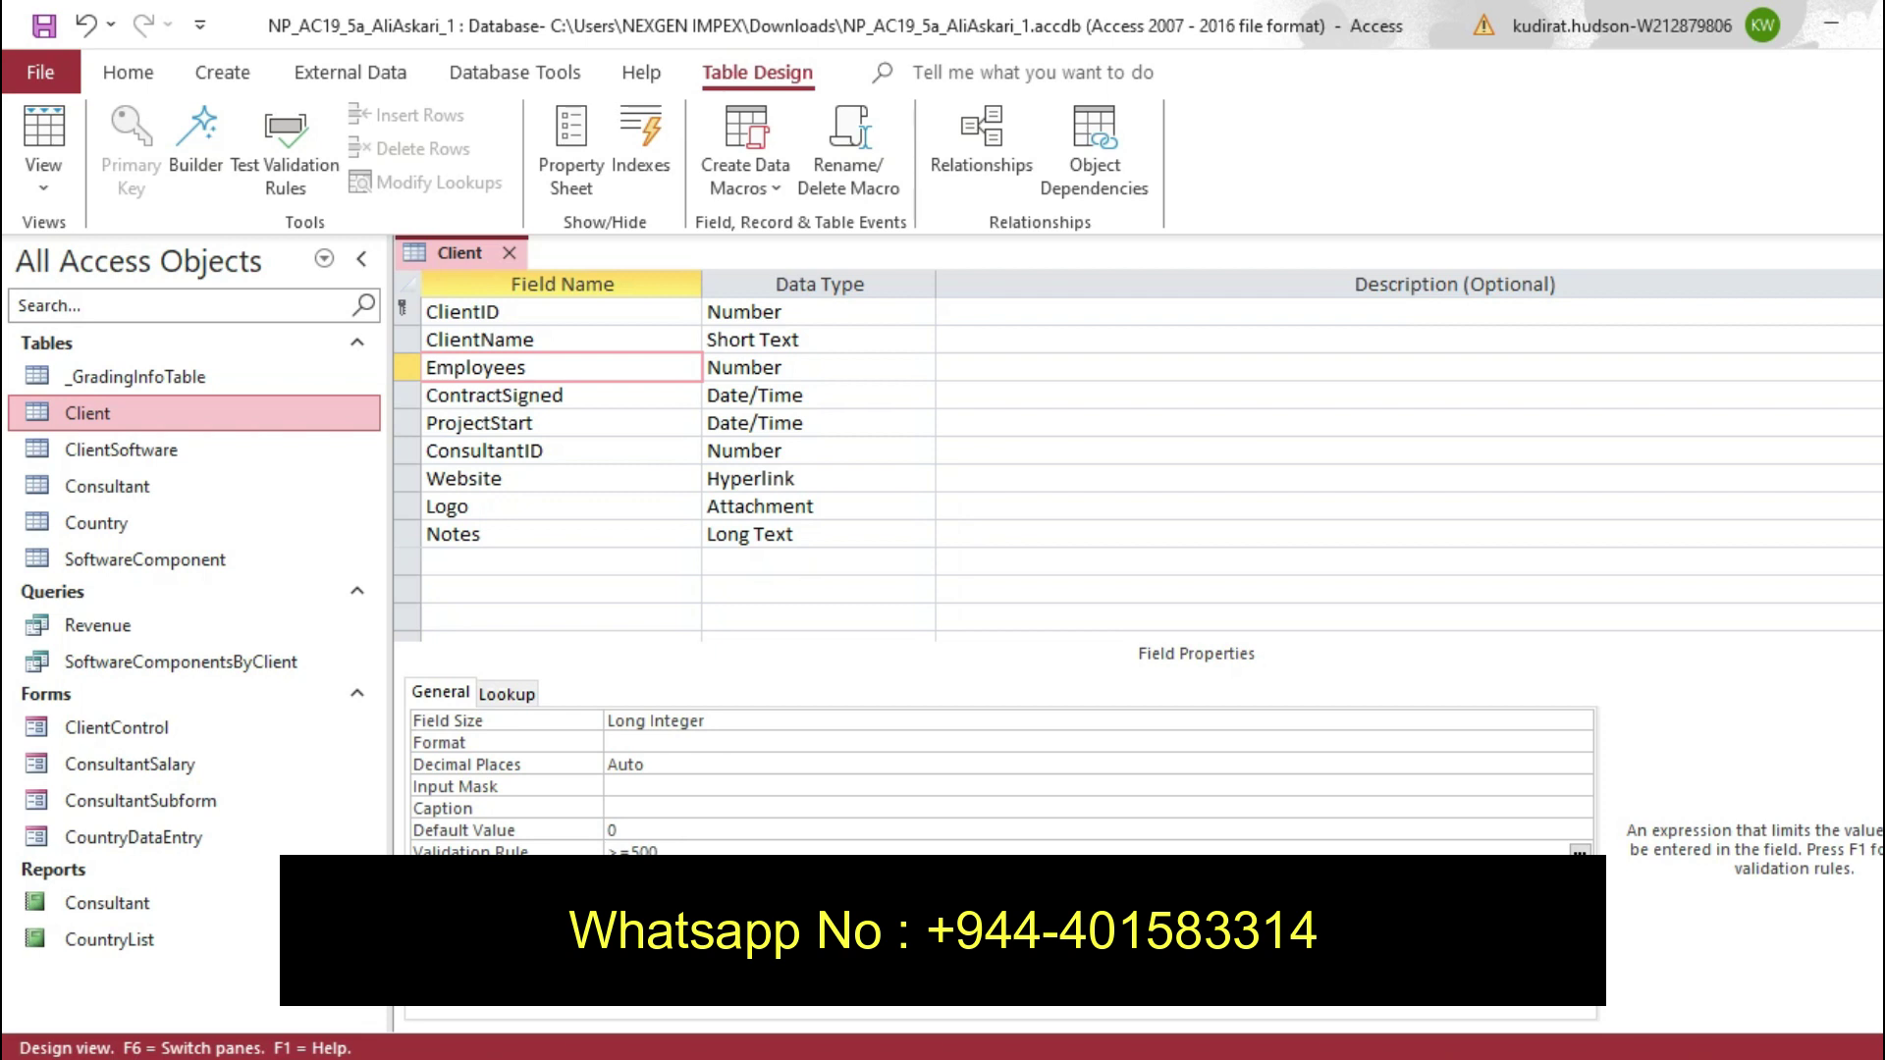
{"action": "left_click", "coordinate": [687, 873]}
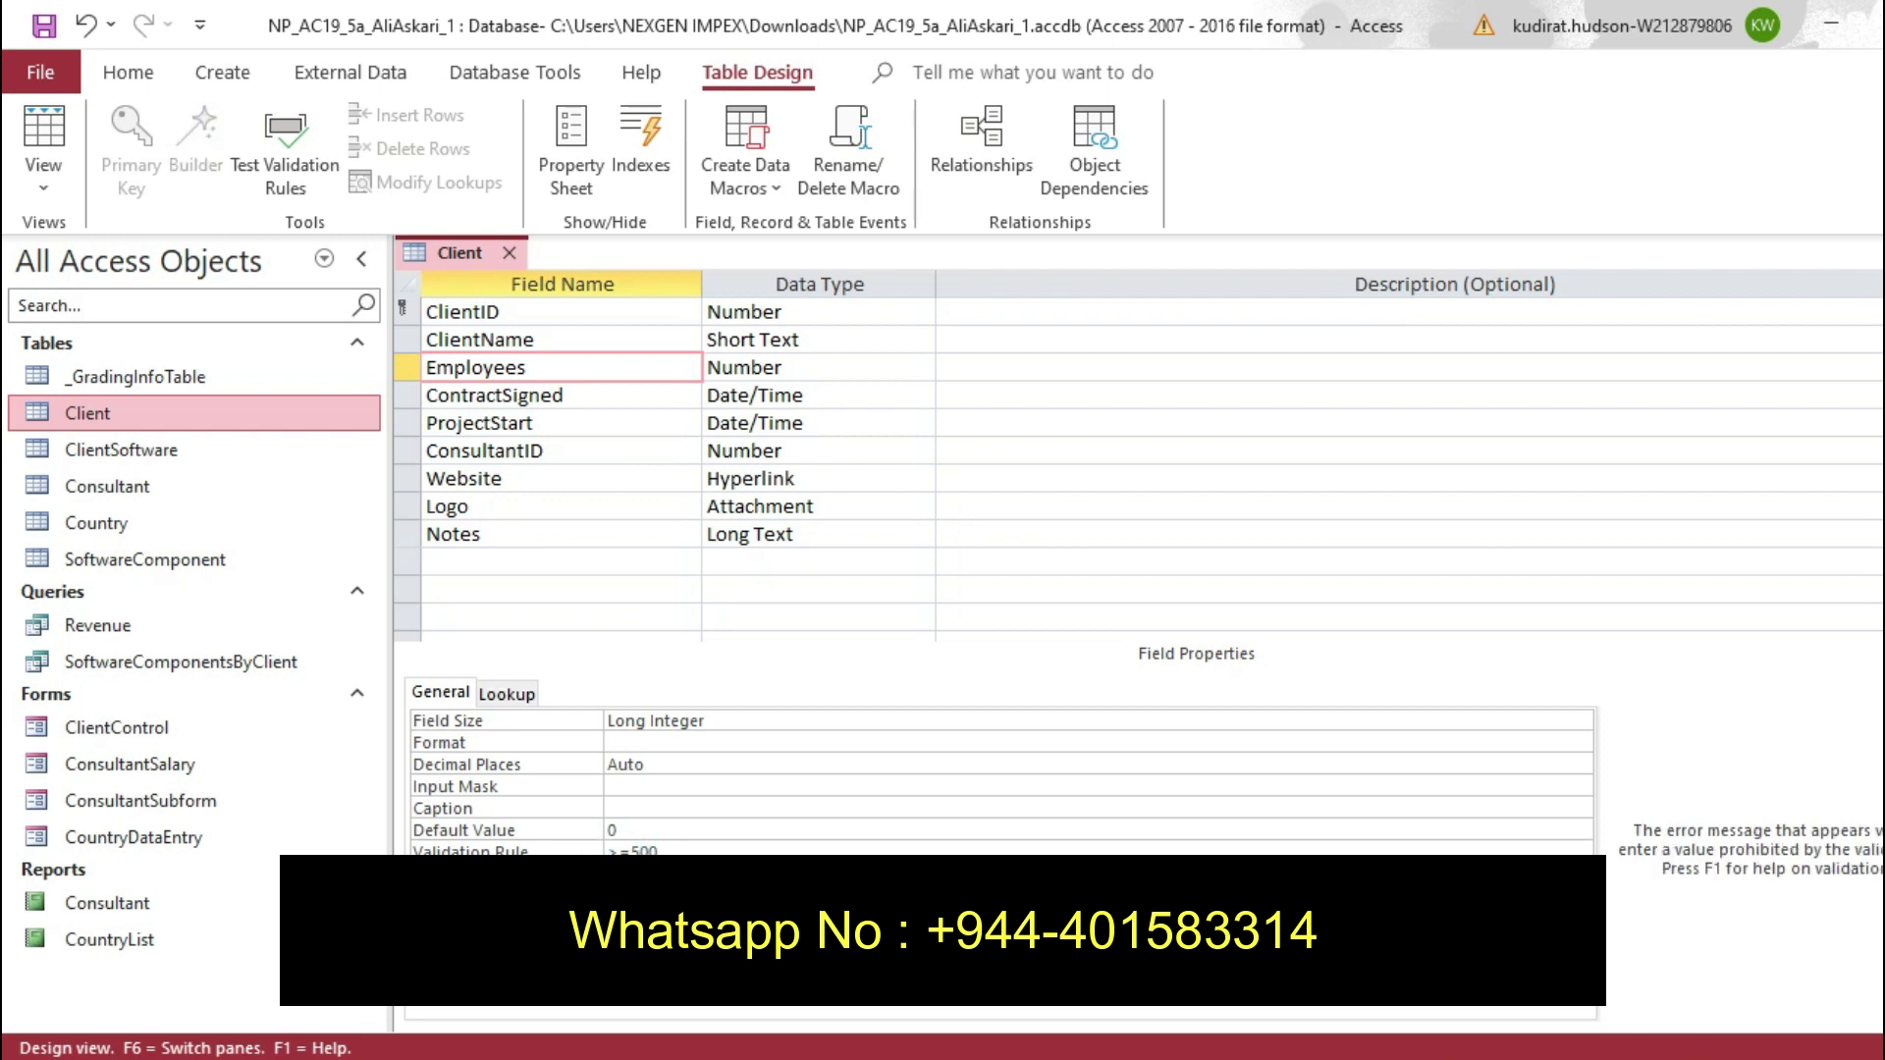
Switch the Client table to Datasheet View, saving the table and accepting the prompts
{"action": "left_click", "coordinate": [37, 190]}
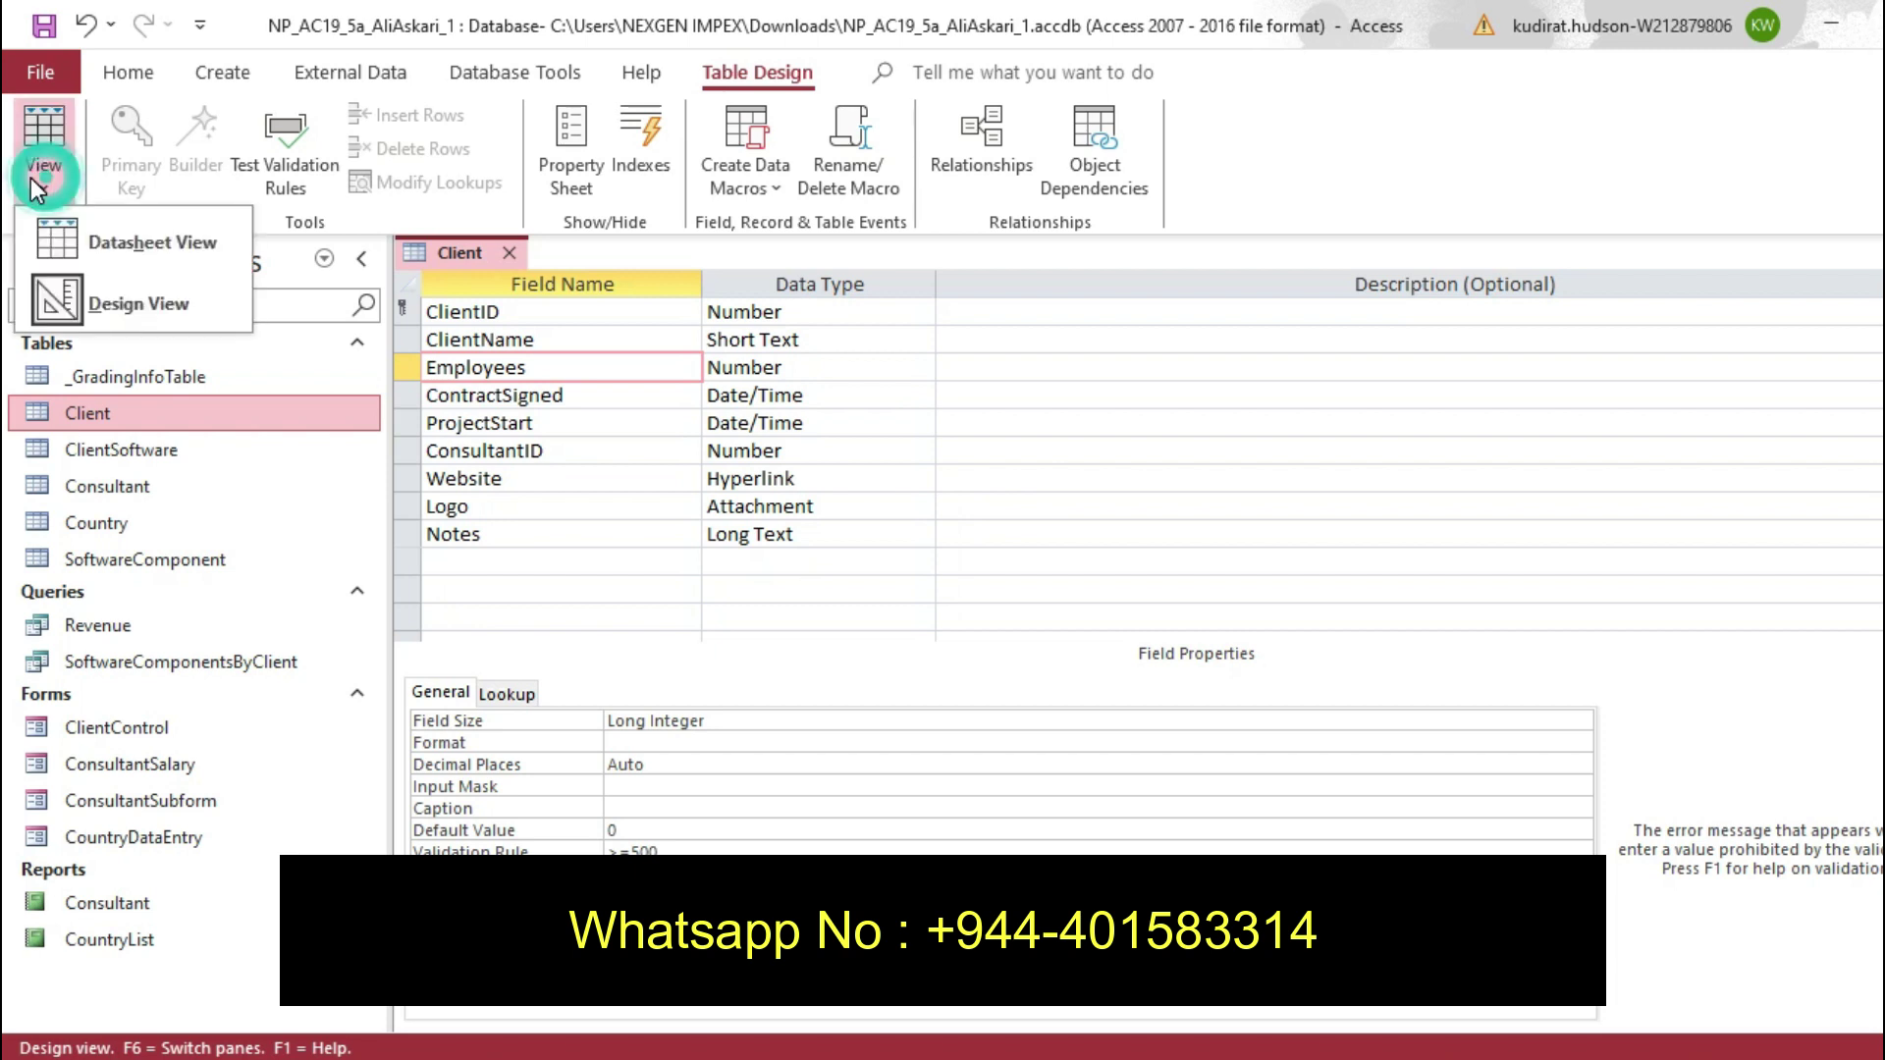
{"action": "left_click", "coordinate": [106, 263]}
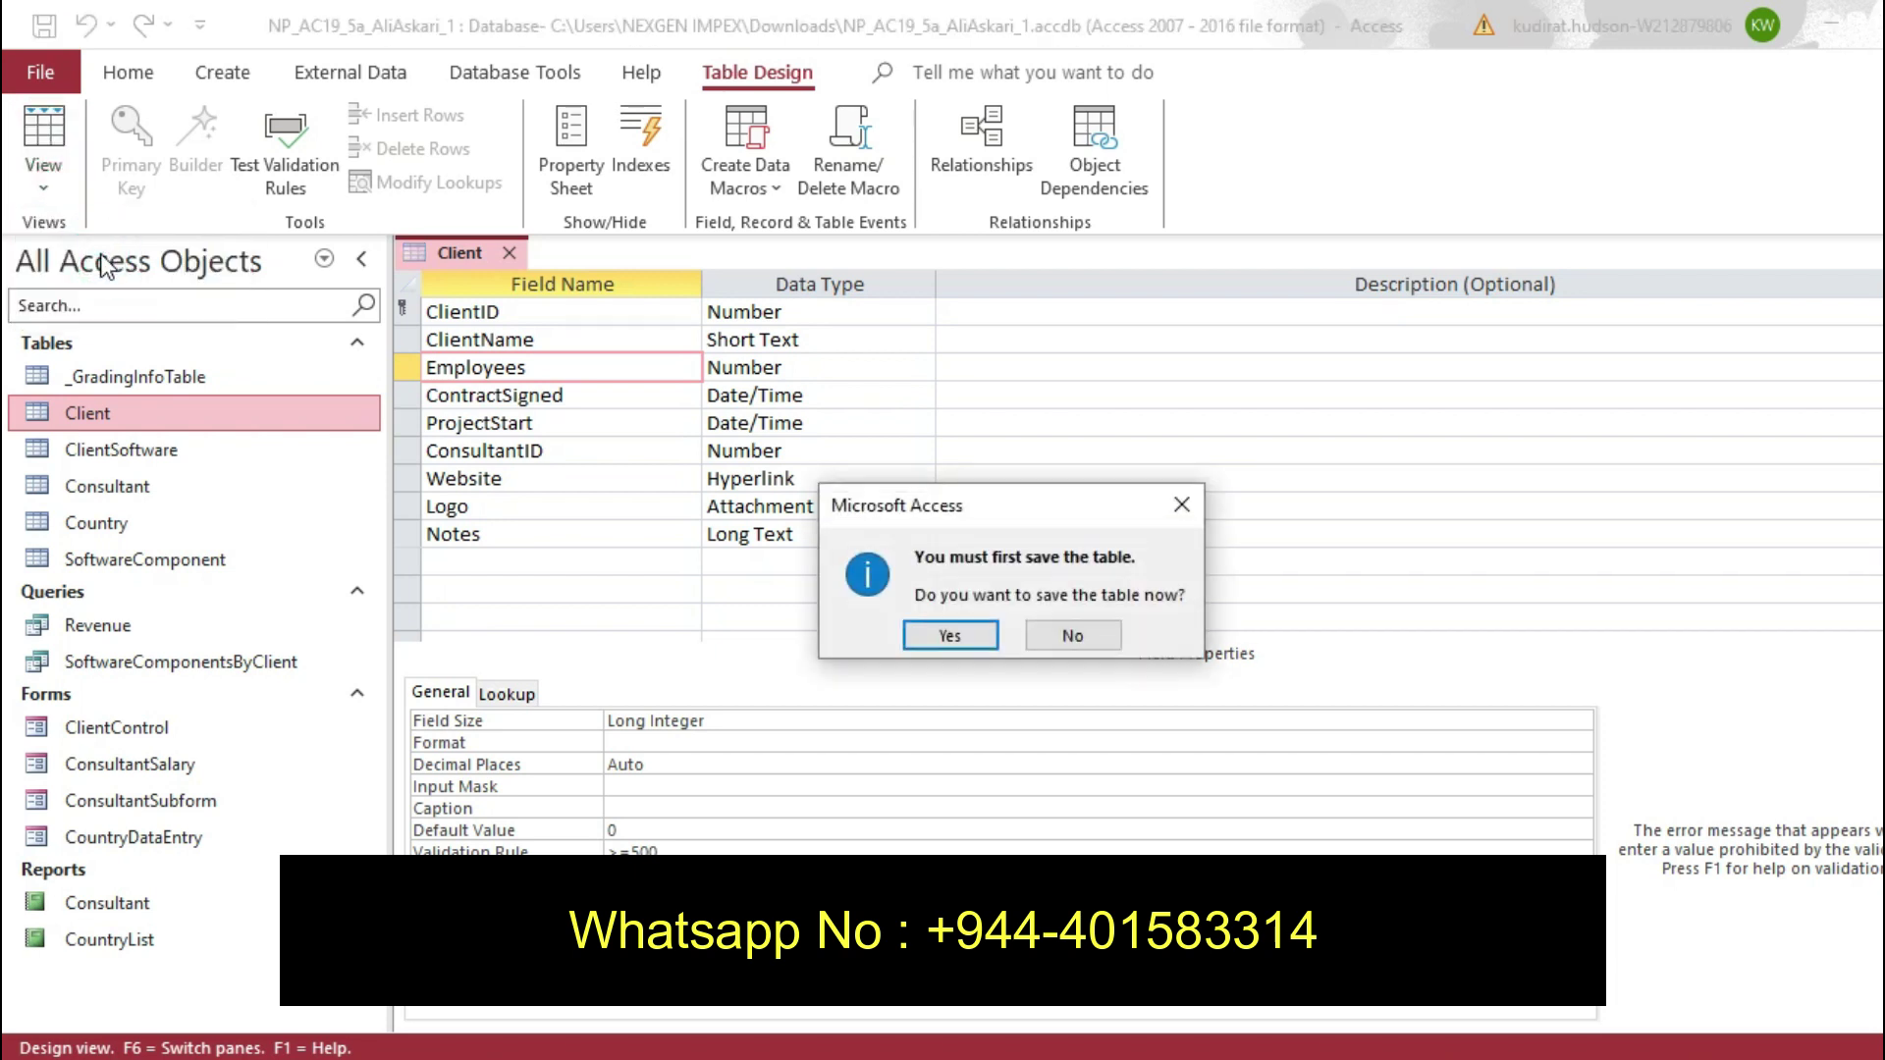
{"action": "left_click", "coordinate": [984, 636]}
{"action": "left_click", "coordinate": [869, 636]}
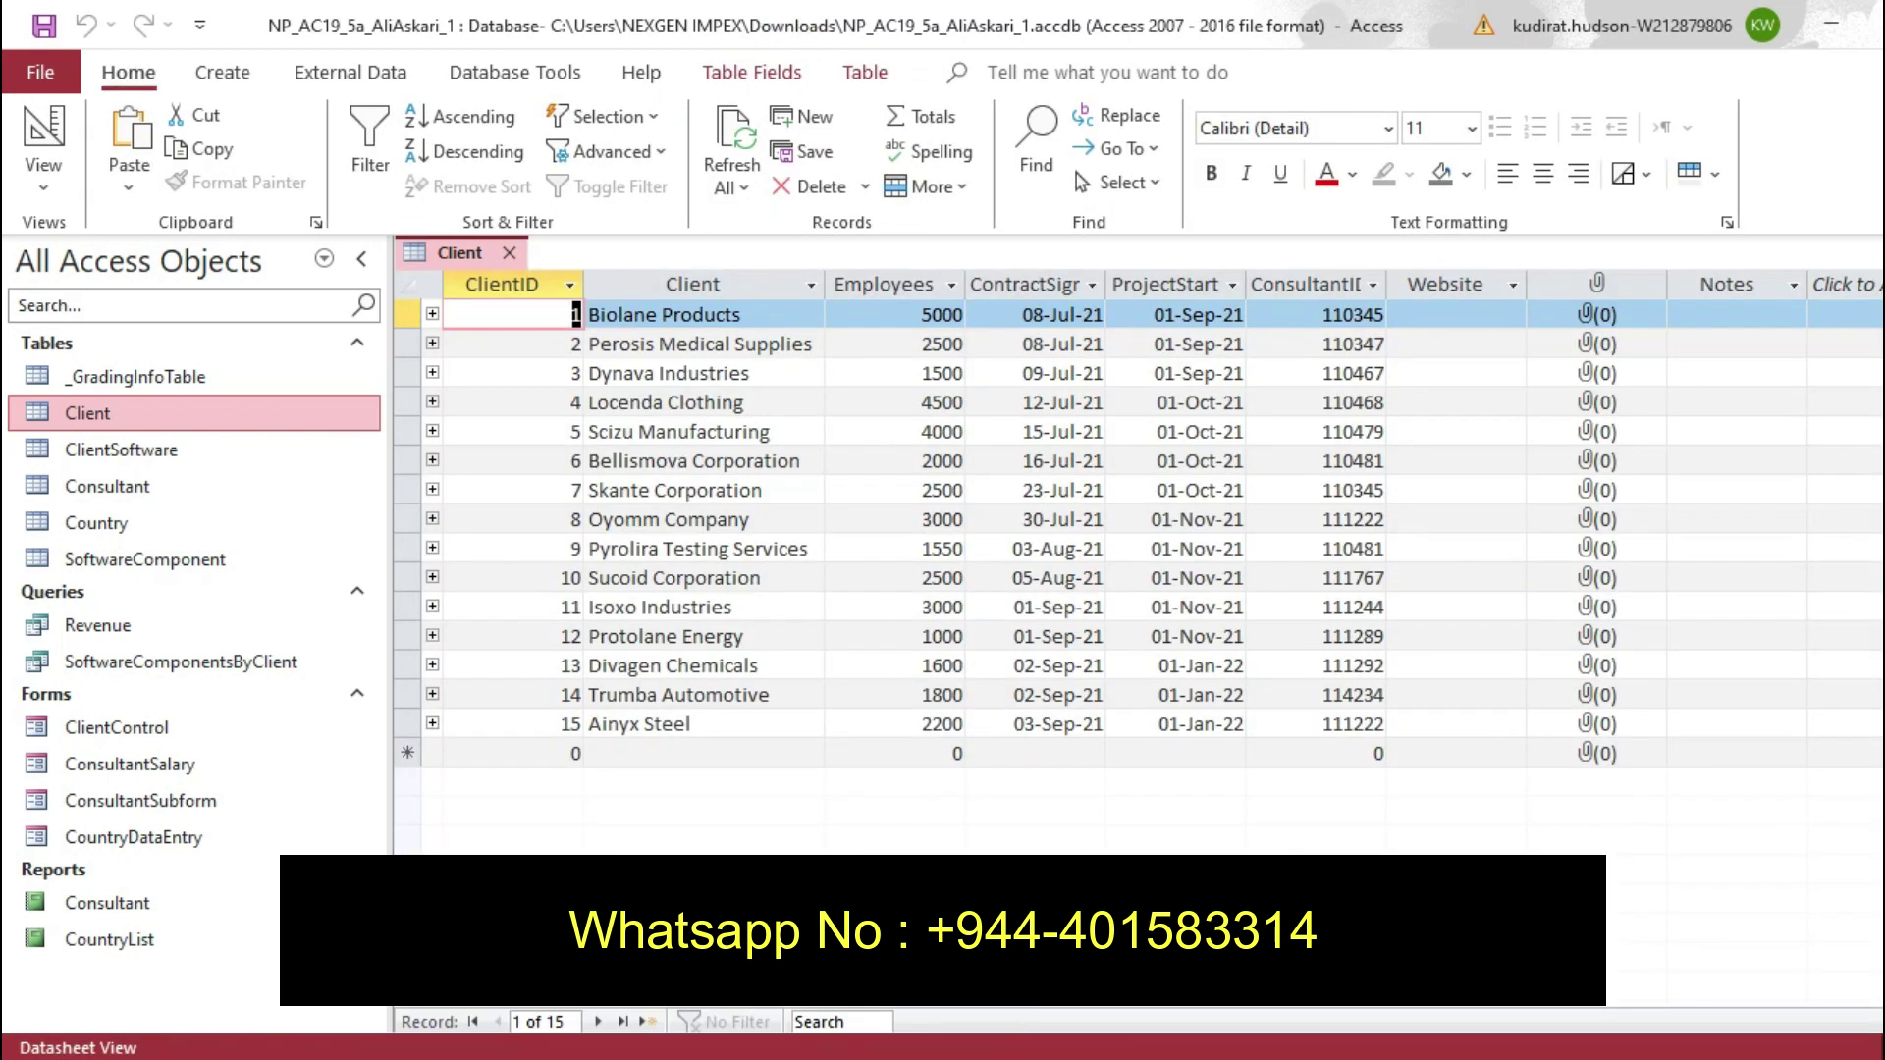
Switch to Word and undo the accidental deletion in item c and the yellow highlights on step 3 and its items
{"action": "key", "text": "alt+Tab"}
{"action": "key", "text": "Delete"}
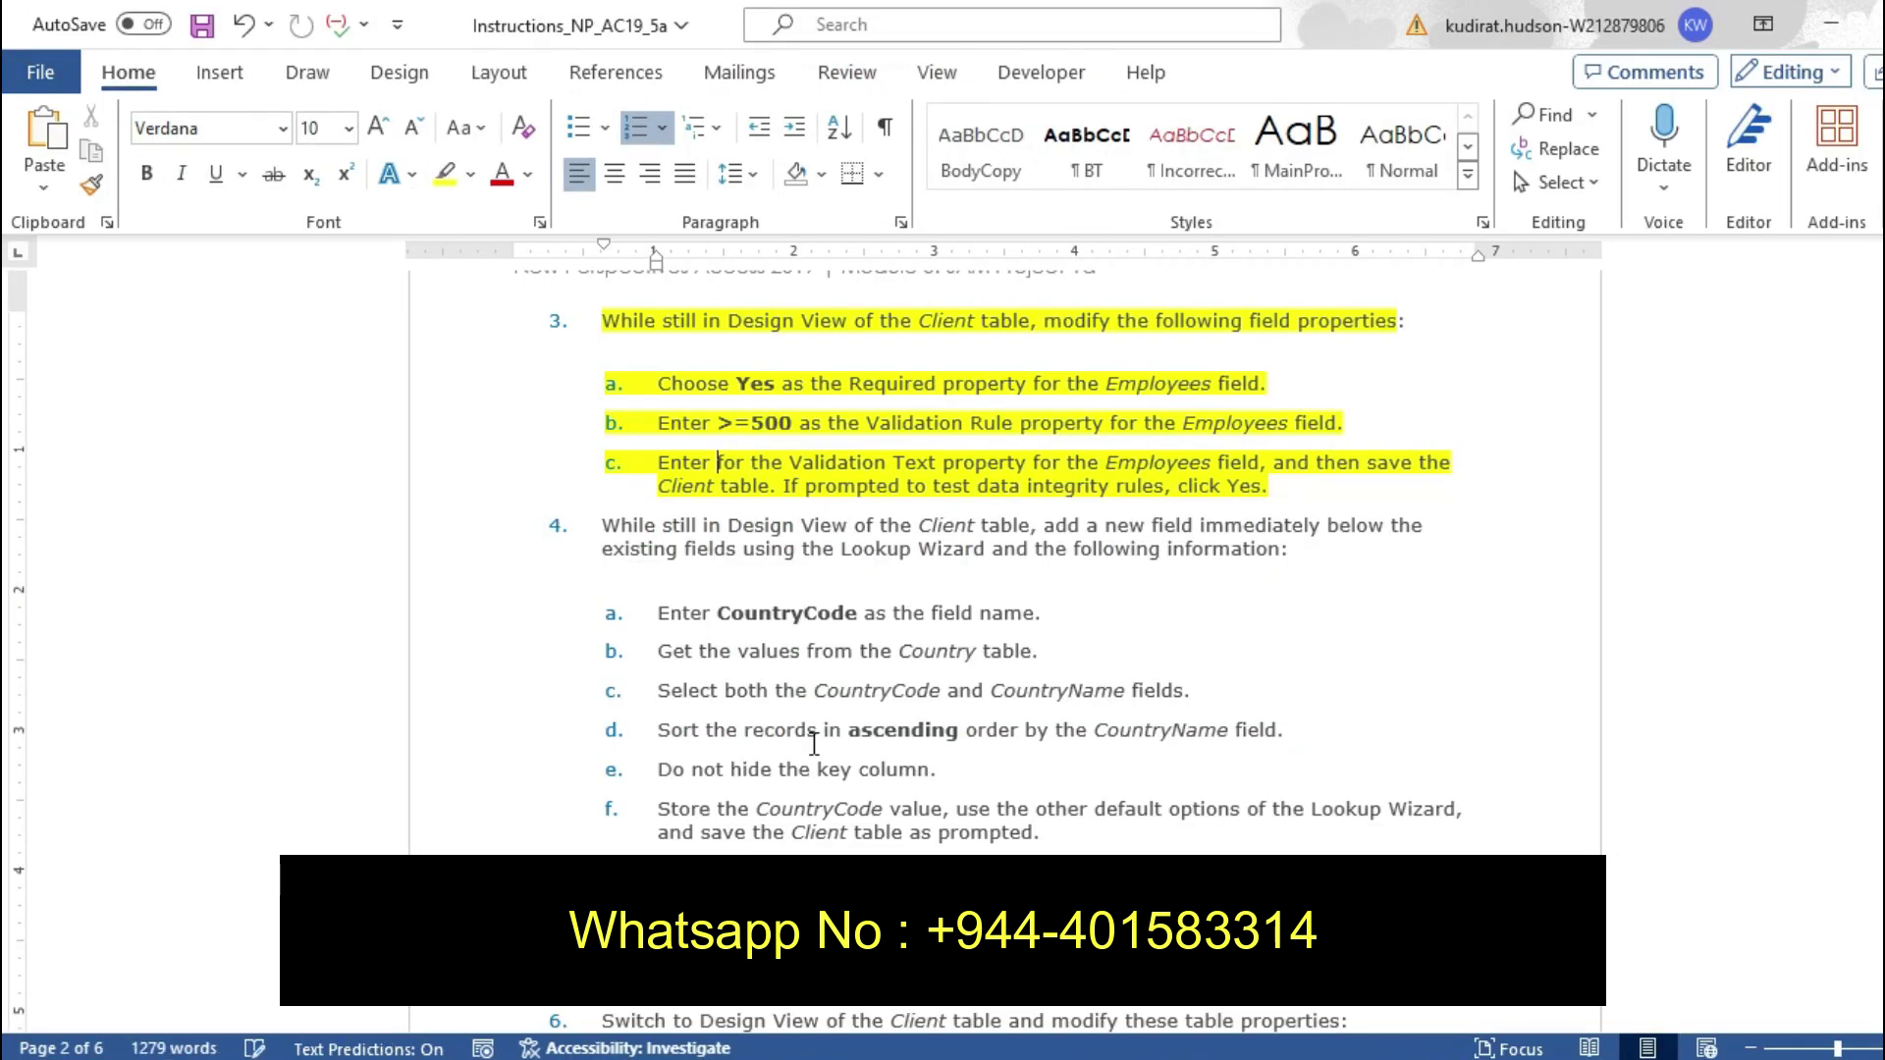
{"action": "key", "text": "ctrl+z"}
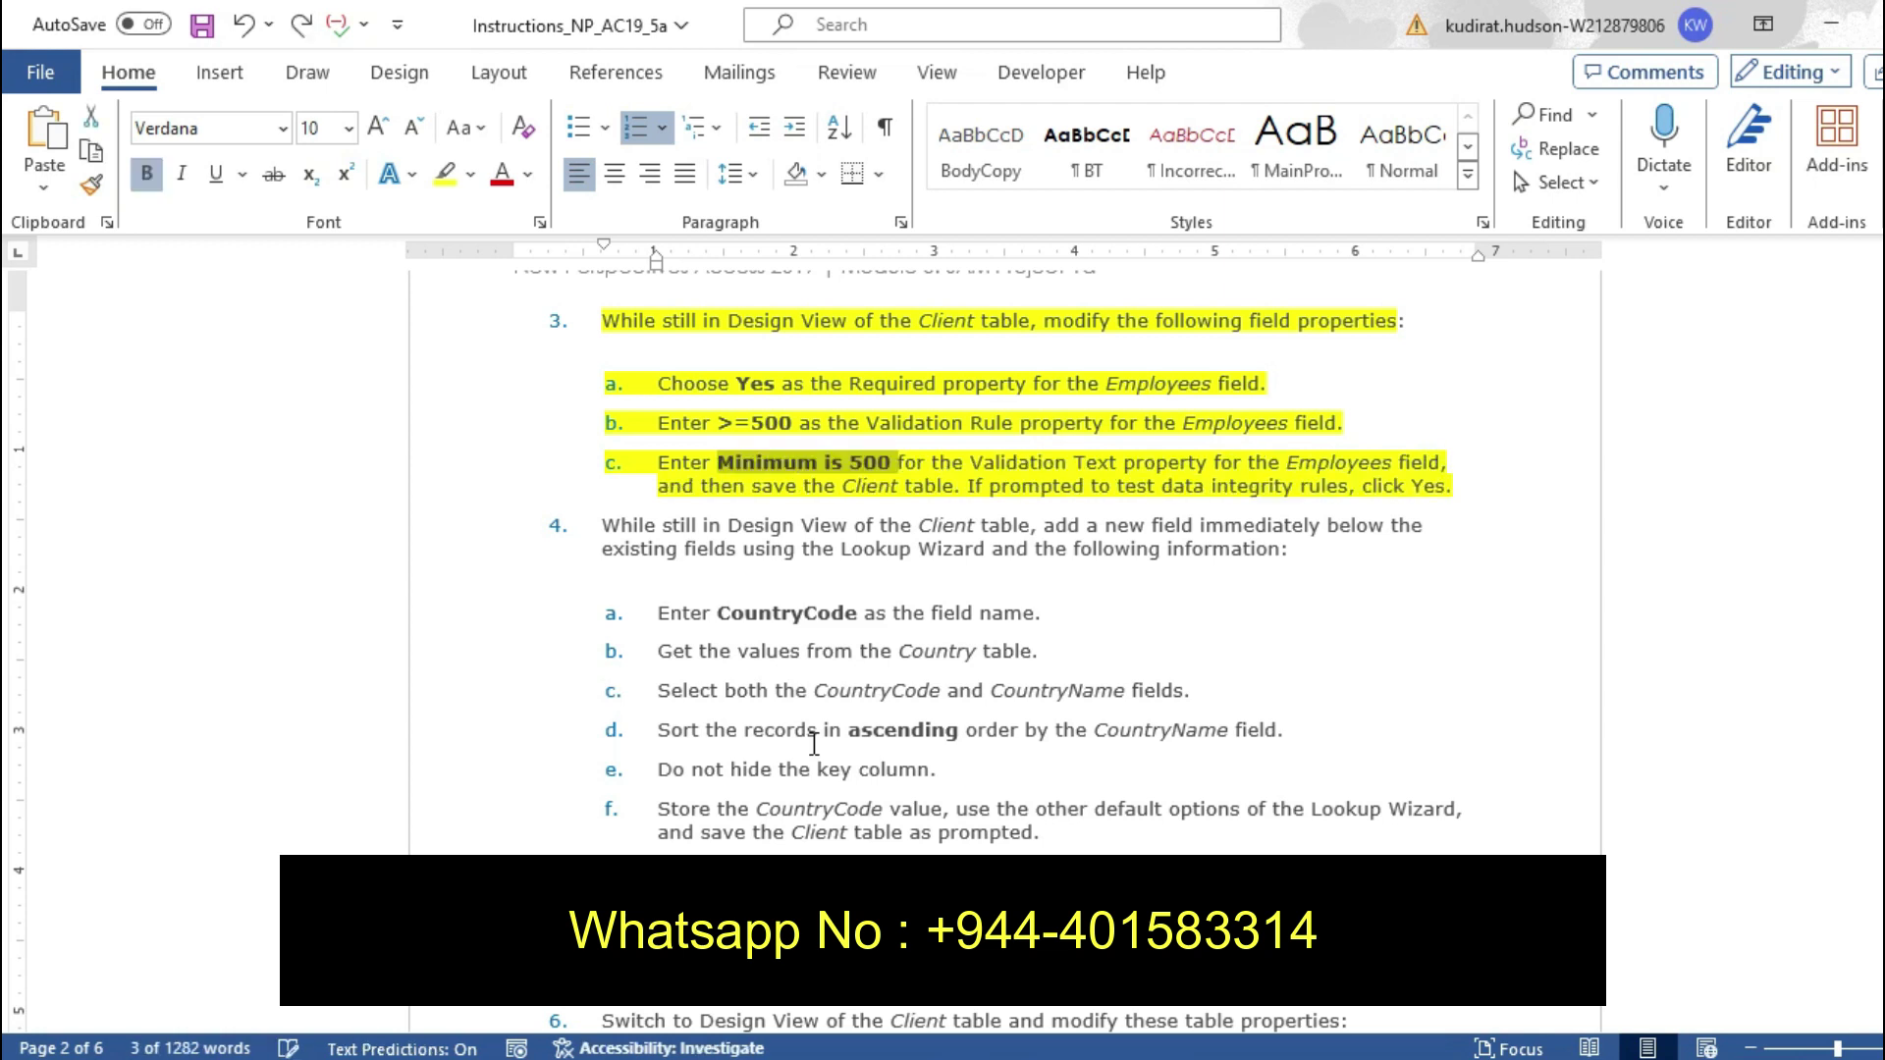
{"action": "key", "text": "ctrl+z"}
{"action": "key", "text": "ctrl+z"}
{"action": "key", "text": "ctrl+z"}
{"action": "key", "text": "ctrl+z"}
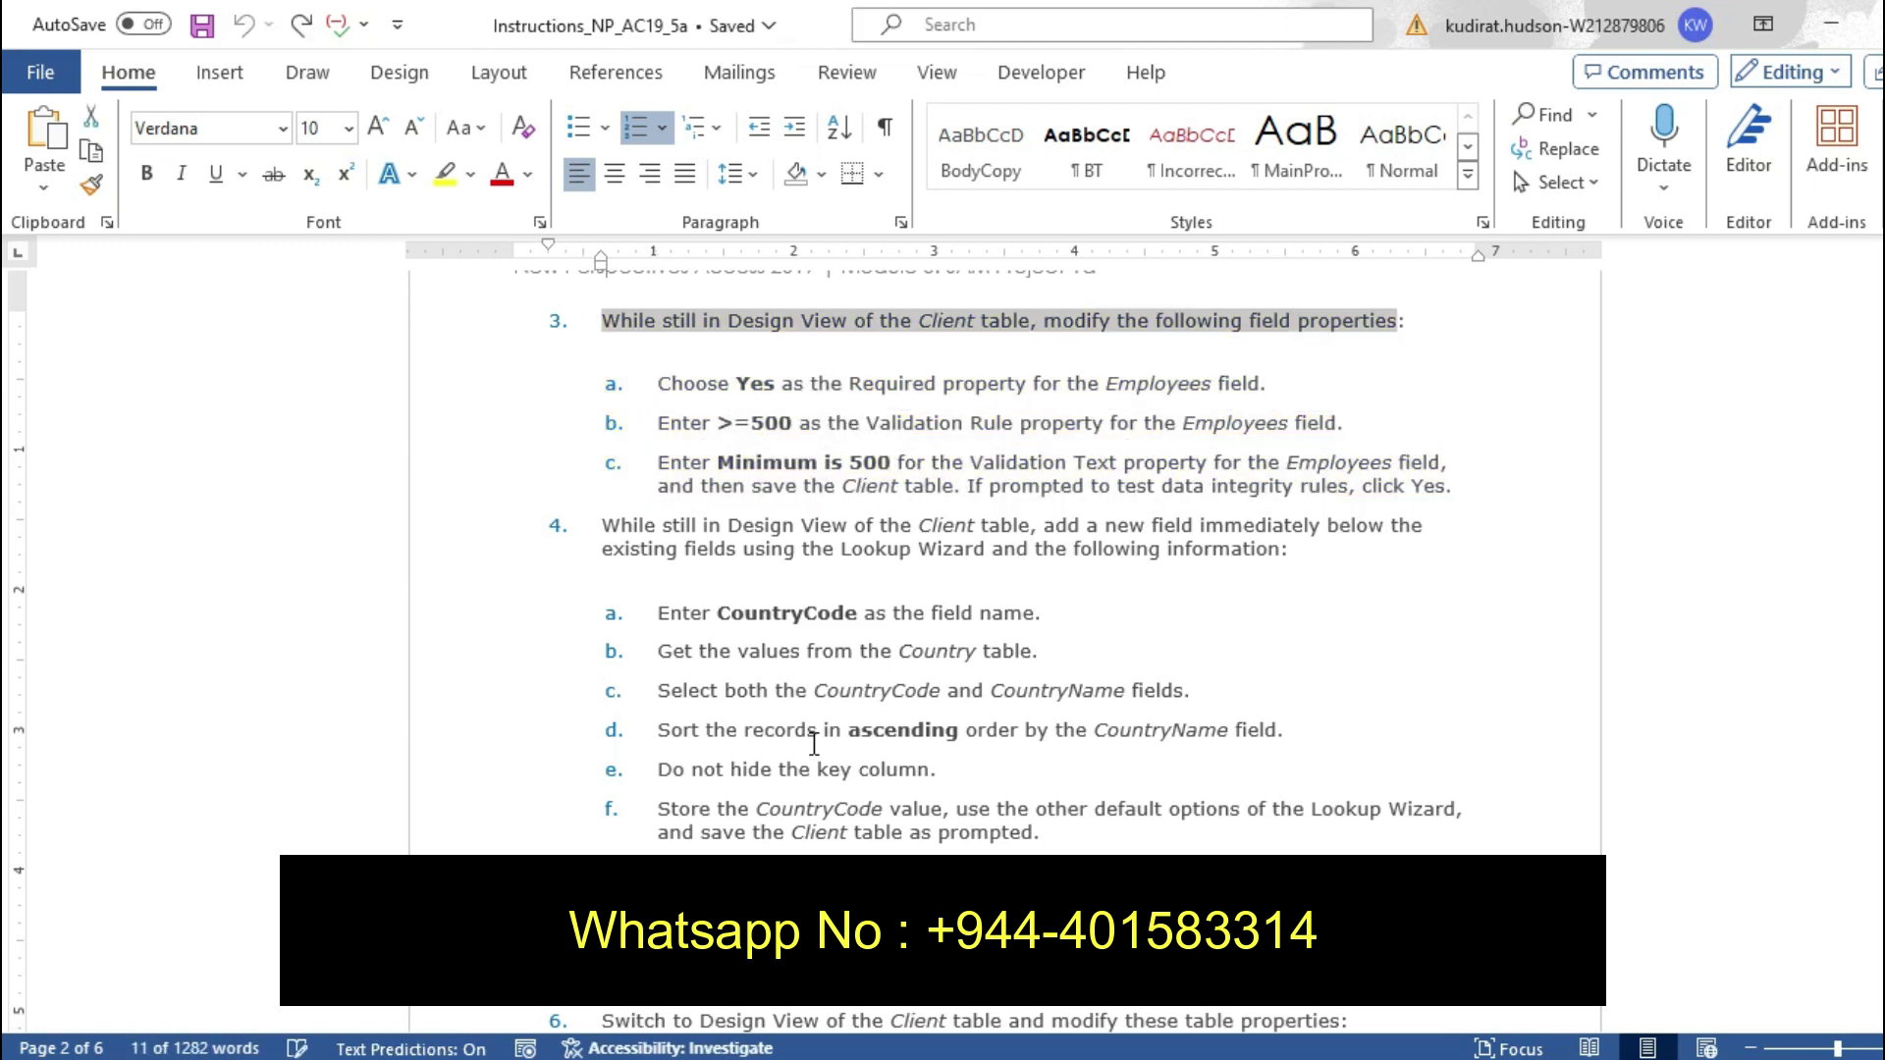
Highlight the step 4 instruction about adding a new Client field with the Lookup Wizard in yellow
{"action": "left_click_drag", "start_coordinate": [594, 527], "coordinate": [1287, 548]}
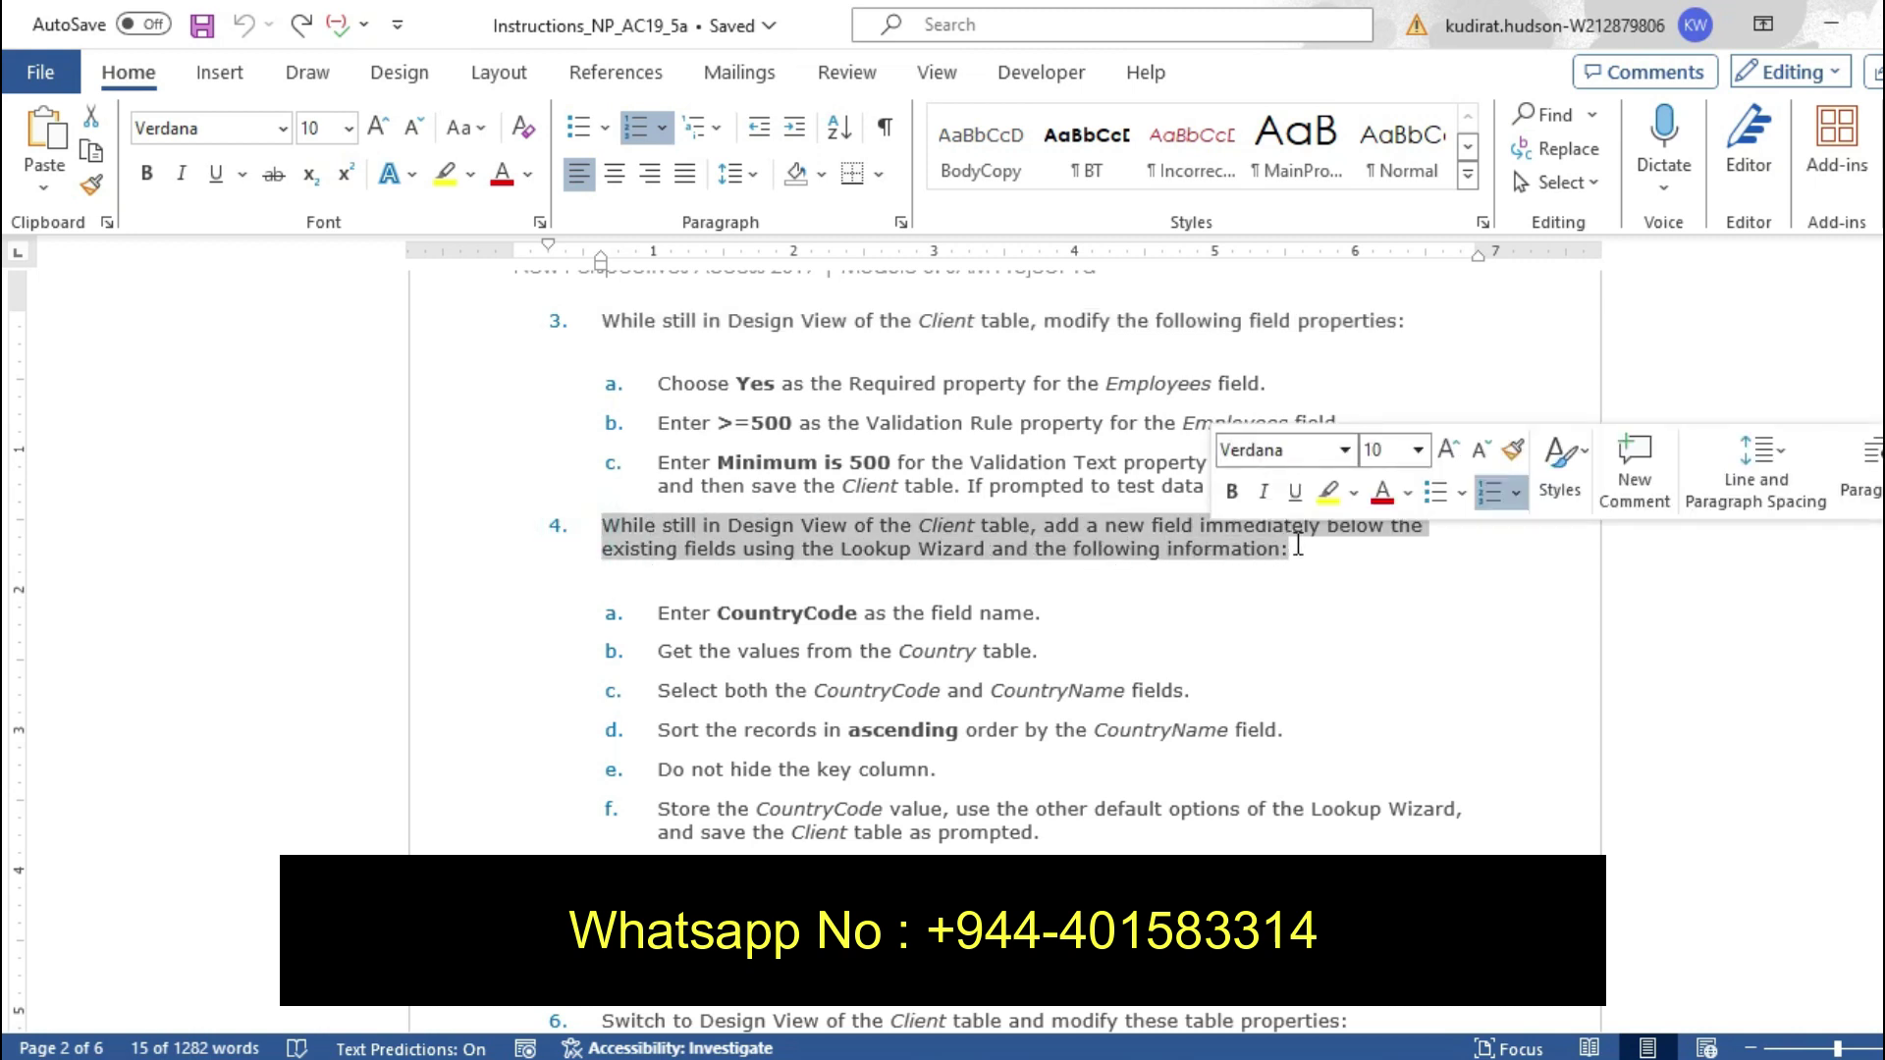
{"action": "left_click", "coordinate": [1327, 494]}
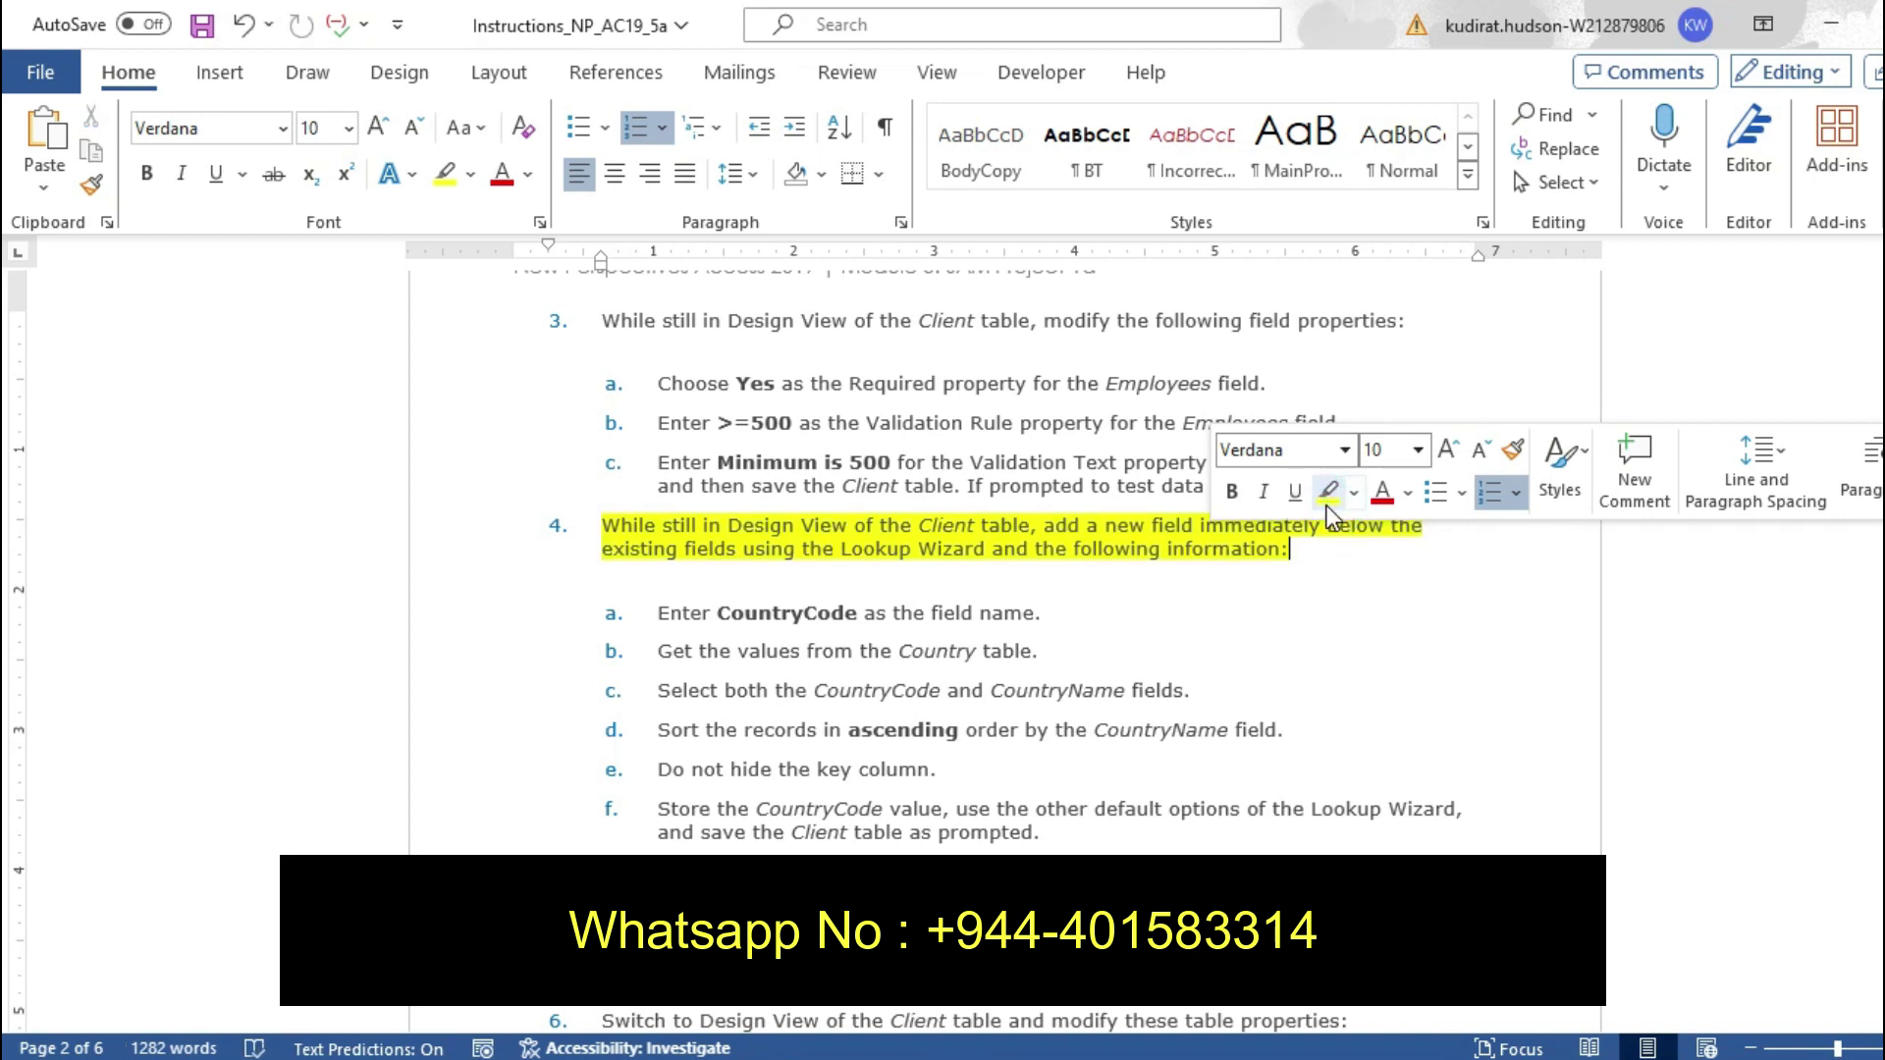
{"action": "left_click", "coordinate": [1077, 584]}
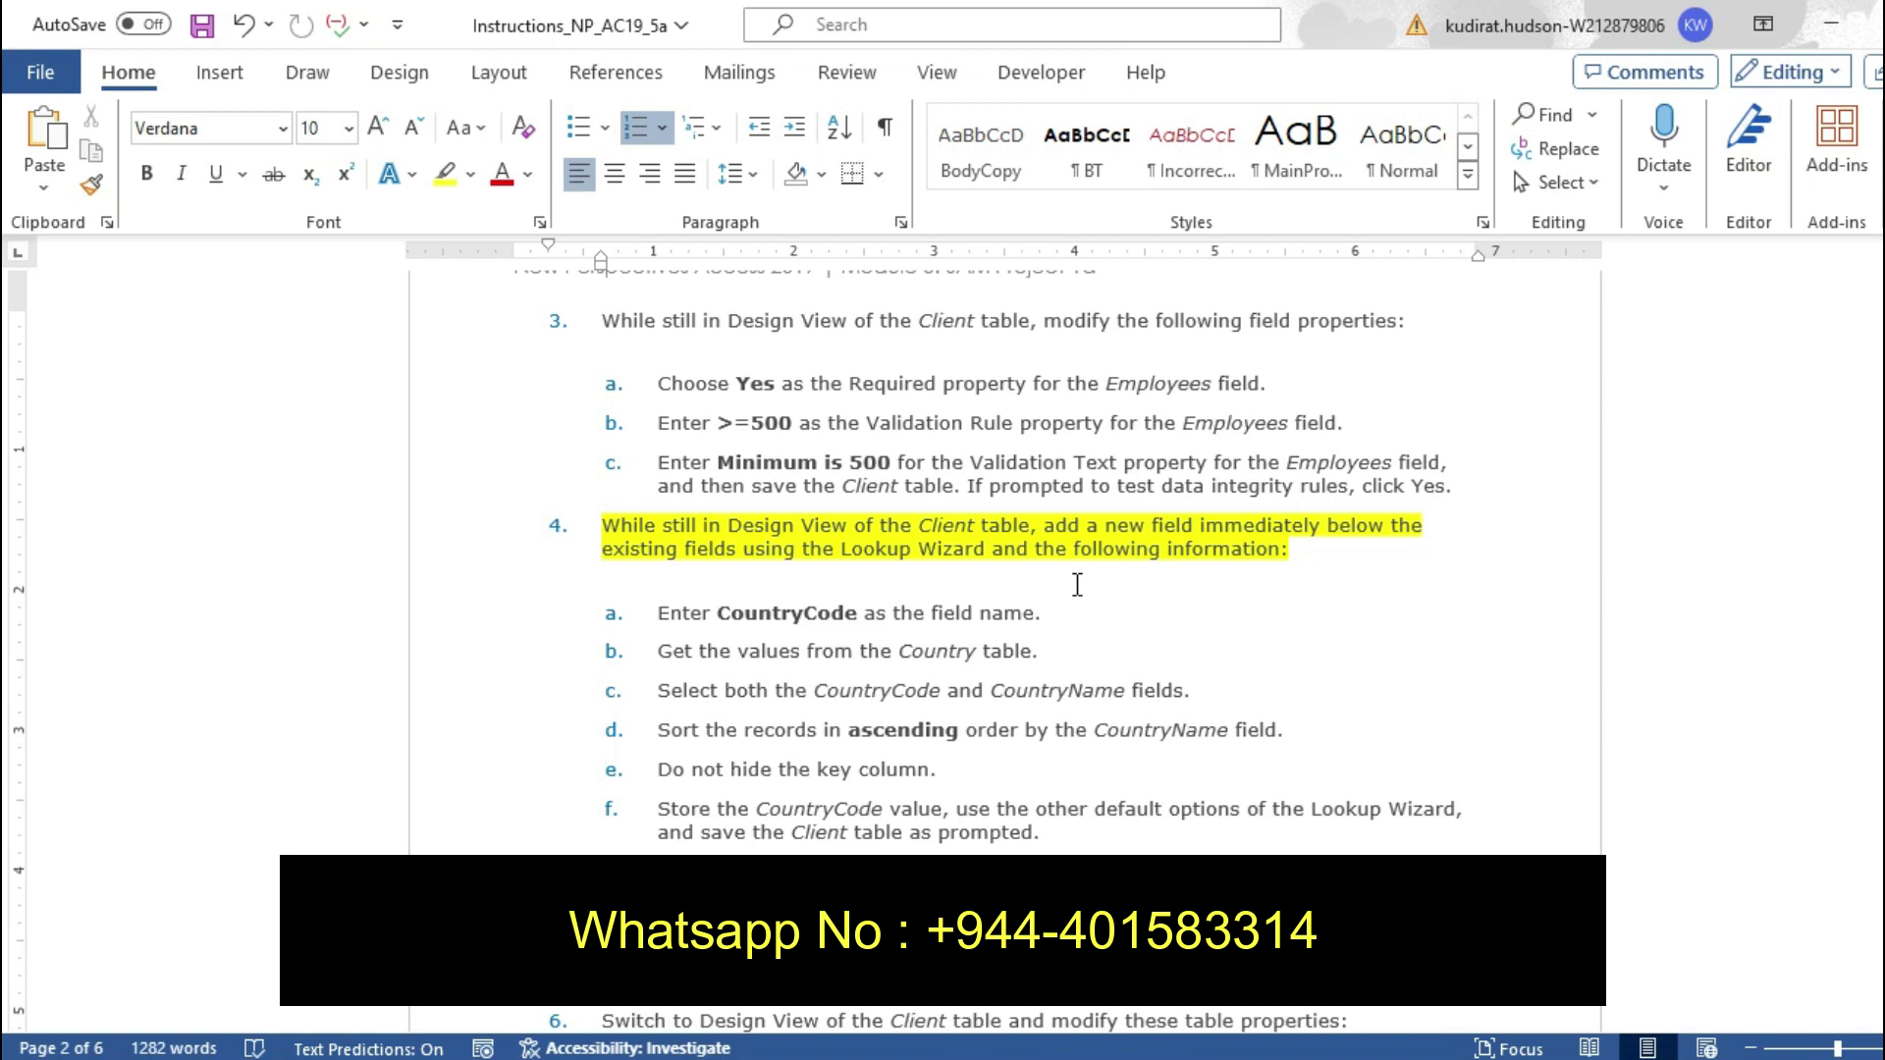
Switch to Access, return the Client table to Design View, and select the empty field row below Notes
{"action": "key", "text": "alt+Tab"}
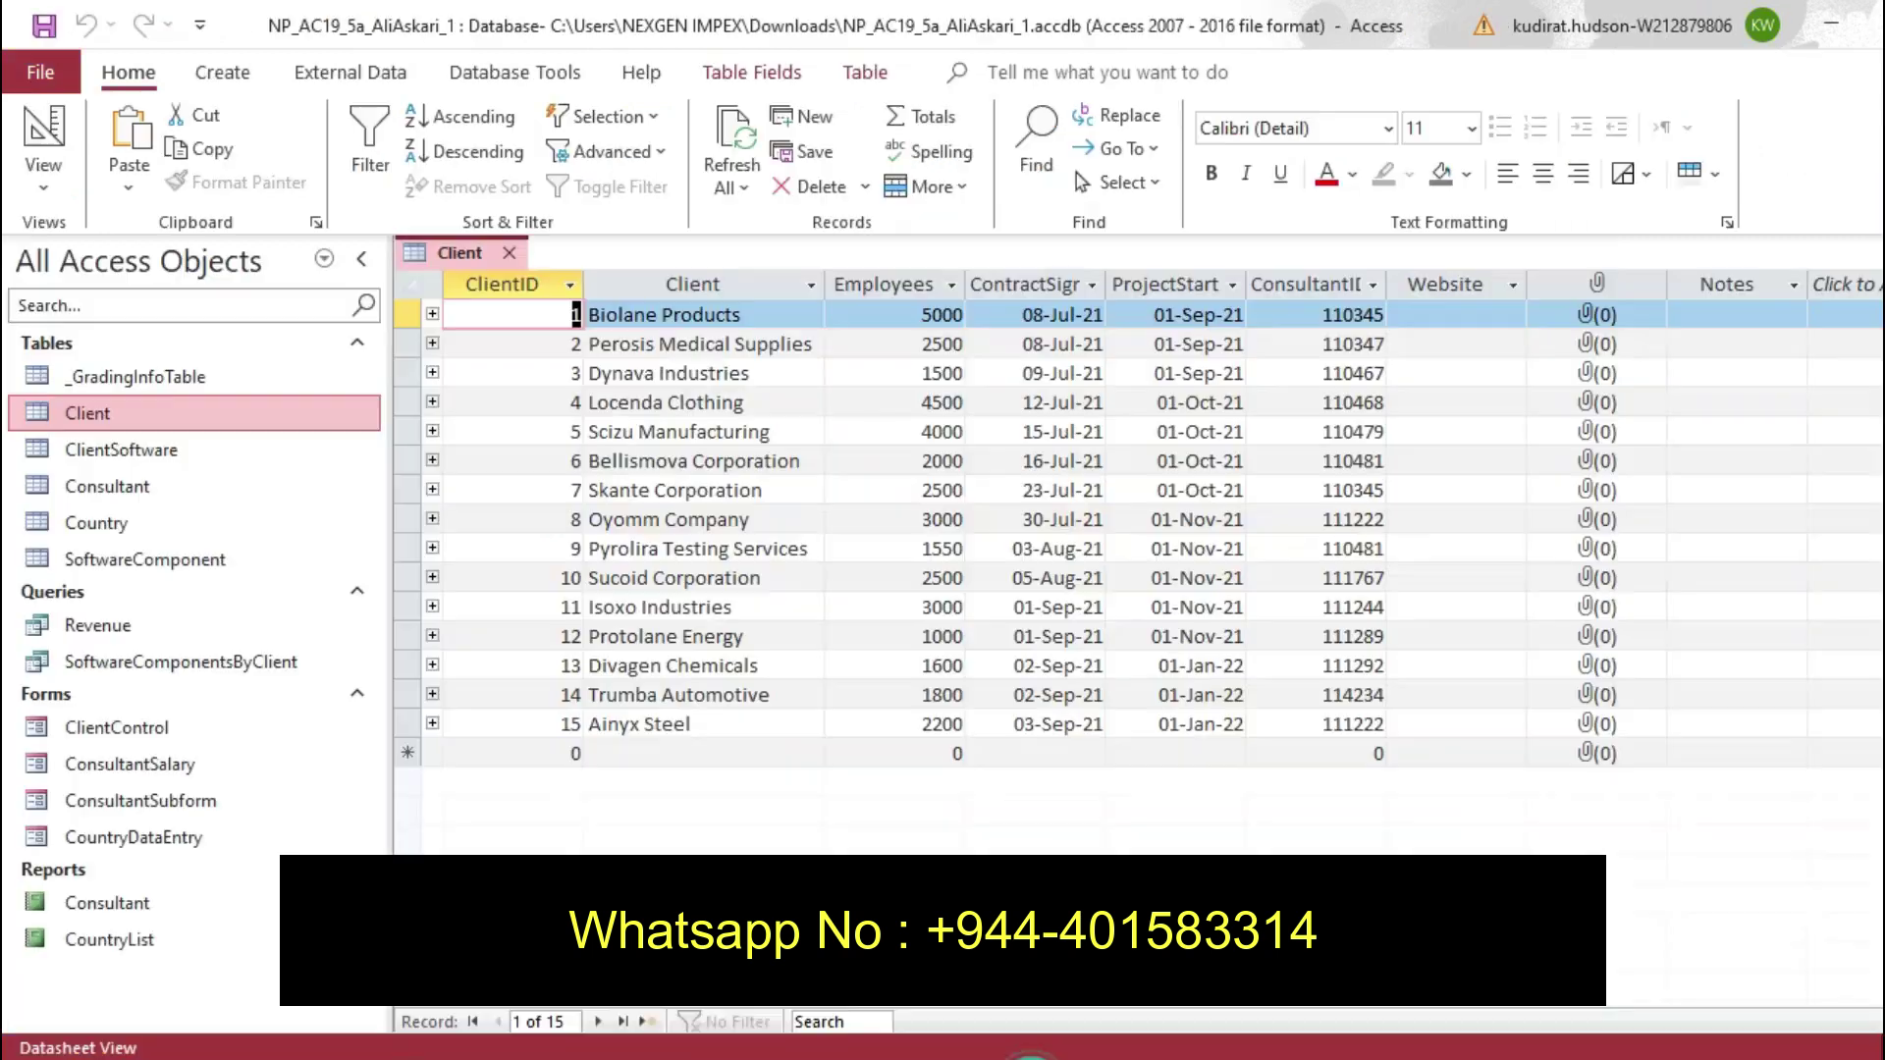
{"action": "left_click", "coordinate": [48, 187]}
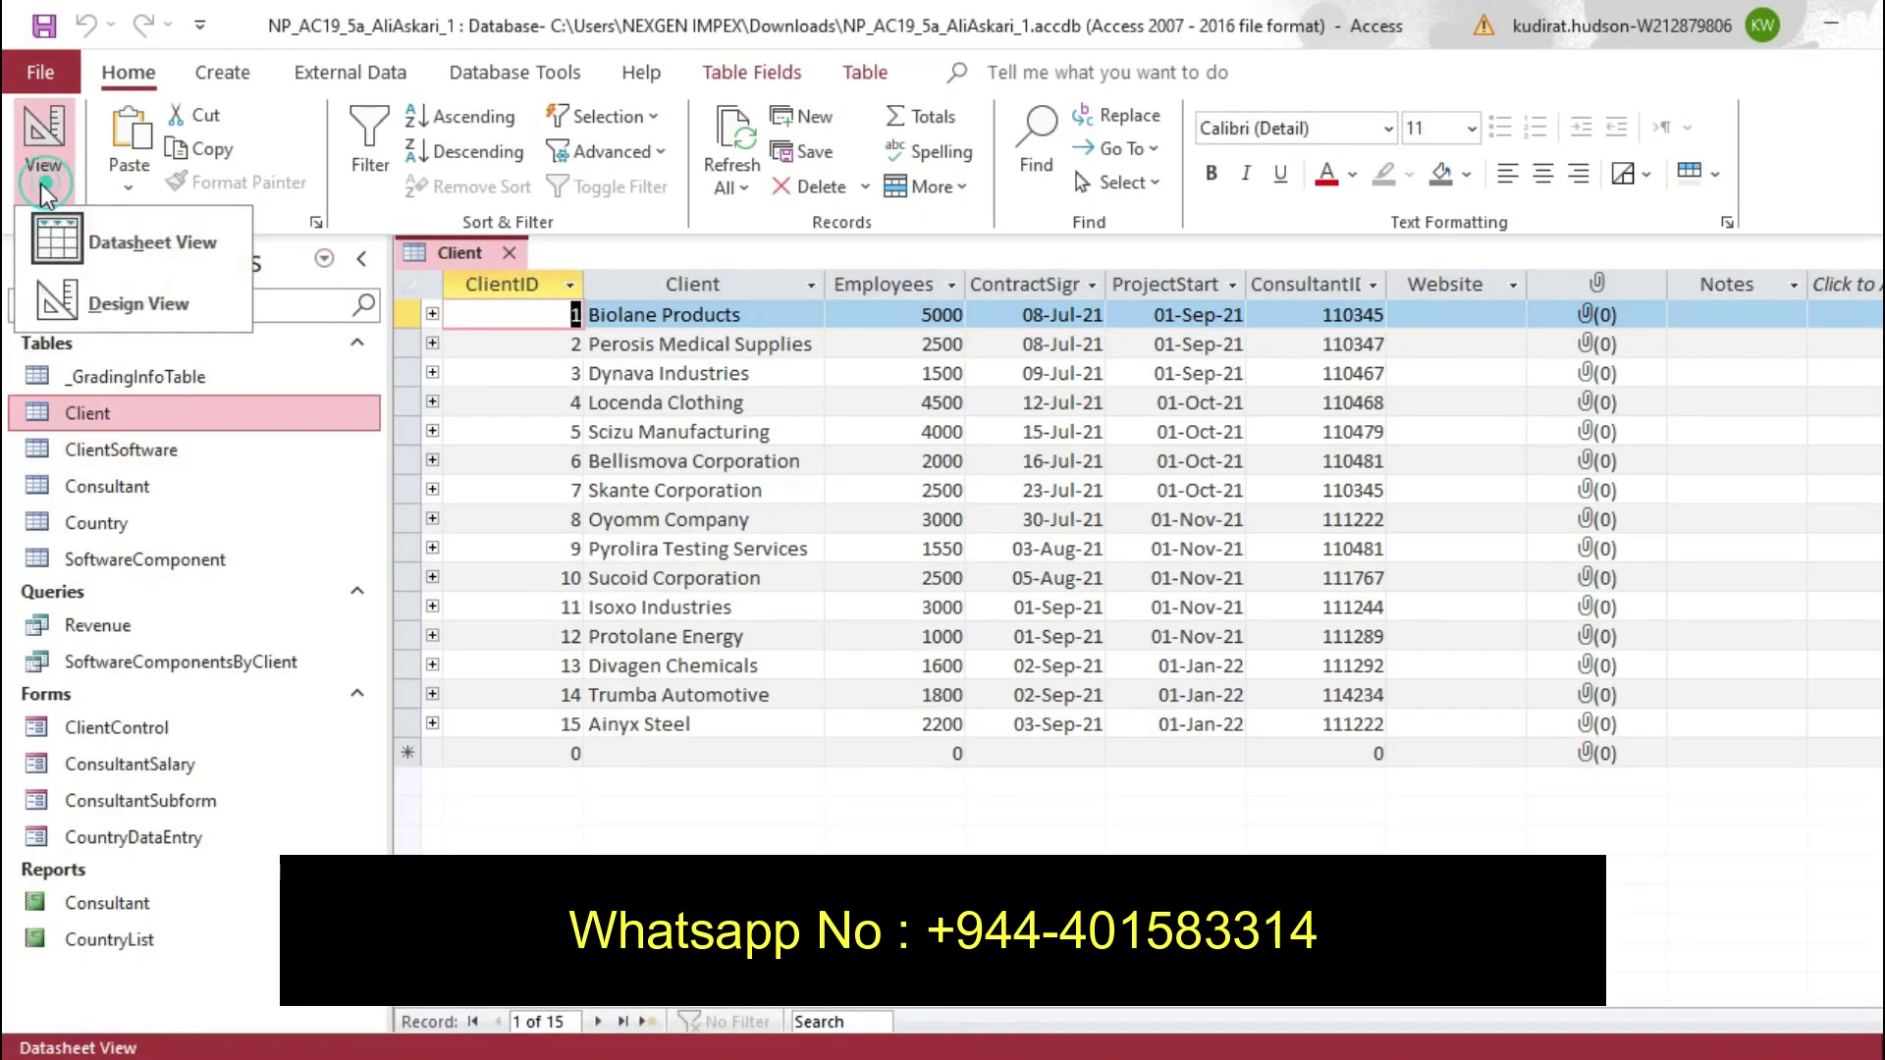
{"action": "left_click", "coordinate": [123, 304]}
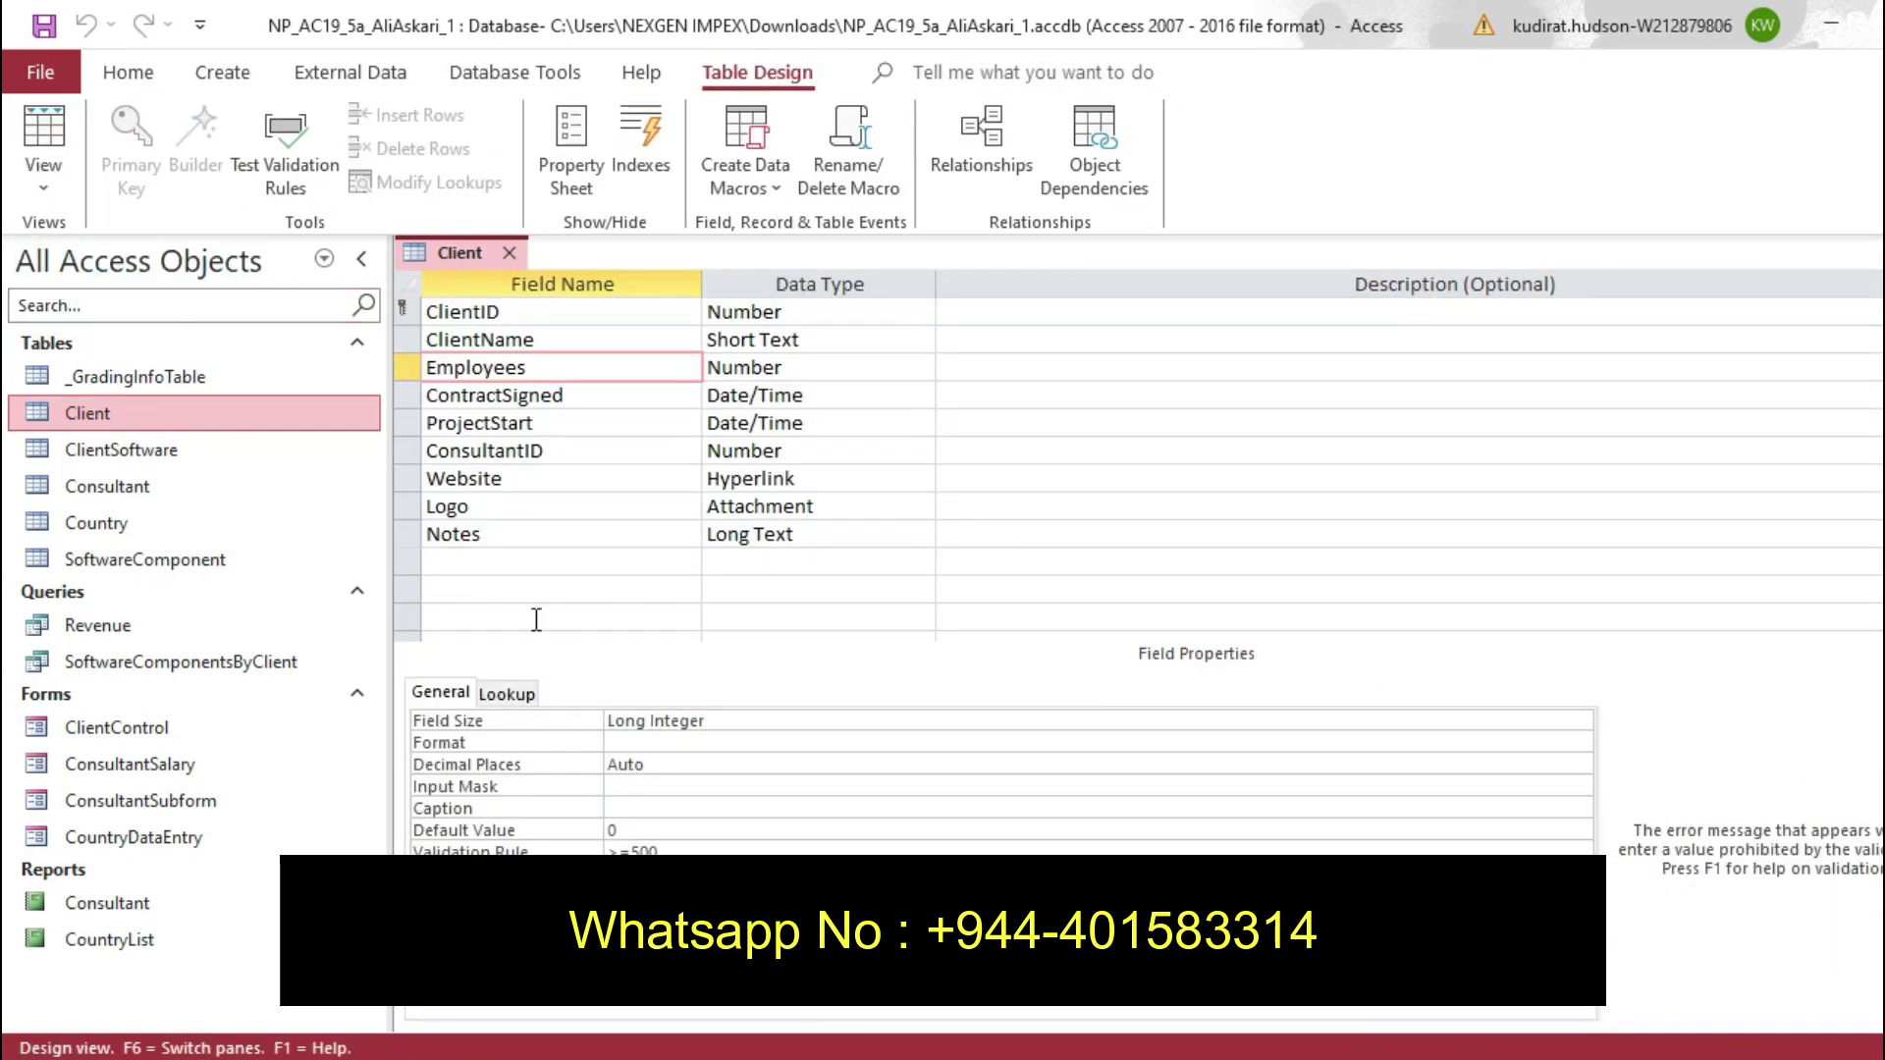
{"action": "left_click", "coordinate": [469, 563]}
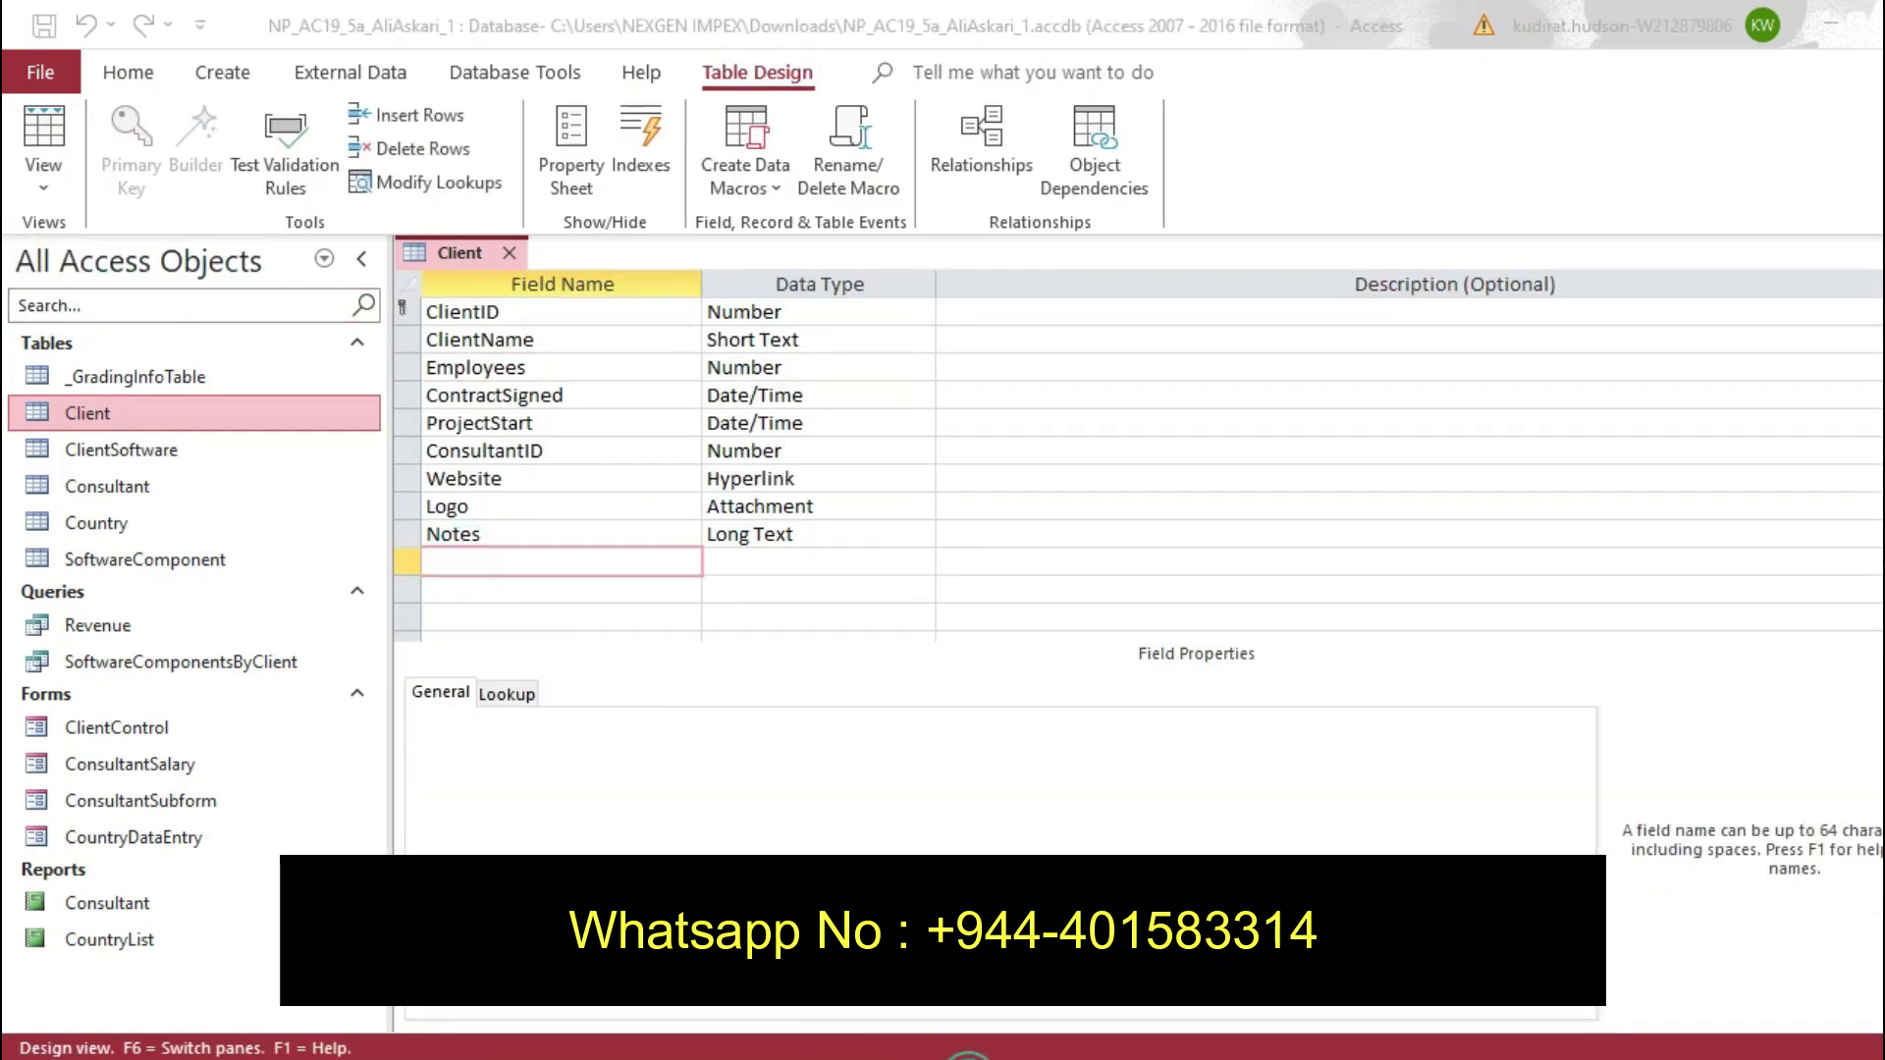
Copy CountryCode from item a of step 4 in Word and paste it in Access as the new field name below Notes
{"action": "key", "text": "alt+Tab"}
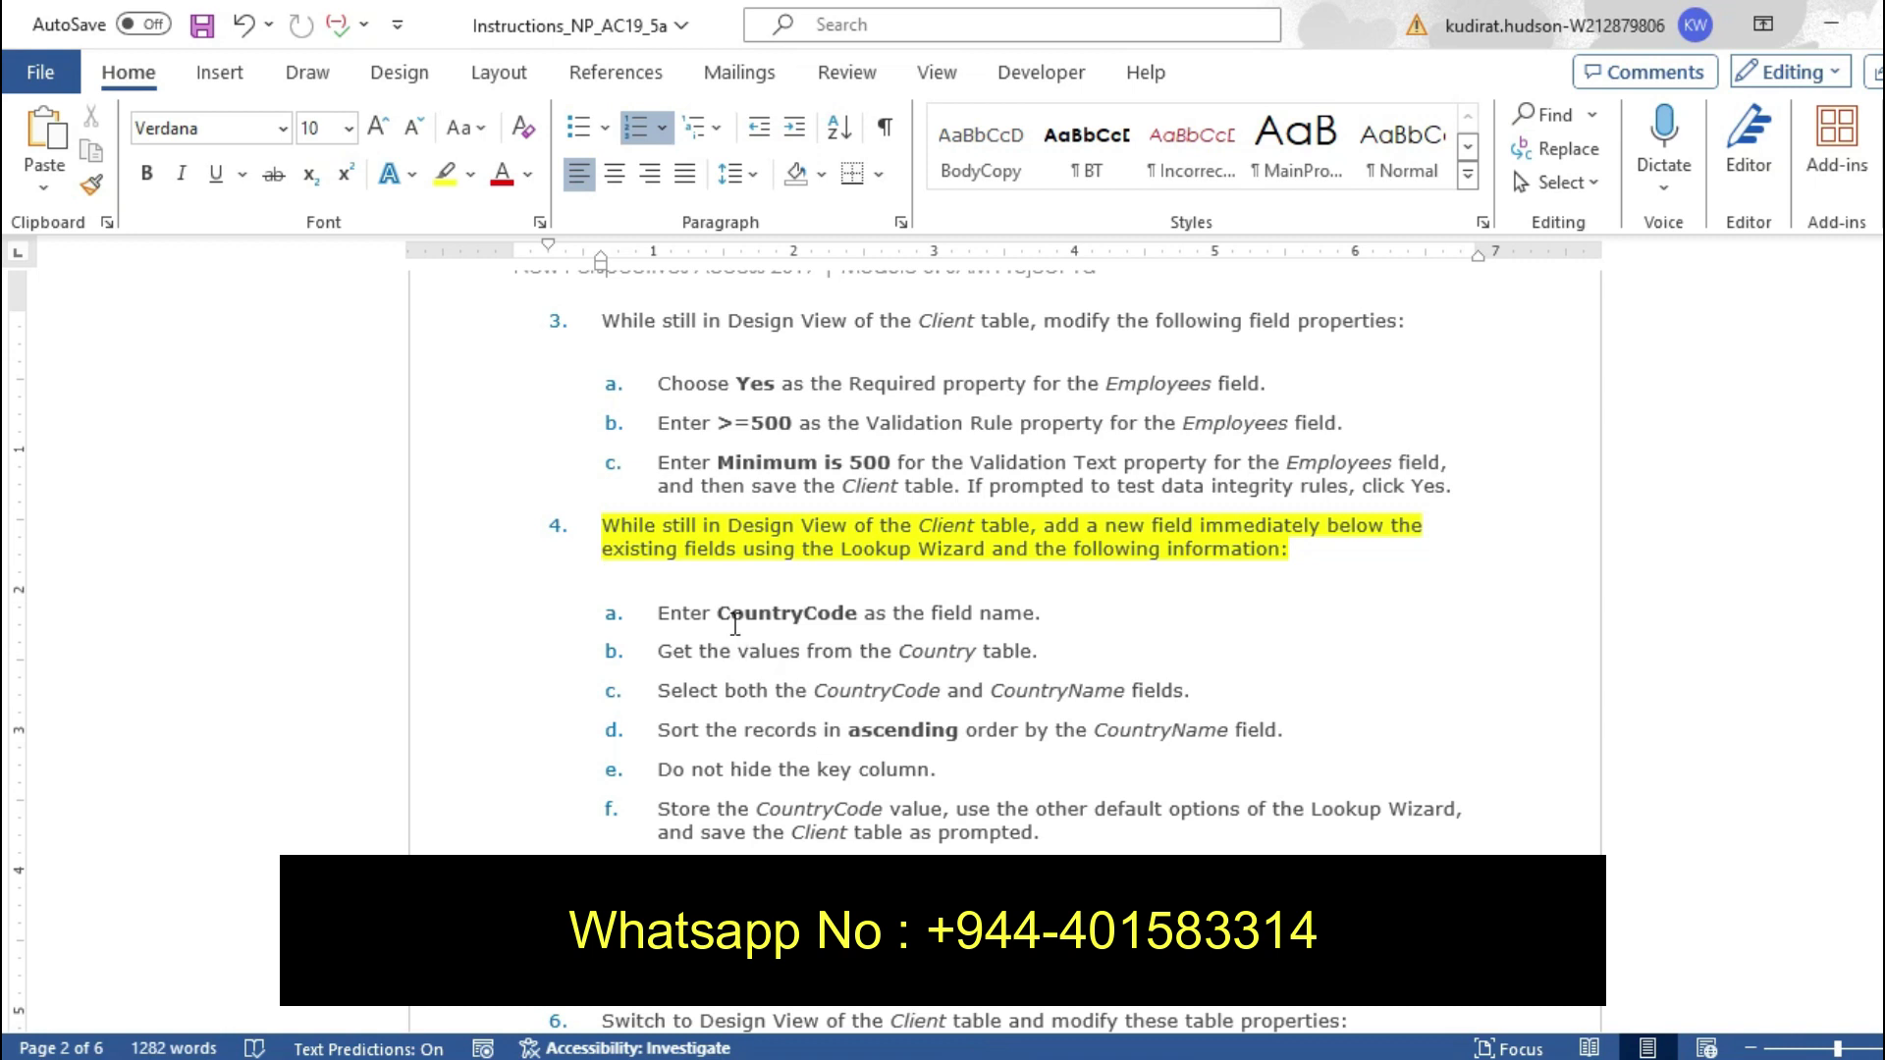
{"action": "left_click_drag", "start_coordinate": [730, 612], "coordinate": [841, 608]}
{"action": "left_click", "coordinate": [712, 578]}
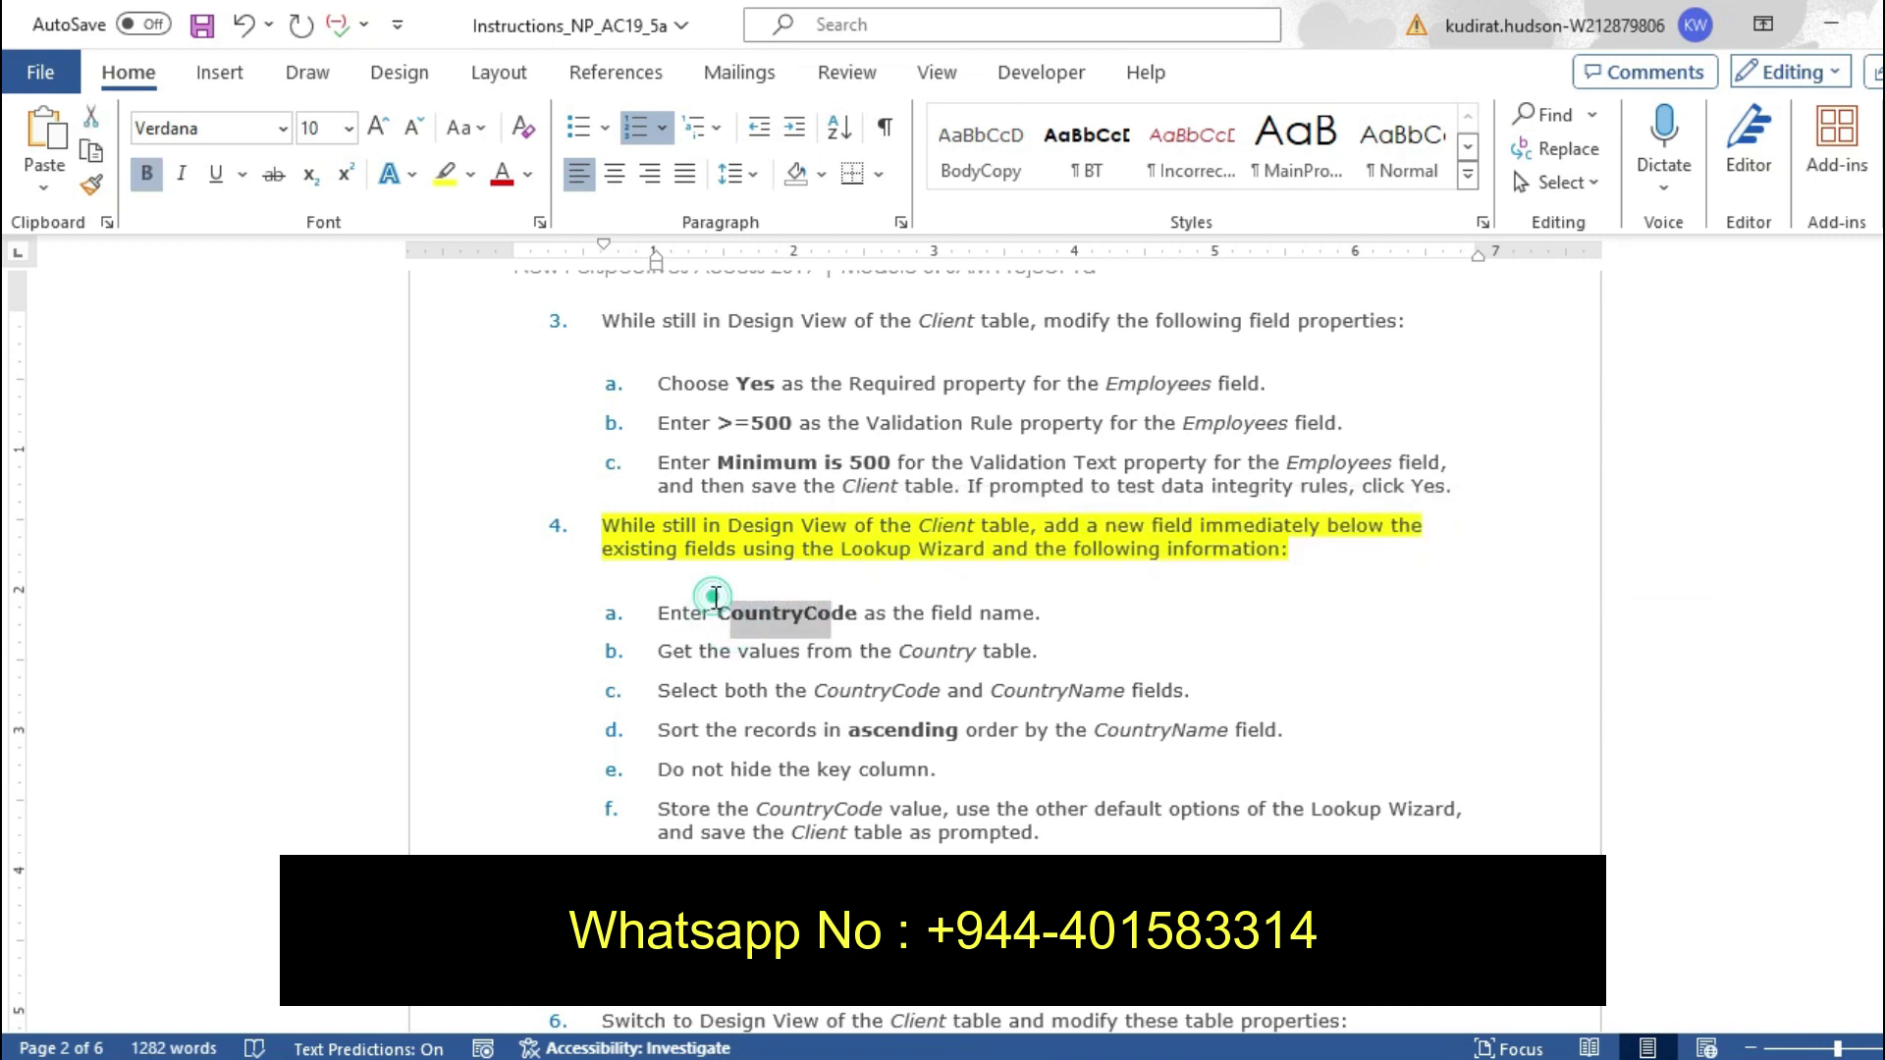
{"action": "left_click_drag", "start_coordinate": [720, 613], "coordinate": [856, 619]}
{"action": "key", "text": "ctrl+c"}
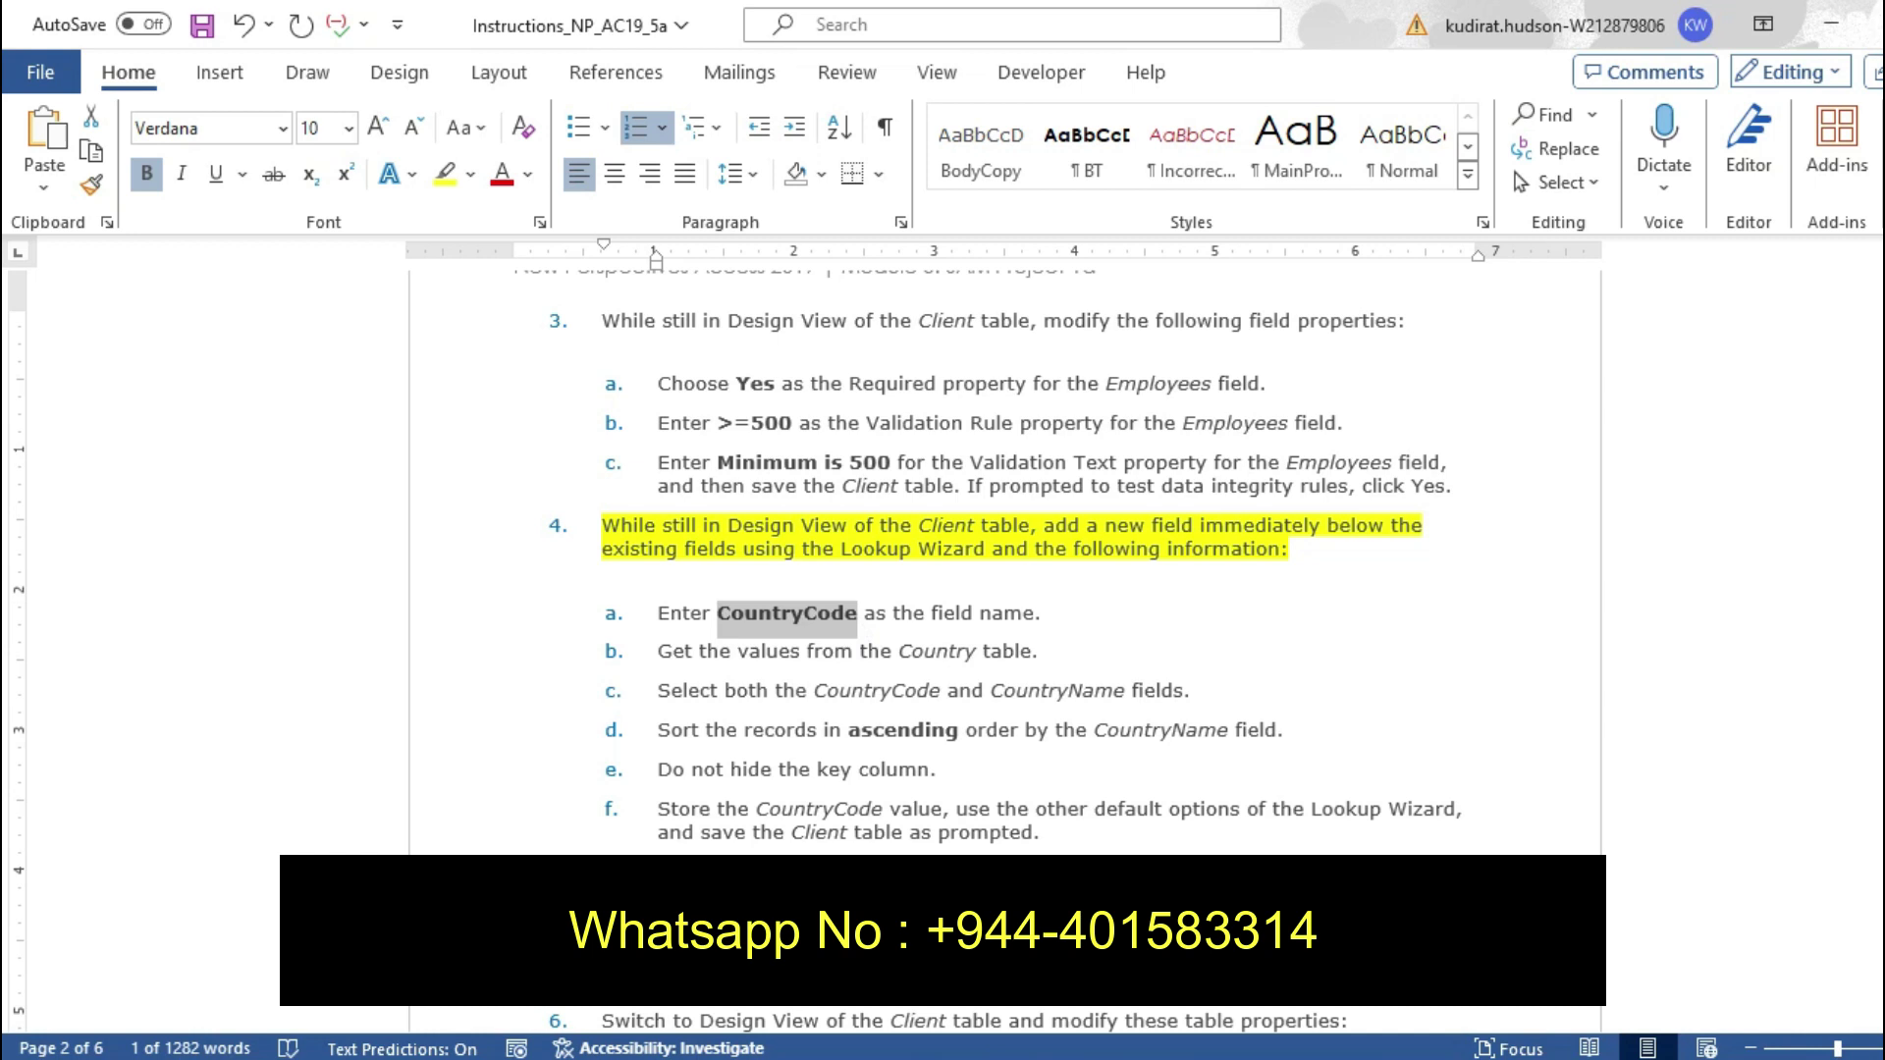
{"action": "key", "text": "alt+Tab"}
{"action": "left_click", "coordinate": [443, 560]}
{"action": "key", "text": "ctrl+v"}
Switch to Word and highlight item b of step 4, about getting the values from the Country table, in yellow
{"action": "key", "text": "alt+Tab"}
{"action": "left_click_drag", "start_coordinate": [660, 658], "coordinate": [1033, 656]}
{"action": "left_click", "coordinate": [1148, 604]}
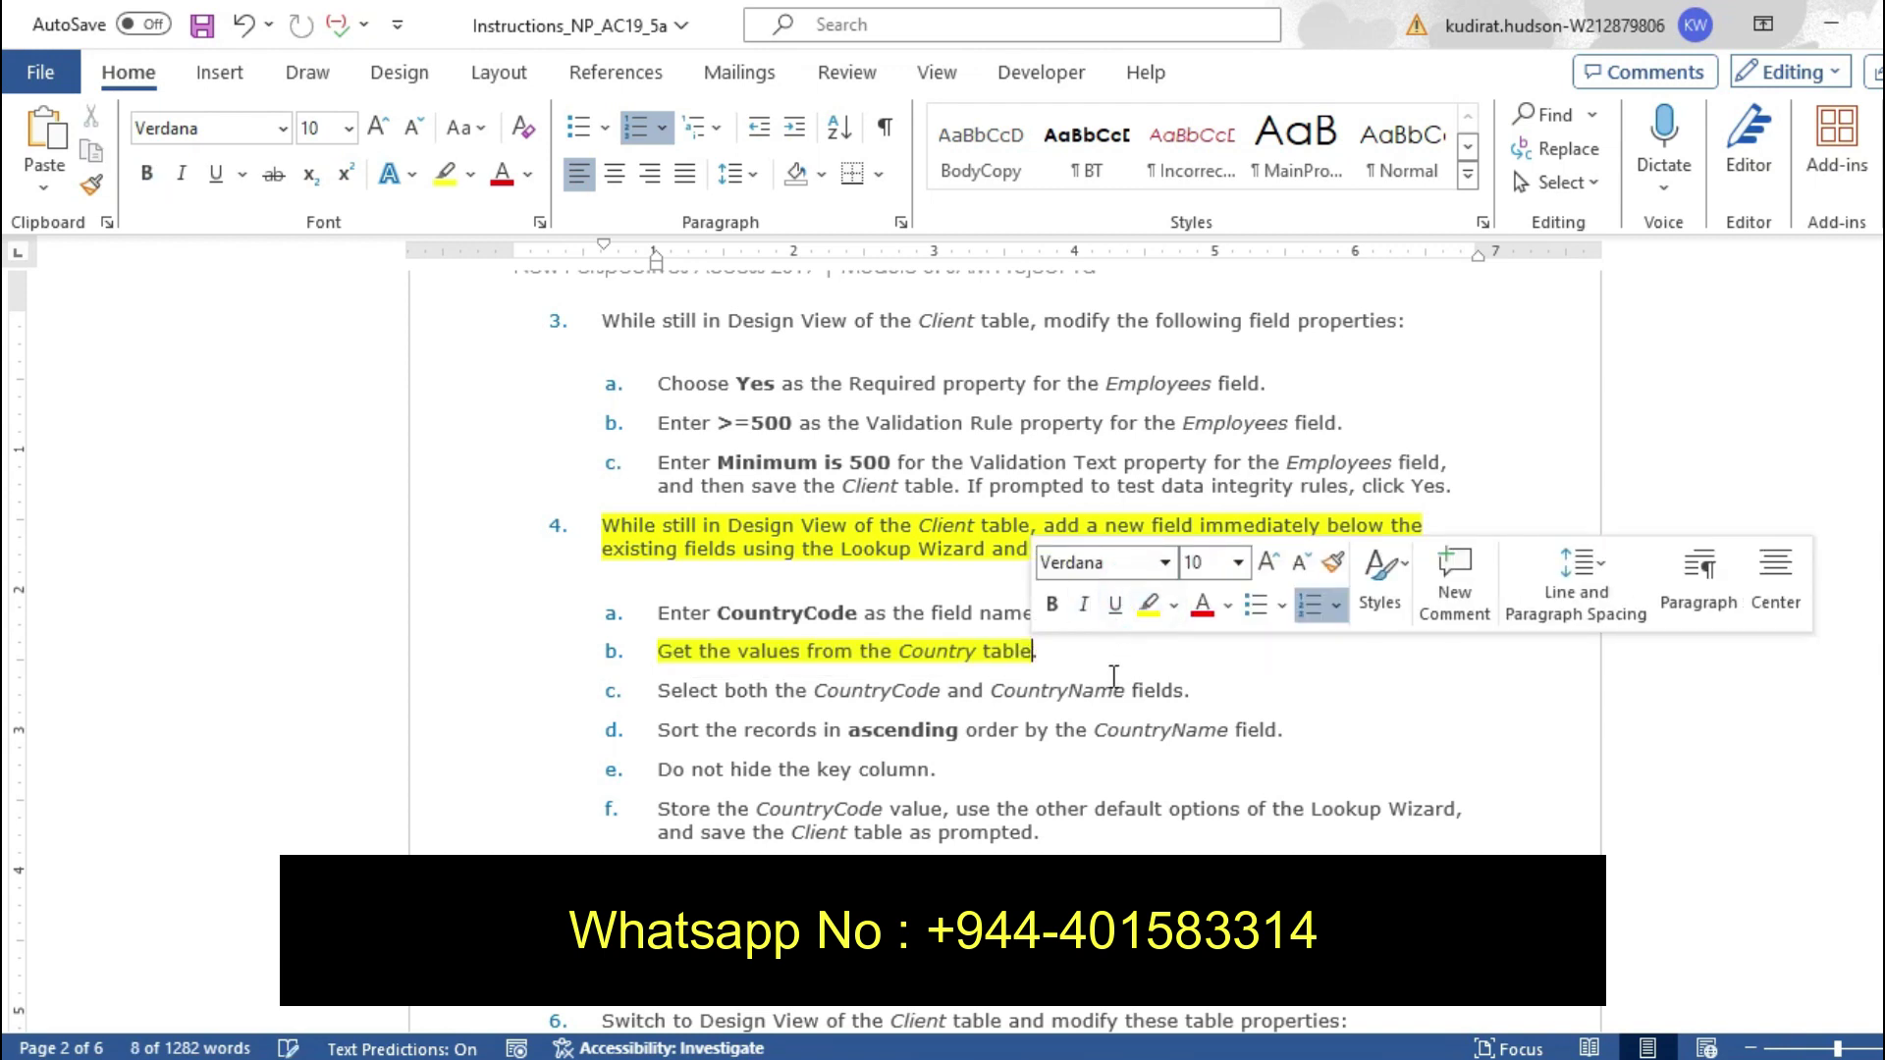
{"action": "left_click", "coordinate": [1109, 675]}
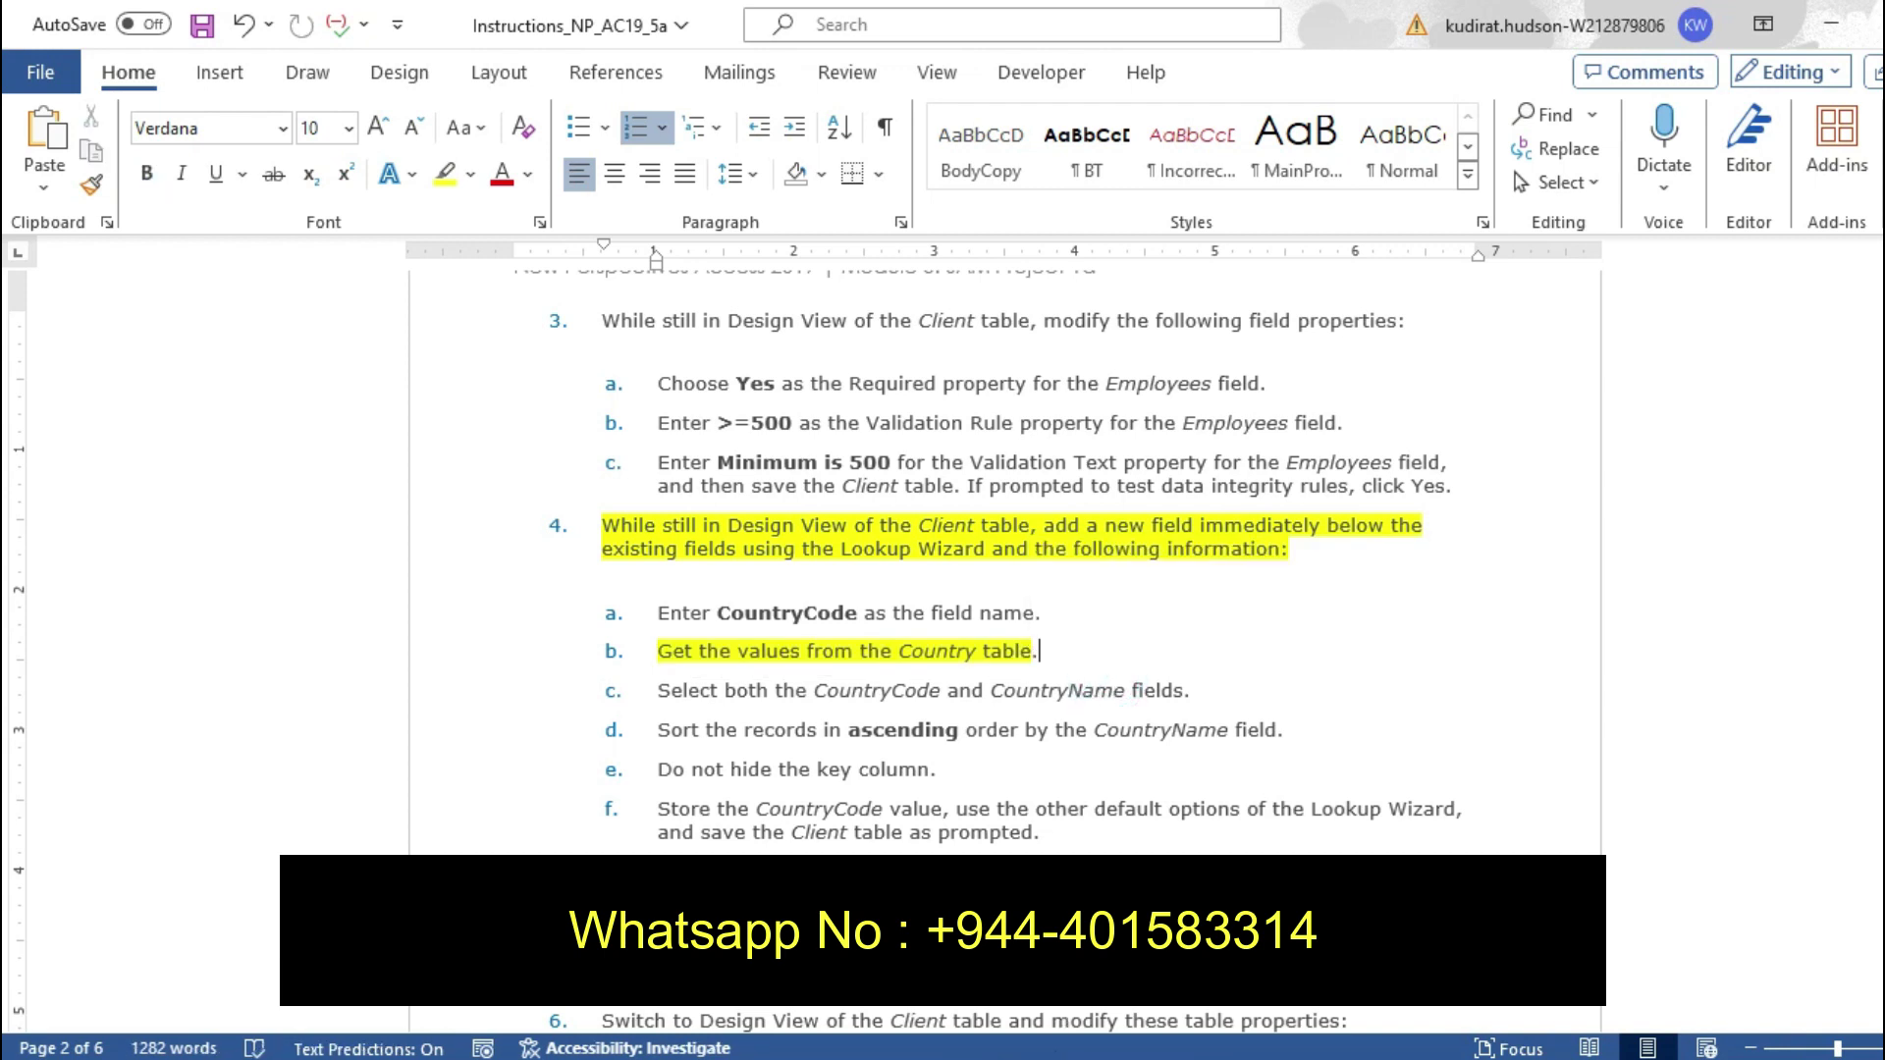
Switch to Access and start the Lookup Wizard for the CountryCode field, taking its values from the Country table
{"action": "key", "text": "alt+Tab"}
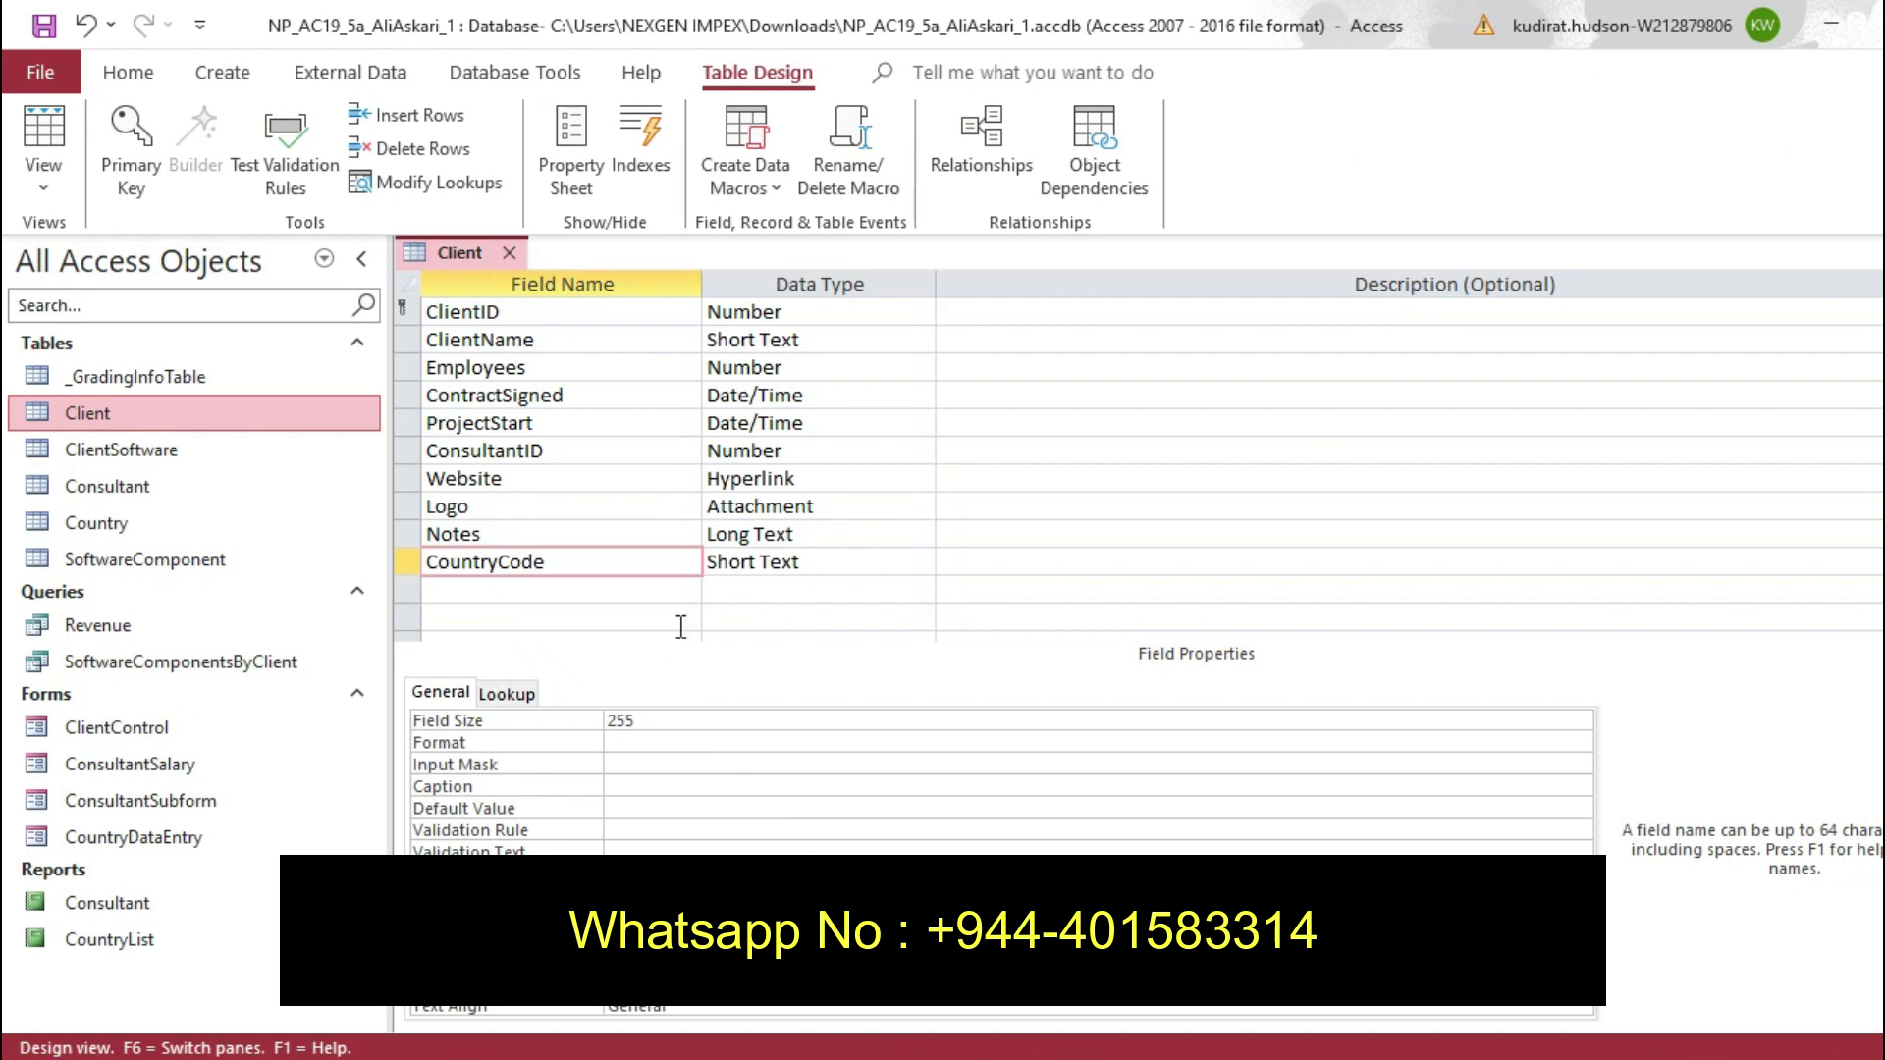
{"action": "left_click", "coordinate": [787, 570]}
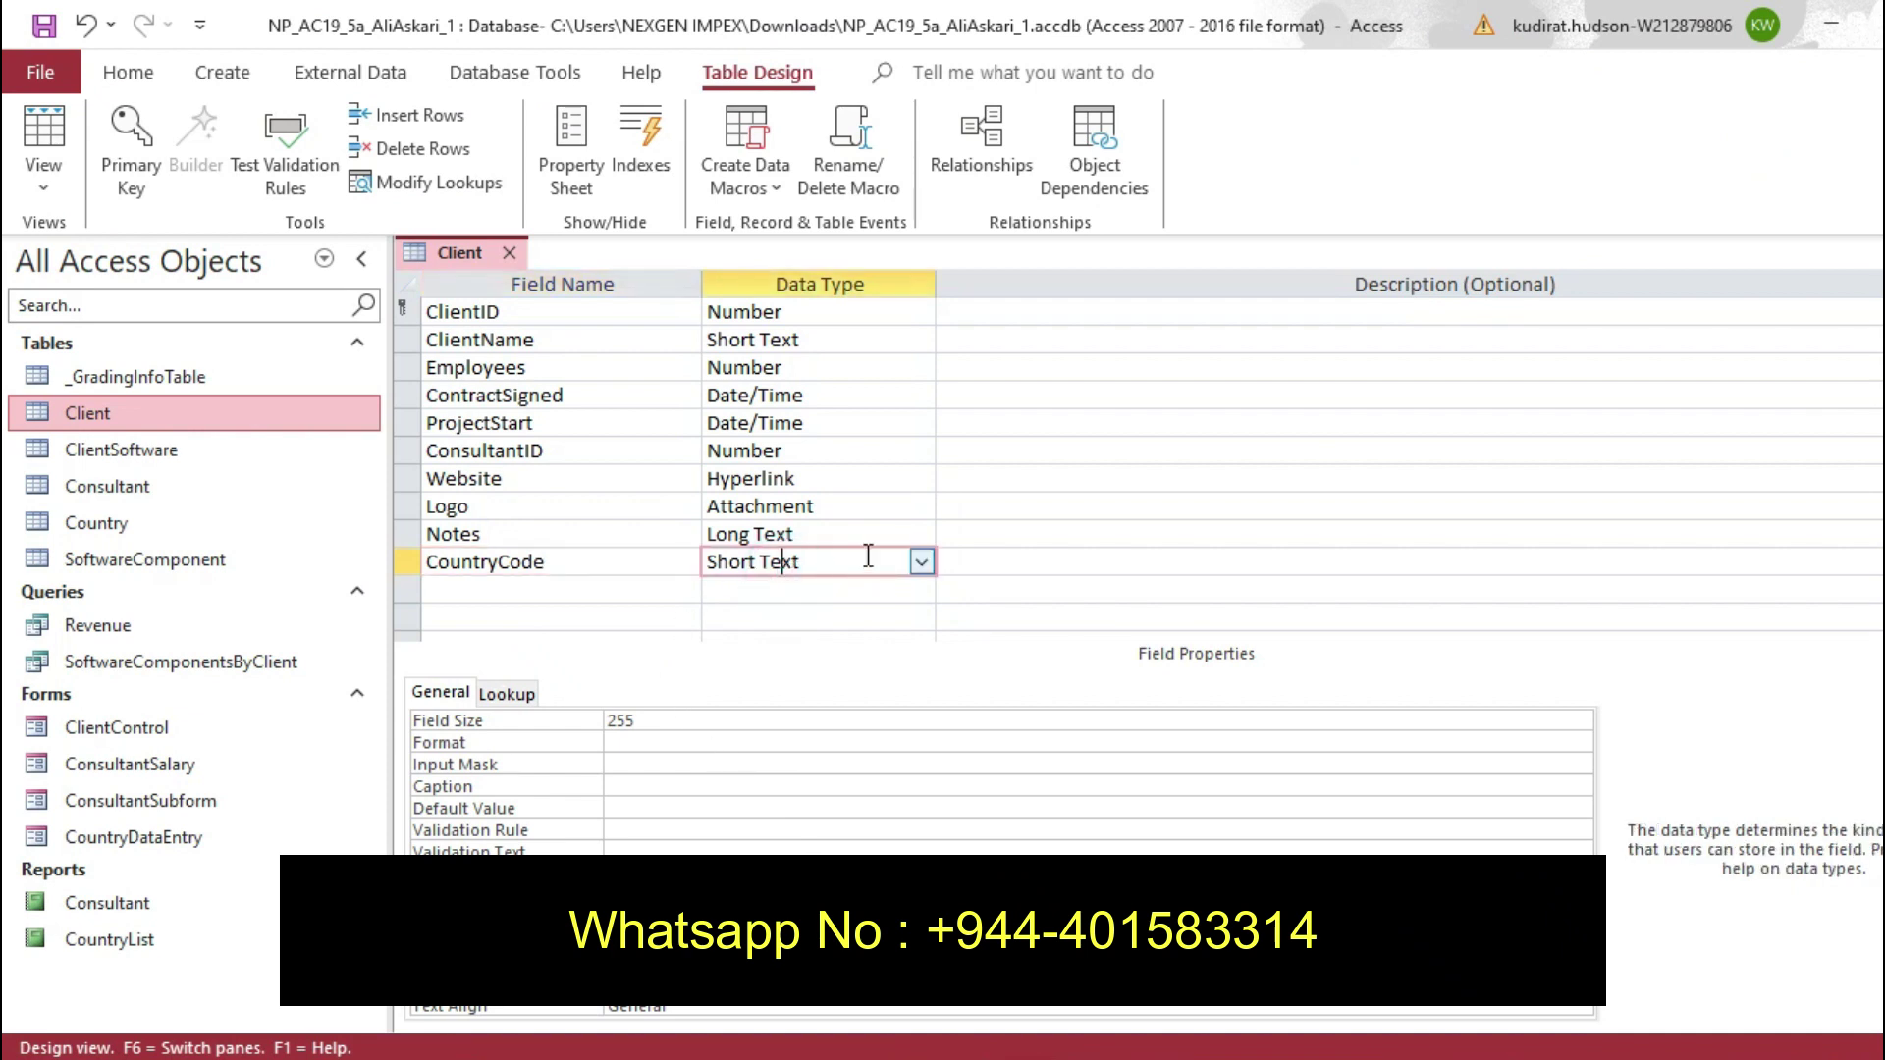
{"action": "left_click", "coordinate": [920, 561]}
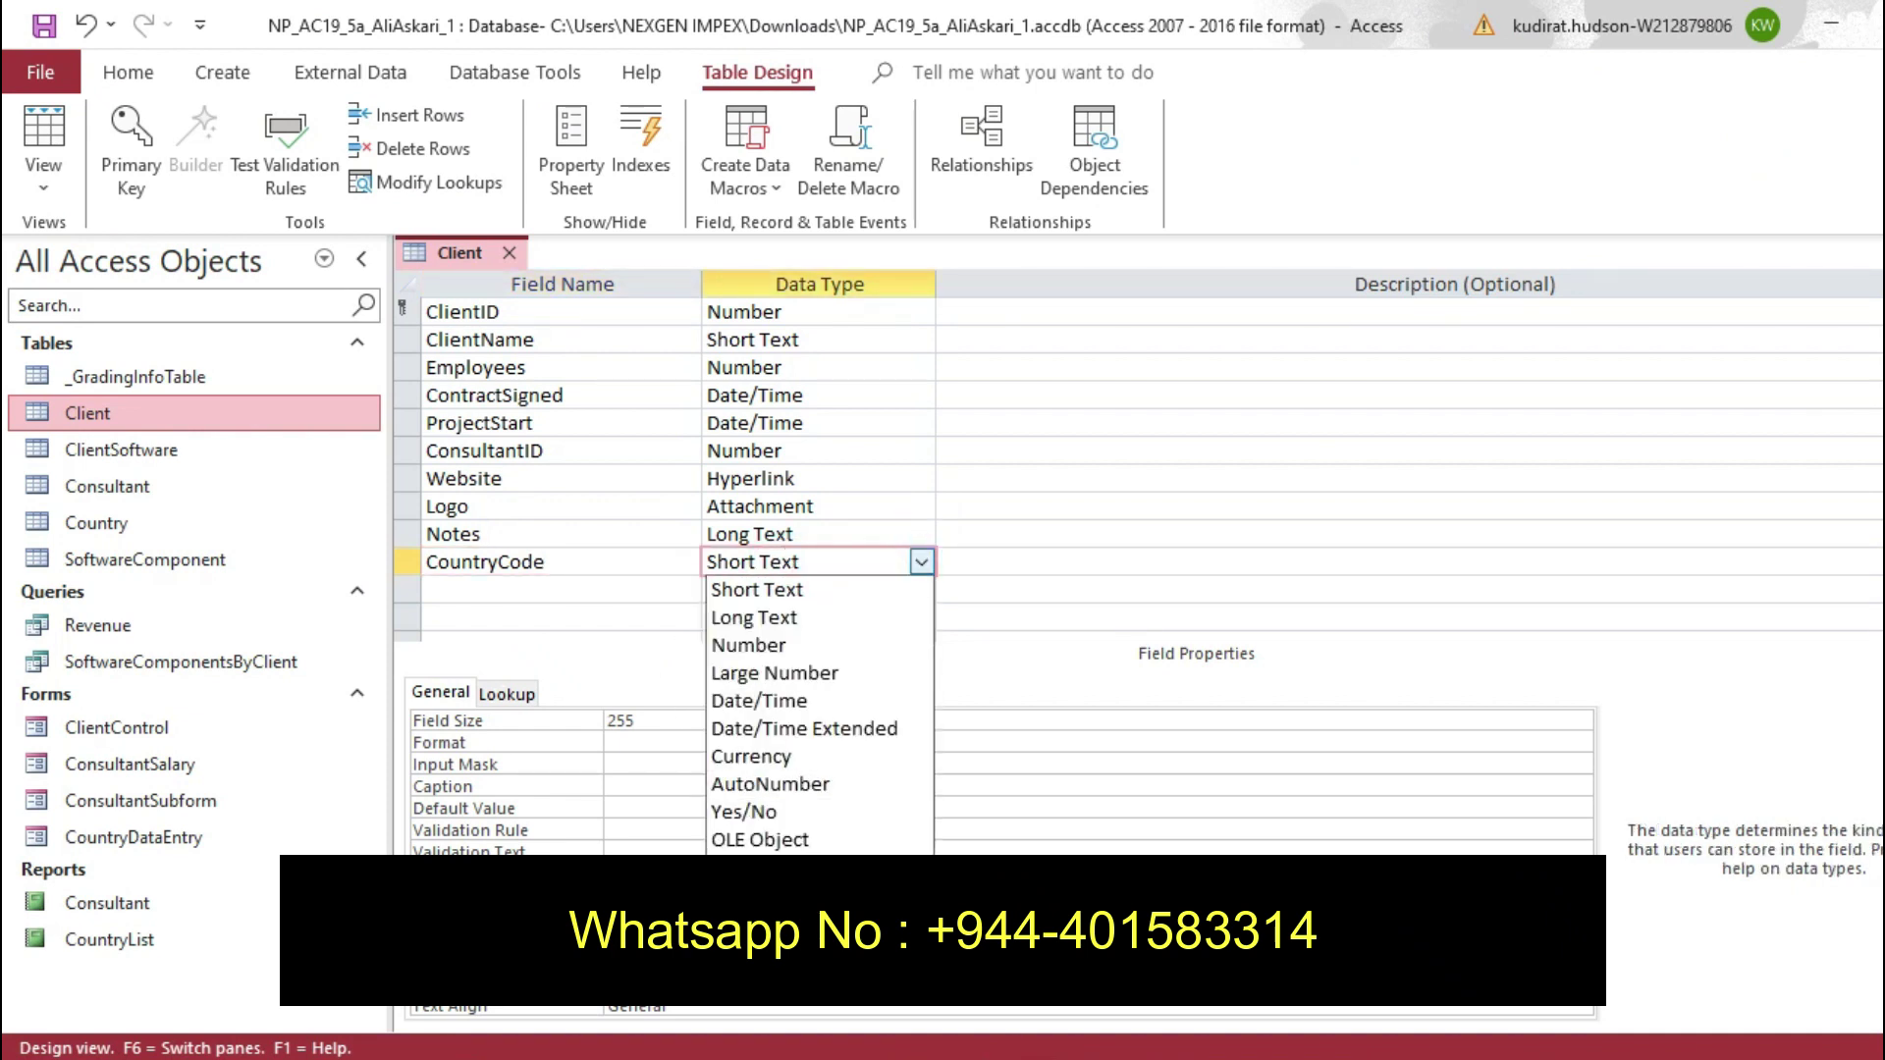
{"action": "left_click", "coordinate": [776, 949]}
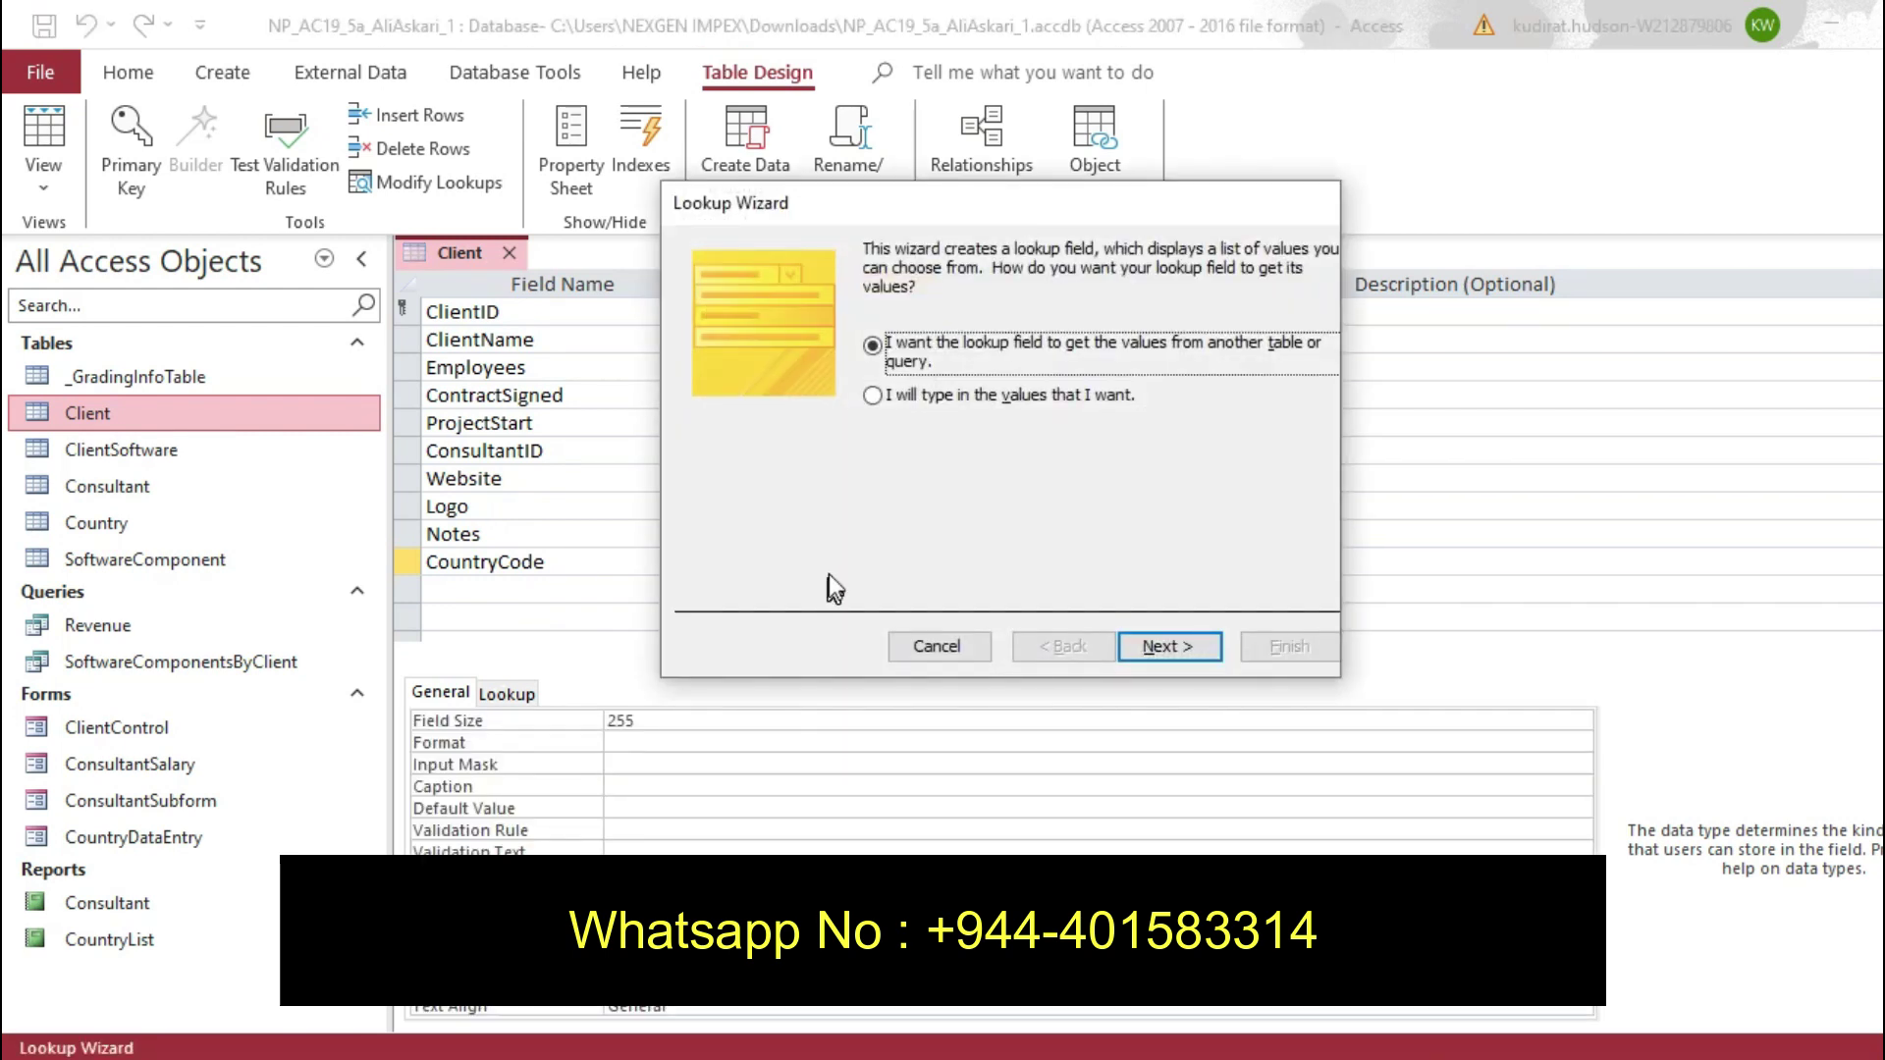
{"action": "left_click", "coordinate": [1153, 643]}
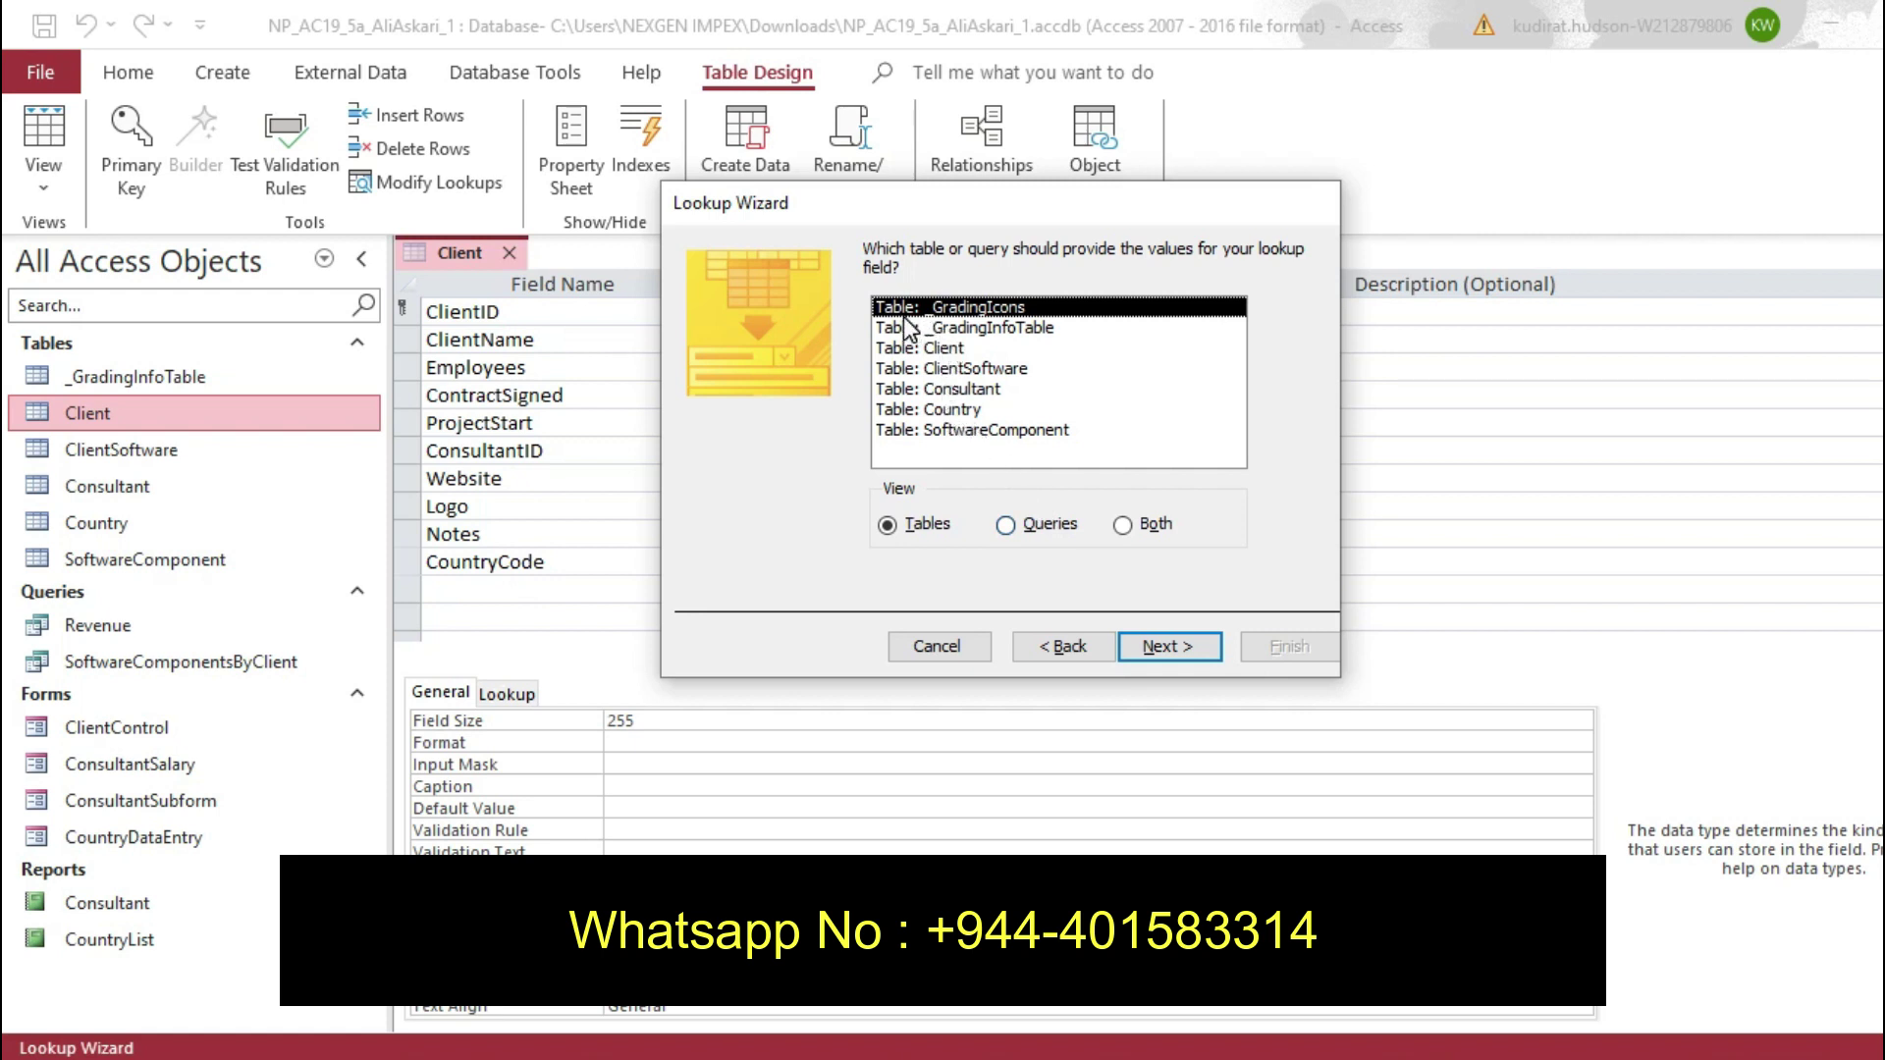
{"action": "left_click", "coordinate": [923, 410]}
{"action": "left_click", "coordinate": [1148, 650]}
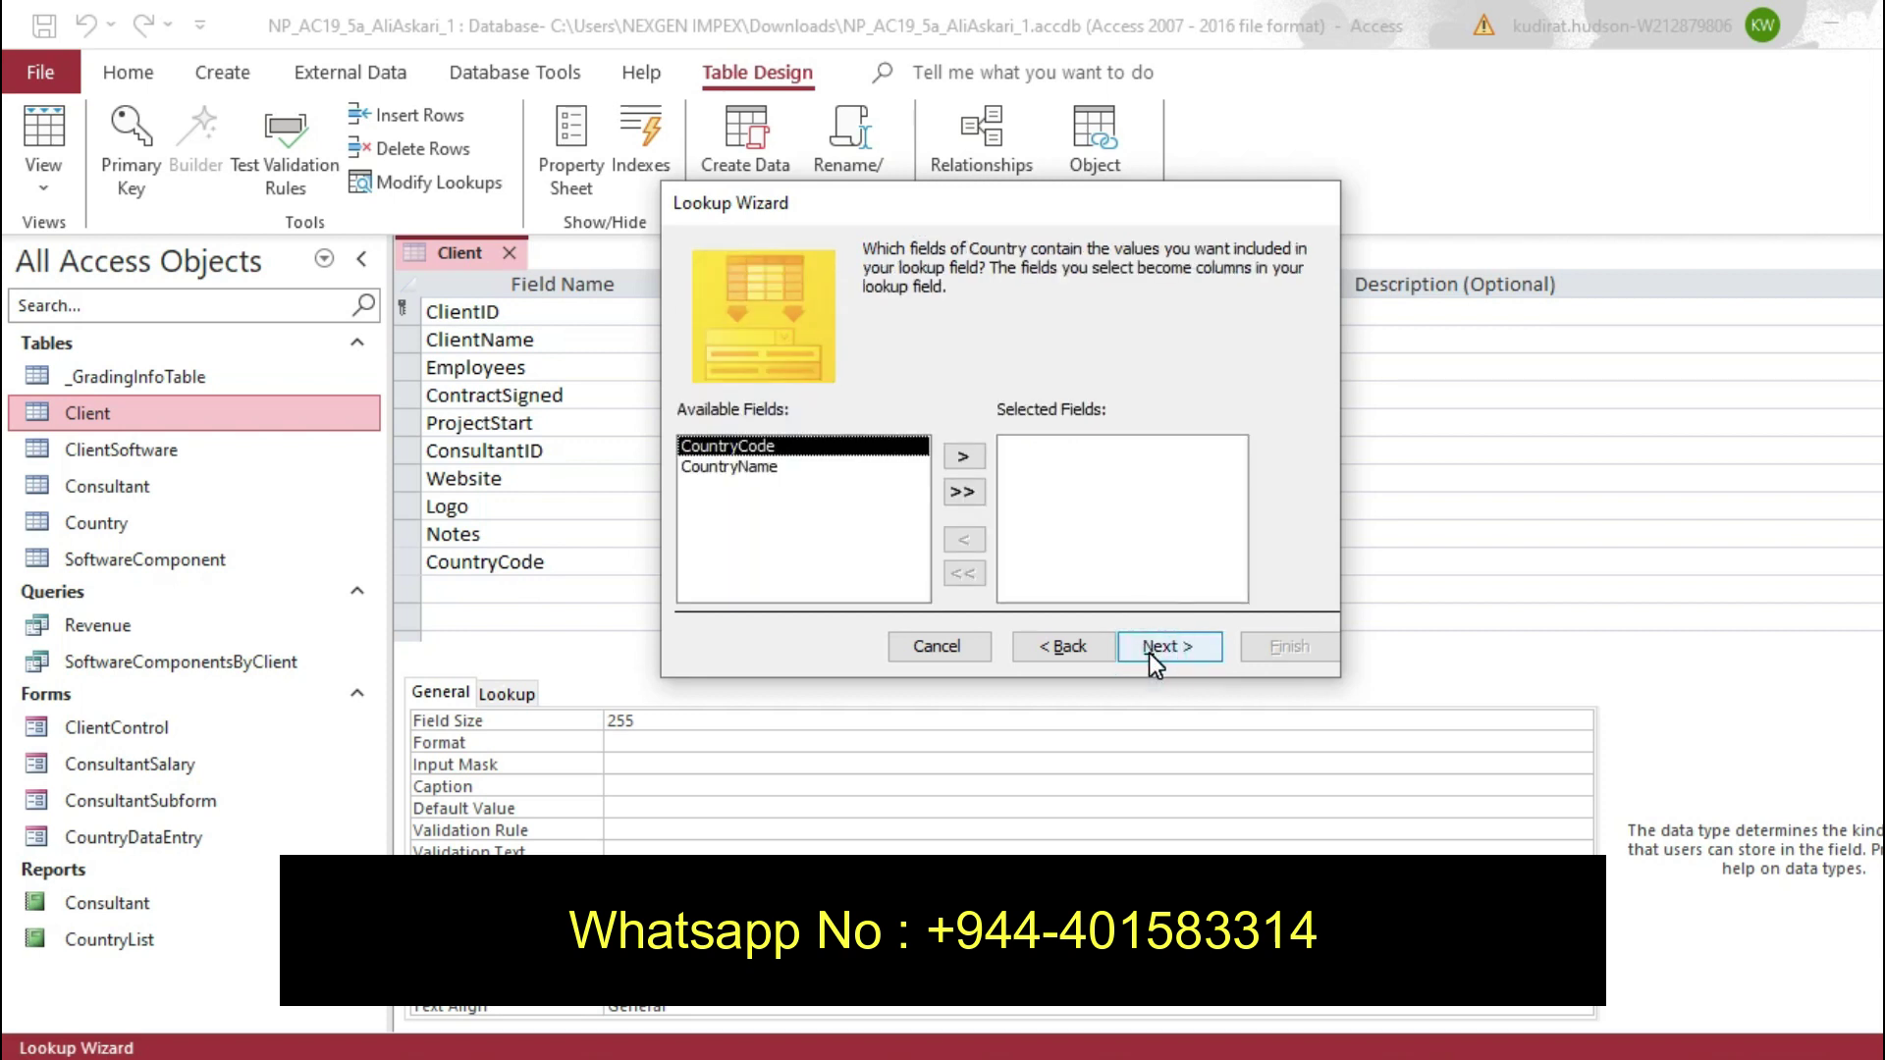
Highlight item c of step 4, about selecting both CountryCode and CountryName, in yellow in Word and return to the Lookup Wizard in Access
{"action": "key", "text": "alt+Tab"}
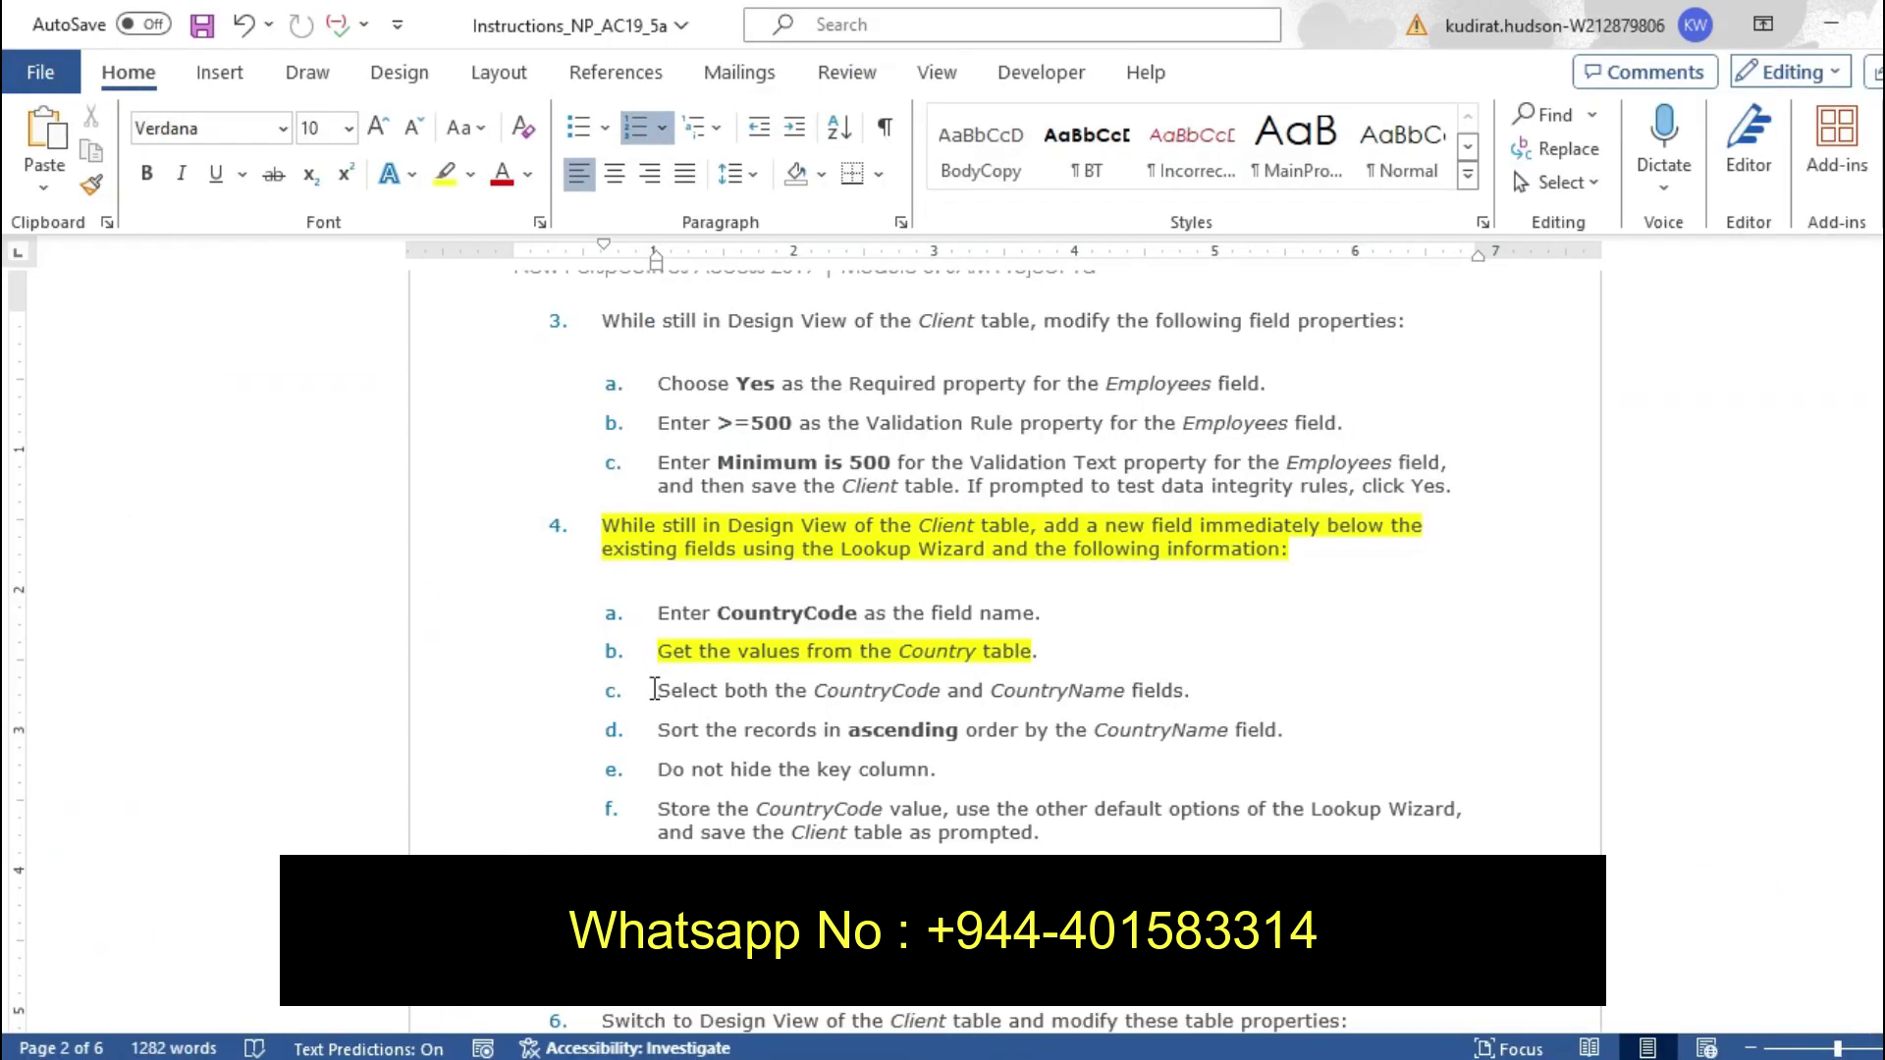
{"action": "left_click_drag", "start_coordinate": [677, 690], "coordinate": [1199, 693]}
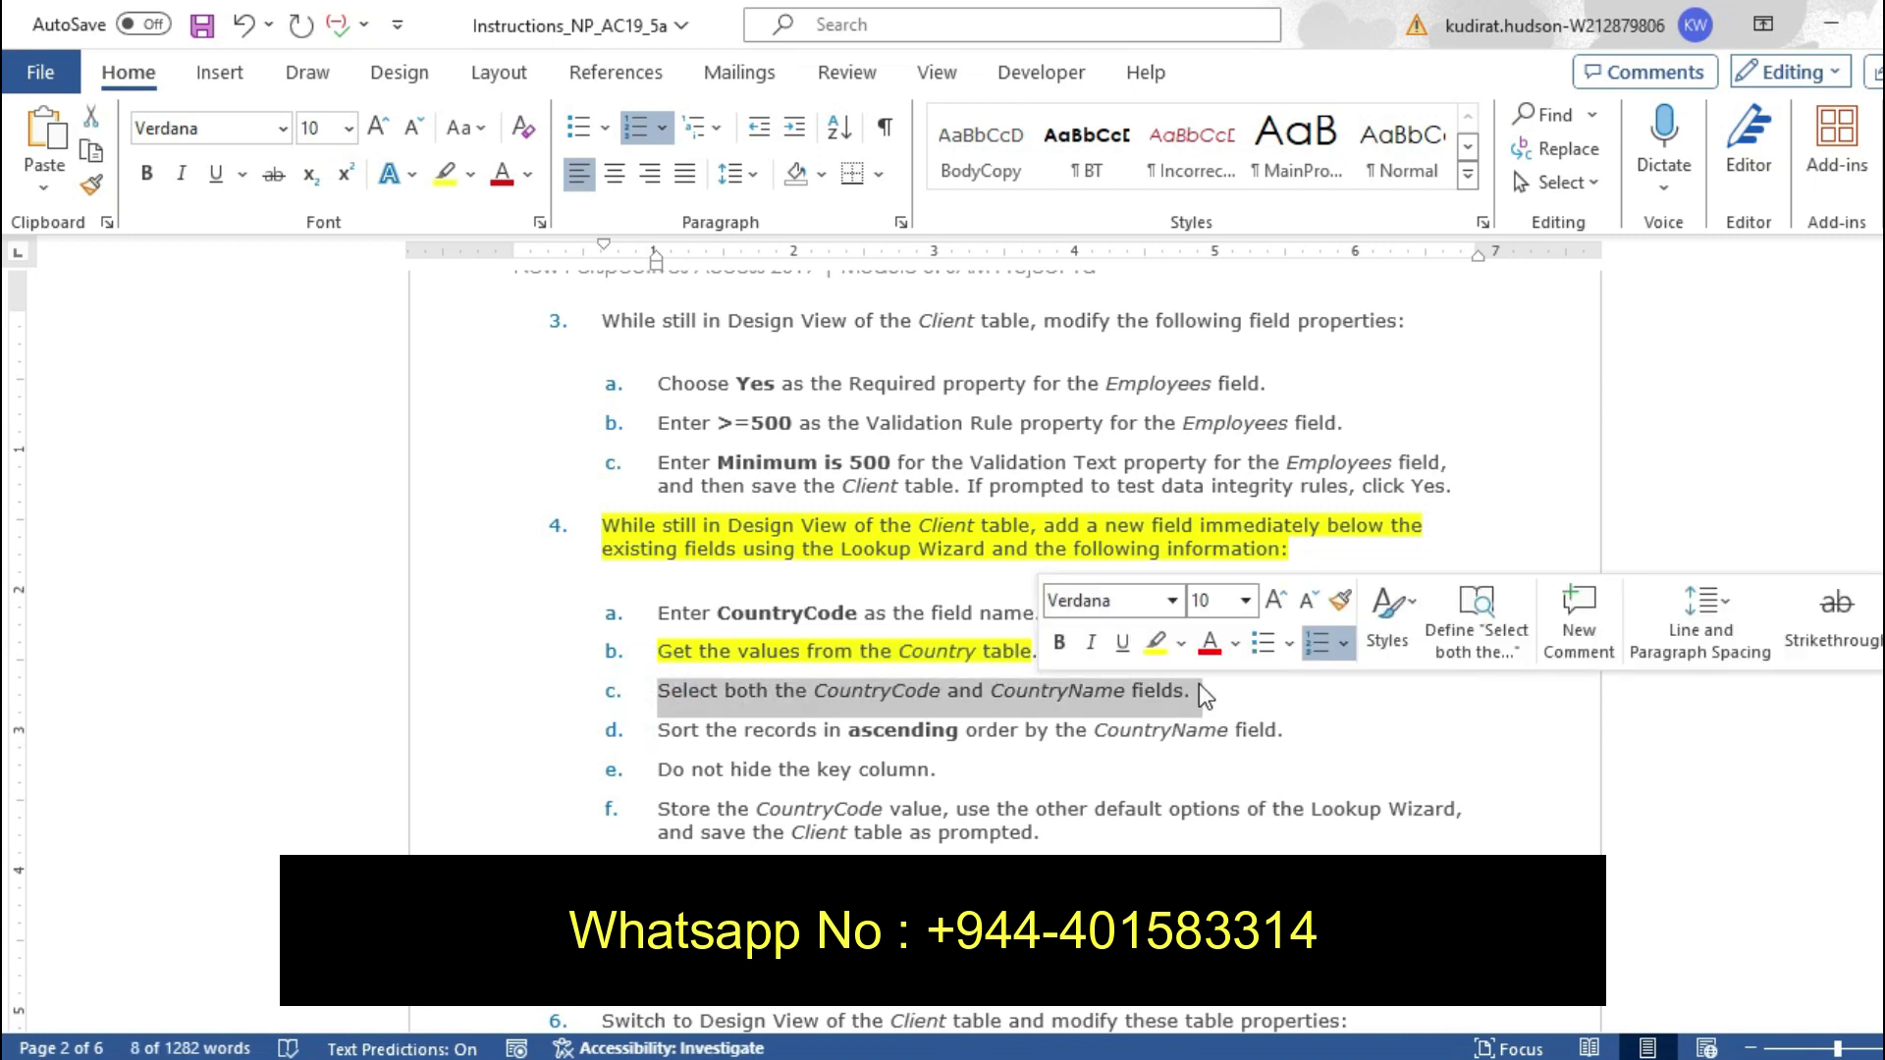
{"action": "left_click", "coordinate": [1152, 652]}
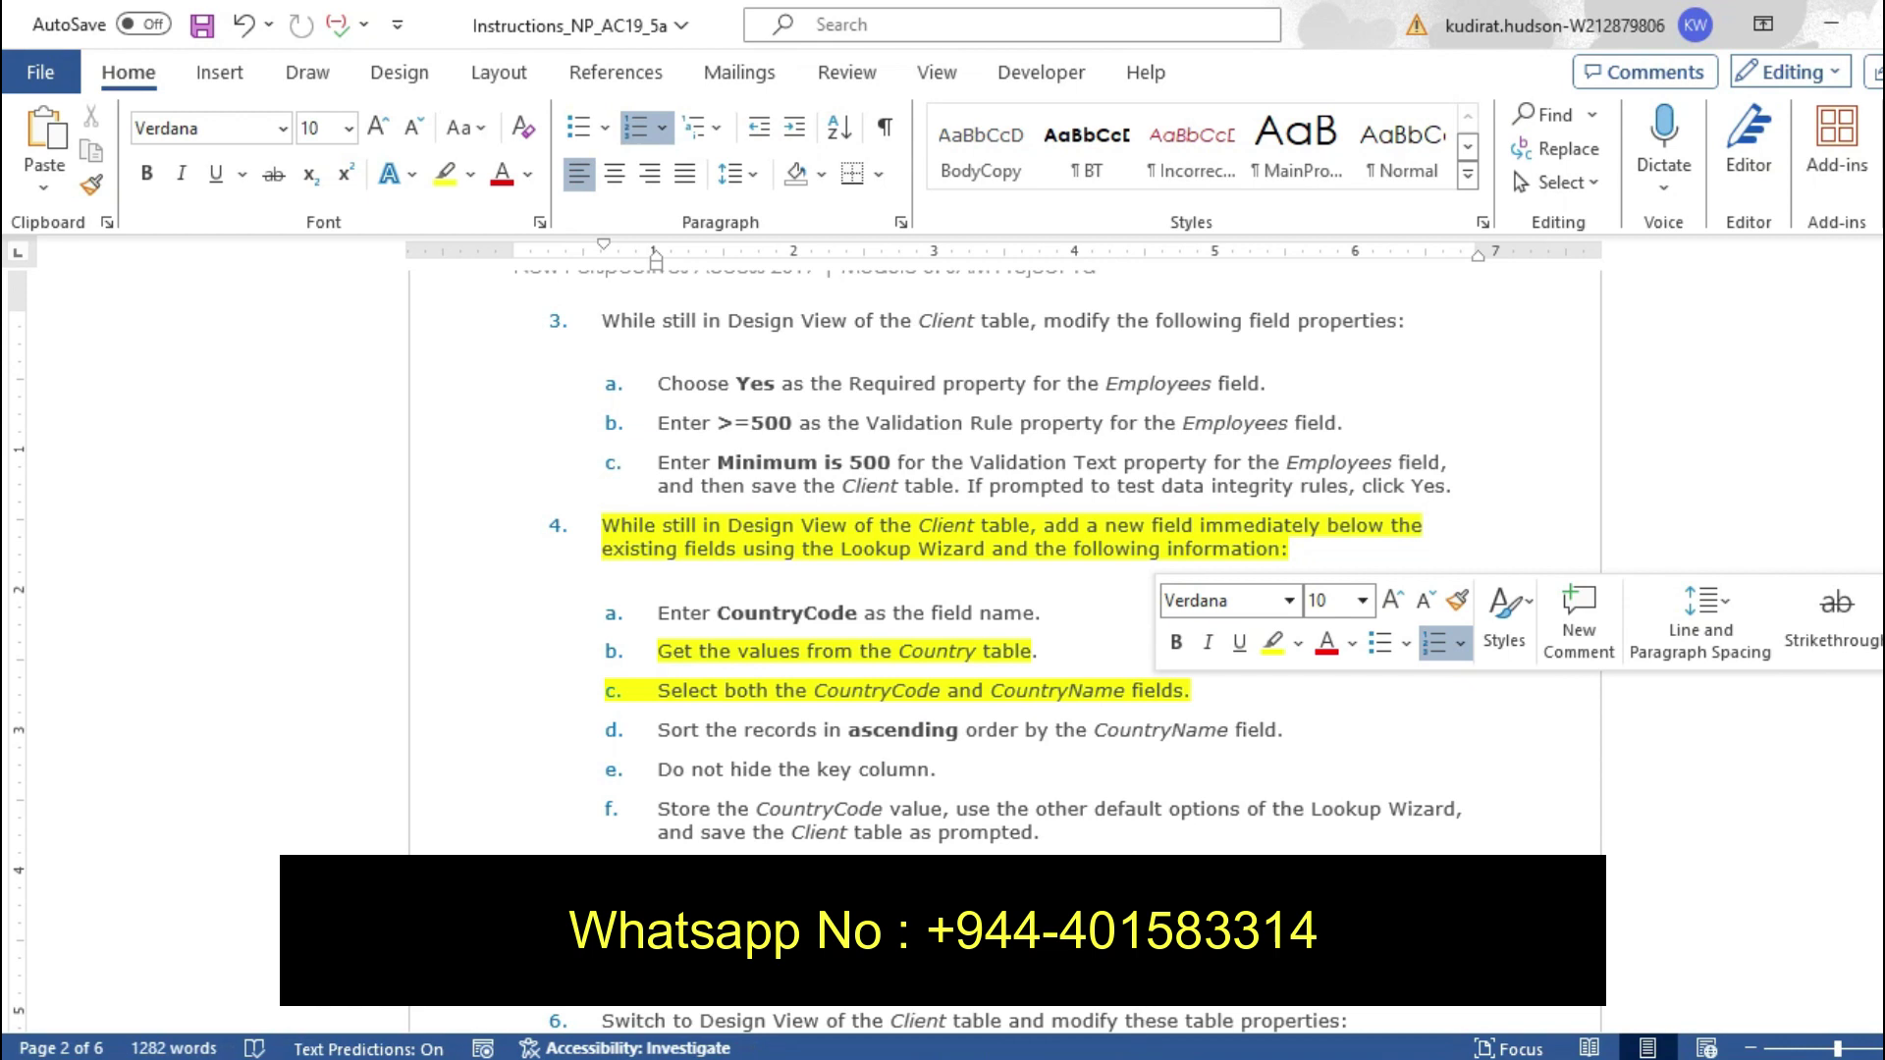
{"action": "key", "text": "alt+Tab"}
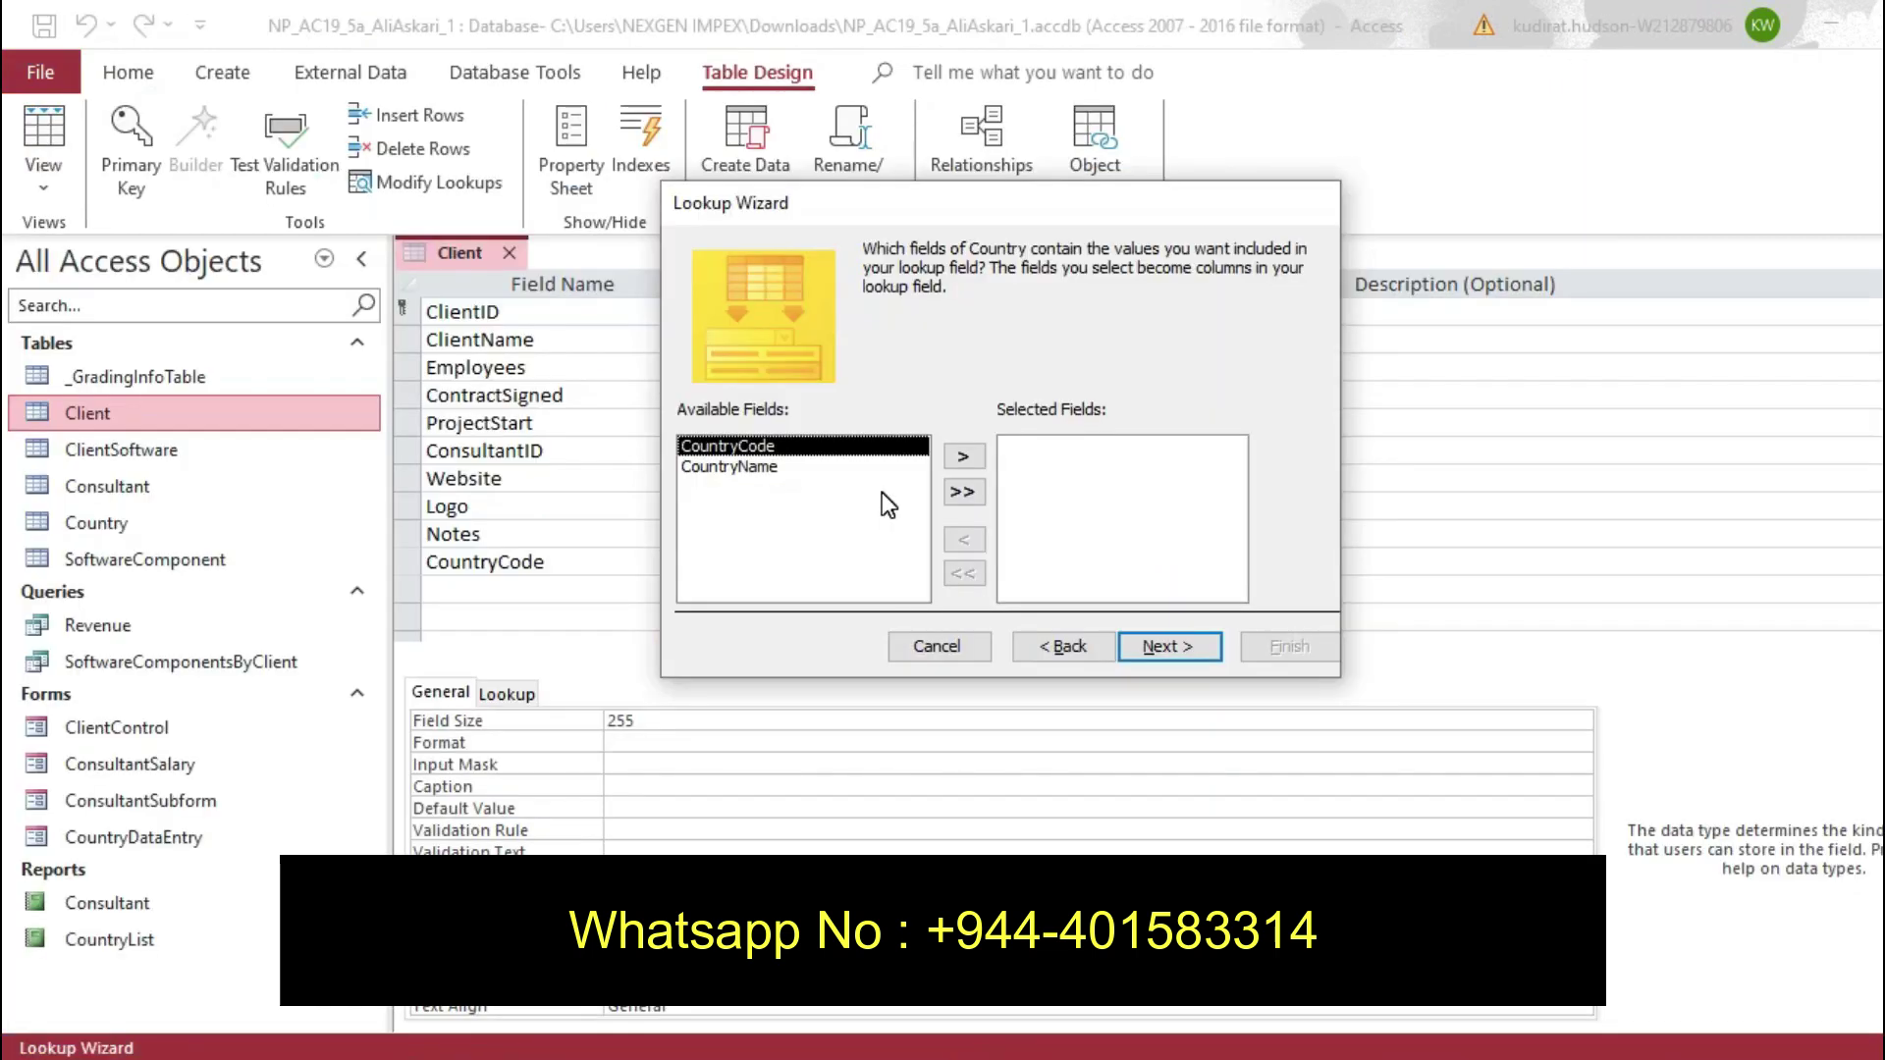
Add both CountryCode and CountryName to the lookup's selected fields, and highlight item d of step 4, about ascending sorting, in yellow in Word
{"action": "left_click", "coordinate": [967, 492]}
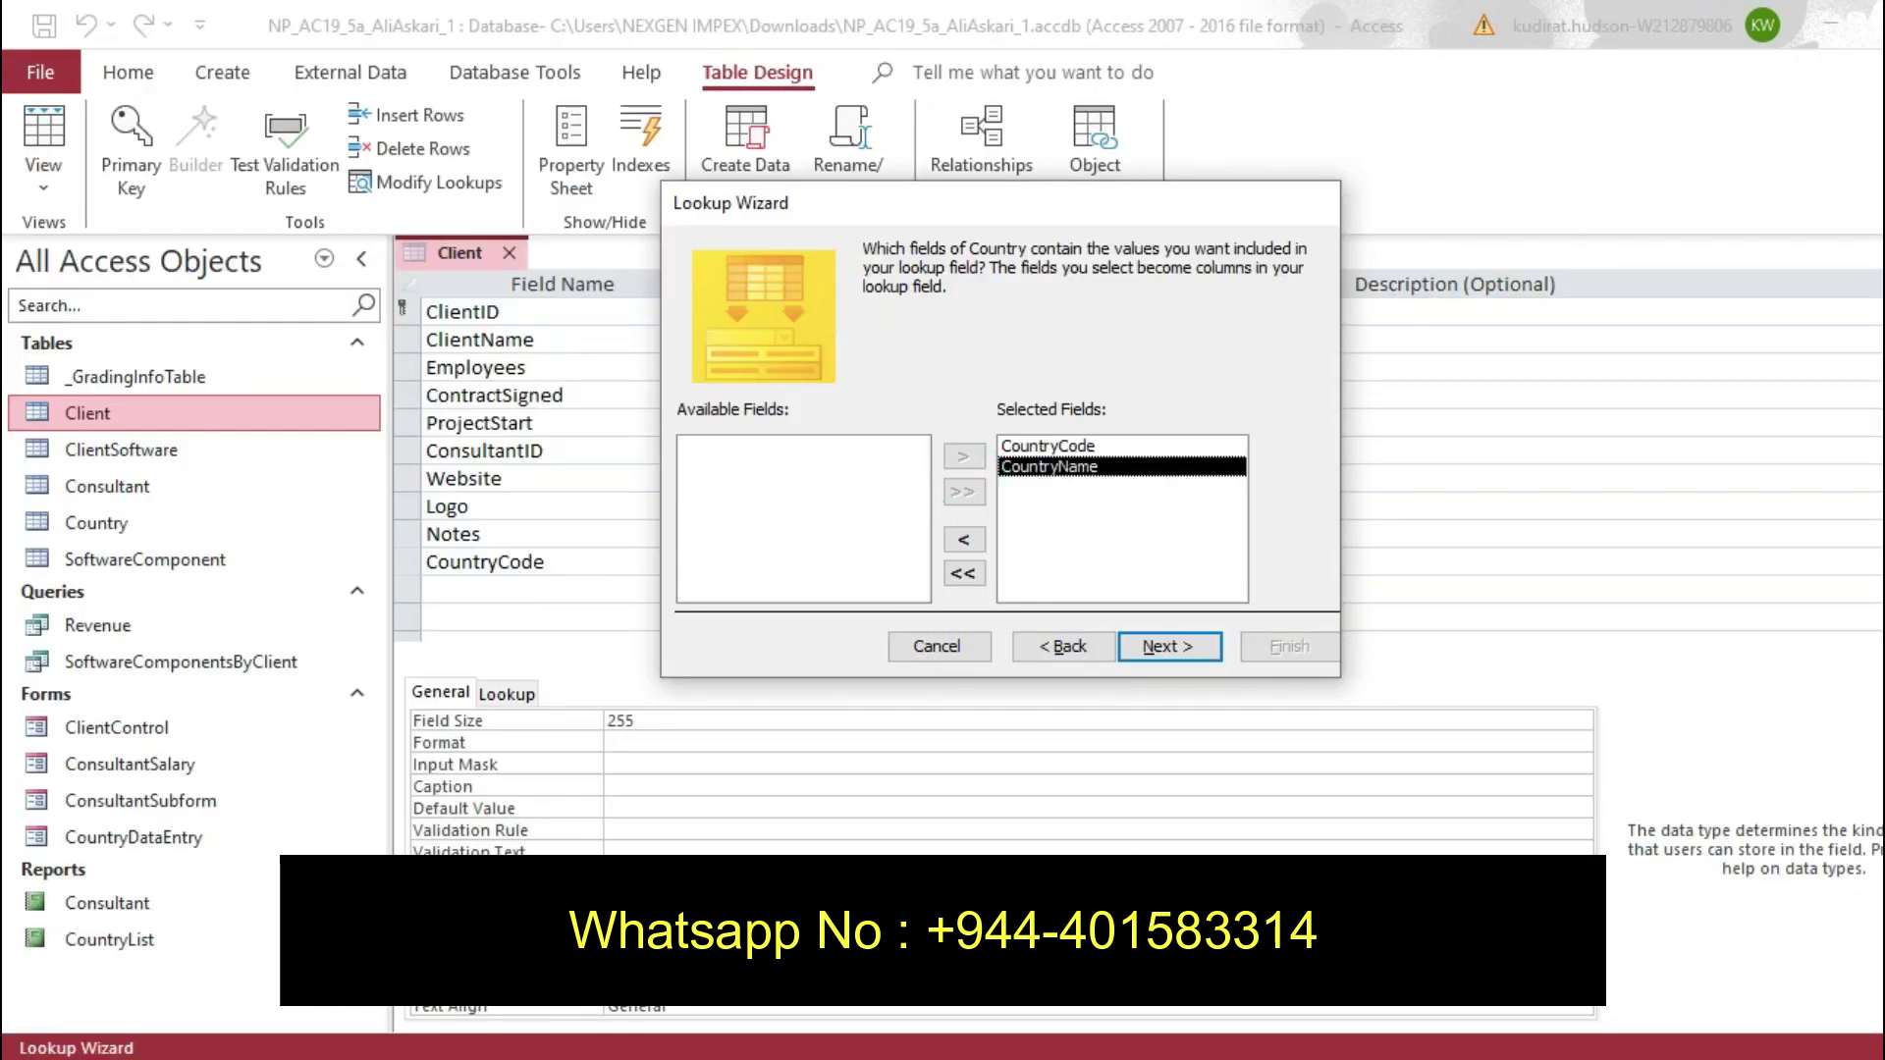
{"action": "key", "text": "alt+Tab"}
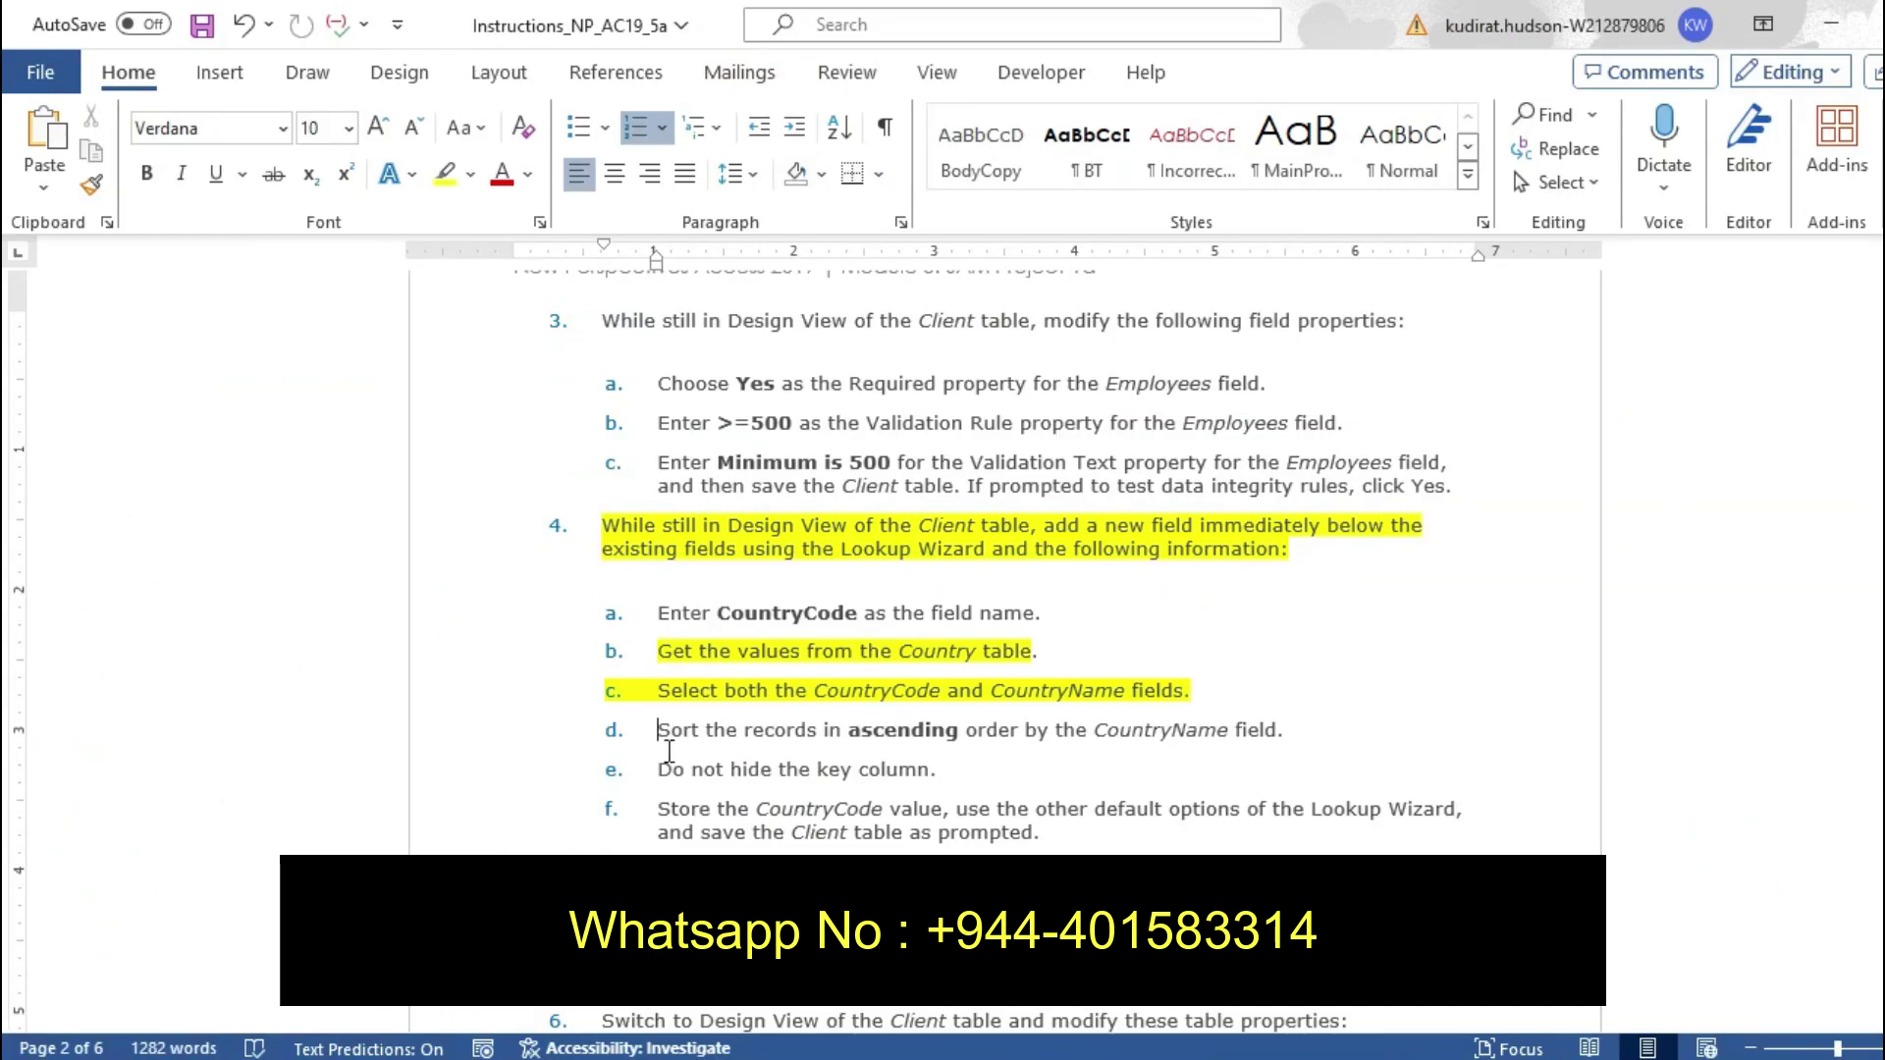
{"action": "left_click_drag", "start_coordinate": [665, 734], "coordinate": [1296, 740]}
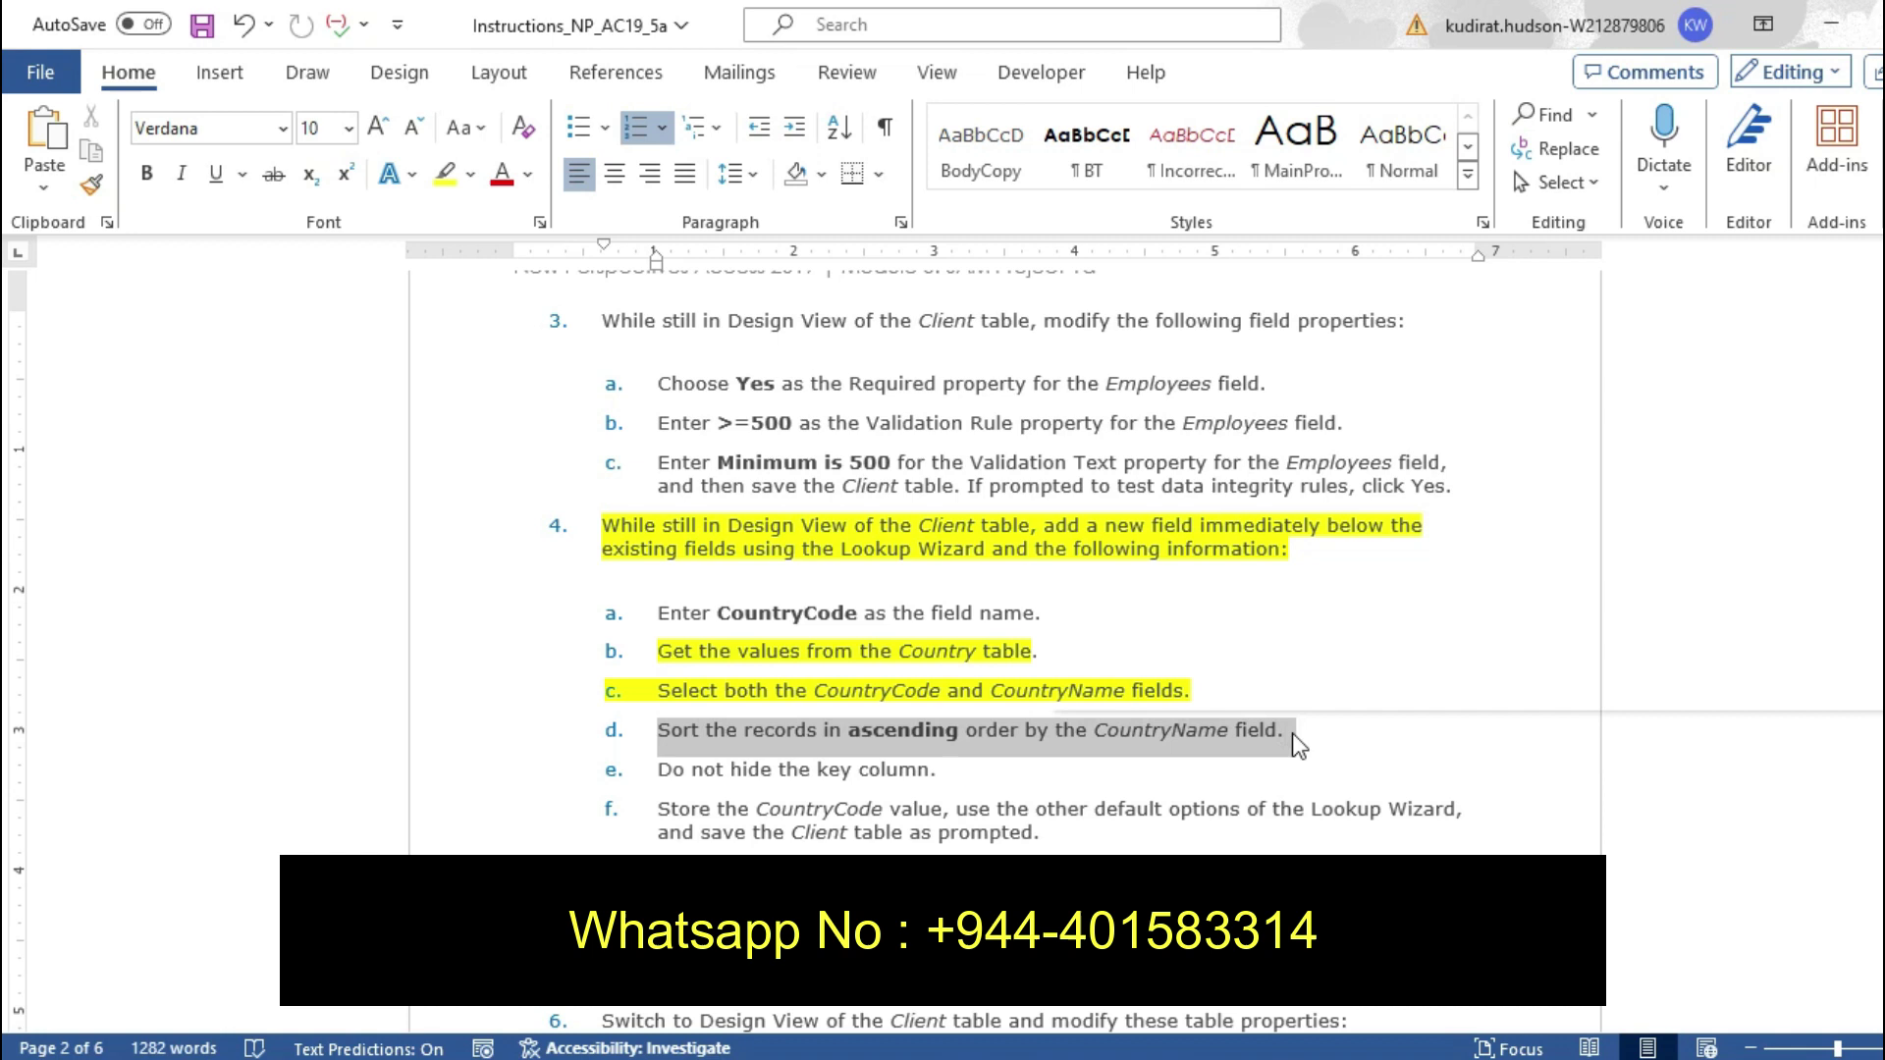
{"action": "left_click", "coordinate": [1168, 693]}
{"action": "left_click", "coordinate": [1124, 786]}
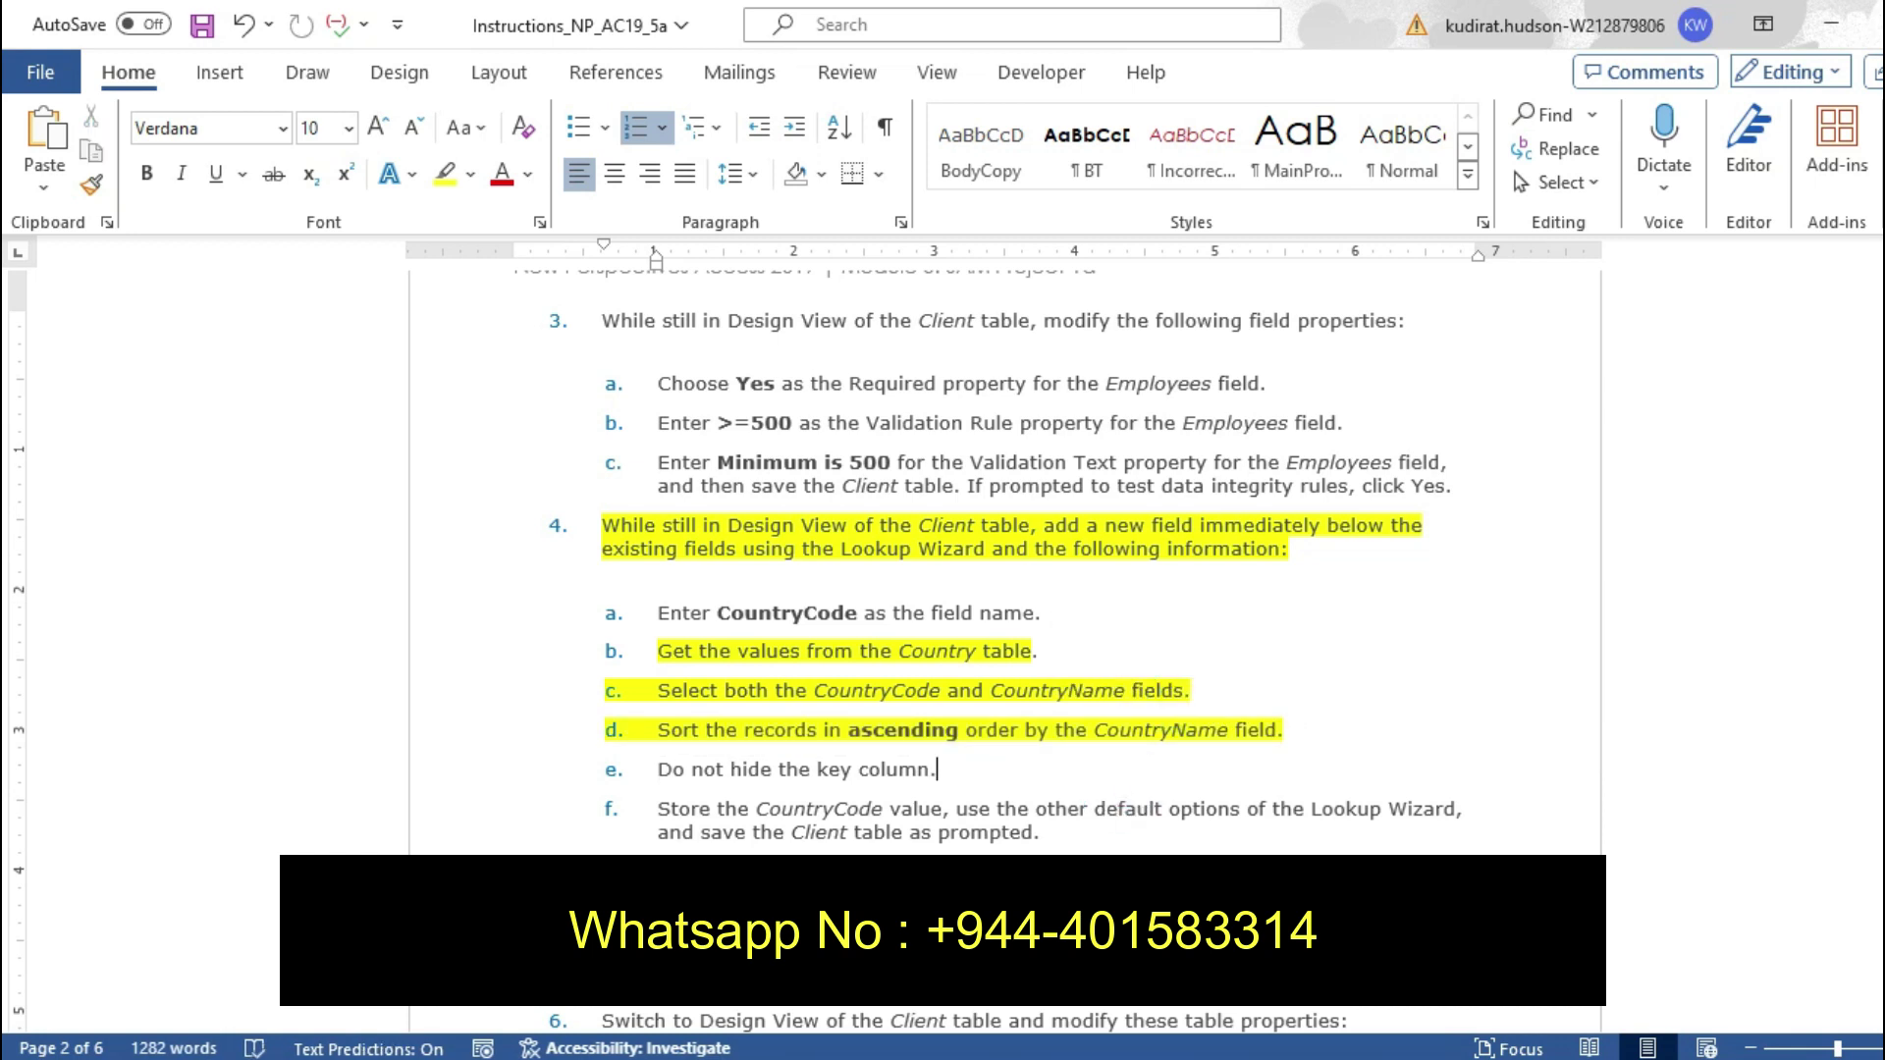
Switch to Access and set the lookup values to sort in ascending order by CountryName
{"action": "key", "text": "alt+Tab"}
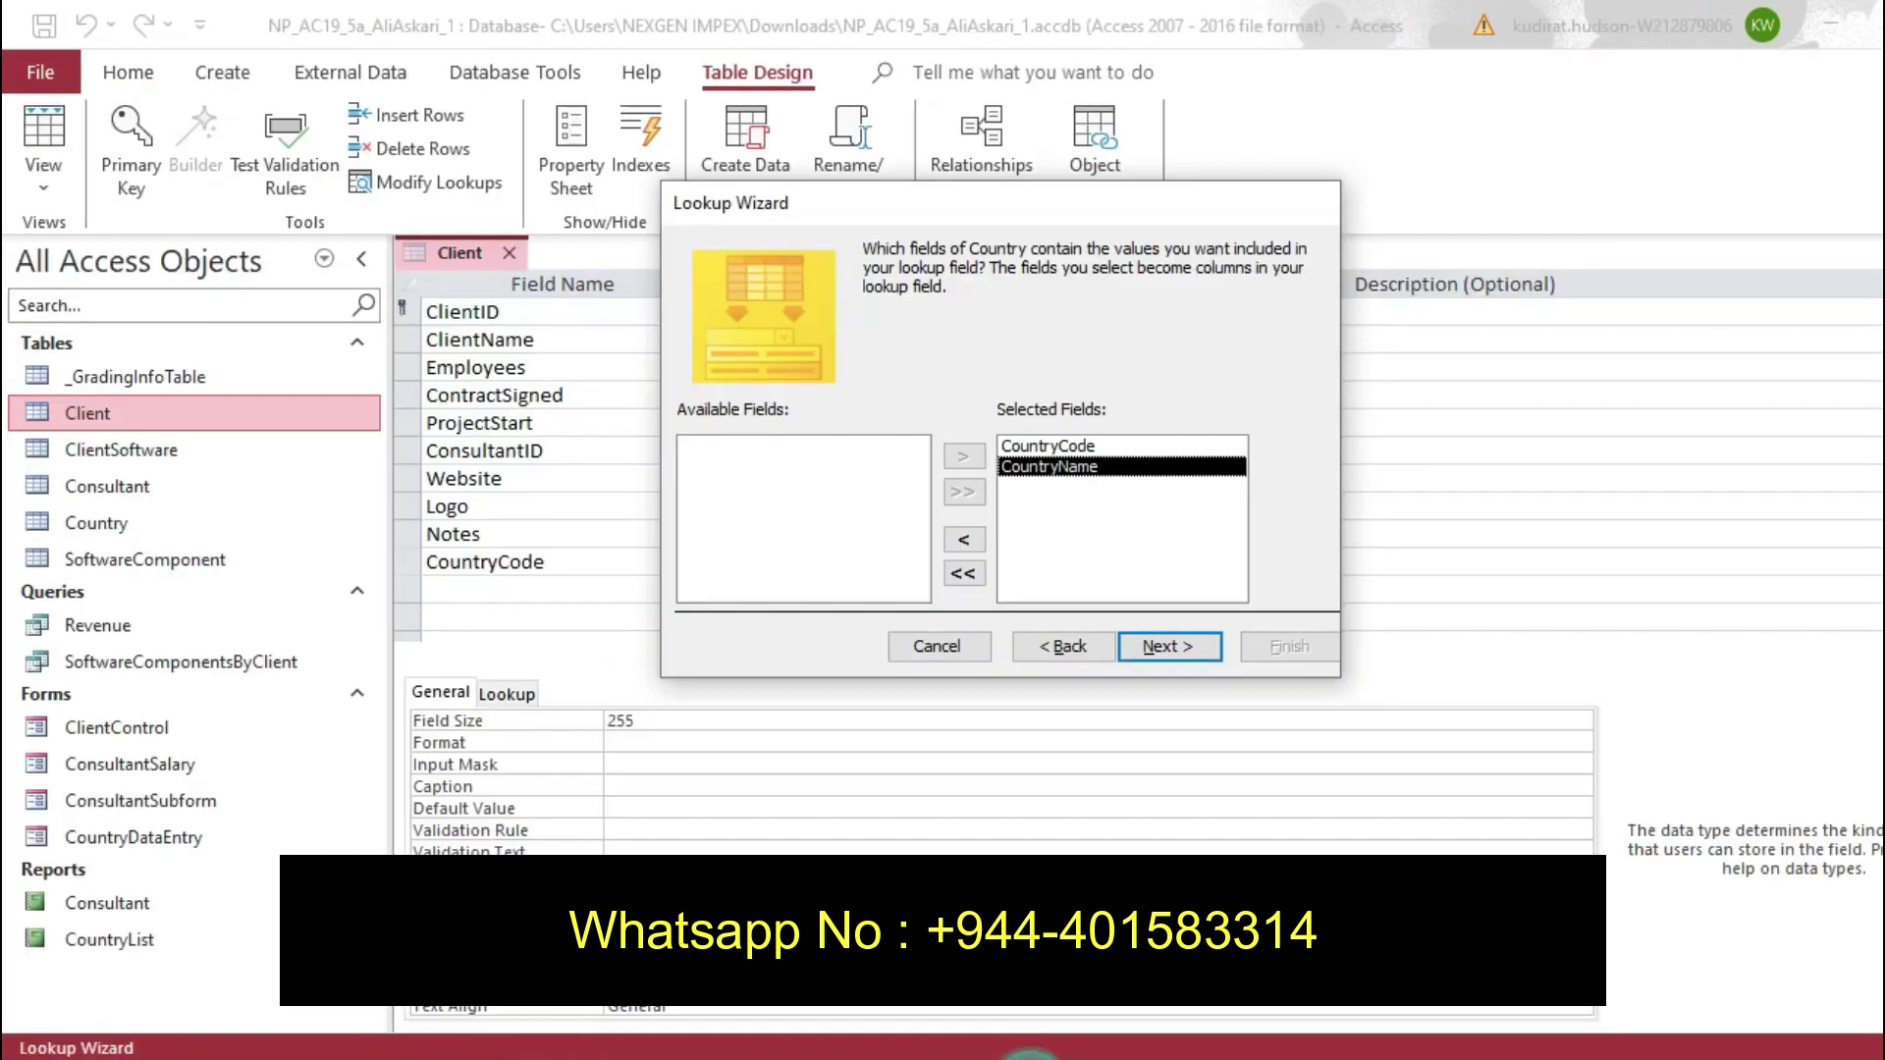
{"action": "left_click", "coordinate": [1159, 645]}
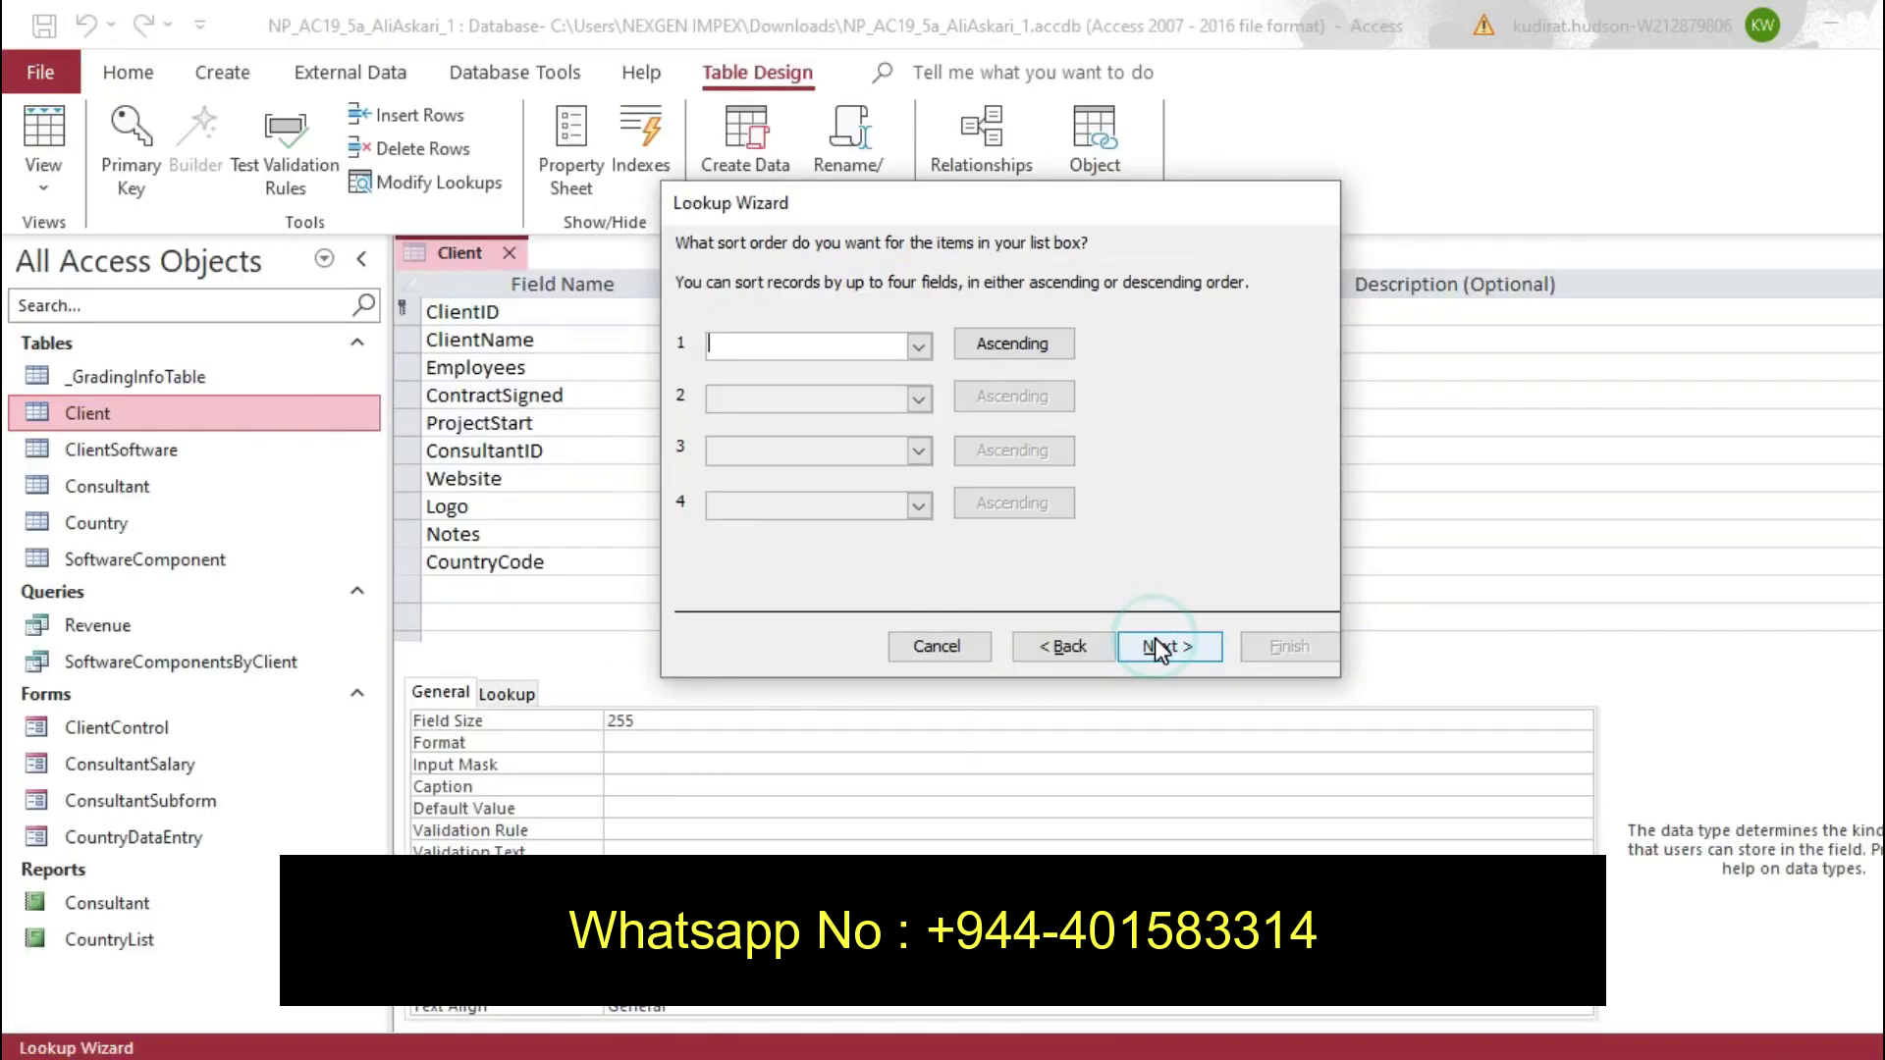
{"action": "left_click", "coordinate": [918, 347]}
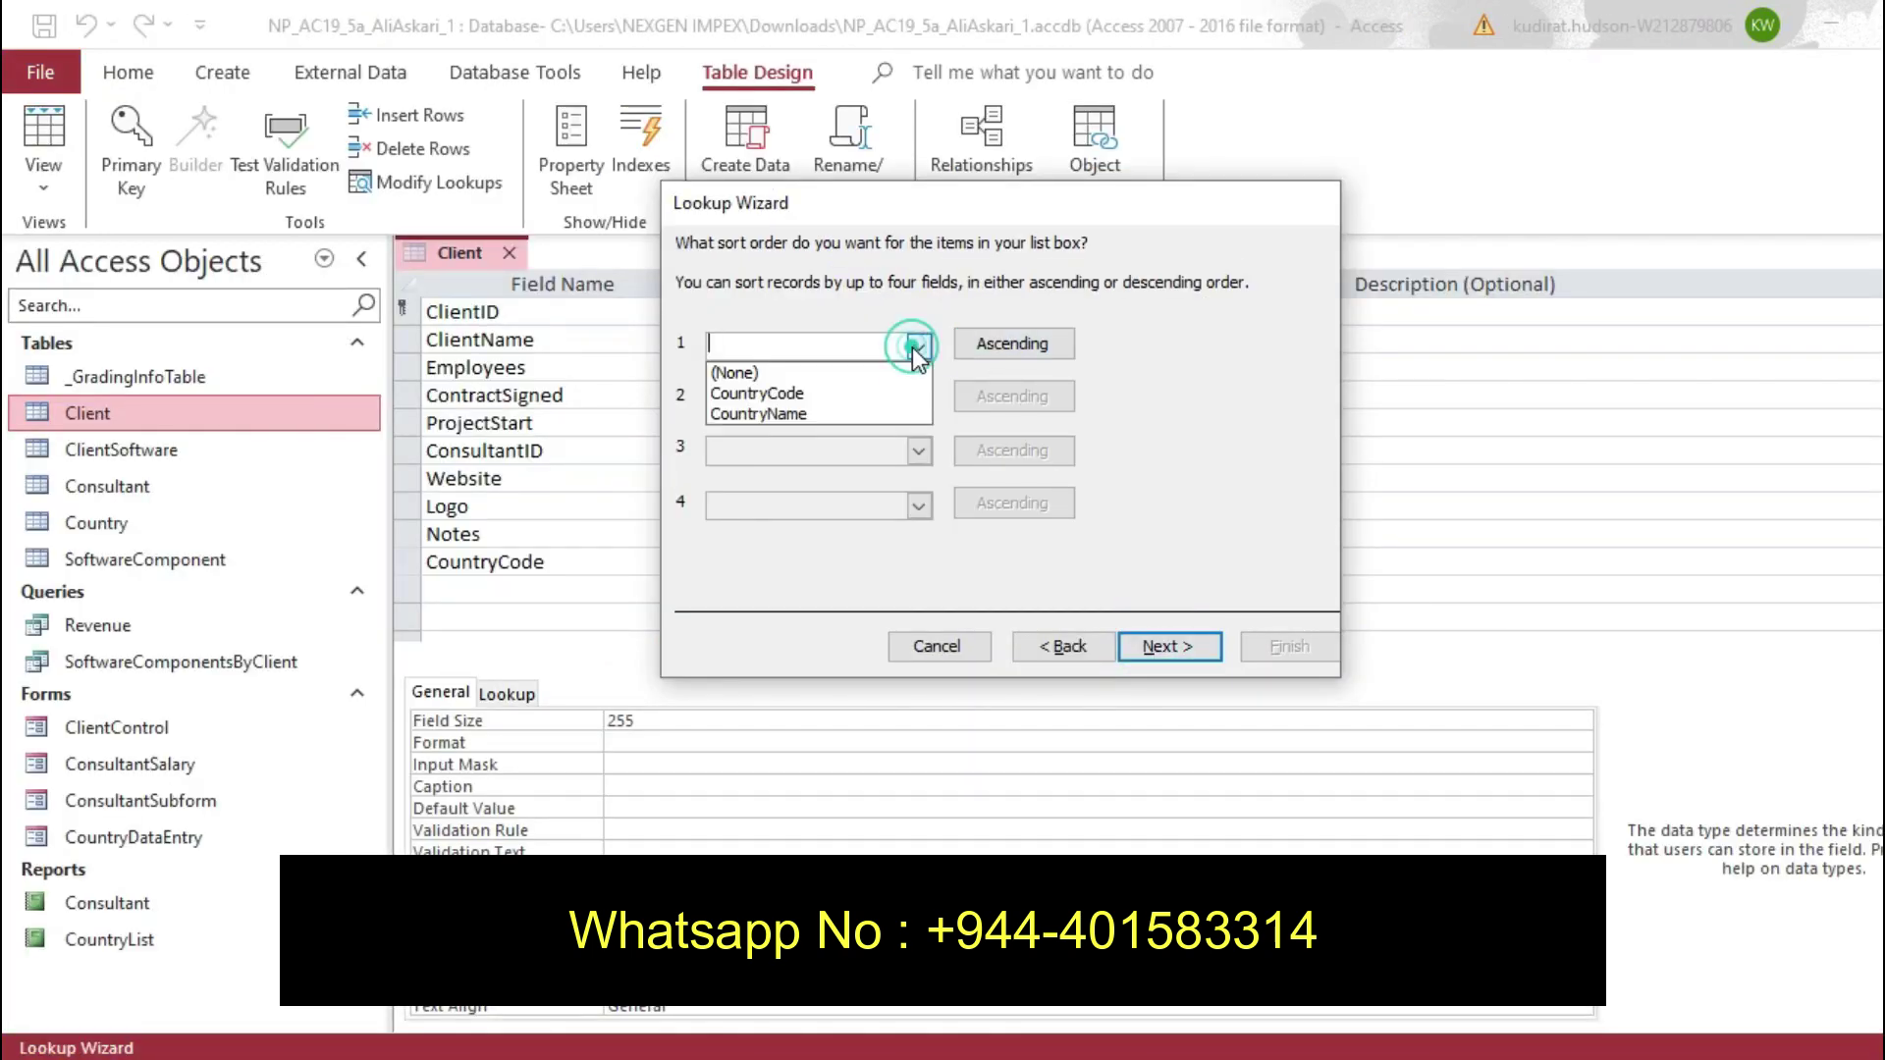
{"action": "left_click", "coordinate": [874, 412]}
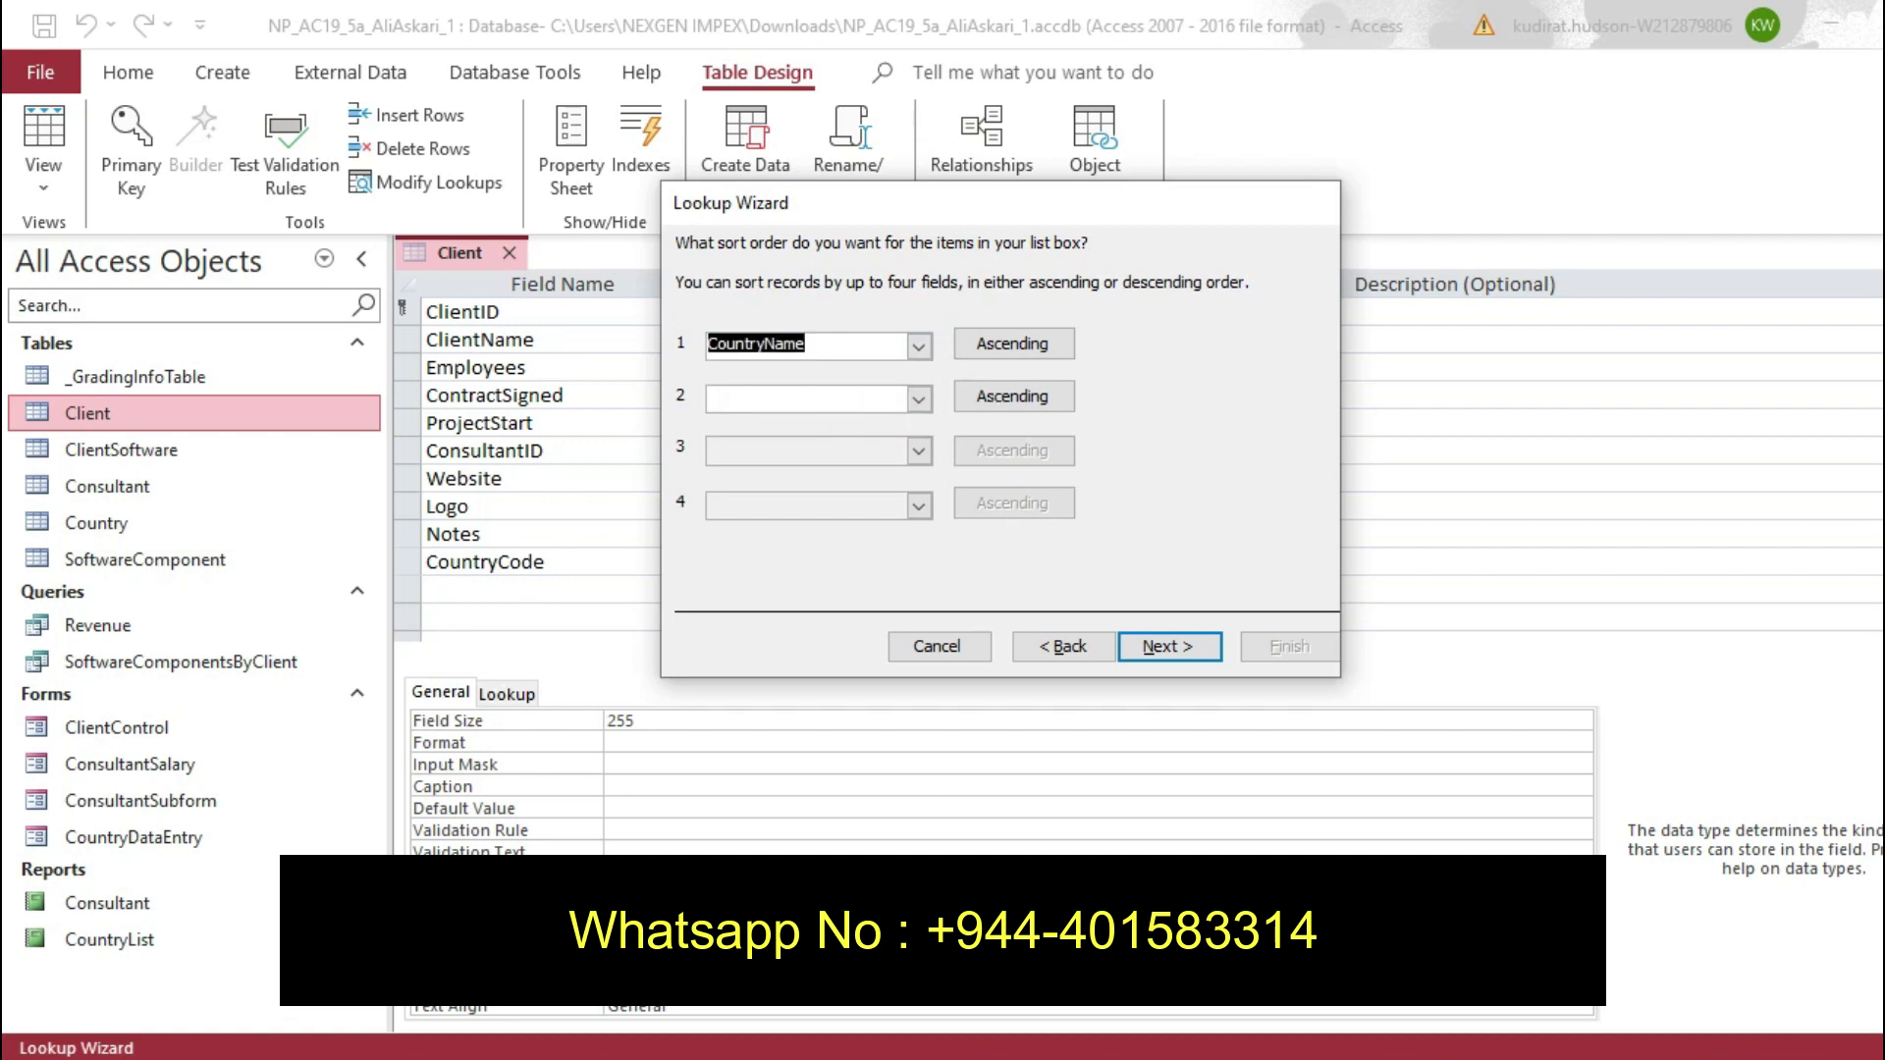
Switch to Word and highlight item e of step 4, about not hiding the key column, in yellow
{"action": "key", "text": "alt+Tab"}
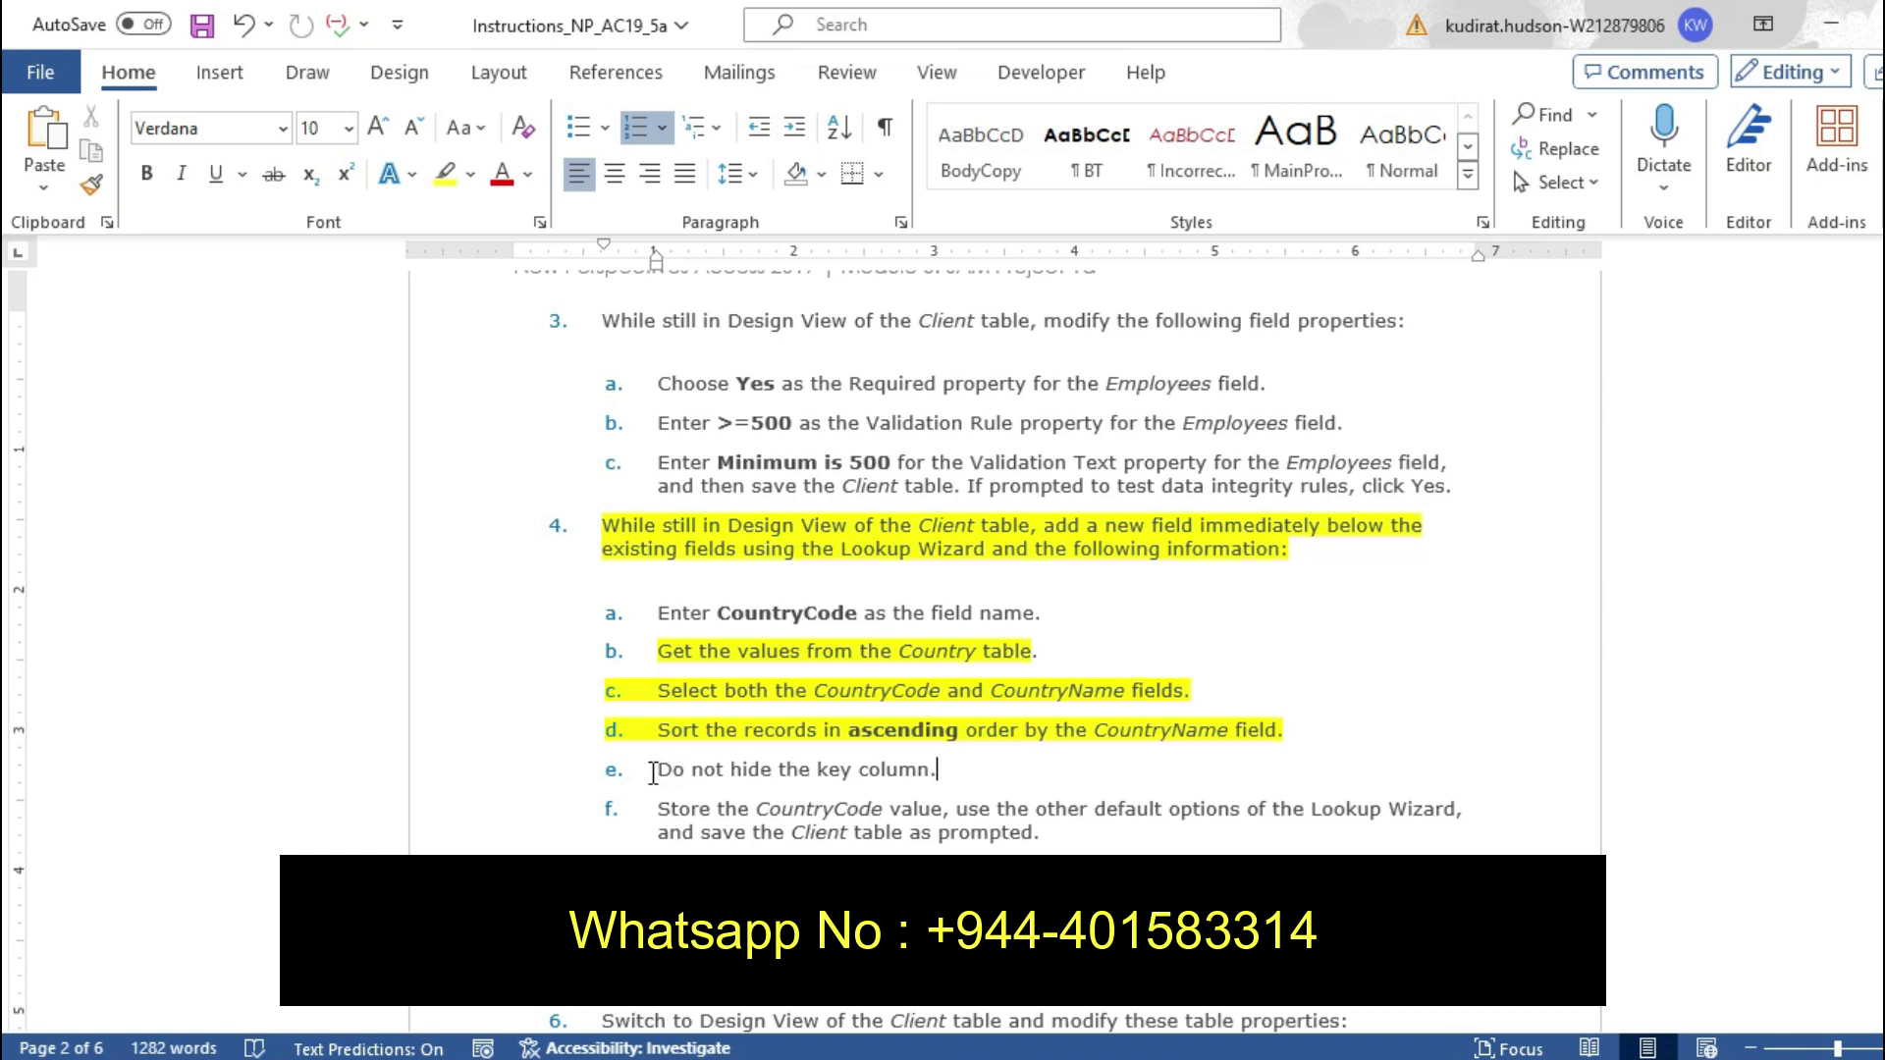
{"action": "mouse_move", "coordinate": [658, 771]}
{"action": "left_mouse_down"}
{"action": "mouse_move", "coordinate": [917, 769]}
{"action": "mouse_move", "coordinate": [951, 797]}
{"action": "mouse_move", "coordinate": [956, 781]}
{"action": "left_mouse_up"}
{"action": "left_click", "coordinate": [1072, 731]}
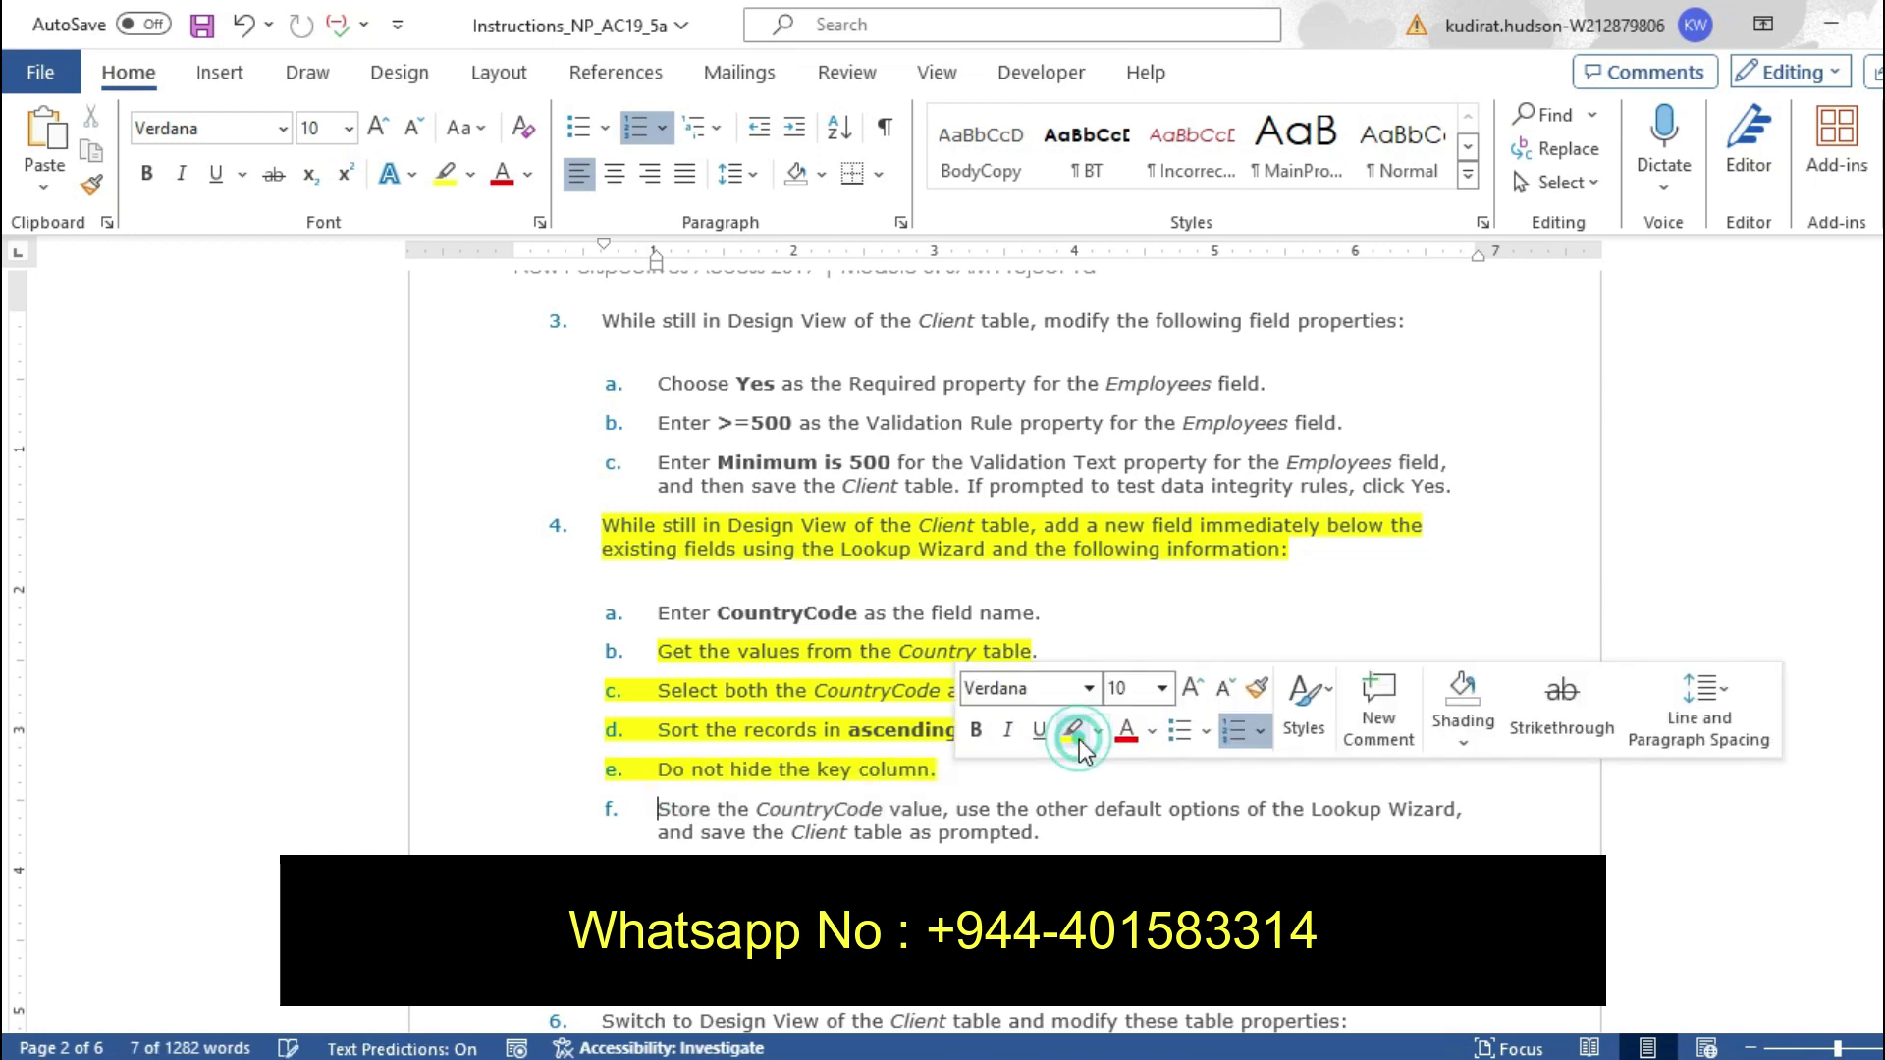
Switch to Access and turn off hiding of the key column in the Lookup Wizard's column width settings
{"action": "key", "text": "alt+Tab"}
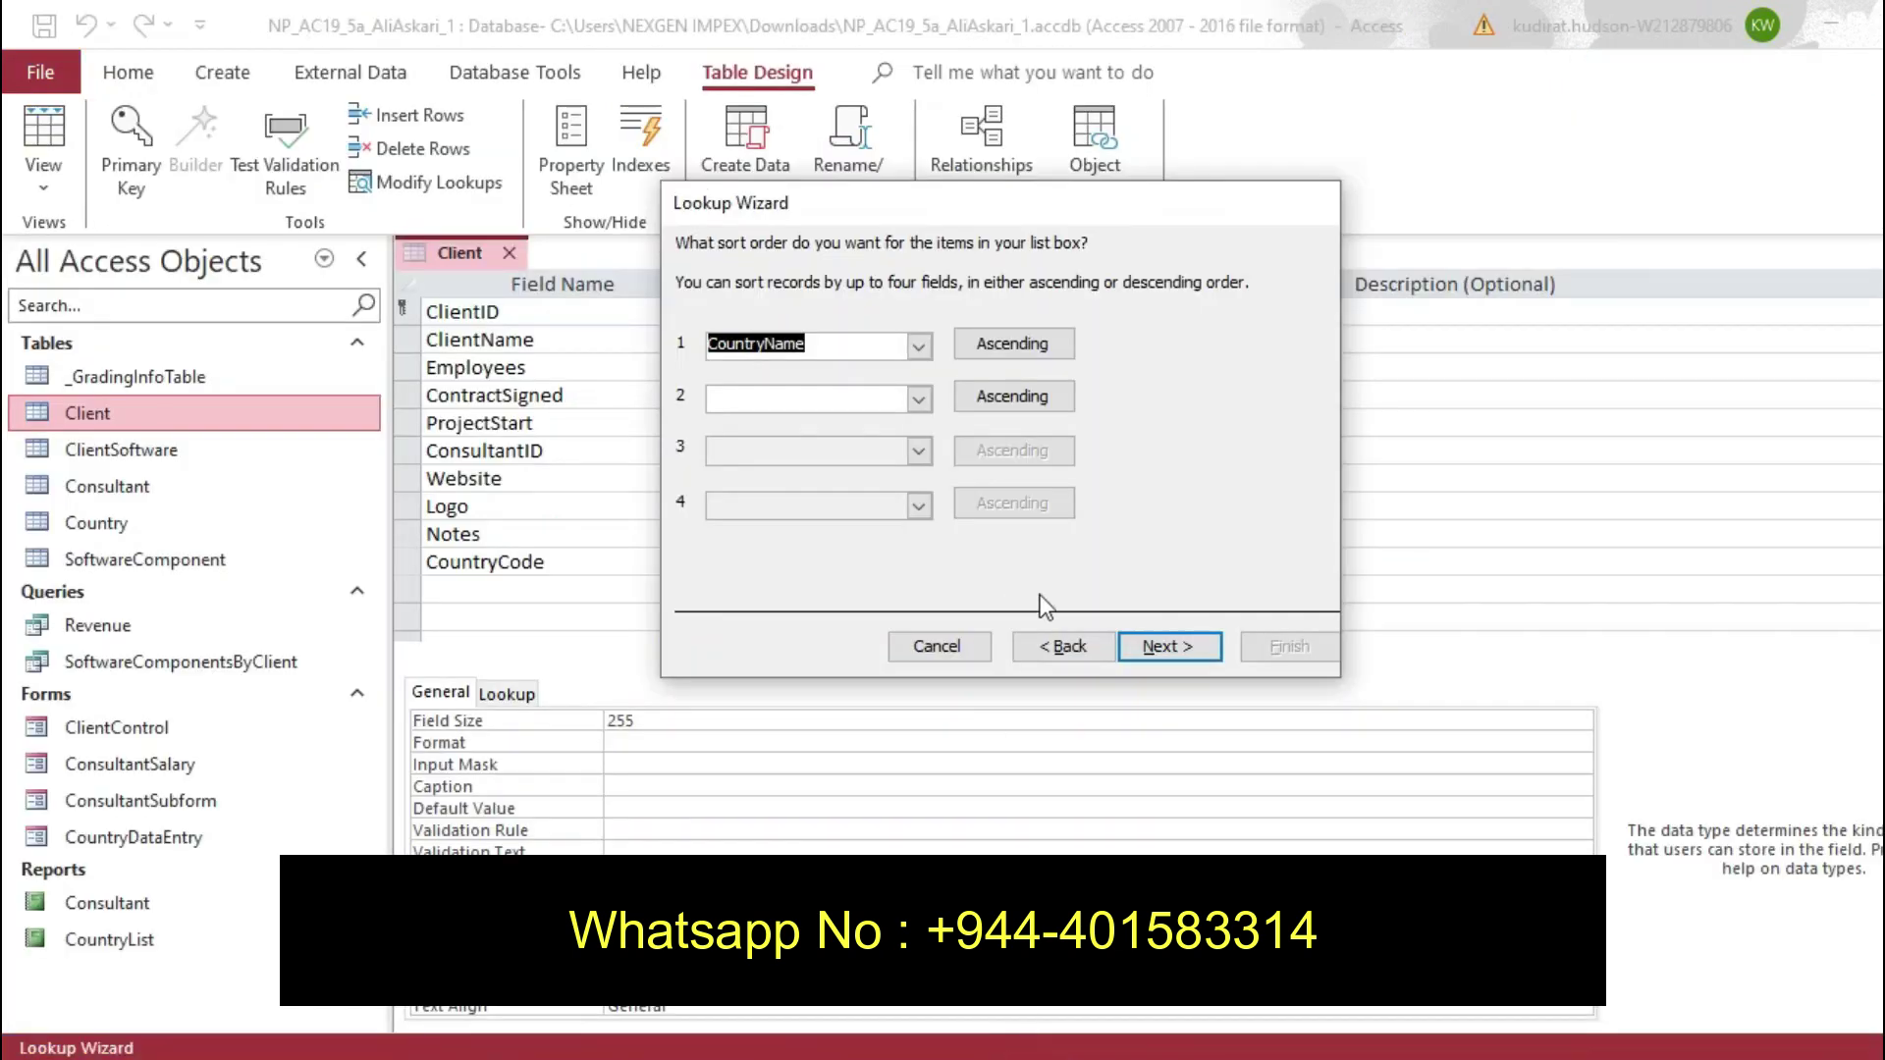
{"action": "left_click", "coordinate": [1159, 648]}
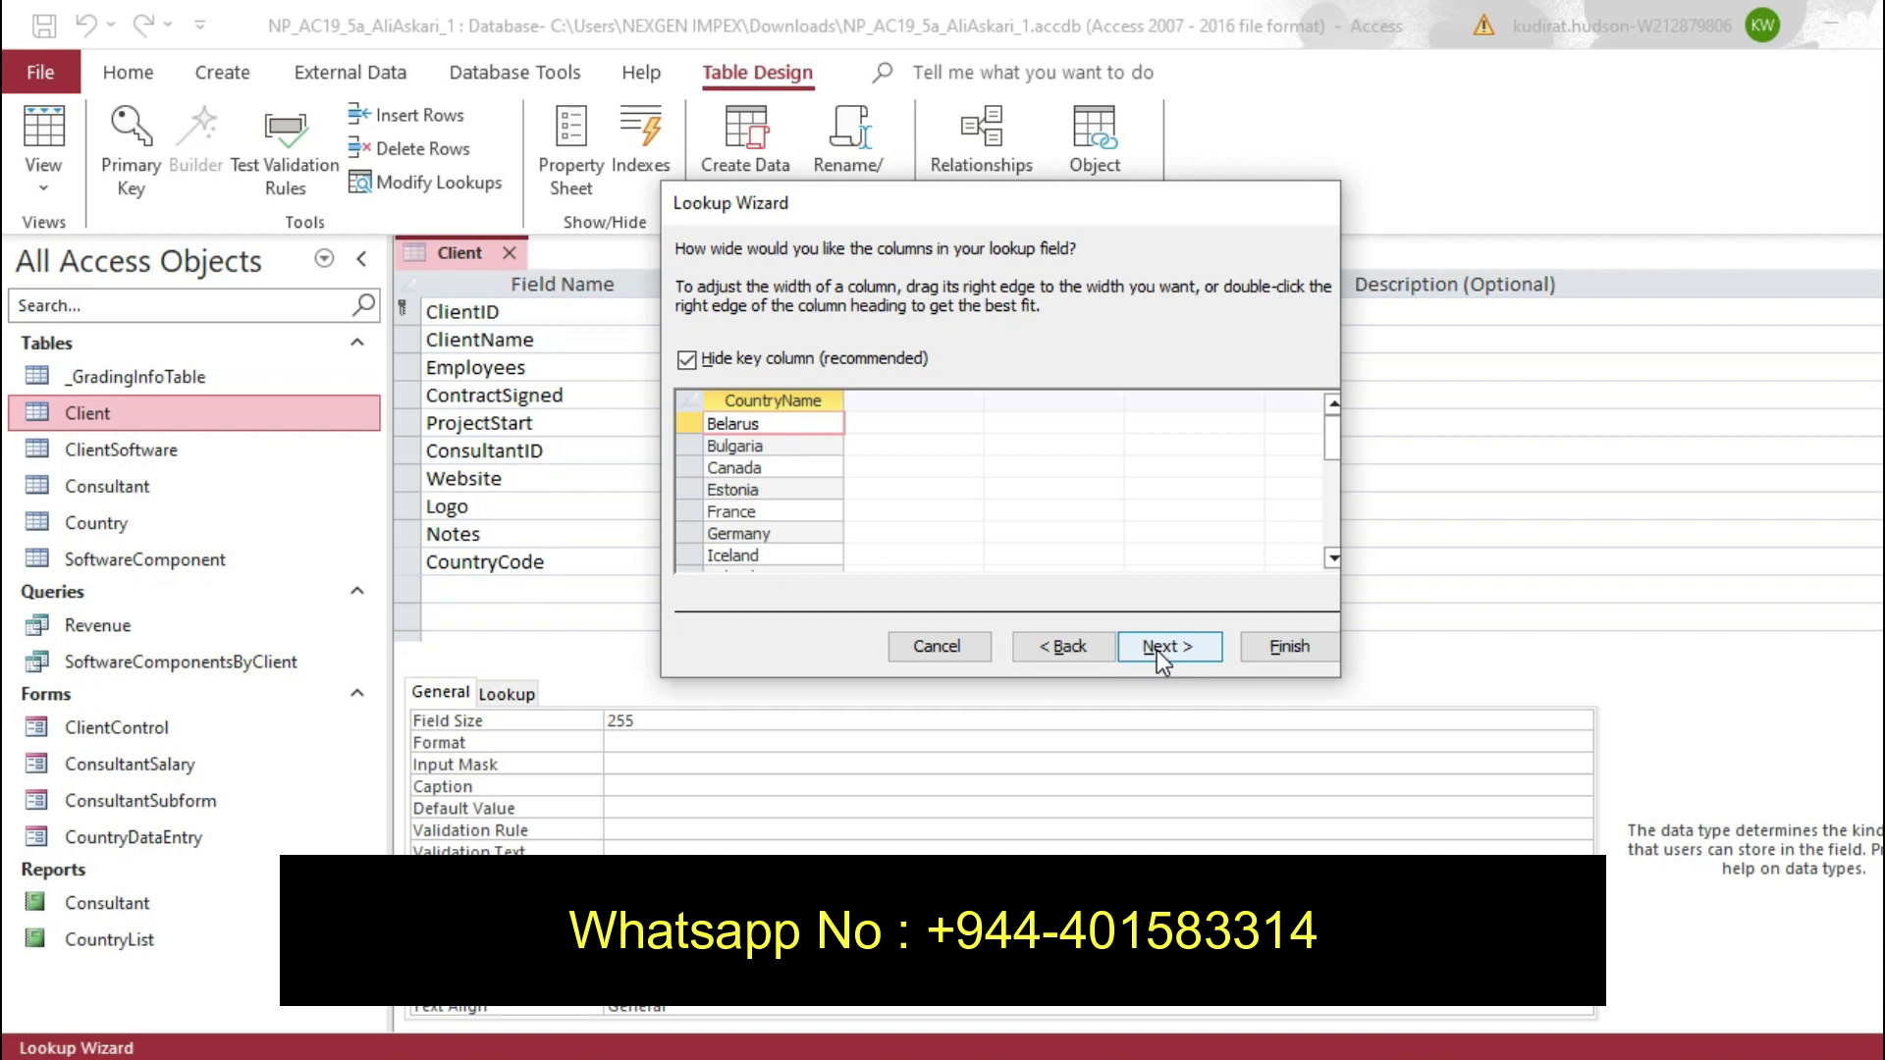
{"action": "left_click", "coordinate": [690, 359]}
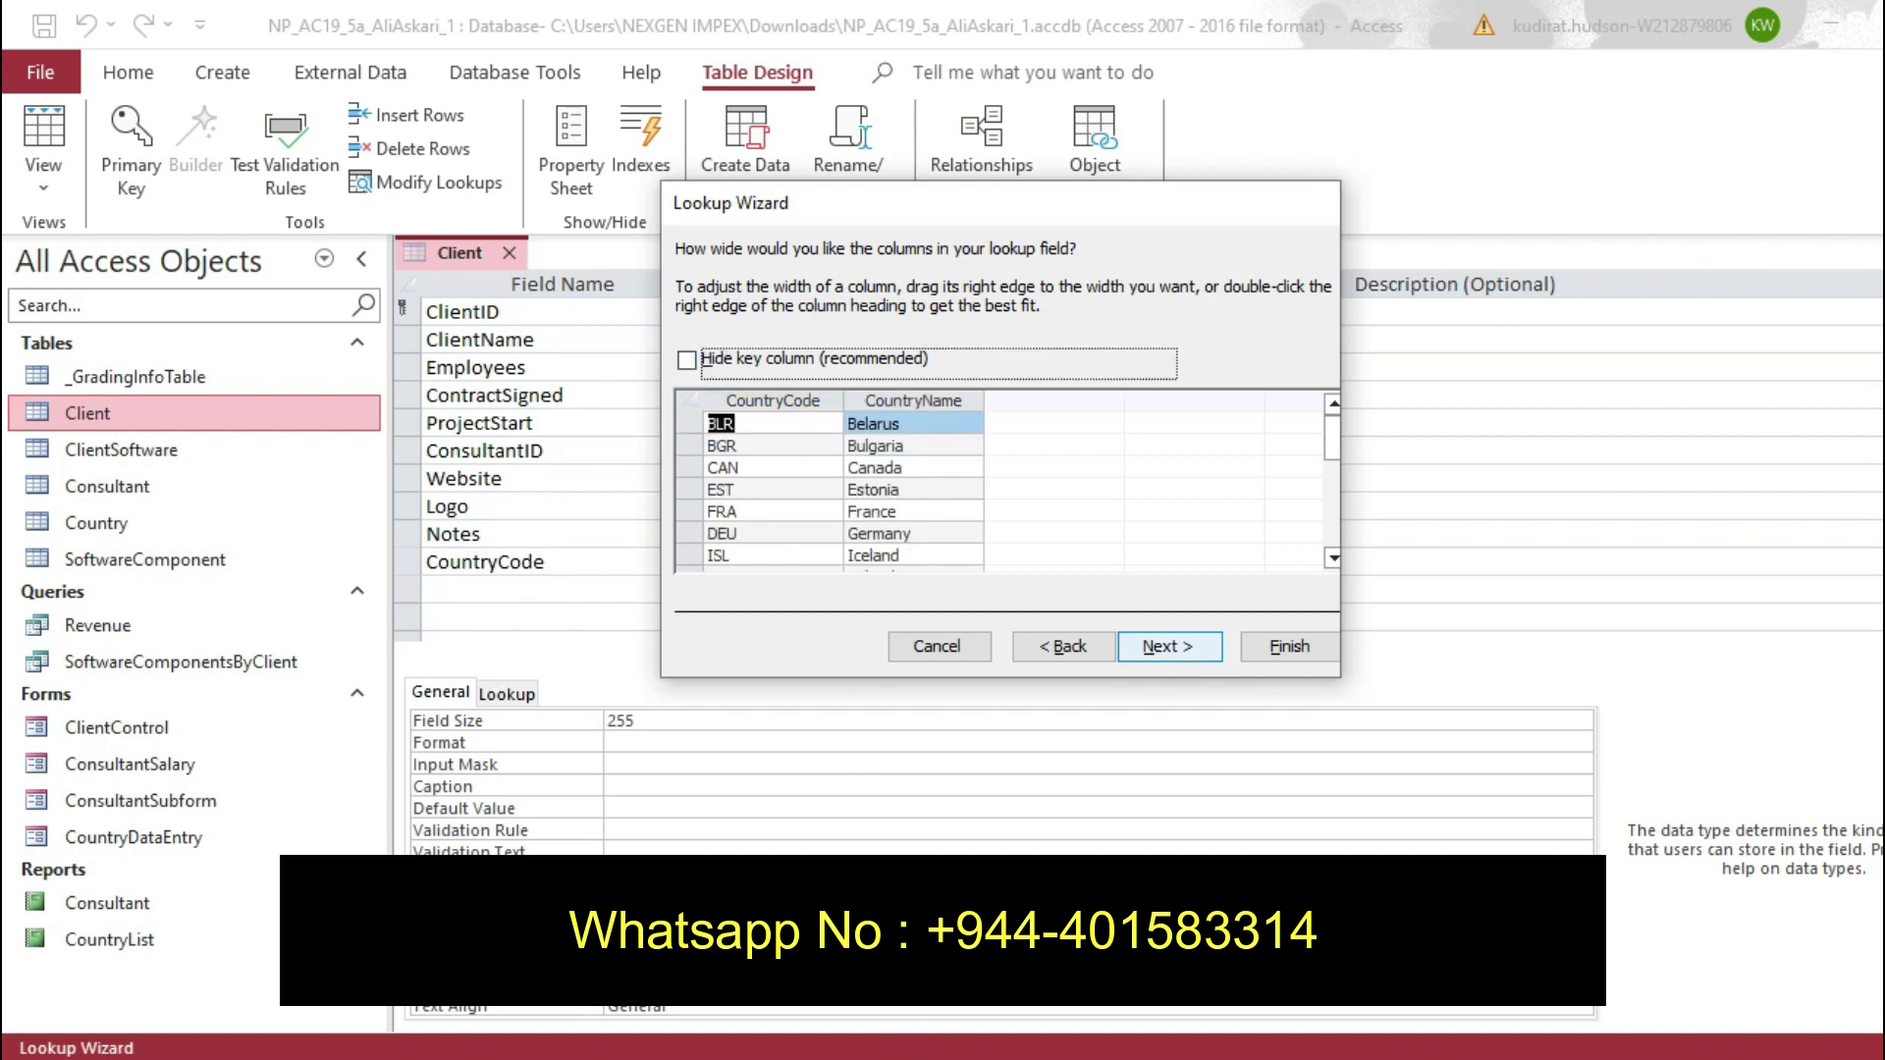
Switch to Word and highlight item f of step 4, about storing the CountryCode value and saving the Client table, in yellow
{"action": "key", "text": "alt+Tab"}
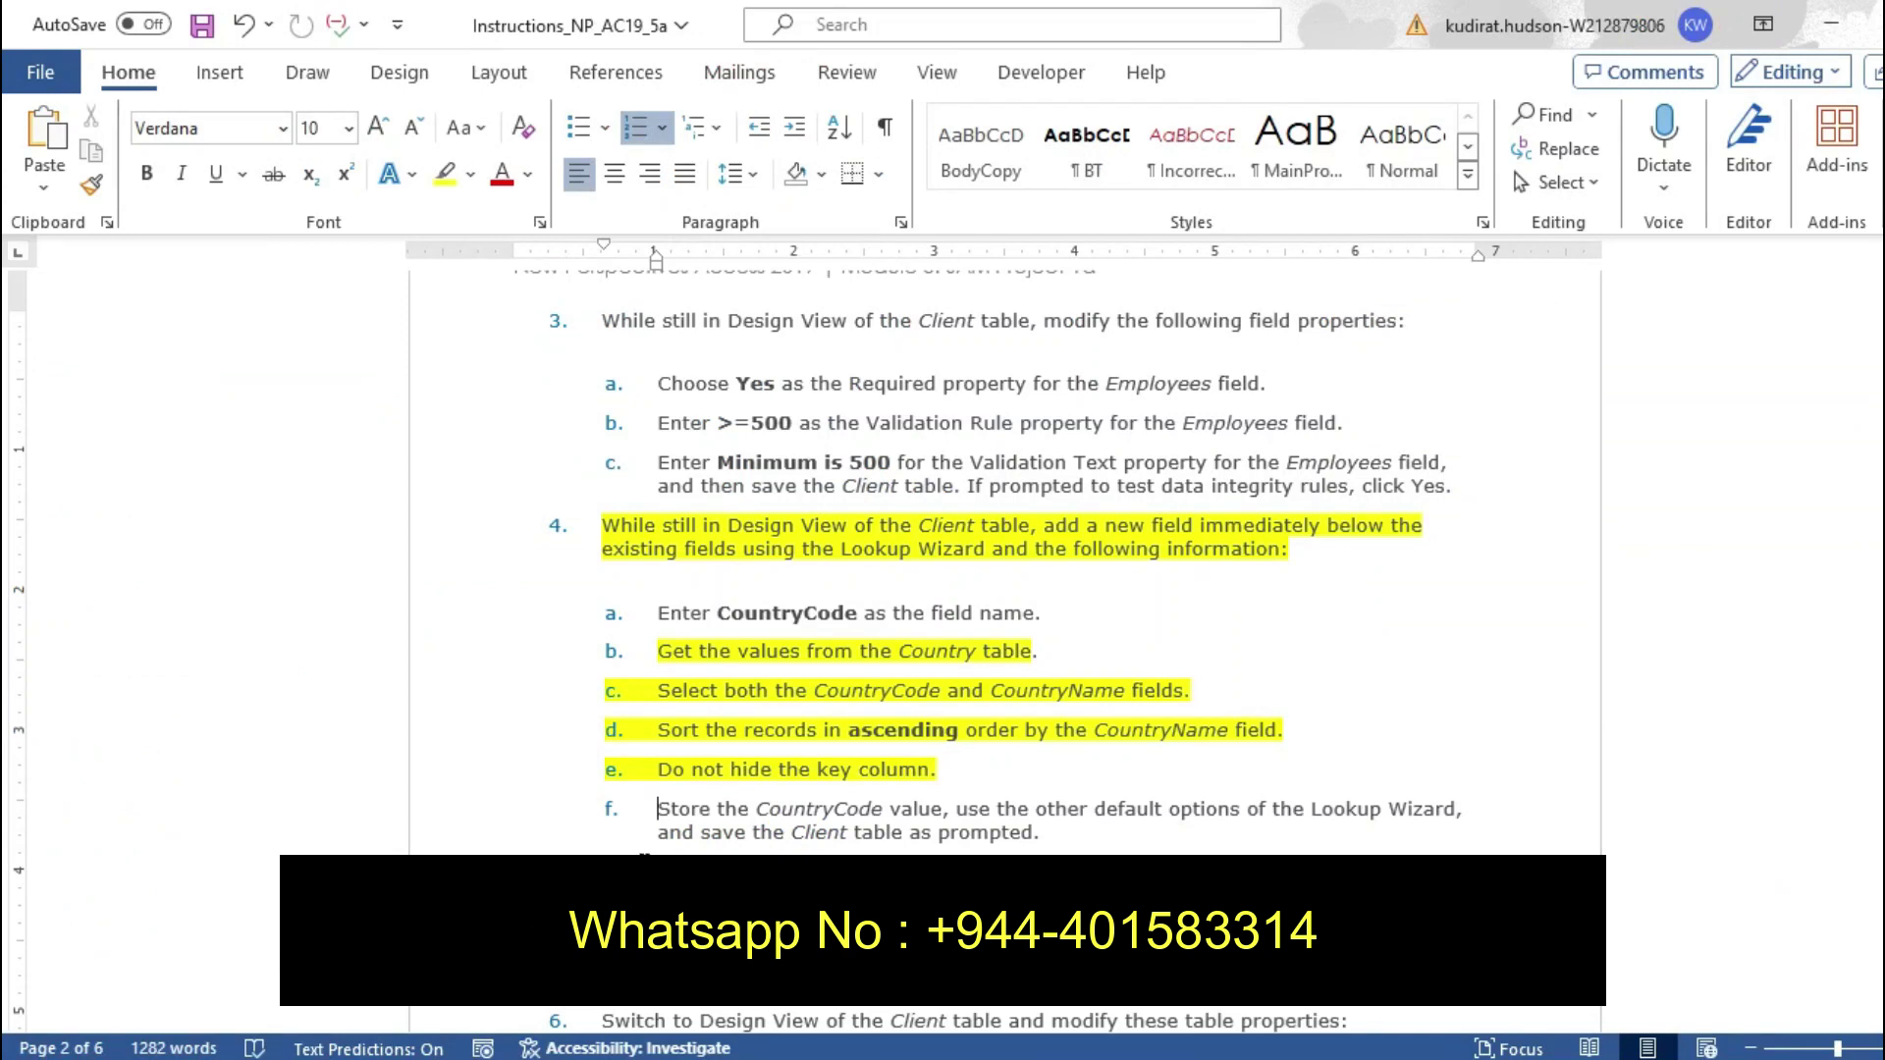
{"action": "left_click_drag", "start_coordinate": [660, 807], "coordinate": [1062, 830]}
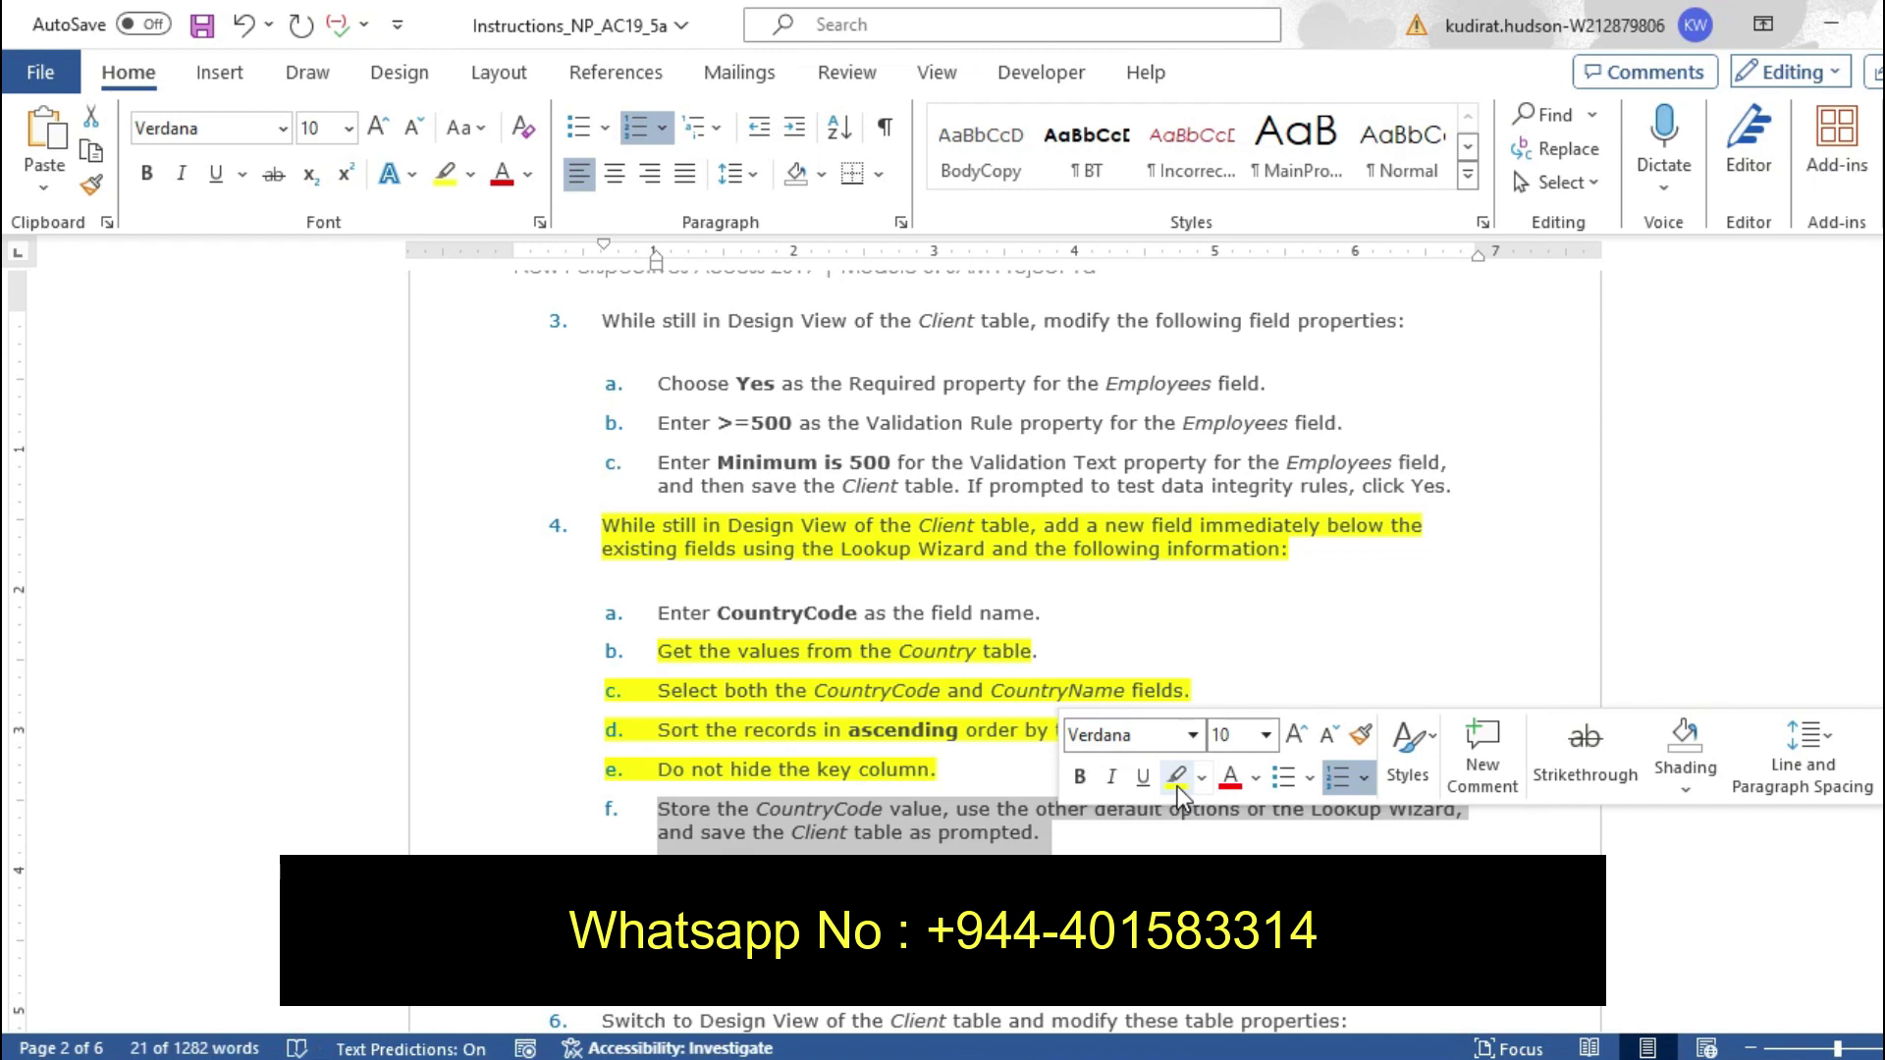
{"action": "left_click", "coordinate": [1177, 776]}
{"action": "left_click", "coordinate": [1138, 834]}
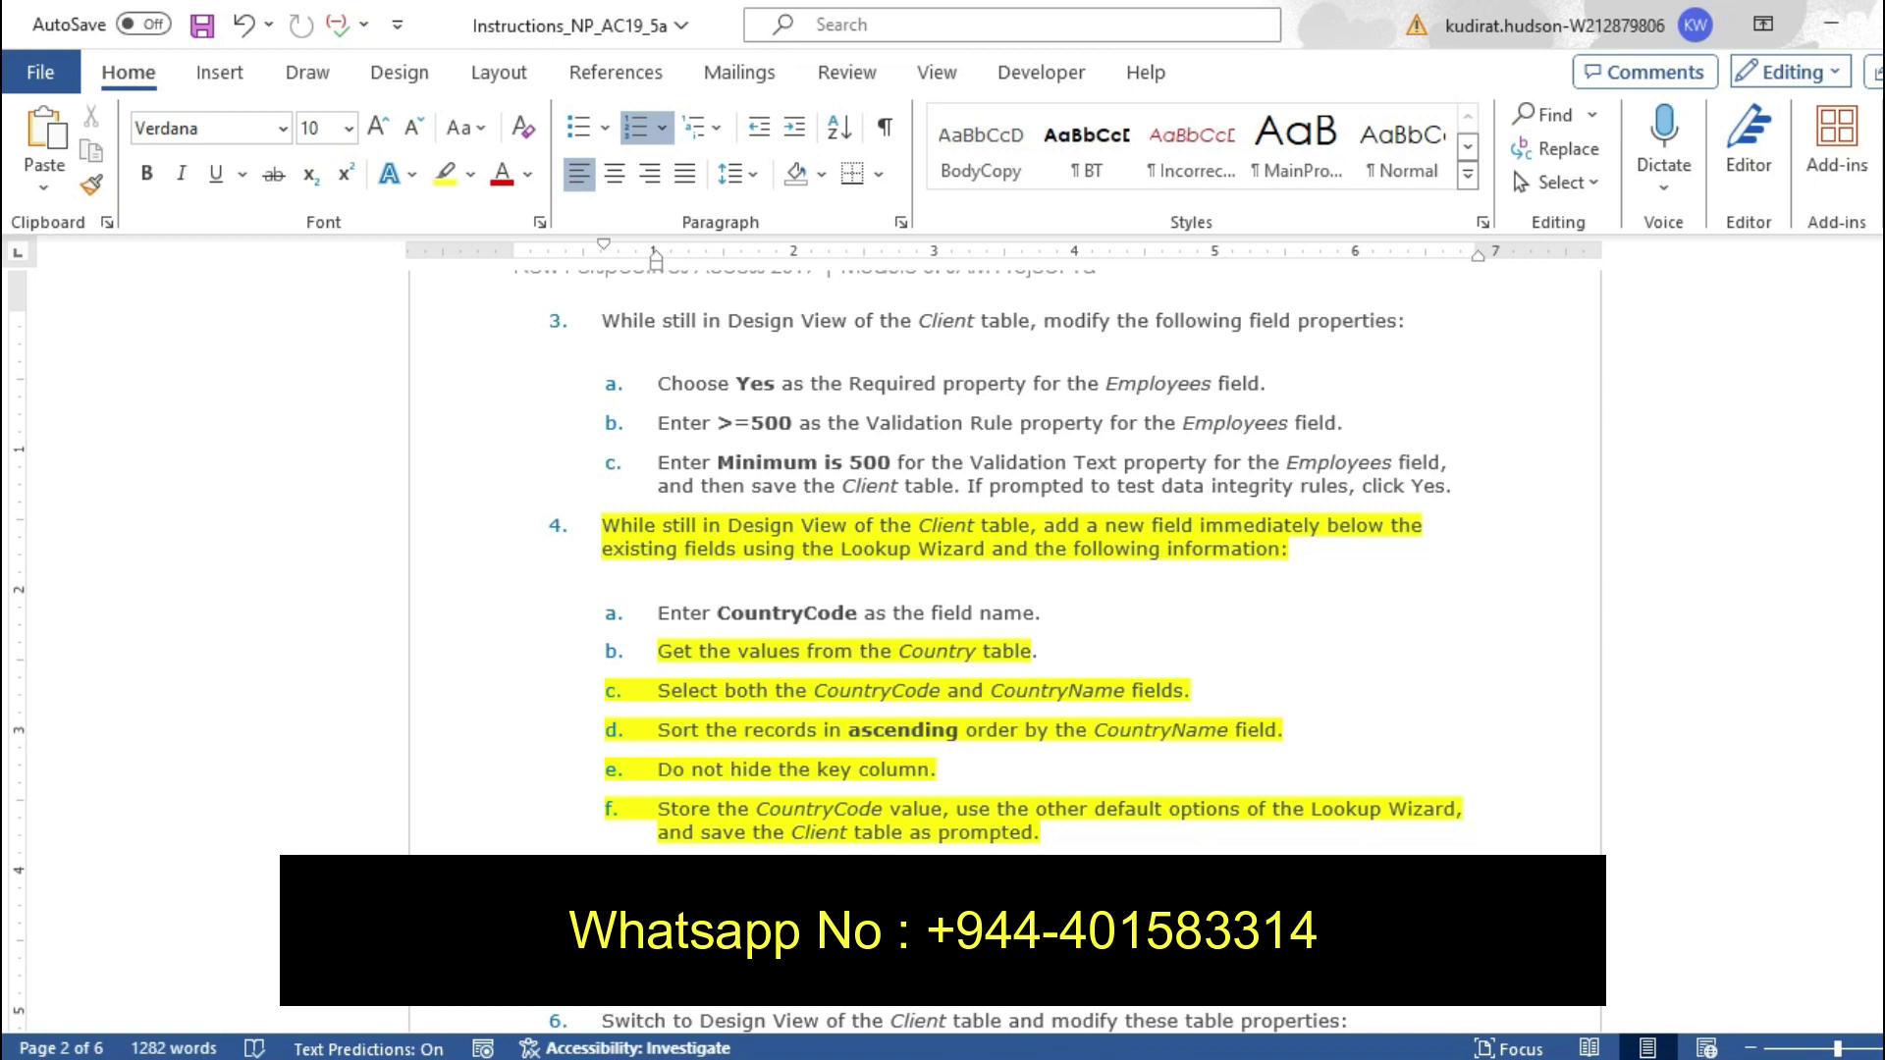
Advance the Lookup Wizard in Access to the choice of stored field and return to Word to check item f of step 4
{"action": "key", "text": "alt+Tab"}
{"action": "left_click", "coordinate": [1168, 650]}
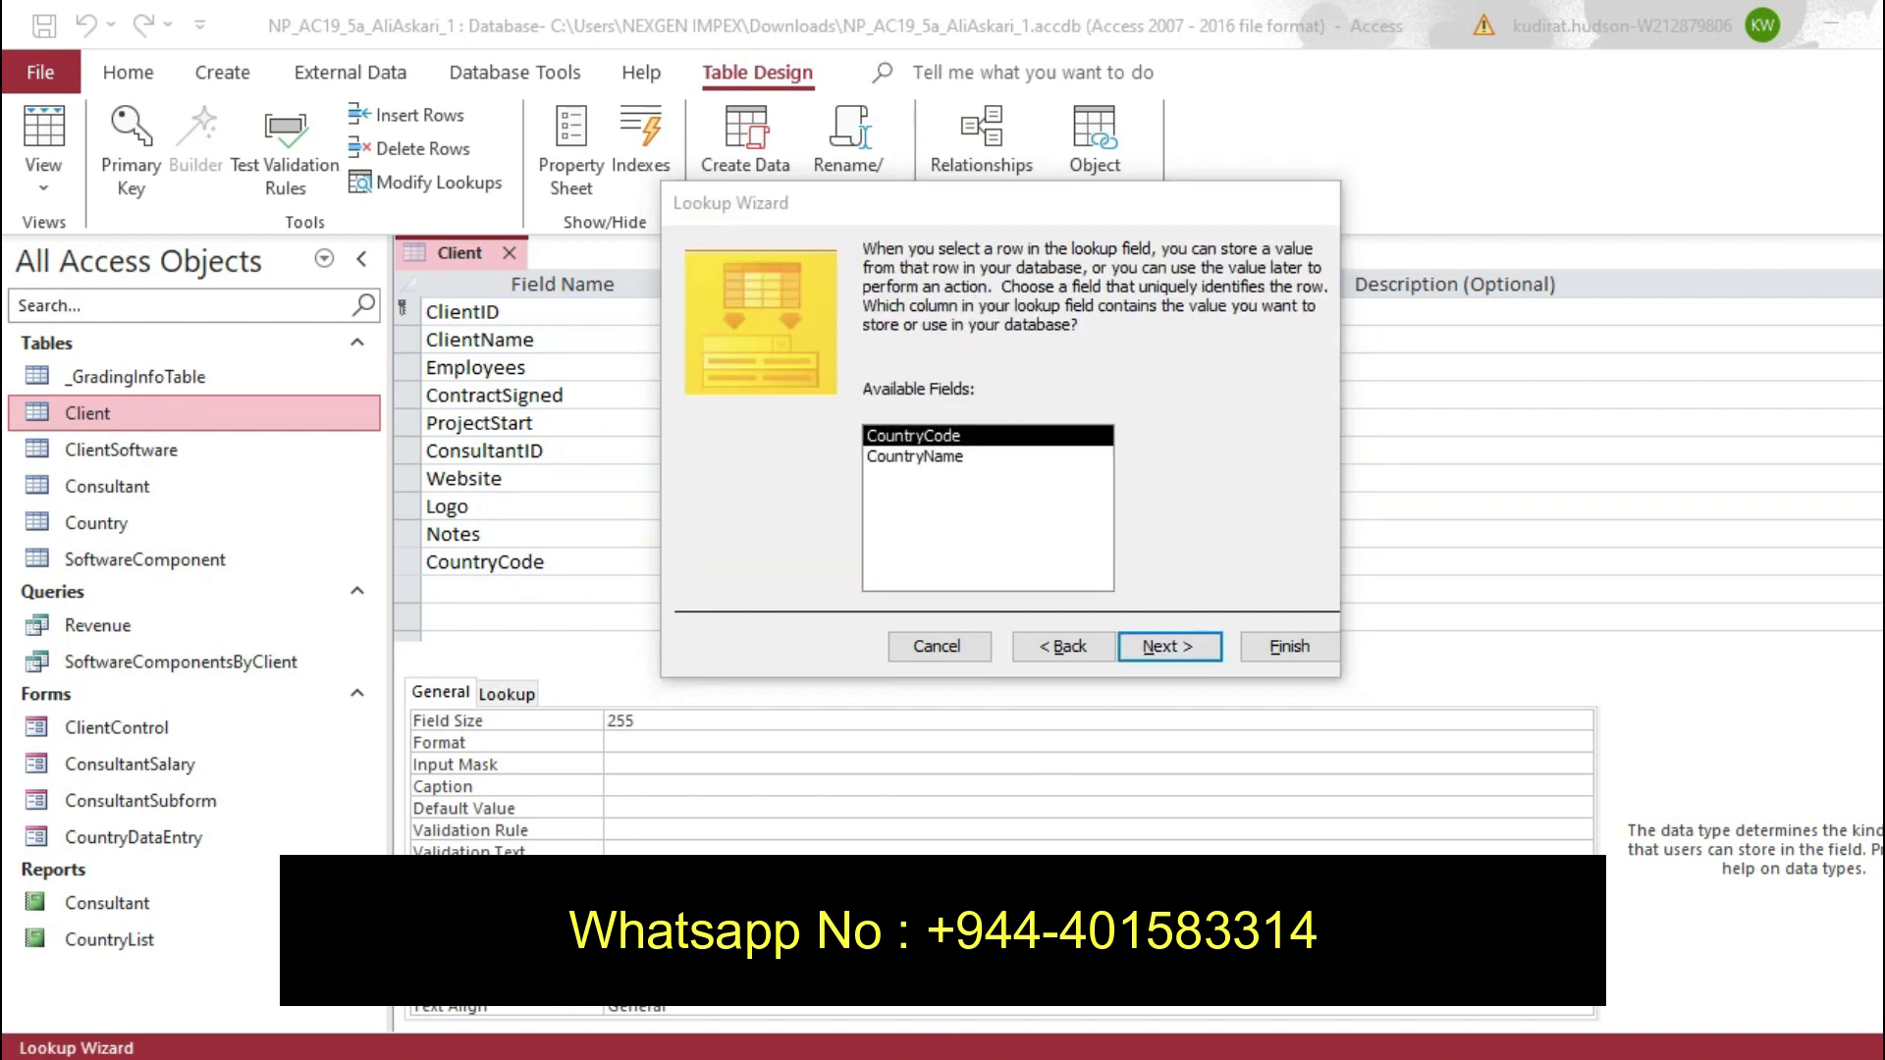
{"action": "key", "text": "alt+Tab"}
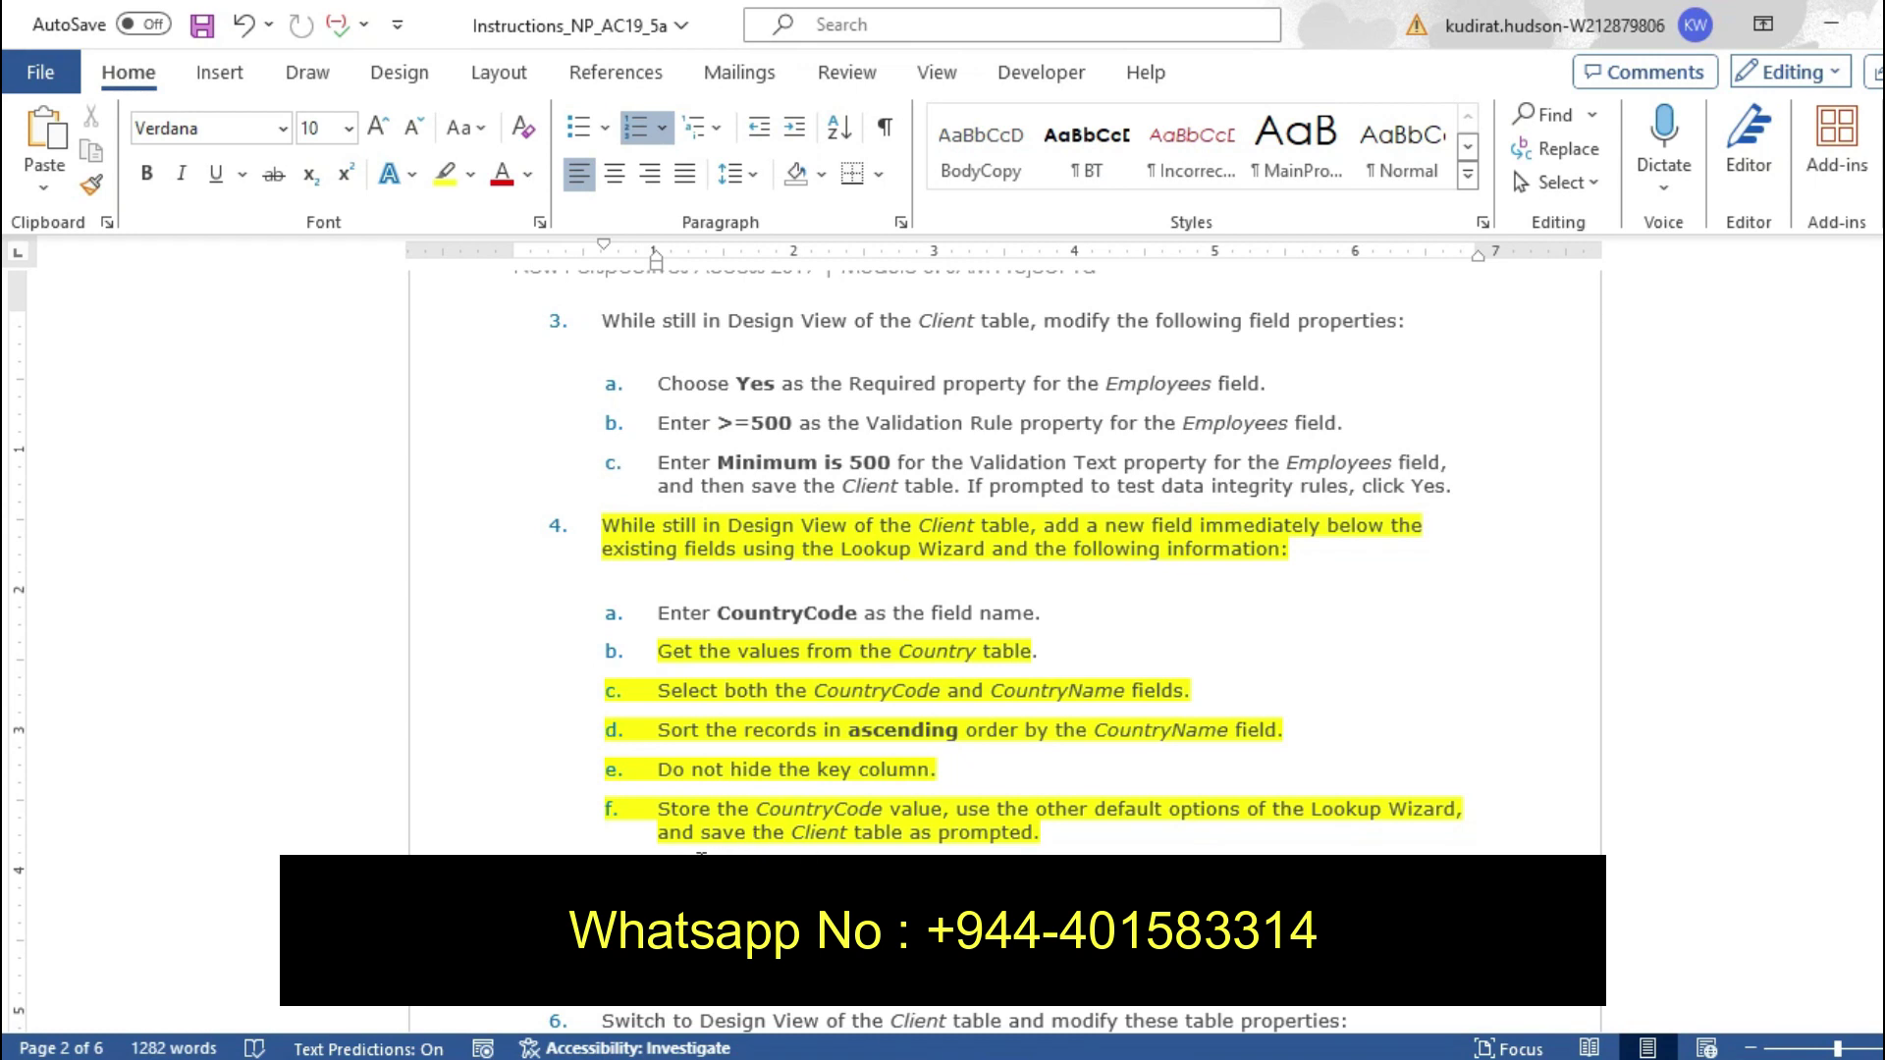